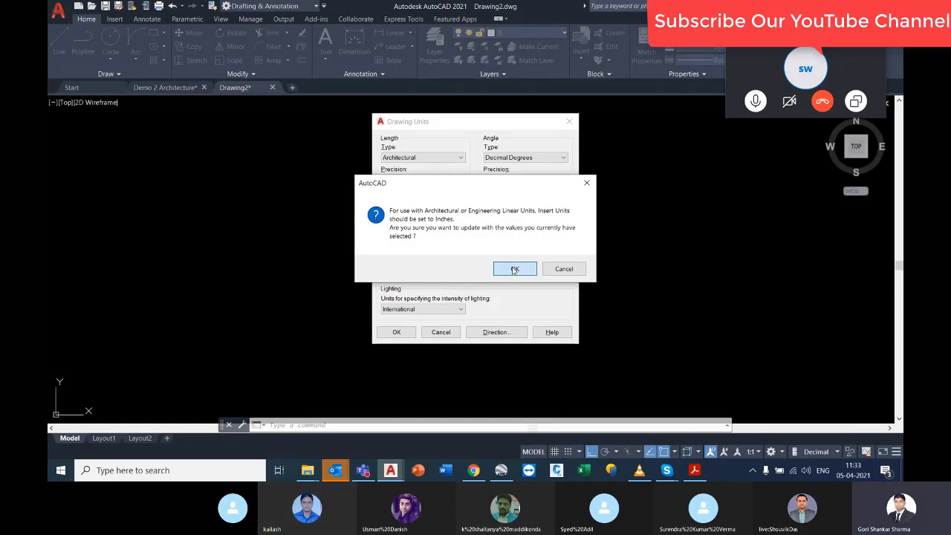
# Confirm the switch to Architectural units with Insert Units in inches.
pyautogui.click(514, 269)
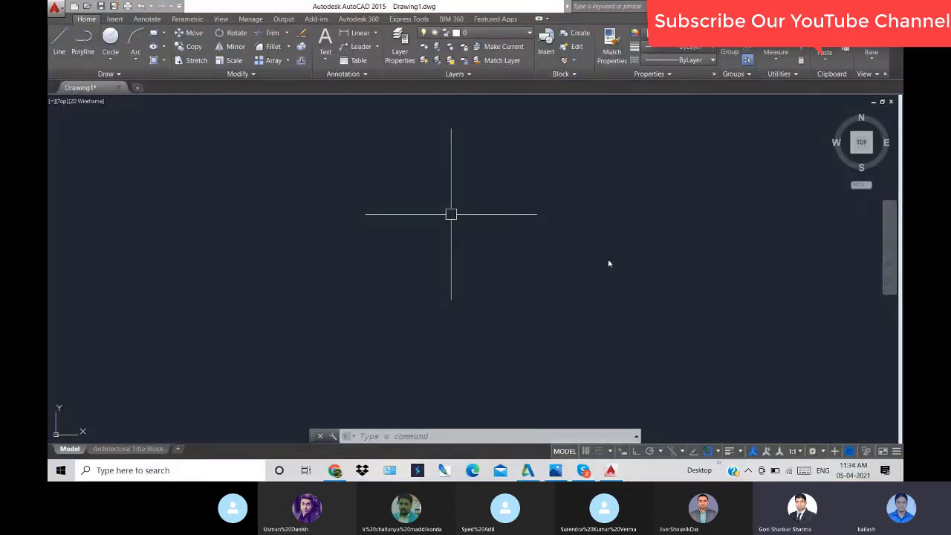
# Zoom all, then in Drawing Units set precision to 0'-0" and insertion scale to Inches.
pyautogui.write('z')
pyautogui.press('Return')
pyautogui.write('a')
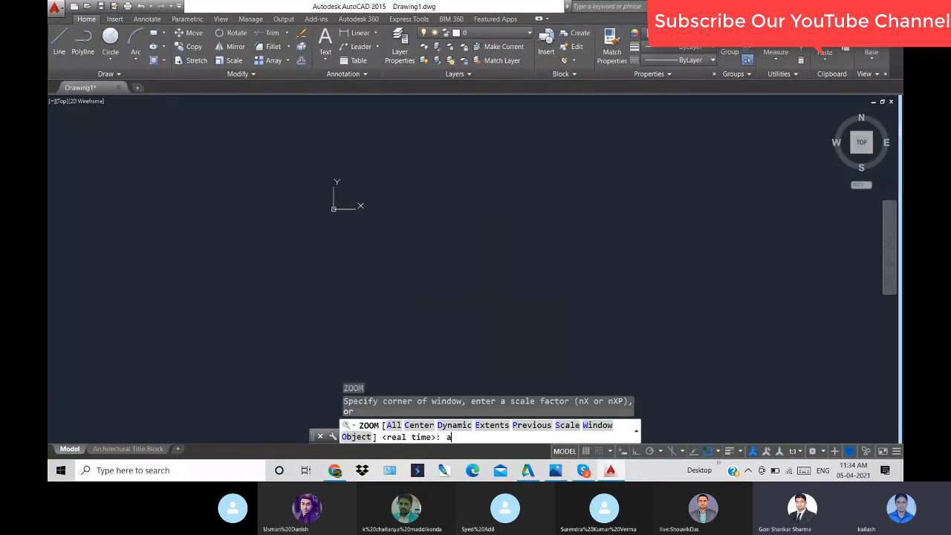
pyautogui.press('Return')
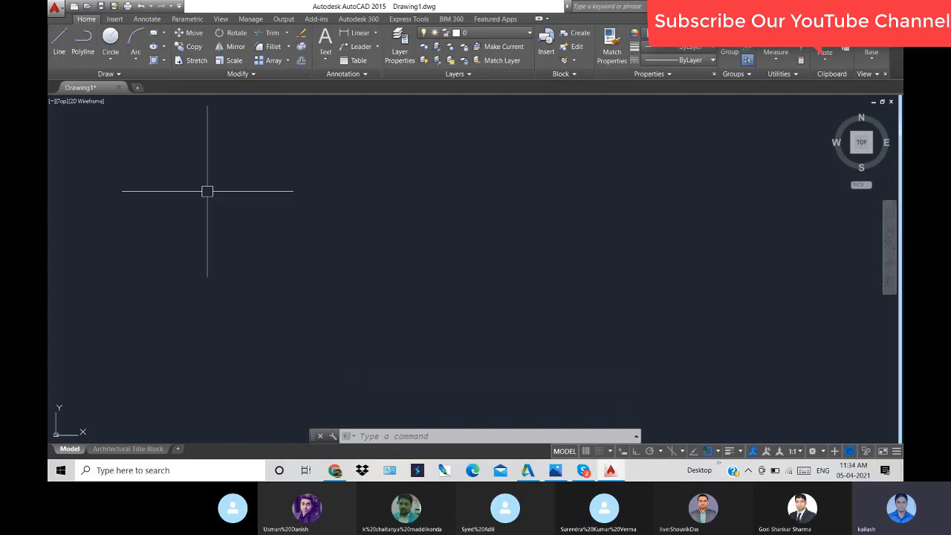
pyautogui.write('u')
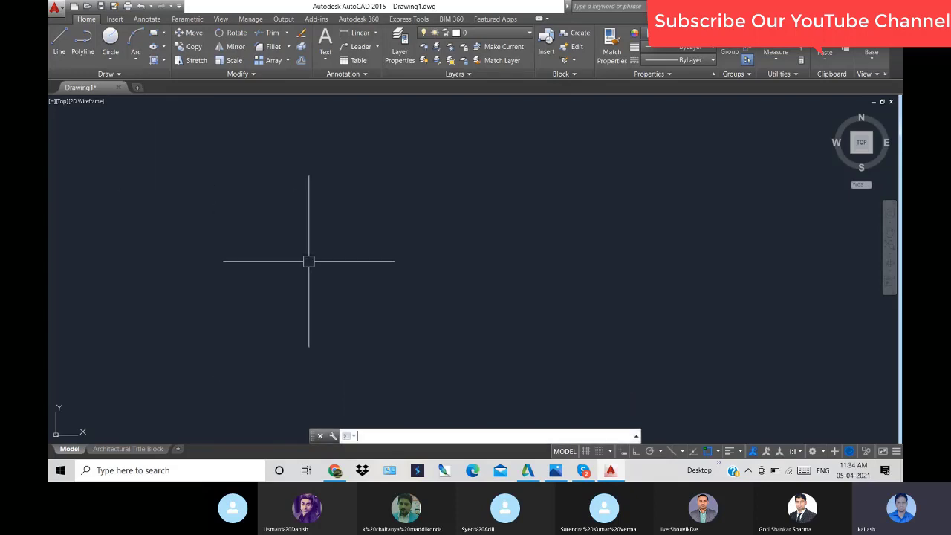
pyautogui.write('n')
pyautogui.press('Return')
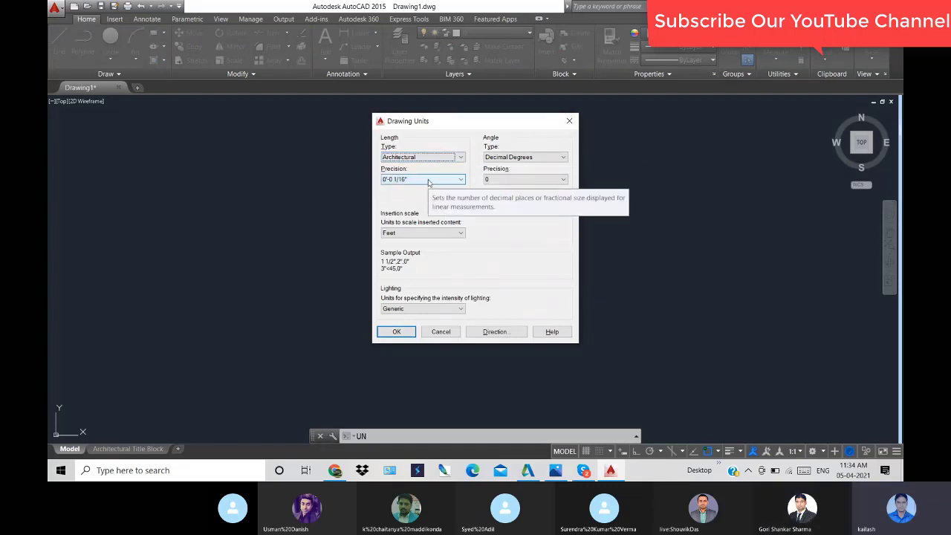
pyautogui.click(428, 181)
pyautogui.click(397, 189)
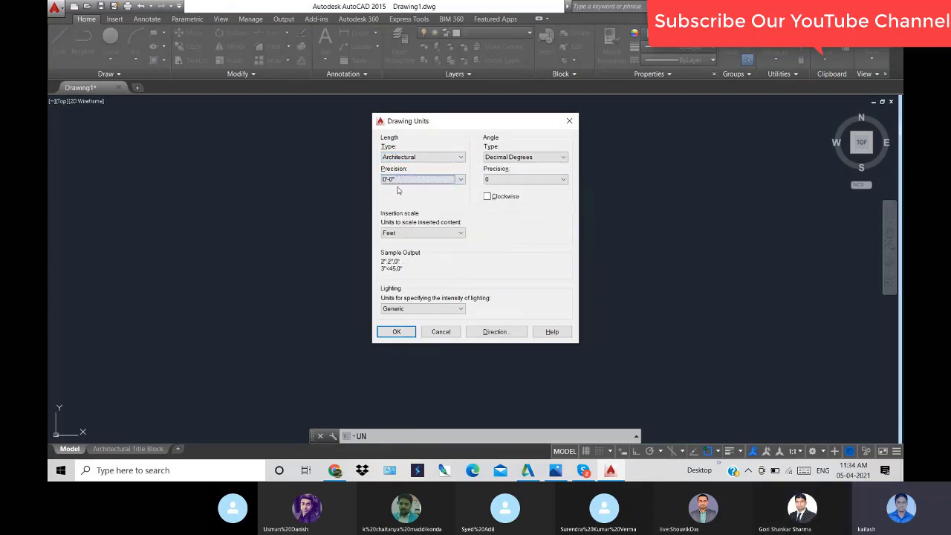
pyautogui.click(411, 234)
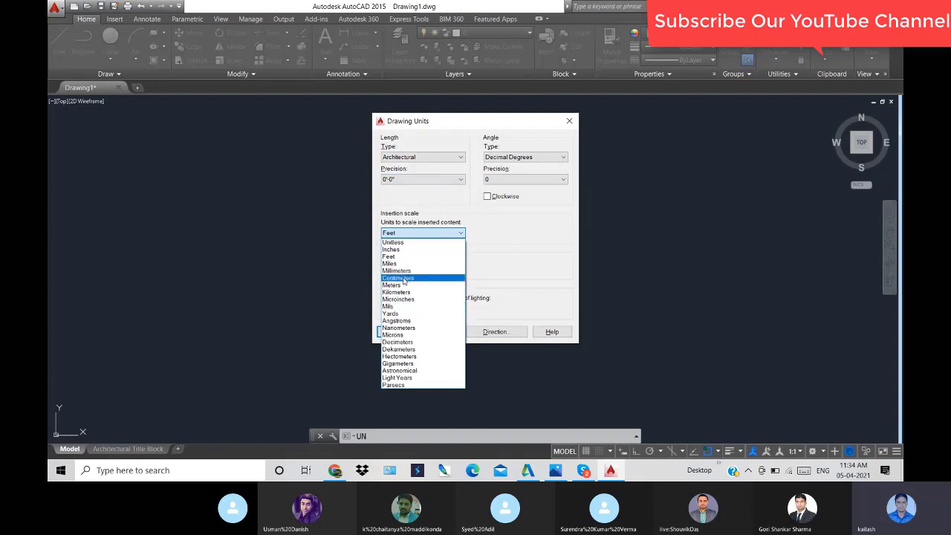
pyautogui.click(394, 249)
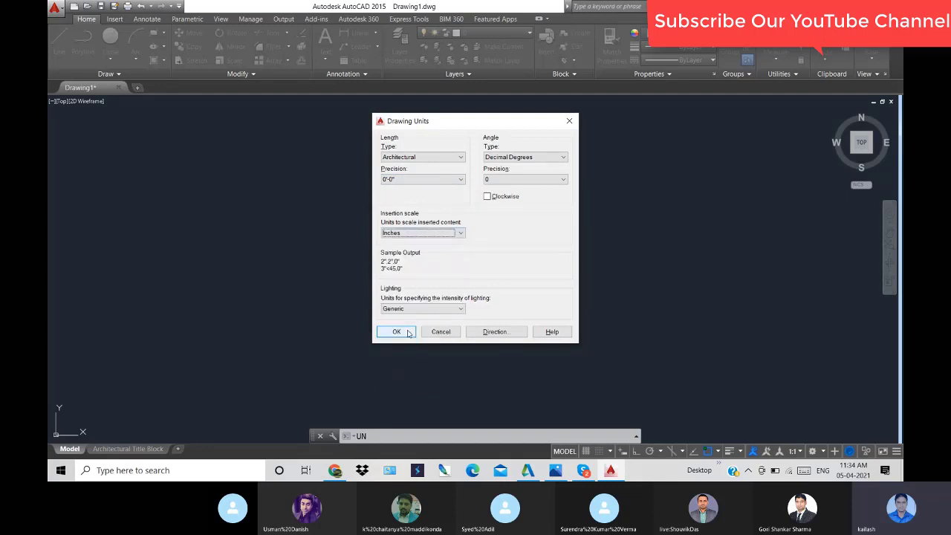
pyautogui.click(406, 332)
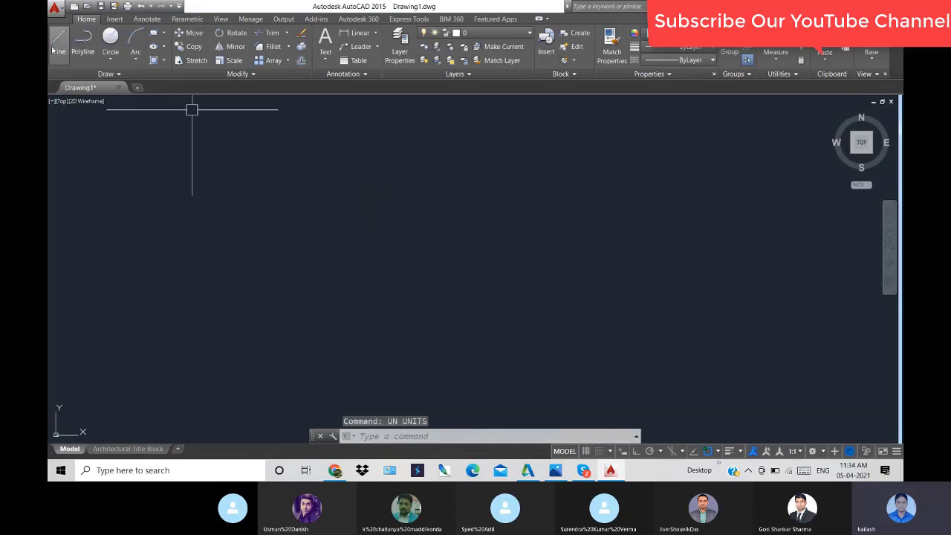
# Draw a trial 40' horizontal line with Ortho turned on.
pyautogui.click(53, 46)
pyautogui.click(143, 347)
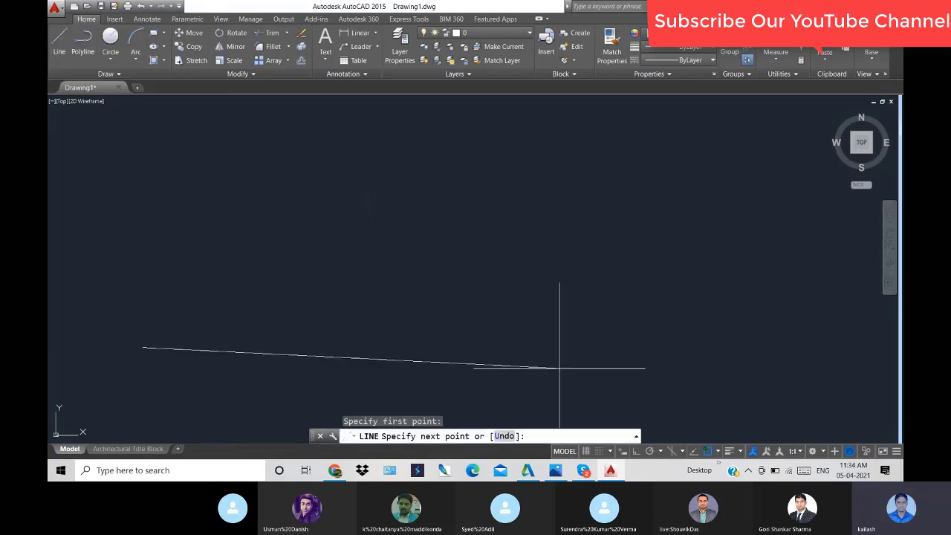
pyautogui.click(637, 451)
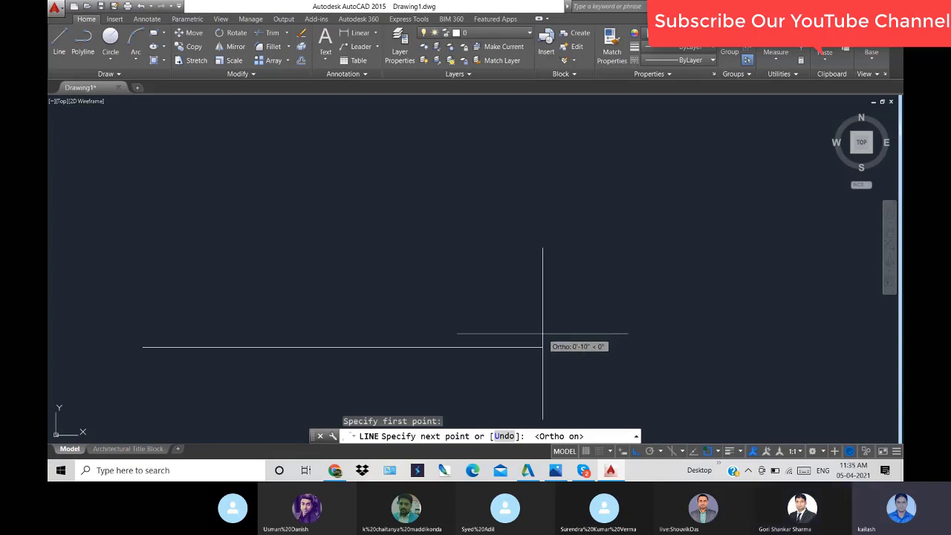
pyautogui.write('40')
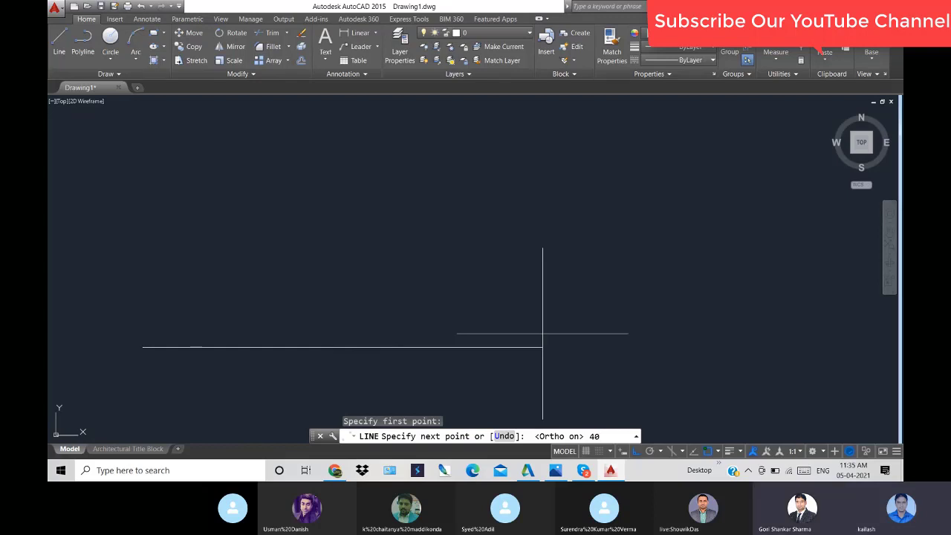
pyautogui.press('Return')
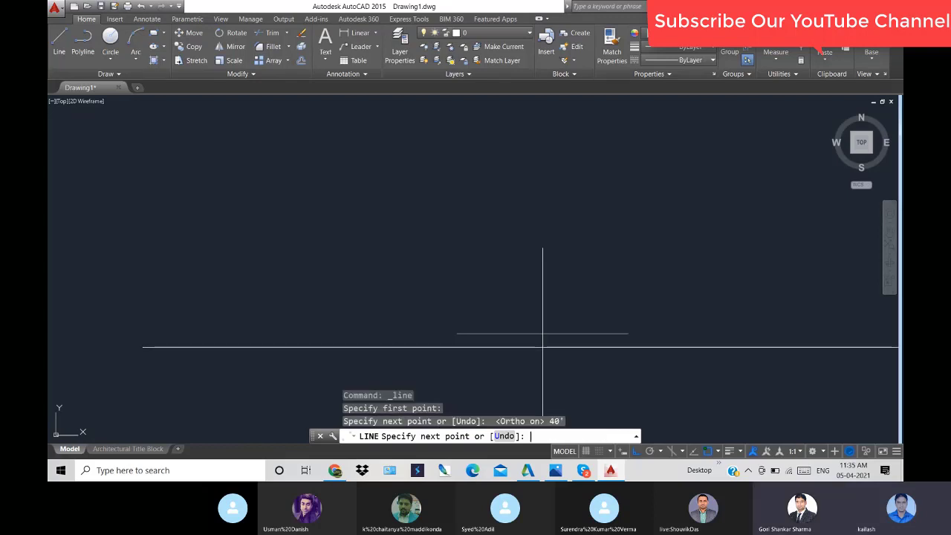
pyautogui.scroll(-4, 556, 334)
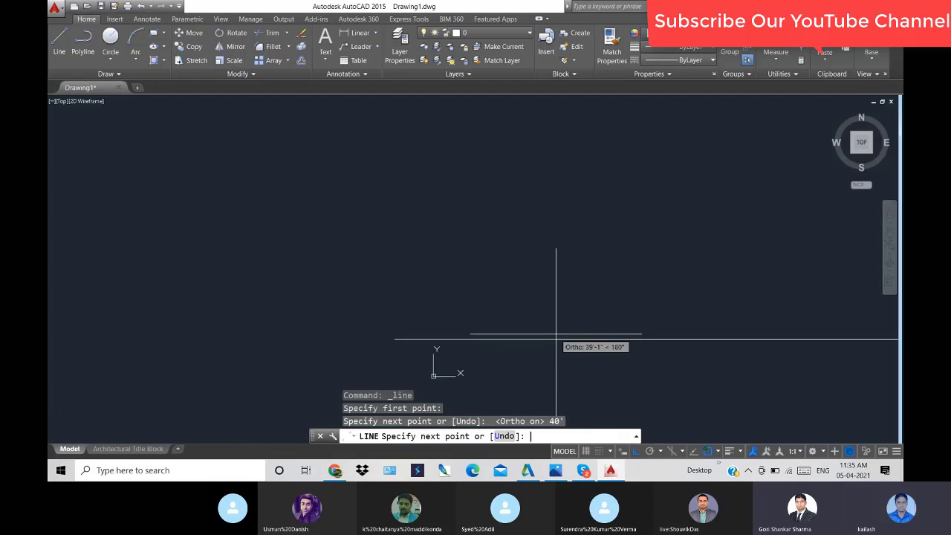
pyautogui.press('Return')
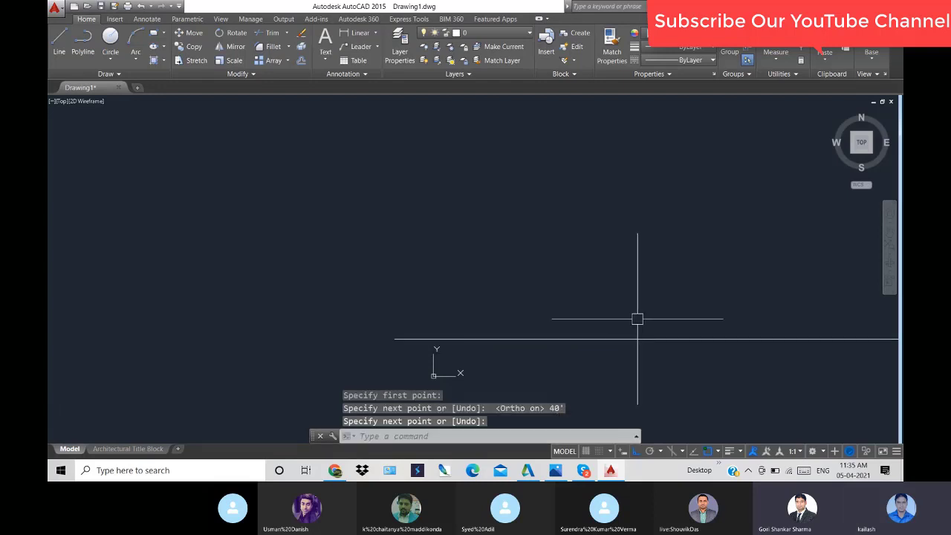
# Zoom to the whole drawing and erase the trial line.
pyautogui.write('z')
pyautogui.press('Return')
pyautogui.write('a')
pyautogui.press('Return')
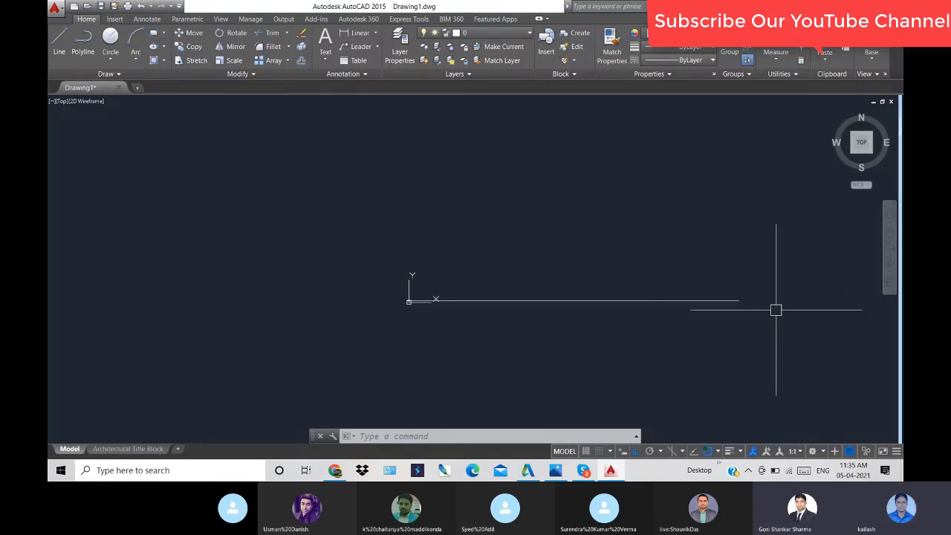
pyautogui.click(679, 301)
pyautogui.press('Delete')
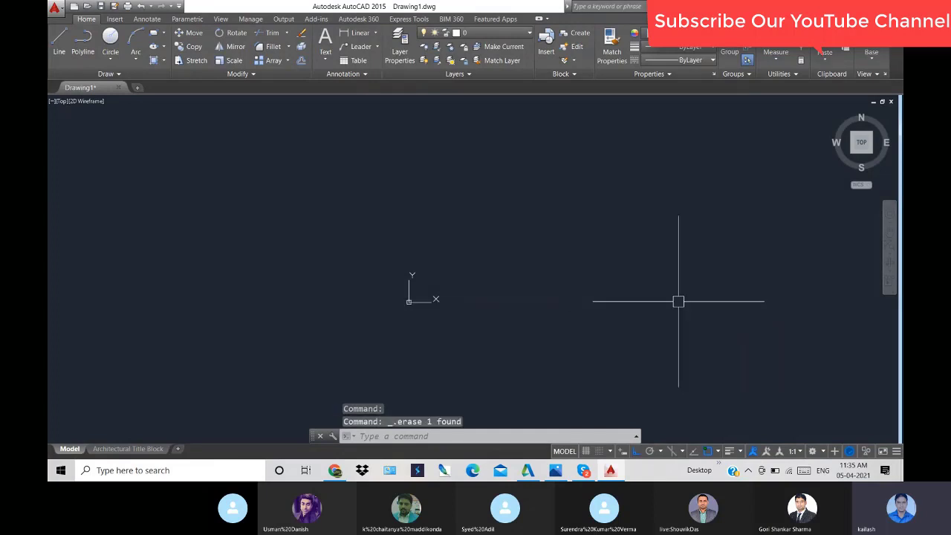
# Start the LINE command with the L alias.
pyautogui.write('l')
pyautogui.press('Return')
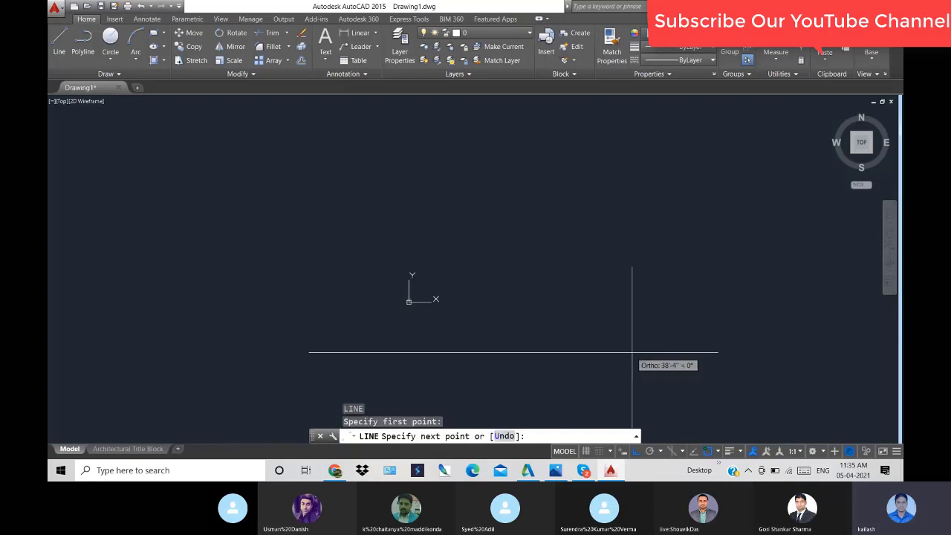
# Draw a closed rectangle with sides 60', 40', 60', 40' and zoom to fit it.
pyautogui.write('60')
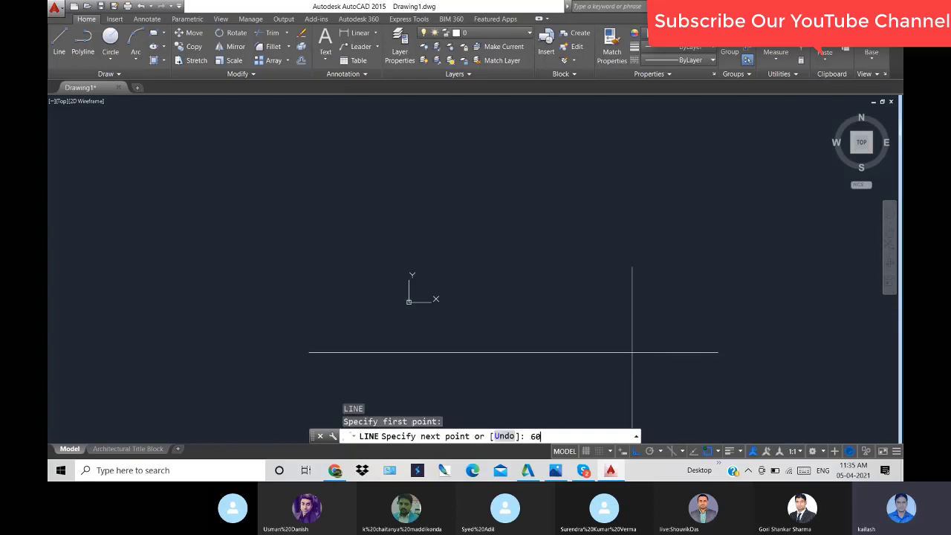
pyautogui.write("'")
pyautogui.press('Return')
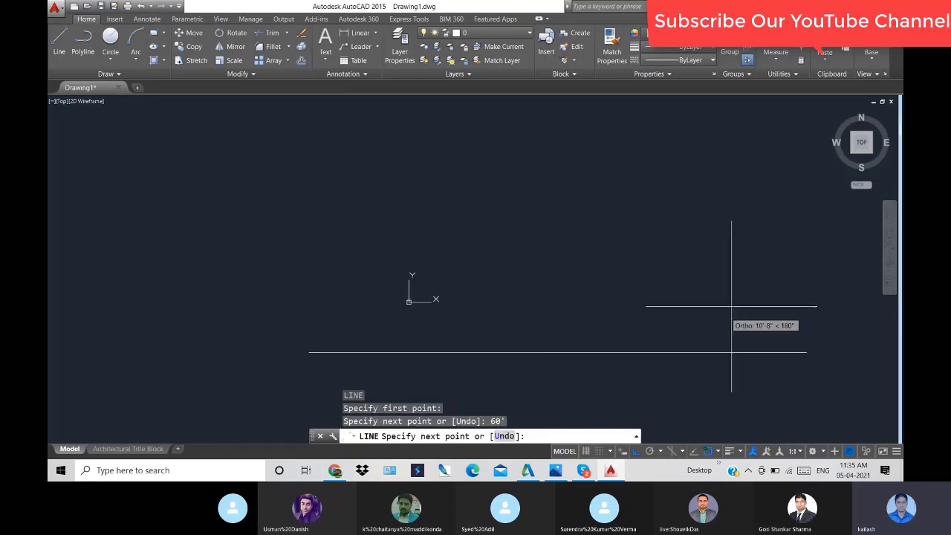
pyautogui.write("40'")
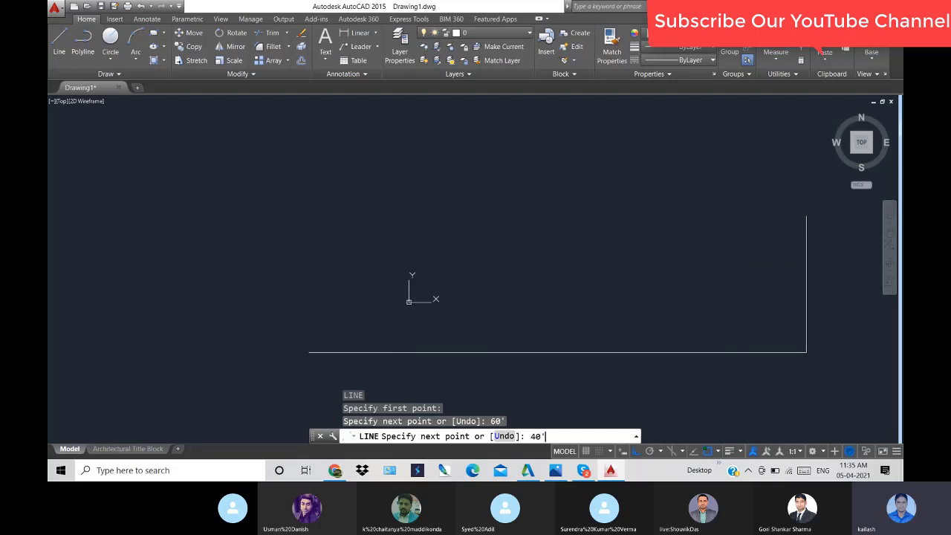
pyautogui.press('Return')
pyautogui.write('6')
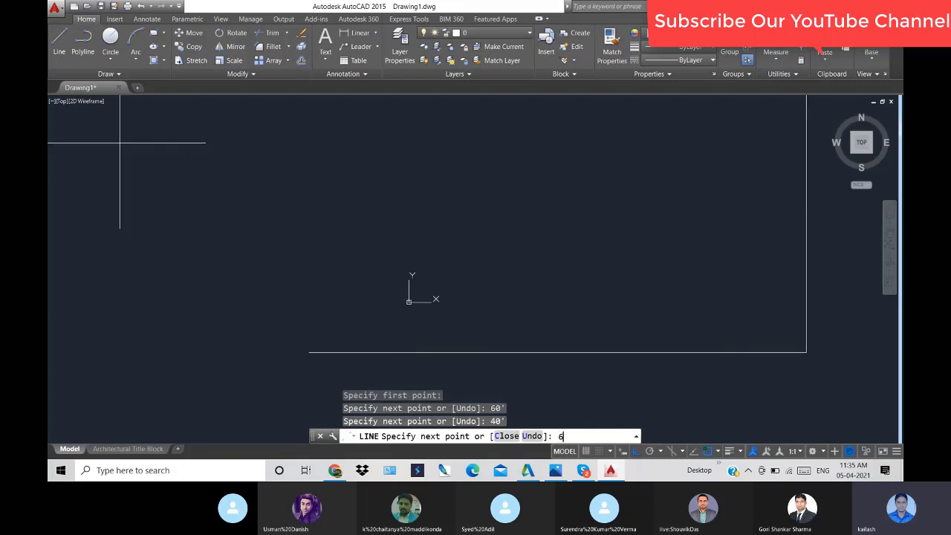
pyautogui.write("0'")
pyautogui.press('Return')
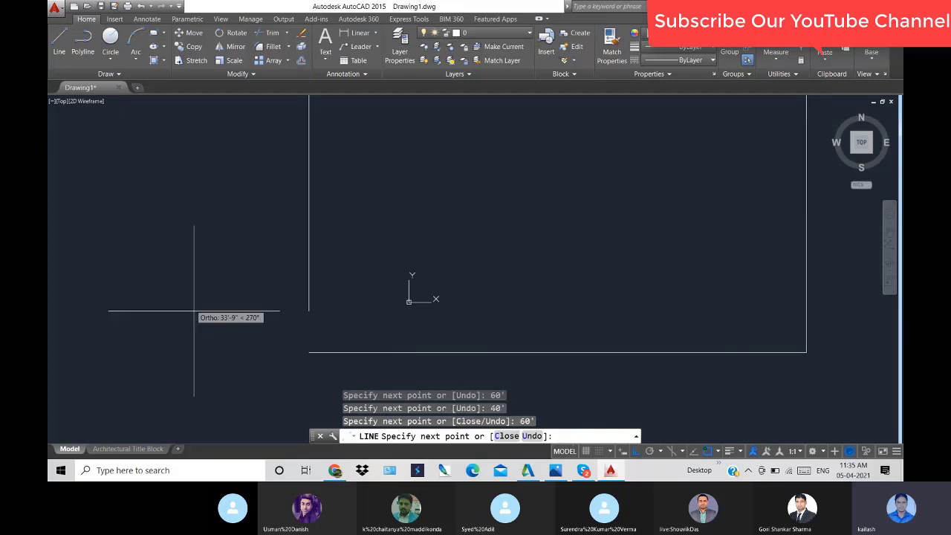
pyautogui.write("40'")
pyautogui.press('Return')
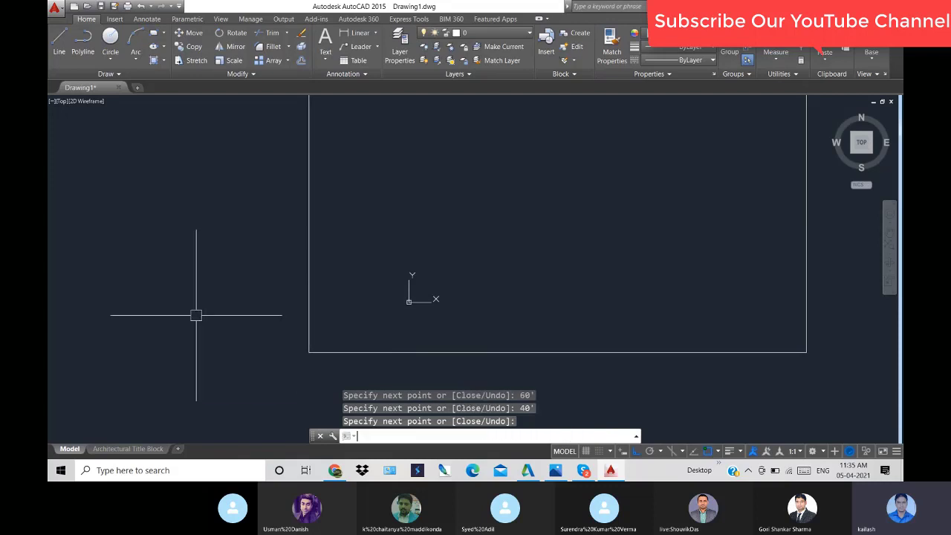
pyautogui.press('Return')
pyautogui.write('z')
pyautogui.press('Return')
pyautogui.write('a')
pyautogui.press('Return')
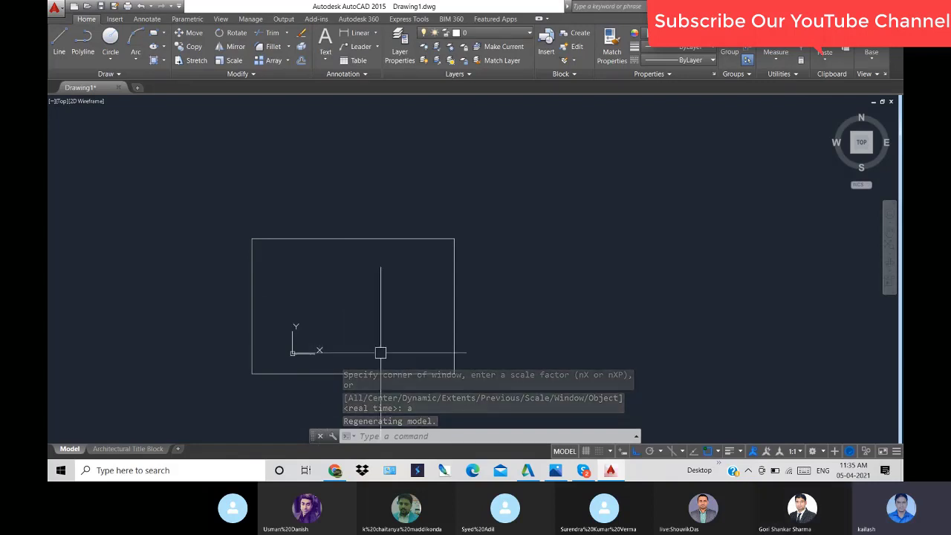
pyautogui.scroll(-3, 431, 338)
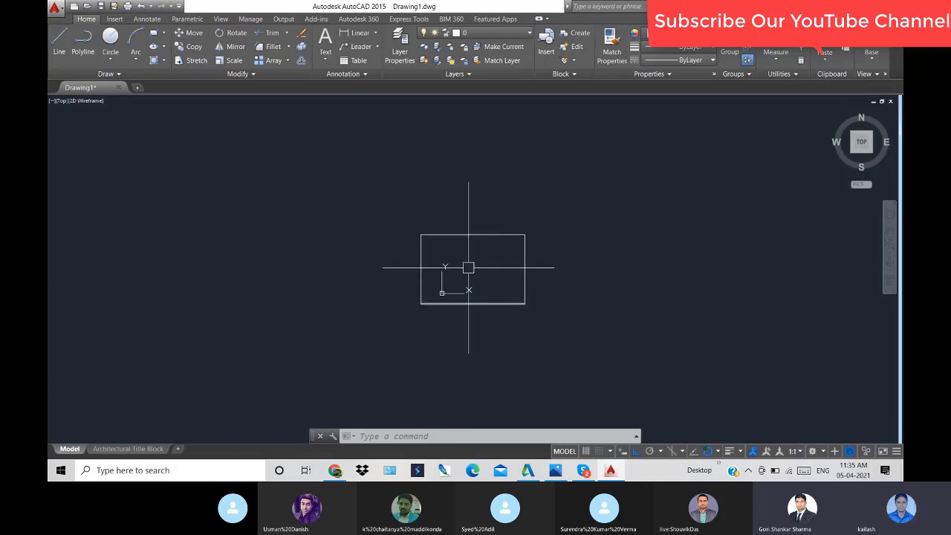
pyautogui.scroll(2, 469, 268)
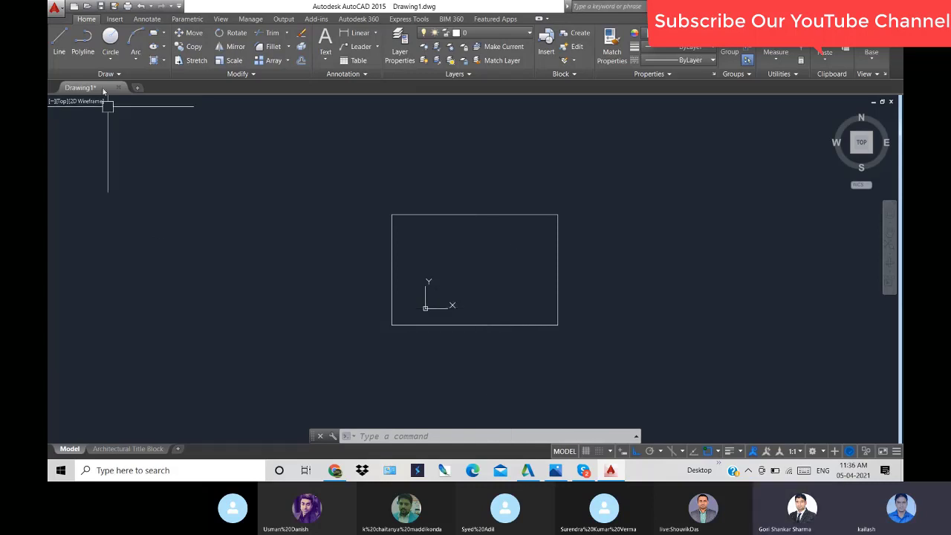
# Draw two short crossing lines, one vertical and one horizontal.
pyautogui.click(62, 39)
pyautogui.scroll(4, 536, 348)
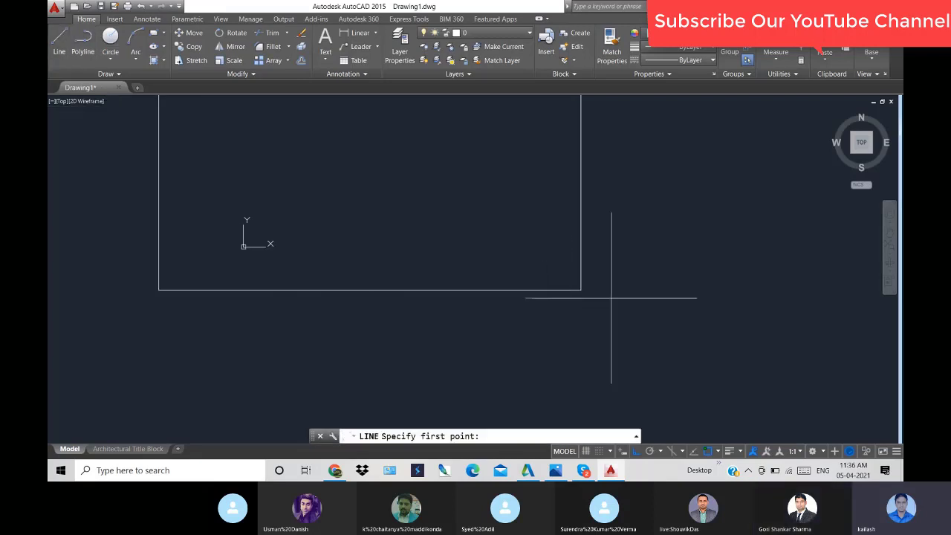
pyautogui.click(640, 293)
pyautogui.click(640, 337)
pyautogui.press('Return')
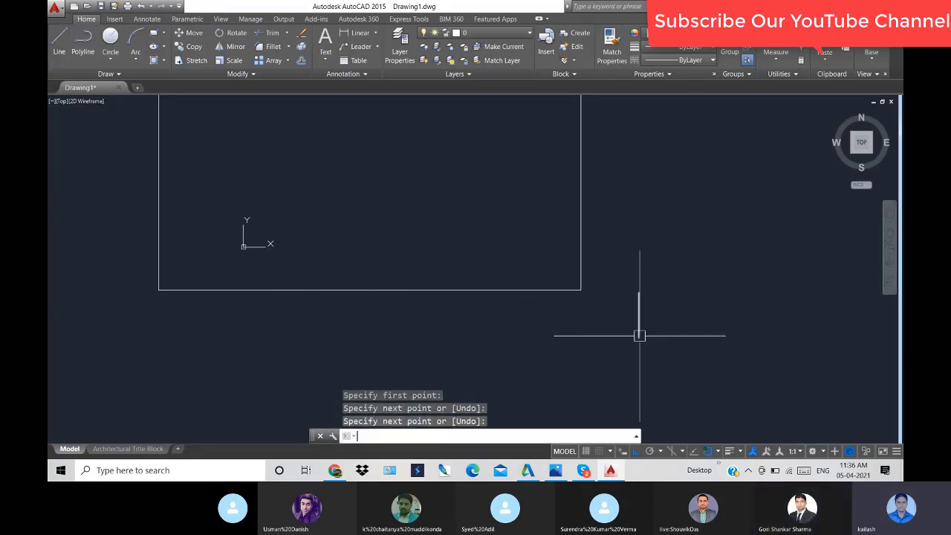
pyautogui.press('Return')
pyautogui.click(620, 312)
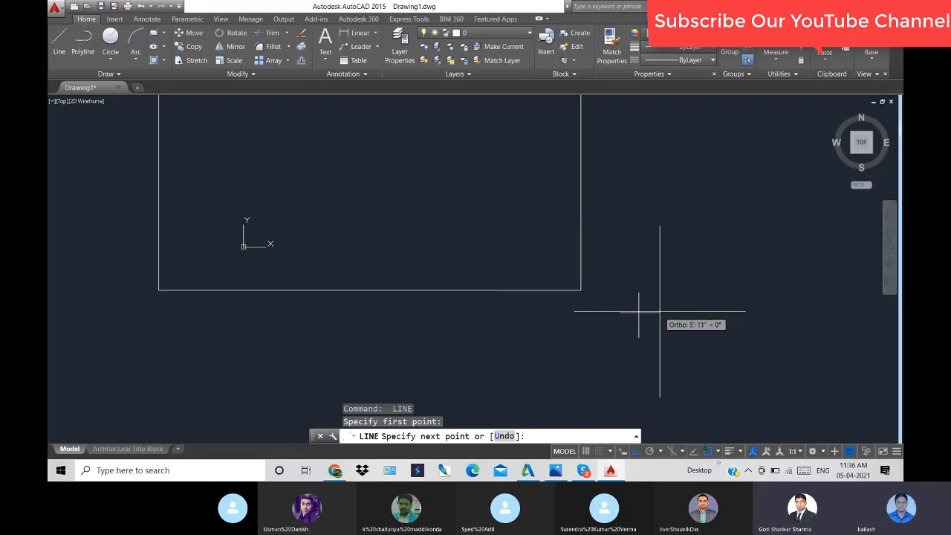
pyautogui.click(662, 313)
pyautogui.press('Return')
# Erase the two stray crossing lines and select the whole rectangle.
pyautogui.scroll(4, 630, 361)
pyautogui.scroll(4, 630, 361)
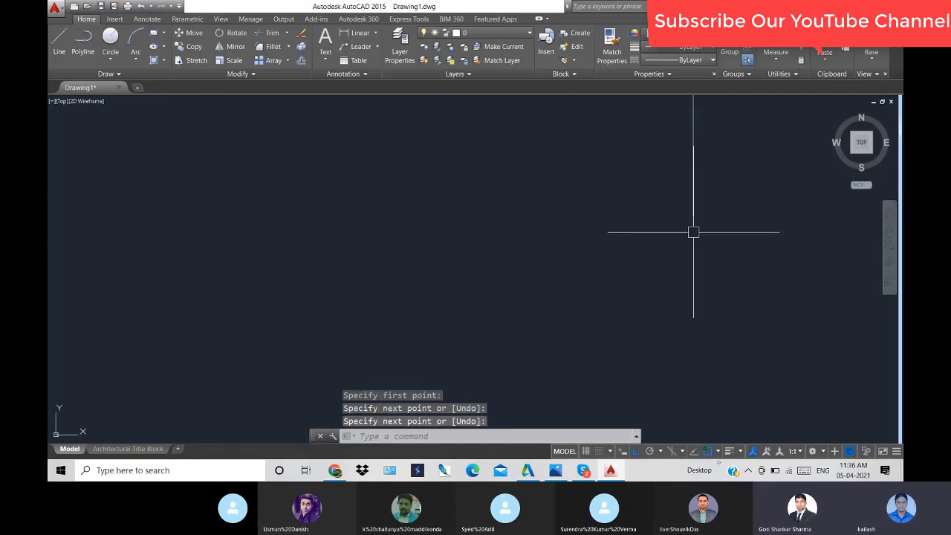
pyautogui.scroll(-4, 692, 229)
pyautogui.scroll(-4, 564, 199)
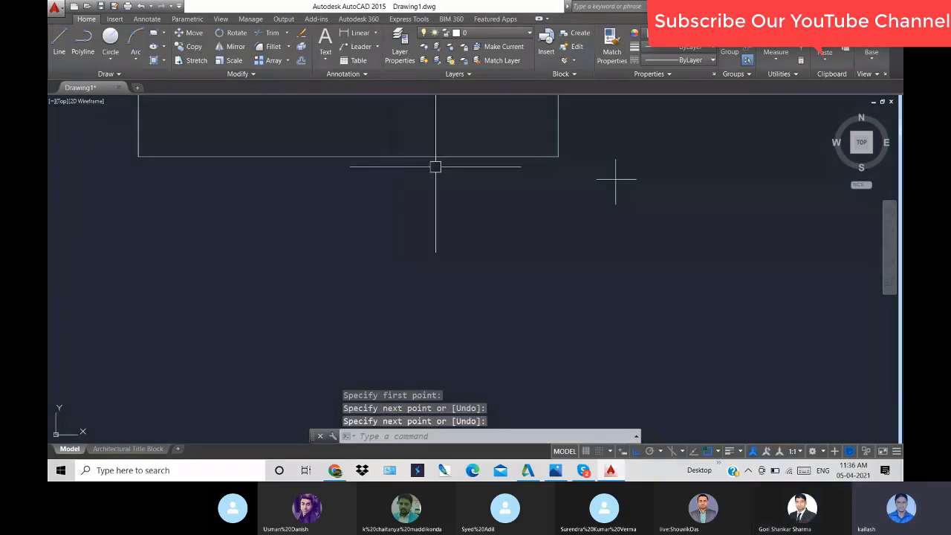
pyautogui.click(665, 238)
pyautogui.click(581, 132)
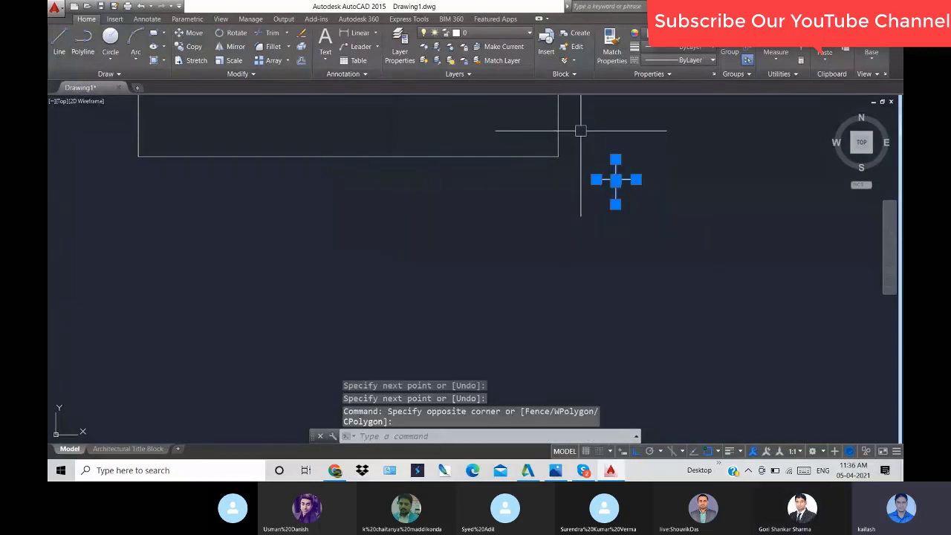
pyautogui.press('Delete')
pyautogui.scroll(-4, 588, 277)
pyautogui.click(610, 277)
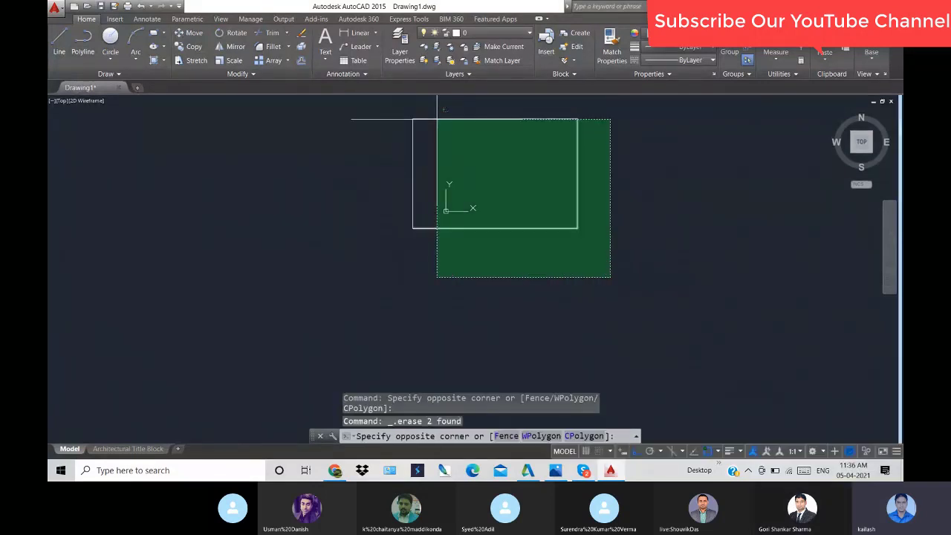
pyautogui.click(399, 106)
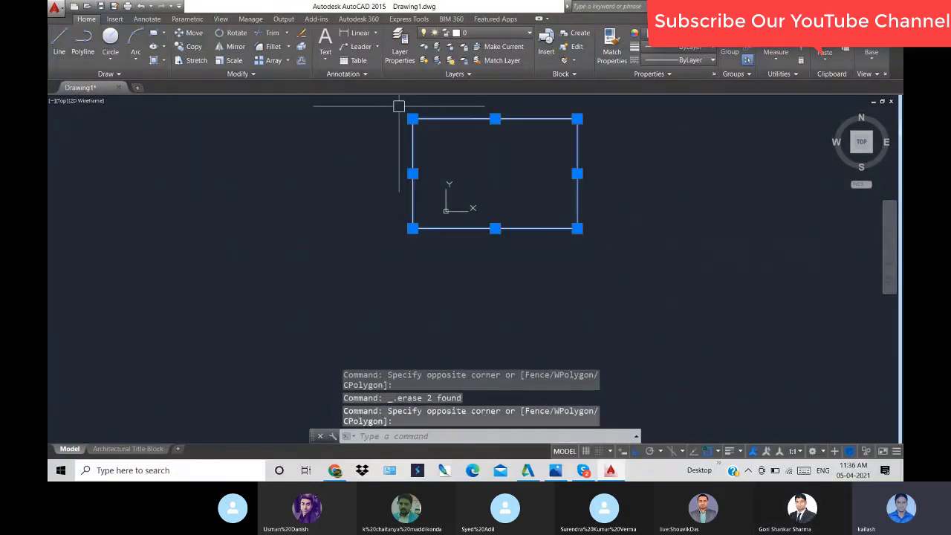
# Rotate the rectangle 90° about its lower-left corner.
pyautogui.write('ro')
pyautogui.press('Return')
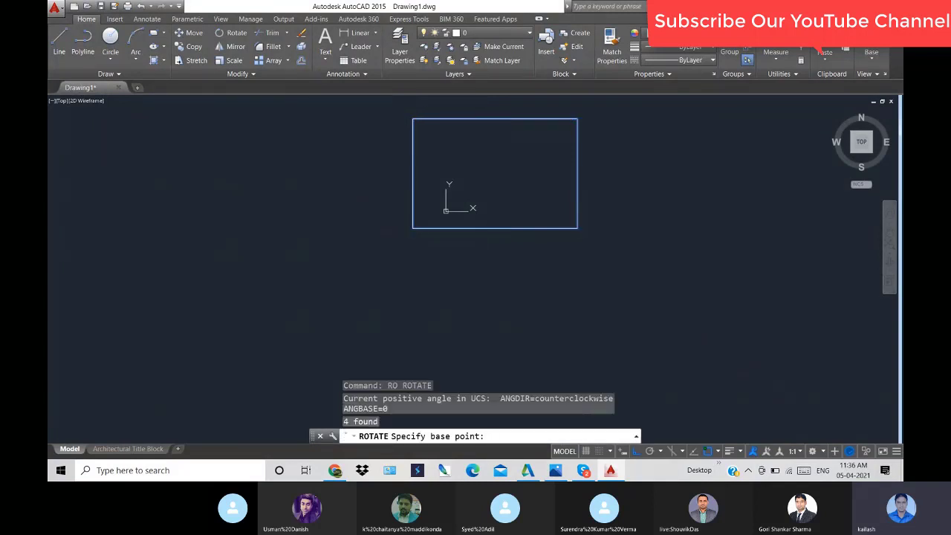
pyautogui.click(412, 227)
pyautogui.click(413, 349)
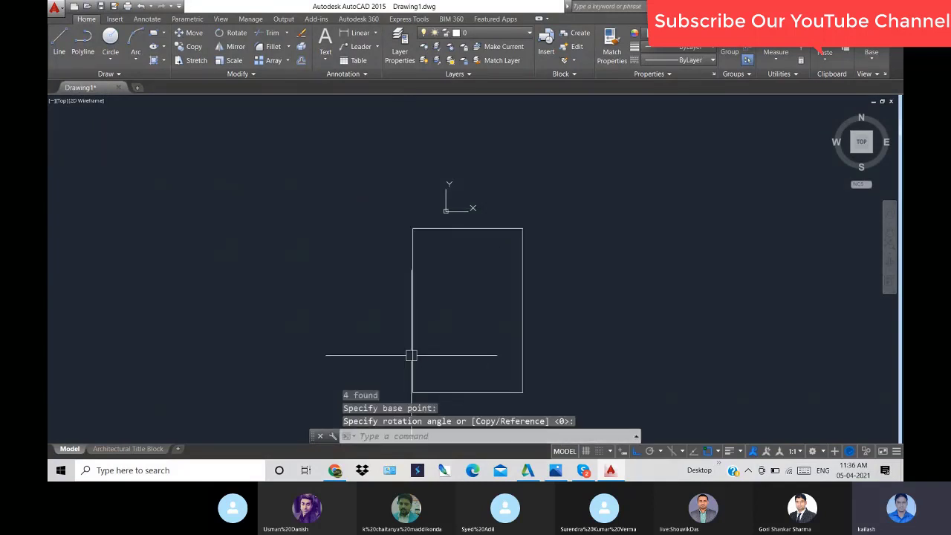
pyautogui.scroll(-1, 598, 379)
pyautogui.scroll(2, 485, 397)
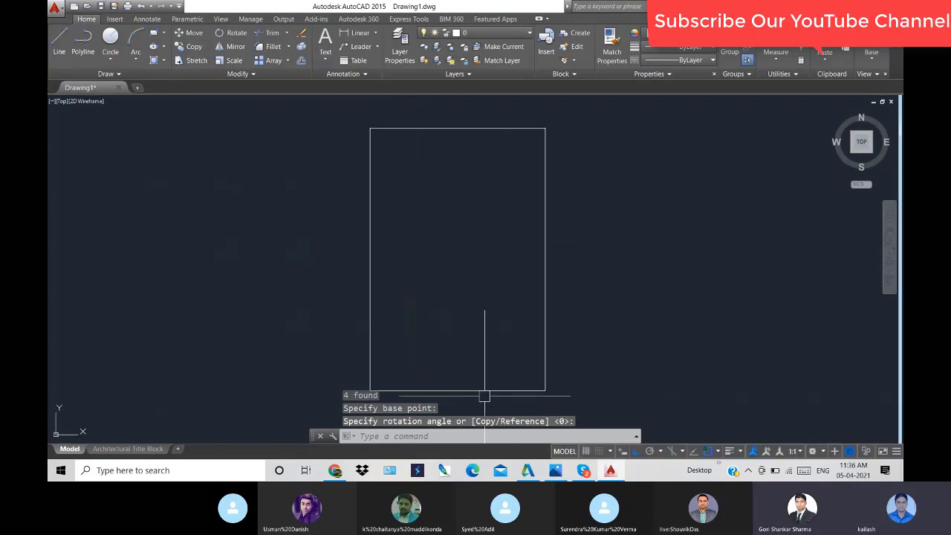
# Offset the top, right, left and bottom edges 9 inward to form double walls.
pyautogui.write('o')
pyautogui.press('Return')
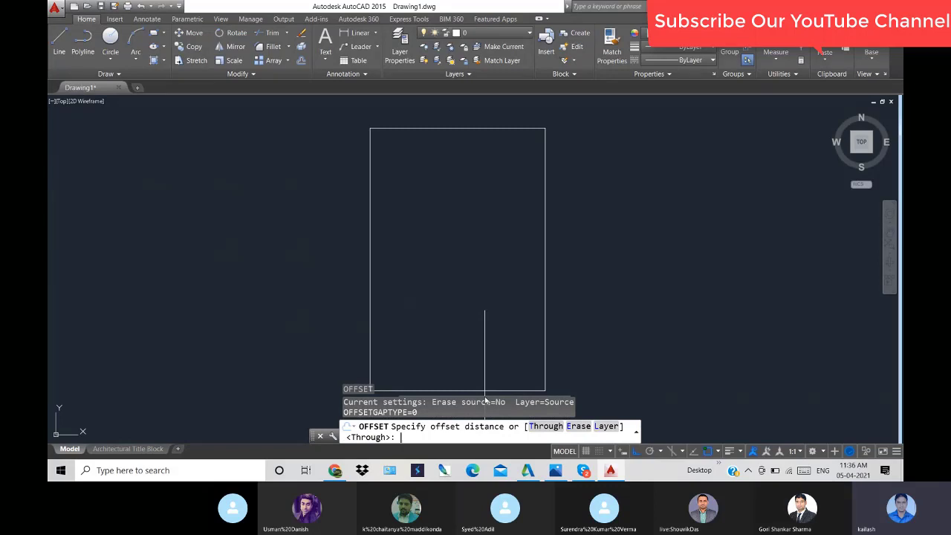
pyautogui.write('9')
pyautogui.press('Return')
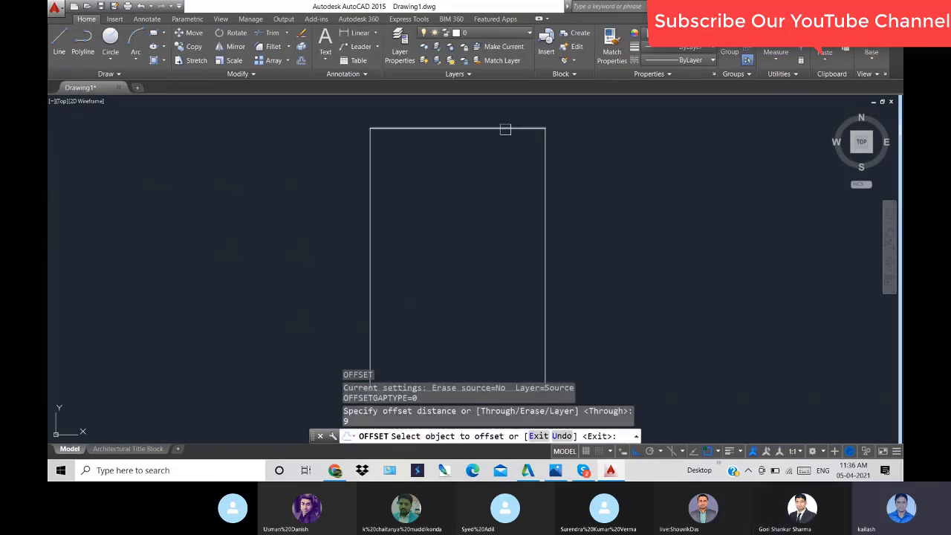
pyautogui.click(505, 130)
pyautogui.click(505, 179)
pyautogui.click(545, 215)
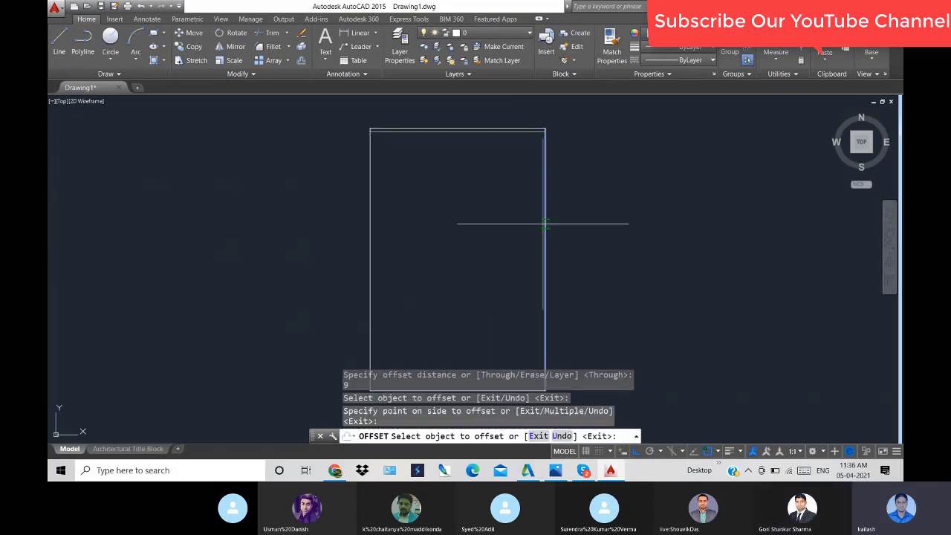
pyautogui.click(503, 234)
pyautogui.click(370, 236)
pyautogui.click(438, 365)
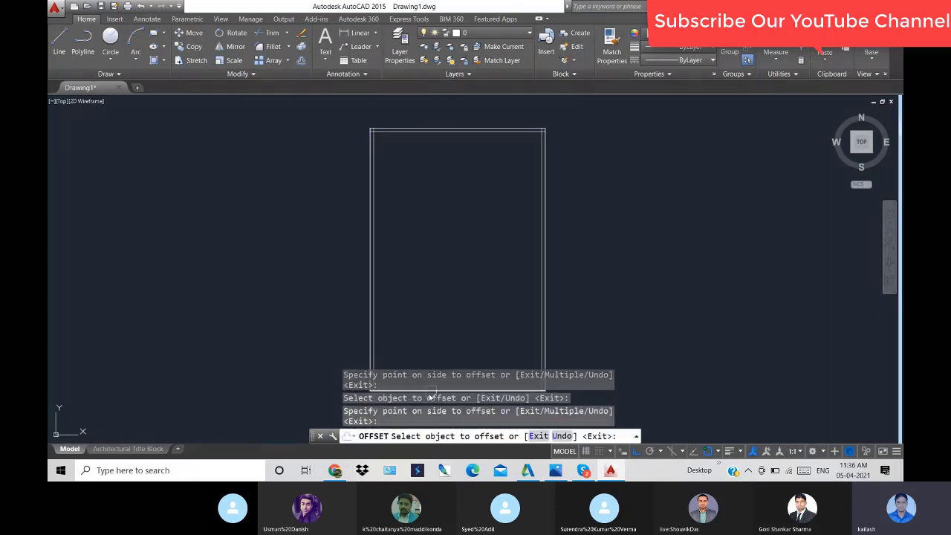
pyautogui.click(395, 386)
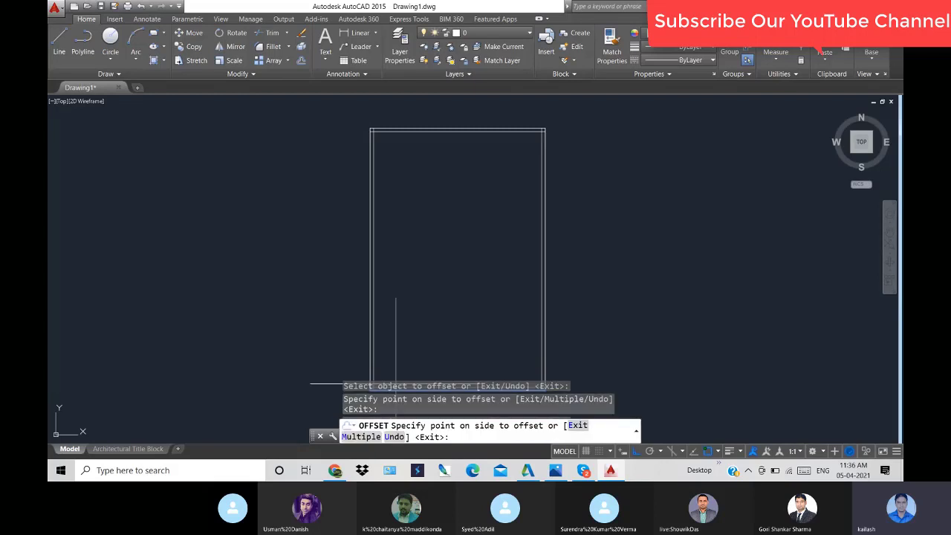
pyautogui.click(405, 356)
pyautogui.click(414, 323)
pyautogui.click(414, 297)
pyautogui.press('Escape')
pyautogui.press('Escape')
pyautogui.press('Escape')
pyautogui.scroll(5, 390, 111)
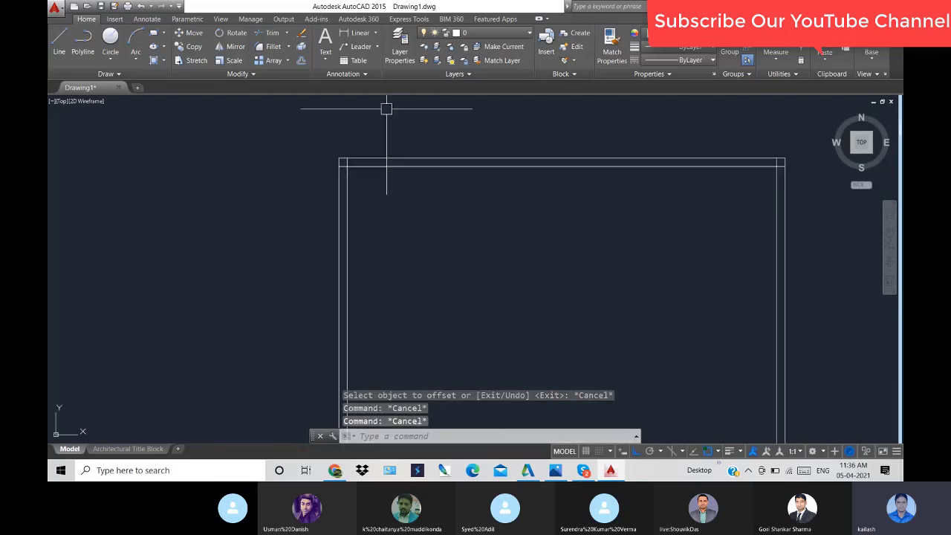
pyautogui.scroll(3, 386, 110)
pyautogui.scroll(8, 312, 203)
pyautogui.scroll(-8, 320, 206)
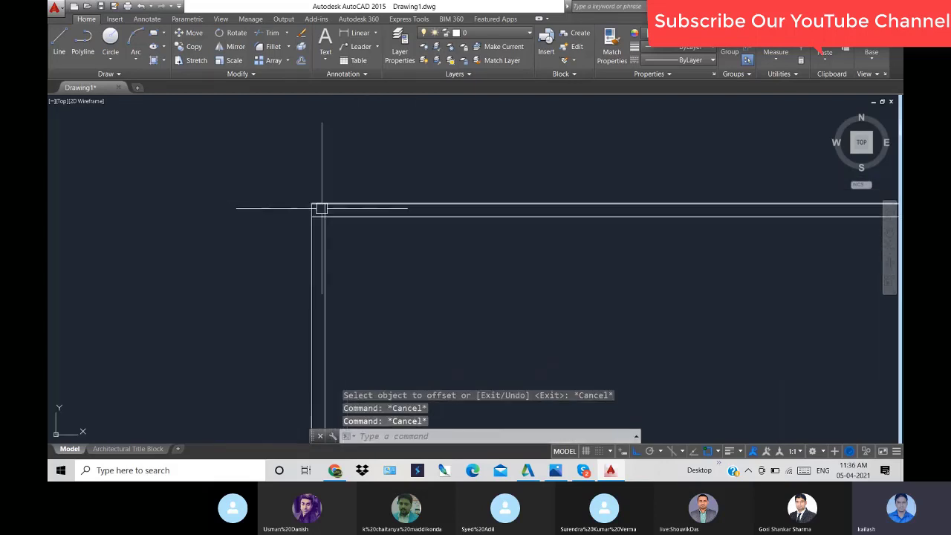
pyautogui.scroll(-3, 321, 208)
pyautogui.scroll(2, 590, 149)
pyautogui.scroll(2, 603, 187)
pyautogui.scroll(3, 610, 229)
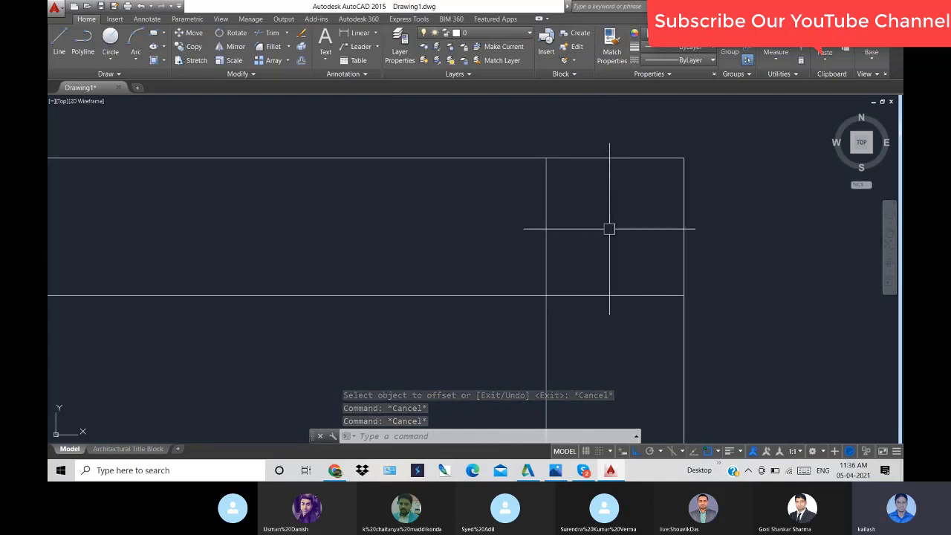
pyautogui.scroll(-6, 609, 291)
pyautogui.scroll(-6, 600, 297)
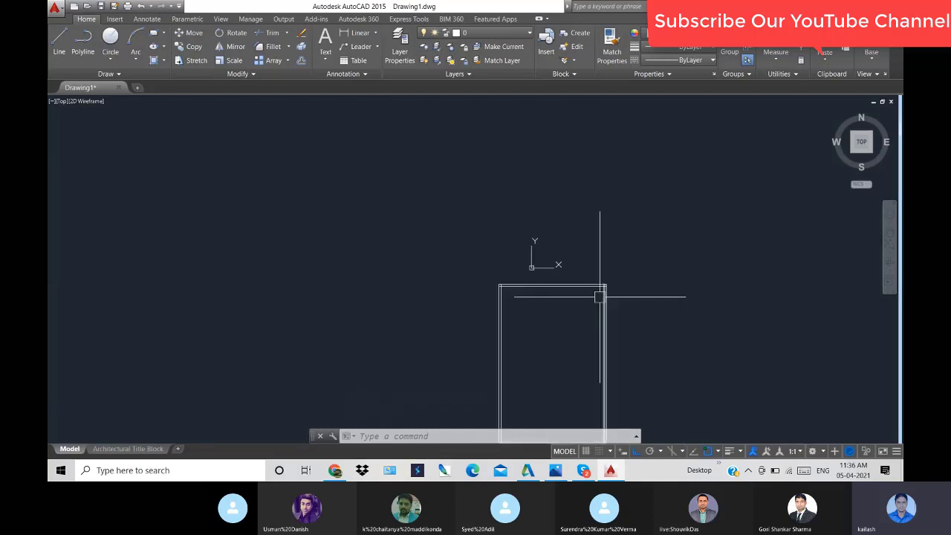
pyautogui.keyDown('shift'); pyautogui.rightClick(574, 334); pyautogui.keyUp('shift')
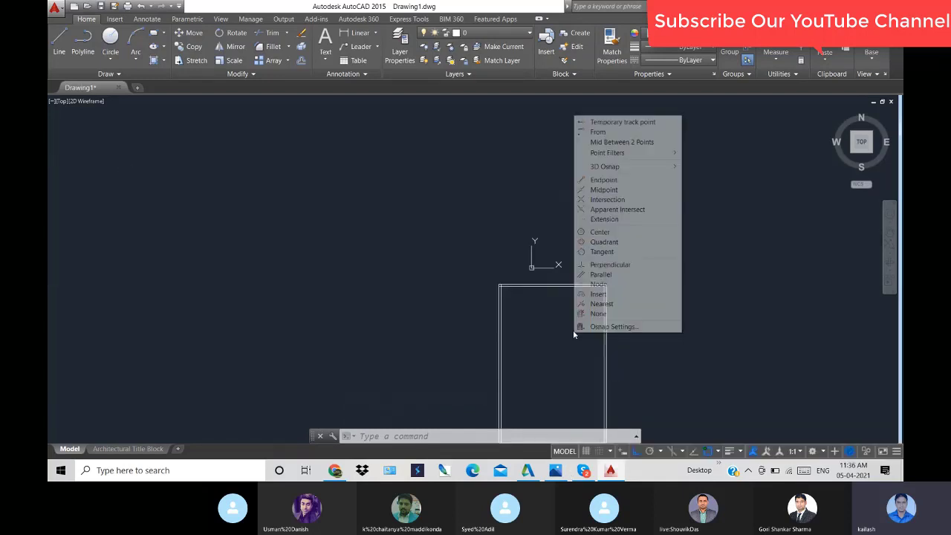
pyautogui.click(696, 298)
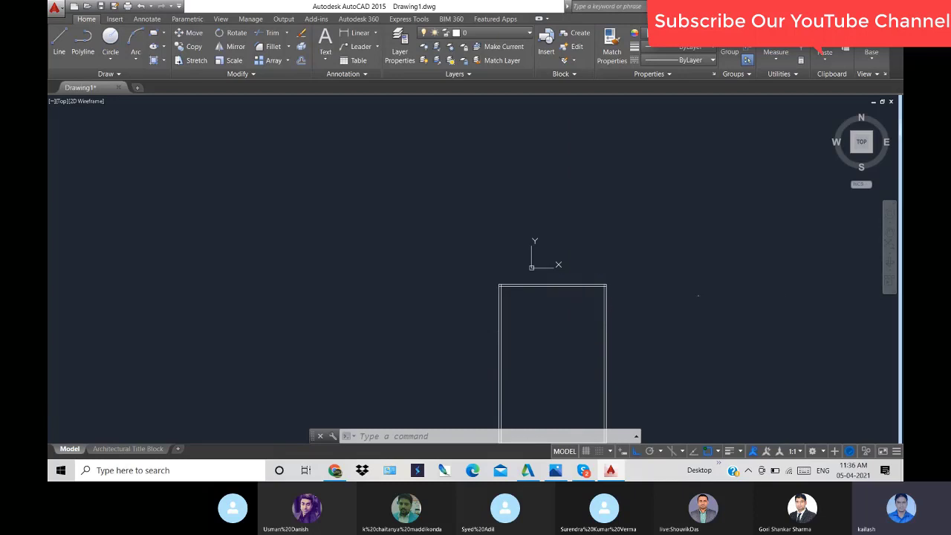
pyautogui.rightClick(698, 295)
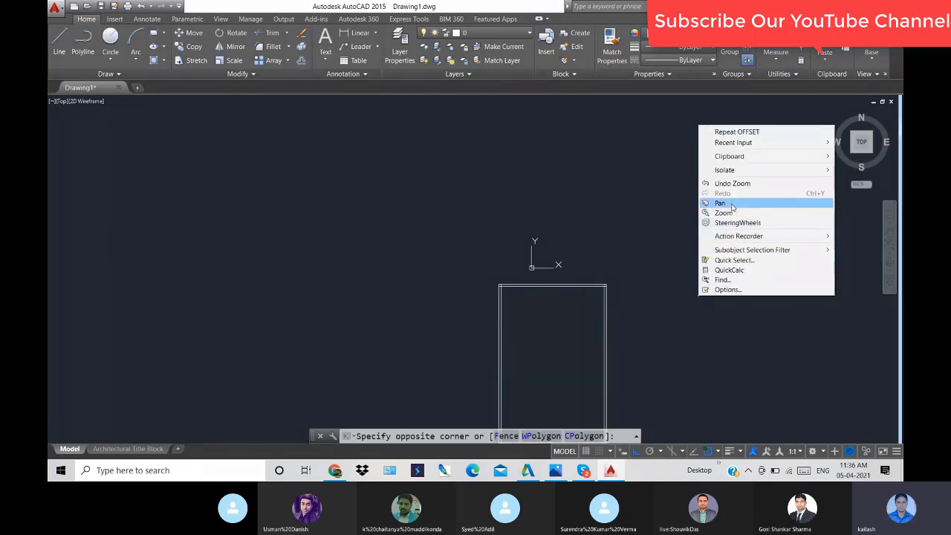
pyautogui.click(717, 202)
pyautogui.moveTo(703, 299)
pyautogui.mouseDown()
pyautogui.moveTo(658, 183)
pyautogui.moveTo(647, 183)
pyautogui.mouseUp()
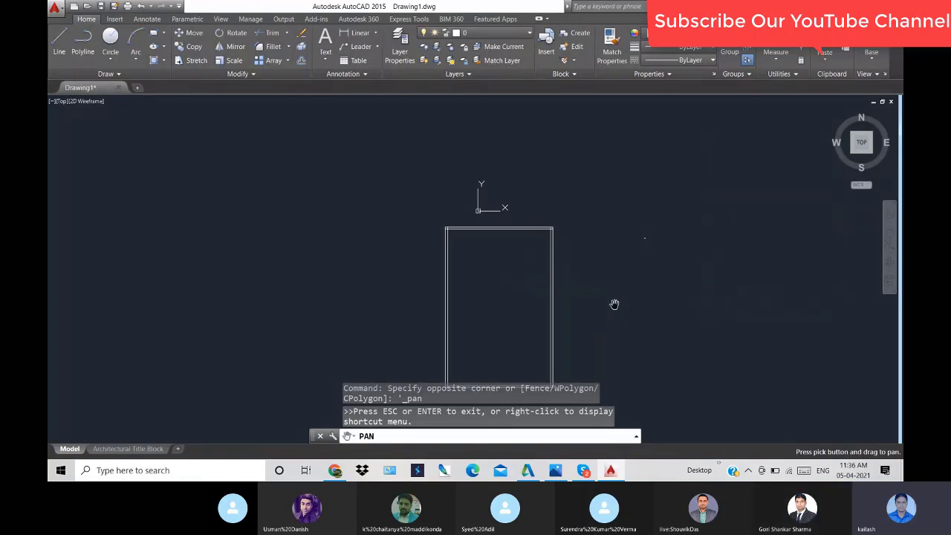
pyautogui.press('Escape')
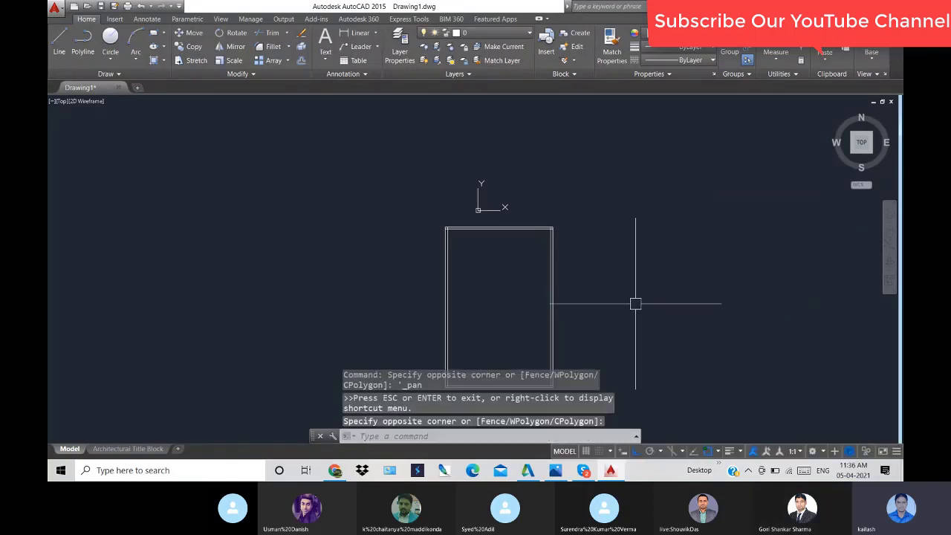
pyautogui.rightClick(635, 305)
pyautogui.click(657, 212)
pyautogui.moveTo(637, 225); pyautogui.dragTo(632, 226)
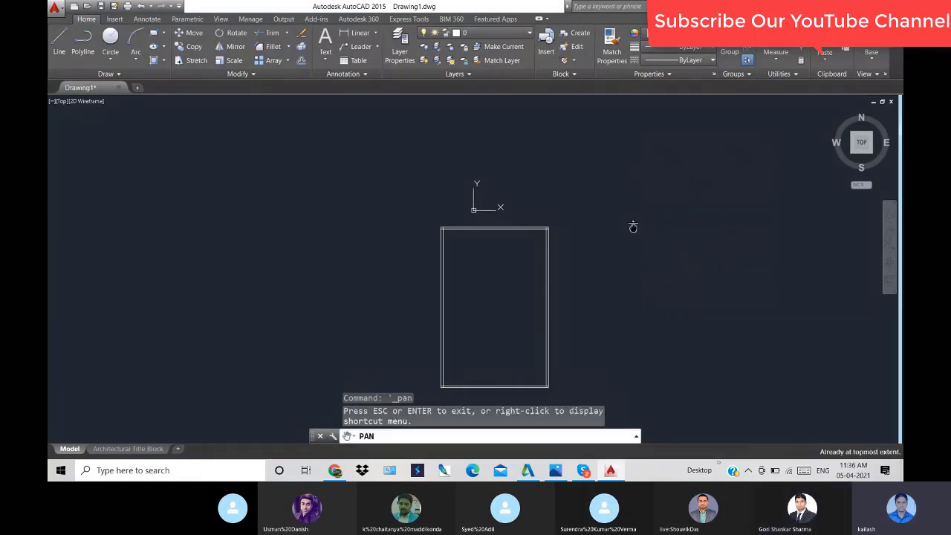
pyautogui.press('Escape')
pyautogui.scroll(4, 486, 385)
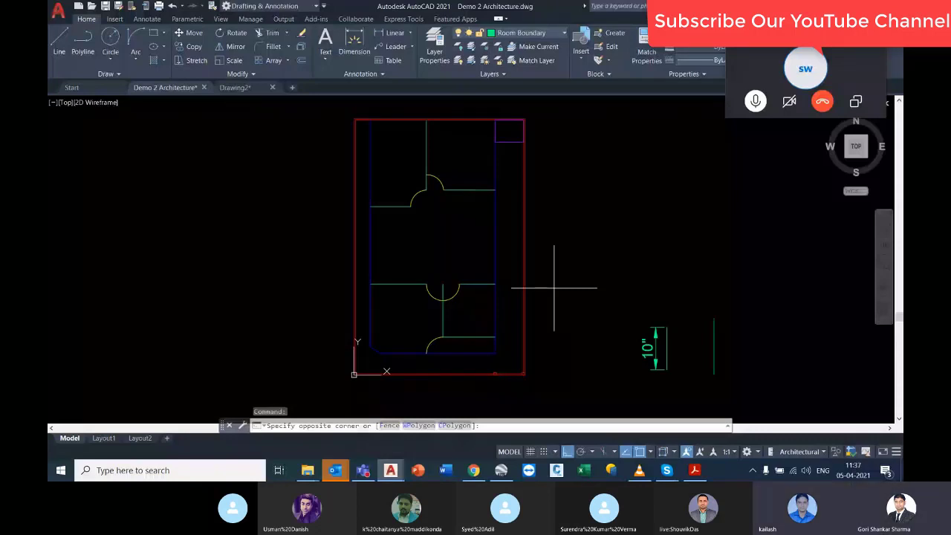
# Select the red outer wall boundary to check it is on the Outer boundary layer.
pyautogui.click(528, 270)
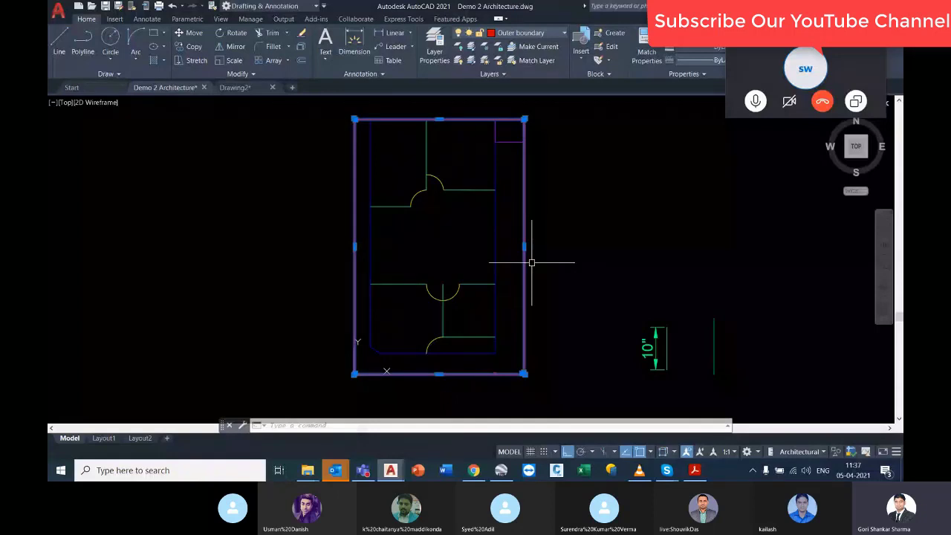
# Select the inner blue wall boundary and the small top-right room outline.
pyautogui.click(495, 238)
pyautogui.keyDown('shift'); pyautogui.click(524, 245); pyautogui.keyUp('shift')
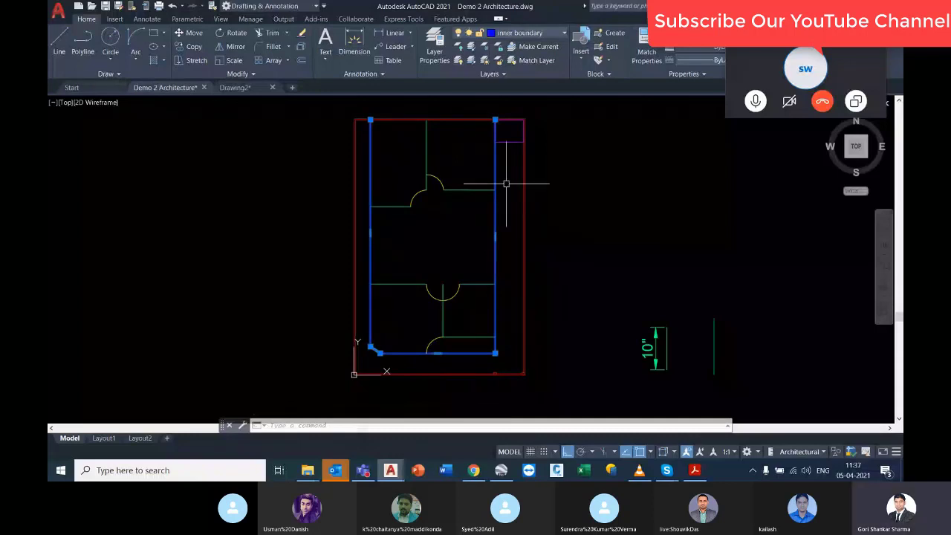
pyautogui.click(519, 133)
pyautogui.click(505, 132)
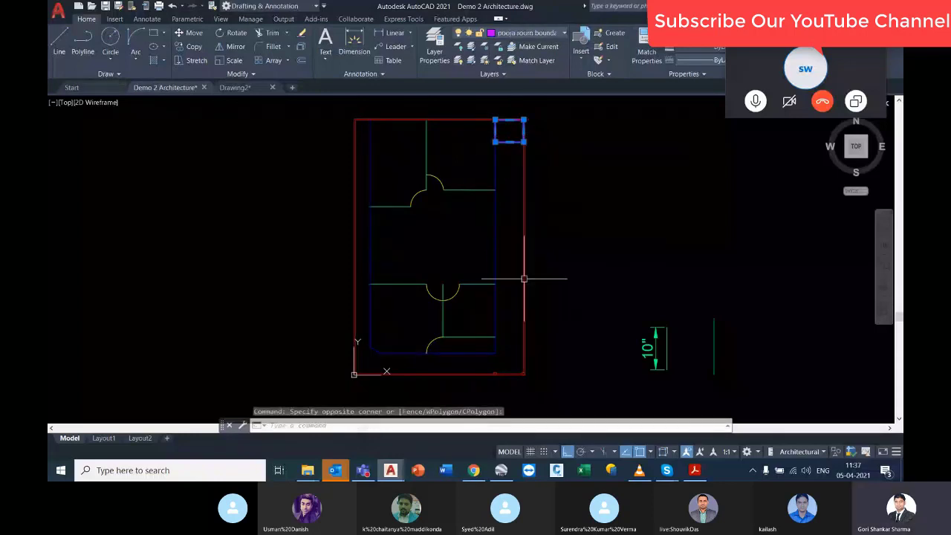
# Zoom and pan until the lower half of the plan with its two doors fills the view.
pyautogui.scroll(2, 507, 374)
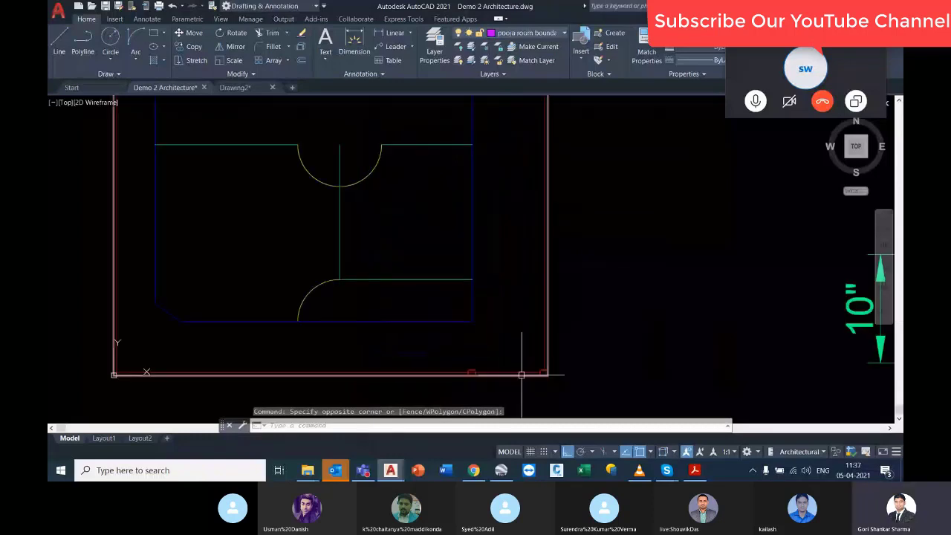
pyautogui.scroll(2, 544, 374)
pyautogui.scroll(-3, 545, 374)
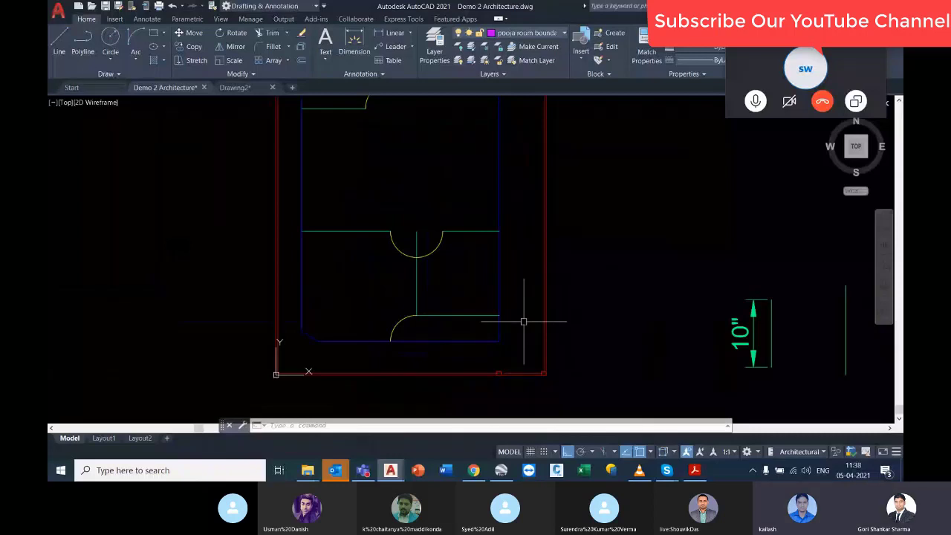
pyautogui.scroll(-2, 524, 322)
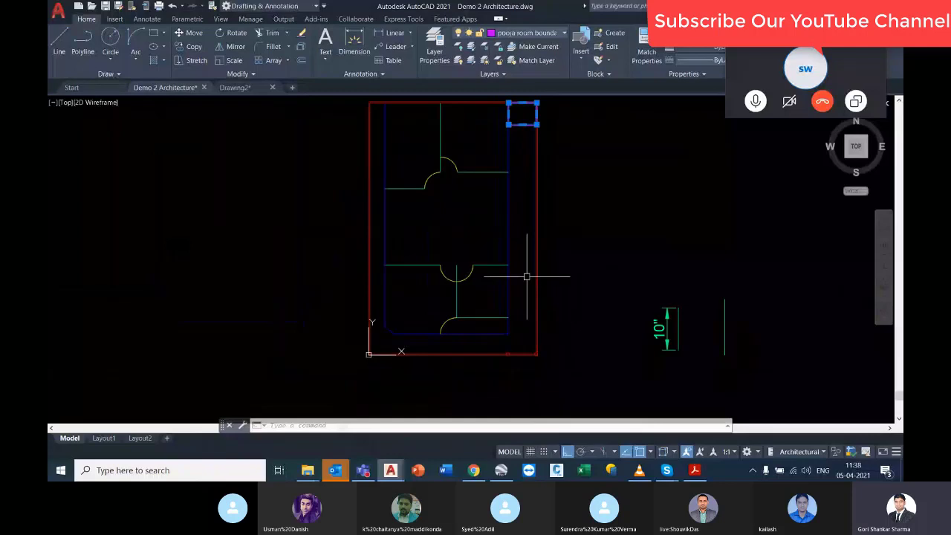
pyautogui.moveTo(527, 276); pyautogui.dragTo(601, 320, button='middle')
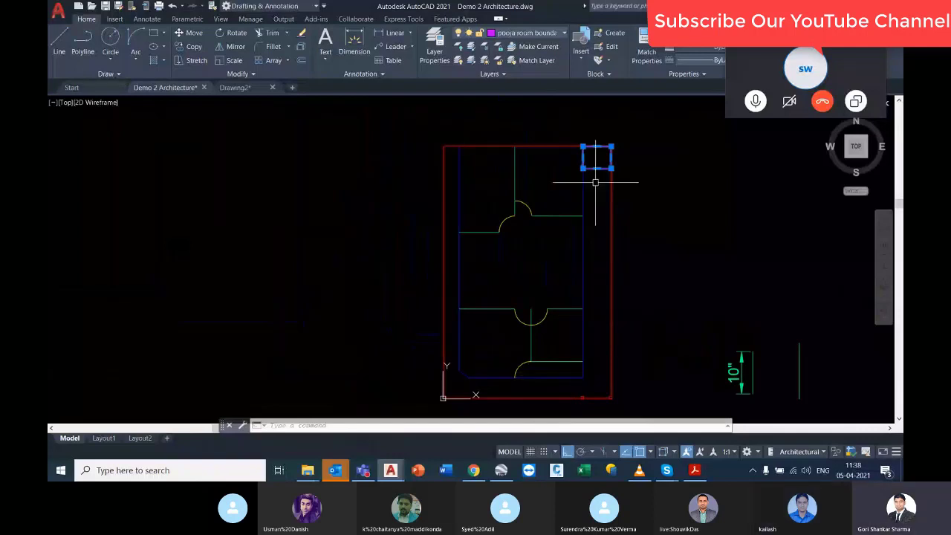
pyautogui.scroll(2, 596, 182)
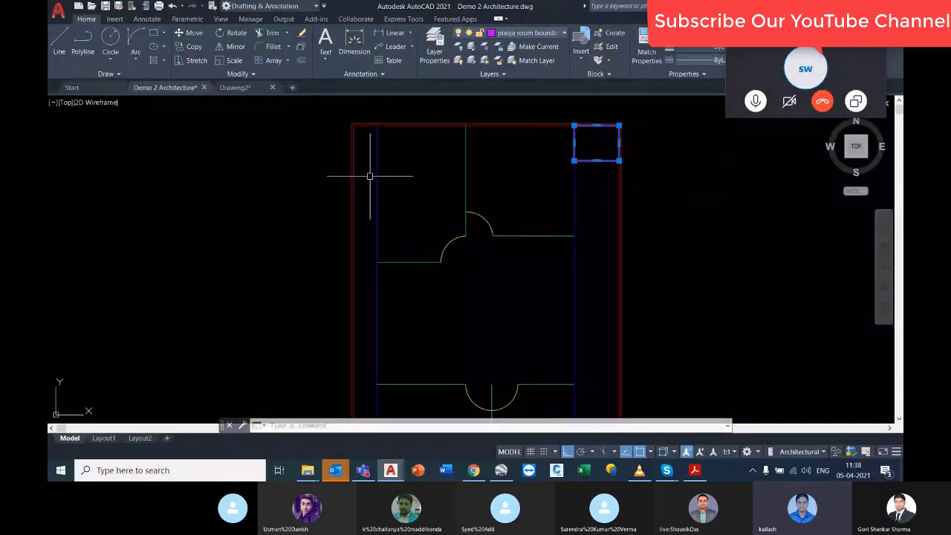
pyautogui.scroll(-2, 644, 242)
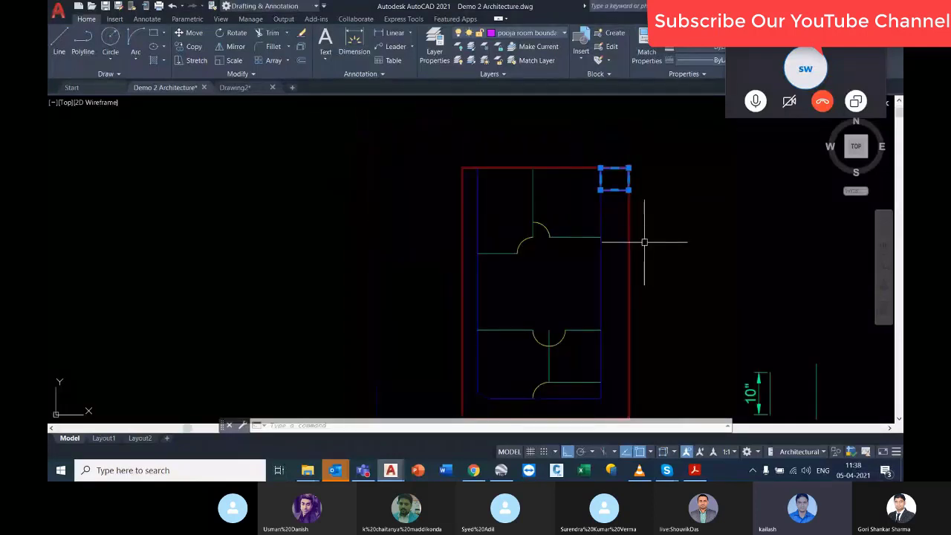
pyautogui.moveTo(644, 242); pyautogui.dragTo(617, 207, button='middle')
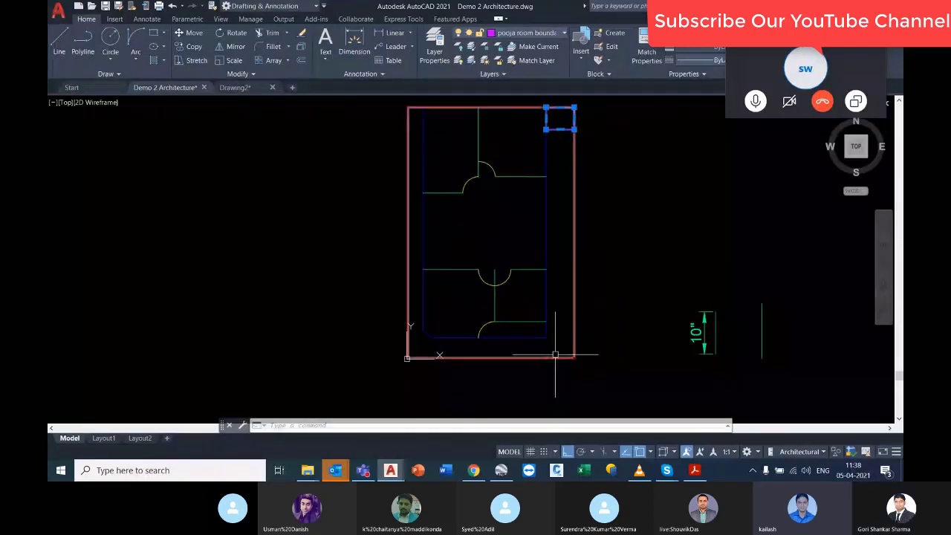
pyautogui.scroll(2, 547, 334)
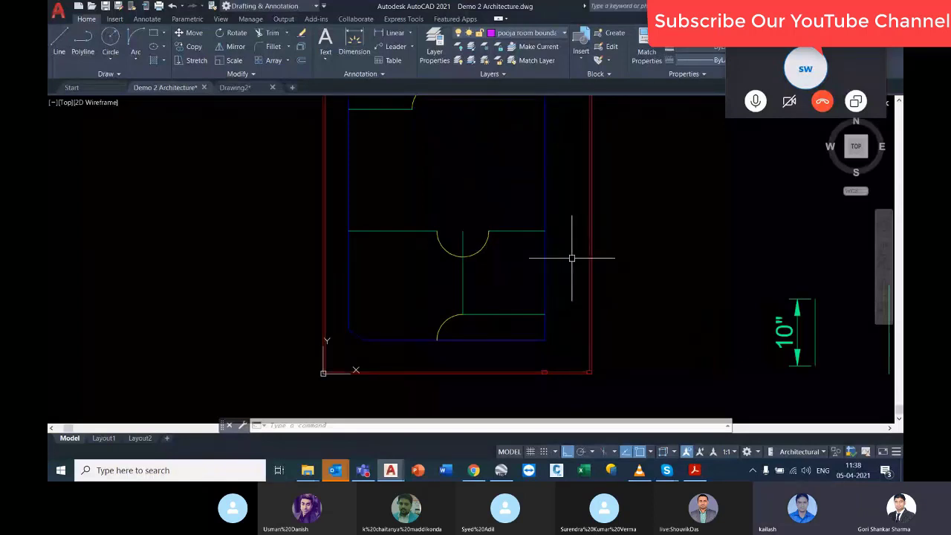
pyautogui.moveTo(572, 258); pyautogui.dragTo(570, 282, button='middle')
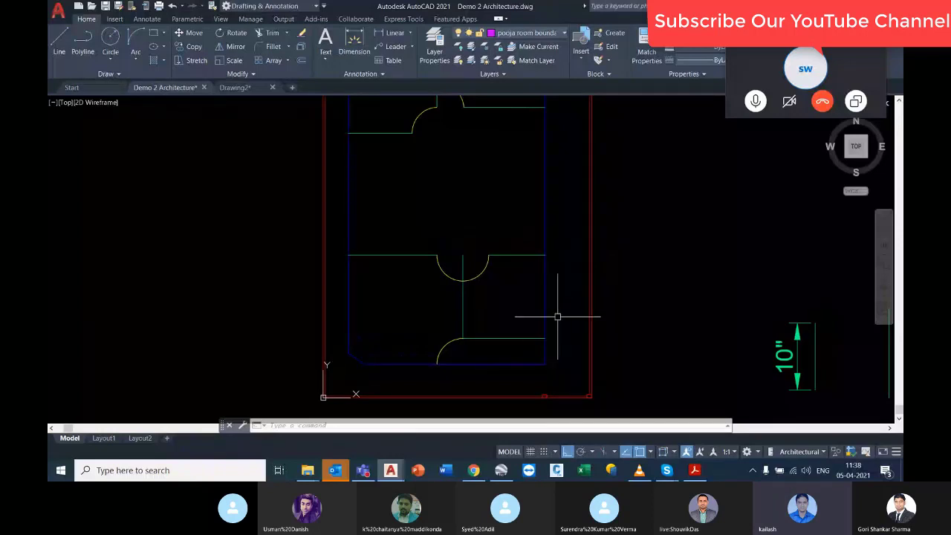
pyautogui.write('pl')
pyautogui.press('Return')
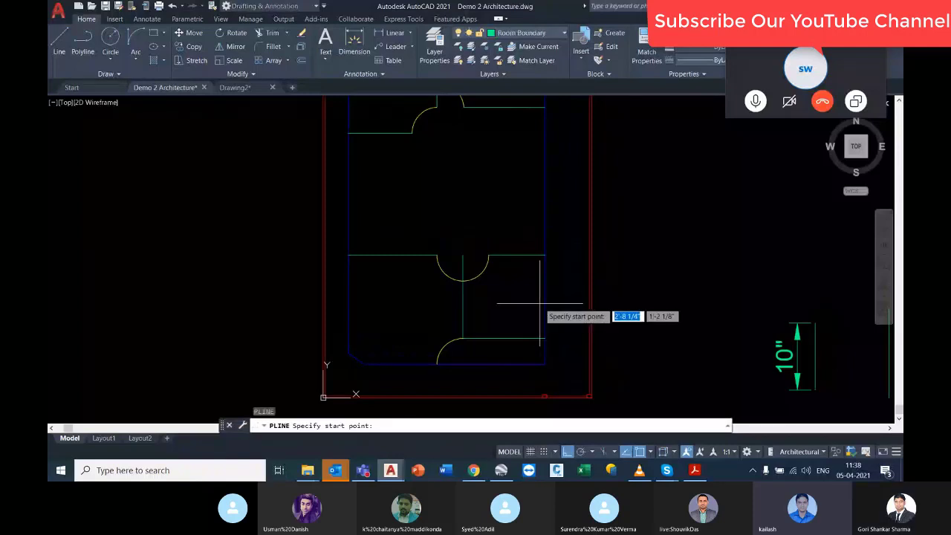
pyautogui.press('Escape')
pyautogui.write('D')
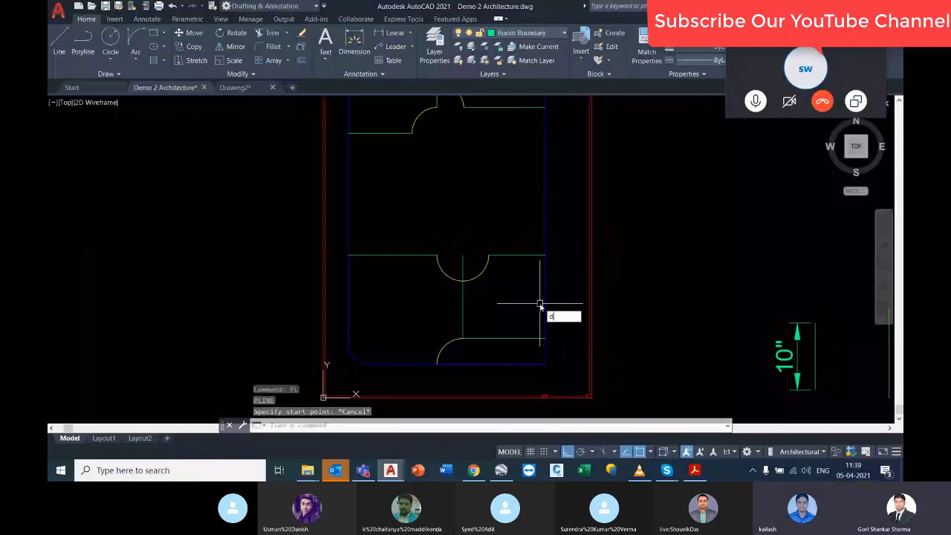
pyautogui.write('IM')
pyautogui.press('Return')
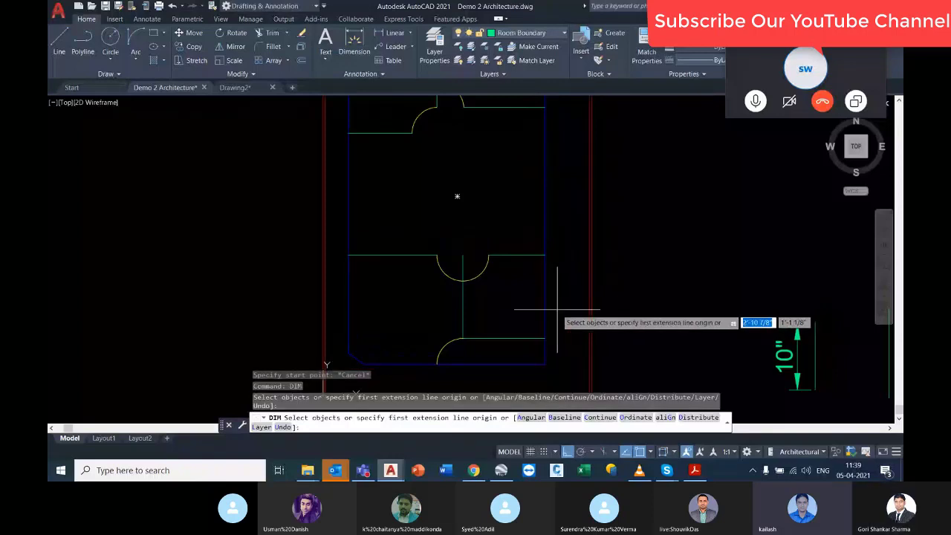
pyautogui.press('Escape')
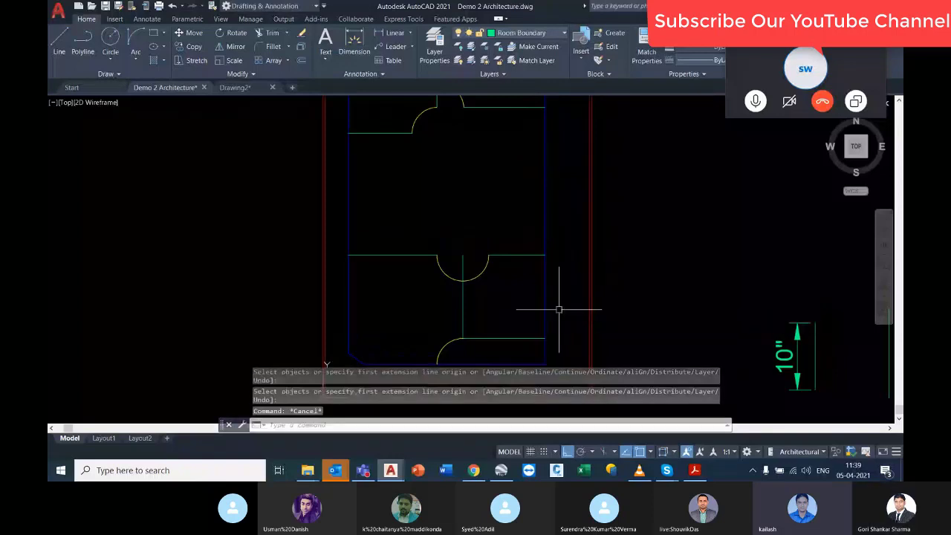
pyautogui.scroll(-2, 576, 297)
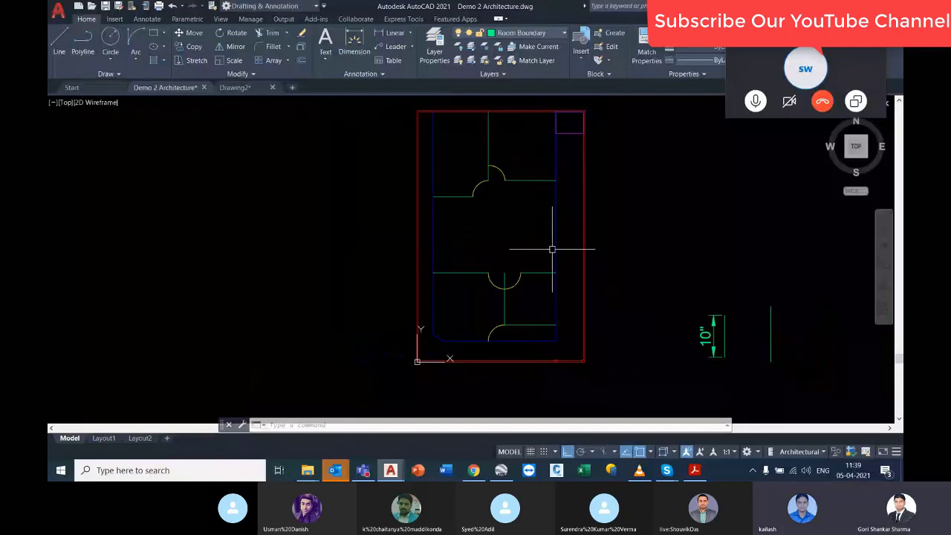
# Draw the first partition polyline from the door corner down toward the right inner wall.
pyautogui.write('pl')
pyautogui.press('Return')
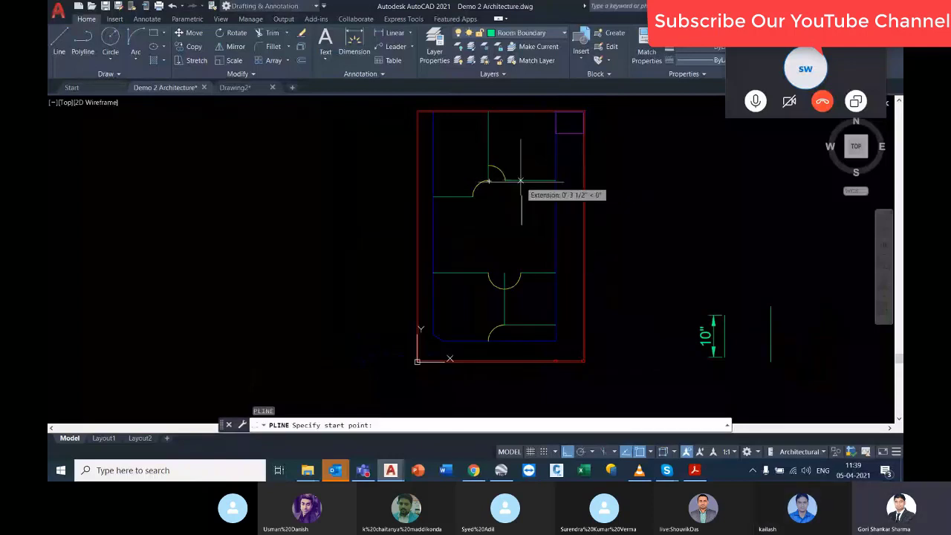
pyautogui.click(521, 181)
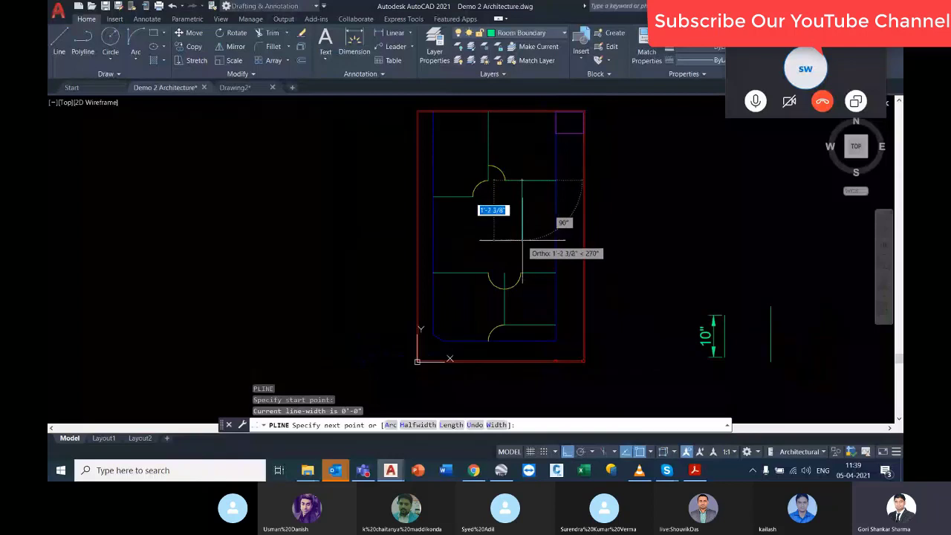
pyautogui.click(522, 239)
pyautogui.click(551, 240)
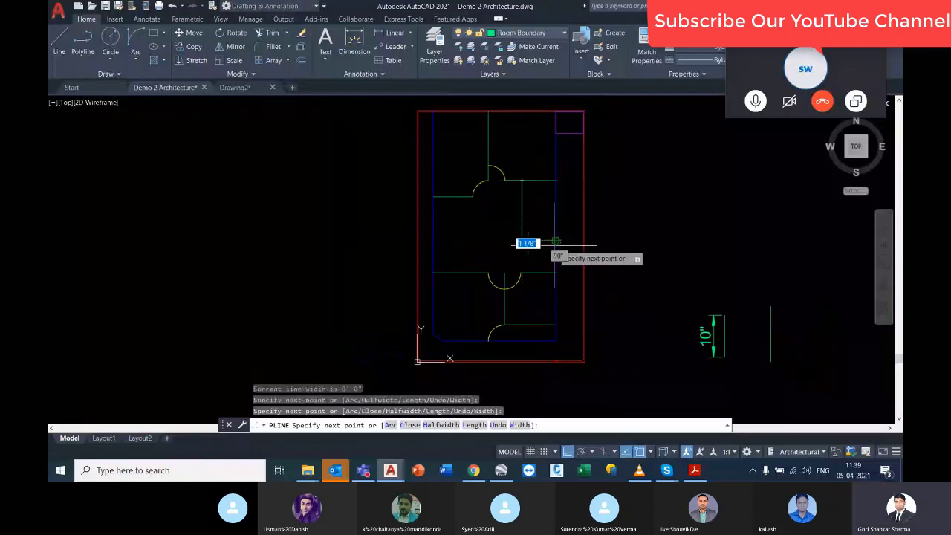
pyautogui.scroll(2, 547, 256)
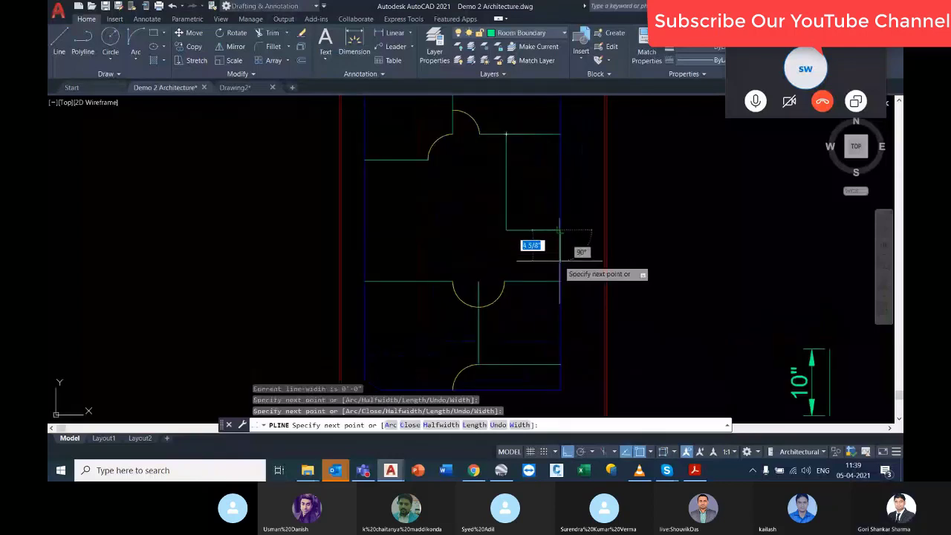
pyautogui.click(558, 257)
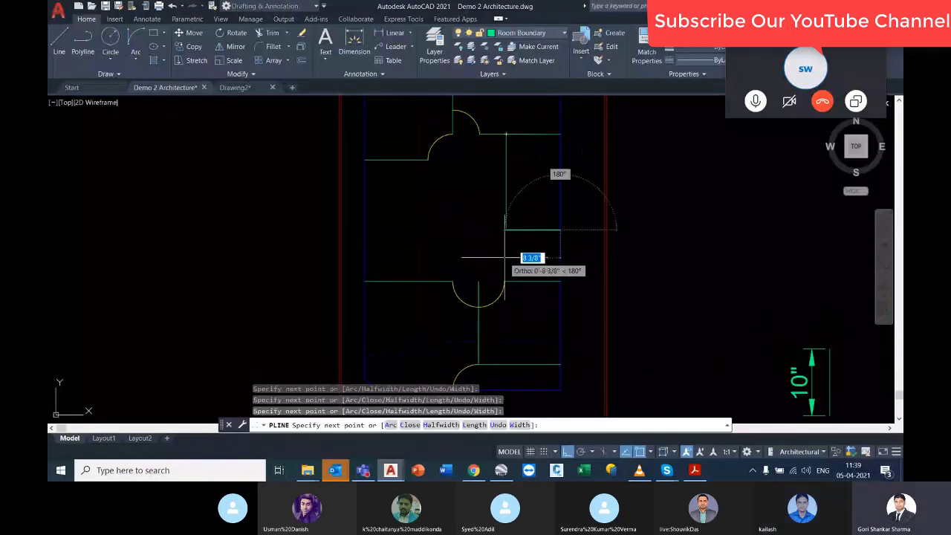
pyautogui.click(525, 232)
pyautogui.press('Return')
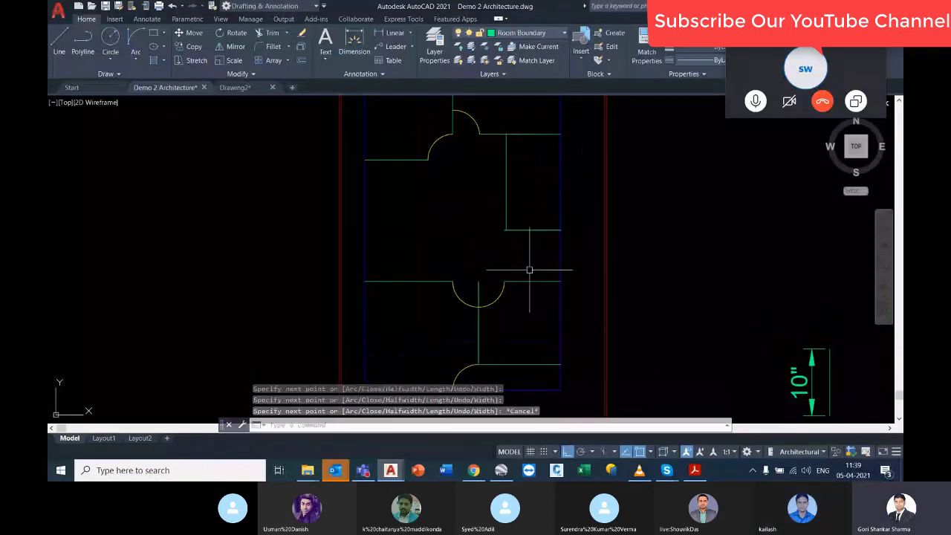
pyautogui.write('p')
# Draw a second partition polyline from the green line's corner to the right inner wall.
pyautogui.press('Return')
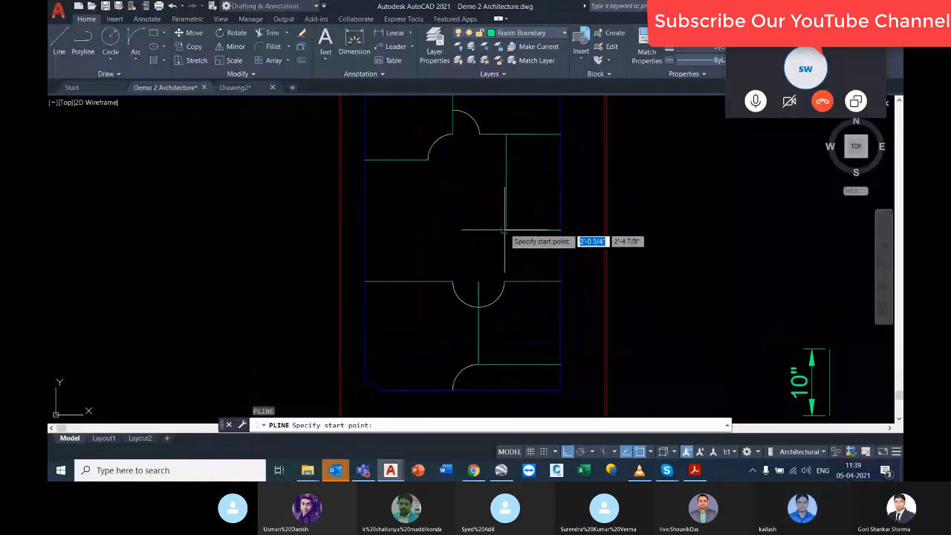
pyautogui.click(508, 230)
pyautogui.click(509, 255)
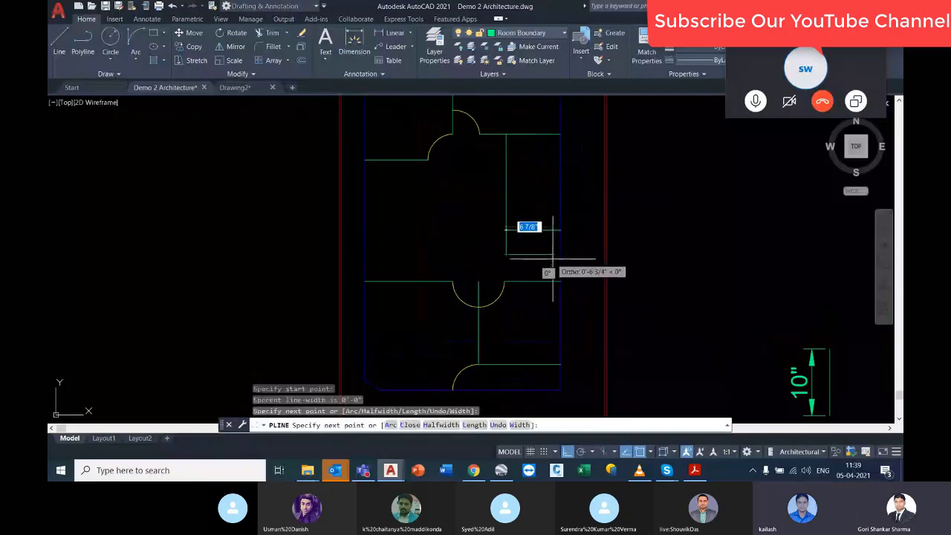
pyautogui.click(560, 254)
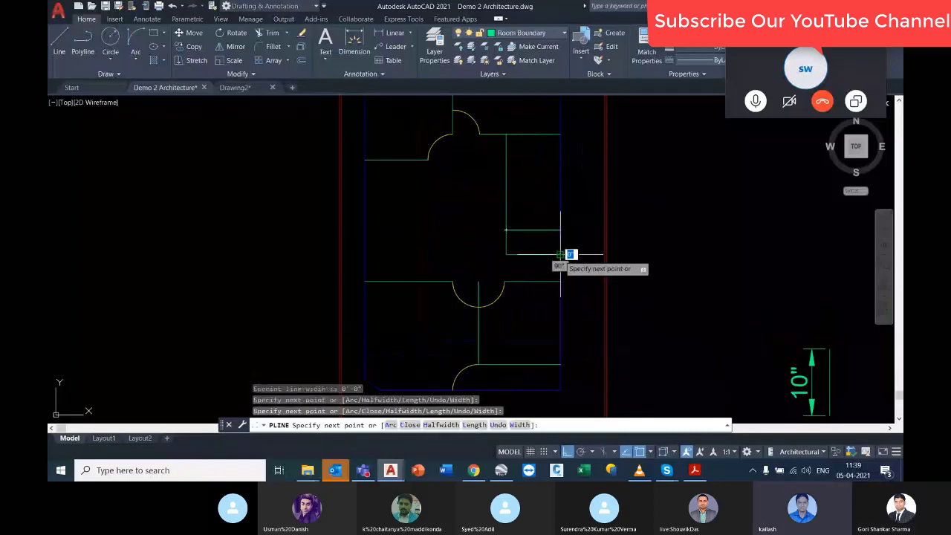
pyautogui.press('Return')
# Start the TRIM command with the TR alias.
pyautogui.scroll(2, 551, 267)
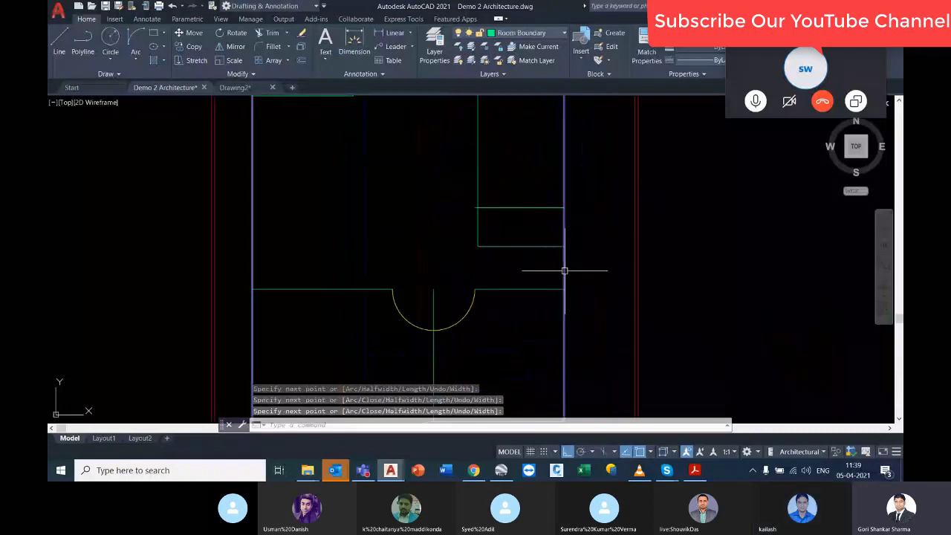
pyautogui.write('TR')
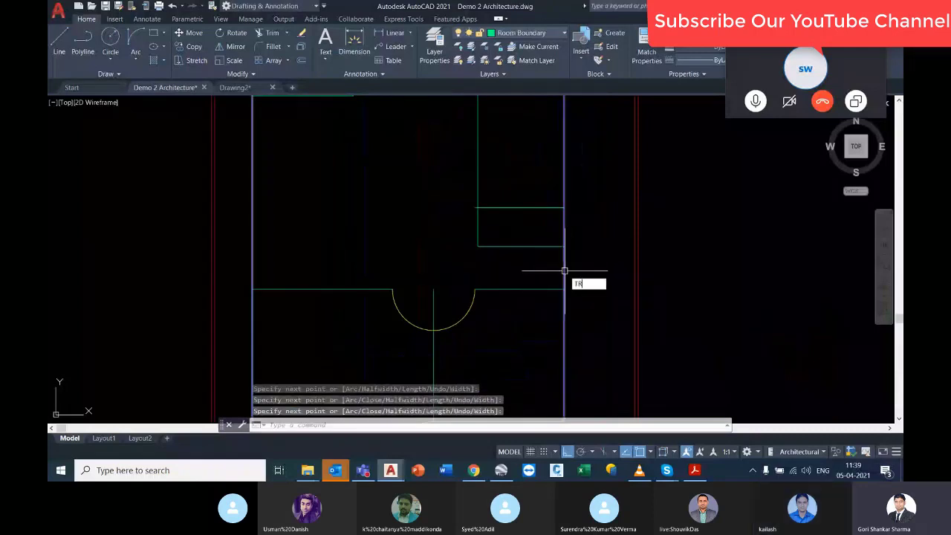
pyautogui.press('Return')
pyautogui.scroll(-4, 578, 275)
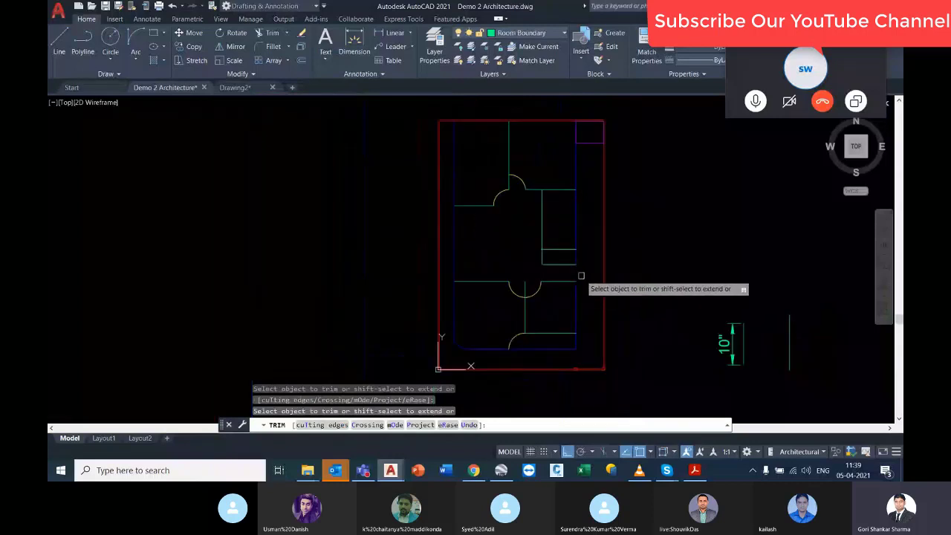
# Trim out the bottom red outer-wall piece near the bottom-right corner to leave an opening.
pyautogui.press('Escape')
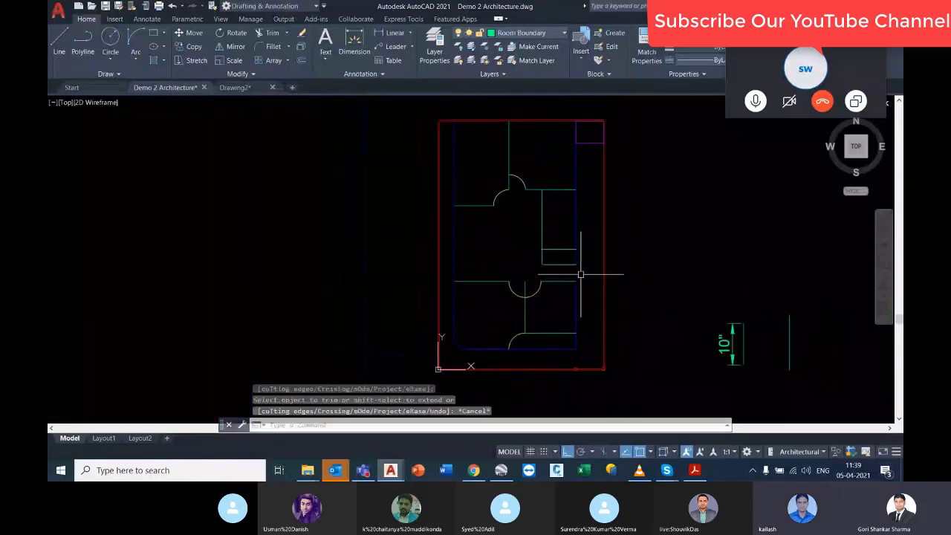
pyautogui.scroll(2, 583, 276)
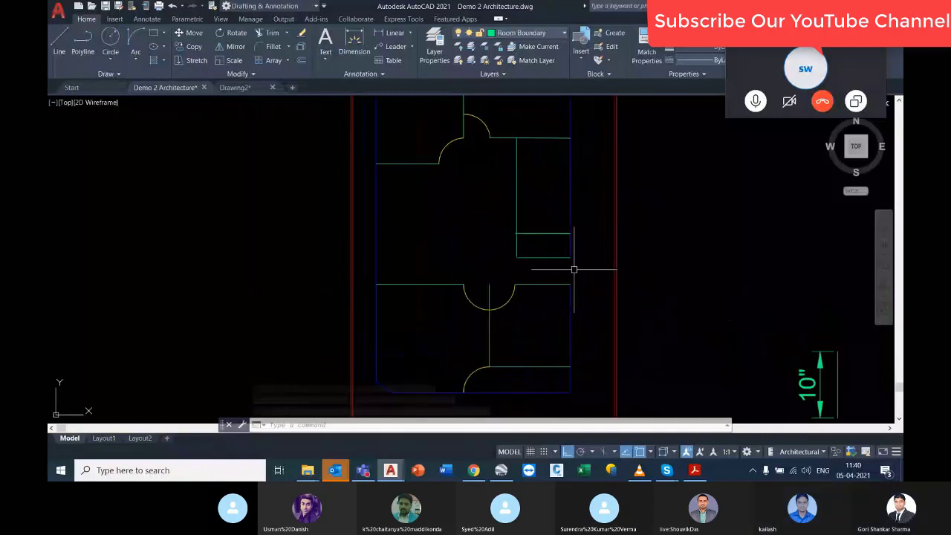
pyautogui.scroll(-3, 574, 270)
pyautogui.scroll(3, 584, 335)
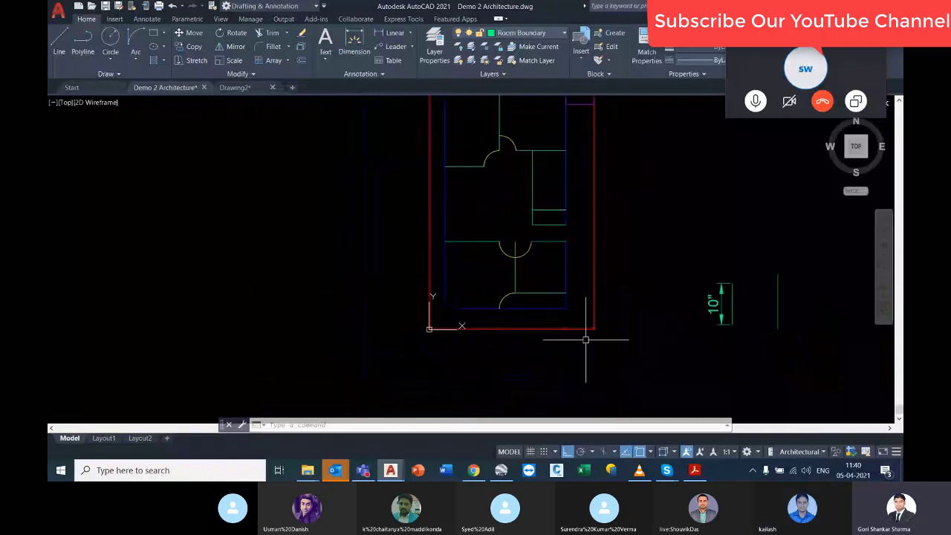
pyautogui.scroll(1, 584, 335)
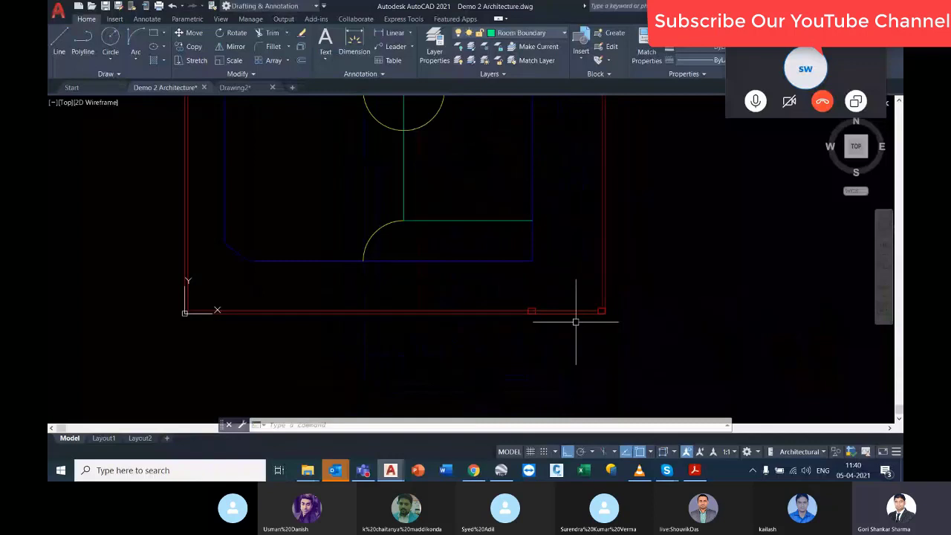
pyautogui.write('tr')
pyautogui.press('Return')
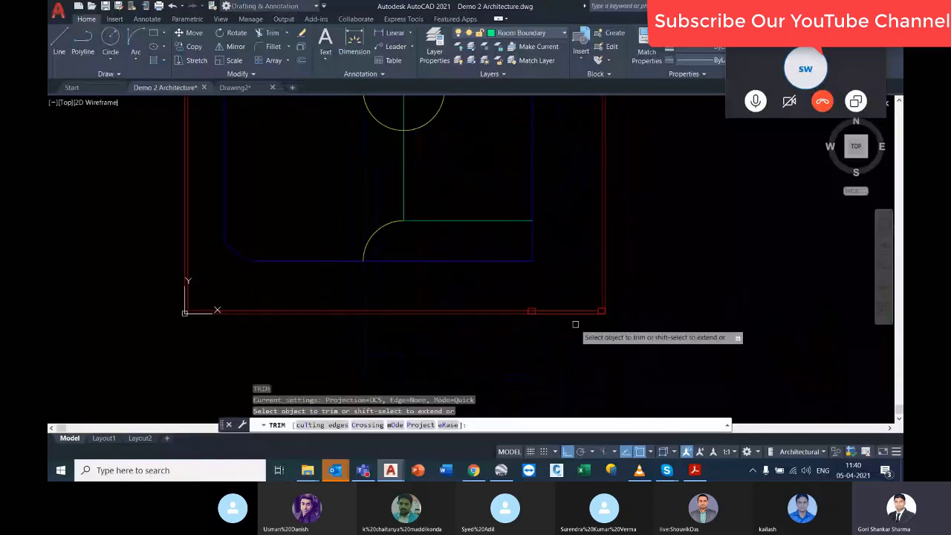
pyautogui.scroll(2, 576, 322)
pyautogui.click(569, 304)
pyautogui.scroll(-3, 572, 312)
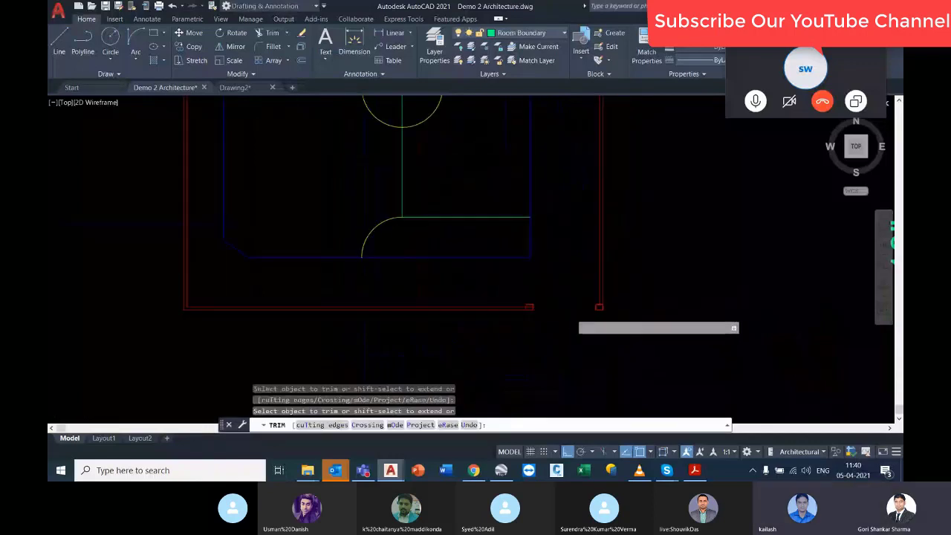
pyautogui.scroll(-2, 580, 321)
pyautogui.press('Escape')
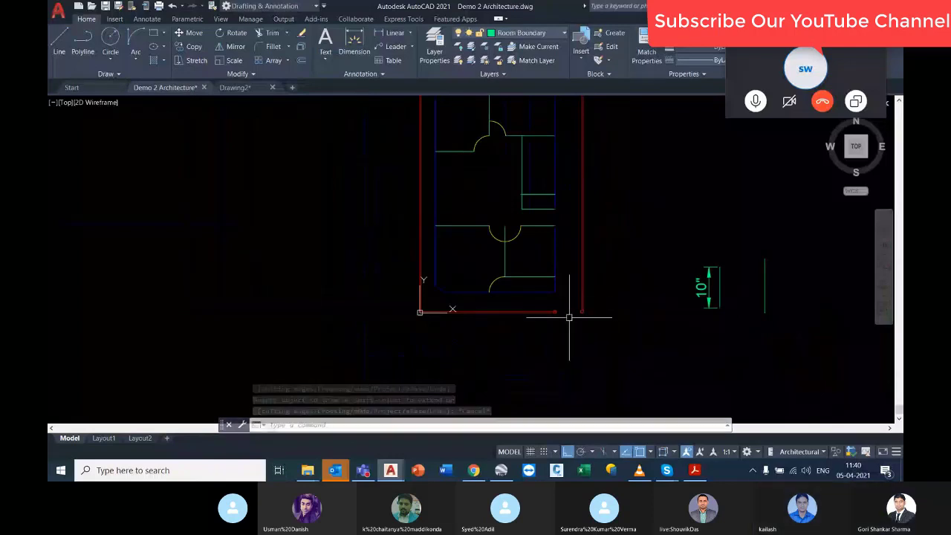
pyautogui.scroll(2, 569, 317)
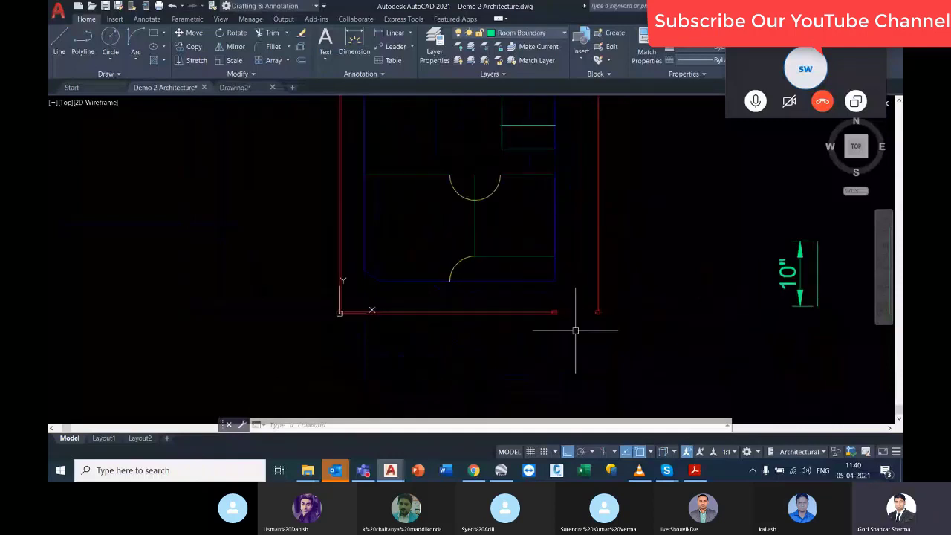
pyautogui.moveTo(573, 165); pyautogui.dragTo(573, 272, button='middle')
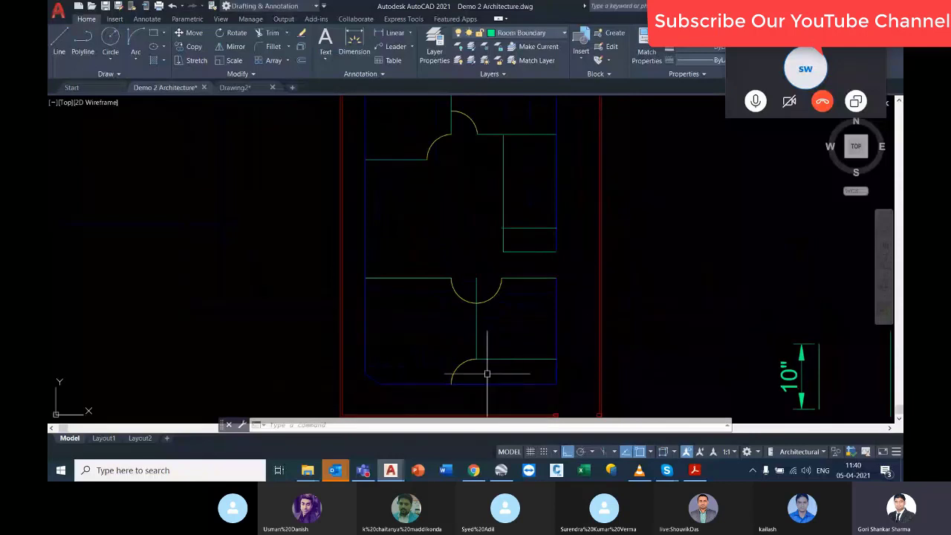
# Window-select the magenta pooja room rectangle in the plan's top-right corner.
pyautogui.scroll(2, 498, 377)
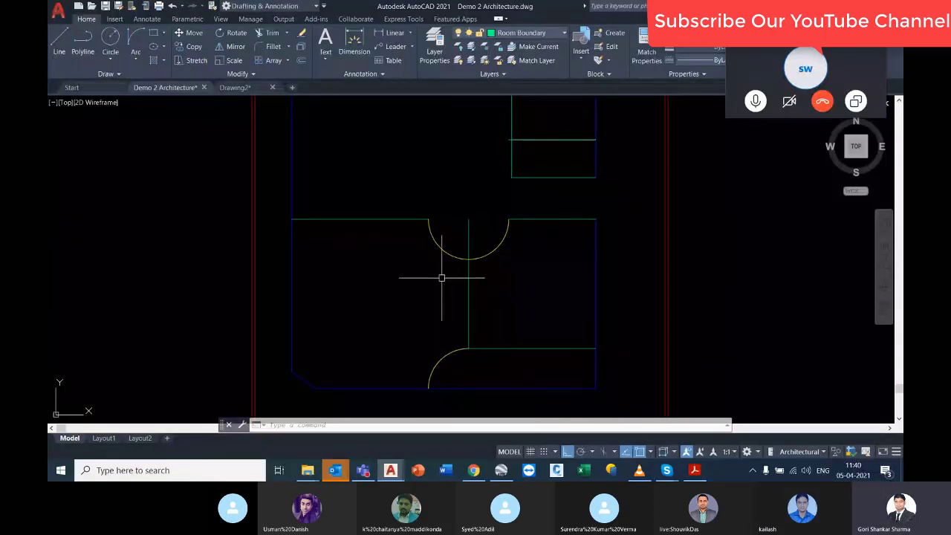
pyautogui.scroll(-4, 442, 250)
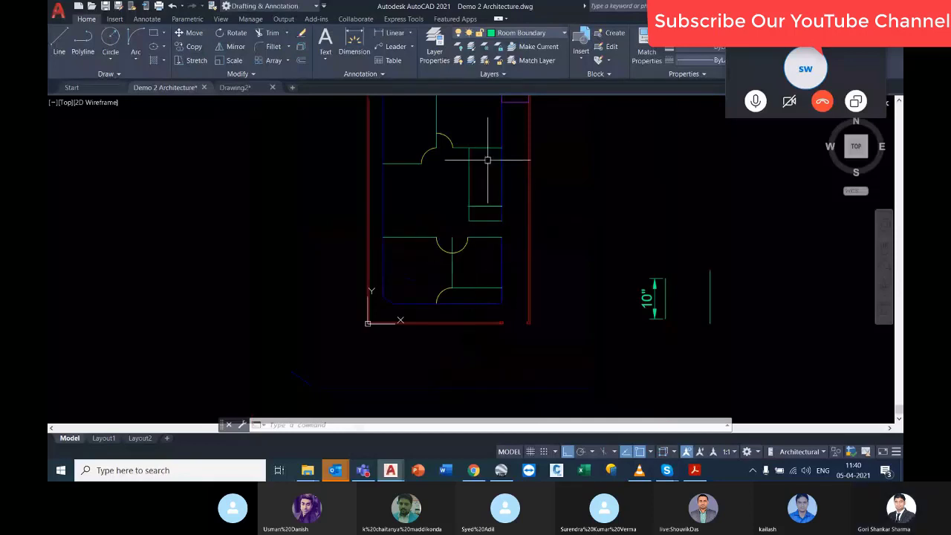
pyautogui.moveTo(494, 188); pyautogui.dragTo(544, 239, button='middle')
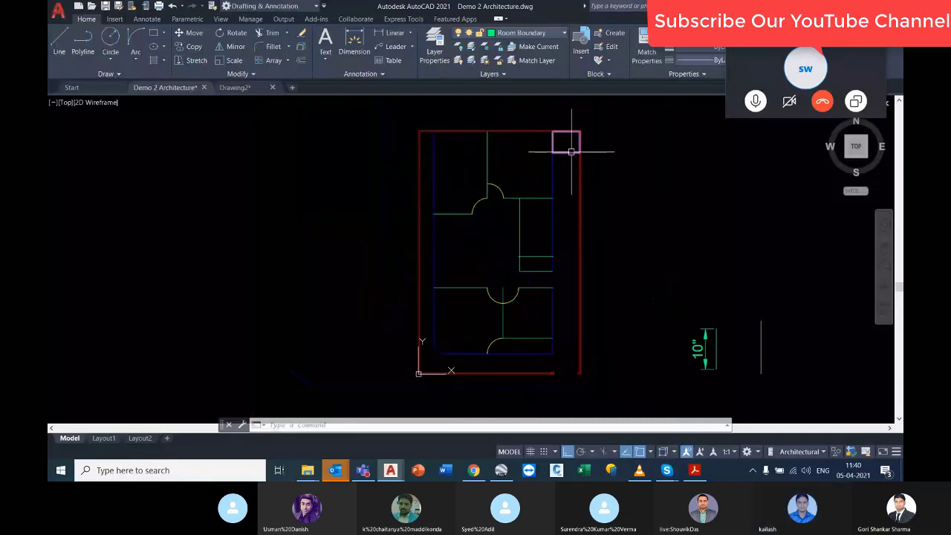
pyautogui.scroll(2, 570, 153)
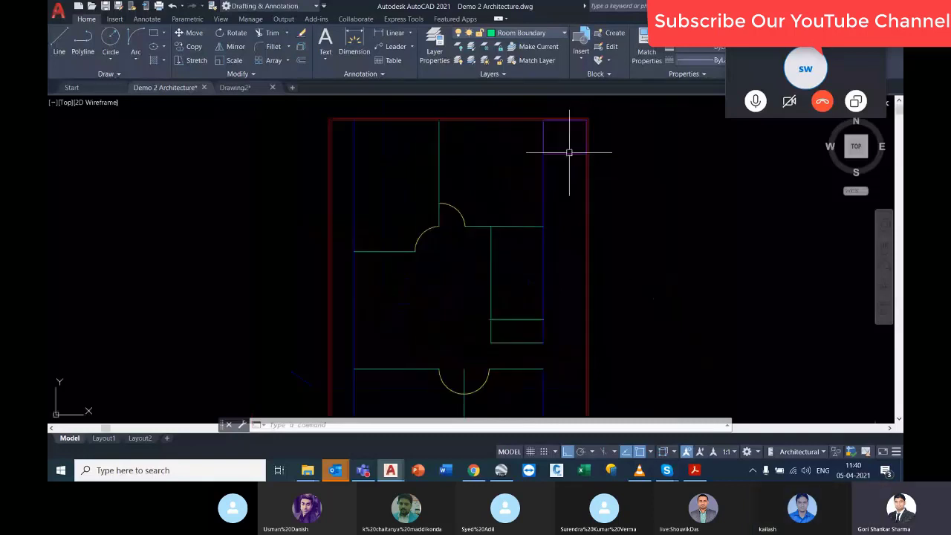
pyautogui.click(569, 153)
pyautogui.click(548, 134)
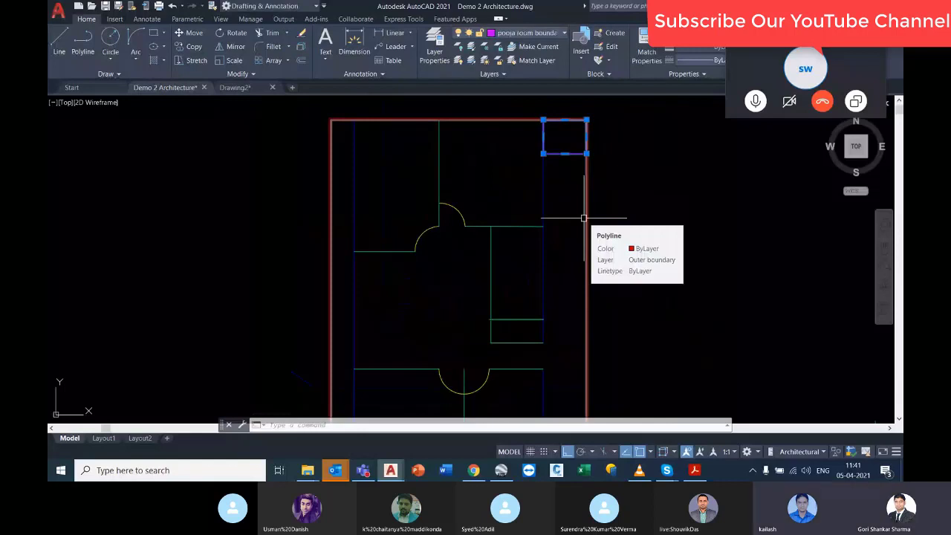
# Stretch the inner wall polyline's right-edge midpoint grip inward to the left.
pyautogui.scroll(-2, 570, 182)
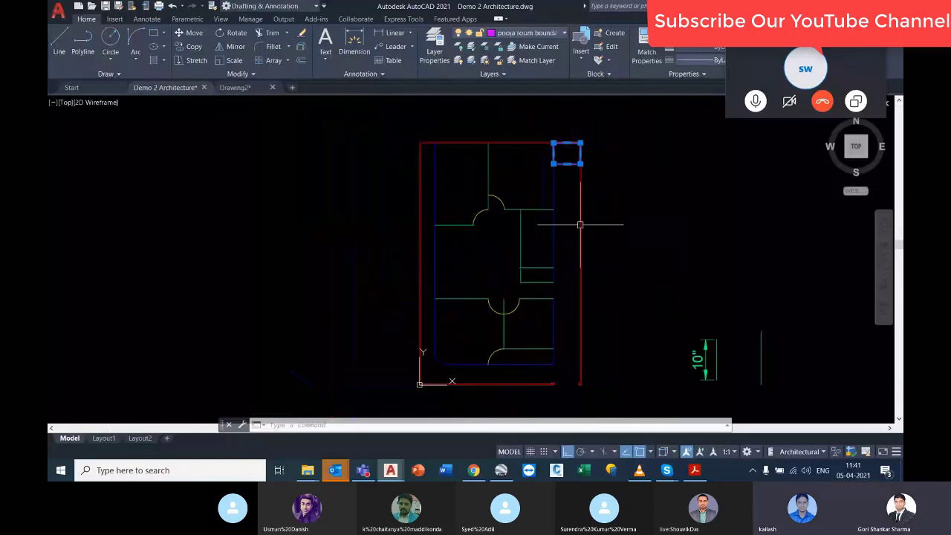
pyautogui.scroll(2, 561, 305)
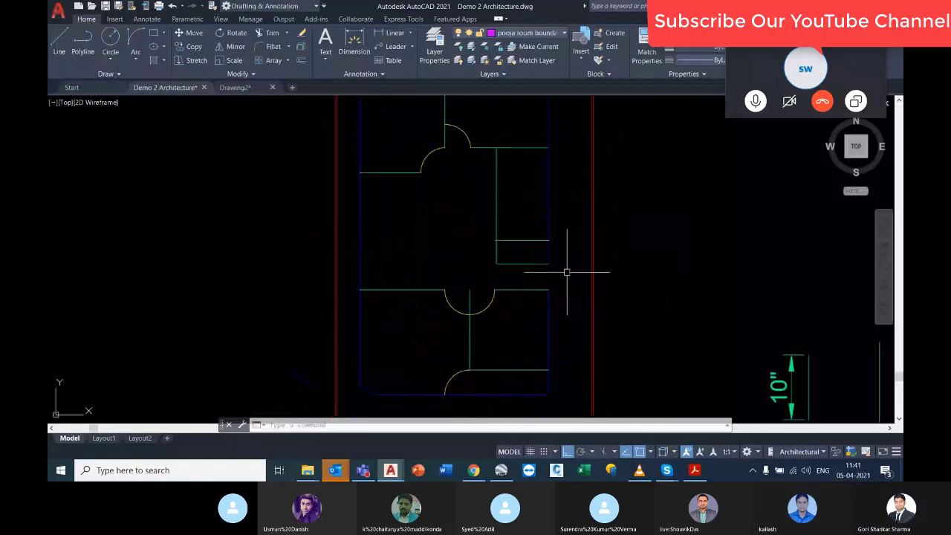
pyautogui.scroll(2, 565, 340)
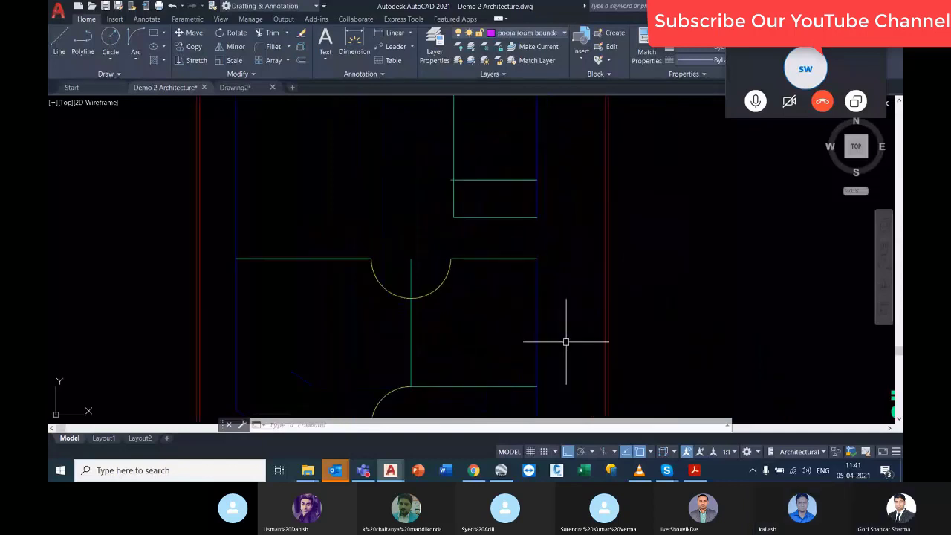
pyautogui.scroll(-2, 564, 341)
pyautogui.moveTo(570, 318); pyautogui.dragTo(557, 299, button='middle')
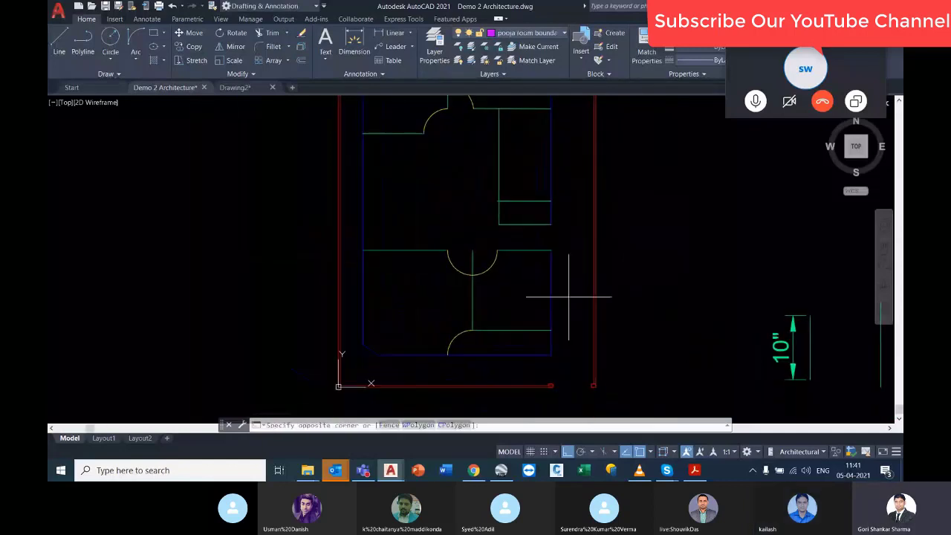
pyautogui.click(550, 286)
pyautogui.click(552, 301)
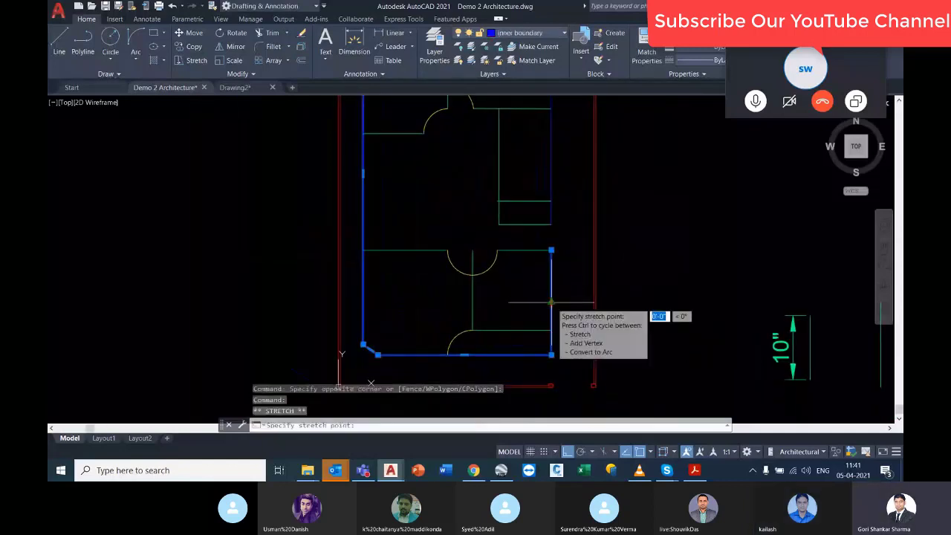
pyautogui.click(551, 303)
pyautogui.click(537, 304)
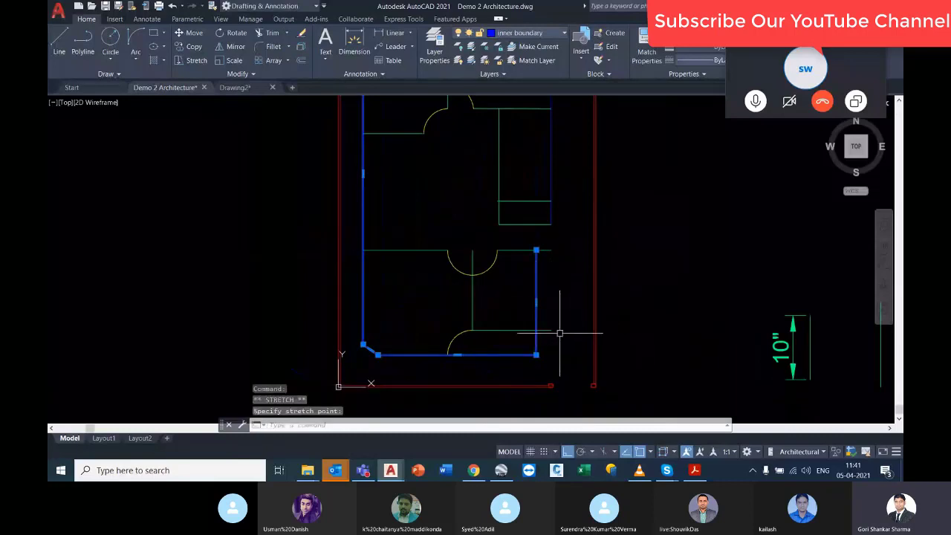
pyautogui.press('Escape')
# Trim the two green partition stubs back to the moved inner wall.
pyautogui.write('tr')
pyautogui.press('Return')
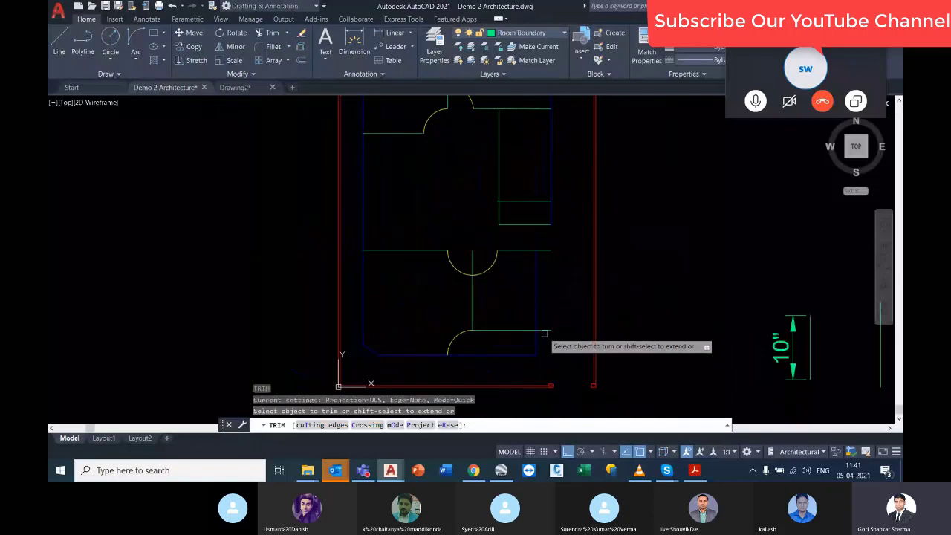
pyautogui.click(545, 331)
pyautogui.click(549, 251)
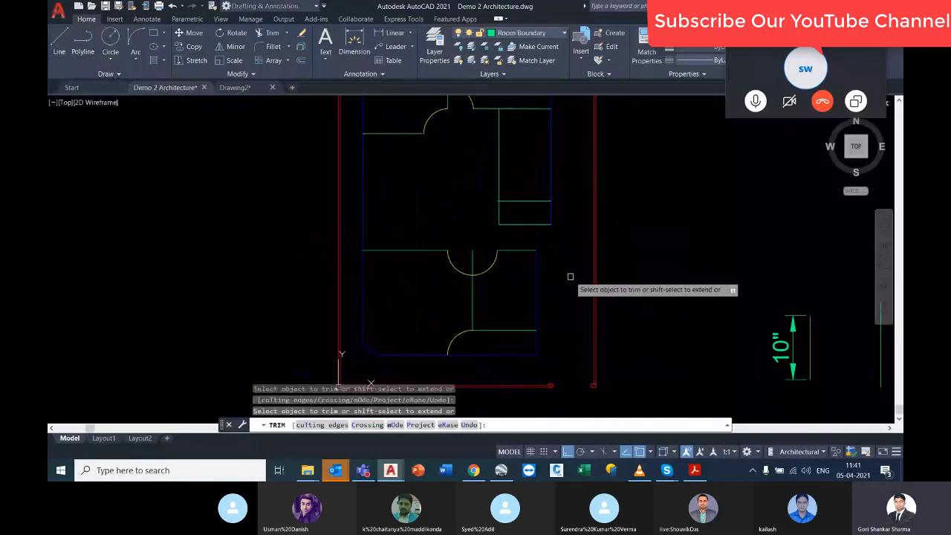
pyautogui.press('Escape')
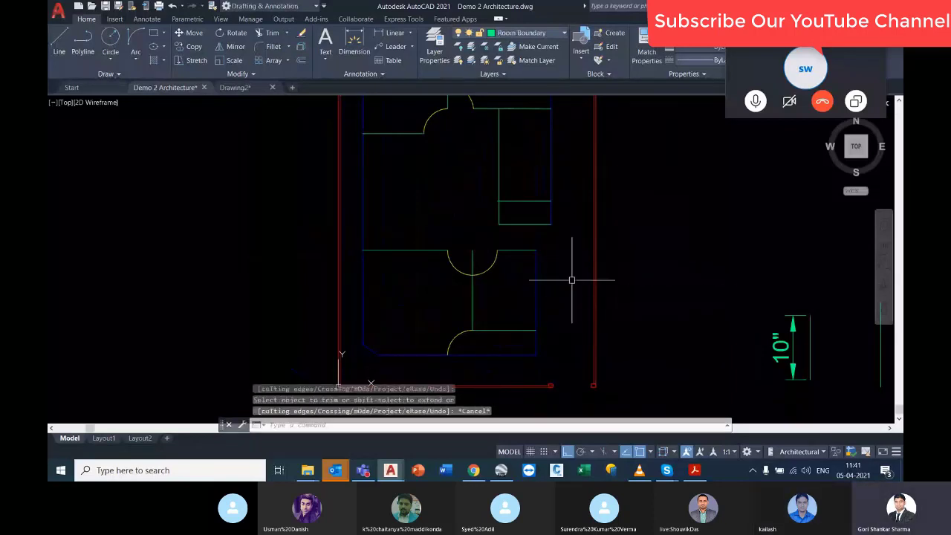
# Draw a partition polyline from the inner wall corner up, then across to the outer wall.
pyautogui.write('pl')
pyautogui.press('Return')
pyautogui.click(536, 356)
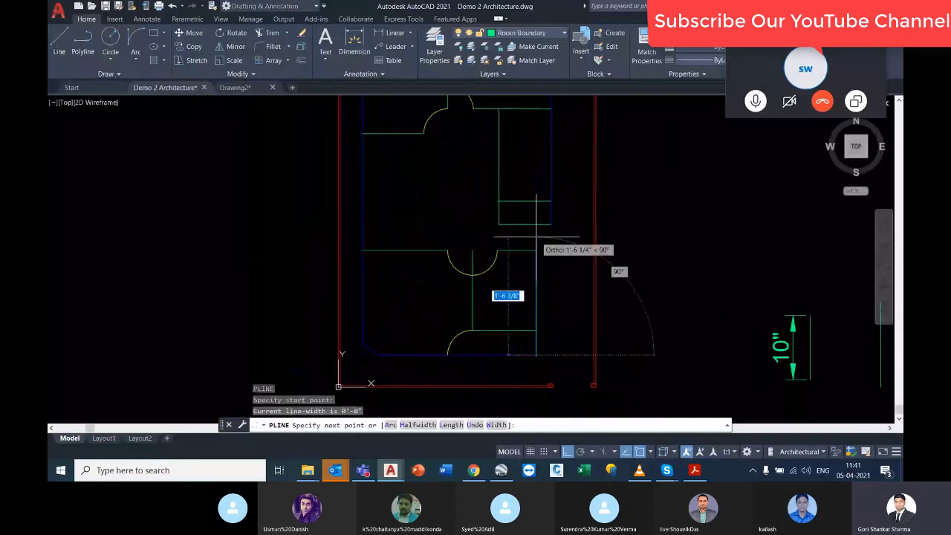
pyautogui.click(536, 223)
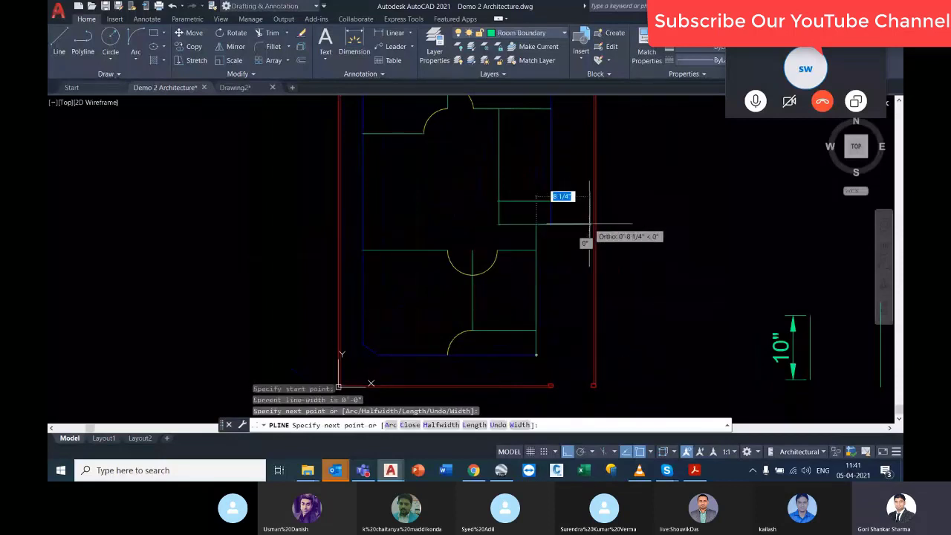
pyautogui.click(594, 223)
pyautogui.press('Return')
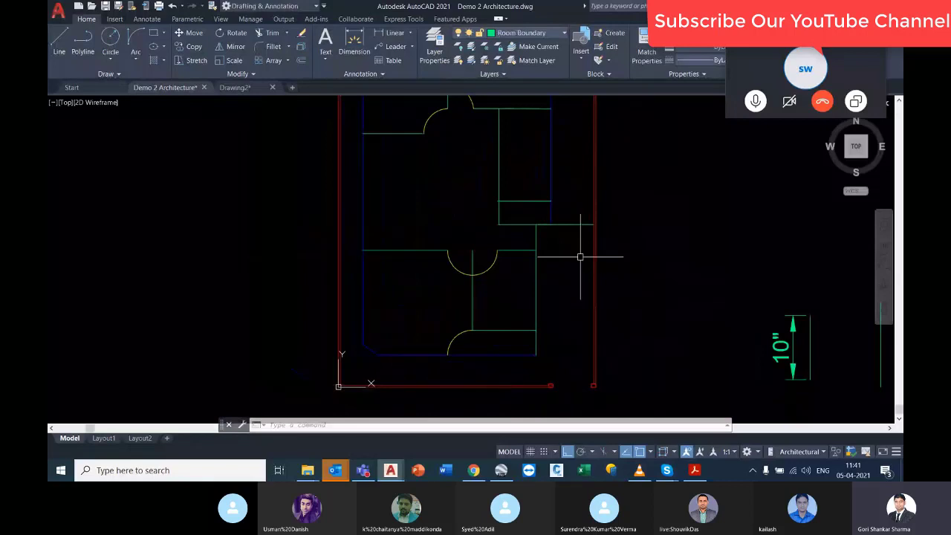
pyautogui.scroll(1, 581, 257)
pyautogui.scroll(-3, 569, 314)
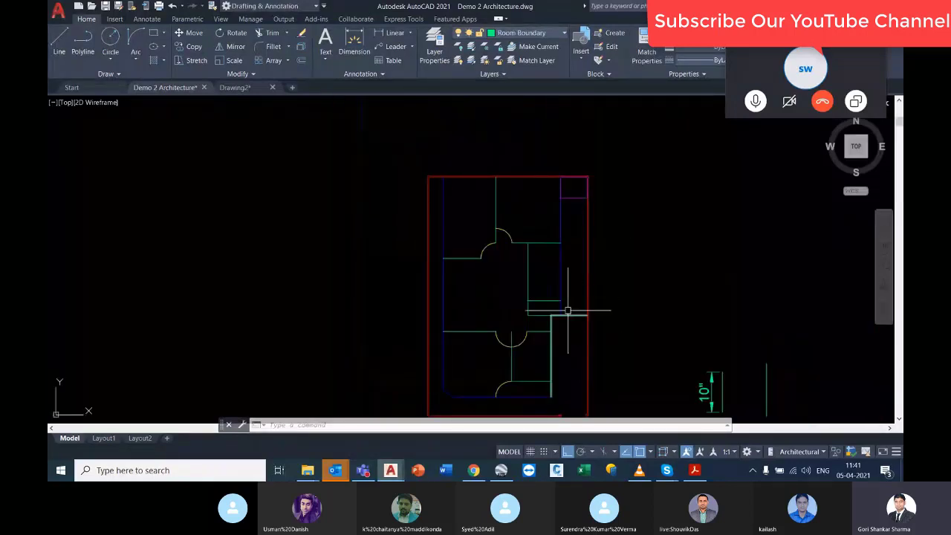
pyautogui.scroll(2, 569, 314)
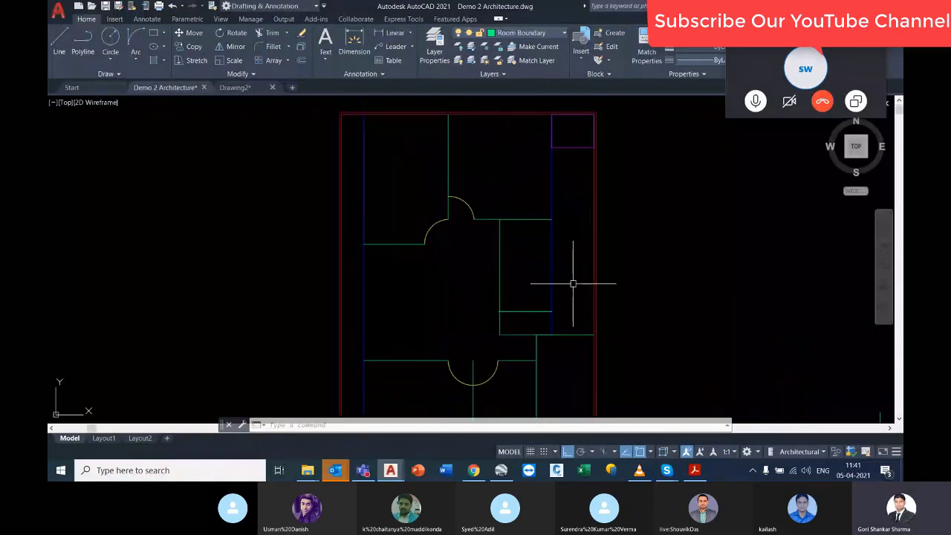
pyautogui.scroll(-2, 463, 343)
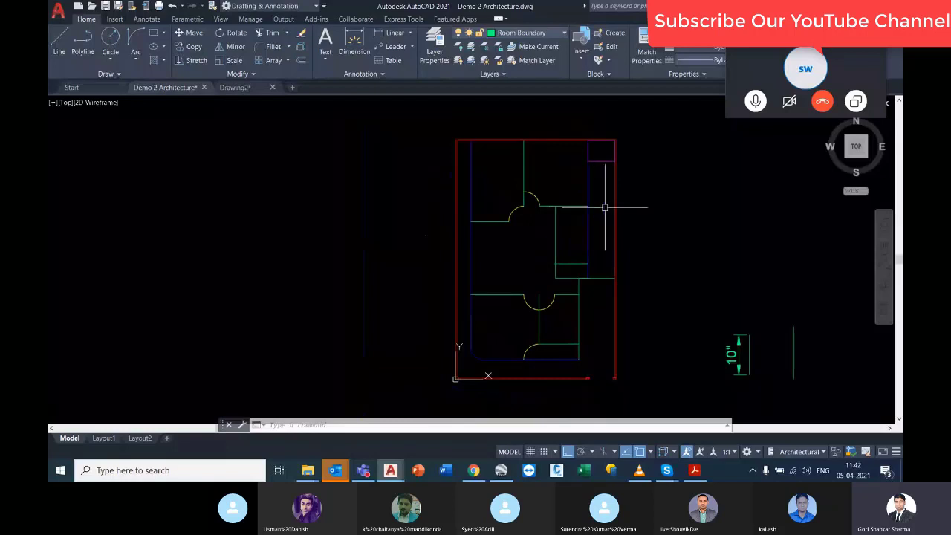
pyautogui.scroll(2, 463, 223)
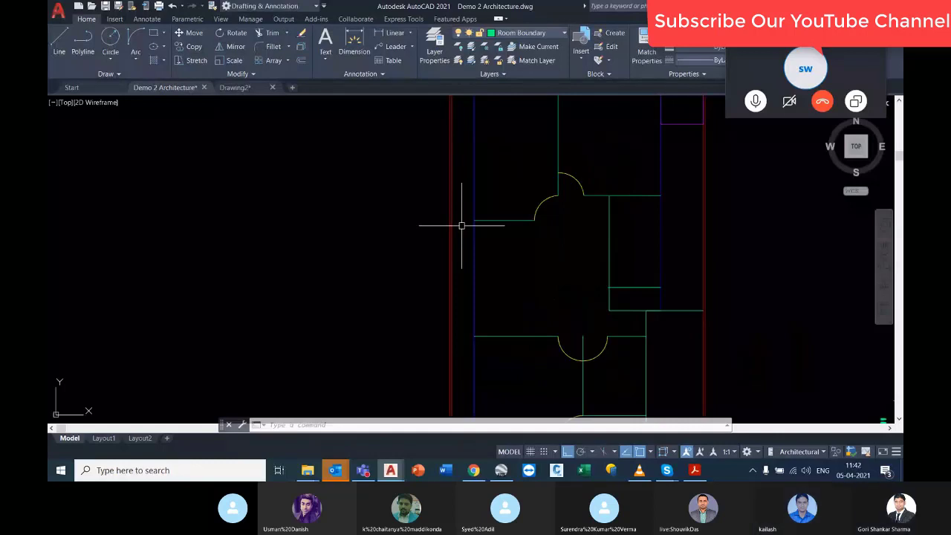
pyautogui.scroll(-2, 462, 225)
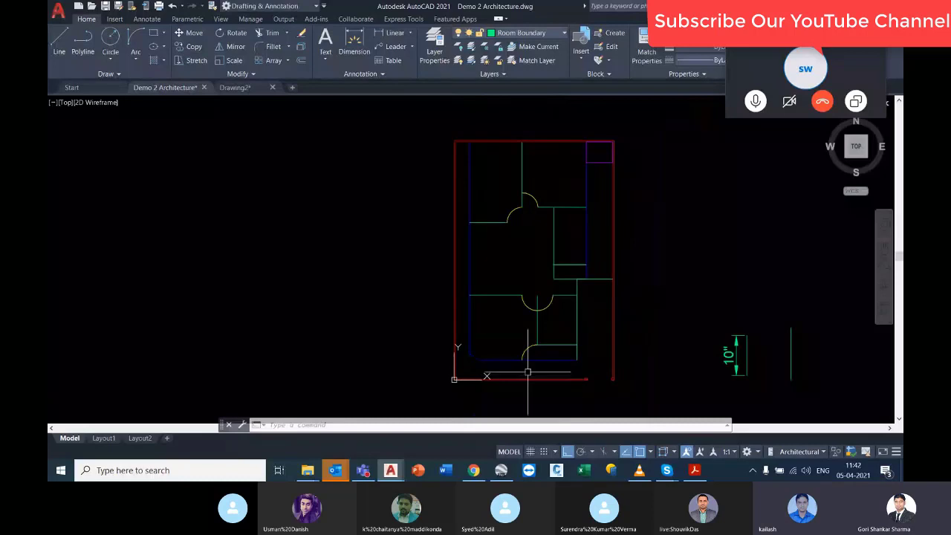
pyautogui.moveTo(527, 372); pyautogui.dragTo(554, 304, button='middle')
pyautogui.scroll(1, 554, 312)
pyautogui.scroll(3, 588, 313)
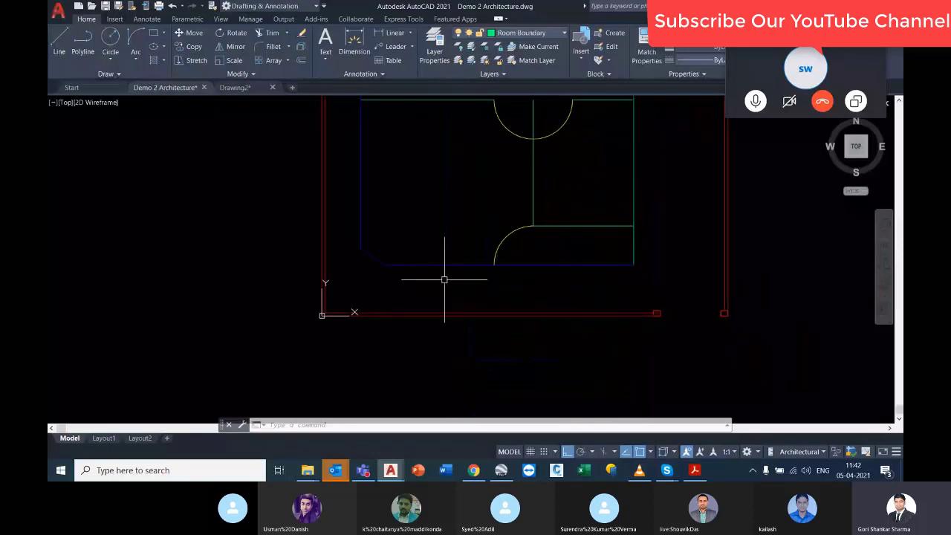
pyautogui.scroll(-2, 444, 280)
pyautogui.scroll(-2, 440, 274)
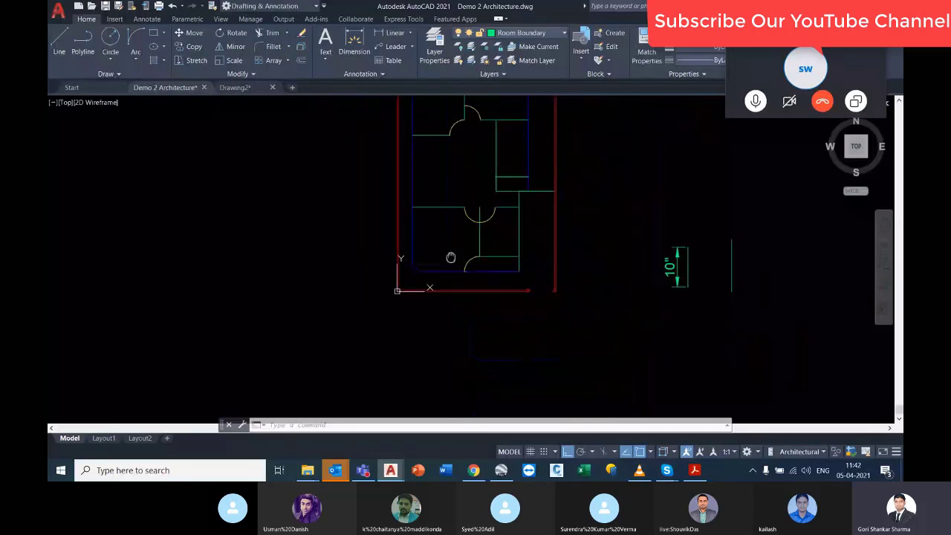
pyautogui.moveTo(451, 257); pyautogui.dragTo(446, 286, button='middle')
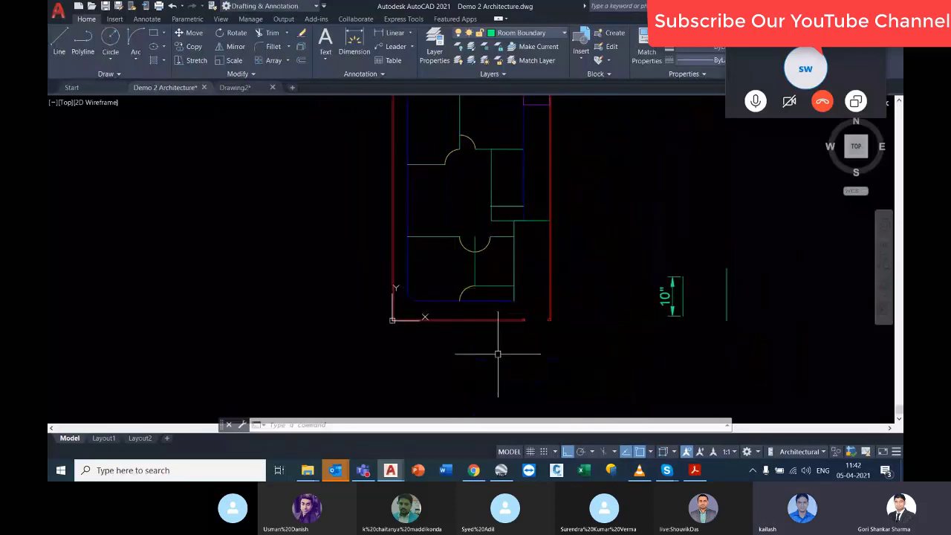
pyautogui.scroll(-2, 490, 308)
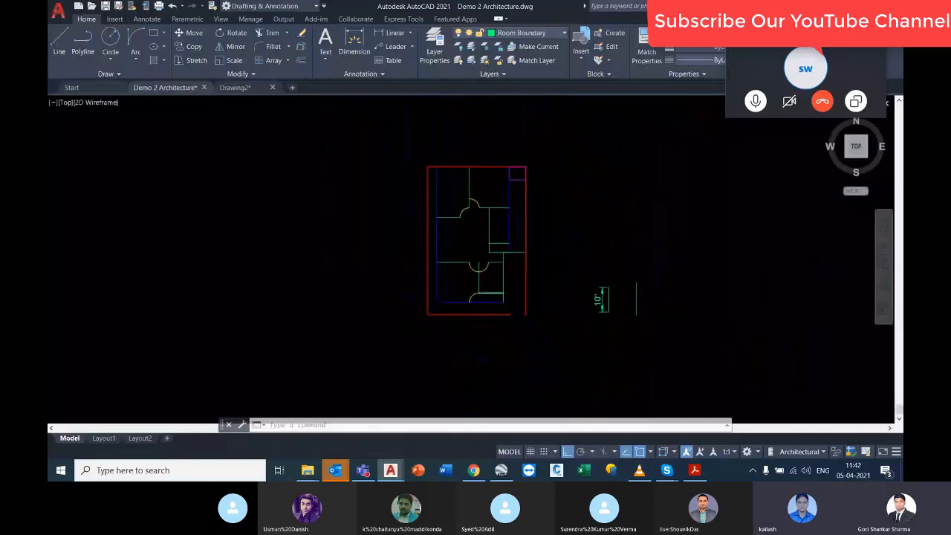
pyautogui.scroll(3, 518, 274)
pyautogui.scroll(-2, 546, 302)
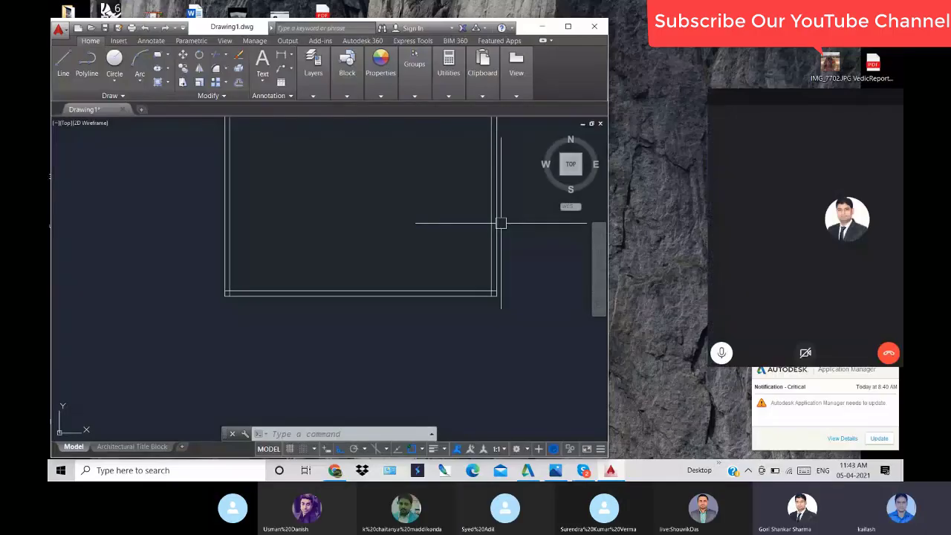
# Pan the view to move the rectangle up and to the left.
pyautogui.scroll(-2, 501, 223)
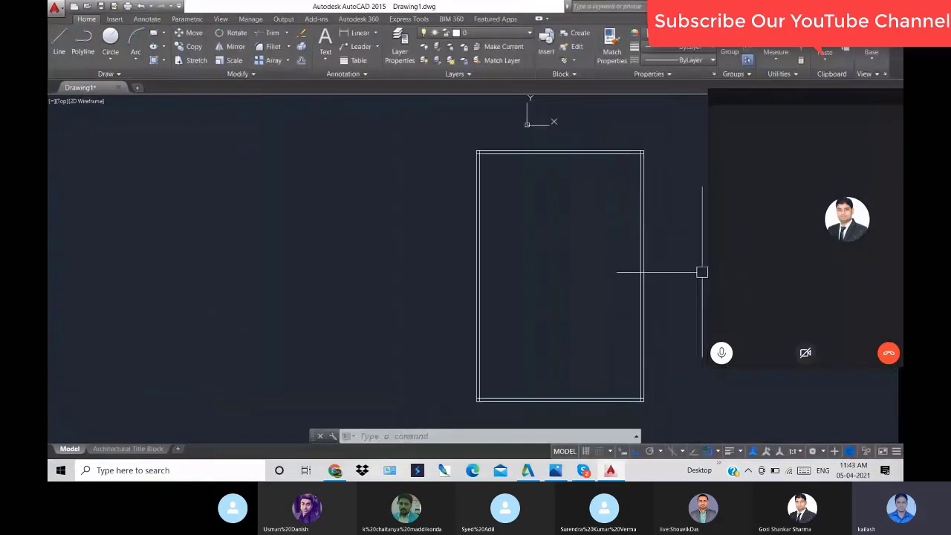
pyautogui.scroll(1, 616, 372)
pyautogui.scroll(-1, 624, 393)
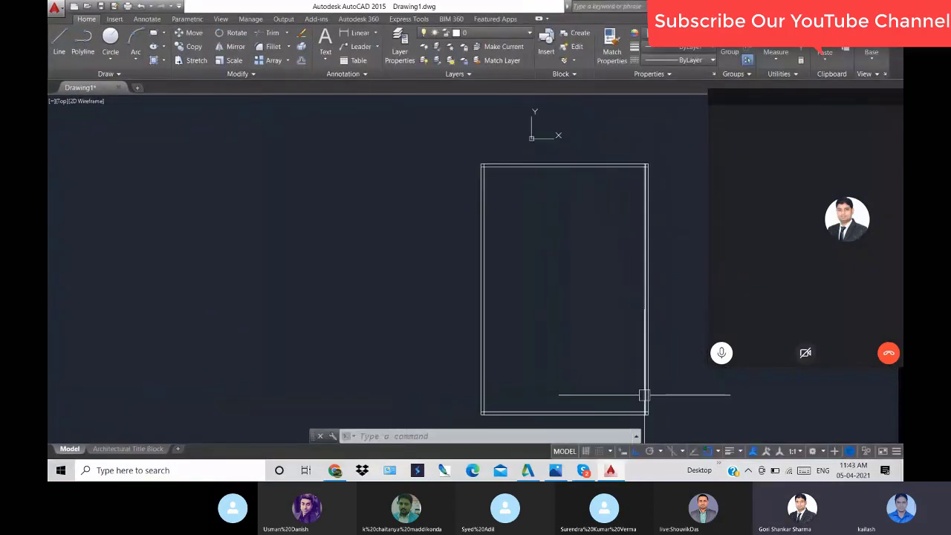
pyautogui.keyDown('shift'); pyautogui.rightClick(625, 381); pyautogui.keyUp('shift')
pyautogui.click(582, 340)
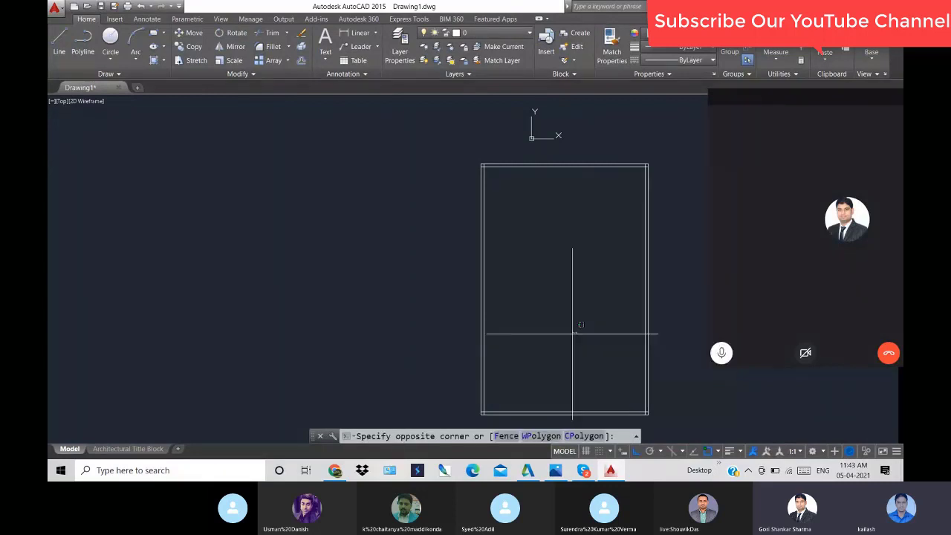
pyautogui.rightClick(572, 338)
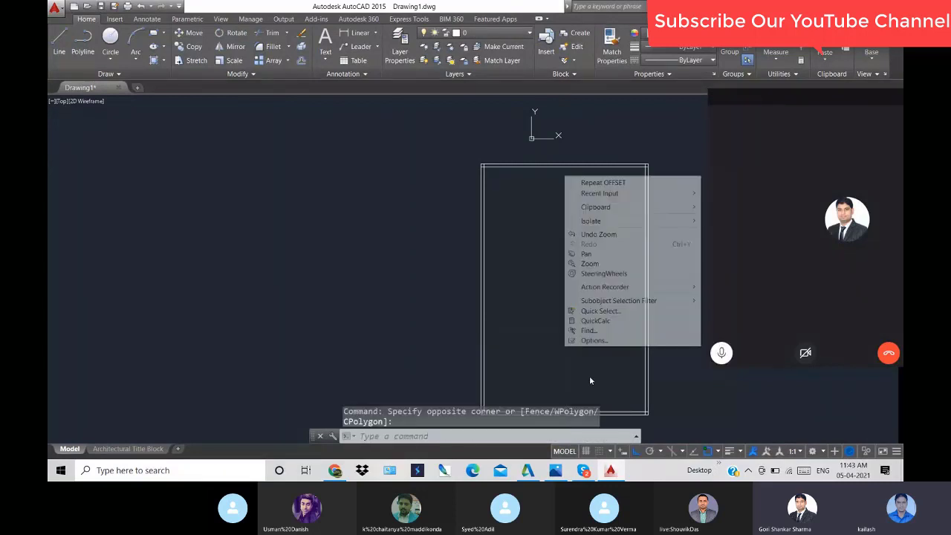
pyautogui.click(587, 254)
pyautogui.moveTo(584, 325)
pyautogui.mouseDown()
pyautogui.moveTo(521, 274)
pyautogui.moveTo(505, 287)
pyautogui.mouseUp()
pyautogui.press('Escape')
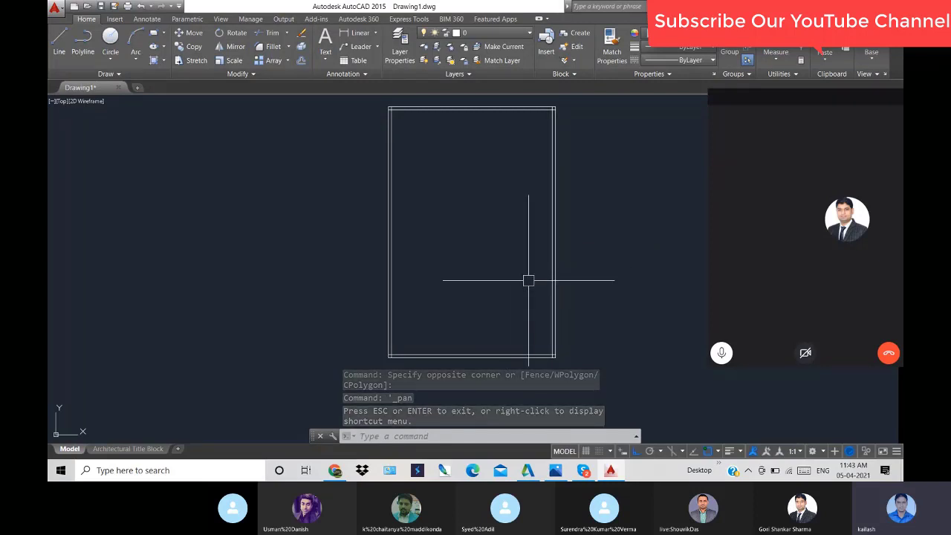
# Offset the rectangle's right edge 8' inward.
pyautogui.write('o')
pyautogui.press('Return')
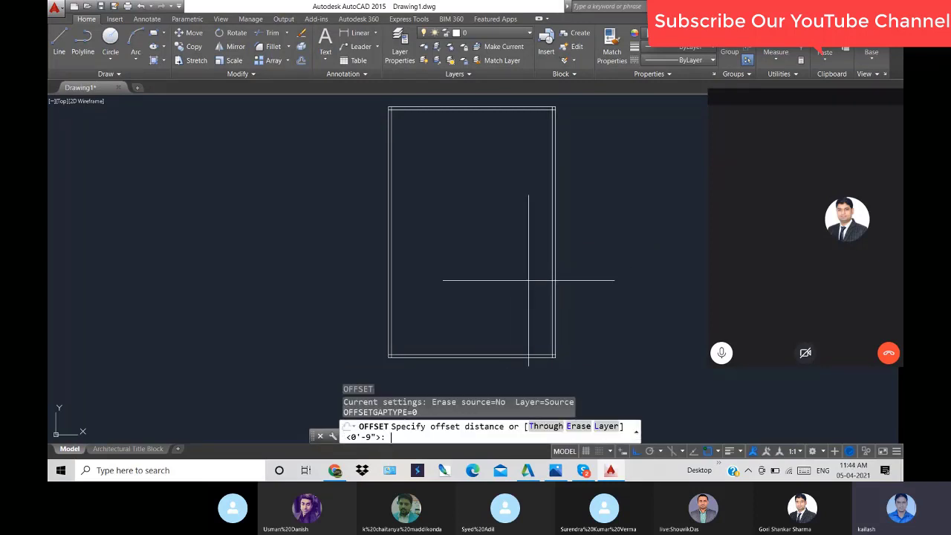
pyautogui.write('8')
pyautogui.write("'")
pyautogui.press('Return')
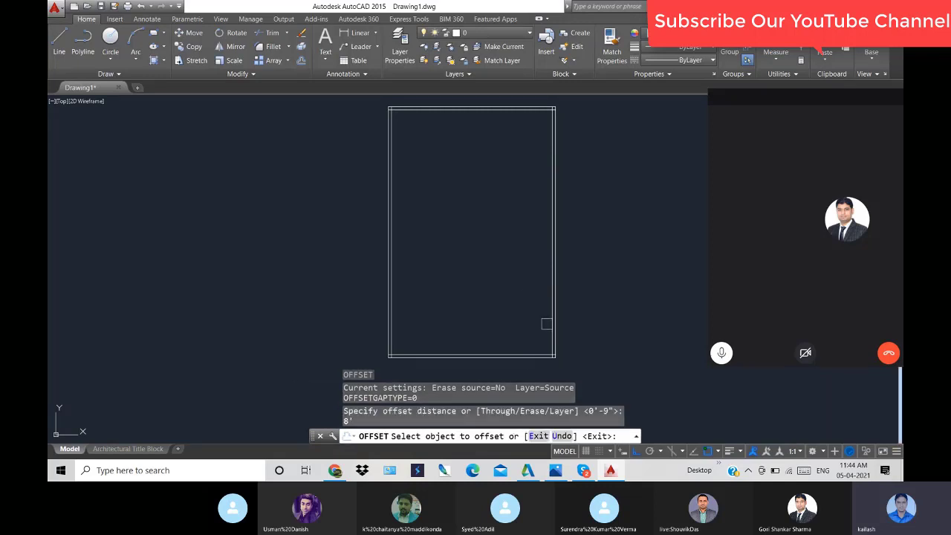
pyautogui.scroll(2, 548, 319)
pyautogui.click(556, 315)
pyautogui.click(507, 309)
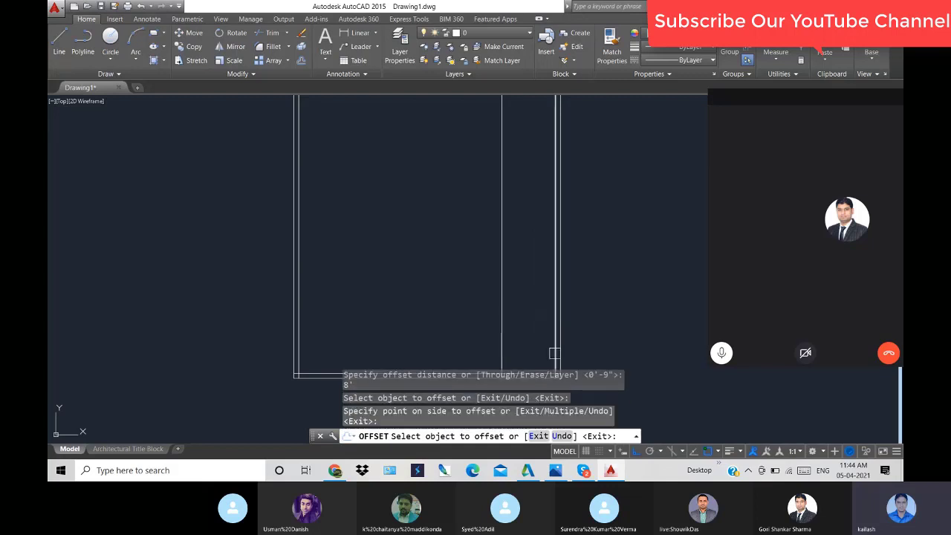
pyautogui.press('Escape')
# Offset the bottom edge 12' upward, then delete that 12' line.
pyautogui.scroll(-3, 552, 333)
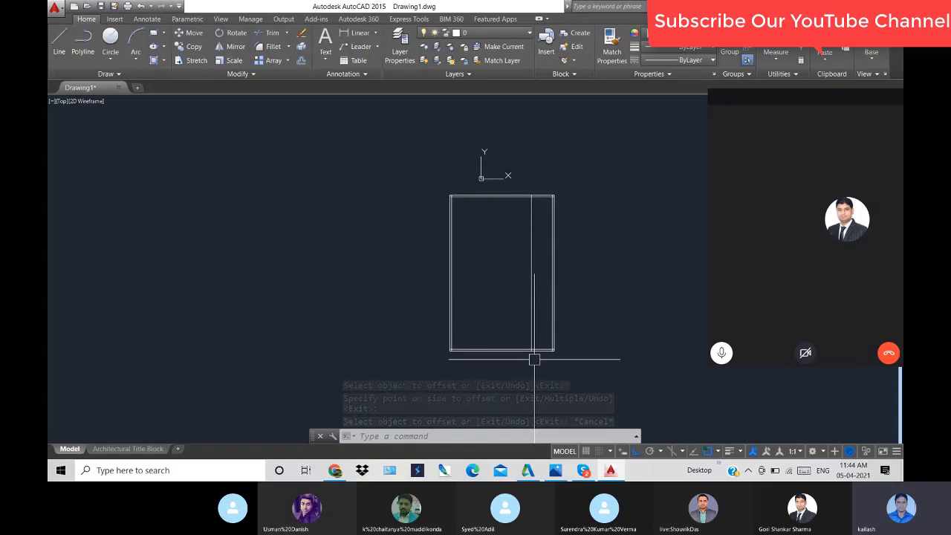
pyautogui.write('O')
pyautogui.press('Return')
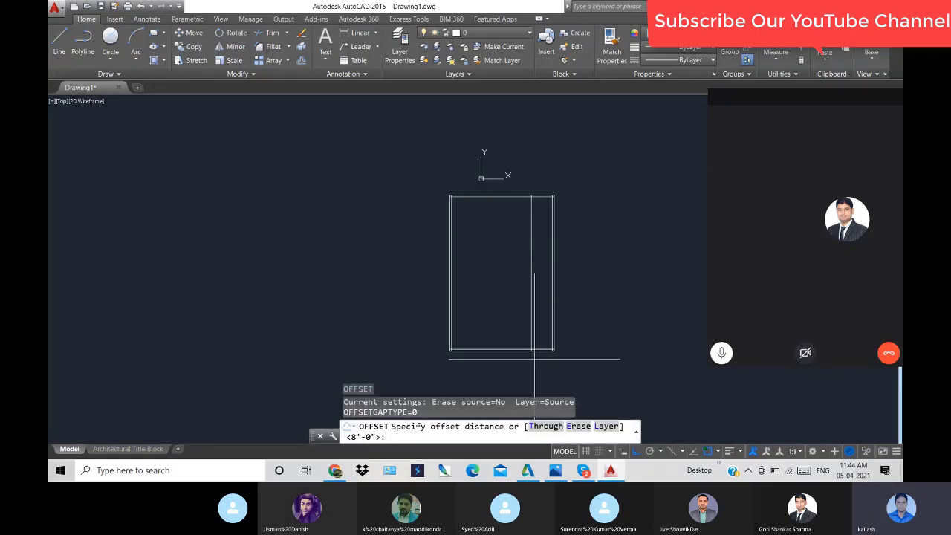
pyautogui.write("12'")
pyautogui.press('Return')
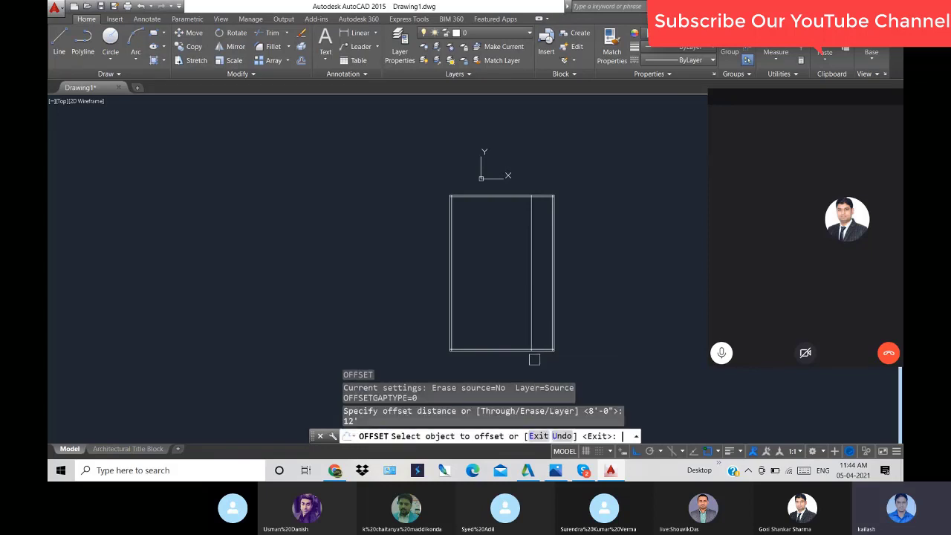
pyautogui.scroll(4, 533, 359)
pyautogui.click(511, 338)
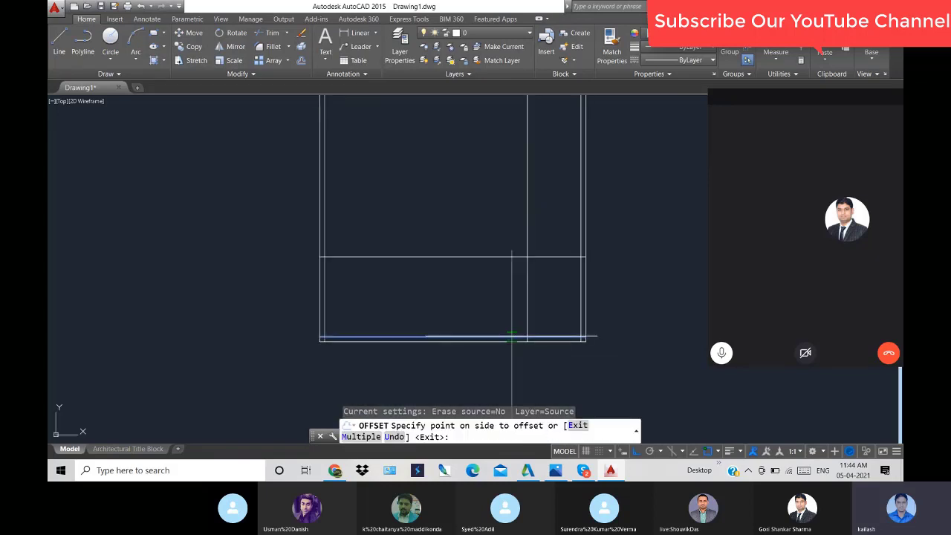
pyautogui.click(512, 319)
pyautogui.scroll(-4, 513, 291)
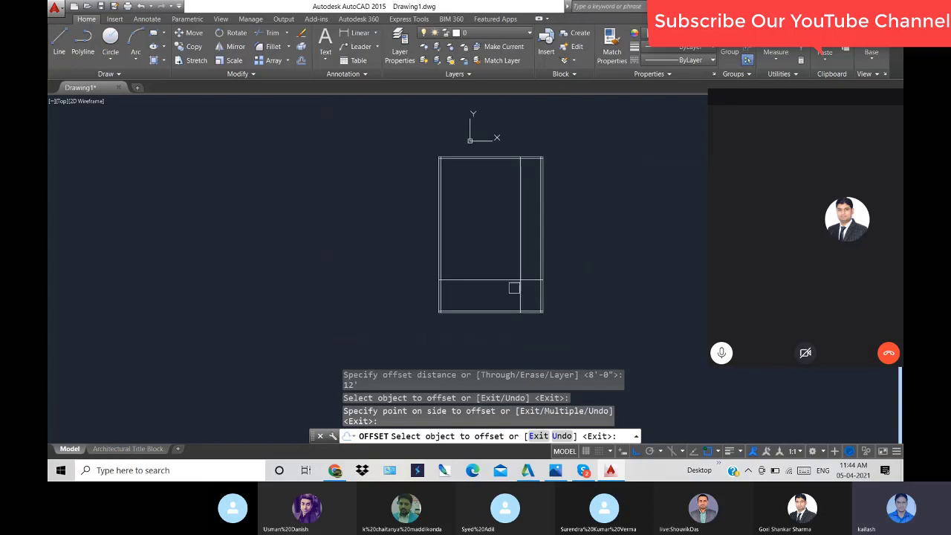
pyautogui.press('Escape')
pyautogui.click(492, 281)
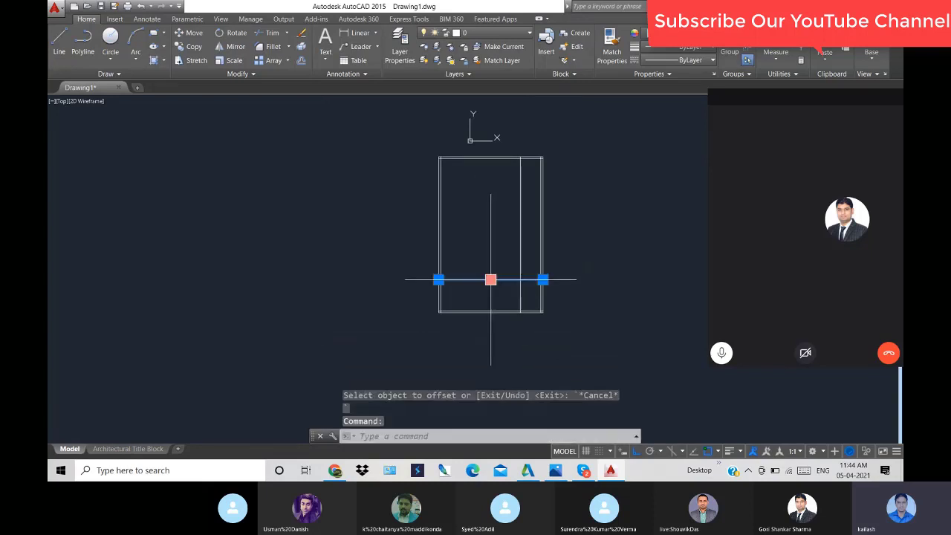
pyautogui.press('Delete')
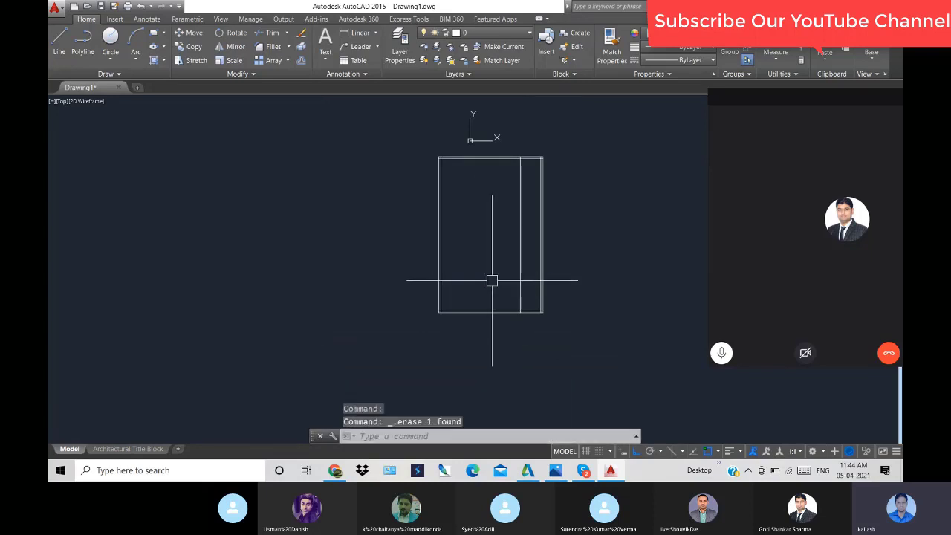
# Offset the bottom edge 14' upward to form the cross line.
pyautogui.write('o')
pyautogui.press('Return')
pyautogui.write("14'")
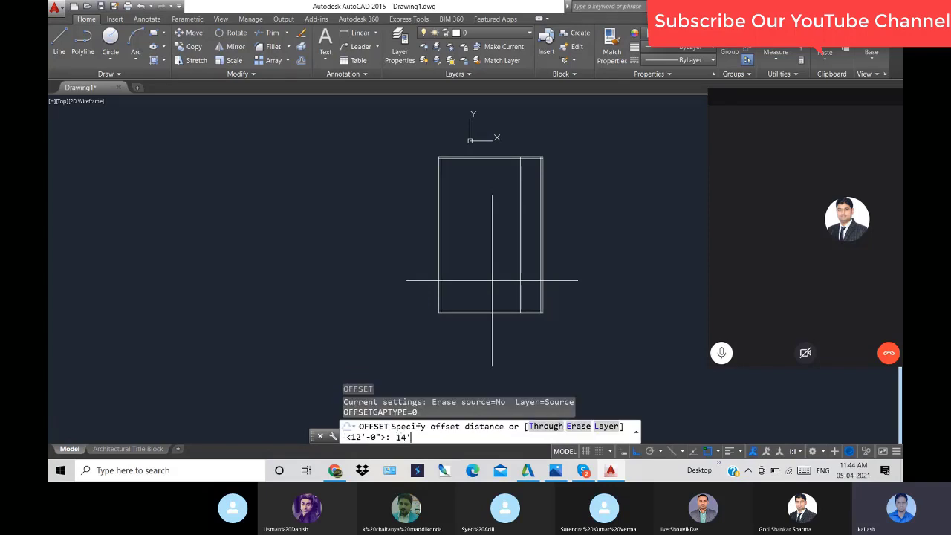
pyautogui.press('Return')
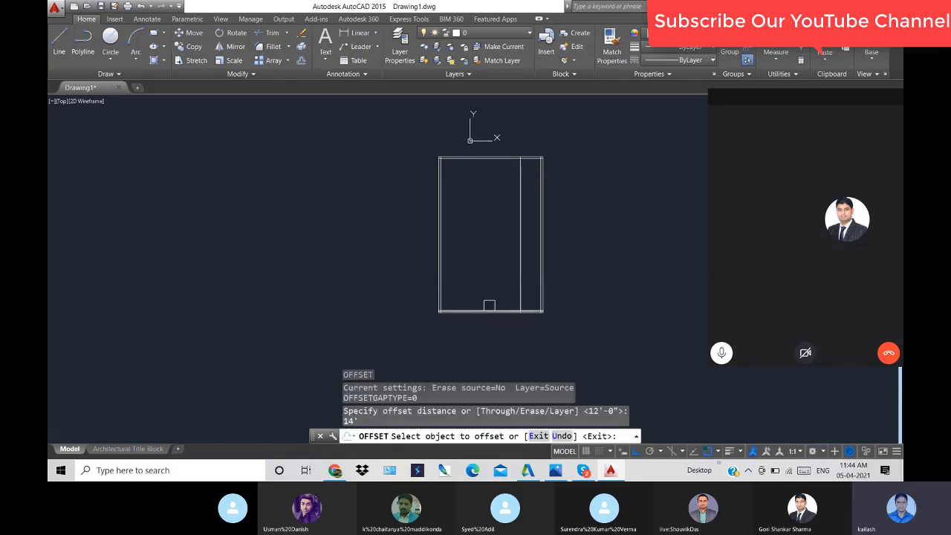
pyautogui.click(489, 306)
pyautogui.click(490, 295)
pyautogui.press('Escape')
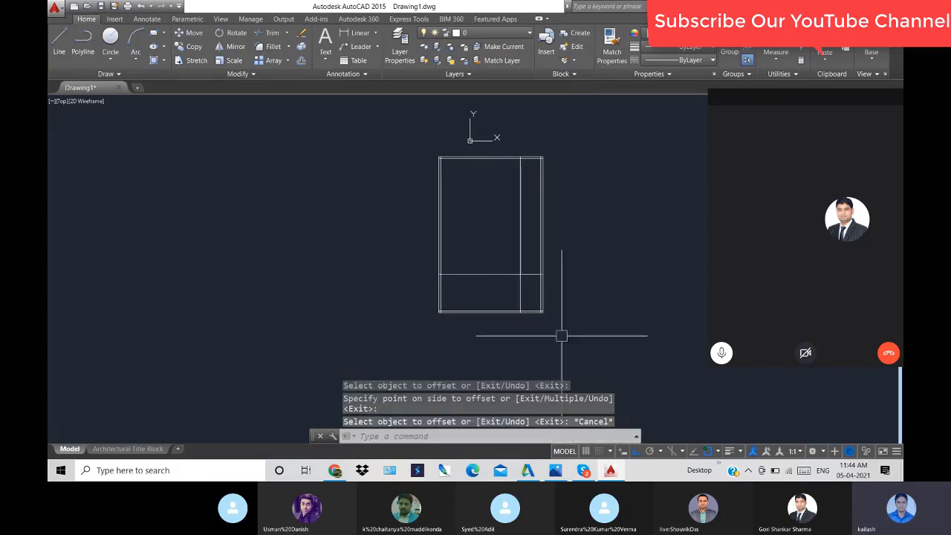
pyautogui.write('tr')
pyautogui.press('Return')
pyautogui.press('Return')
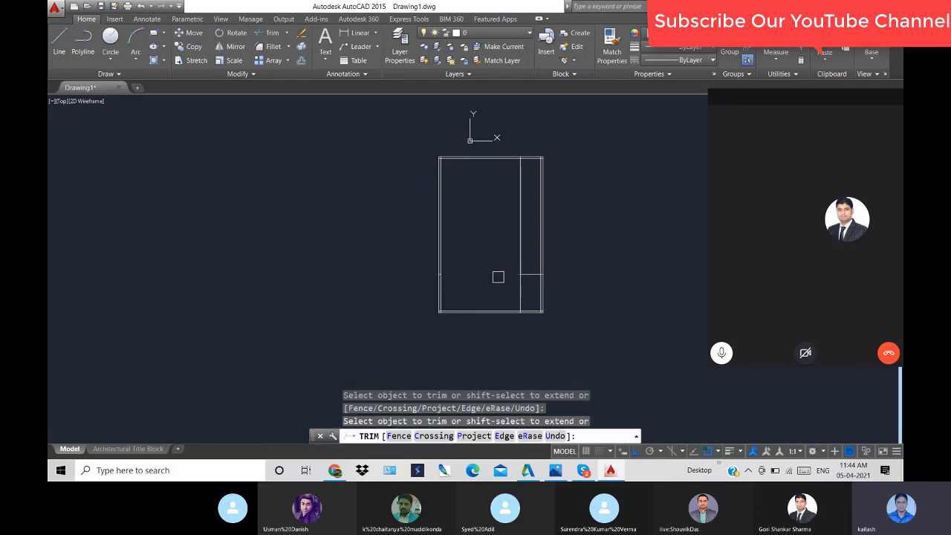
# Trim the 8' partition line above the 14' cross line.
pyautogui.press('Escape')
pyautogui.scroll(4, 550, 306)
pyautogui.scroll(-2, 535, 327)
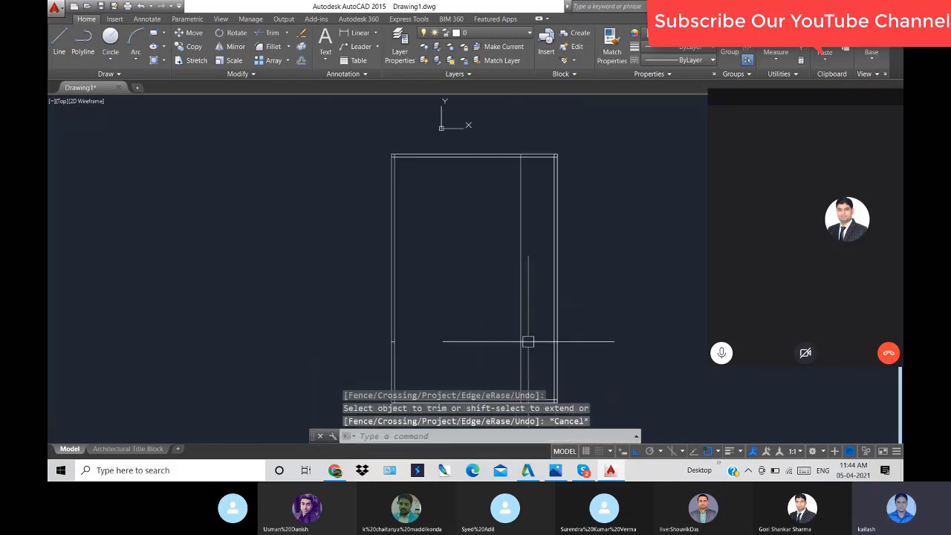
pyautogui.scroll(-2, 528, 342)
pyautogui.scroll(2, 534, 368)
pyautogui.scroll(-2, 539, 319)
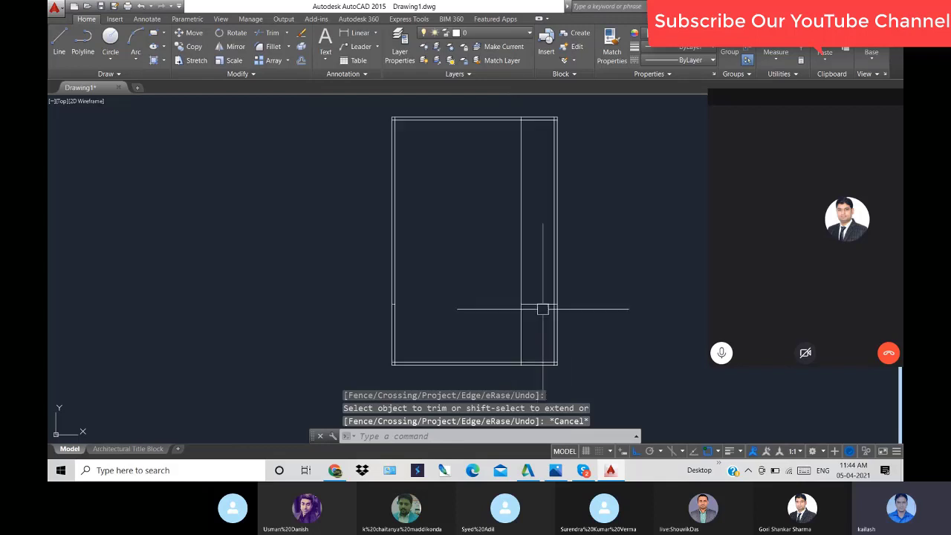
pyautogui.scroll(-2, 543, 310)
pyautogui.scroll(4, 543, 231)
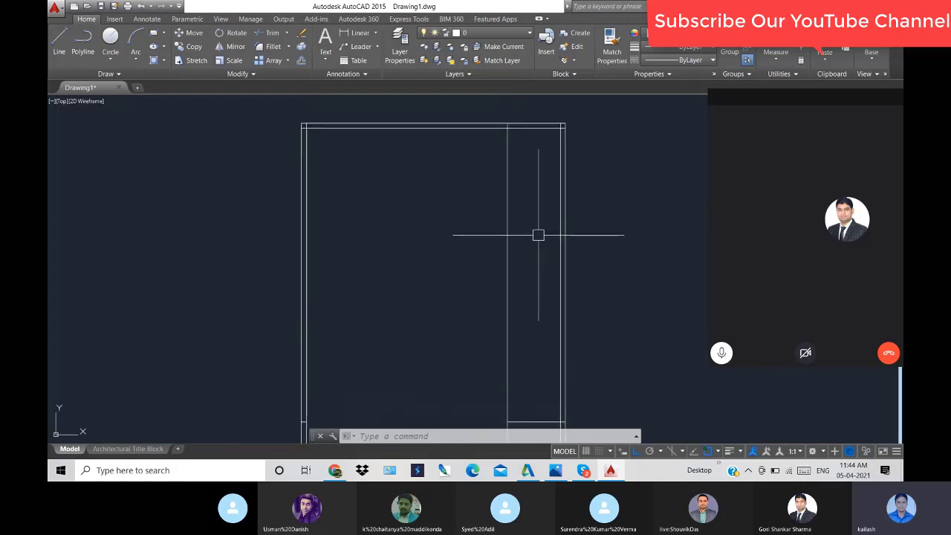
pyautogui.write('tr')
pyautogui.press('Return')
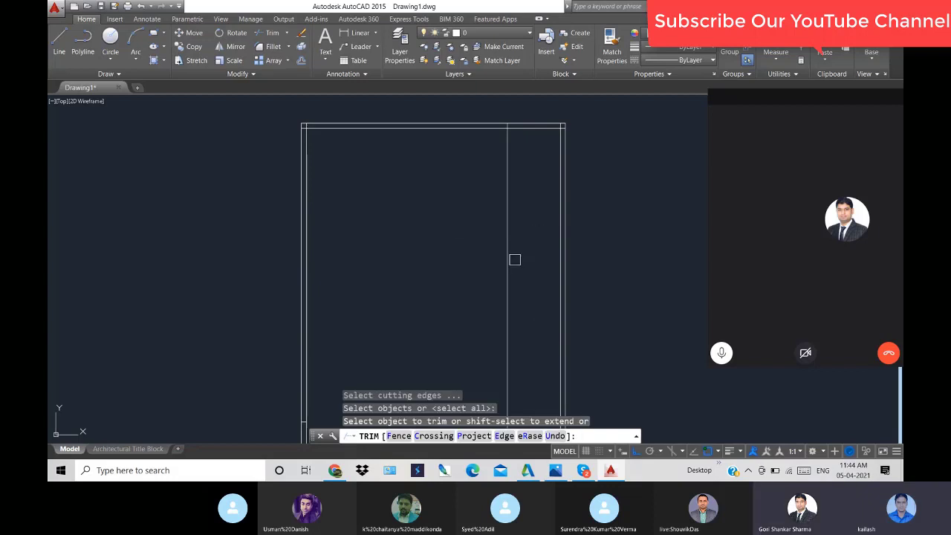
pyautogui.scroll(-4, 517, 267)
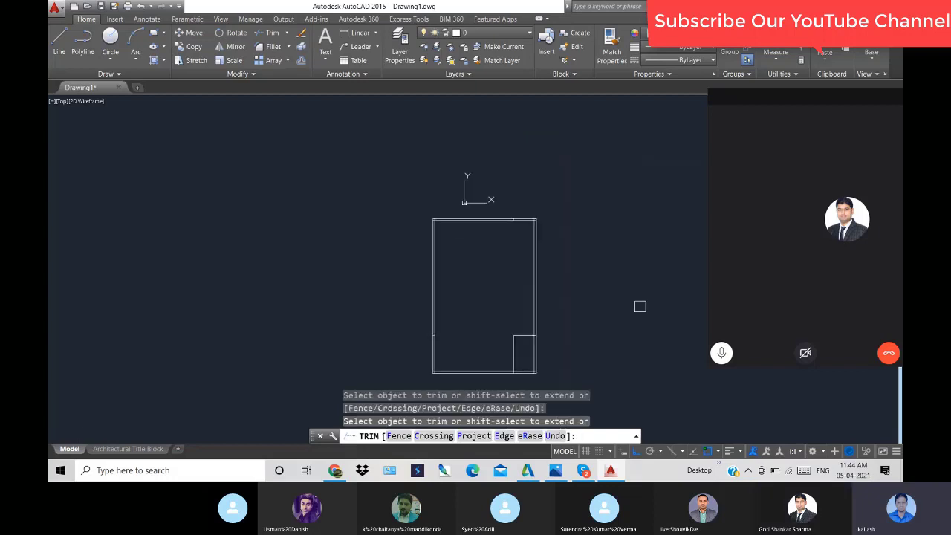
pyautogui.press('Escape')
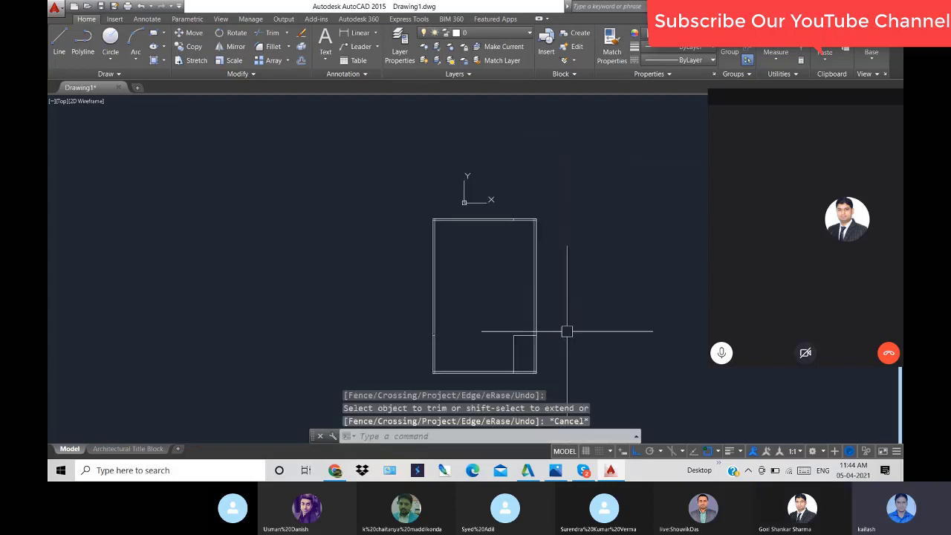
# Offset the right wall line 5' inward.
pyautogui.write('o')
pyautogui.press('Return')
pyautogui.press('Return')
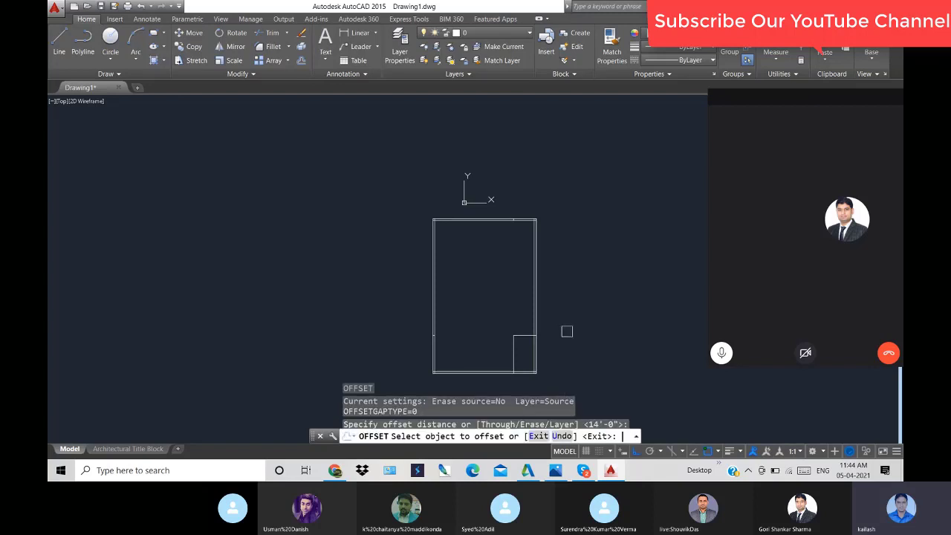
pyautogui.scroll(2, 567, 335)
pyautogui.scroll(4, 512, 305)
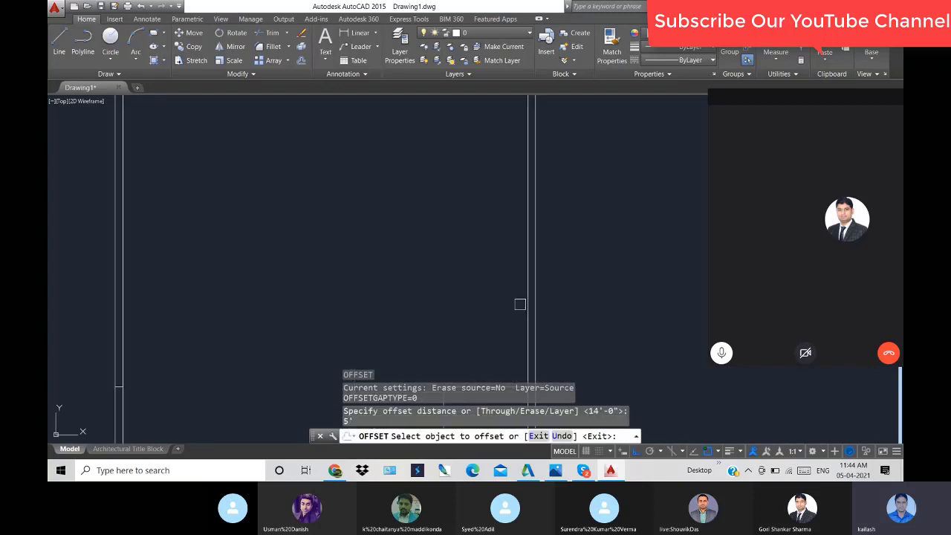
pyautogui.click(525, 307)
pyautogui.click(499, 304)
pyautogui.scroll(-4, 552, 293)
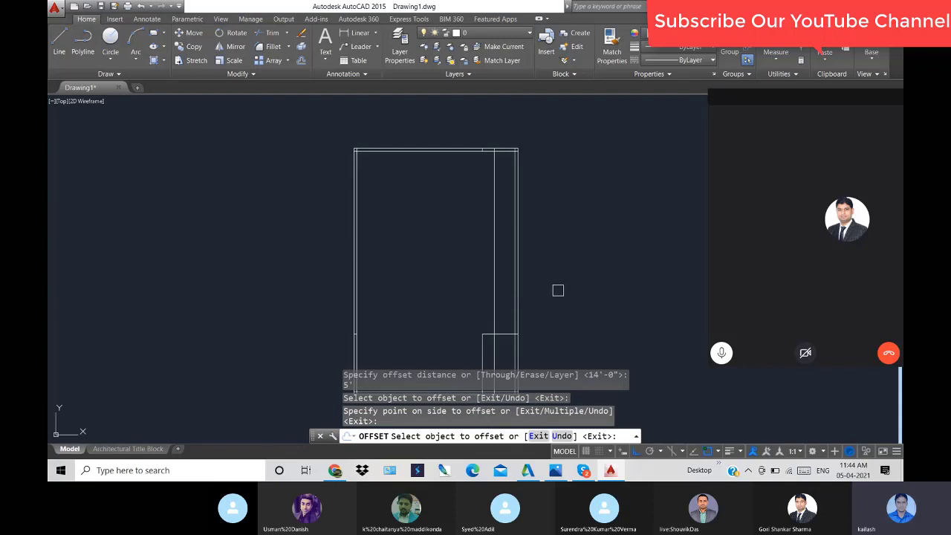
pyautogui.click(558, 290)
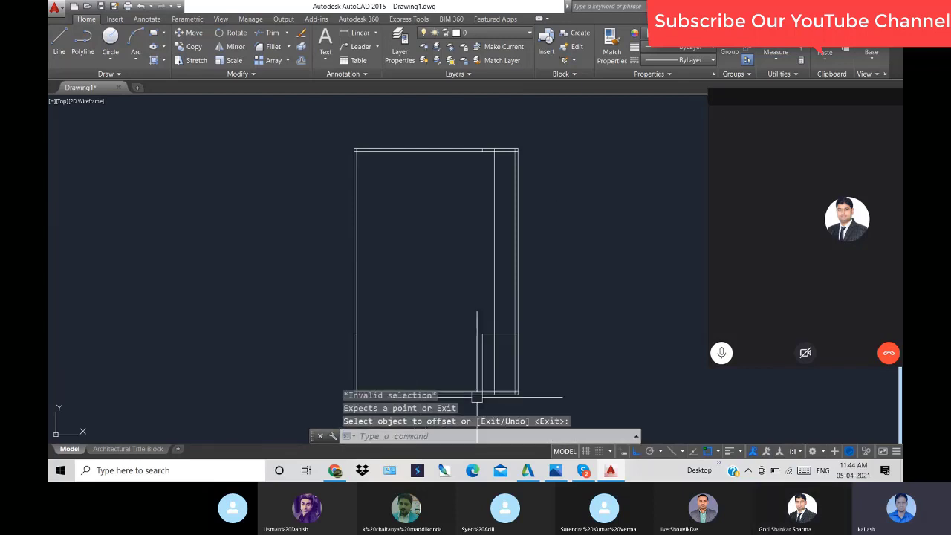
pyautogui.press('Escape')
# Trim away the part of the 5' line inside the corner room.
pyautogui.write('tr')
pyautogui.press('Return')
pyautogui.press('Return')
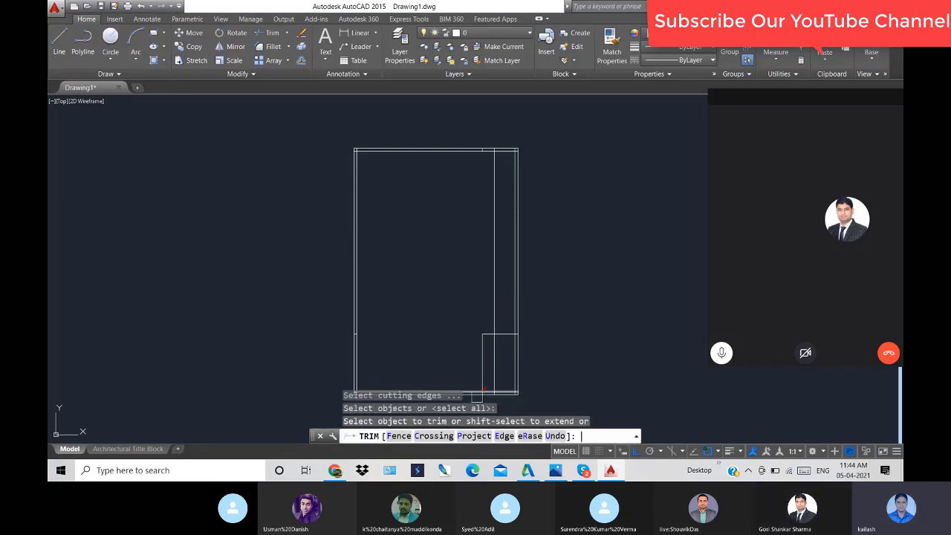
pyautogui.click(480, 367)
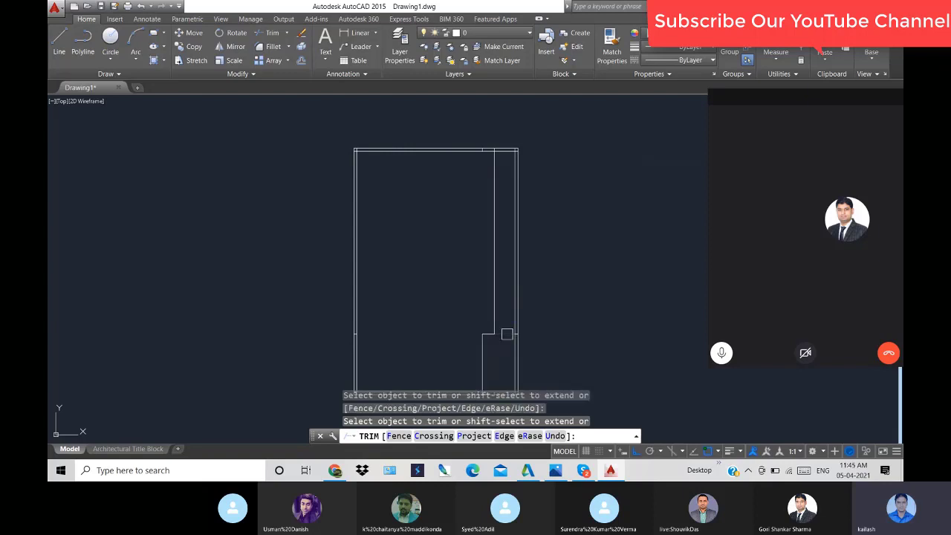
pyautogui.press('Escape')
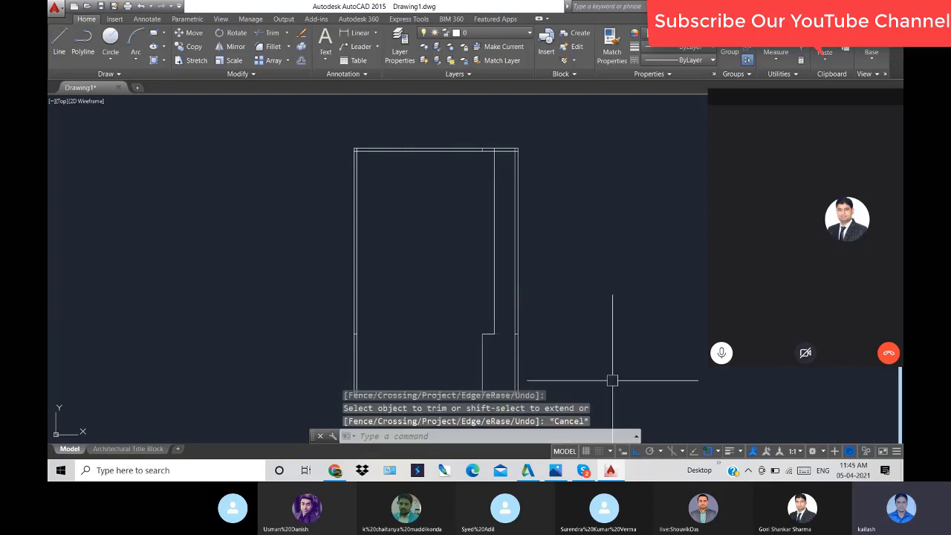
pyautogui.scroll(2, 533, 329)
pyautogui.scroll(-2, 533, 329)
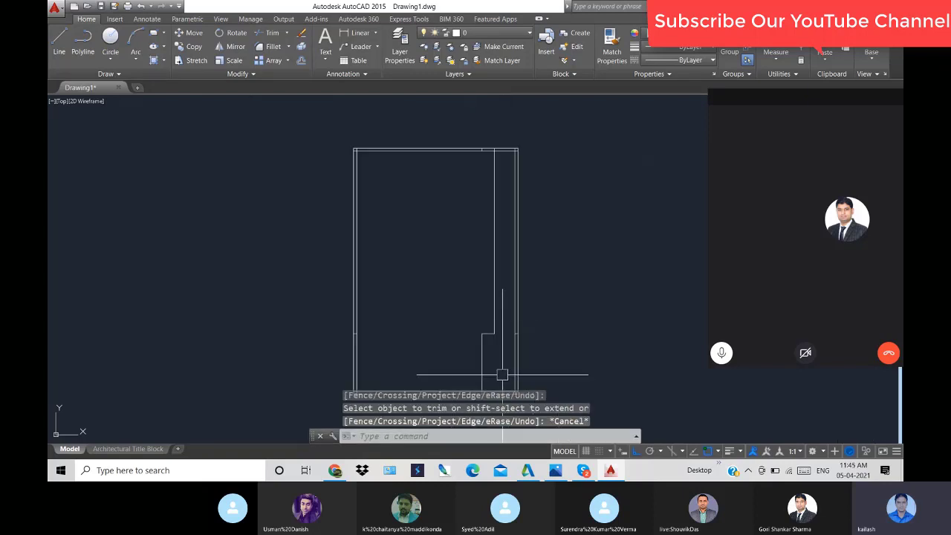
pyautogui.scroll(1, 498, 147)
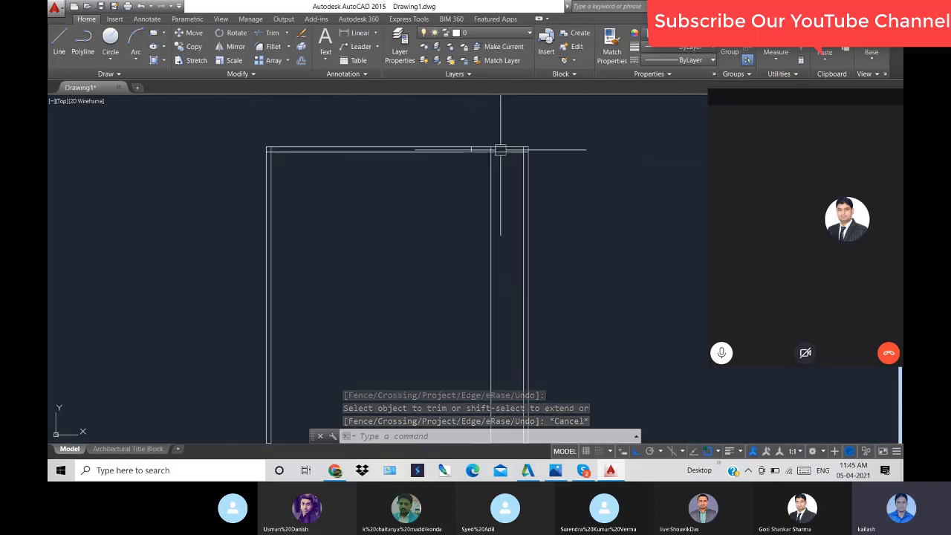
pyautogui.scroll(1, 498, 171)
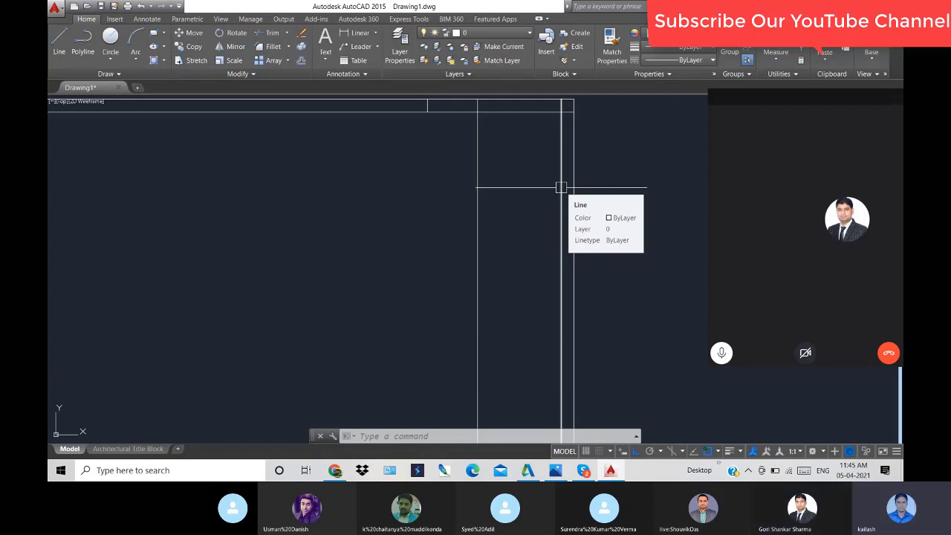
pyautogui.scroll(-3, 520, 231)
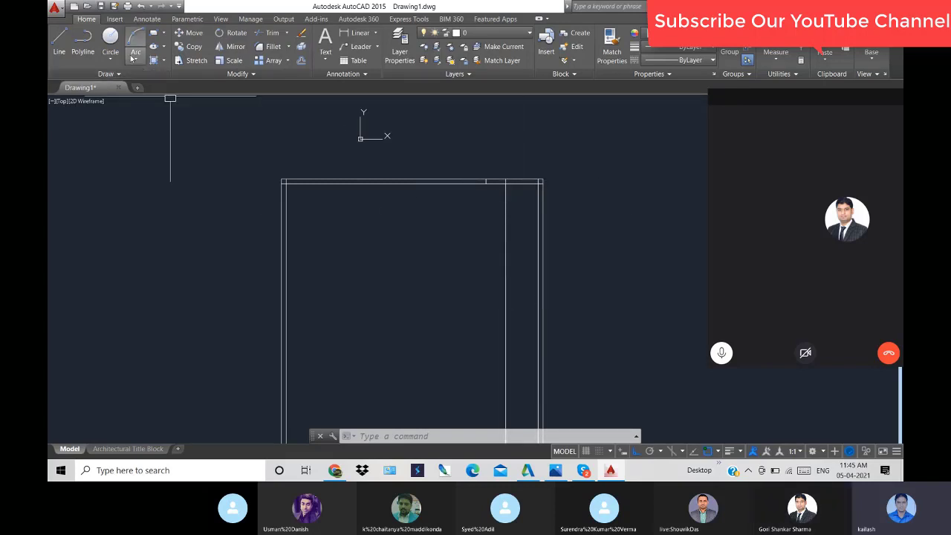
# Delete the short stray vertical line near the top inner wall.
pyautogui.click(58, 43)
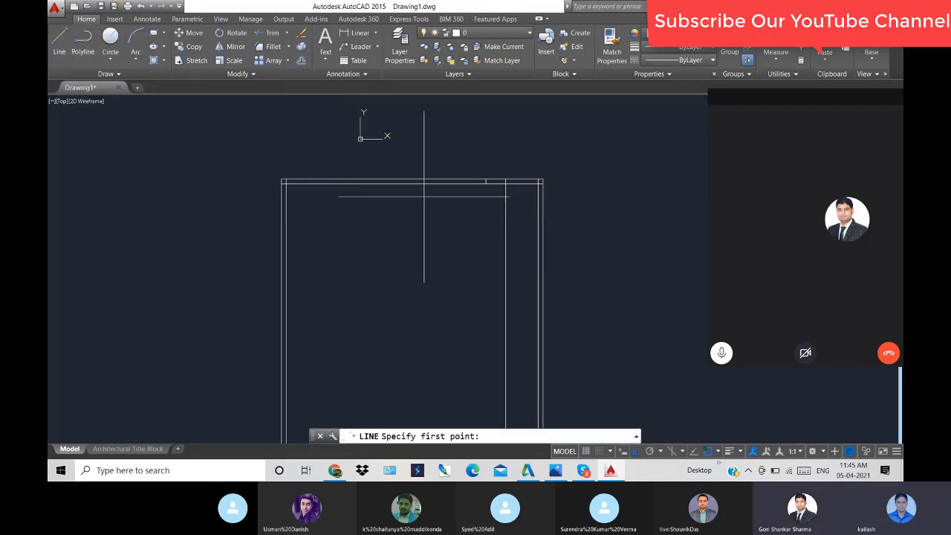
pyautogui.scroll(2, 521, 217)
pyautogui.press('Escape')
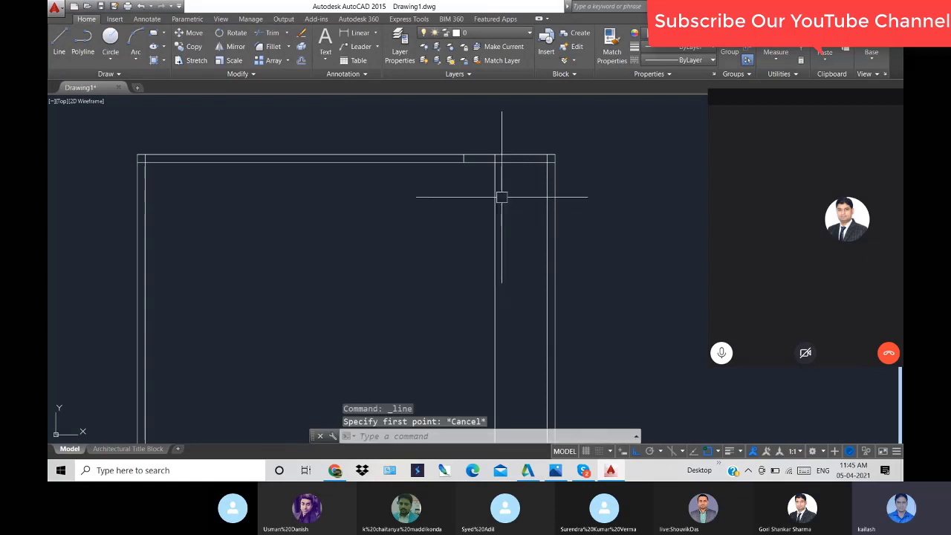
pyautogui.scroll(2, 461, 159)
pyautogui.scroll(2, 462, 159)
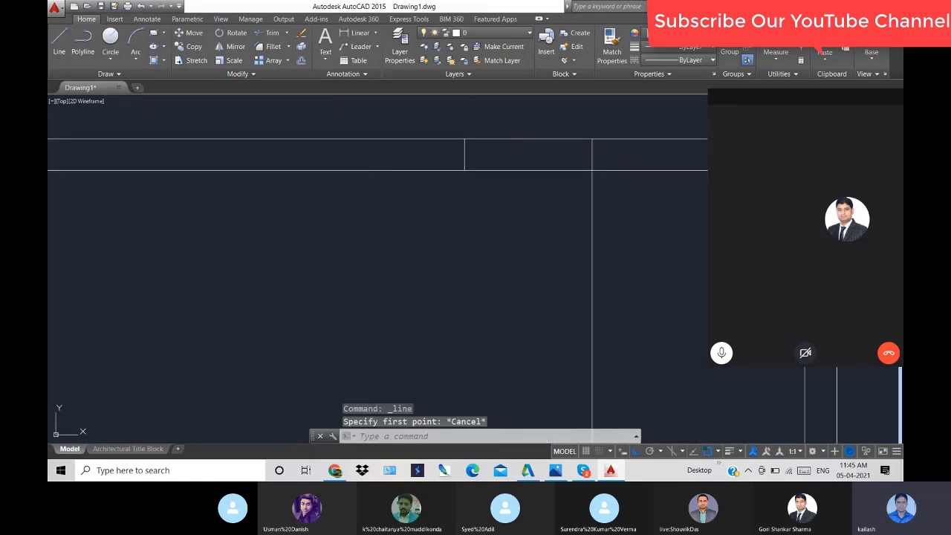
pyautogui.click(462, 159)
pyautogui.press('Delete')
pyautogui.scroll(-5, 512, 210)
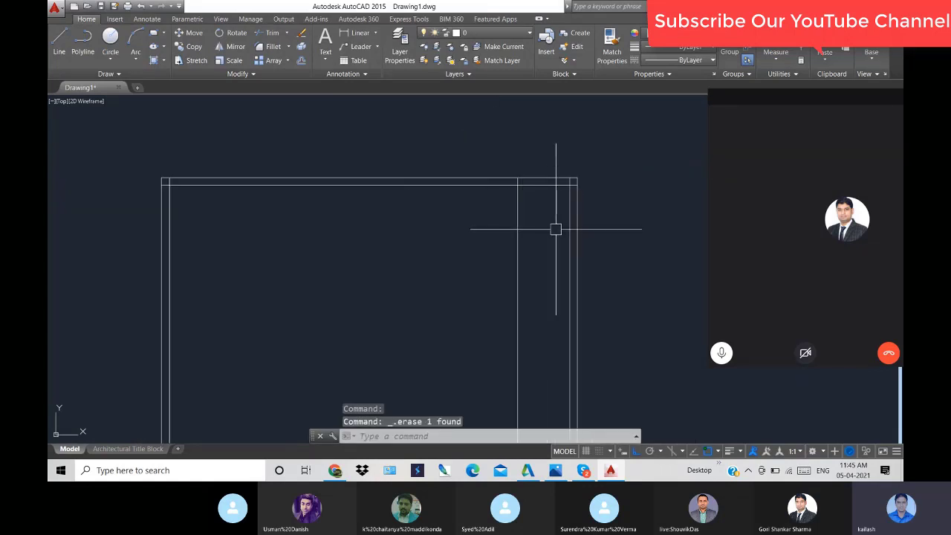
pyautogui.press('Escape')
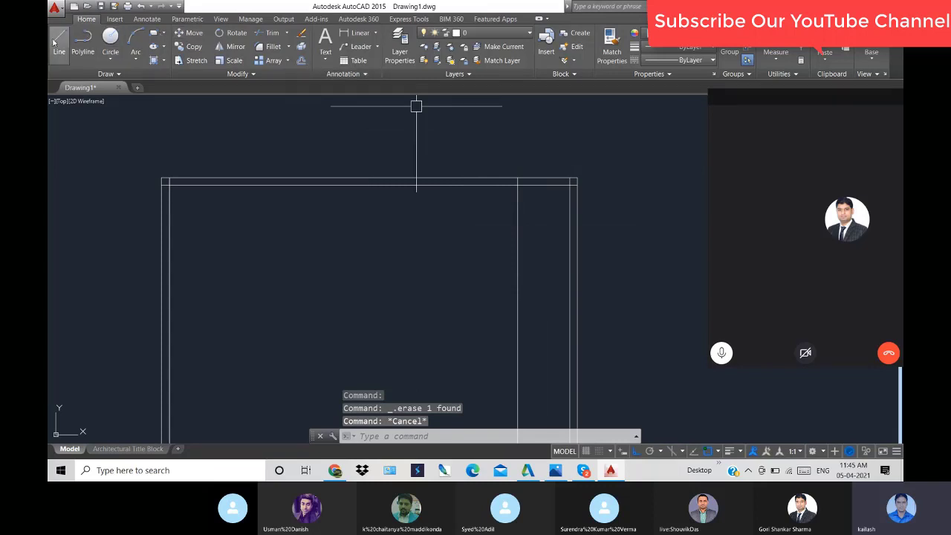
# Turn on the Insertion object snap.
pyautogui.click(58, 39)
pyautogui.scroll(2, 520, 165)
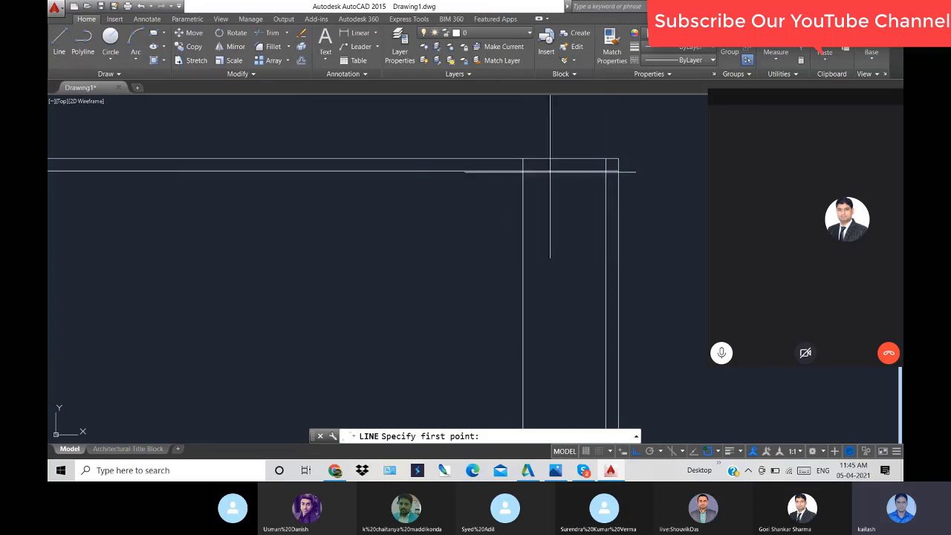
pyautogui.press('Escape')
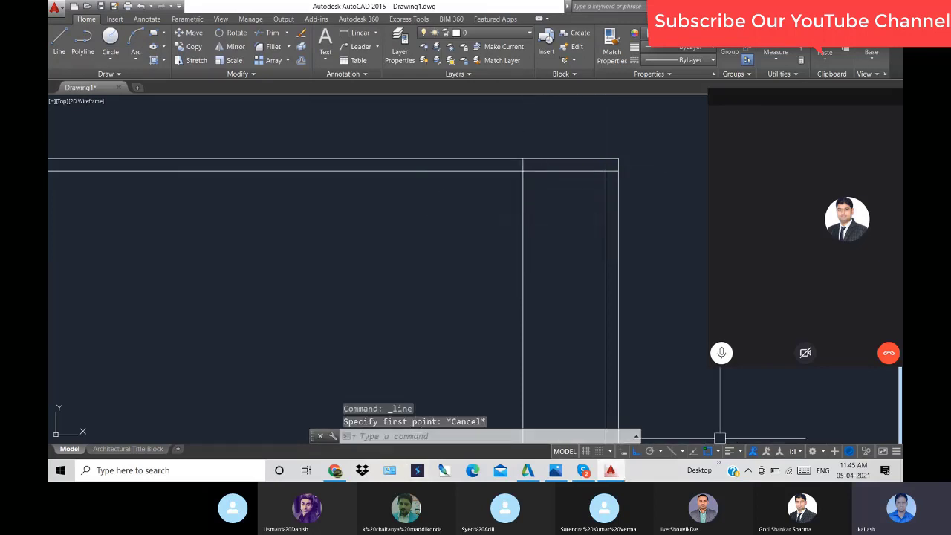
pyautogui.click(720, 453)
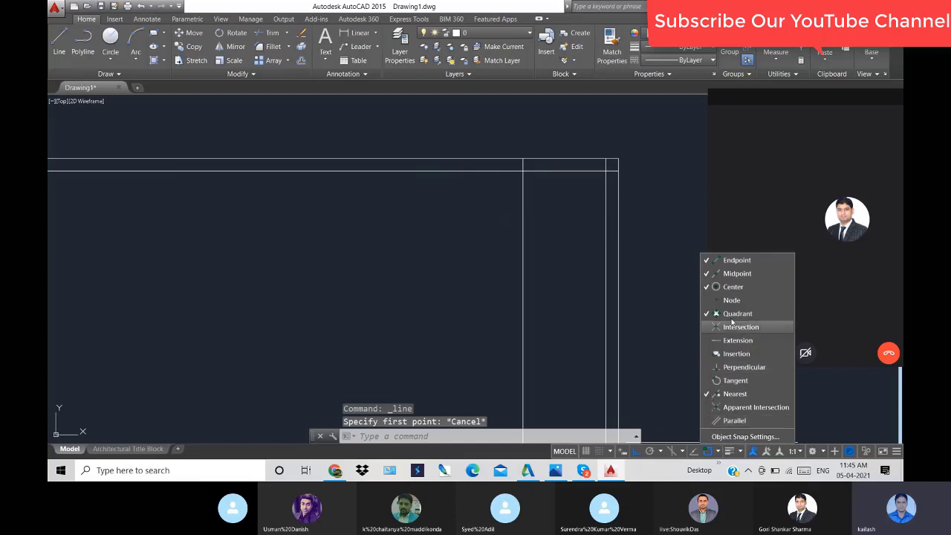
pyautogui.click(741, 354)
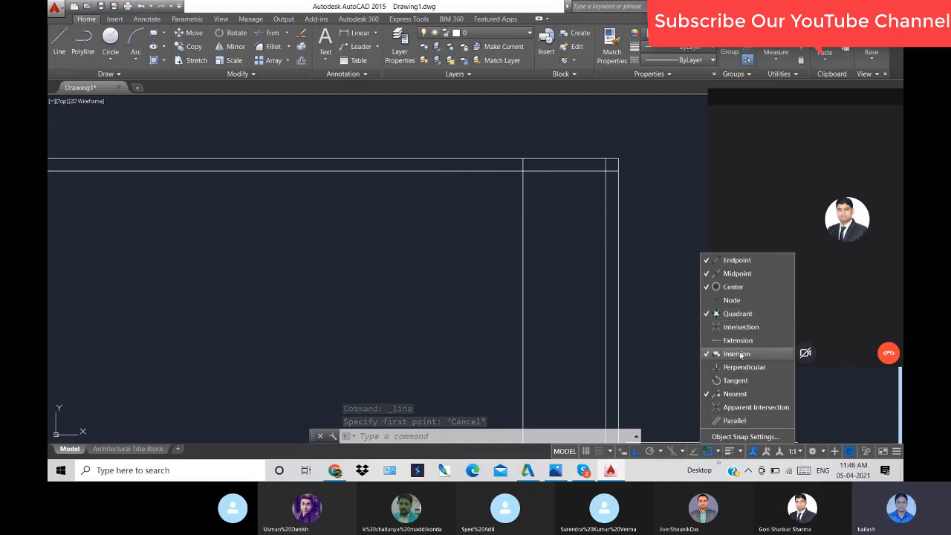
pyautogui.click(669, 388)
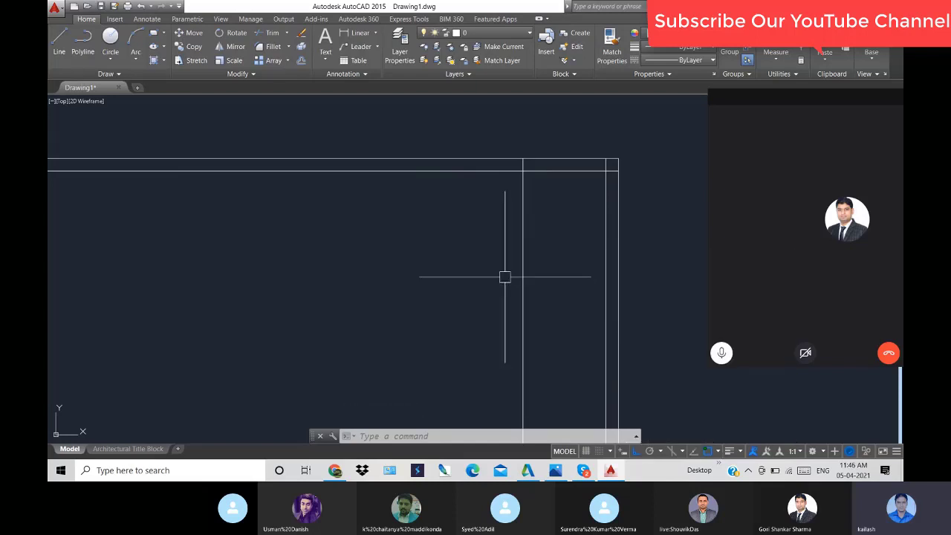
# Draw a line 6' down from the top inner wall, then across to the right wall.
pyautogui.write('l')
pyautogui.press('Return')
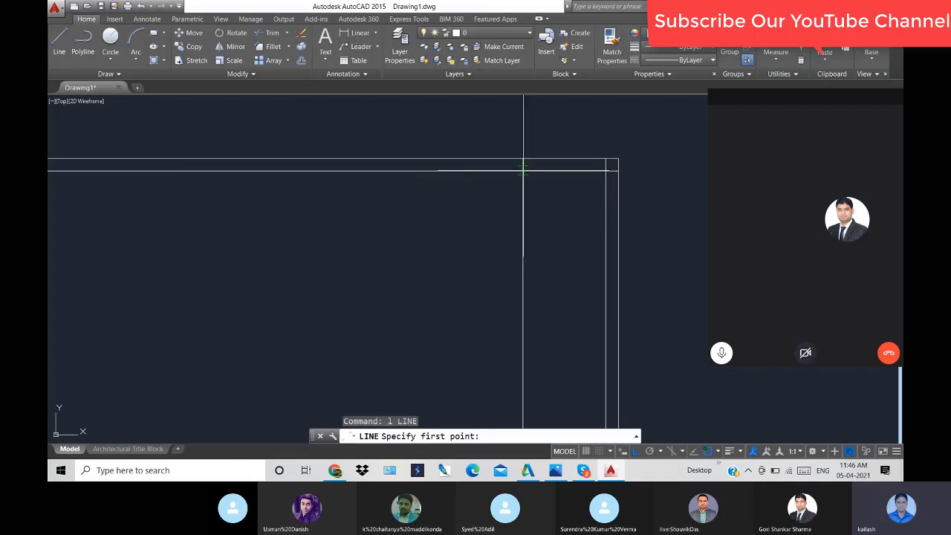
pyautogui.click(523, 170)
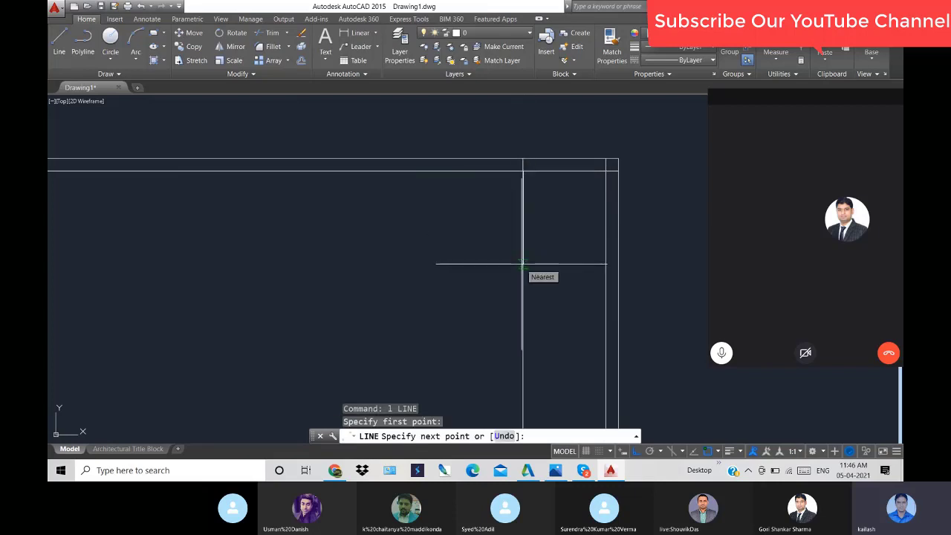
pyautogui.write("6'")
pyautogui.press('Return')
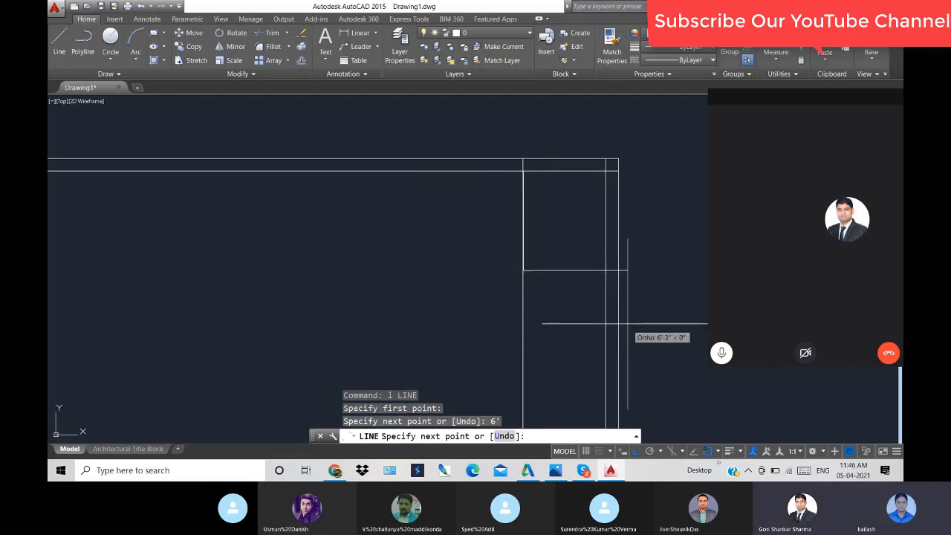
pyautogui.click(645, 241)
pyautogui.press('Escape')
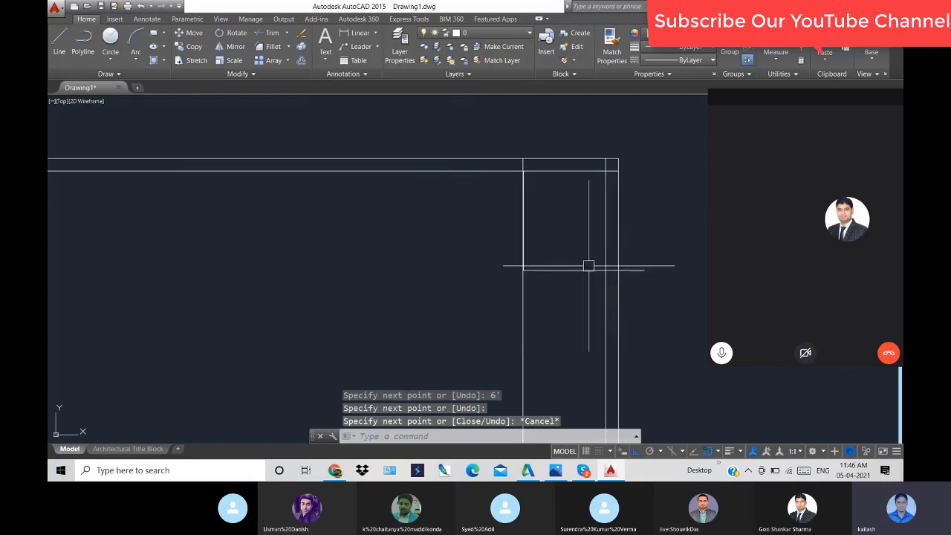
# Erase the unwanted vertical line and trim the short cross line back to the inner right wall.
pyautogui.scroll(3, 588, 266)
pyautogui.click(489, 270)
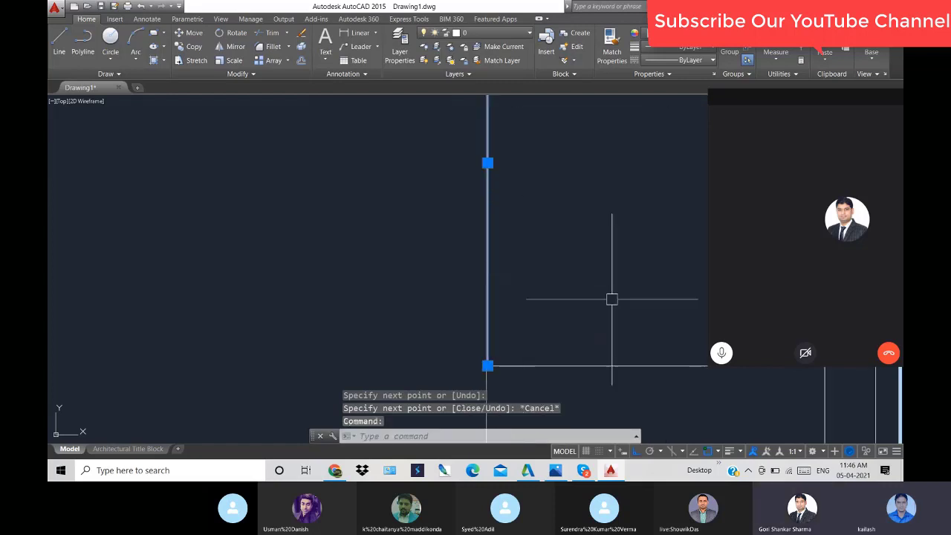
pyautogui.press('Delete')
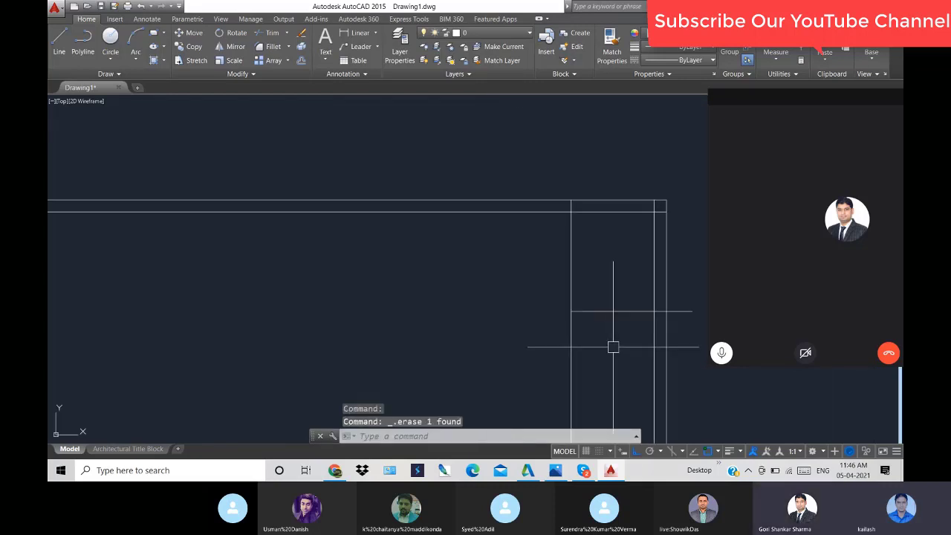
pyautogui.write('tr')
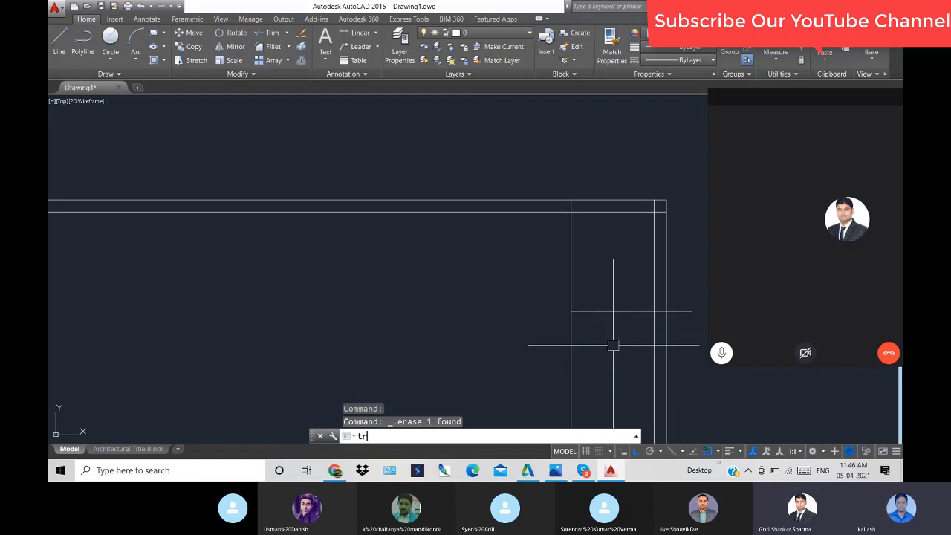
pyautogui.press('Return')
pyautogui.press('Return')
pyautogui.scroll(4, 652, 312)
pyautogui.click(665, 308)
pyautogui.click(652, 322)
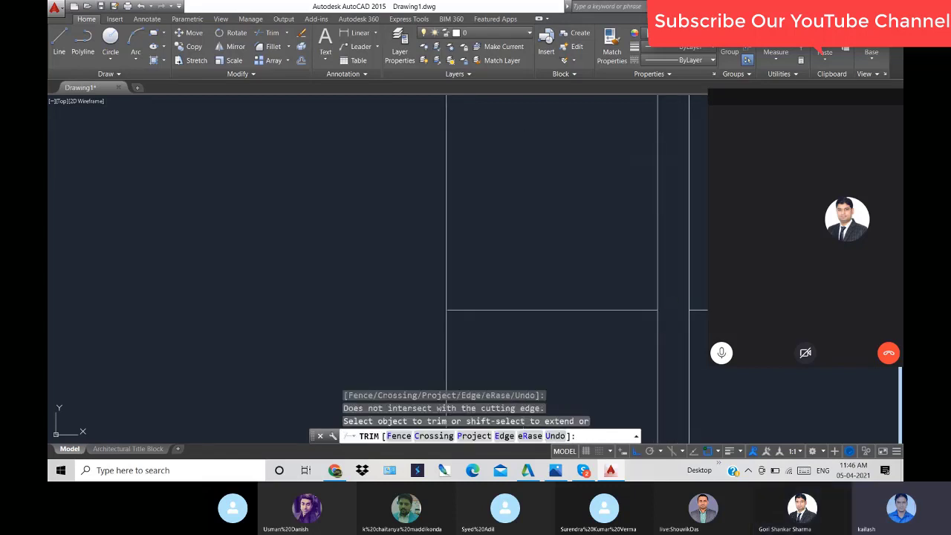
pyautogui.scroll(-2, 653, 312)
pyautogui.press('Escape')
pyautogui.click(628, 312)
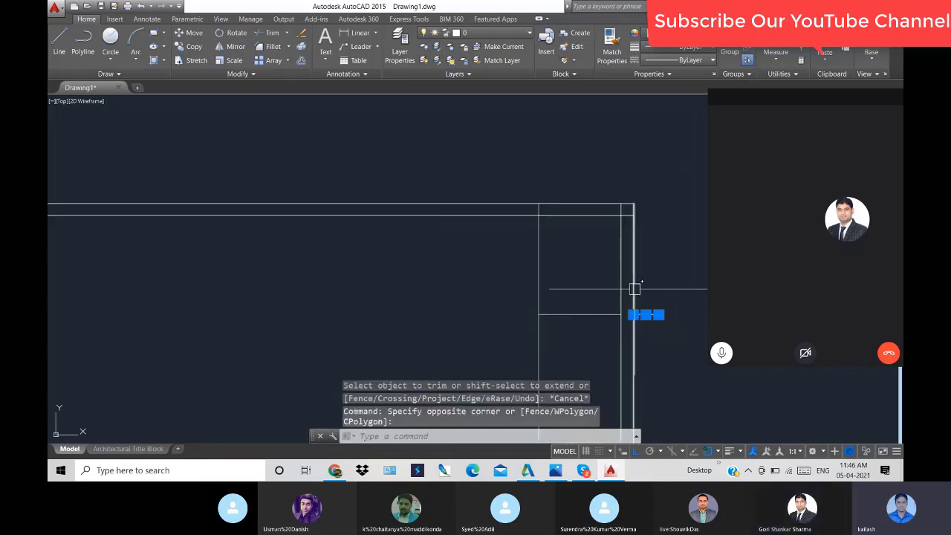
pyautogui.press('Delete')
pyautogui.write('o')
pyautogui.press('Return')
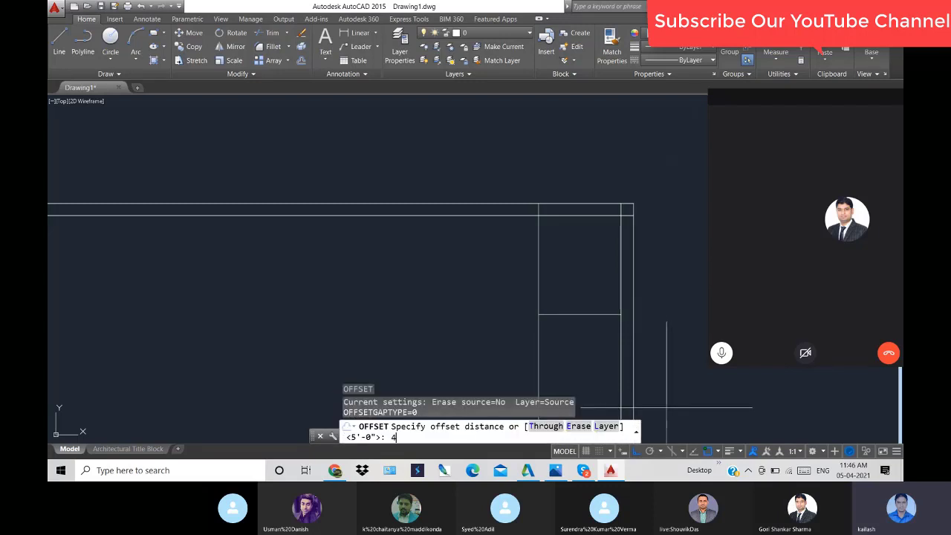
pyautogui.write('.5')
# Offset the horizontal partition line 4.5 to make a double line.
pyautogui.press('Return')
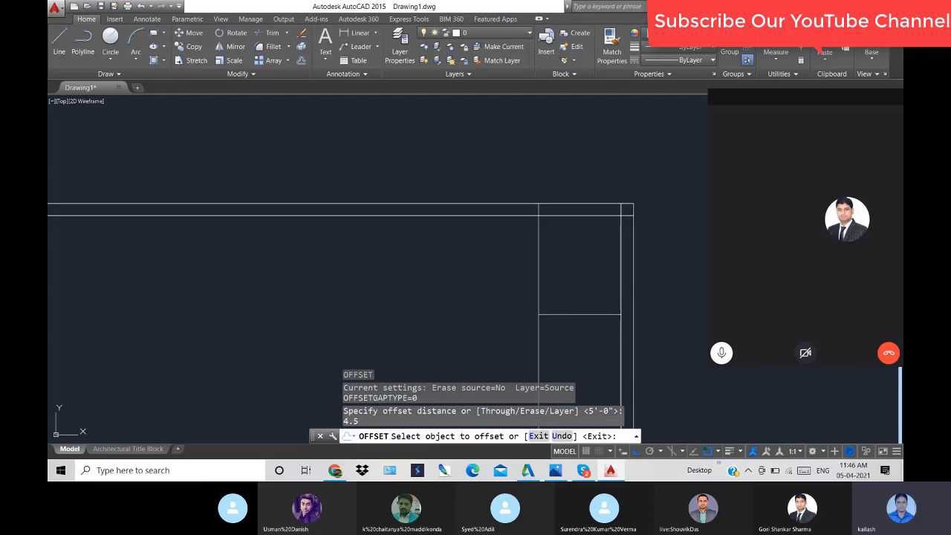
pyautogui.click(598, 315)
pyautogui.click(594, 370)
pyautogui.press('Escape')
pyautogui.scroll(-3, 548, 312)
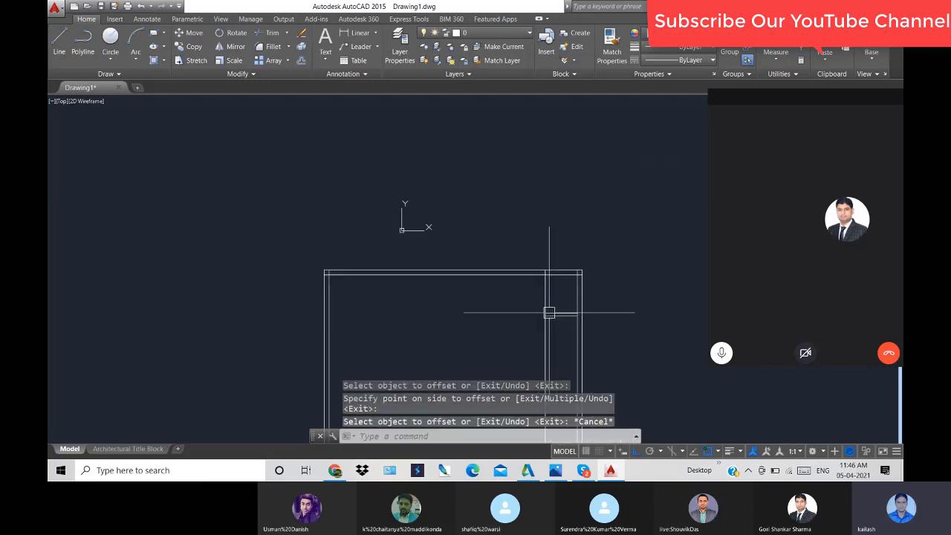
pyautogui.scroll(-2, 551, 313)
pyautogui.scroll(2, 551, 312)
pyautogui.scroll(3, 551, 309)
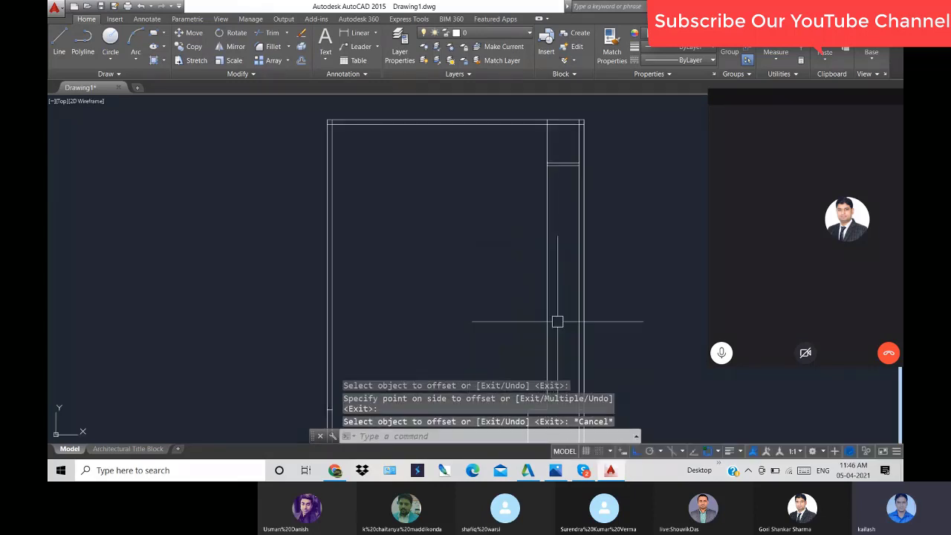
pyautogui.scroll(-2, 552, 305)
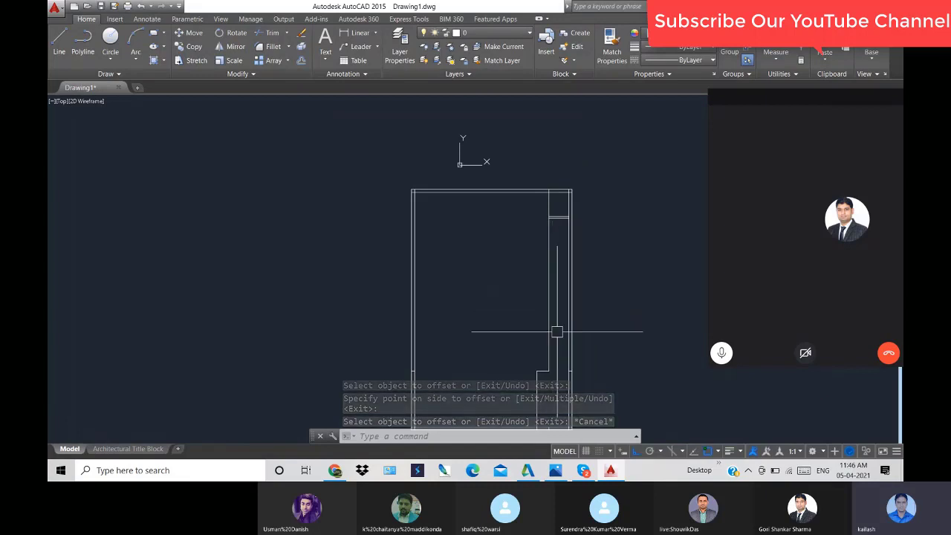
# Offset the next partition line 4.5 to its other side.
pyautogui.write('o')
pyautogui.press('Return')
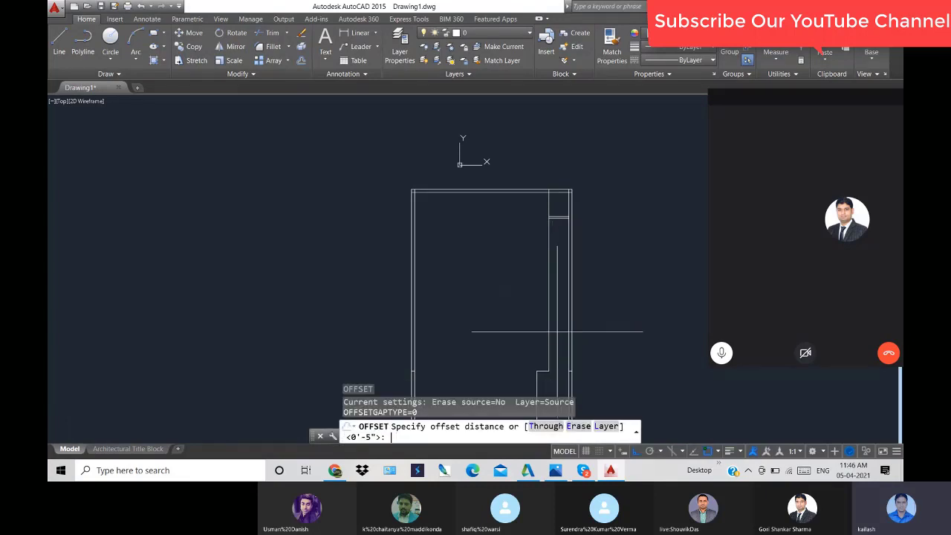
pyautogui.write('4.5')
pyautogui.press('Return')
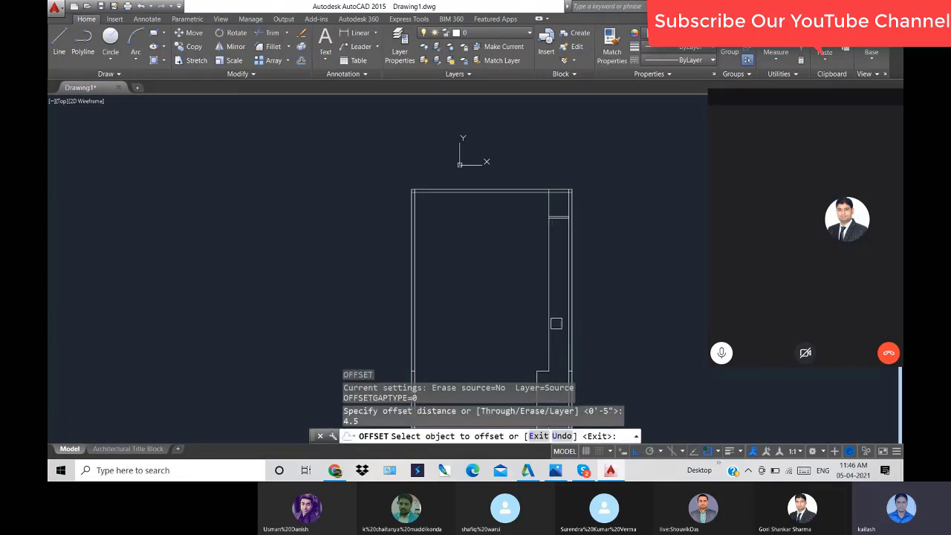
pyautogui.click(548, 305)
pyautogui.click(546, 319)
pyautogui.scroll(3, 539, 369)
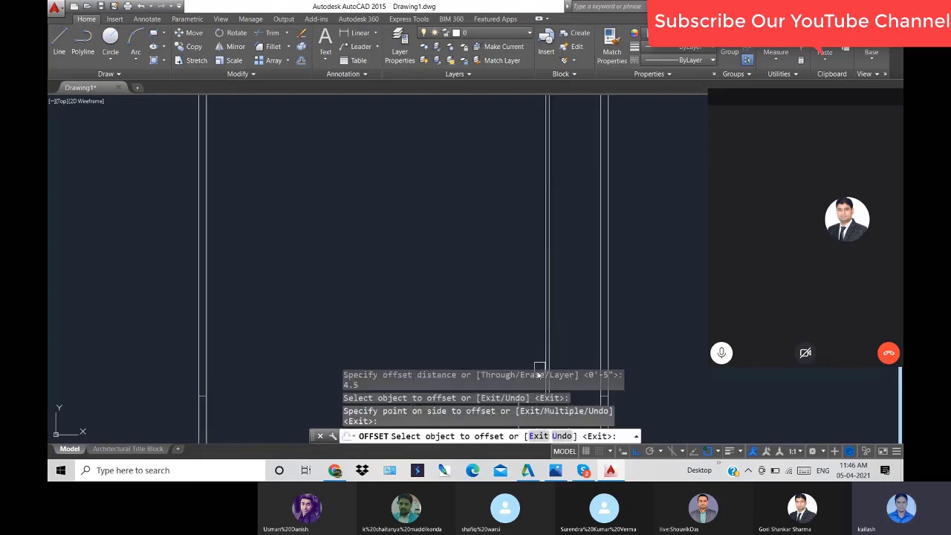
pyautogui.scroll(-10, 539, 375)
pyautogui.scroll(10, 531, 364)
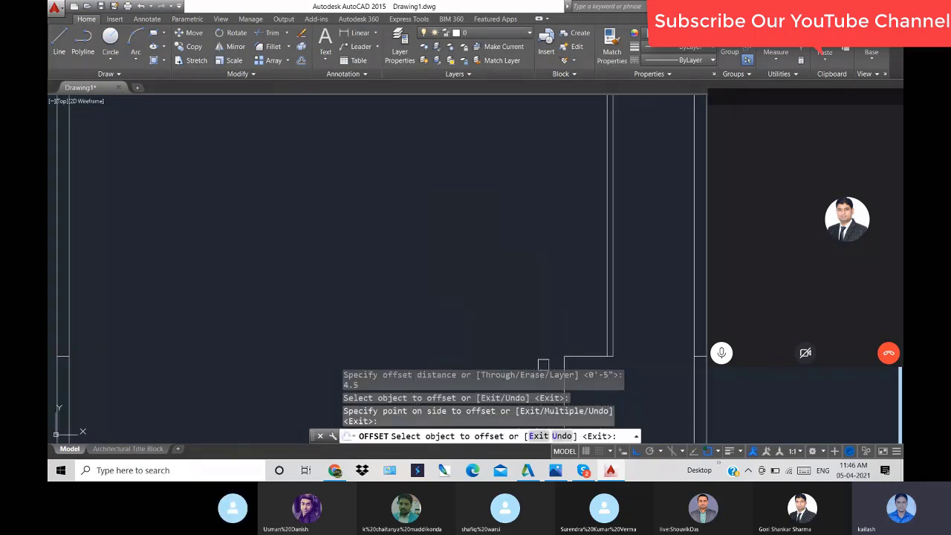
# Offset the short horizontal line 4.5 upward and zoom in on the stepped corner.
pyautogui.click(579, 357)
pyautogui.click(579, 295)
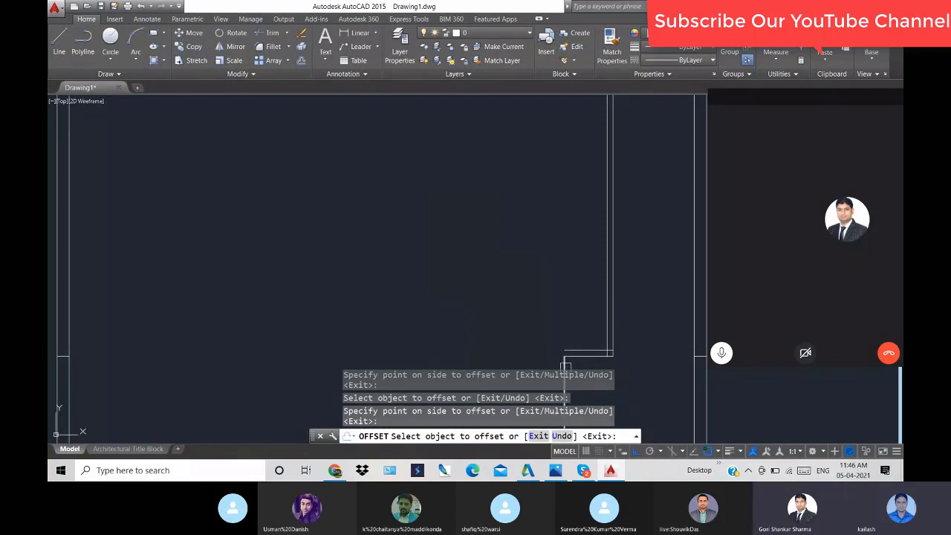
pyautogui.press('Escape')
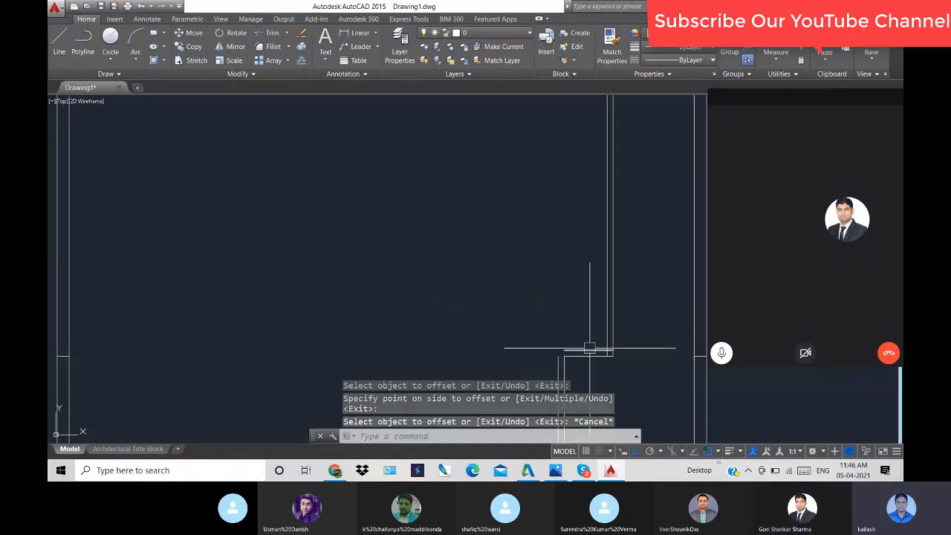
pyautogui.scroll(-4, 589, 385)
pyautogui.moveTo(589, 385); pyautogui.dragTo(569, 153, button='middle')
pyautogui.scroll(3, 565, 145)
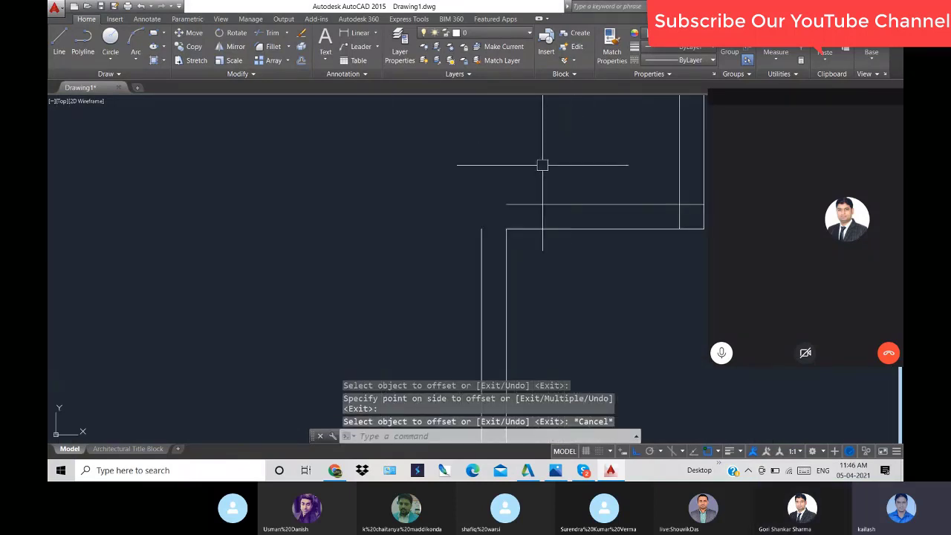
# Fillet the horizontal and vertical outer wall lines at radius 0 into a square corner.
pyautogui.write('f')
pyautogui.press('Return')
pyautogui.write('r')
pyautogui.press('Return')
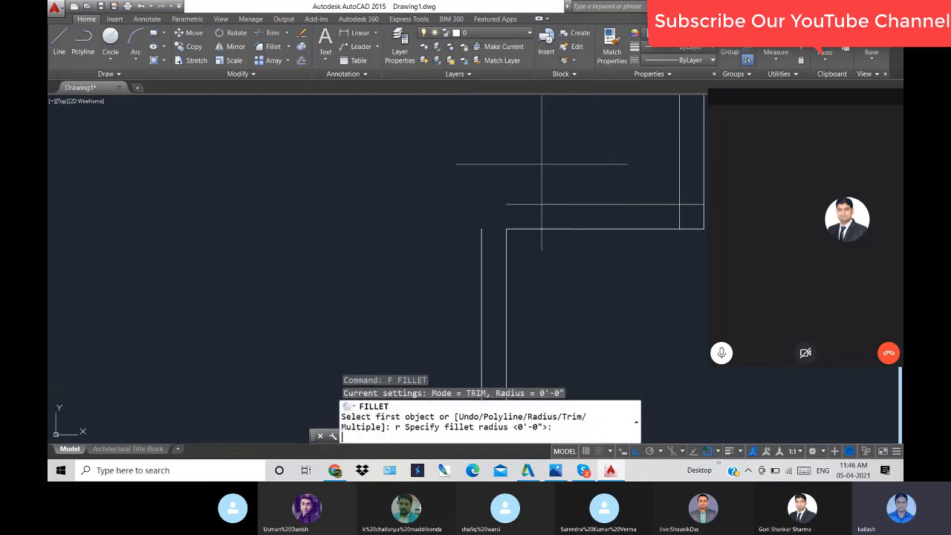
pyautogui.press('Return')
pyautogui.click(529, 204)
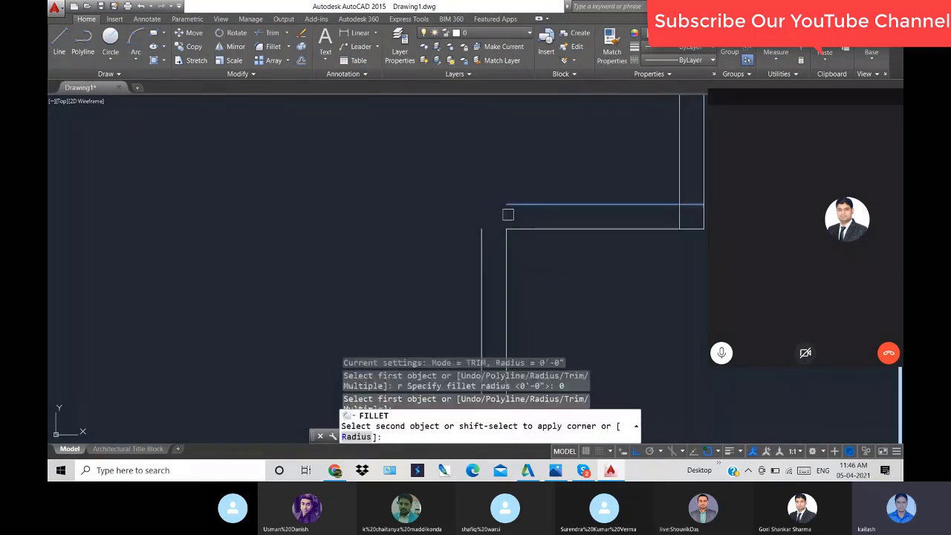
pyautogui.click(480, 269)
pyautogui.press('Escape')
pyautogui.scroll(-2, 480, 269)
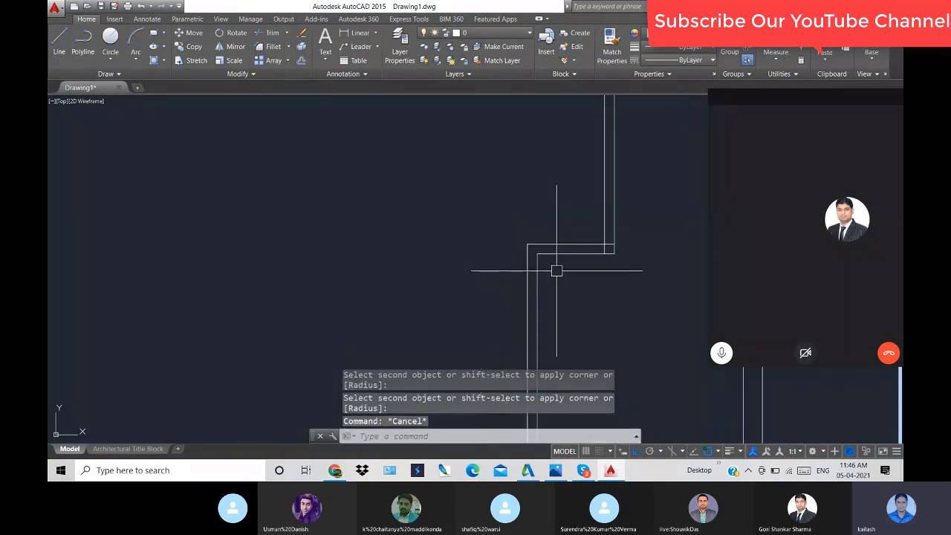
pyautogui.scroll(2, 611, 233)
# Trim the overhanging line end at the stepped partition's corner.
pyautogui.write('t')
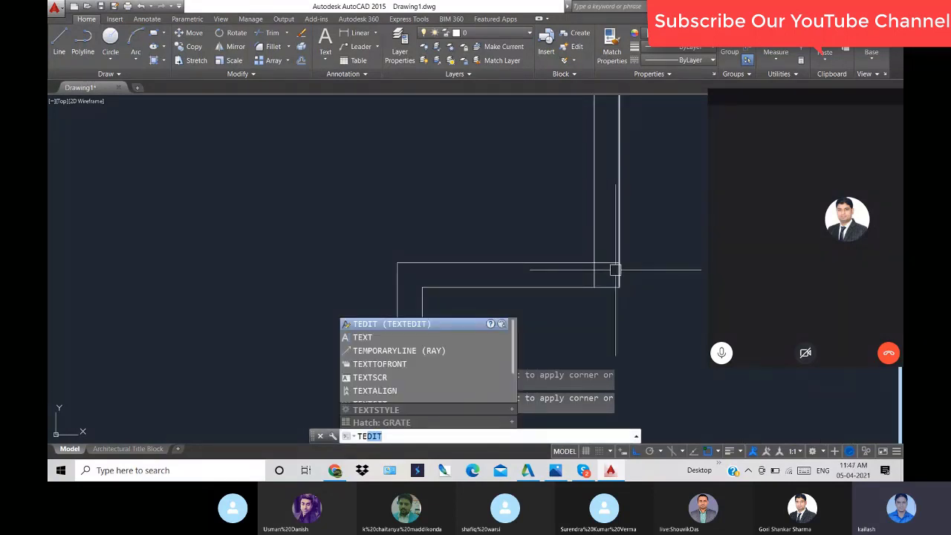
pyautogui.press('Escape')
pyautogui.press('Escape')
pyautogui.write('r')
pyautogui.press('Return')
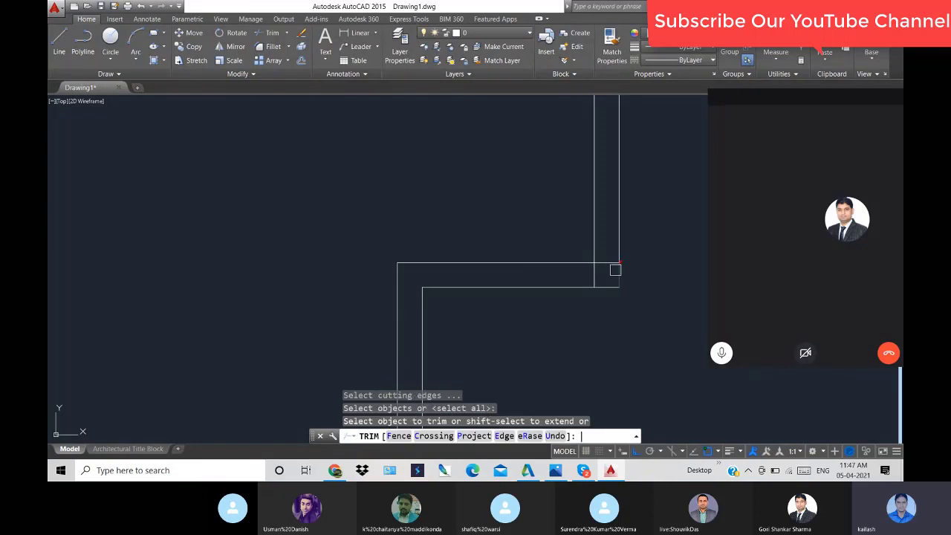
pyautogui.click(604, 266)
pyautogui.scroll(-2, 593, 292)
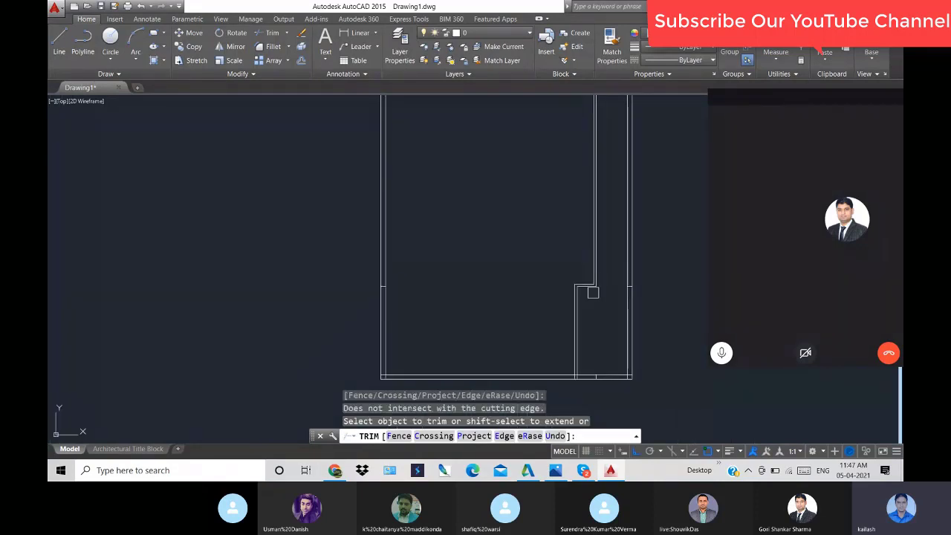
pyautogui.scroll(-3, 605, 305)
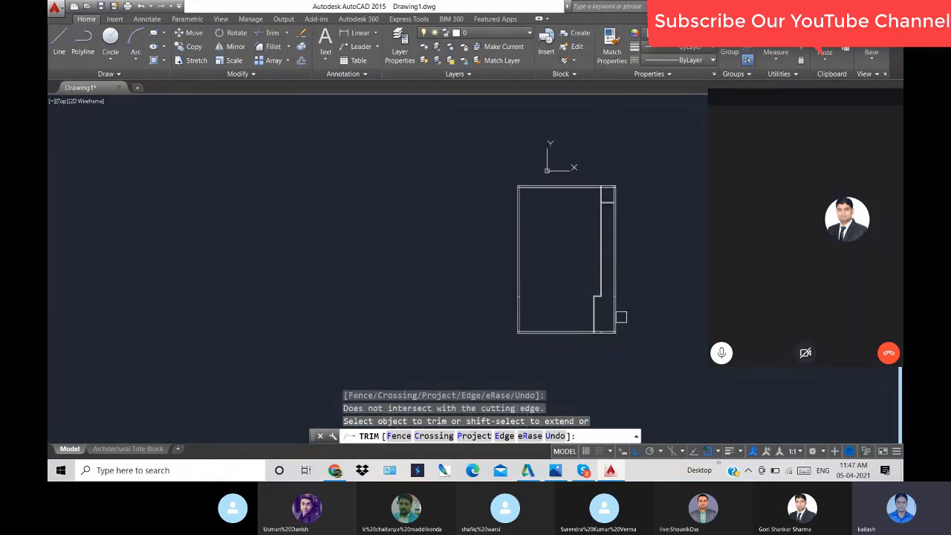
pyautogui.press('Escape')
pyautogui.press('Escape')
pyautogui.press('Escape')
pyautogui.scroll(2, 569, 331)
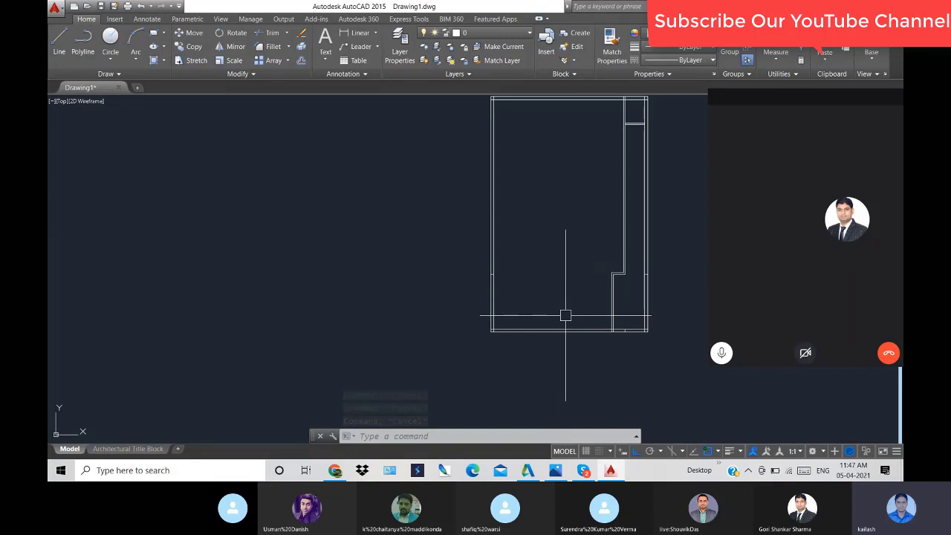
# Offset the bottom inner wall 5' upward.
pyautogui.write('o')
pyautogui.press('Return')
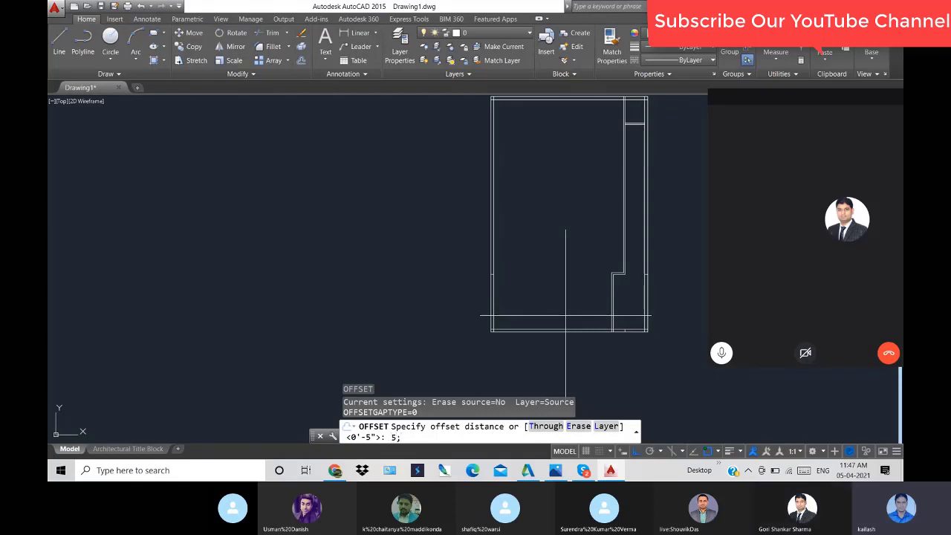
pyautogui.press('Return')
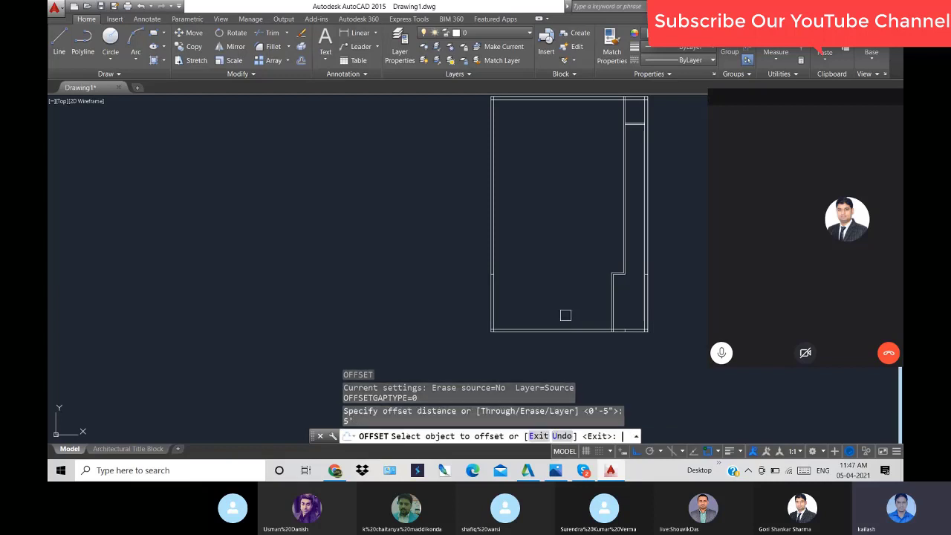
pyautogui.click(570, 324)
pyautogui.click(567, 306)
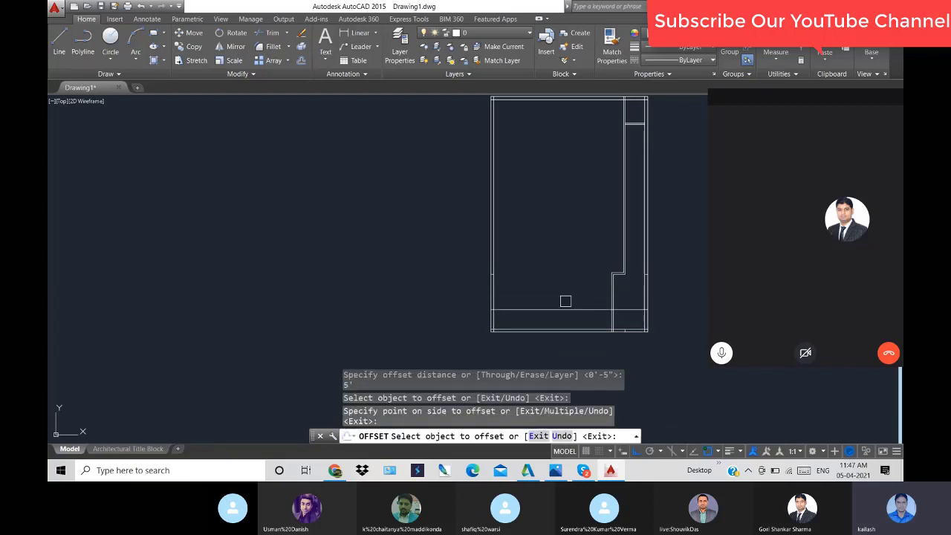
pyautogui.press('Escape')
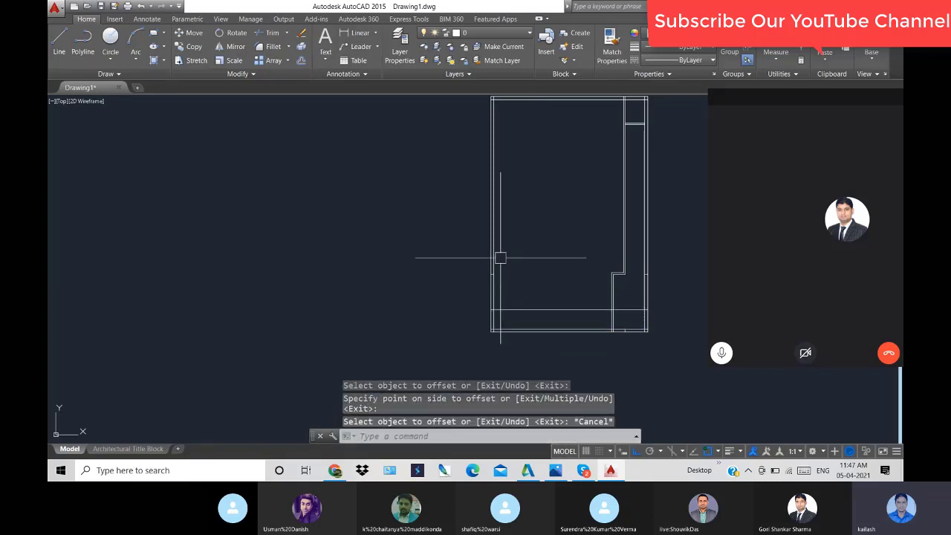
# Offset the left inner wall 2'-5" into the room.
pyautogui.write('o')
pyautogui.press('Return')
pyautogui.write("2'")
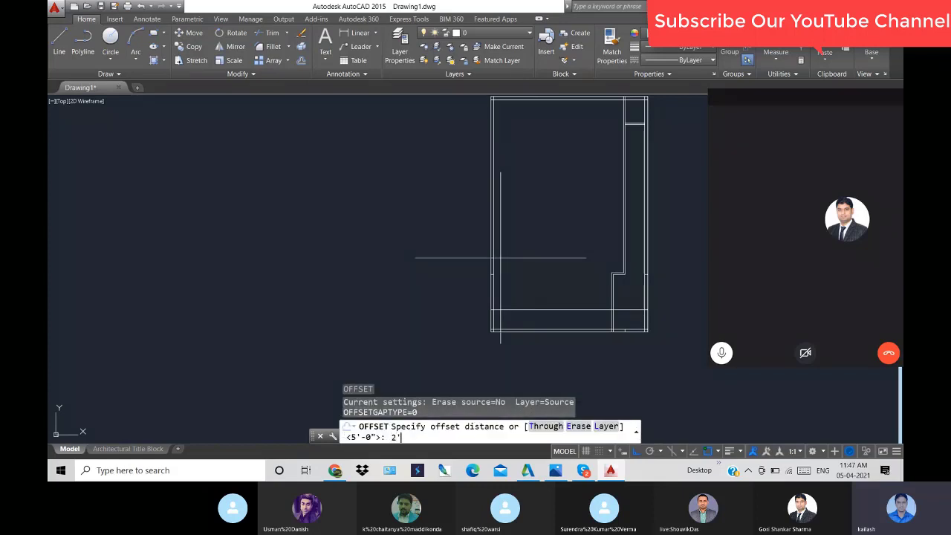
pyautogui.write('5')
pyautogui.press('Return')
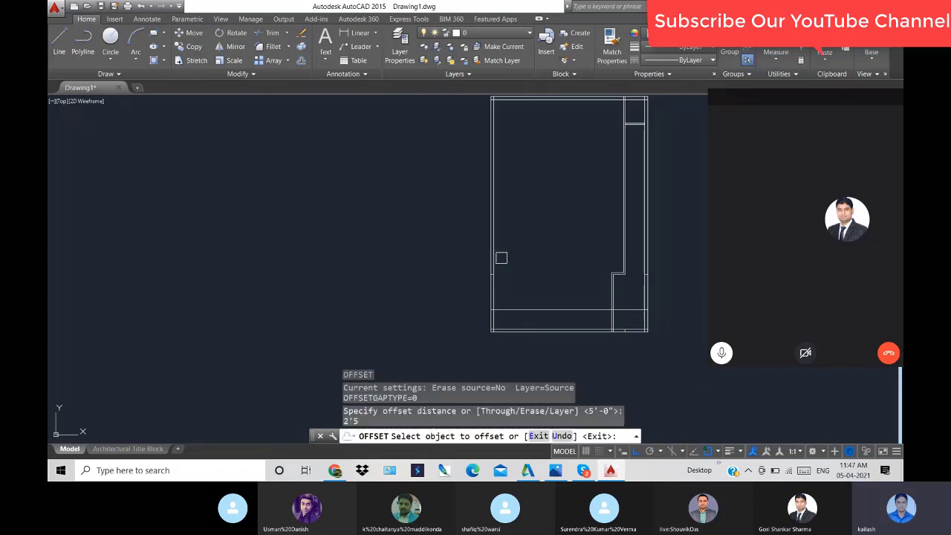
pyautogui.click(493, 245)
pyautogui.click(524, 257)
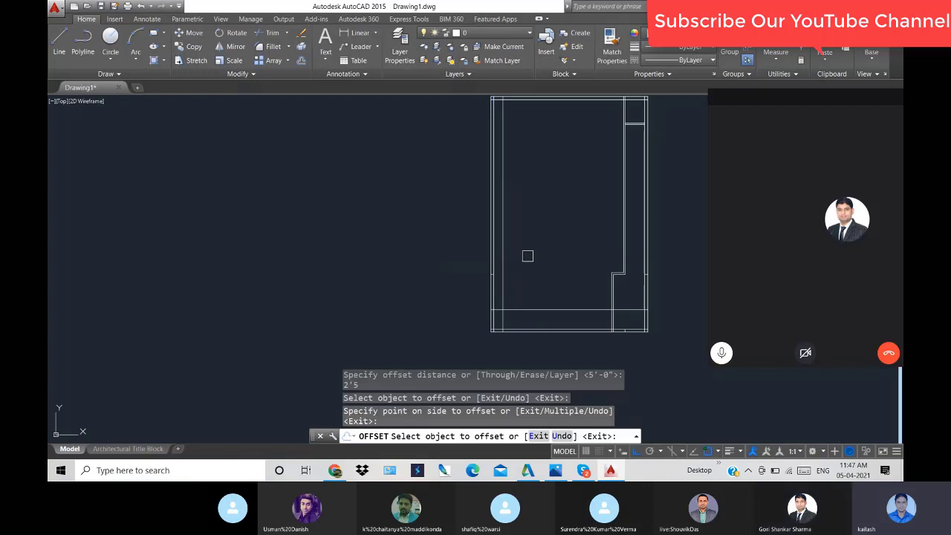
pyautogui.press('Escape')
pyautogui.scroll(2, 484, 247)
pyautogui.moveTo(484, 247); pyautogui.dragTo(530, 255, button='middle')
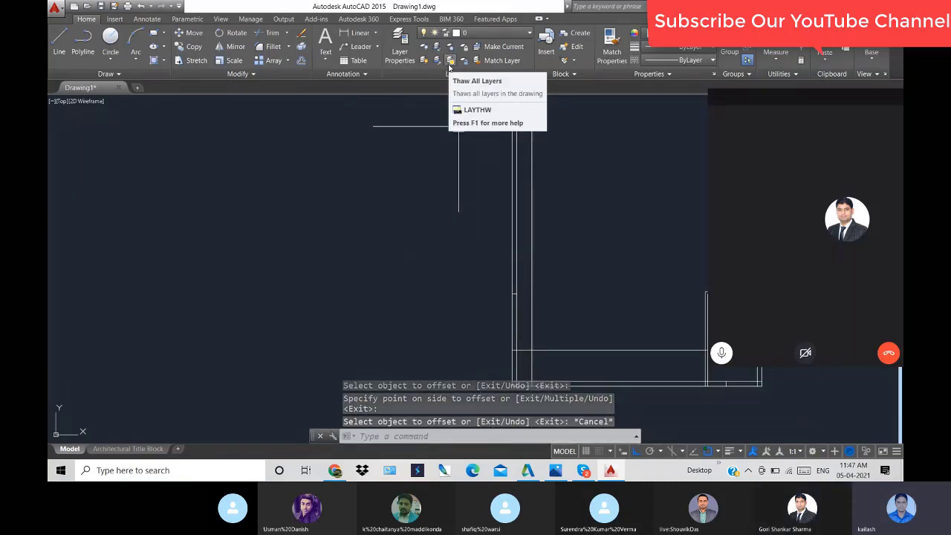
# Measure the 2'-5" gap with DIST, then erase that inner line.
pyautogui.write('di')
pyautogui.press('Return')
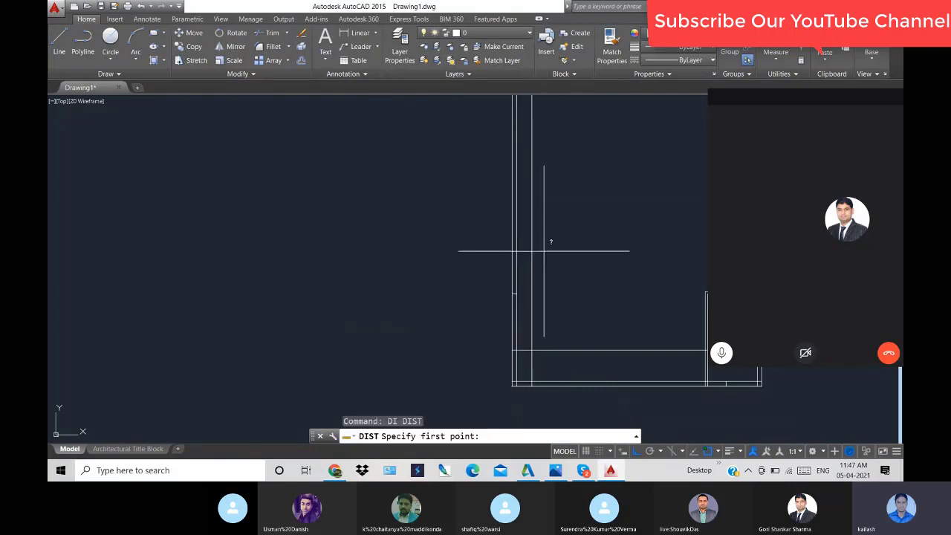
pyautogui.click(522, 242)
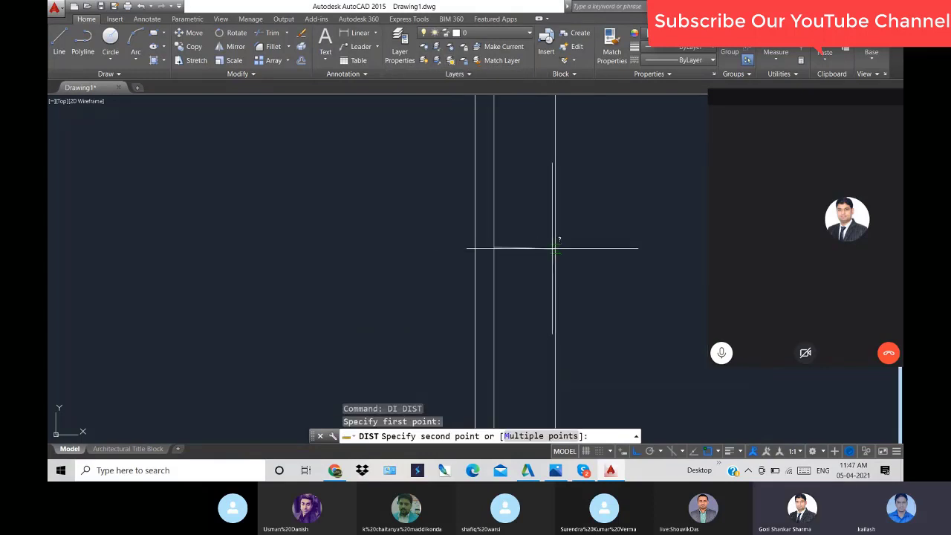
pyautogui.click(555, 245)
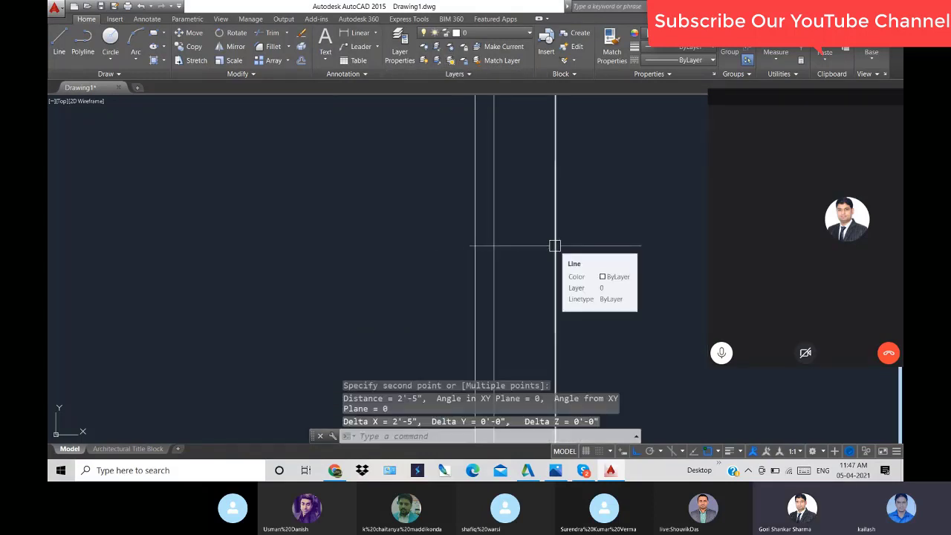
pyautogui.press('Escape')
pyautogui.scroll(-3, 540, 266)
pyautogui.click(532, 246)
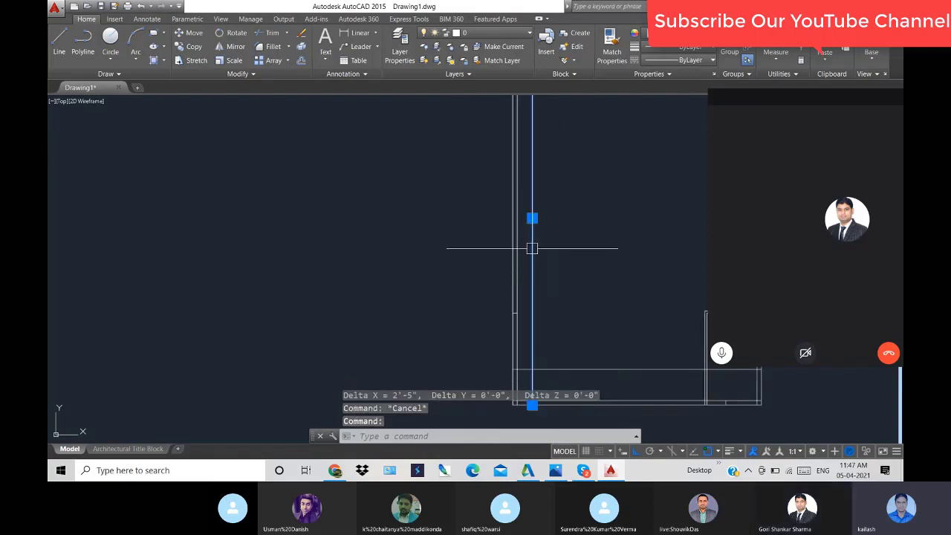
pyautogui.press('Delete')
# Offset the left inner wall 5' to the right.
pyautogui.write('o')
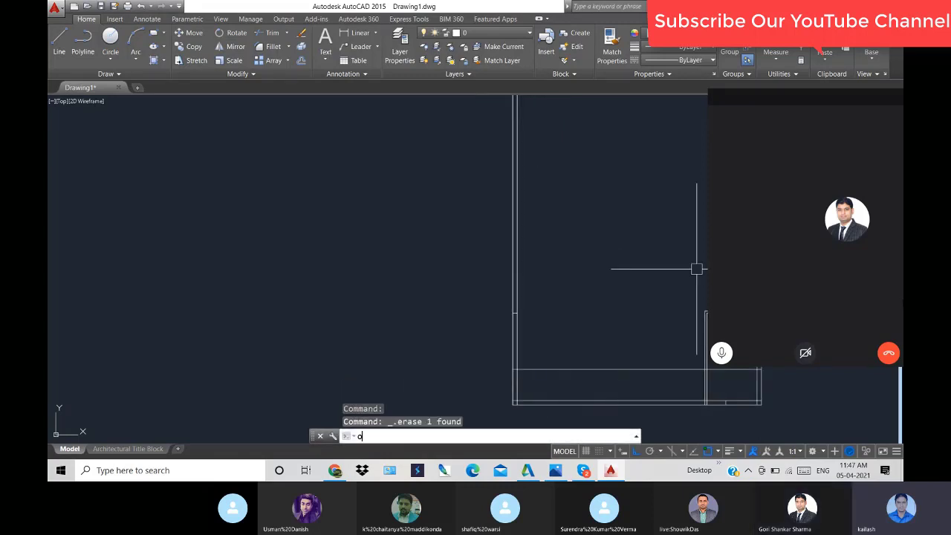
pyautogui.press('Return')
pyautogui.write("5'")
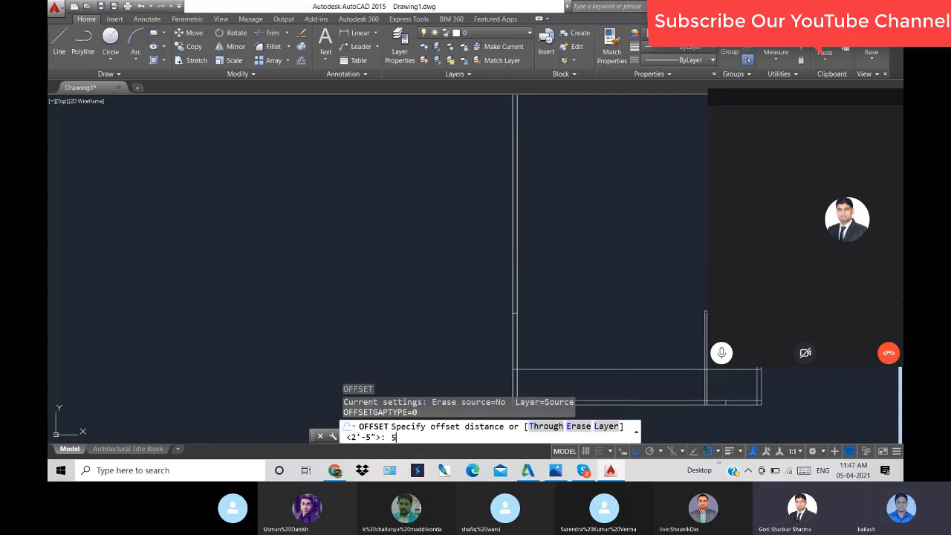
pyautogui.press('Return')
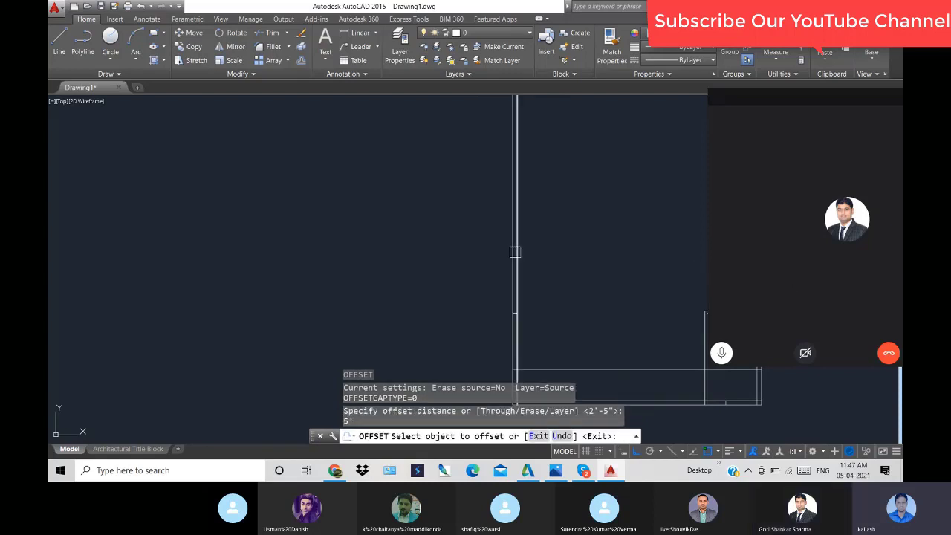
pyautogui.click(515, 254)
pyautogui.click(552, 265)
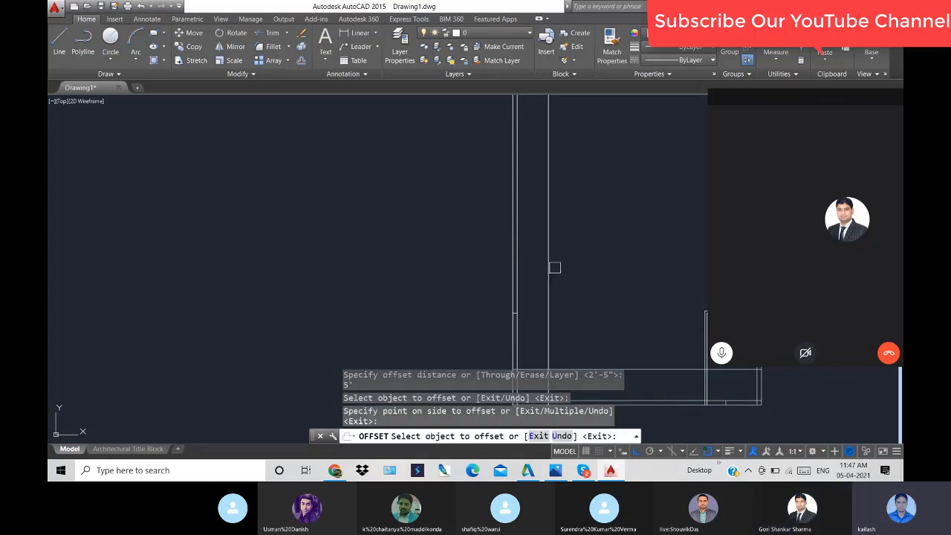
pyautogui.press('Escape')
pyautogui.scroll(-5, 556, 269)
# Offset the new 5' line and a neighbouring line each 4.5 to form the double-line partition.
pyautogui.write('o')
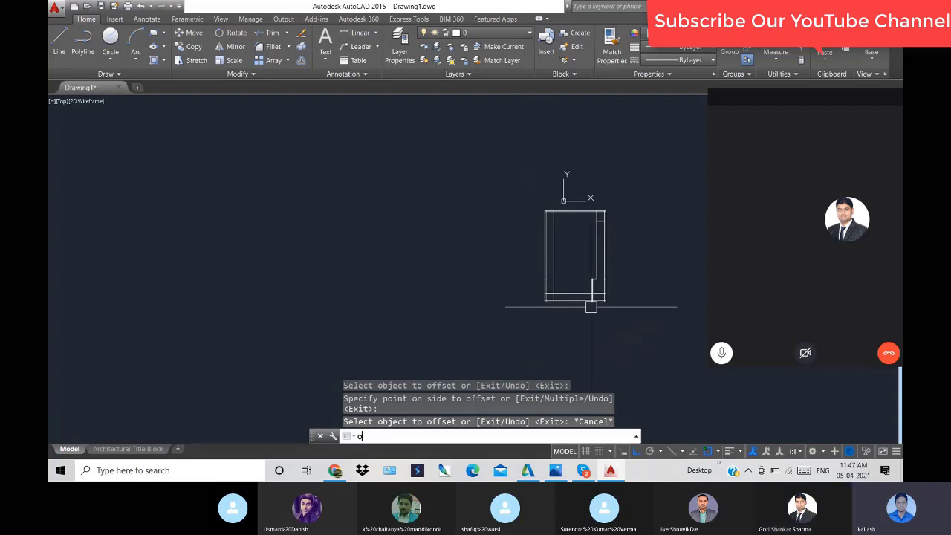
pyautogui.press('Return')
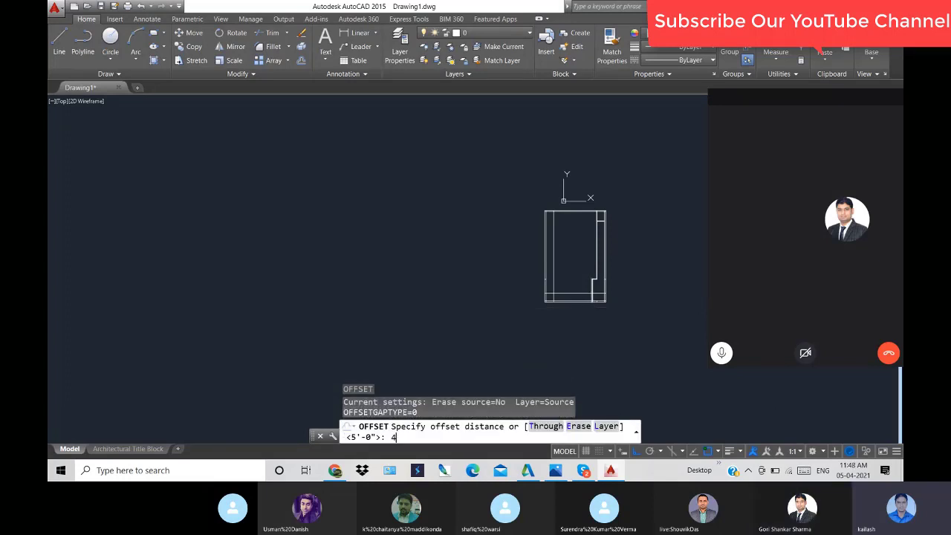
pyautogui.press('Return')
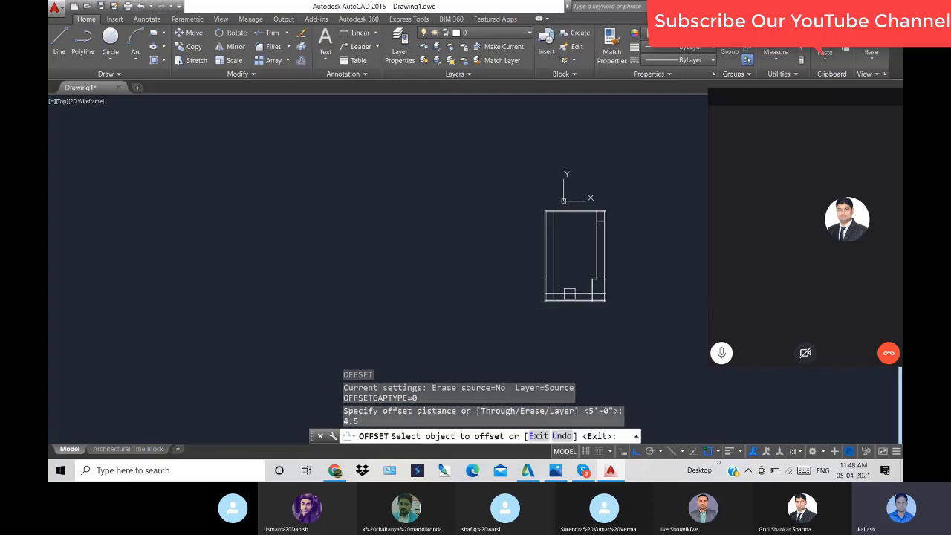
pyautogui.scroll(5, 565, 291)
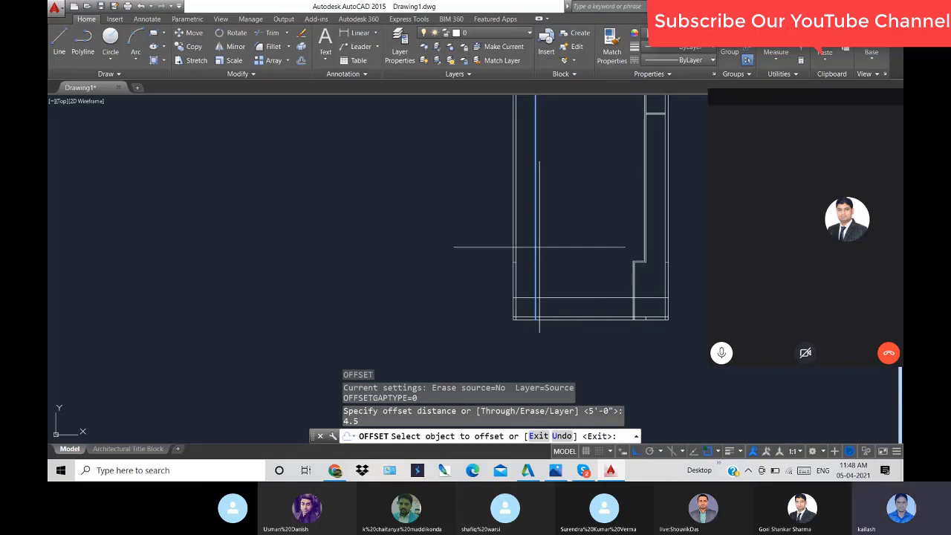
pyautogui.click(540, 247)
pyautogui.click(570, 295)
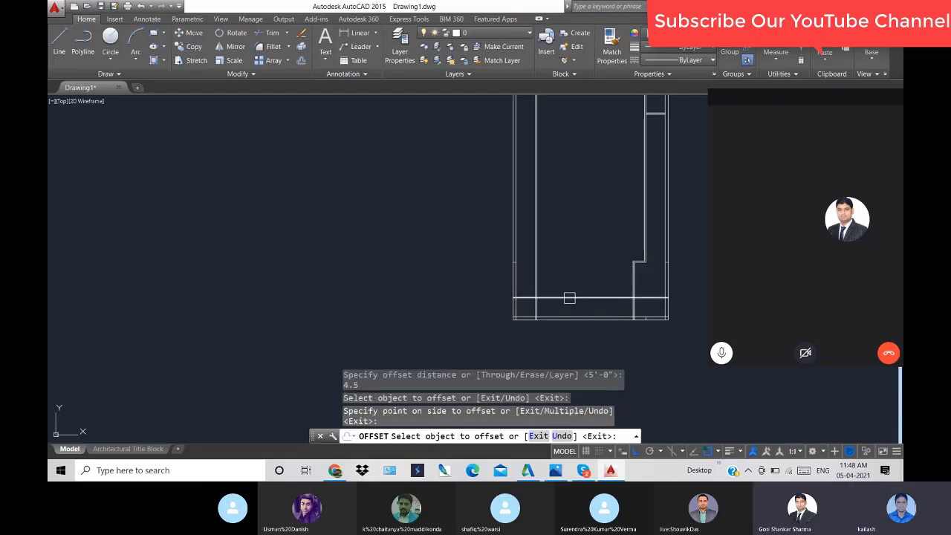
pyautogui.click(576, 276)
pyautogui.click(593, 306)
# Trim the overhanging wall line ends at the first partition junction.
pyautogui.press('Escape')
pyautogui.write('tr')
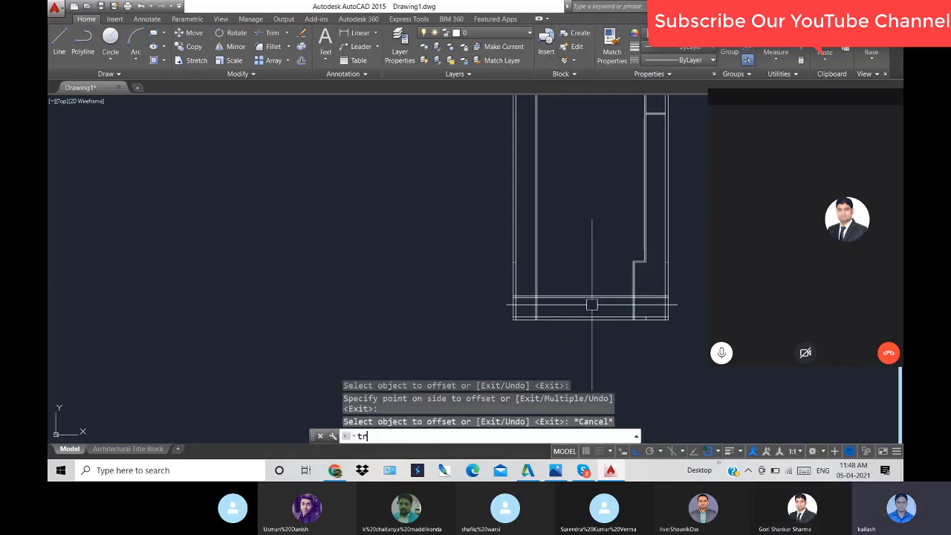
pyautogui.press('Return')
pyautogui.press('Return')
pyautogui.scroll(3, 553, 297)
pyautogui.click(560, 277)
pyautogui.click(552, 254)
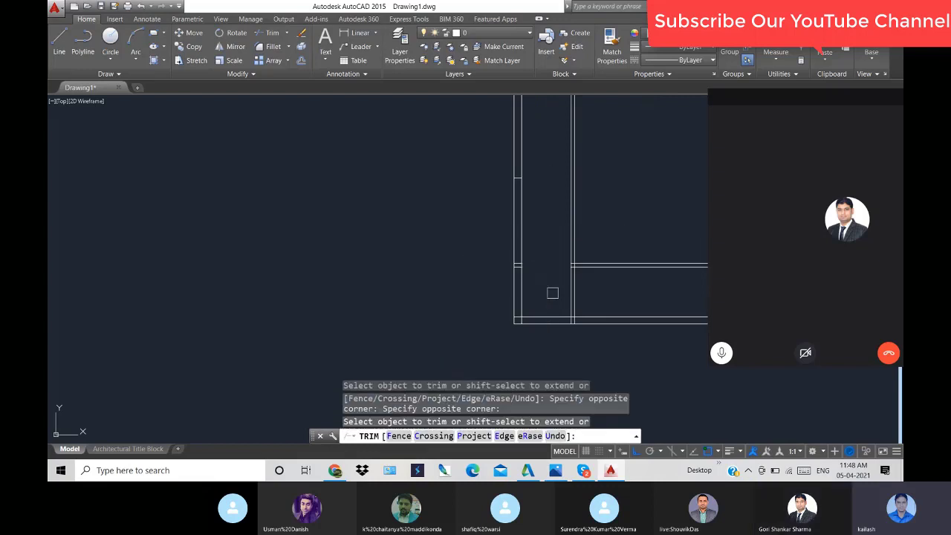
pyautogui.click(591, 293)
pyautogui.click(550, 287)
pyautogui.scroll(-3, 601, 284)
# Trim the remaining short wall stubs with crossing windows so the walls join cleanly.
pyautogui.click(667, 282)
pyautogui.scroll(3, 667, 283)
pyautogui.click(632, 275)
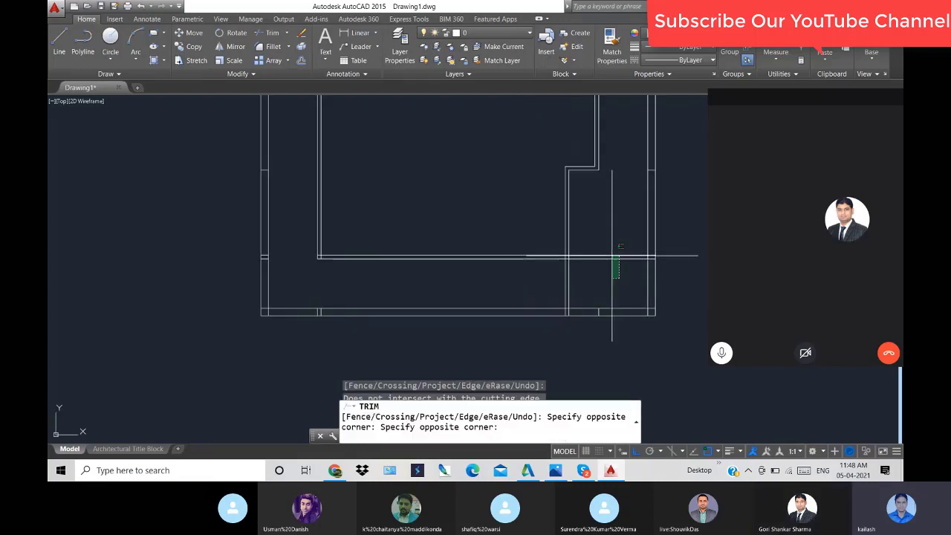
pyautogui.click(594, 259)
pyautogui.click(595, 270)
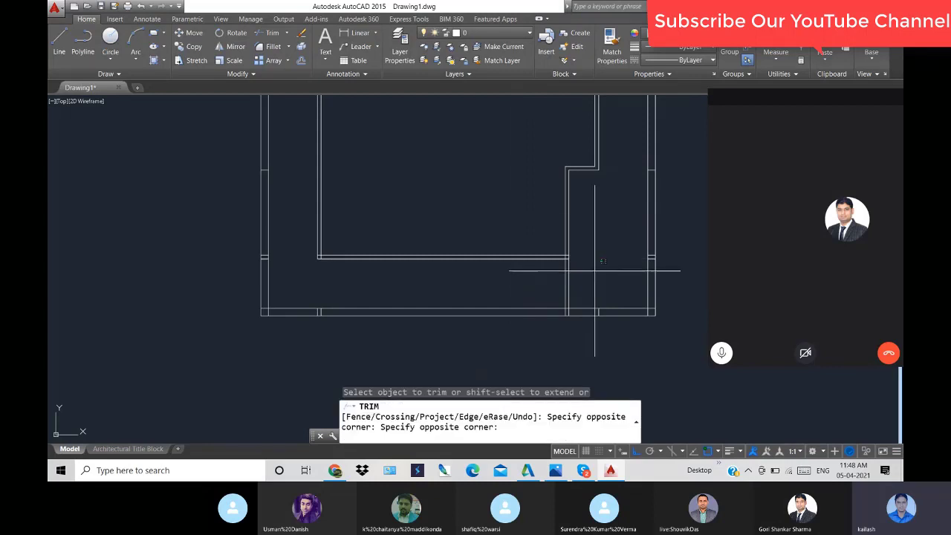
pyautogui.click(535, 267)
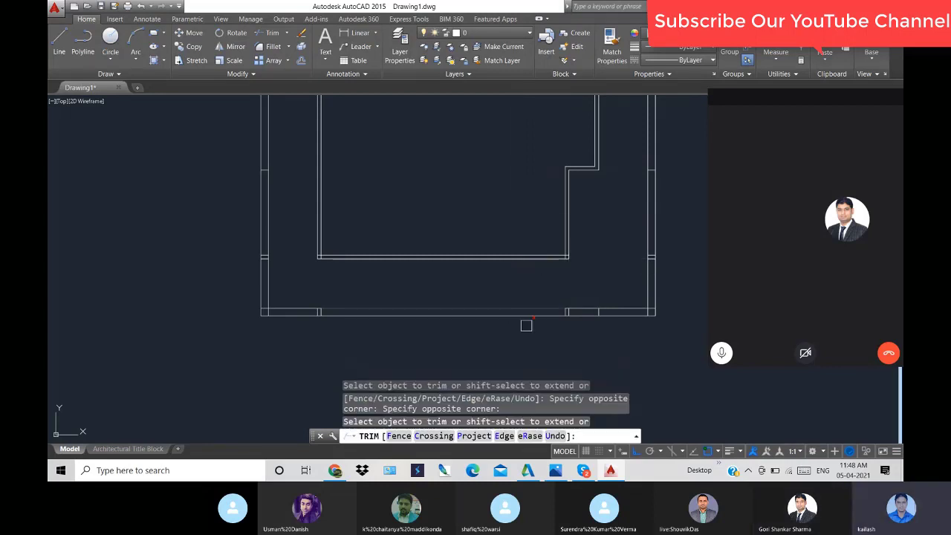
pyautogui.press('Escape')
pyautogui.scroll(-5, 511, 161)
pyautogui.scroll(4, 546, 319)
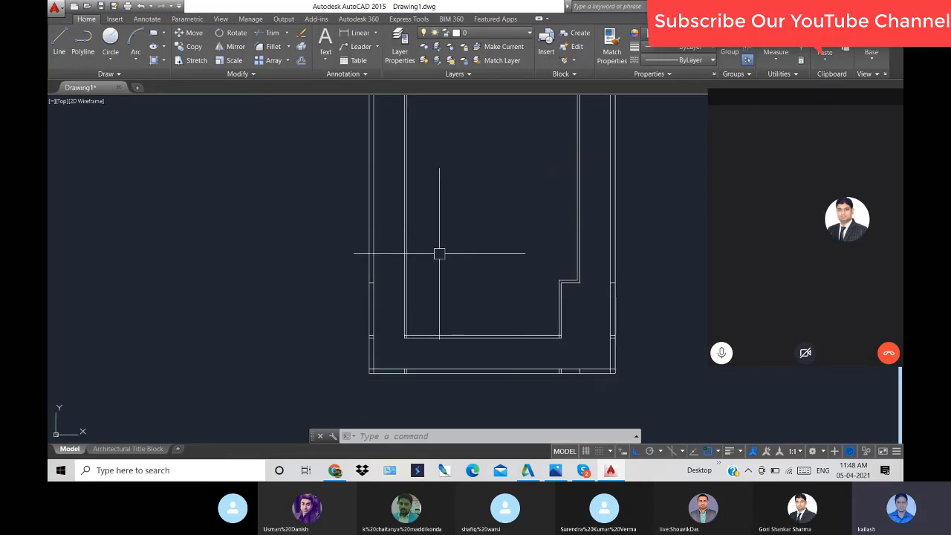
# Offset the inner bottom wall line 4' upward into the room.
pyautogui.write('o')
pyautogui.press('Return')
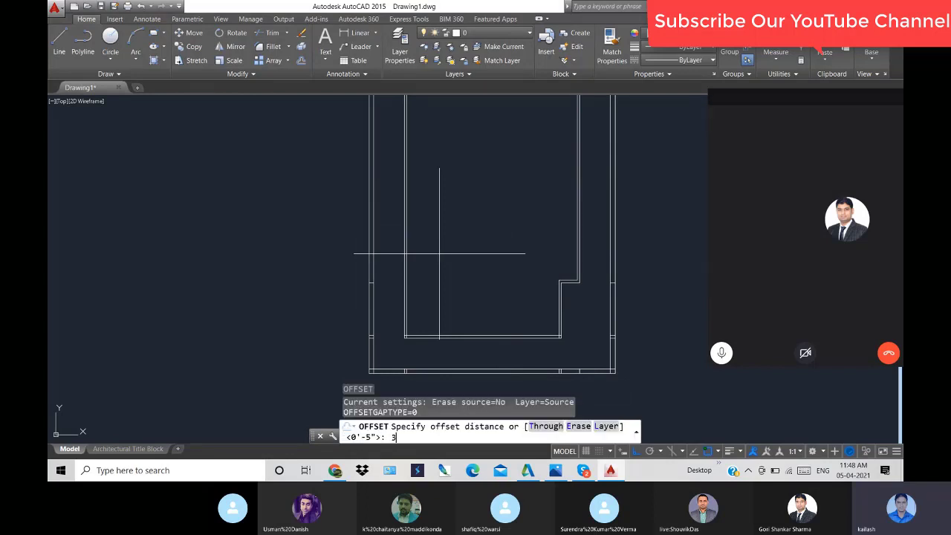
pyautogui.press('BackSpace')
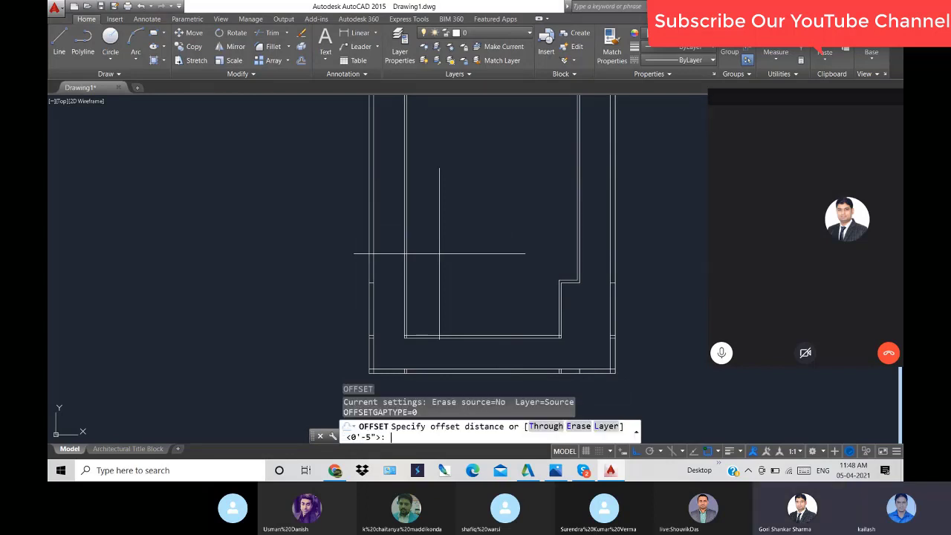
pyautogui.write("4'")
pyautogui.press('Return')
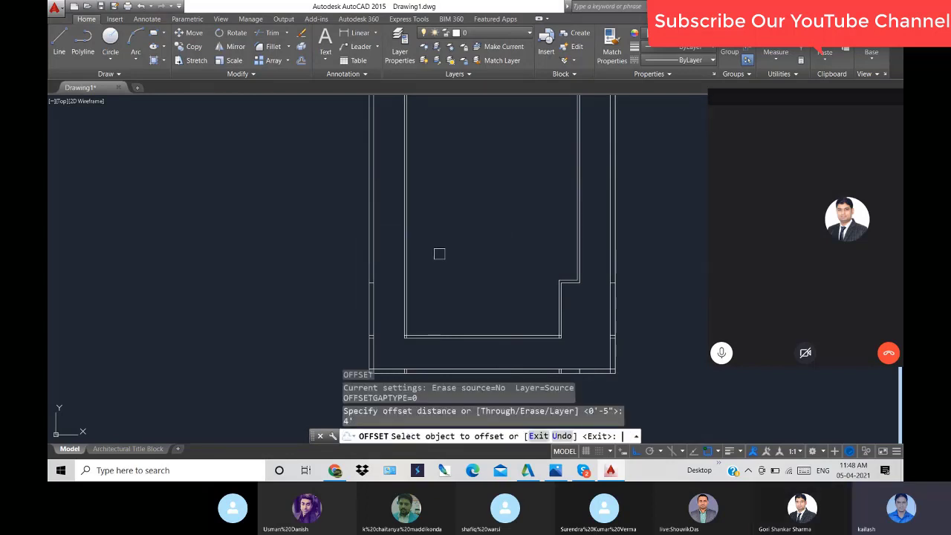
pyautogui.scroll(3, 541, 332)
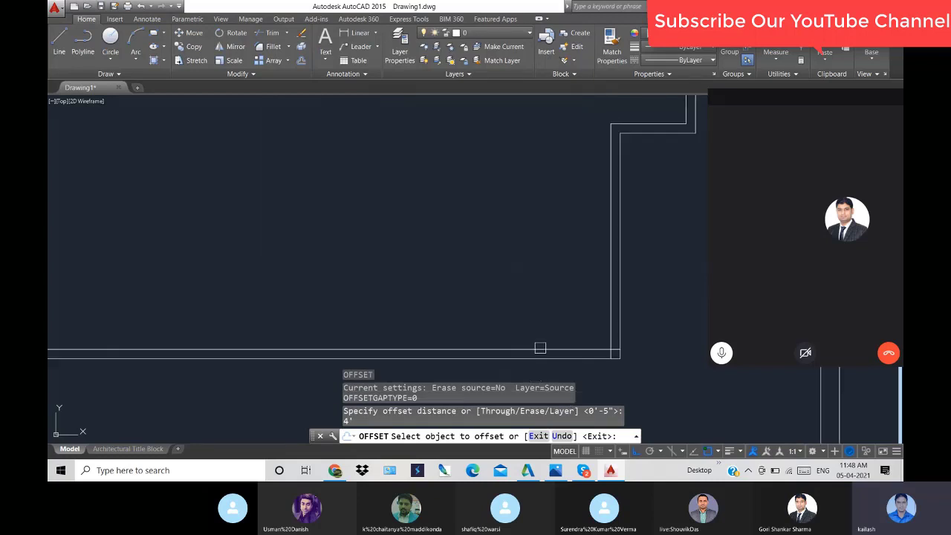
pyautogui.click(540, 348)
pyautogui.click(530, 290)
pyautogui.scroll(-3, 534, 321)
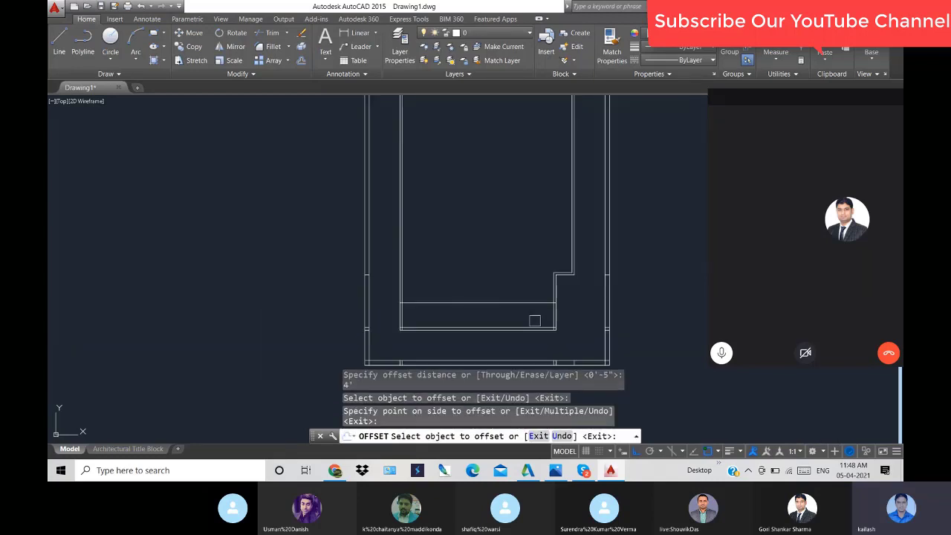
pyautogui.press('Escape')
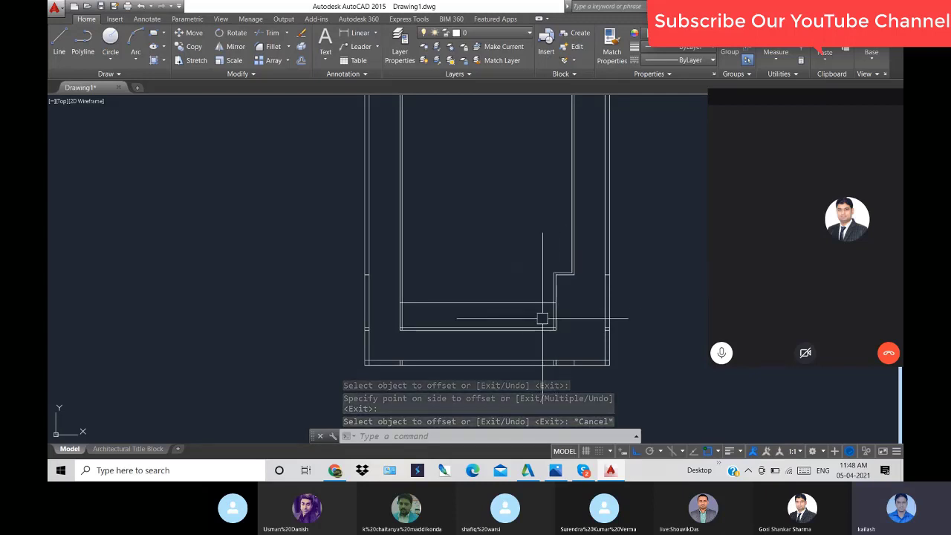
# Offset the inner right wall line 6' to the left.
pyautogui.press('Return')
pyautogui.write("'")
pyautogui.press('Return')
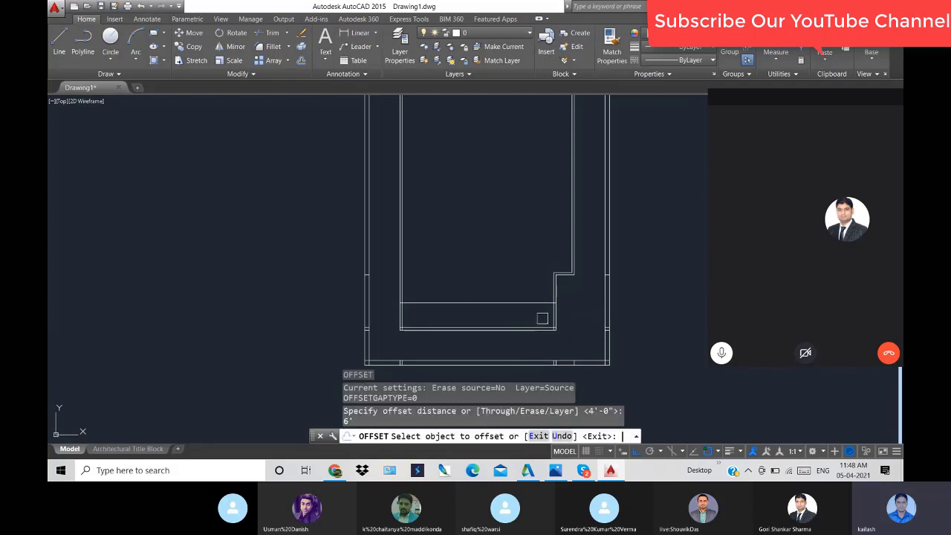
pyautogui.scroll(4, 542, 319)
pyautogui.click(565, 306)
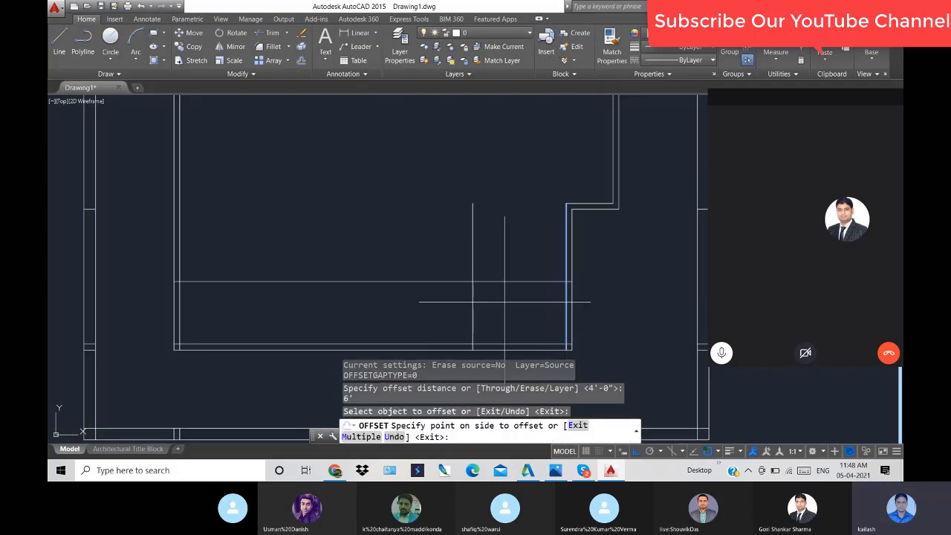
pyautogui.click(506, 305)
pyautogui.press('Escape')
# Trim the top of the new vertical line and the horizontal line left of the partition.
pyautogui.write('tr')
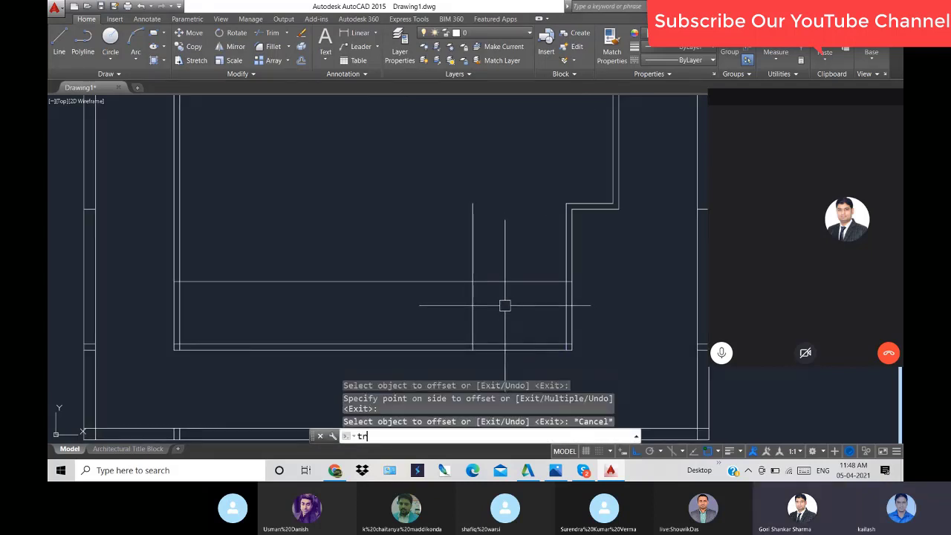
pyautogui.press('Return')
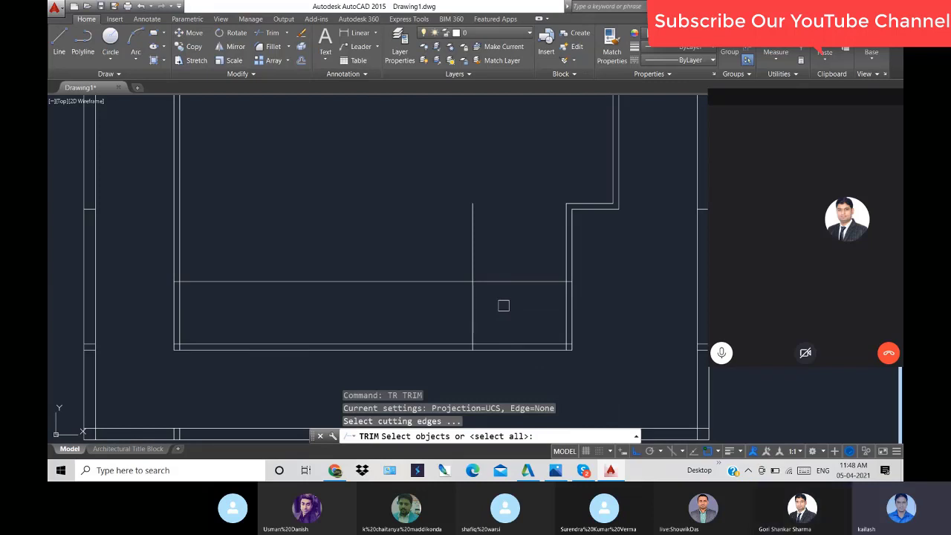
pyautogui.click(476, 249)
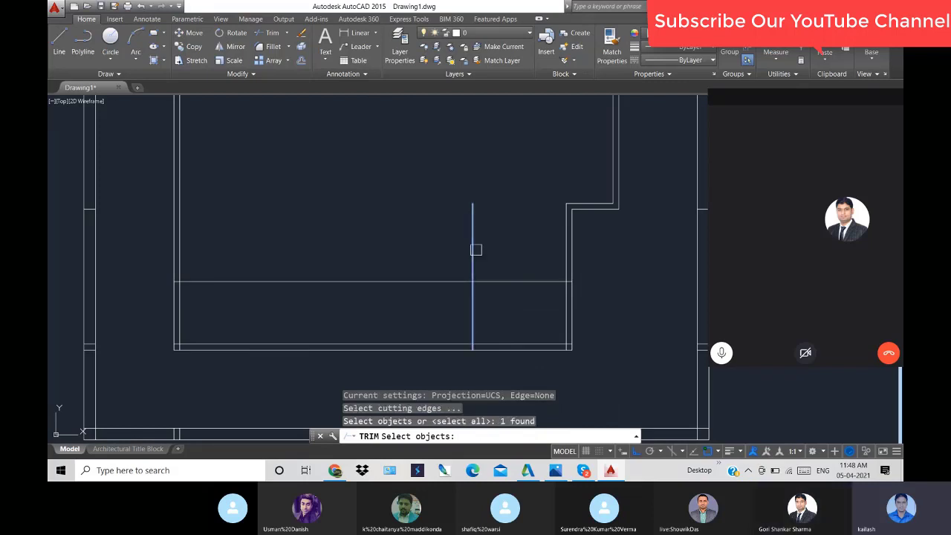
pyautogui.press('Escape')
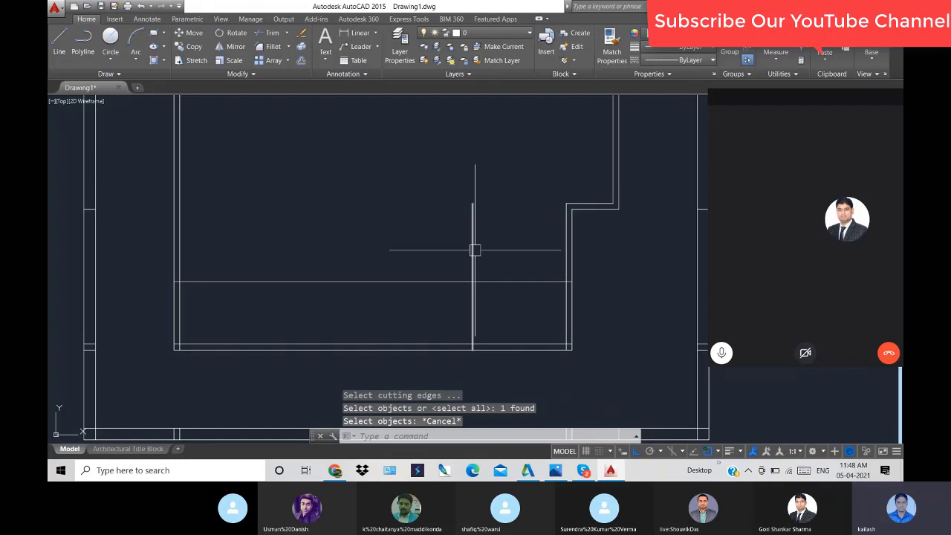
pyautogui.write('tr')
pyautogui.press('Return')
pyautogui.press('Return')
pyautogui.click(473, 245)
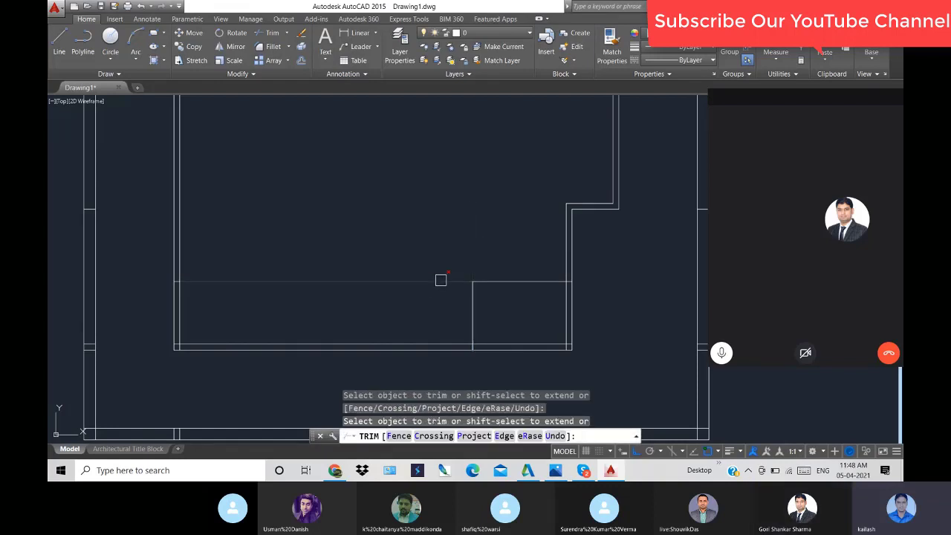
pyautogui.click(440, 280)
pyautogui.press('Escape')
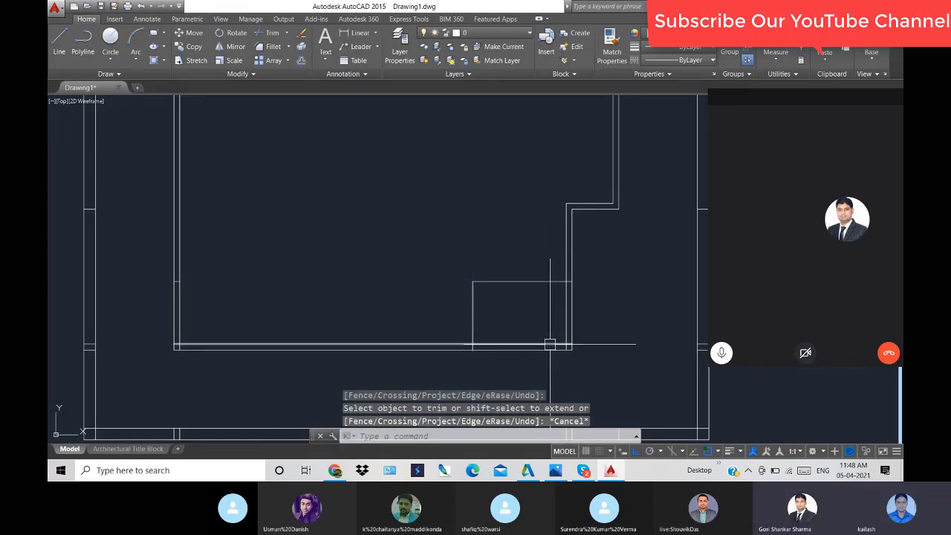
# Trim the bottom wall segment and vertical stub inside the corner room.
pyautogui.write('tr')
pyautogui.press('Return')
pyautogui.press('Return')
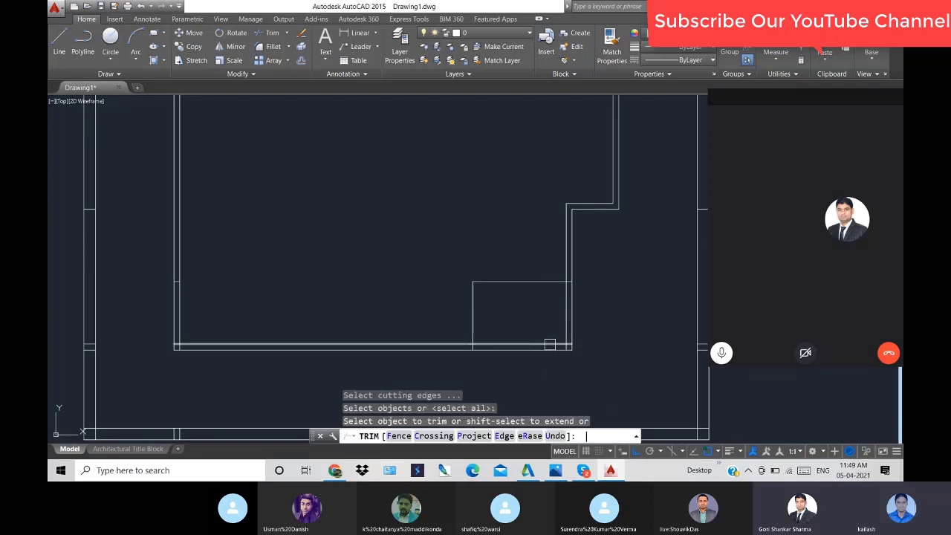
pyautogui.click(551, 370)
pyautogui.click(515, 295)
pyautogui.click(594, 323)
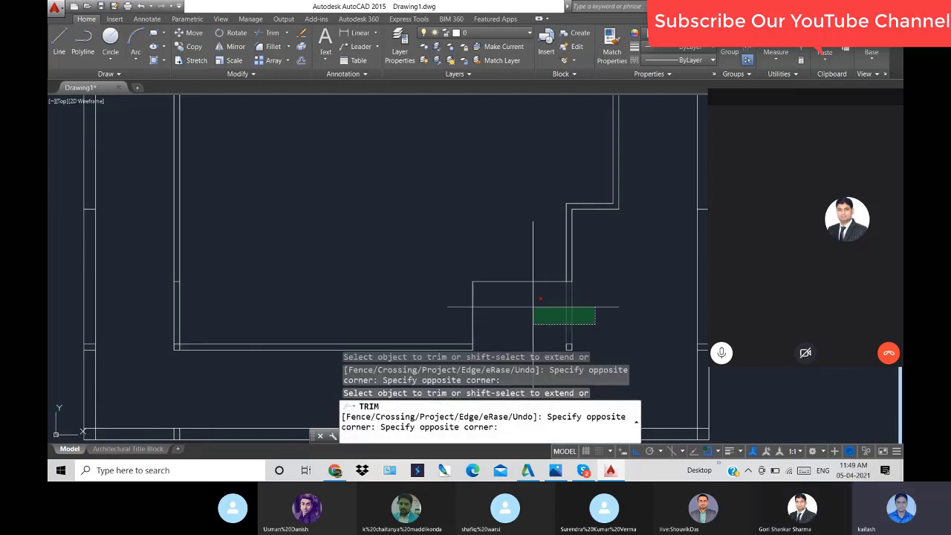
pyautogui.click(533, 307)
pyautogui.press('Escape')
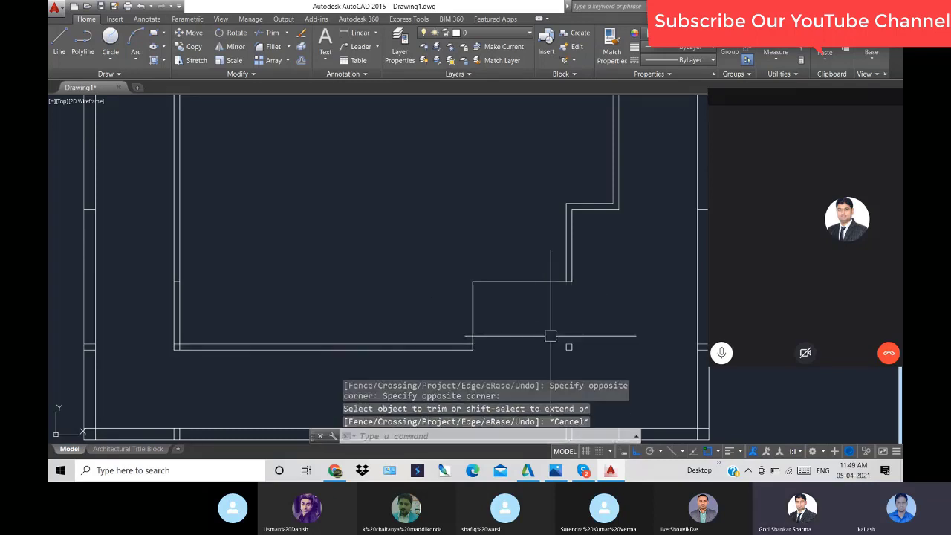
# Erase the four leftover lines in the lower-right corner.
pyautogui.click(570, 347)
pyautogui.click(544, 314)
pyautogui.press('Delete')
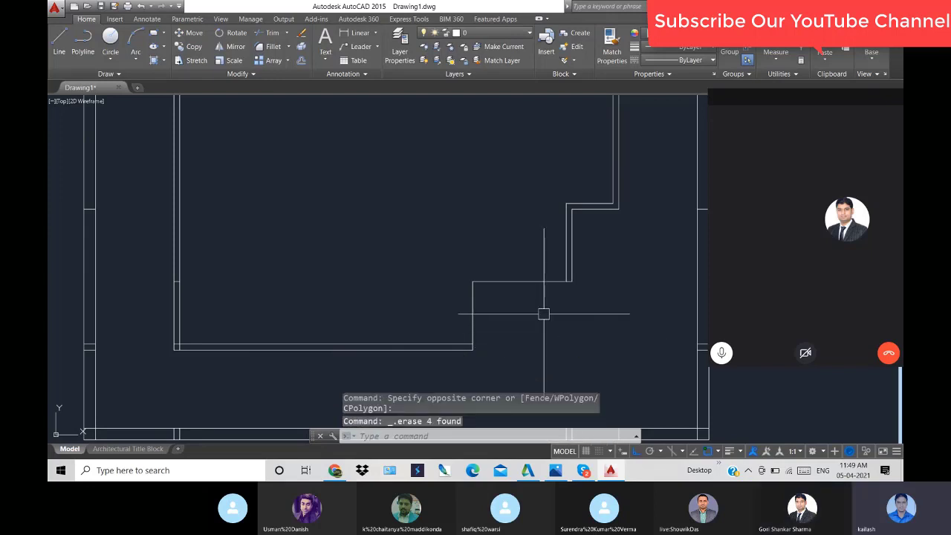
# Draw a vertical wall line down from the partition corner and a horizontal line across the notch.
pyautogui.click(58, 45)
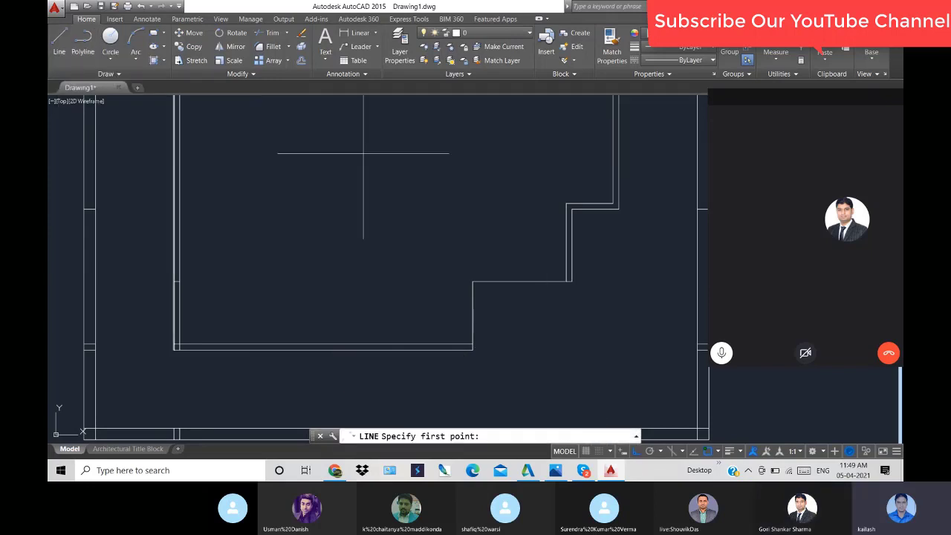
pyautogui.click(571, 281)
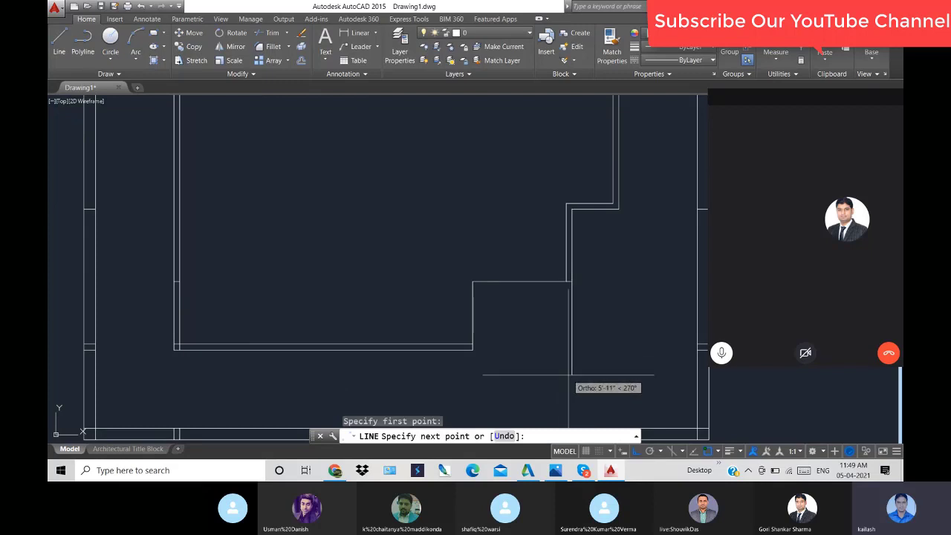
pyautogui.click(572, 372)
pyautogui.press('Return')
pyautogui.press('Return')
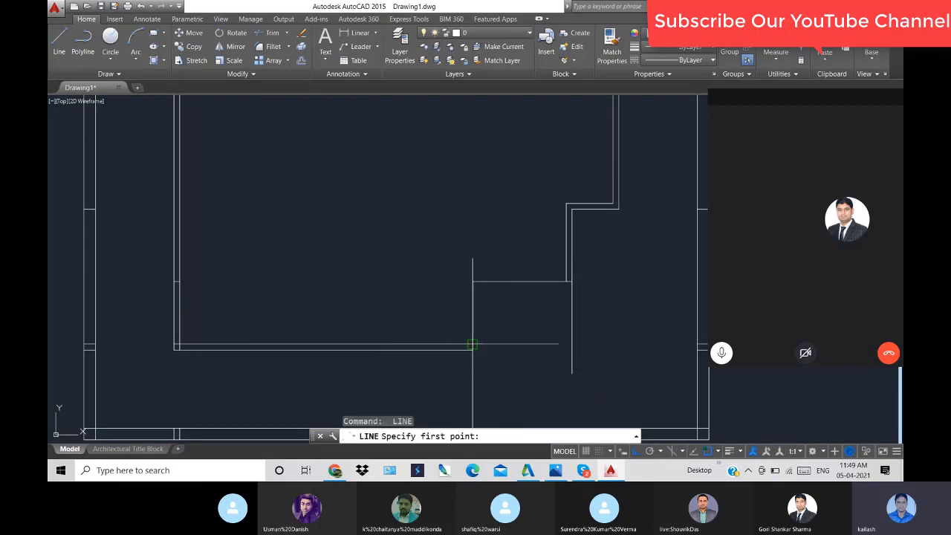
pyautogui.click(473, 350)
pyautogui.click(614, 350)
pyautogui.press('Return')
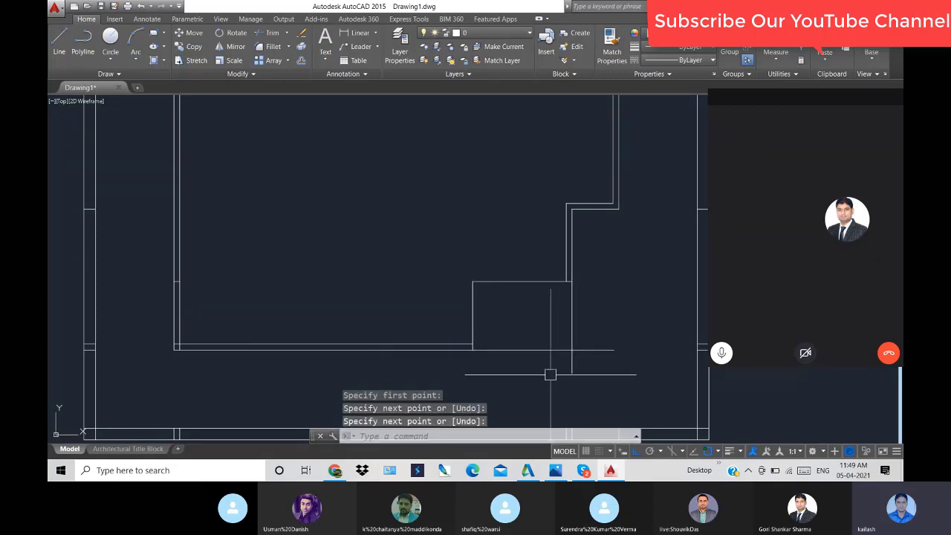
# Trim away the vertical stub below the new horizontal line.
pyautogui.write('t')
pyautogui.press('Return')
pyautogui.press('Return')
pyautogui.click(572, 362)
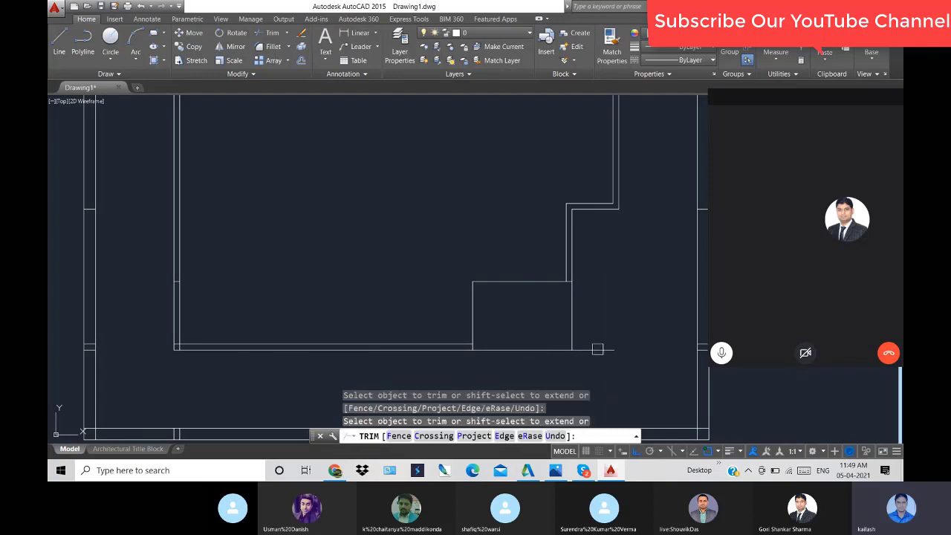
pyautogui.press('Escape')
pyautogui.press('Escape')
pyautogui.press('Escape')
pyautogui.scroll(-4, 600, 342)
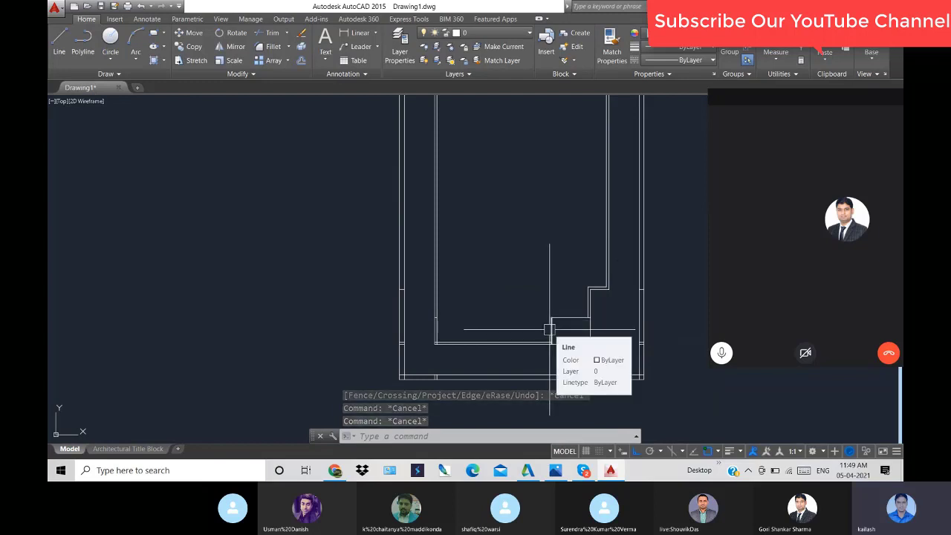
pyautogui.scroll(2, 551, 332)
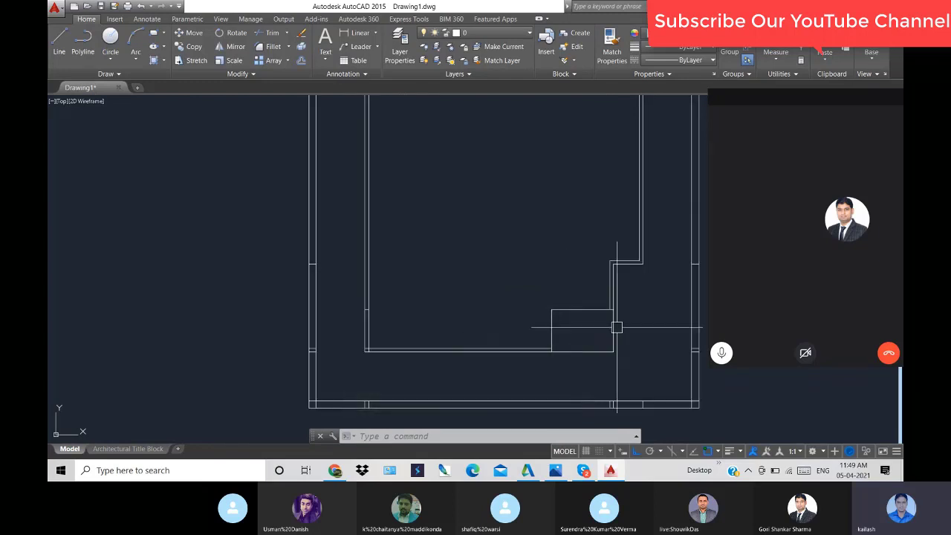
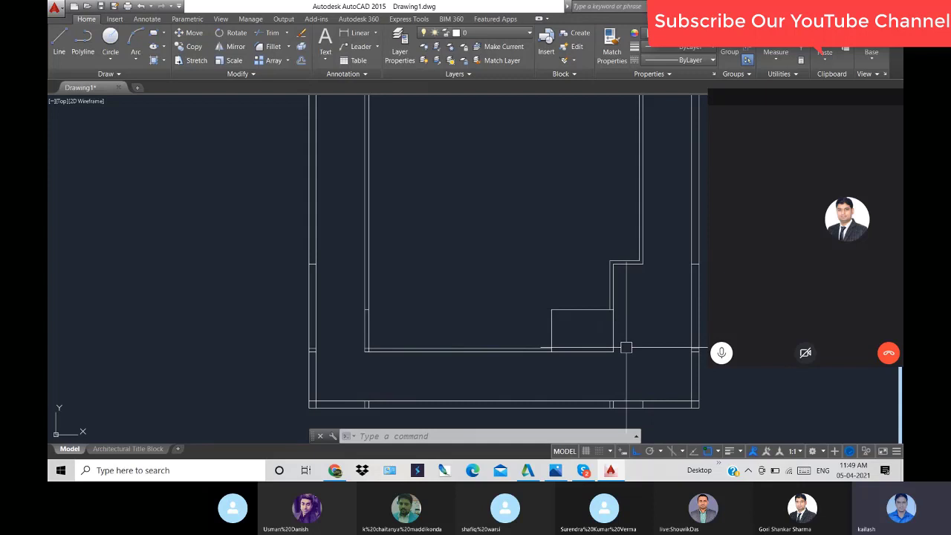
# Draw a 3' line from the room's inner corner along the wall.
pyautogui.scroll(2, 506, 321)
pyautogui.scroll(-2, 507, 322)
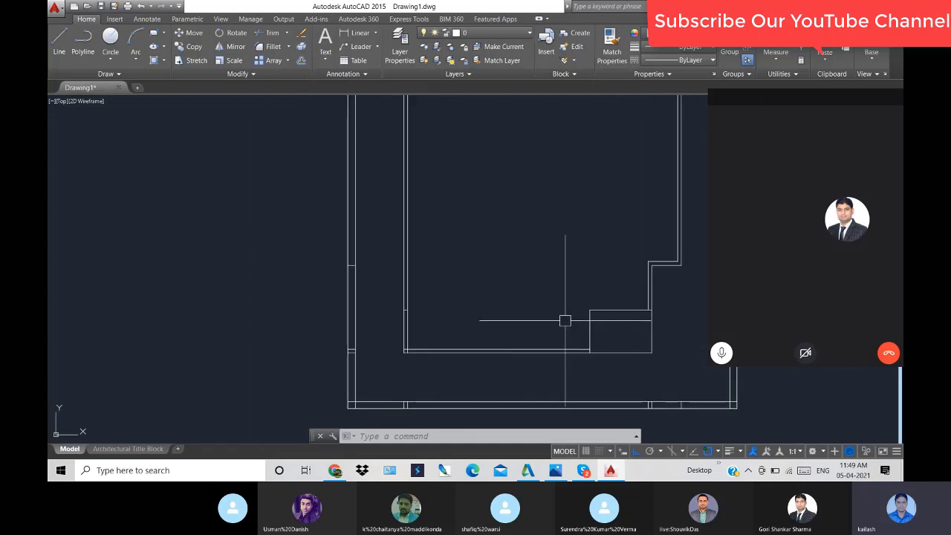
pyautogui.scroll(-2, 567, 322)
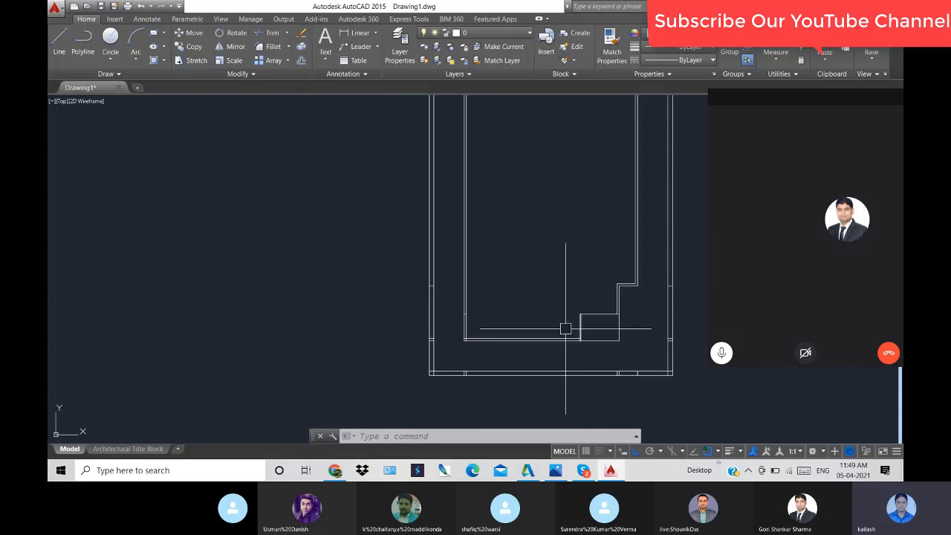
pyautogui.scroll(3, 582, 339)
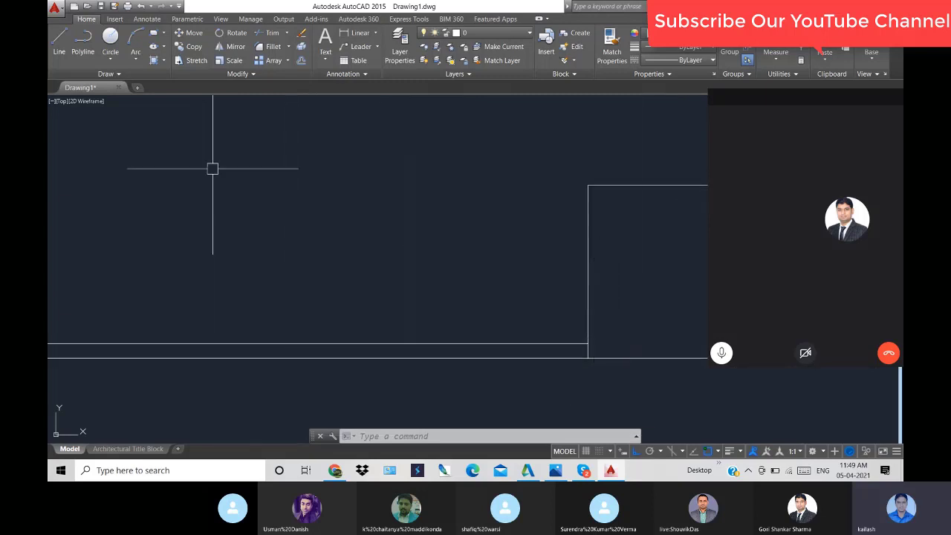
pyautogui.click(57, 38)
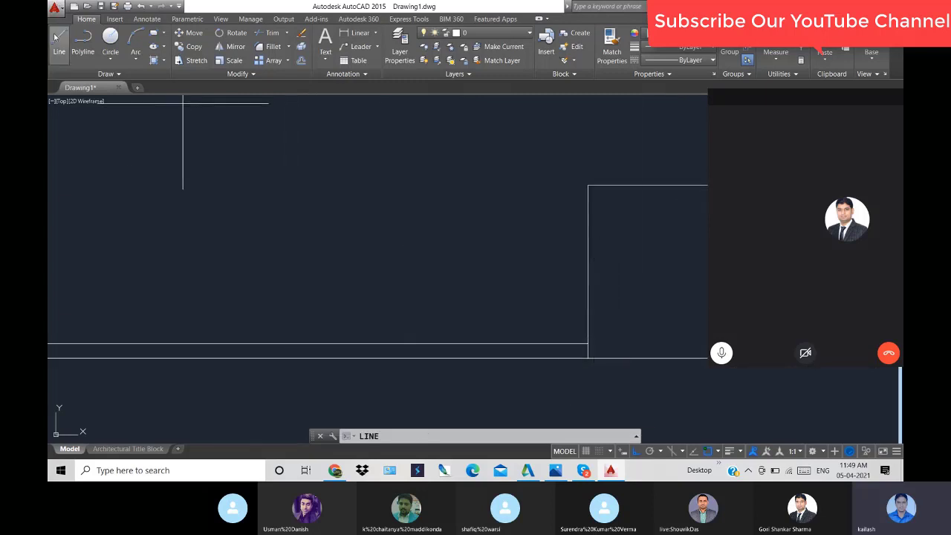
pyautogui.click(588, 344)
pyautogui.write("3'")
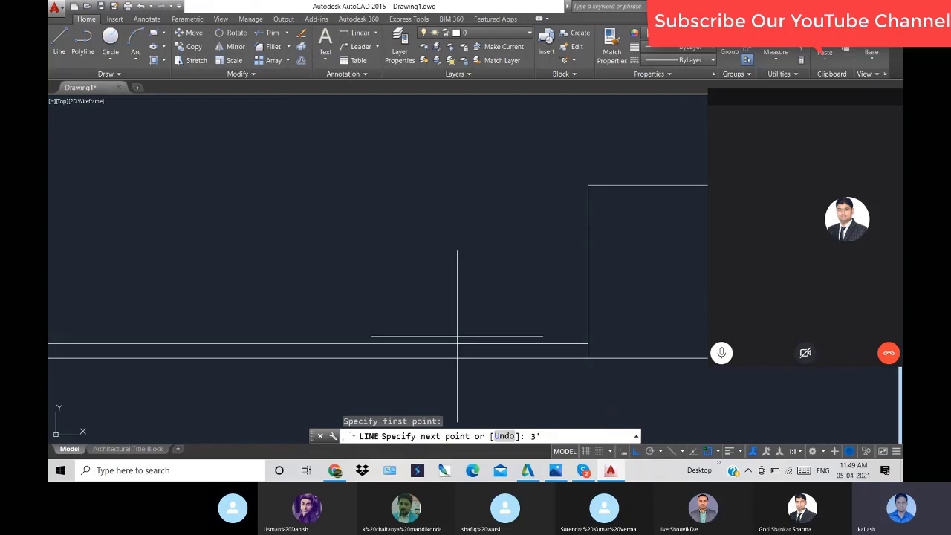
pyautogui.press('Return')
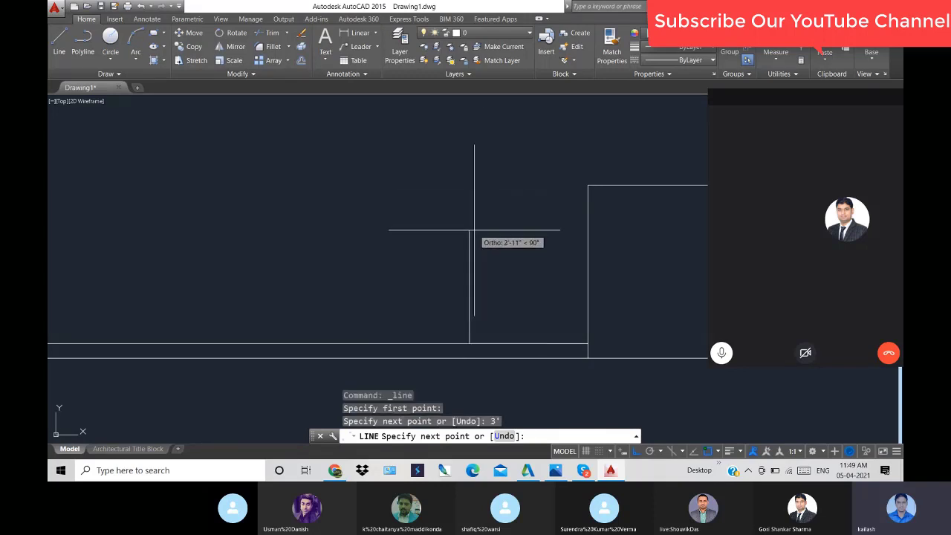
pyautogui.press('Return')
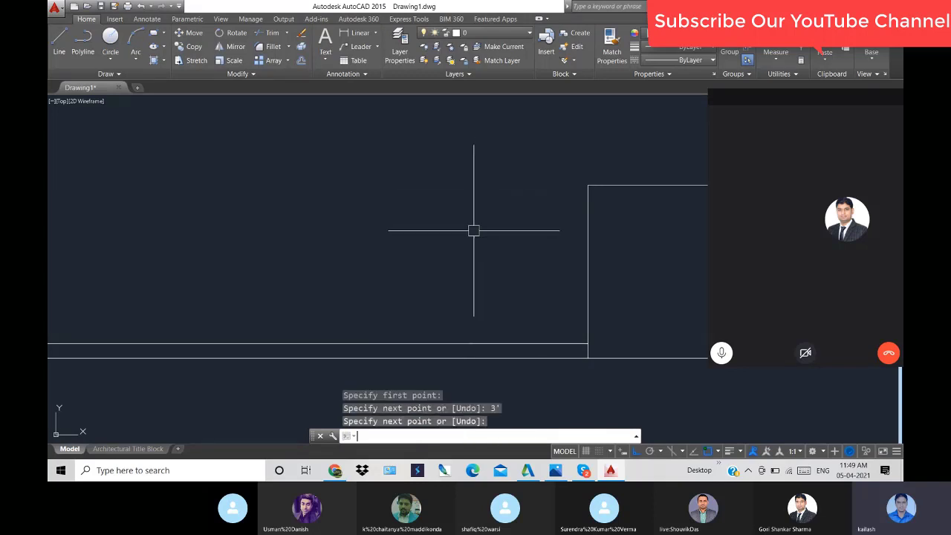
# Draw a second 3' line starting from the same inner corner.
pyautogui.write('l')
pyautogui.press('Return')
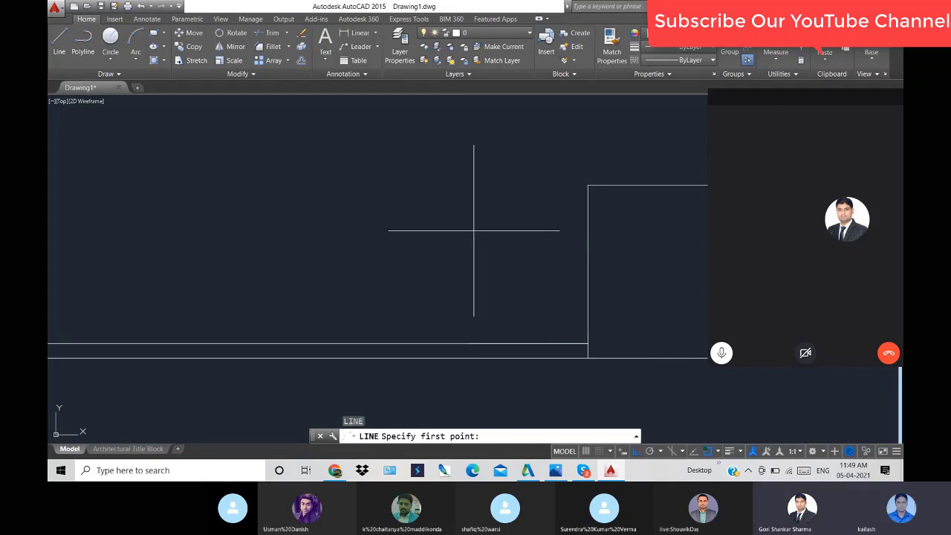
pyautogui.click(588, 344)
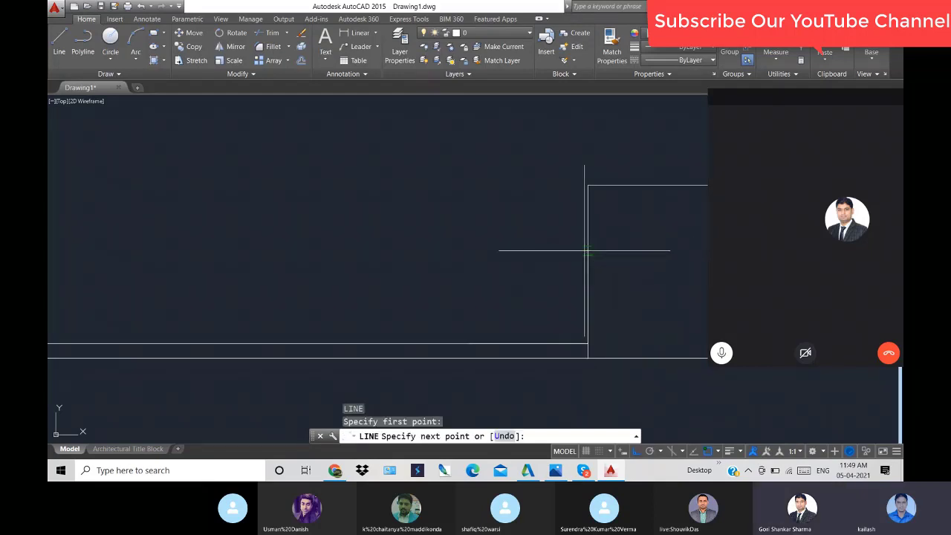
pyautogui.write("3'")
pyautogui.press('Return')
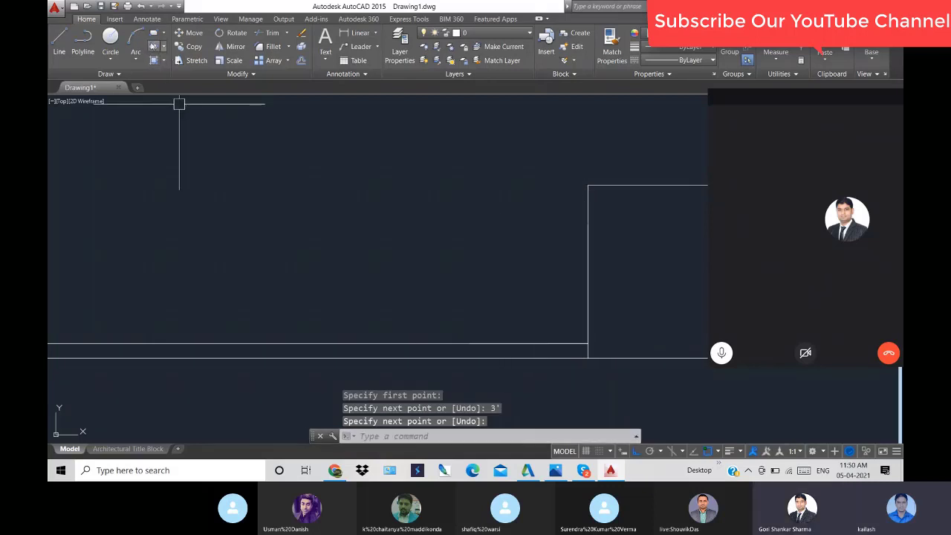
# Offset the door line 3 units upward to form the door leaf.
pyautogui.write('o')
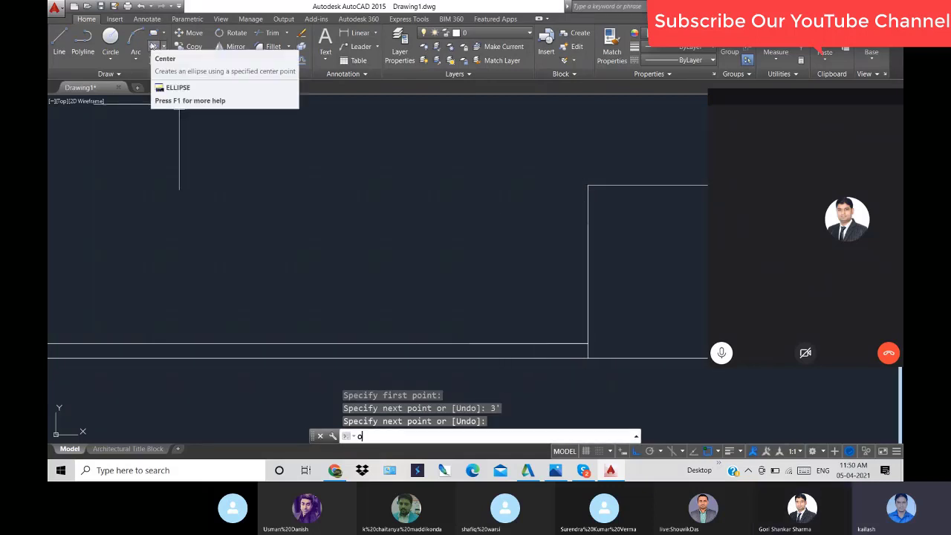
pyautogui.press('Return')
pyautogui.write('3')
pyautogui.press('Return')
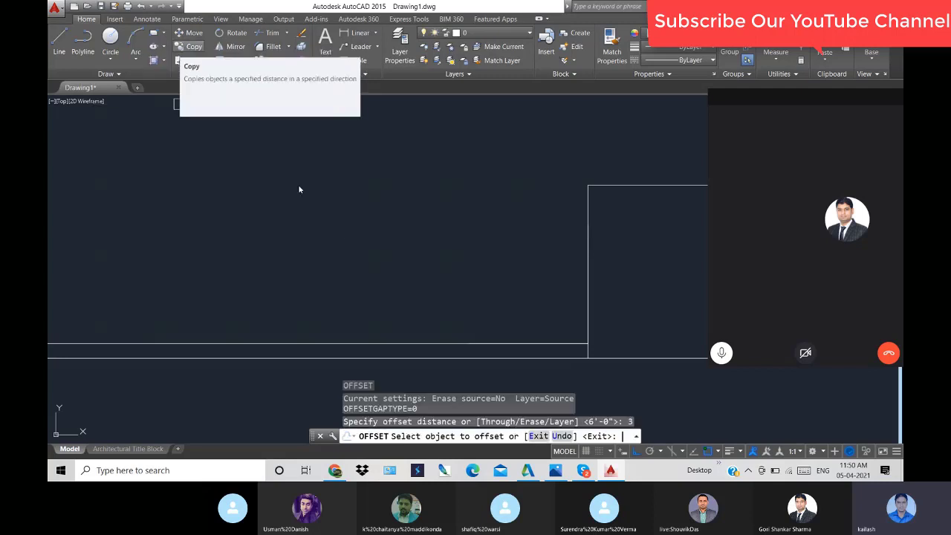
pyautogui.click(511, 341)
pyautogui.click(498, 289)
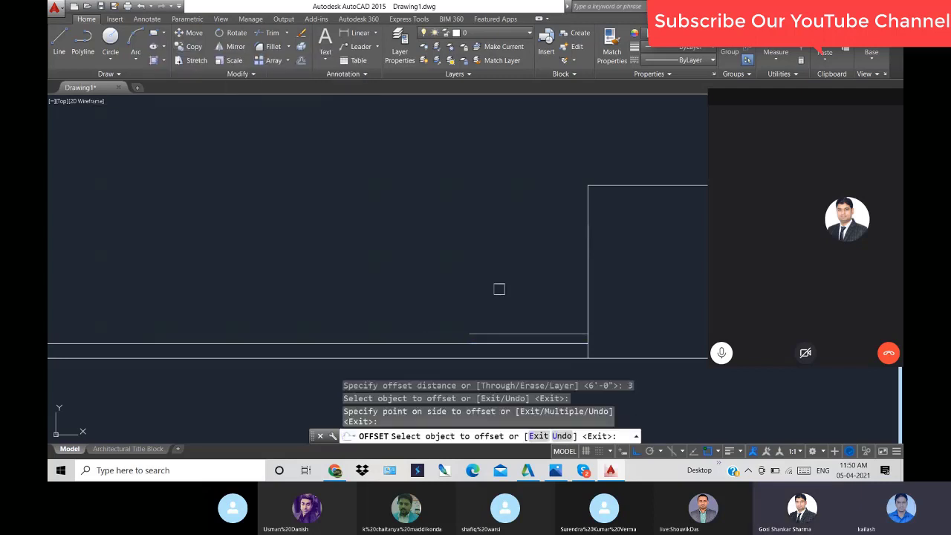
pyautogui.press('Escape')
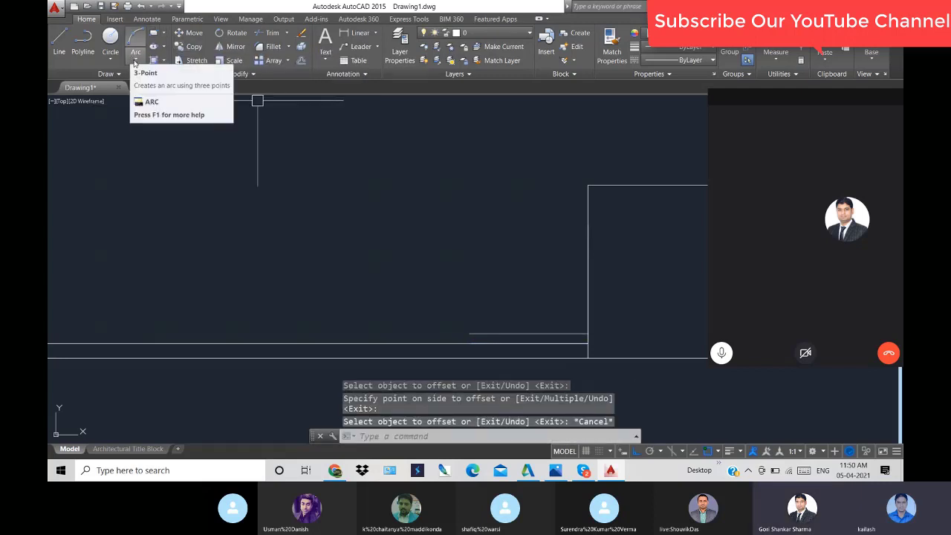
# Draw the start-end-direction swing arc from the leaf end to the wall line.
pyautogui.click(135, 59)
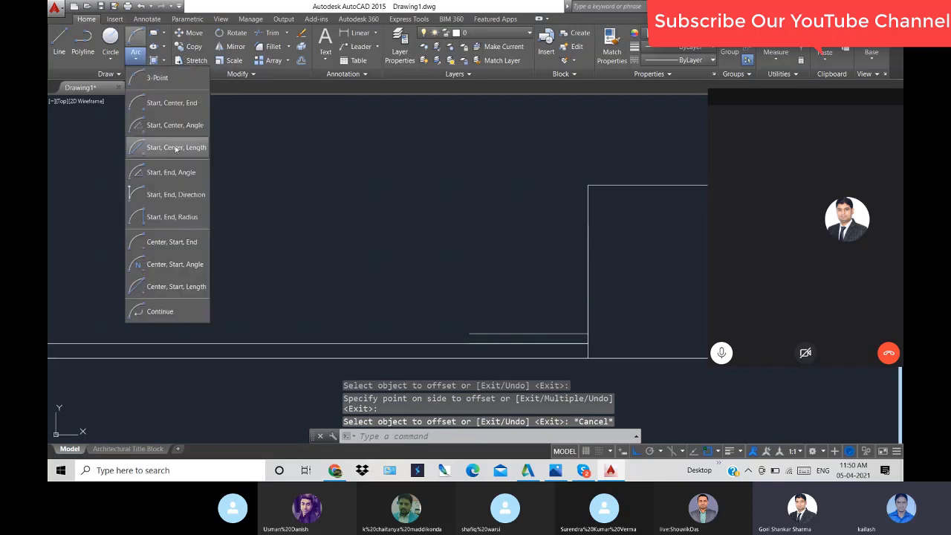
pyautogui.click(176, 194)
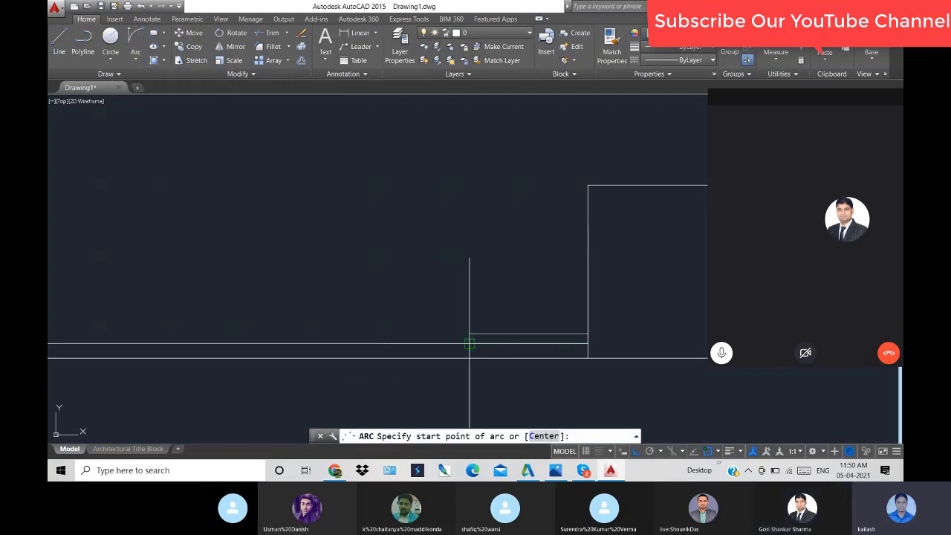
pyautogui.click(469, 344)
pyautogui.click(588, 224)
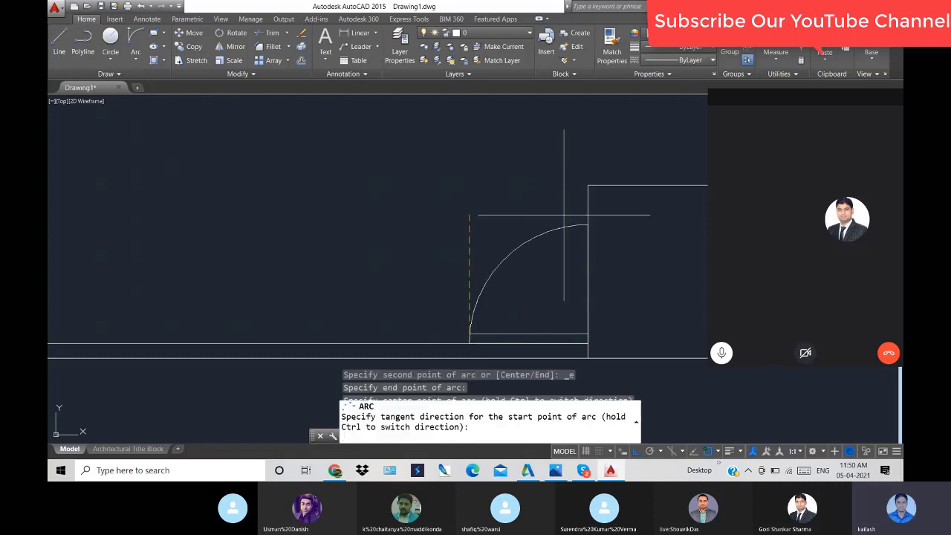
pyautogui.press('Escape')
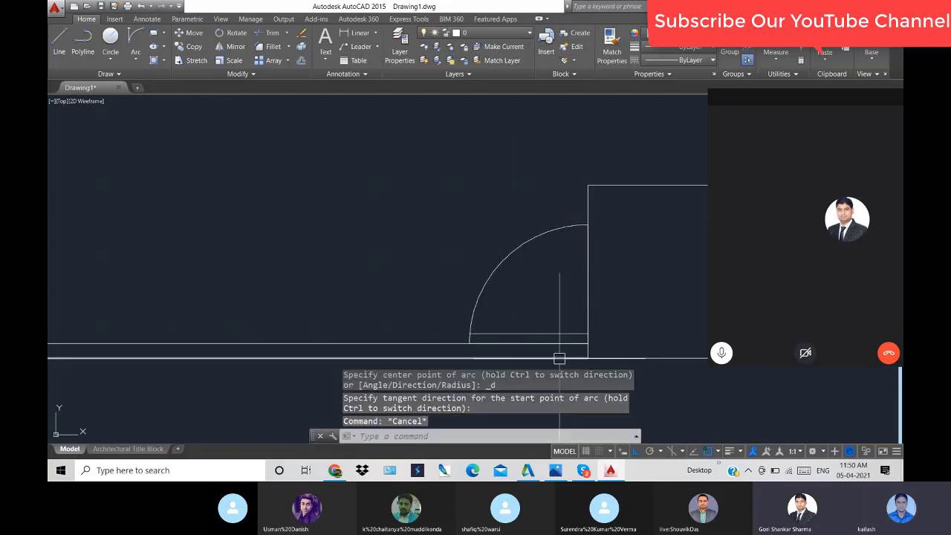
# Trim away the wall line segments inside the door swing.
pyautogui.write('tr')
pyautogui.press('Return')
pyautogui.press('Return')
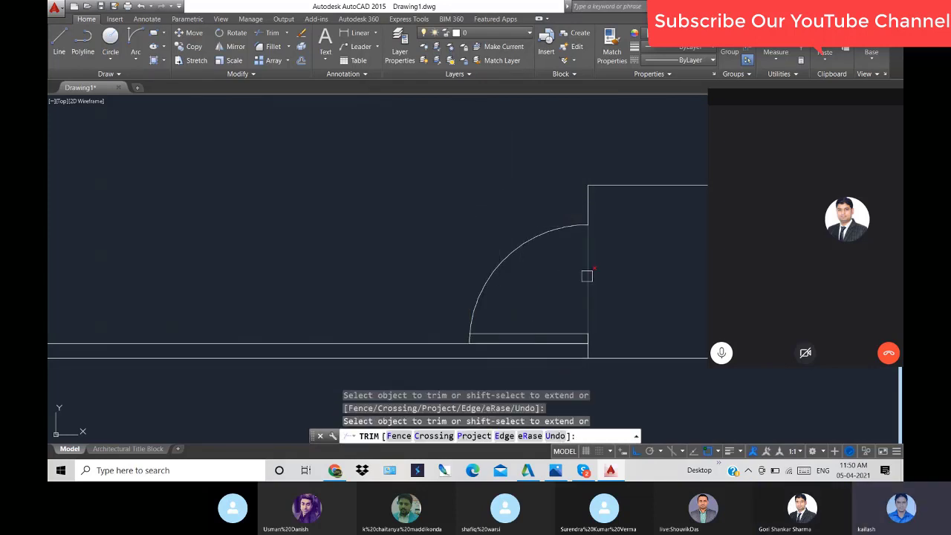
pyautogui.click(587, 276)
pyautogui.scroll(3, 518, 310)
pyautogui.scroll(2, 513, 319)
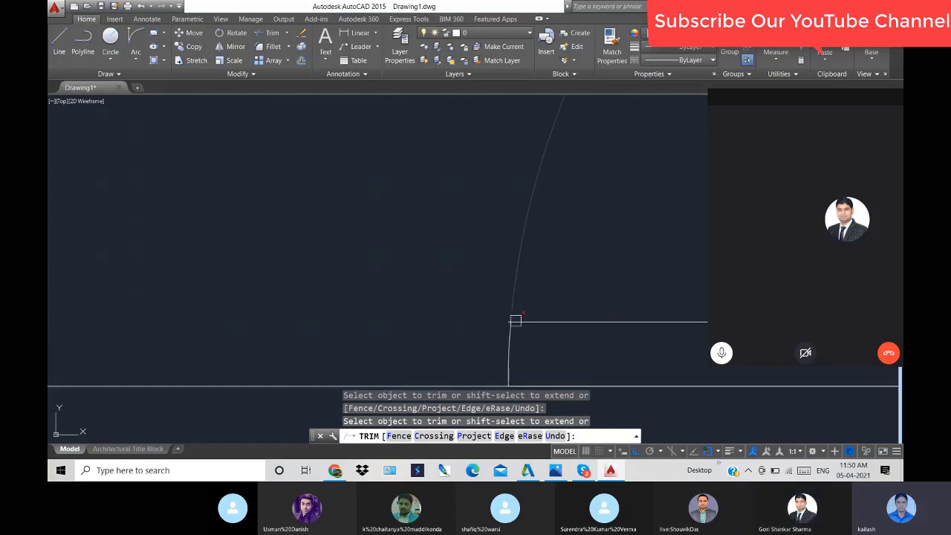
pyautogui.scroll(1, 501, 319)
pyautogui.scroll(-1, 496, 331)
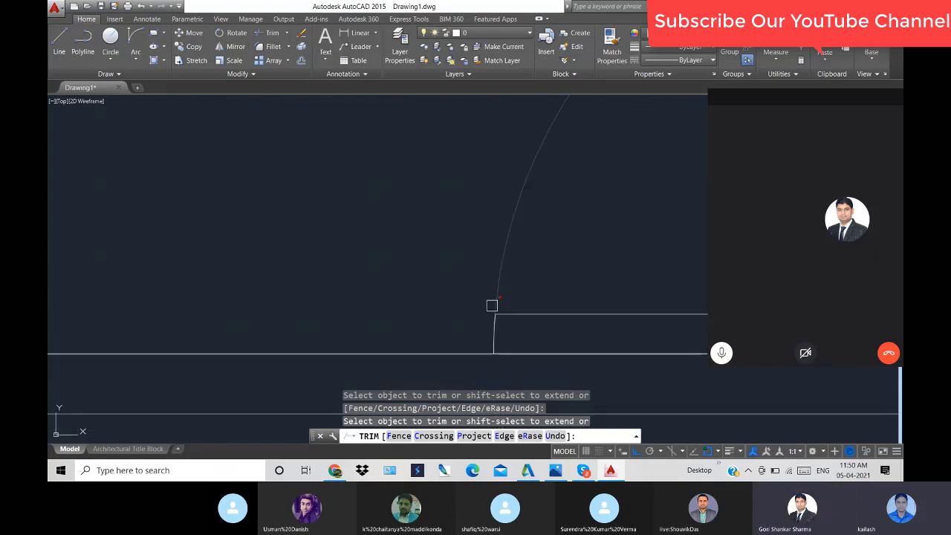
pyautogui.scroll(-2, 490, 304)
pyautogui.click(588, 315)
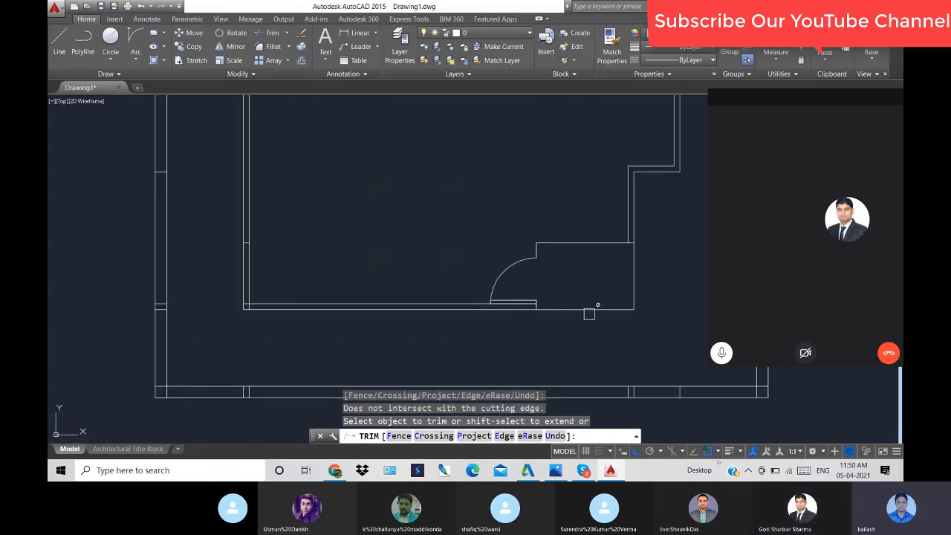
pyautogui.press('Escape')
pyautogui.press('Escape')
pyautogui.press('Escape')
# Start a circle centred at the door corner, then cancel it.
pyautogui.click(112, 37)
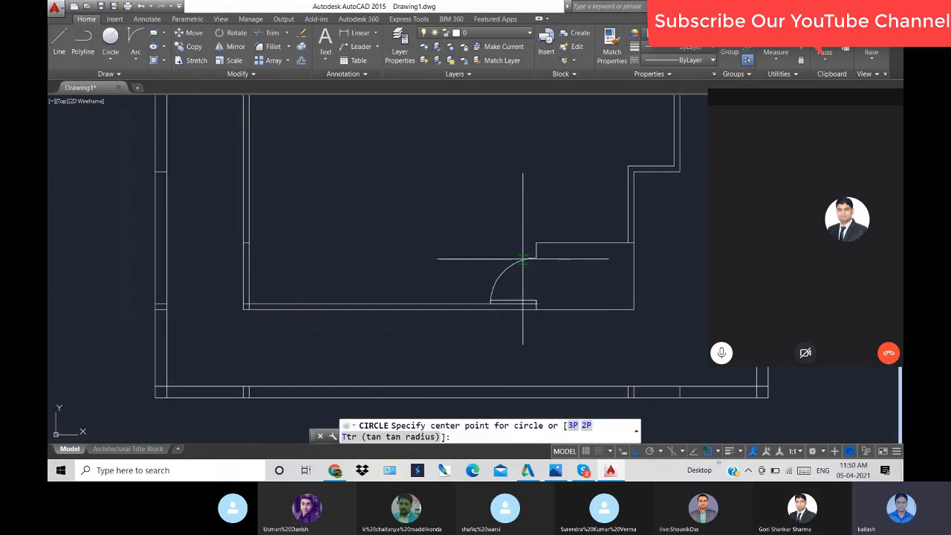
pyautogui.scroll(3, 530, 308)
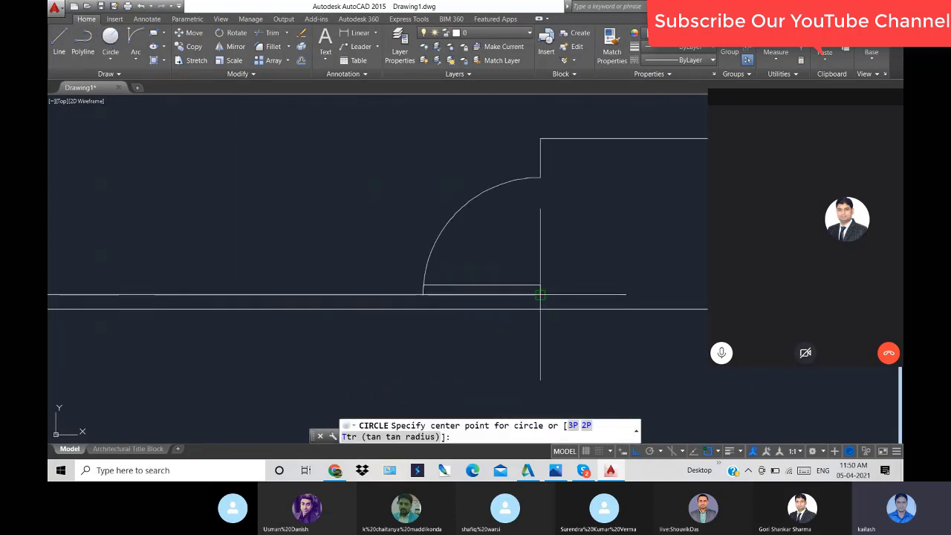
pyautogui.click(540, 295)
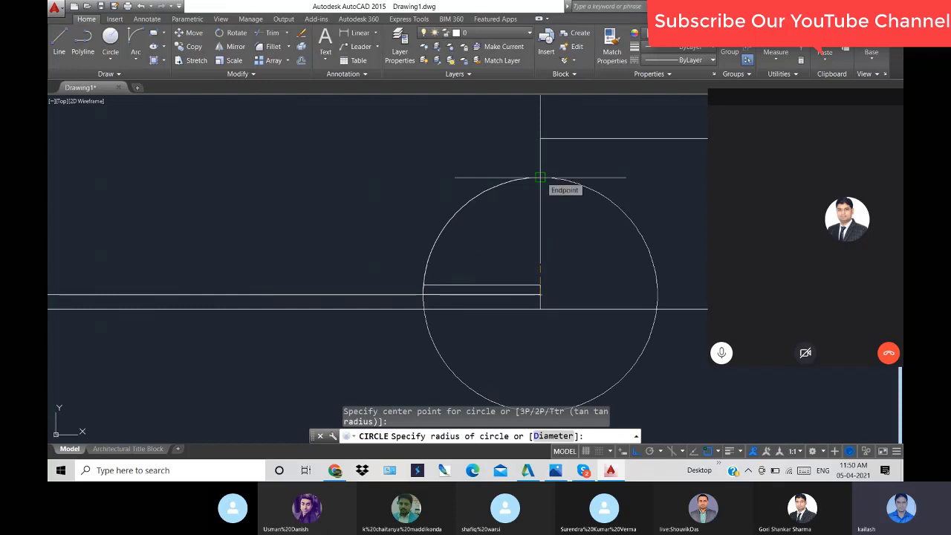
pyautogui.press('Escape')
# Copy the door leaf and swing arc to a new spot nearby.
pyautogui.scroll(-4, 490, 260)
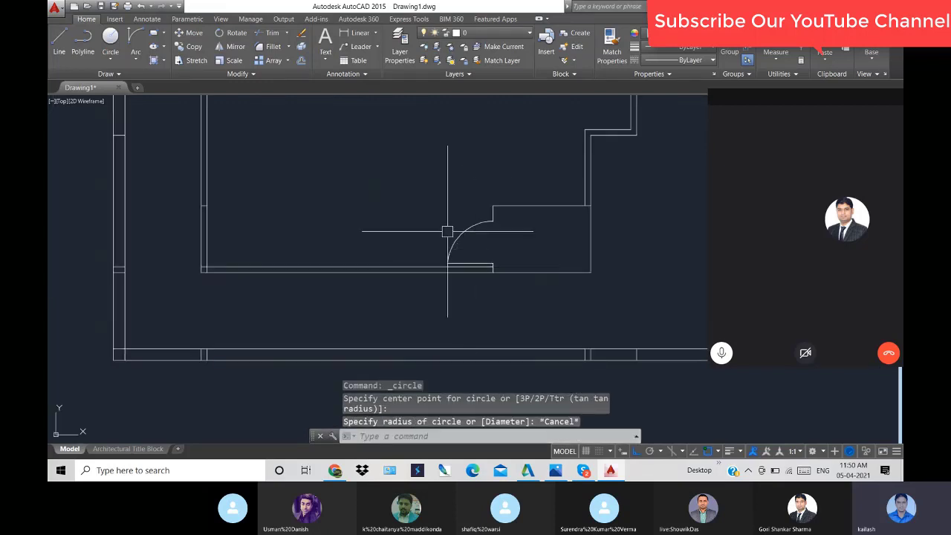
pyautogui.click(414, 193)
pyautogui.click(504, 286)
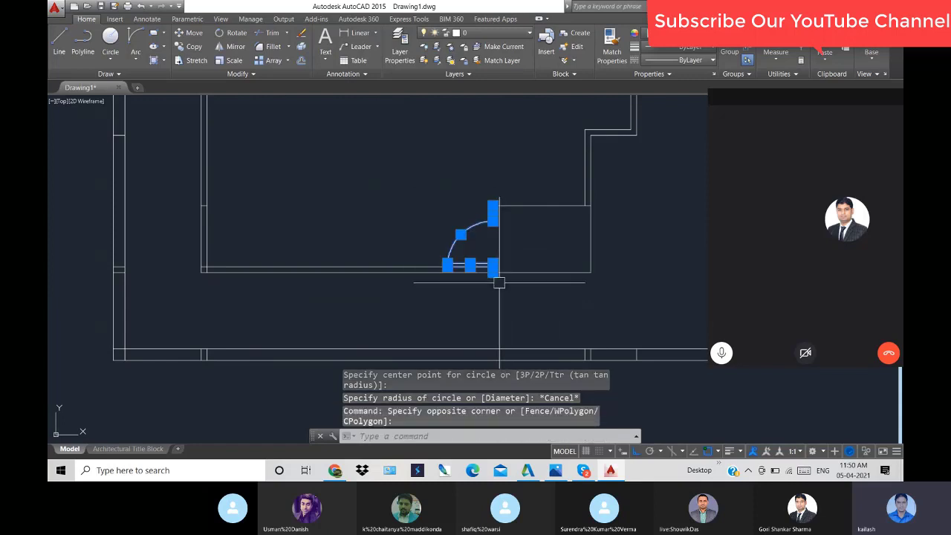
pyautogui.write('co')
pyautogui.press('Return')
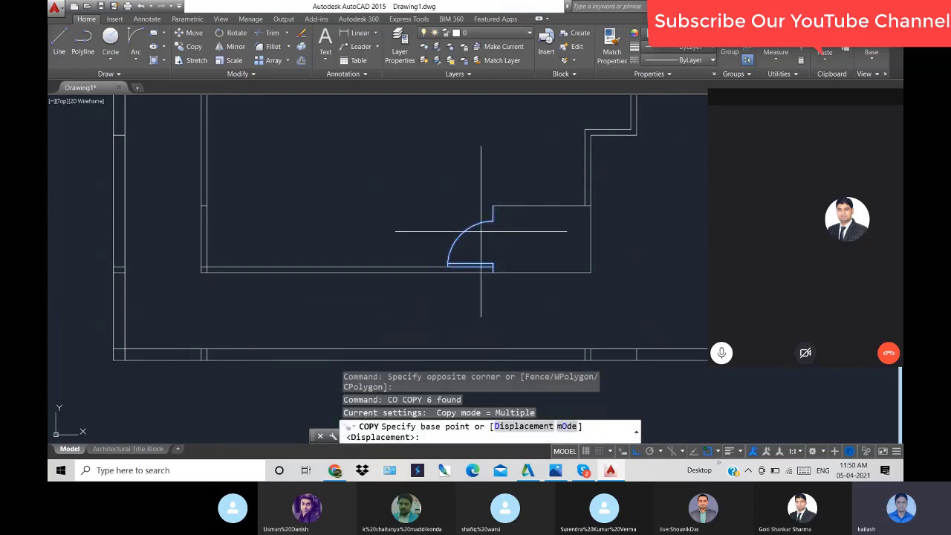
pyautogui.click(499, 274)
pyautogui.scroll(-4, 480, 290)
pyautogui.scroll(-3, 481, 307)
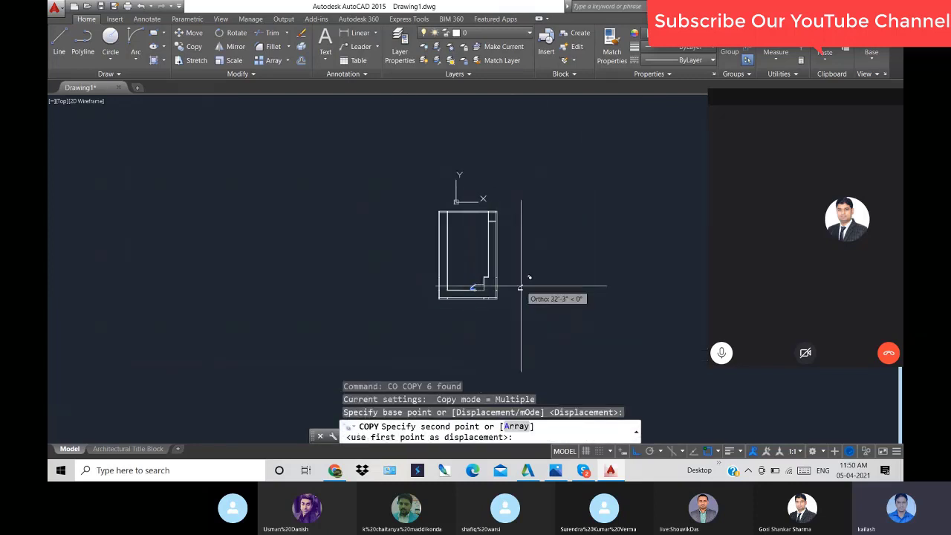
pyautogui.click(520, 289)
pyautogui.scroll(3, 521, 296)
pyautogui.press('Escape')
pyautogui.scroll(2, 525, 250)
pyautogui.scroll(3, 525, 250)
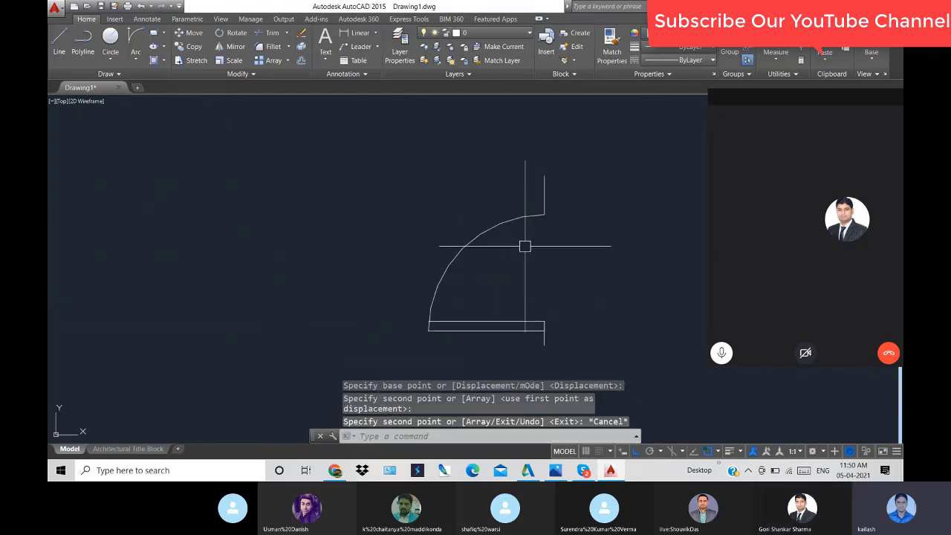
# Erase the stray vertical line at the door and trim the stub below the leaf.
pyautogui.click(544, 195)
pyautogui.press('Delete')
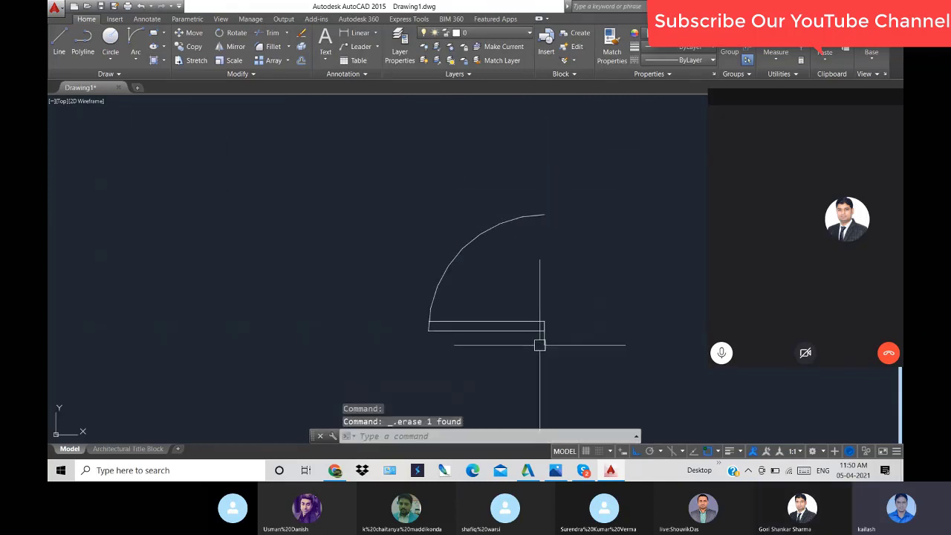
pyautogui.write('tr')
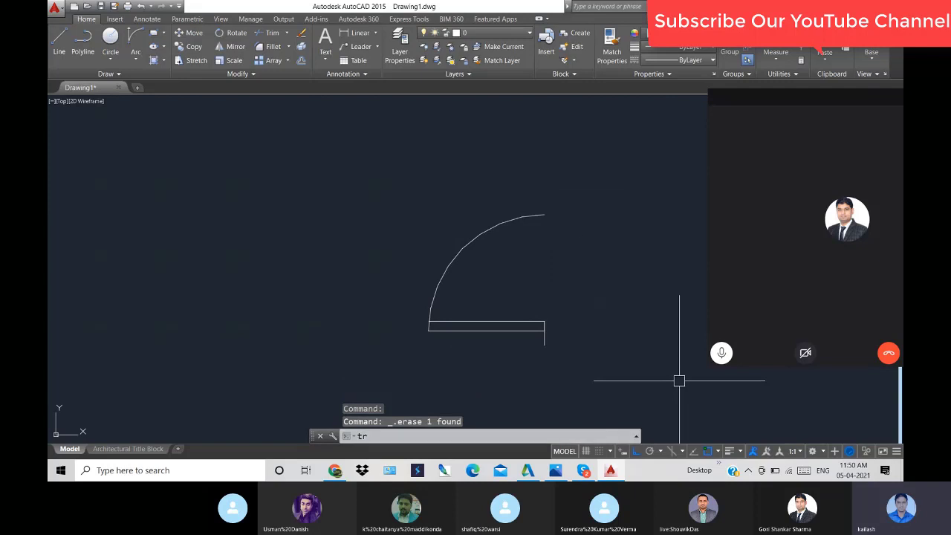
pyautogui.press('Return')
pyautogui.press('Return')
pyautogui.click(545, 341)
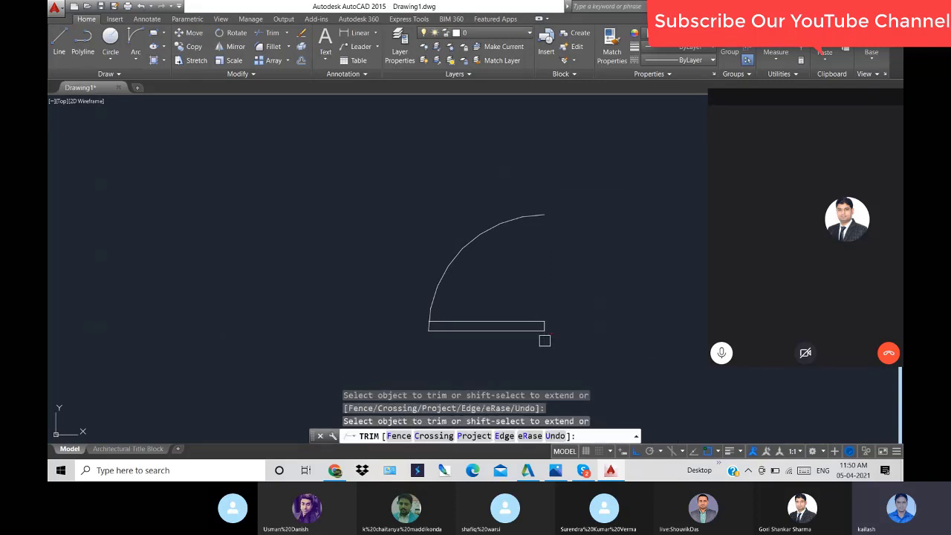
pyautogui.press('Escape')
# Define block D1 from the door arc and leaf, based at the leaf's corner.
pyautogui.write('b')
pyautogui.press('Return')
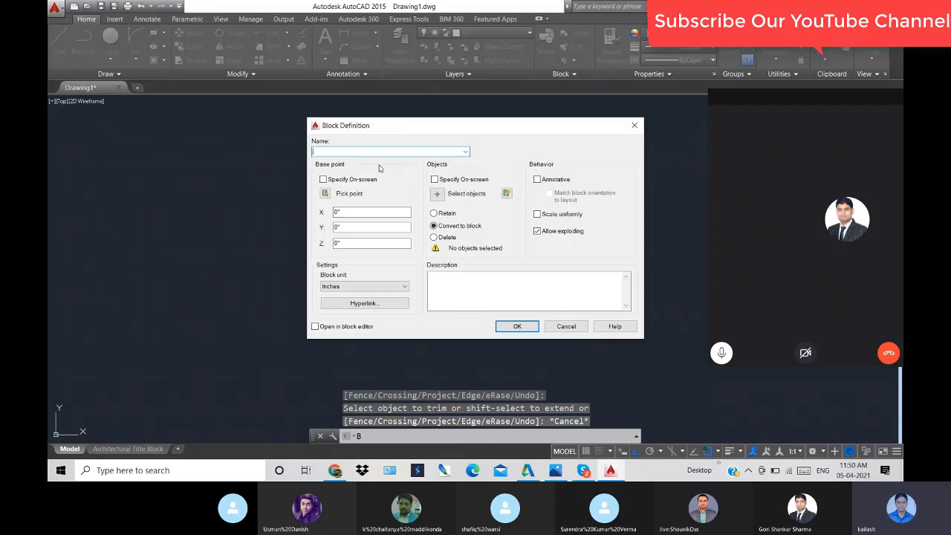
pyautogui.write('D1')
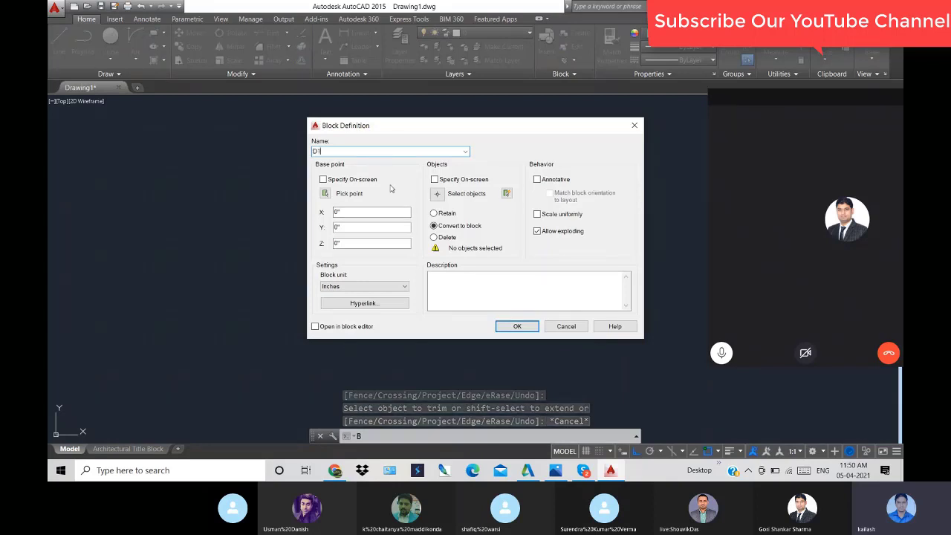
pyautogui.click(440, 195)
pyautogui.click(577, 346)
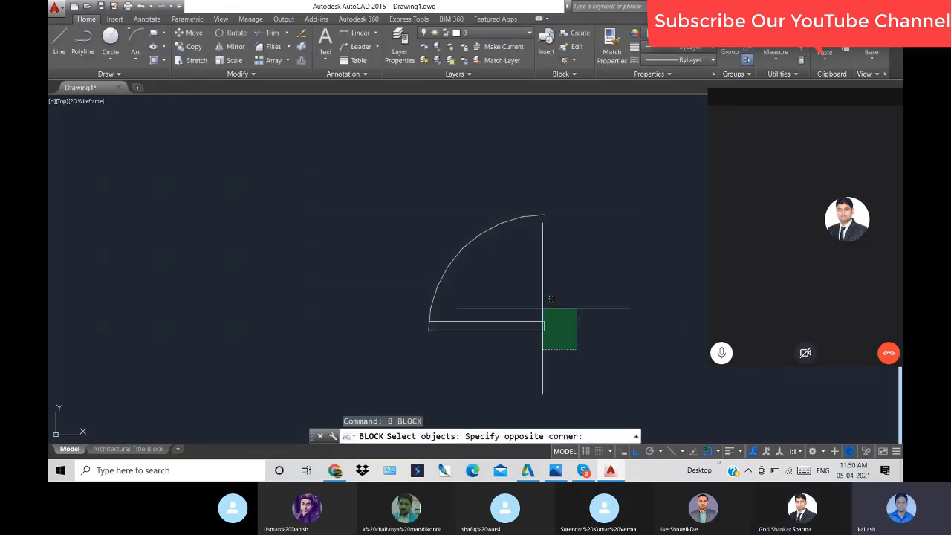
pyautogui.click(375, 142)
pyautogui.press('Return')
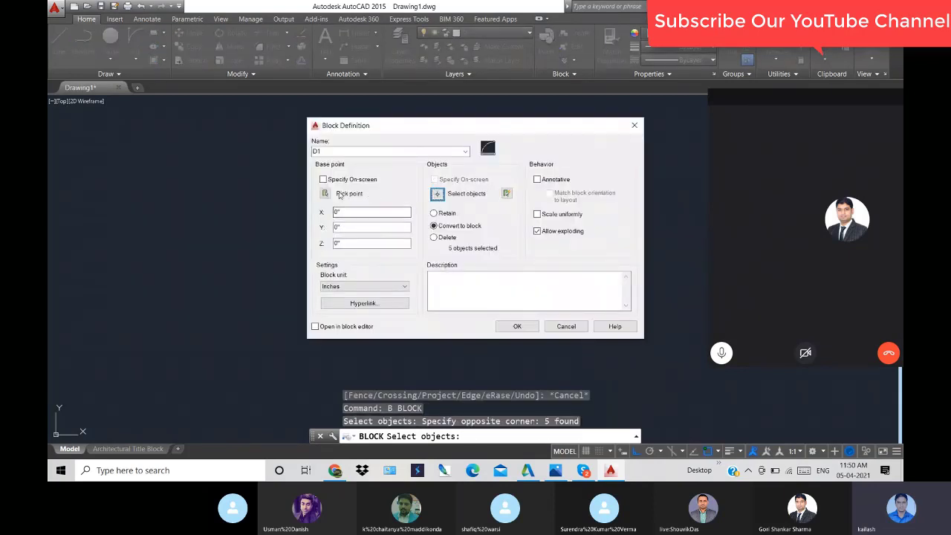
pyautogui.click(324, 194)
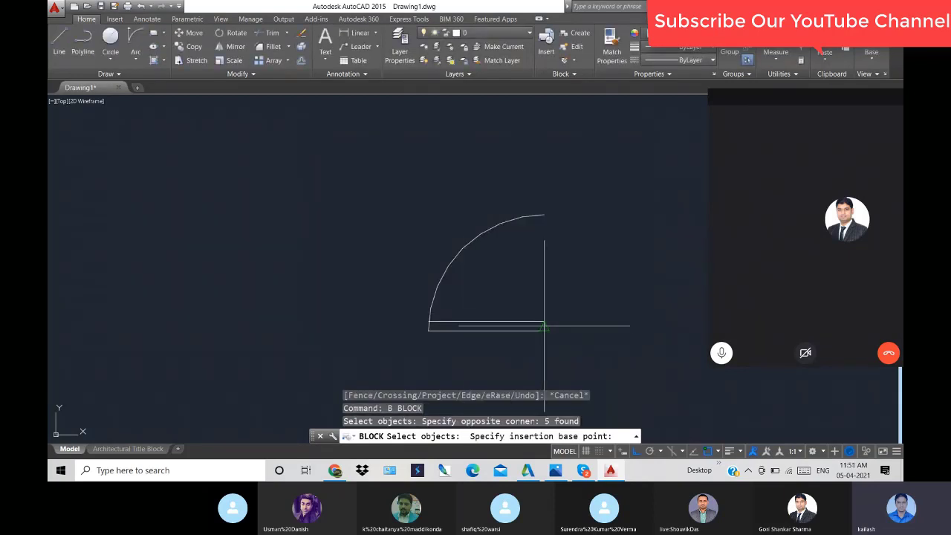
pyautogui.click(545, 330)
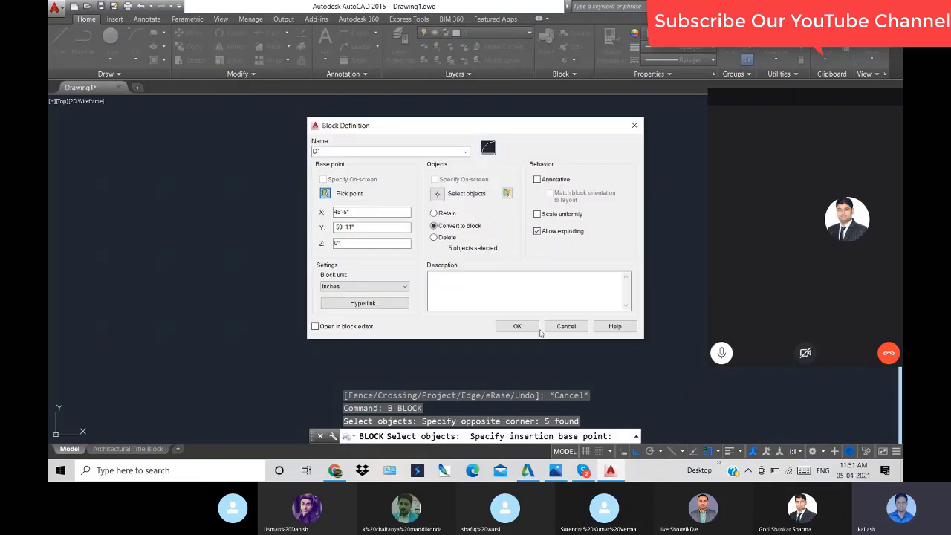
pyautogui.click(523, 330)
pyautogui.scroll(-3, 456, 270)
pyautogui.scroll(-2, 365, 293)
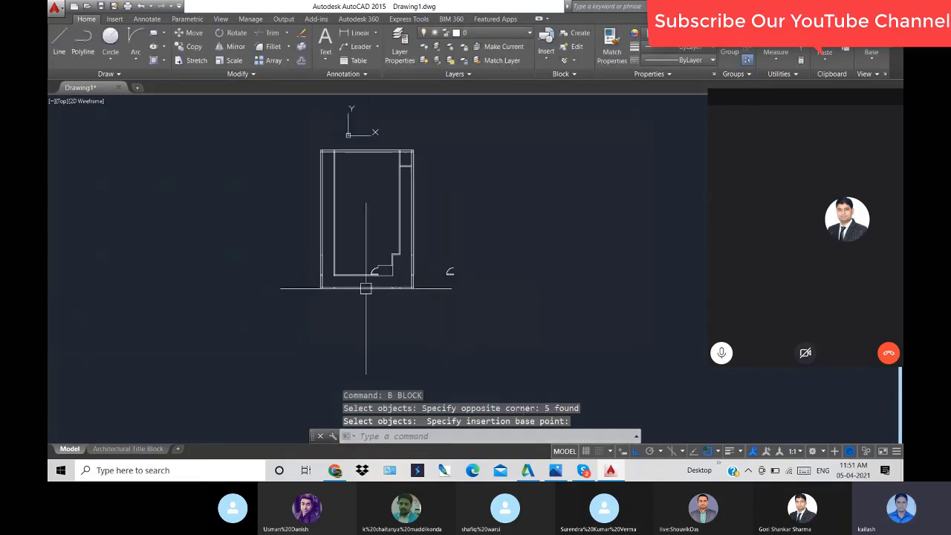
pyautogui.scroll(3, 350, 267)
pyautogui.scroll(3, 350, 267)
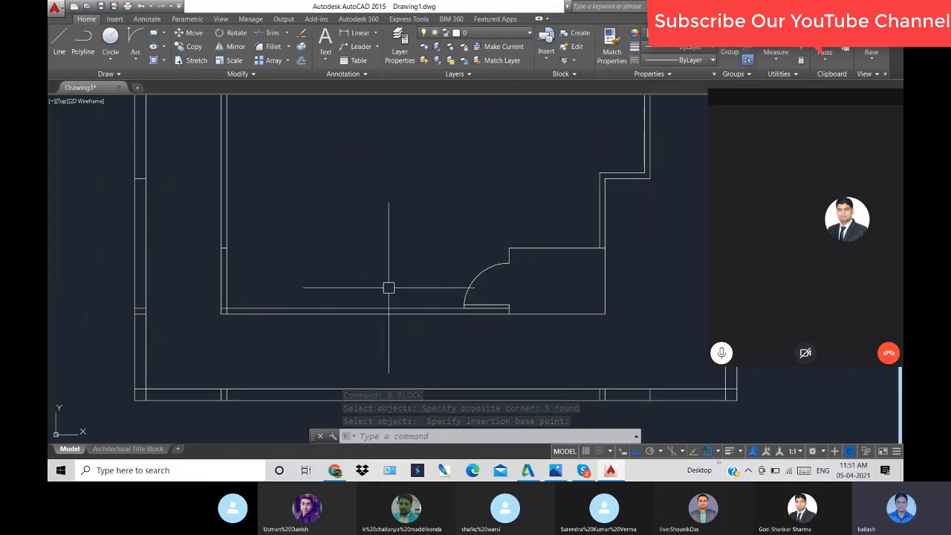
pyautogui.scroll(-2, 389, 288)
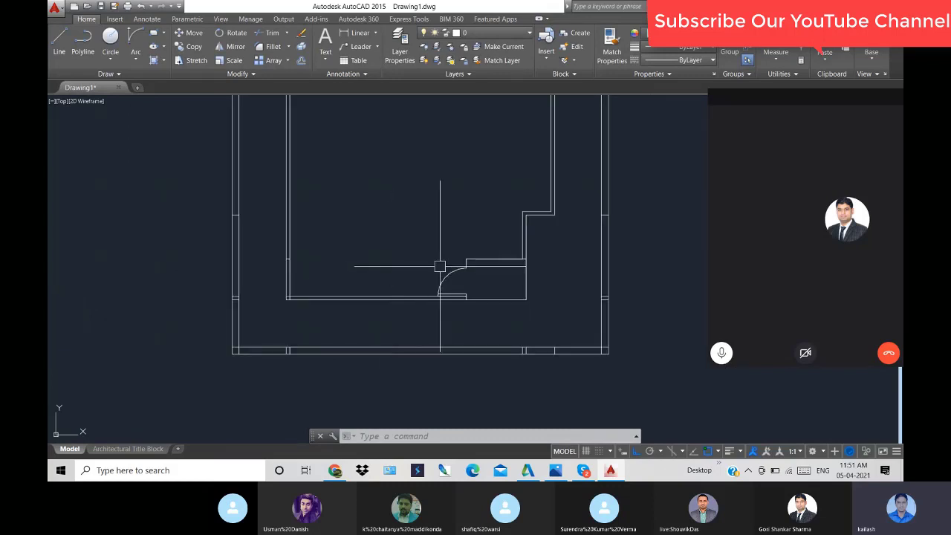
pyautogui.scroll(-2, 471, 272)
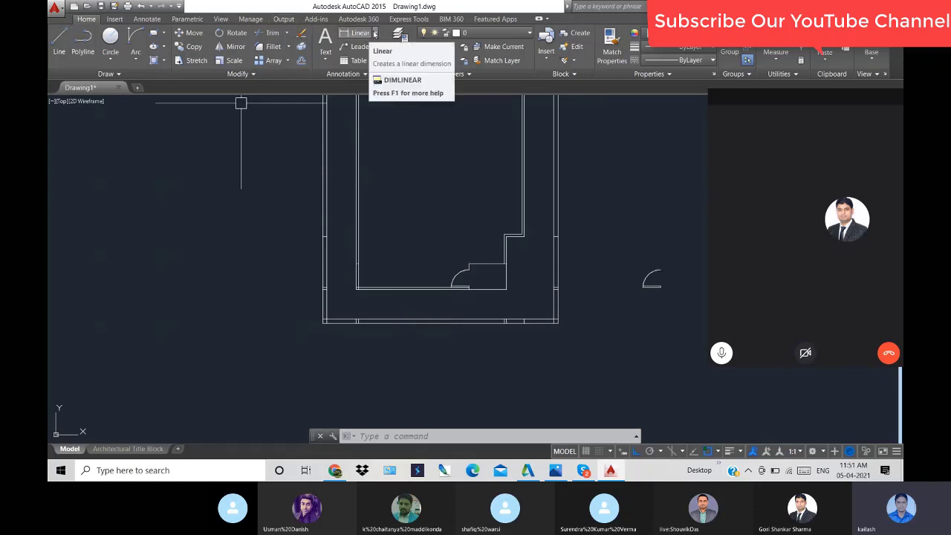
# Add a 15'-9" linear dimension from the wall corner to the door opening corner.
pyautogui.click(375, 32)
pyautogui.click(364, 72)
pyautogui.scroll(3, 354, 286)
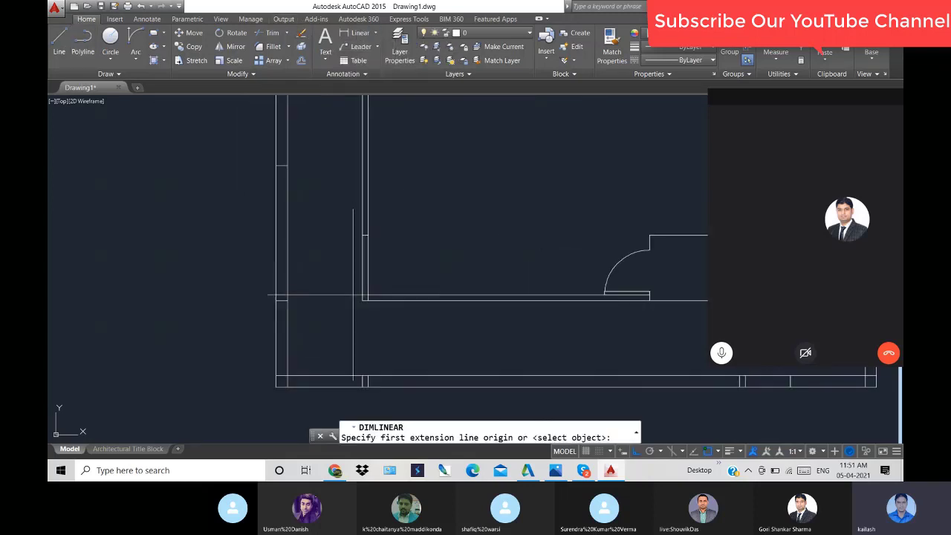
pyautogui.scroll(3, 368, 293)
pyautogui.click(374, 295)
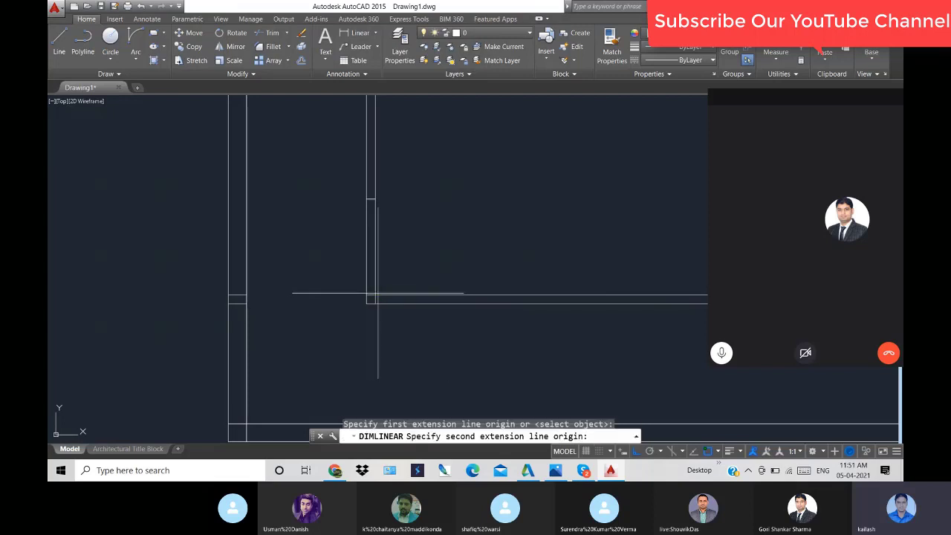
pyautogui.scroll(-3, 449, 295)
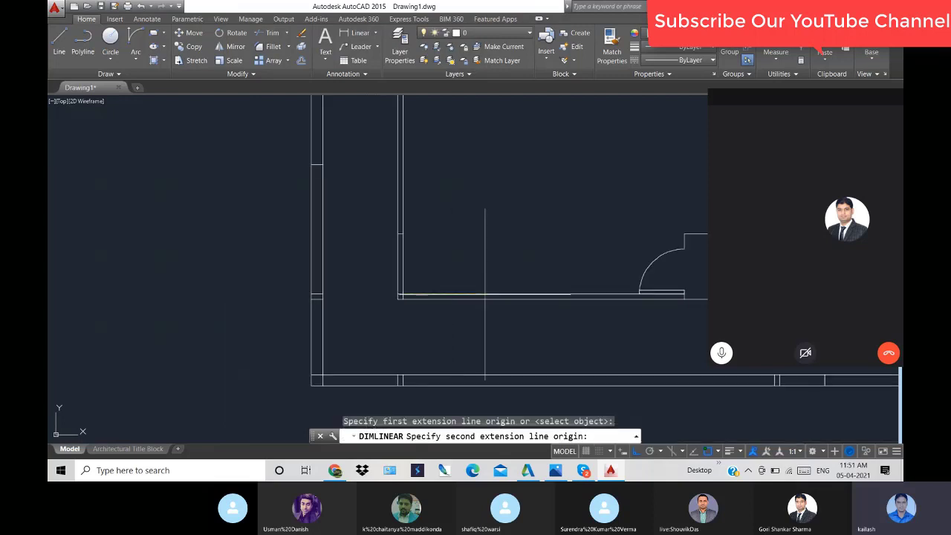
pyautogui.click(639, 295)
pyautogui.scroll(2, 516, 244)
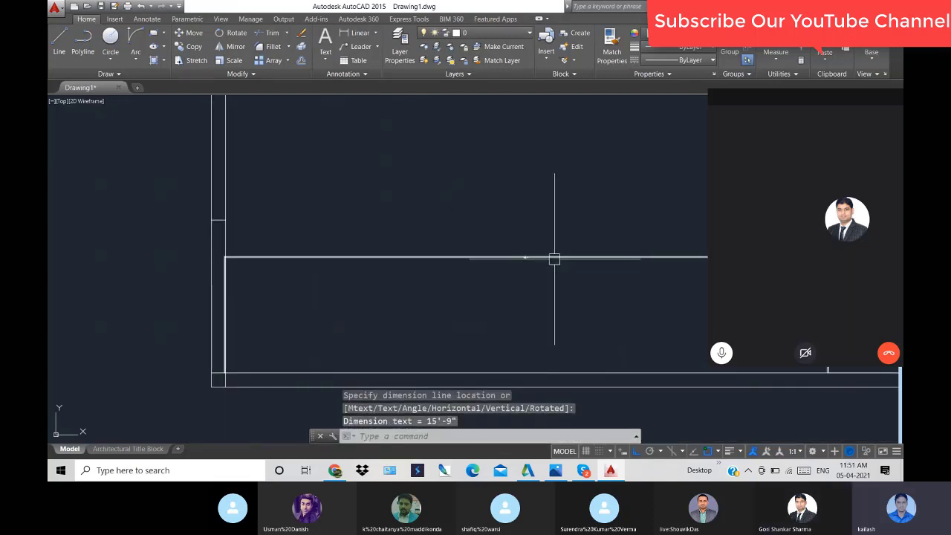
# Set the Standard dimension style's text height to 1' and make it current.
pyautogui.write("'d")
pyautogui.press('Return')
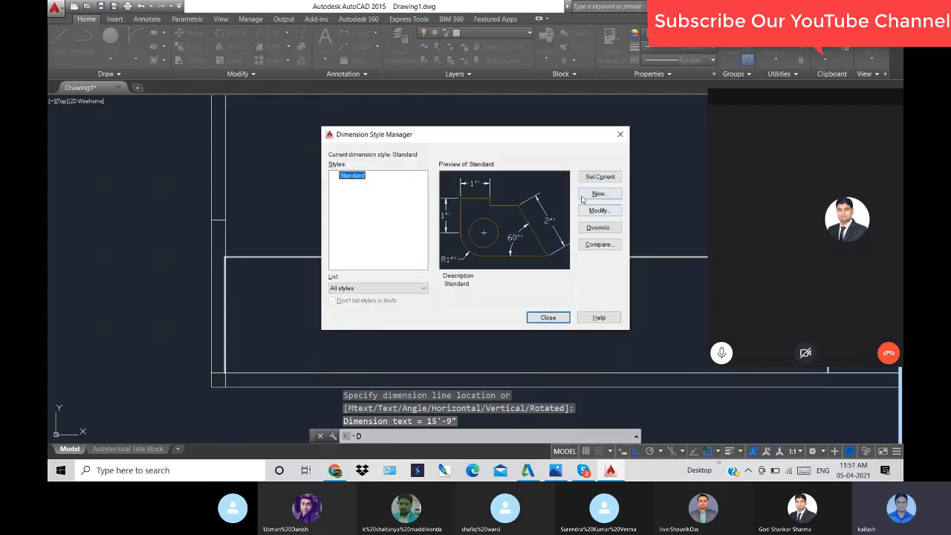
pyautogui.click(587, 210)
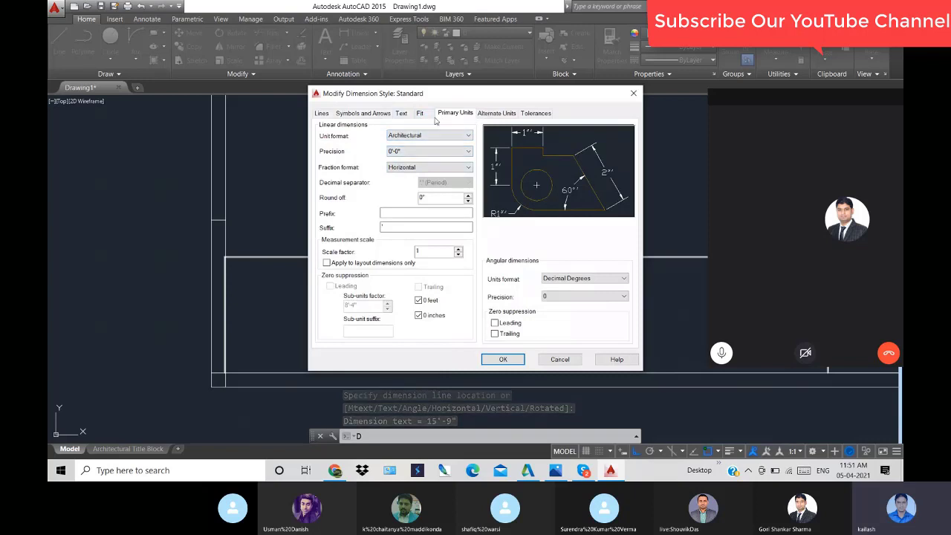
pyautogui.click(402, 113)
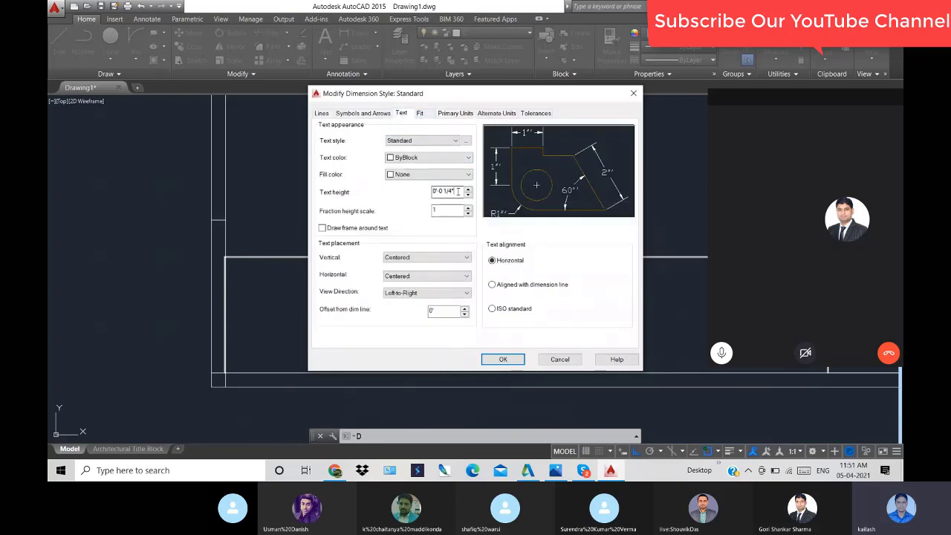
pyautogui.moveTo(458, 191); pyautogui.dragTo(420, 189)
pyautogui.write("'")
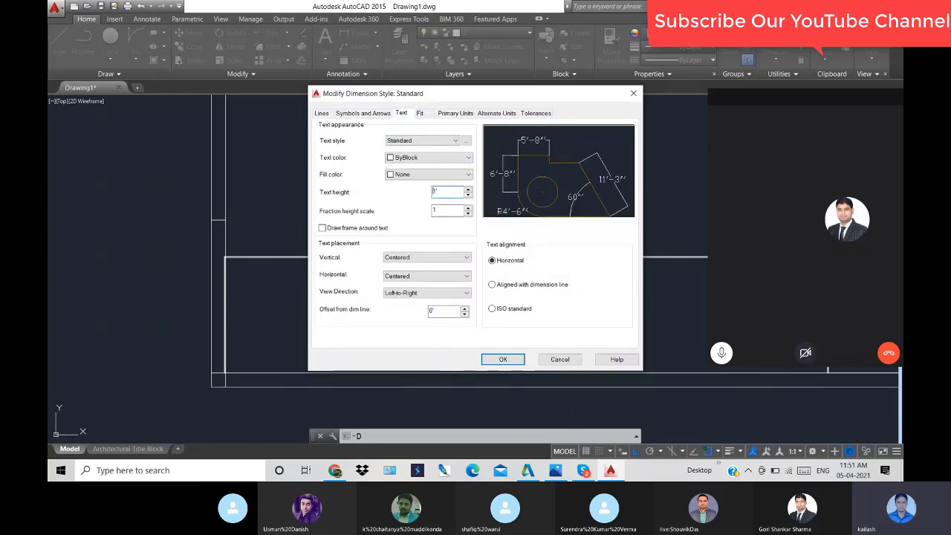
pyautogui.click(504, 359)
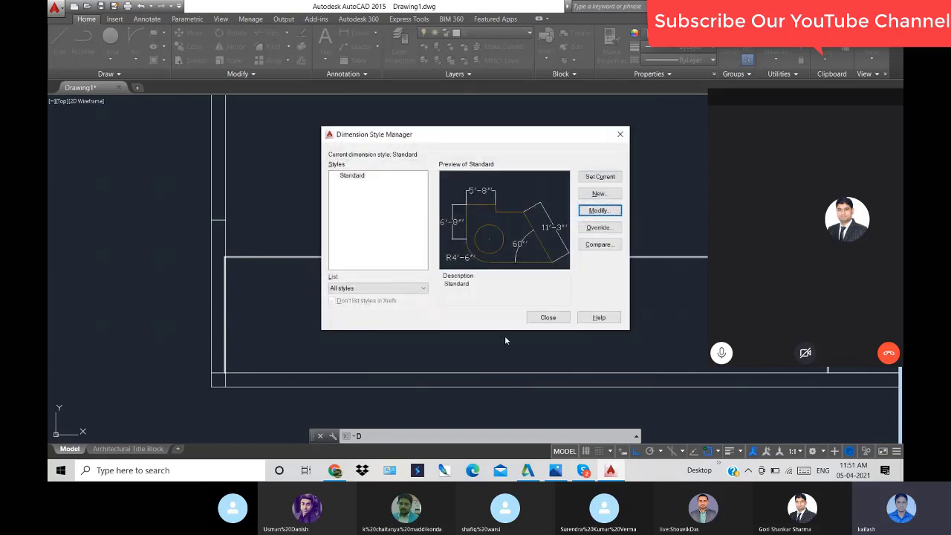
pyautogui.click(592, 179)
# Close the Dimension Style Manager and zoom to view the 15'-9" dimension.
pyautogui.click(550, 318)
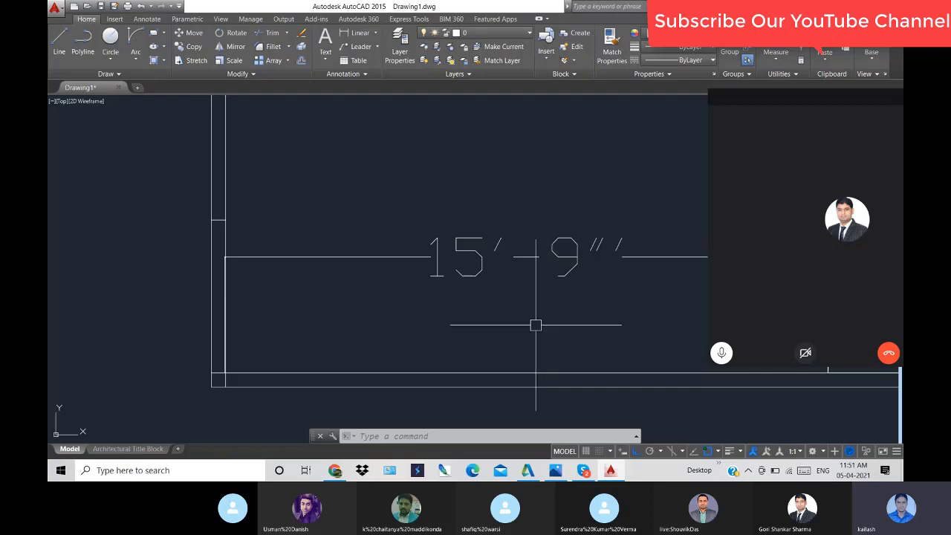
pyautogui.scroll(-5, 535, 319)
pyautogui.scroll(3, 602, 327)
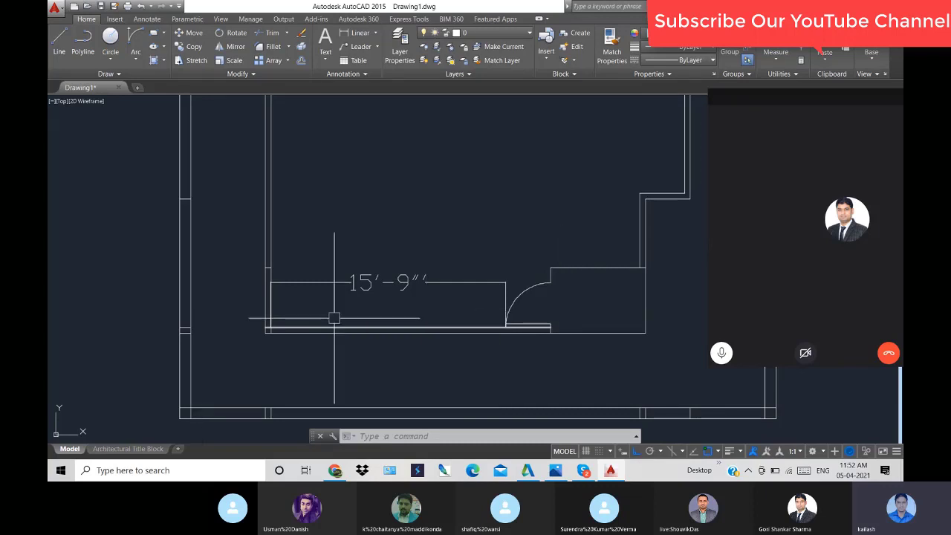
pyautogui.click(584, 470)
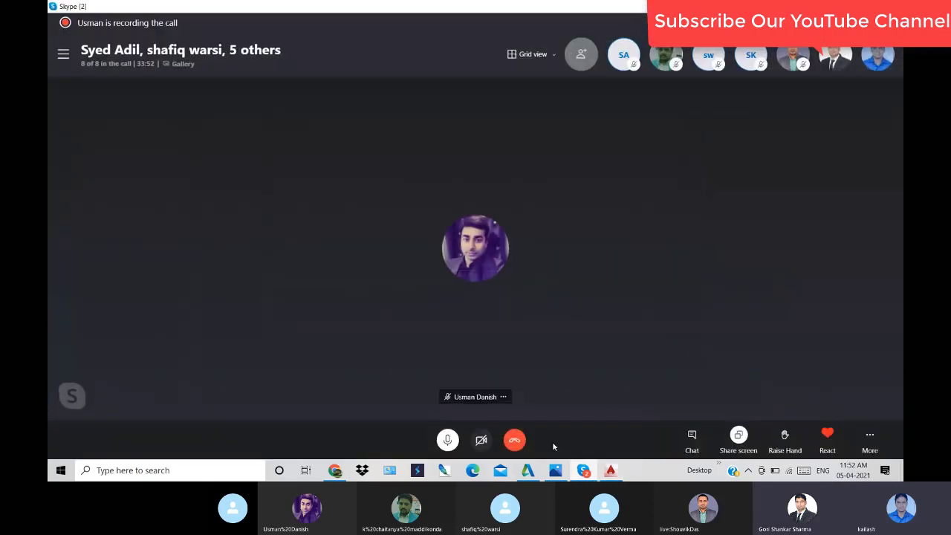
pyautogui.click(448, 441)
pyautogui.click(448, 440)
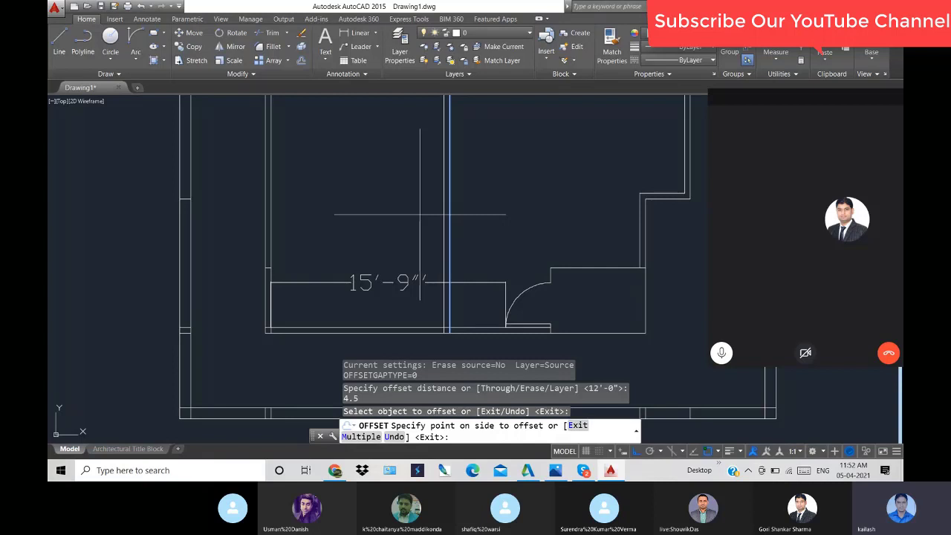
# Place the offset wall line to the right and extend the short horizontal wall line to it.
pyautogui.click(465, 220)
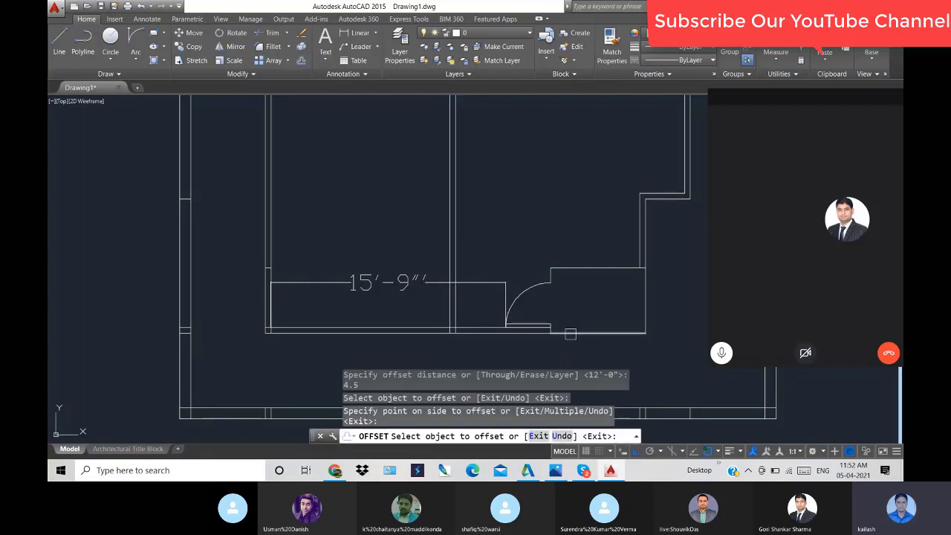
pyautogui.press('Escape')
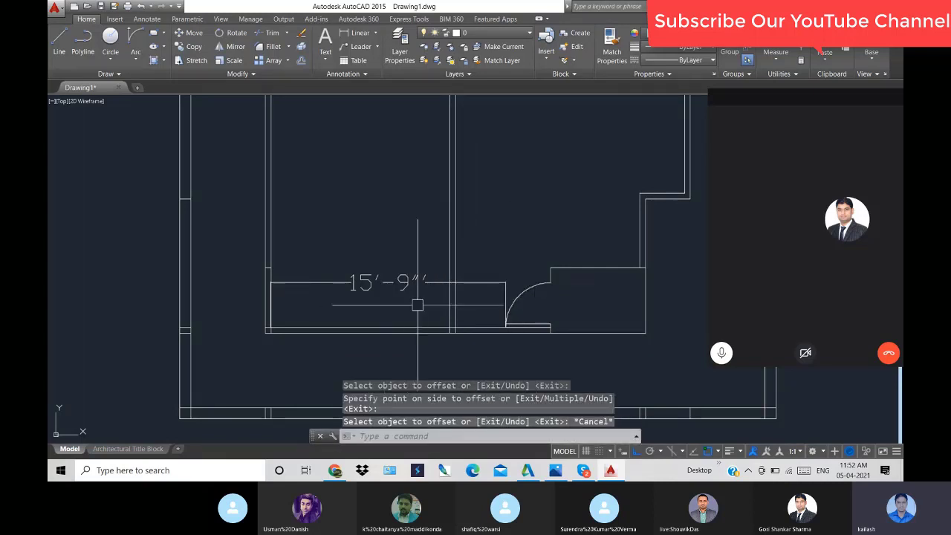
pyautogui.click(569, 268)
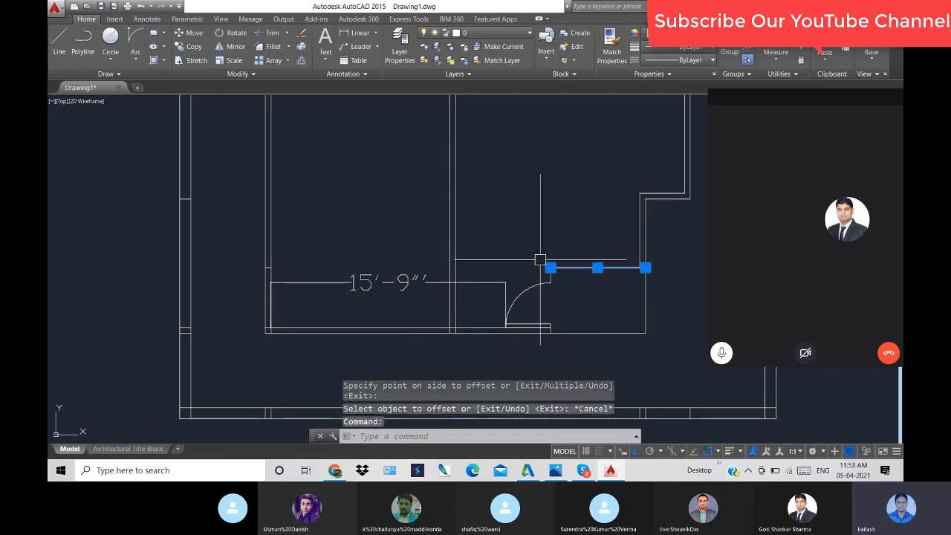
pyautogui.click(550, 267)
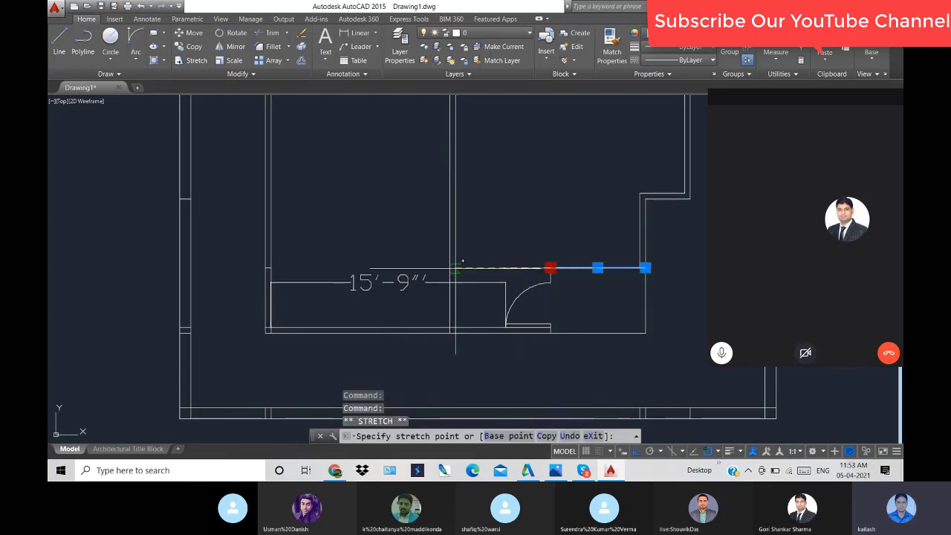
pyautogui.click(456, 268)
pyautogui.press('Escape')
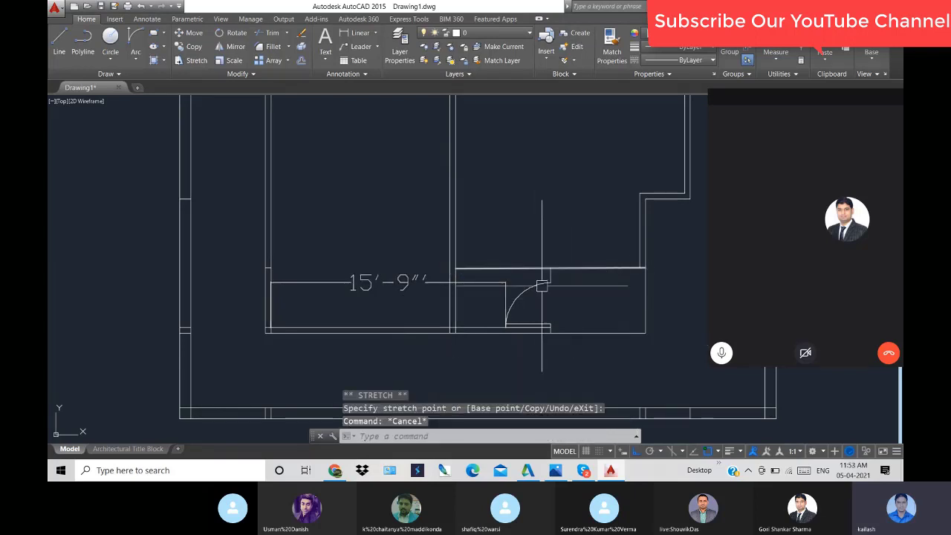
# Move the door swing arc to the left side of the wall opening.
pyautogui.click(542, 285)
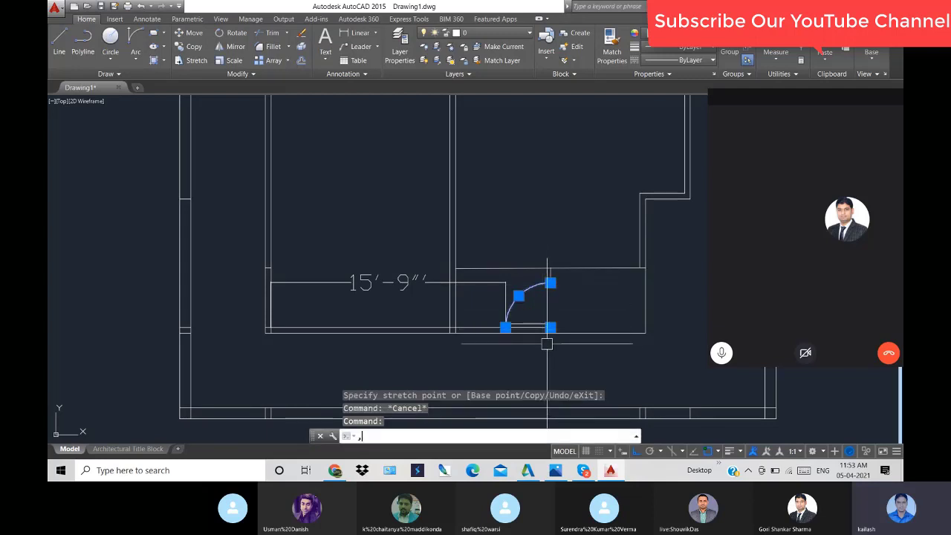
pyautogui.write('m')
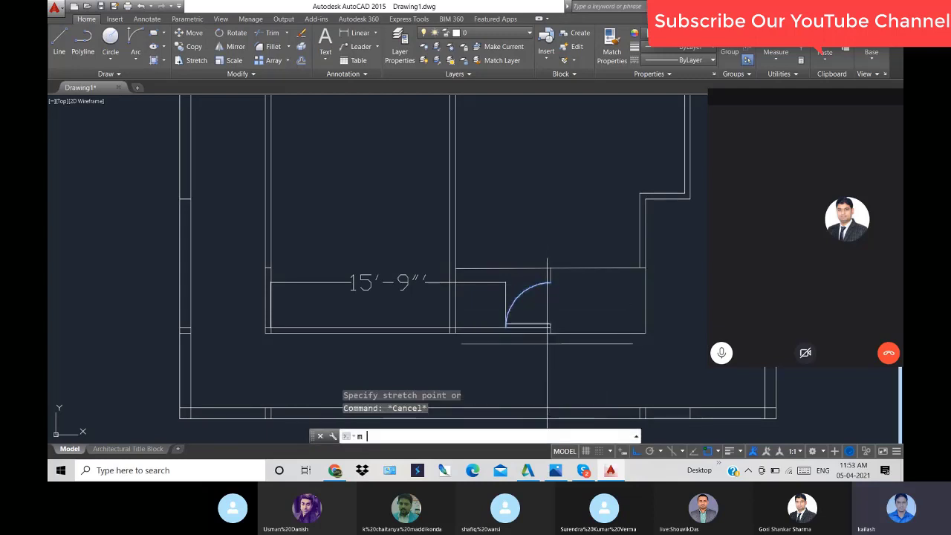
pyautogui.press('Return')
pyautogui.scroll(4, 550, 332)
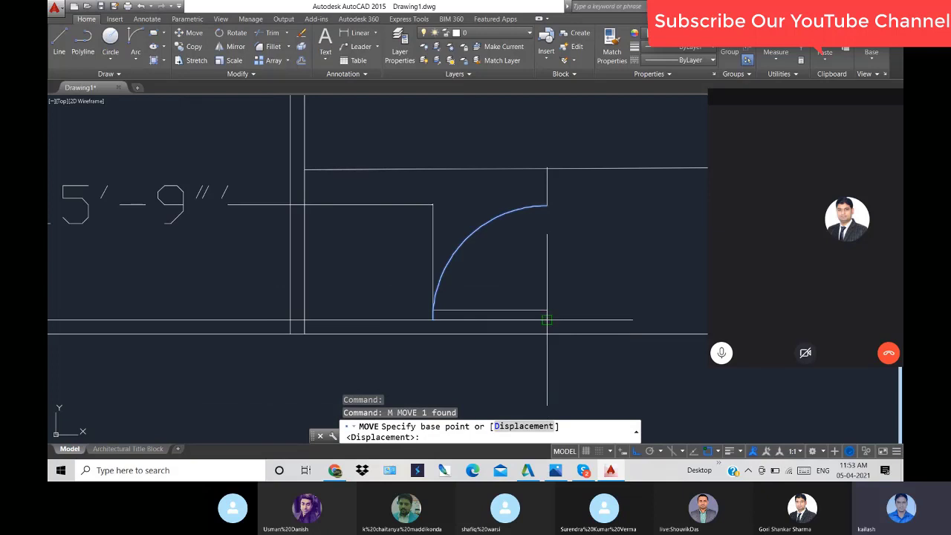
pyautogui.click(548, 310)
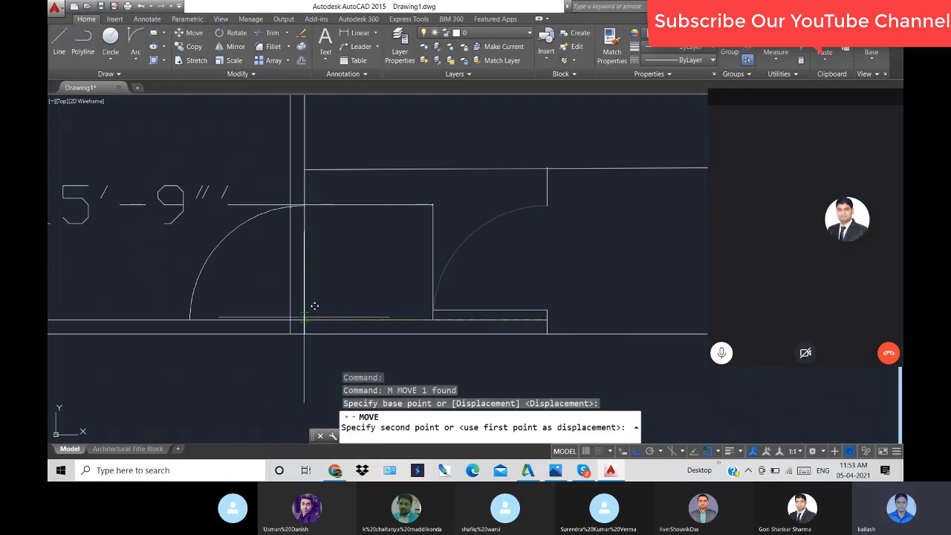
pyautogui.click(304, 316)
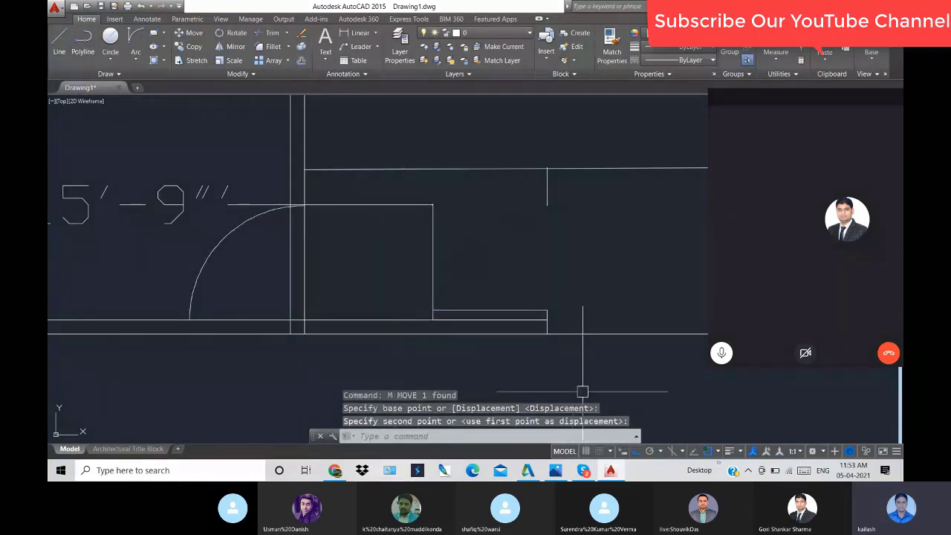
pyautogui.press('Escape')
pyautogui.scroll(-3, 484, 312)
# Erase the stray short vertical line.
pyautogui.click(482, 276)
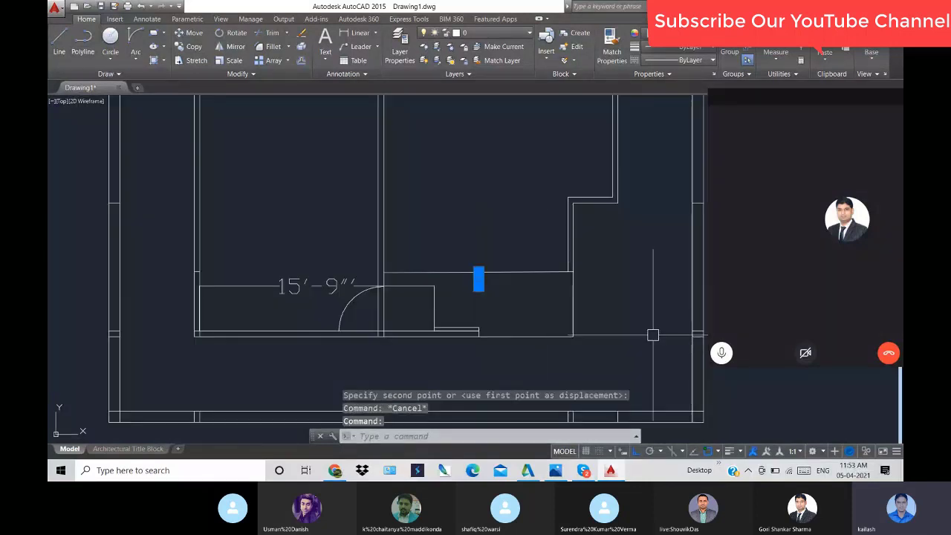
pyautogui.press('Delete')
pyautogui.scroll(2, 453, 320)
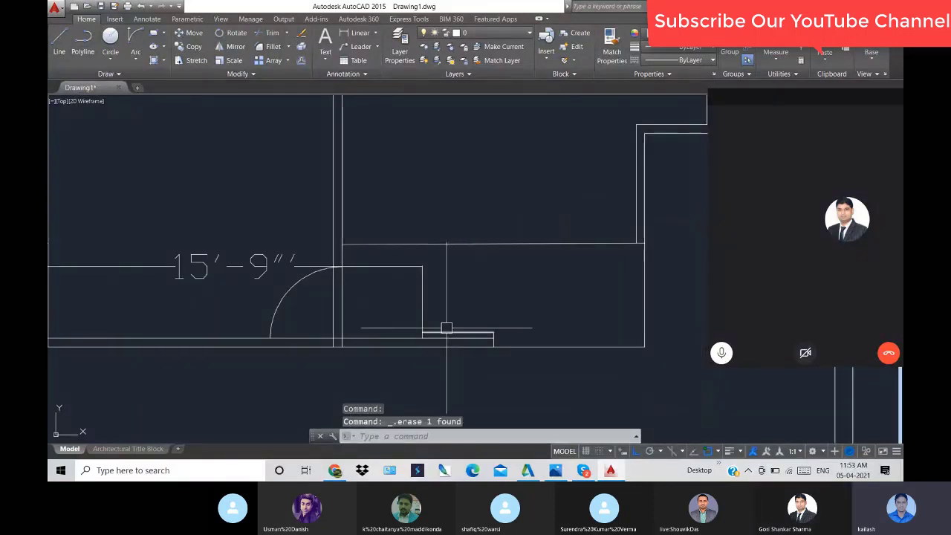
# Erase the short horizontal line below the door and the 15'-9" dimension.
pyautogui.click(446, 331)
pyautogui.press('Delete')
pyautogui.click(425, 302)
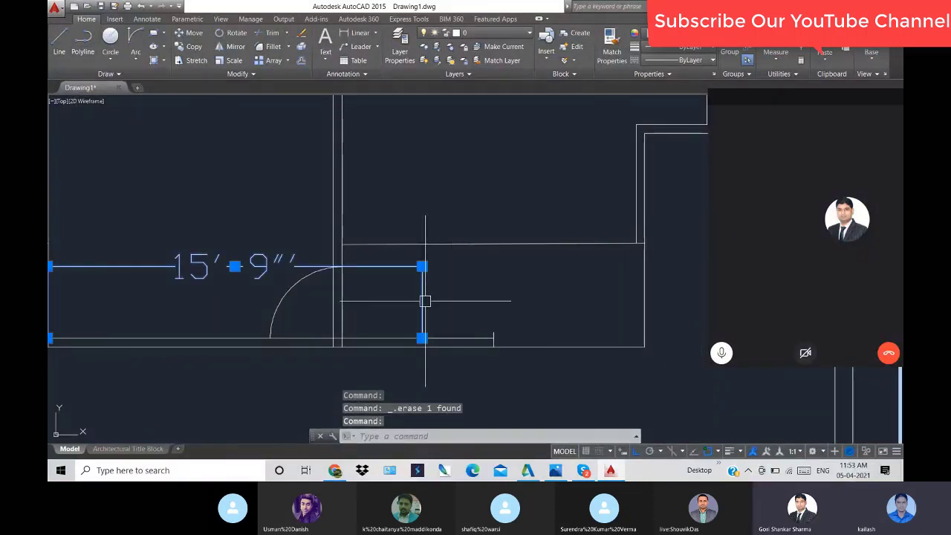
pyautogui.press('Delete')
pyautogui.scroll(-3, 437, 305)
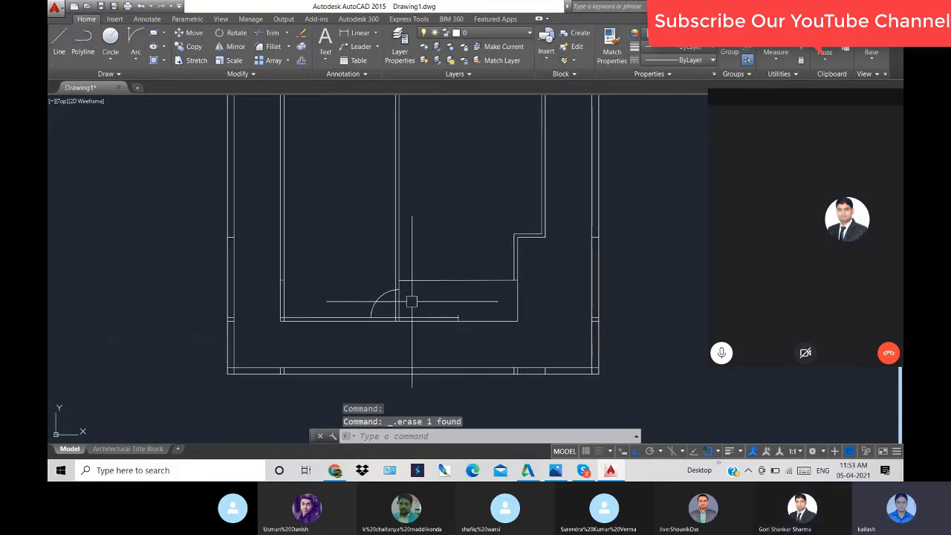
# Try trimming, then extending, the wall line beside the door, cancelling both attempts.
pyautogui.write('tre')
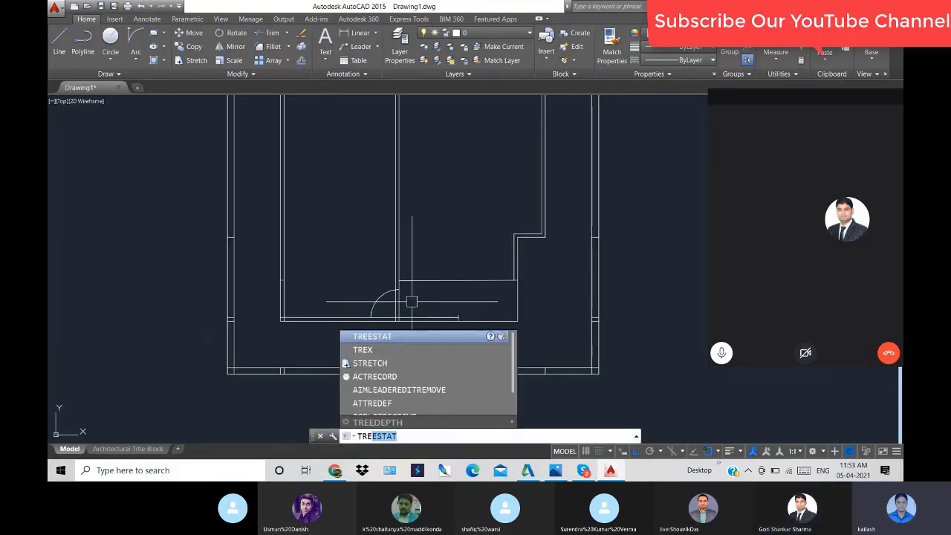
pyautogui.press('Escape')
pyautogui.write('r')
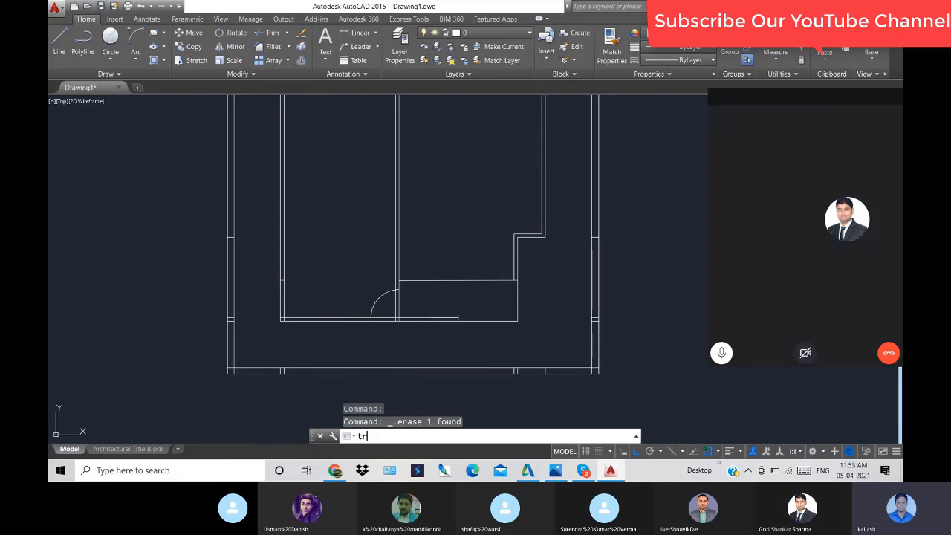
pyautogui.press('Return')
pyautogui.press('Return')
pyautogui.scroll(5, 397, 291)
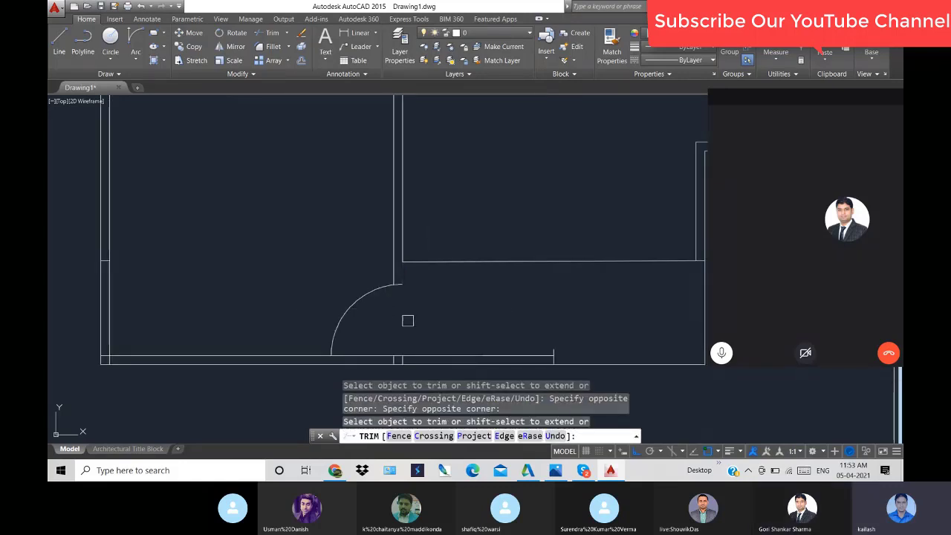
pyautogui.press('Escape')
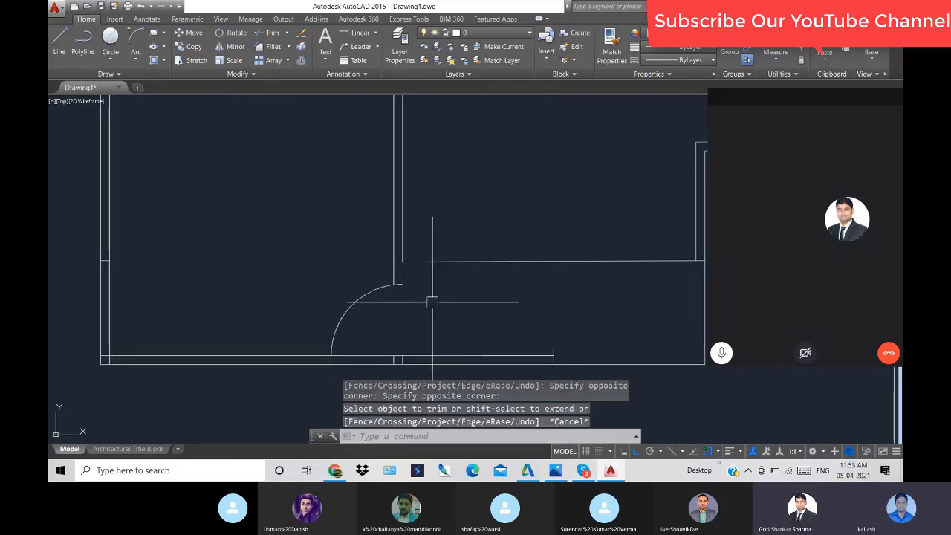
pyautogui.write('r')
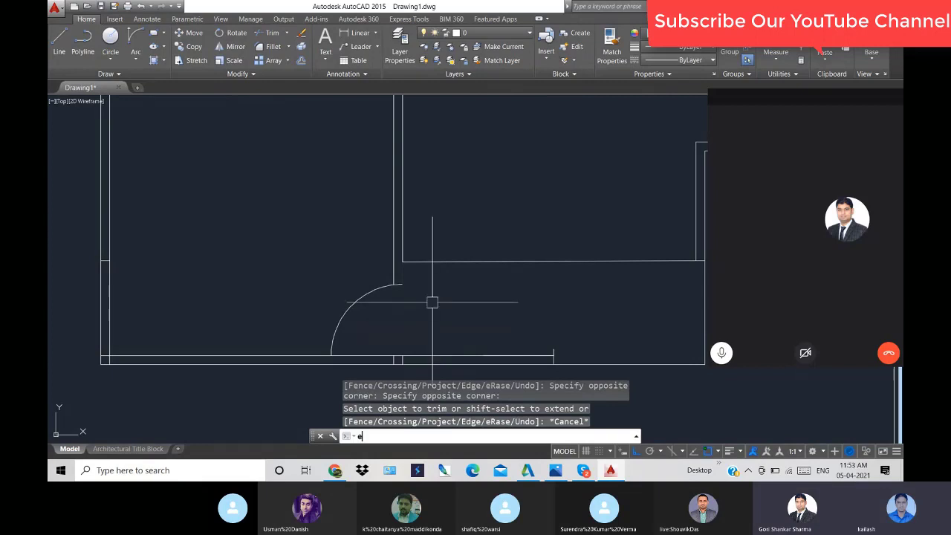
pyautogui.write('x')
pyautogui.press('Return')
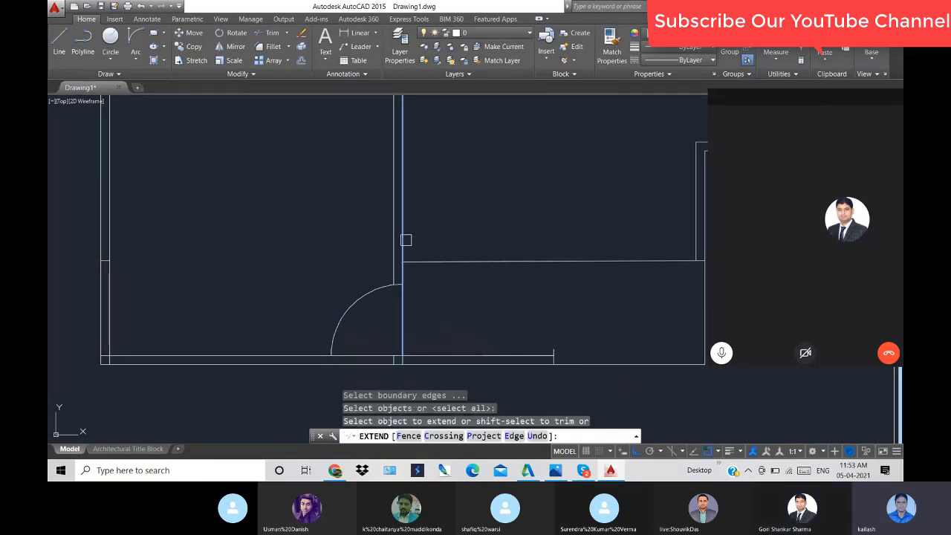
pyautogui.click(406, 240)
pyautogui.press('Escape')
# Select the door arc and try adjusting its right endpoint, then cancel.
pyautogui.scroll(3, 403, 272)
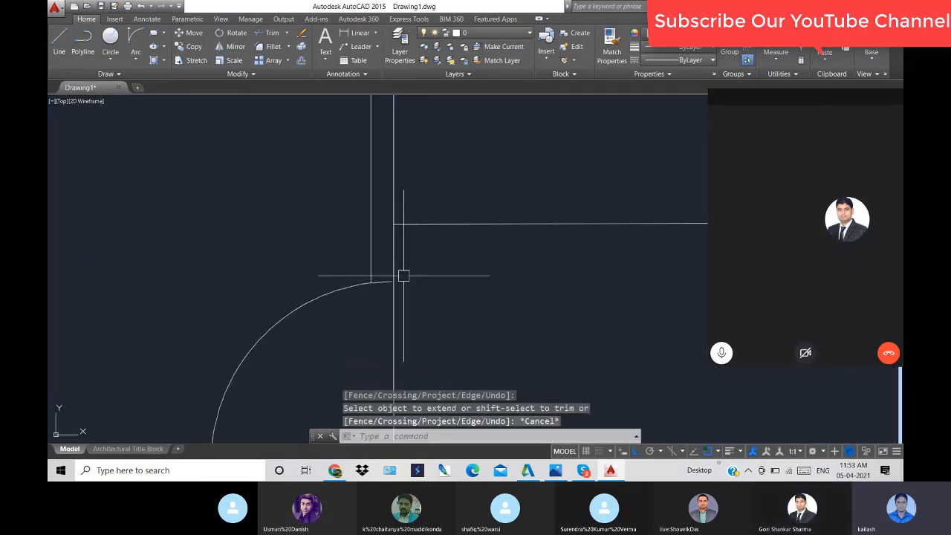
pyautogui.scroll(2, 374, 284)
pyautogui.scroll(2, 362, 308)
pyautogui.click(362, 310)
pyautogui.click(387, 311)
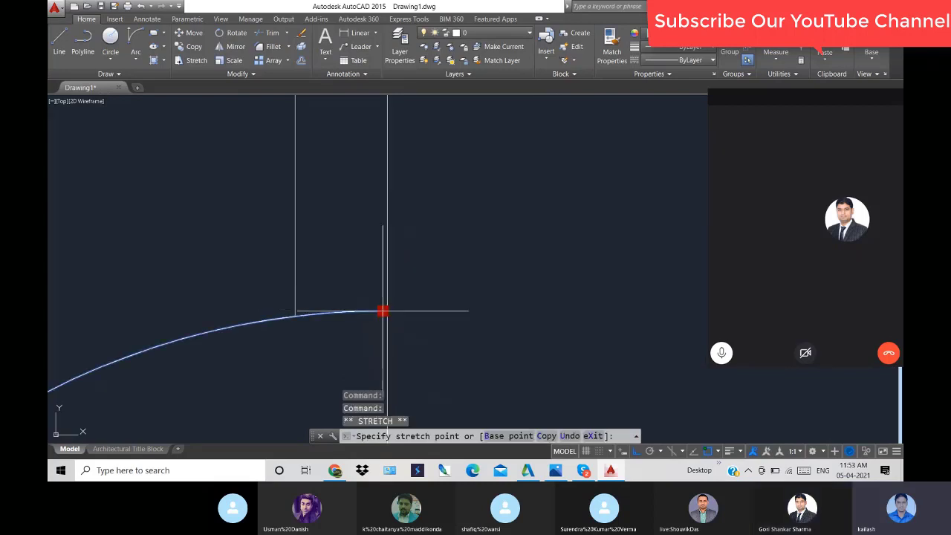
pyautogui.press('Escape')
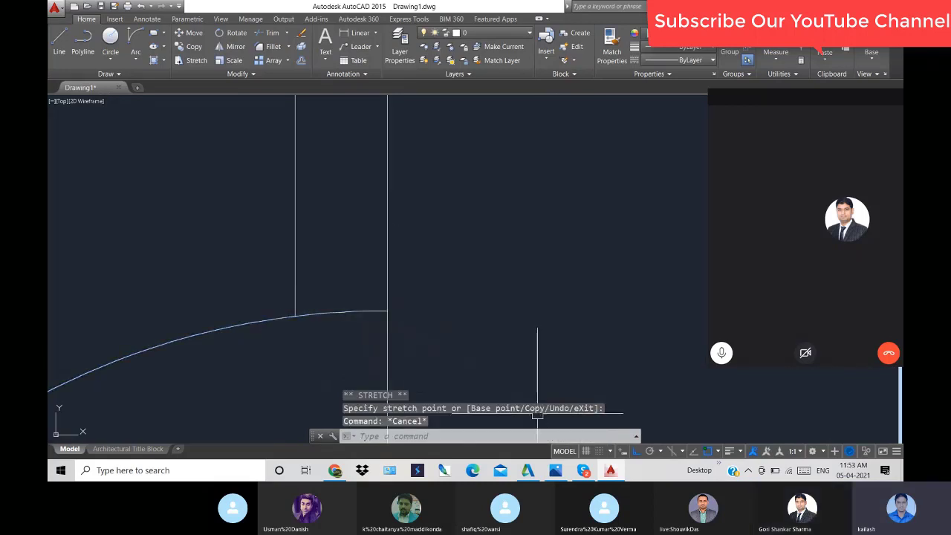
# Trim away the vertical line below the door arc using all edges as boundaries.
pyautogui.write('tr')
pyautogui.press('Return')
pyautogui.press('Return')
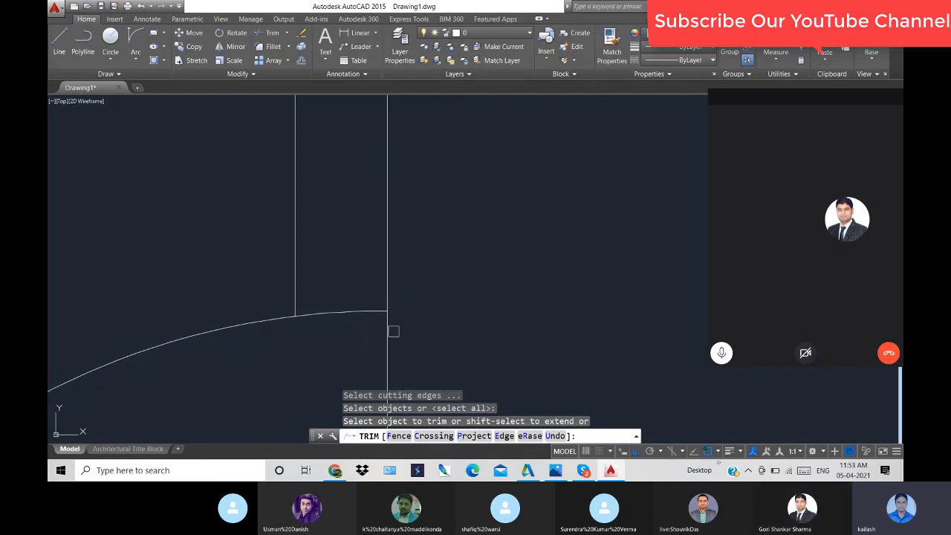
pyautogui.click(389, 330)
pyautogui.scroll(-2, 441, 344)
pyautogui.scroll(-4, 444, 333)
pyautogui.click(461, 290)
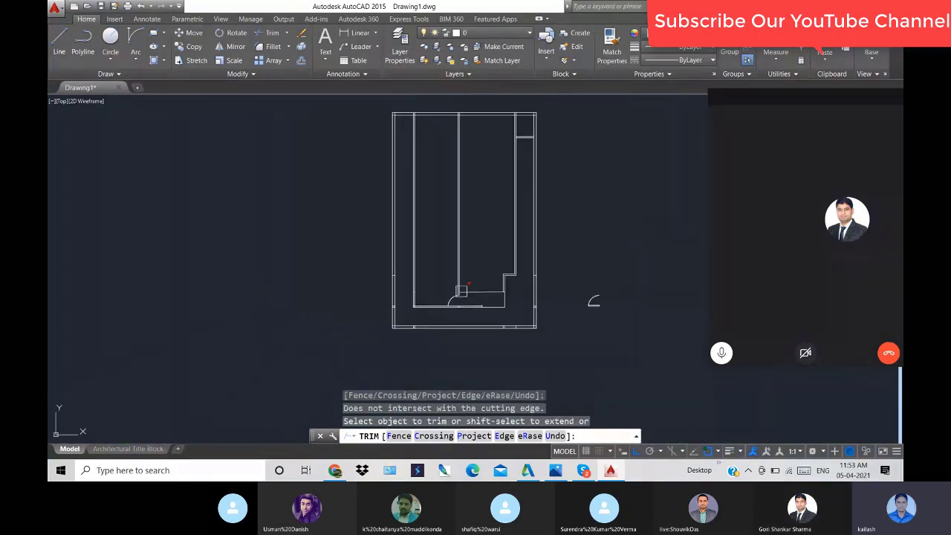
pyautogui.scroll(2, 475, 309)
pyautogui.scroll(2, 535, 316)
pyautogui.scroll(2, 587, 309)
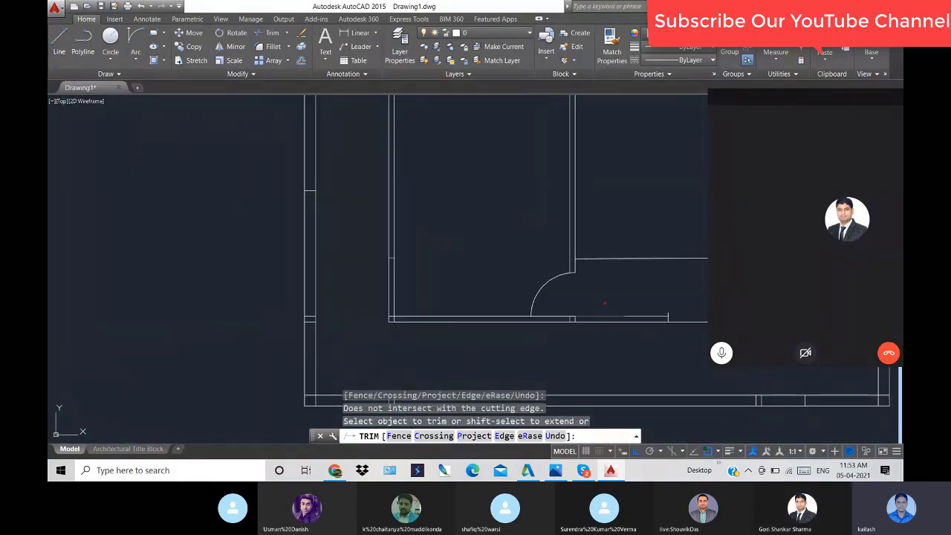
pyautogui.press('Escape')
pyautogui.scroll(-3, 597, 311)
pyautogui.scroll(5, 660, 295)
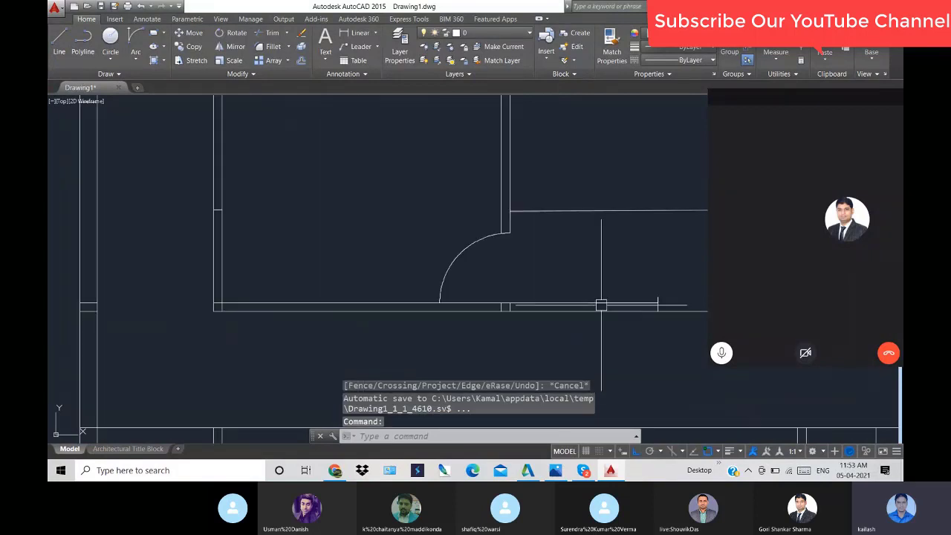
# Delete the short line right of the door and trim the wall piece beside the opening.
pyautogui.click(661, 295)
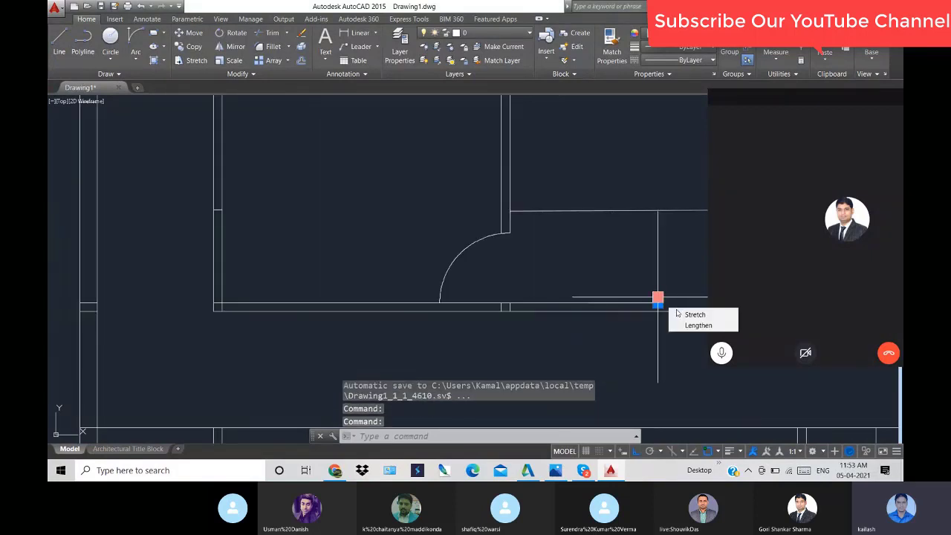
pyautogui.press('Delete')
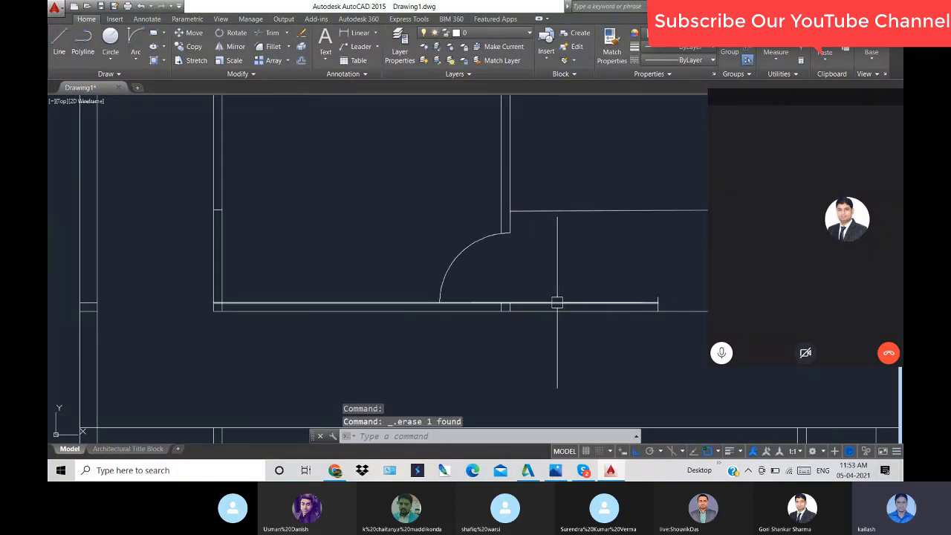
pyautogui.moveTo(557, 303)
pyautogui.write('tr')
pyautogui.press('Return')
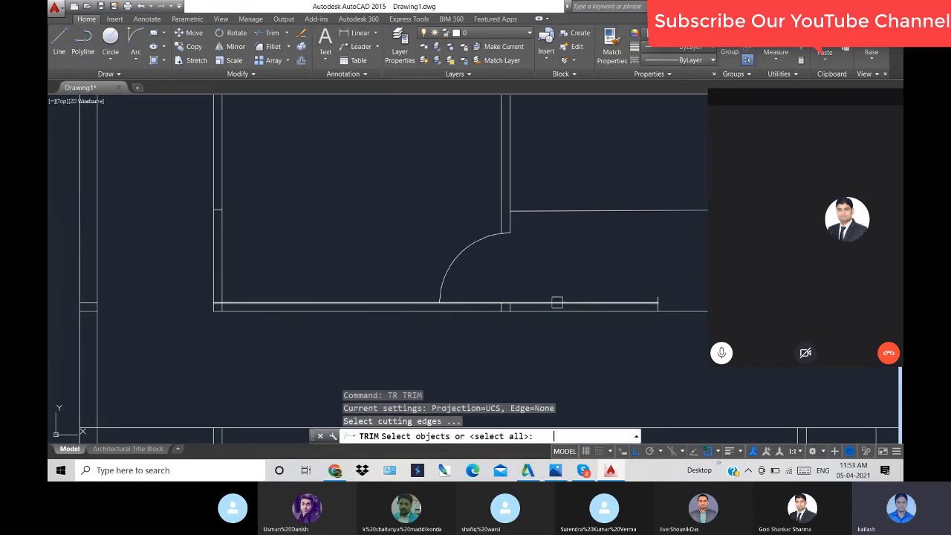
pyautogui.press('Return')
pyautogui.click(553, 302)
pyautogui.click(595, 302)
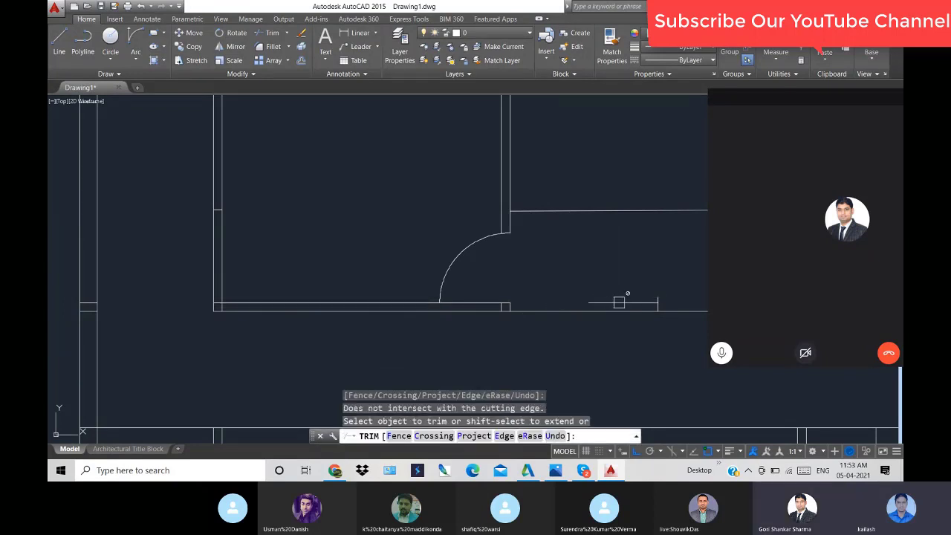
pyautogui.press('Escape')
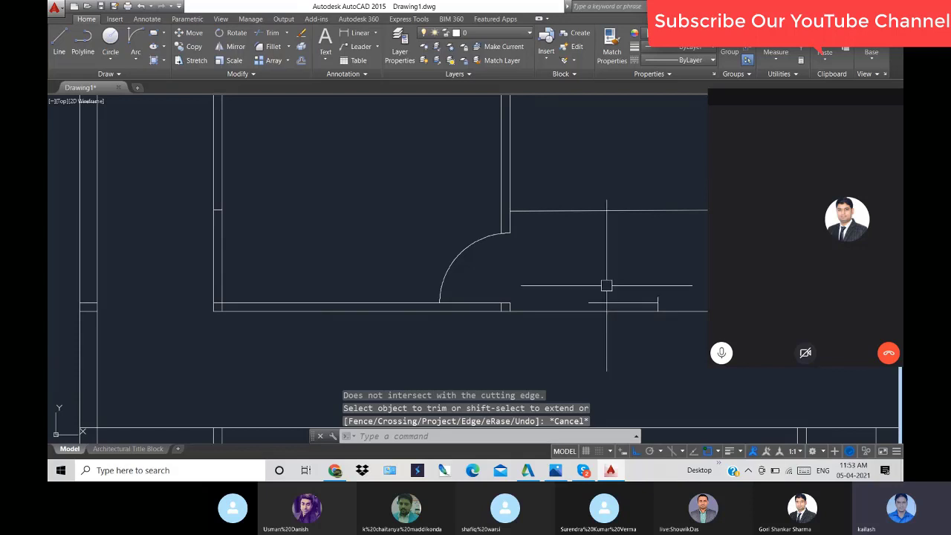
# Window-select and erase the two leftover line segments right of the doorway.
pyautogui.click(581, 275)
pyautogui.click(689, 347)
pyautogui.press('Delete')
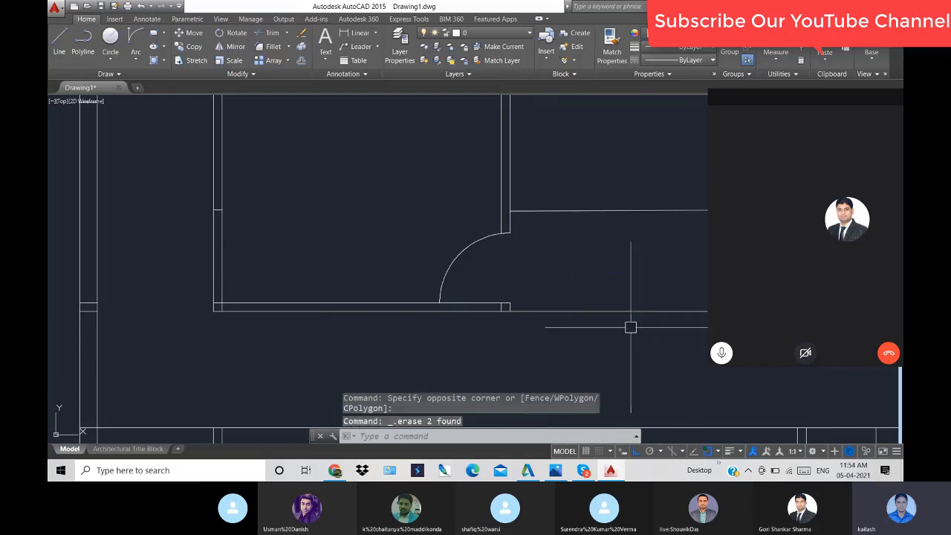
pyautogui.scroll(-5, 629, 324)
pyautogui.scroll(-3, 603, 299)
pyautogui.scroll(-2, 660, 267)
# Offset the horizontal wall line near the doorway 4.5 upward as its parallel second line.
pyautogui.scroll(3, 291, 261)
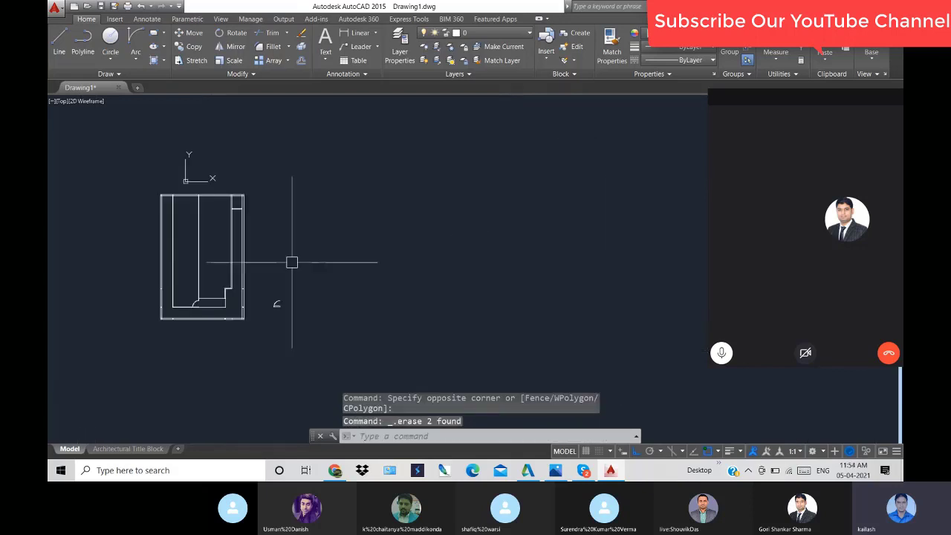
pyautogui.scroll(4, 350, 283)
pyautogui.scroll(2, 407, 308)
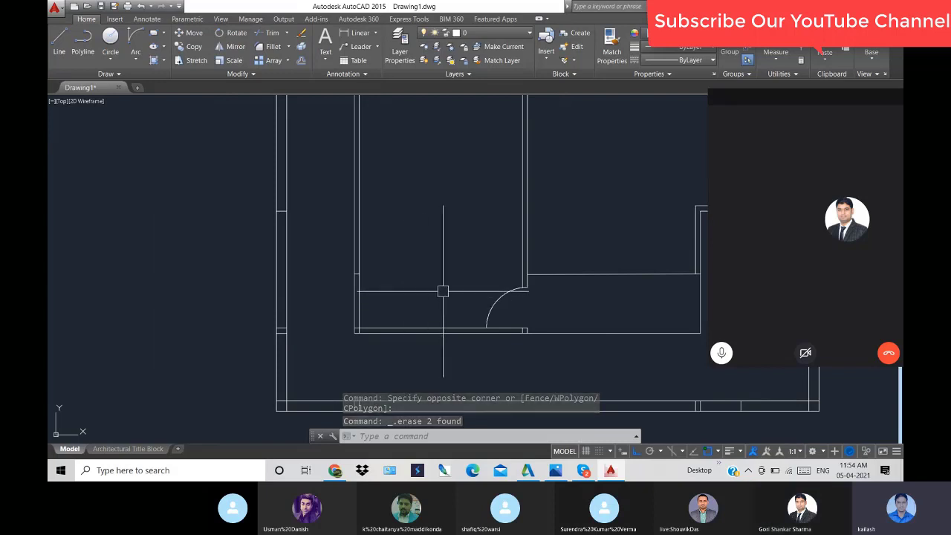
pyautogui.scroll(-2, 451, 261)
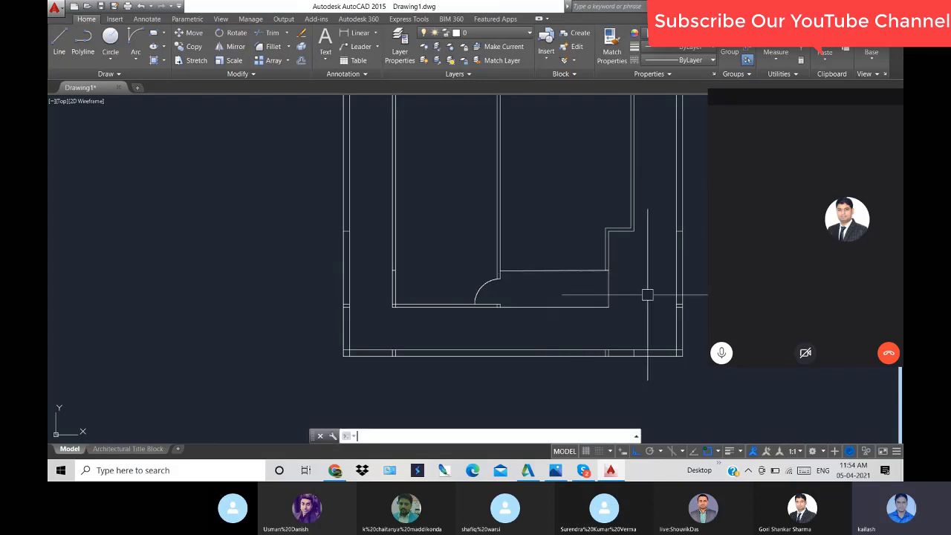
pyautogui.write('o')
pyautogui.press('Return')
pyautogui.write('4.5')
pyautogui.press('Return')
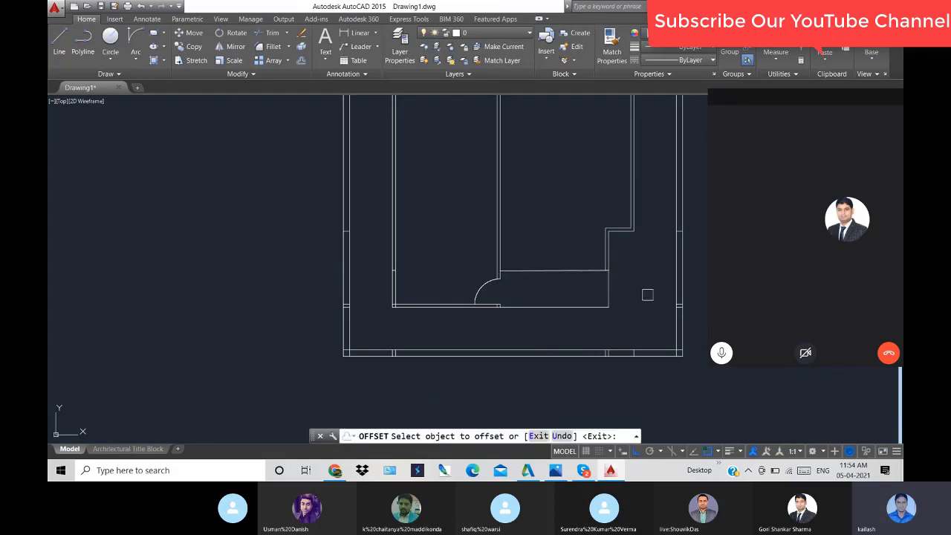
pyautogui.click(576, 270)
pyautogui.click(580, 253)
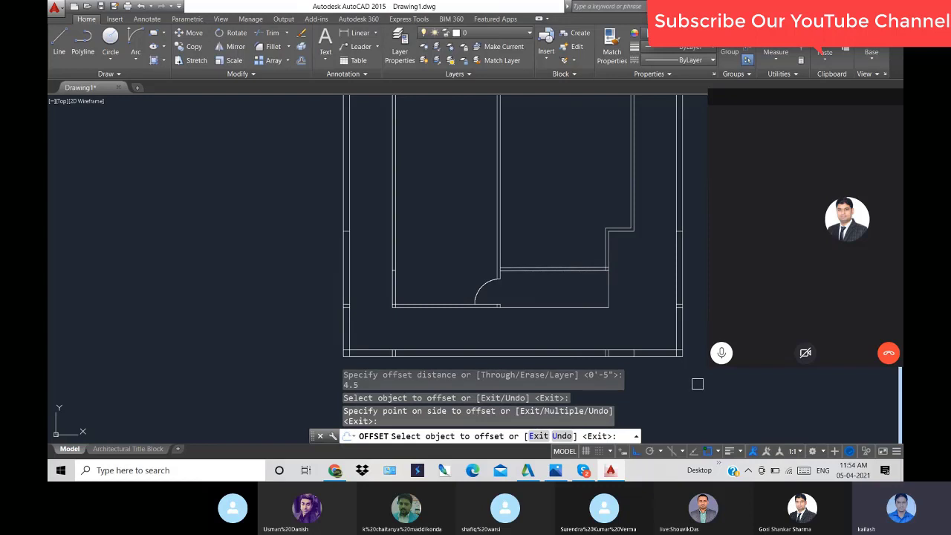
pyautogui.press('Escape')
pyautogui.scroll(-2, 495, 240)
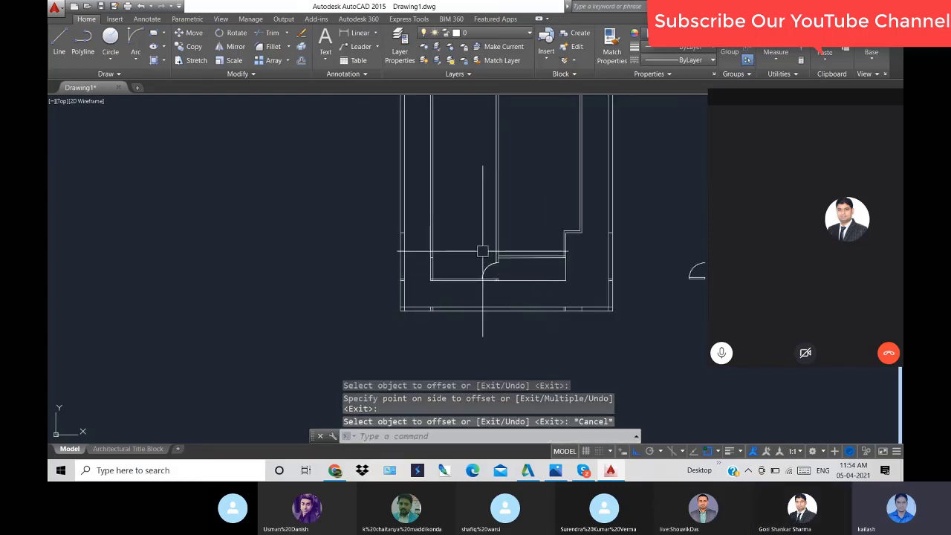
pyautogui.scroll(-4, 483, 252)
pyautogui.scroll(4, 484, 215)
pyautogui.scroll(-4, 452, 285)
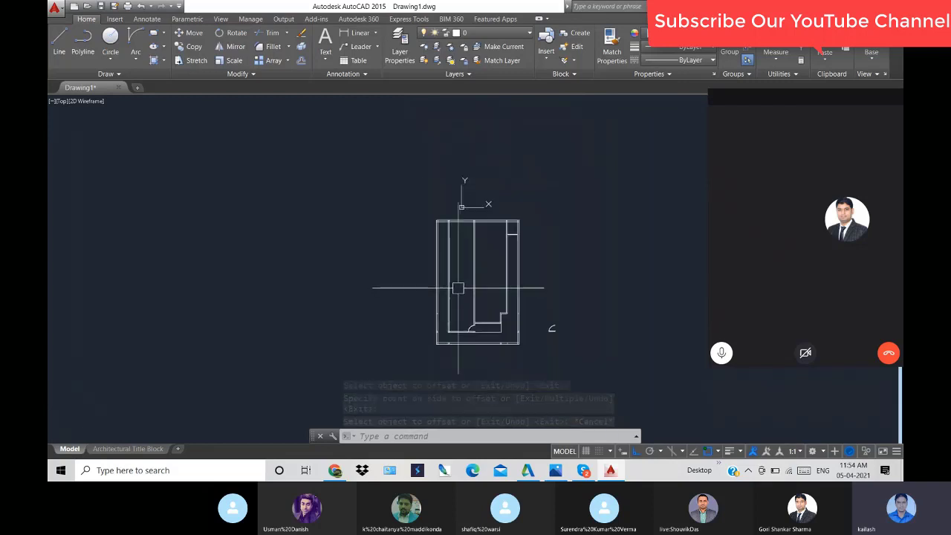
# Offset the bottom interior wall line 13' to start the new partition.
pyautogui.write('O')
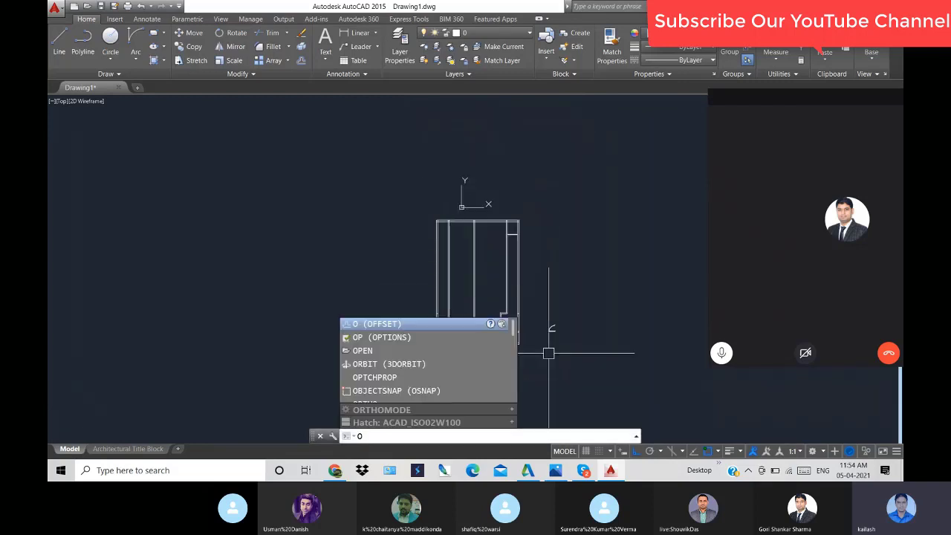
pyautogui.press('Return')
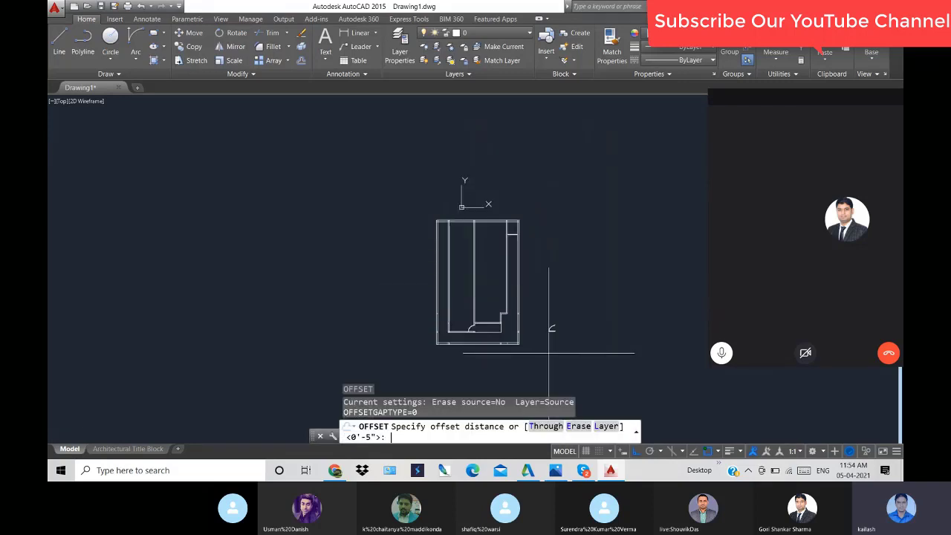
pyautogui.write("13'")
pyautogui.press('Return')
pyautogui.scroll(5, 451, 327)
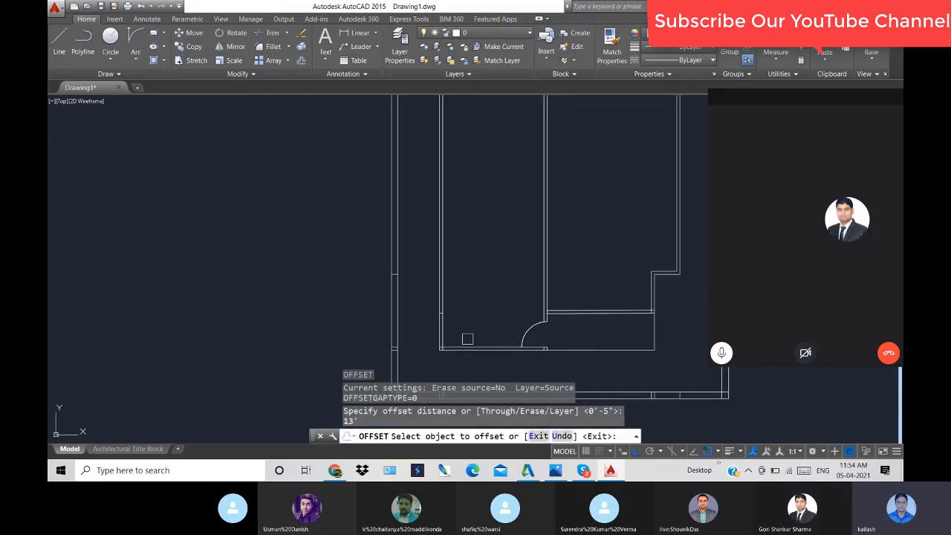
pyautogui.click(468, 347)
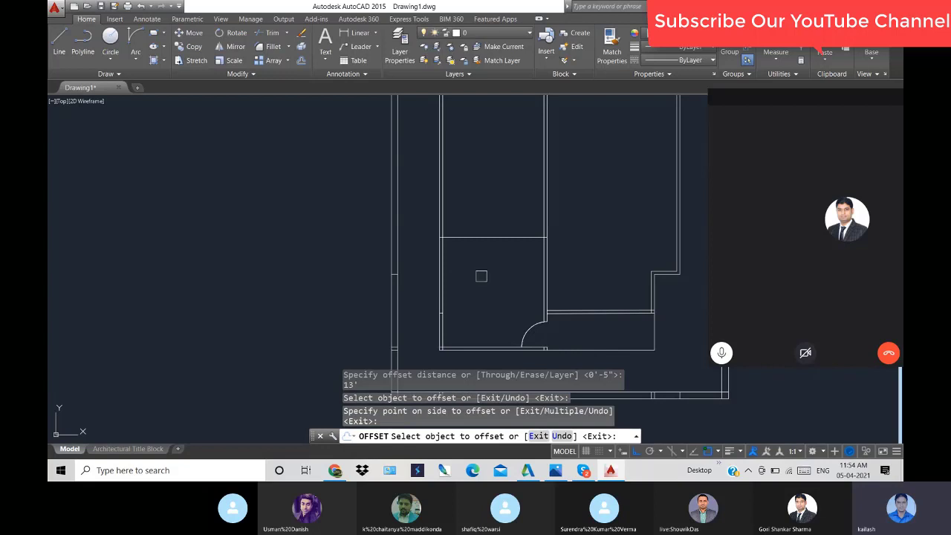
pyautogui.press('Escape')
# Offset the new partition line 4.5 to form the wall's second line.
pyautogui.write('o')
pyautogui.press('Return')
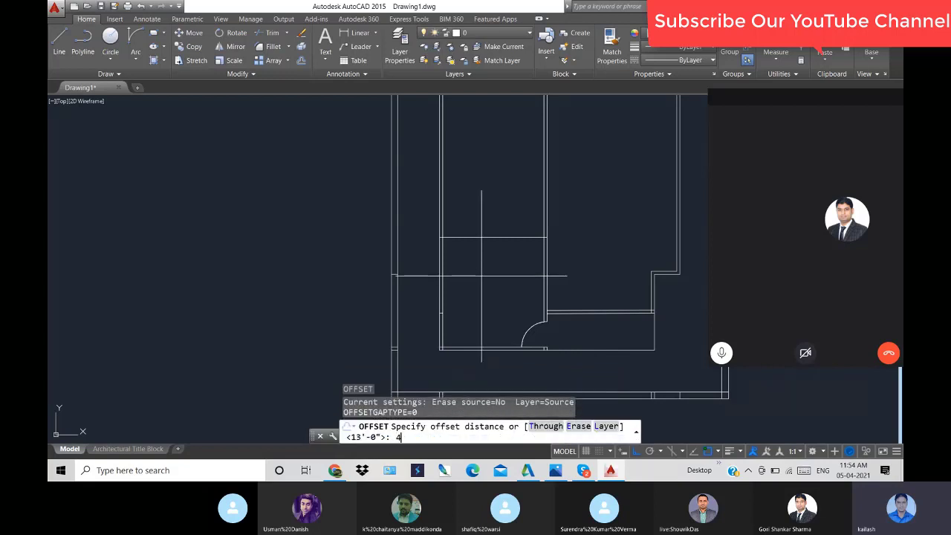
pyautogui.write('.5')
pyautogui.press('Return')
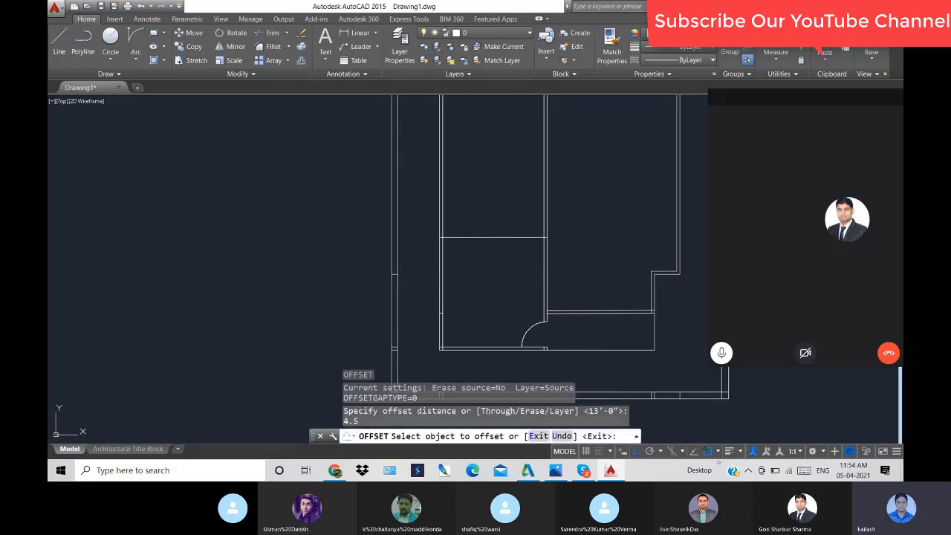
pyautogui.click(483, 238)
pyautogui.click(485, 281)
pyautogui.press('Escape')
pyautogui.scroll(-1, 491, 297)
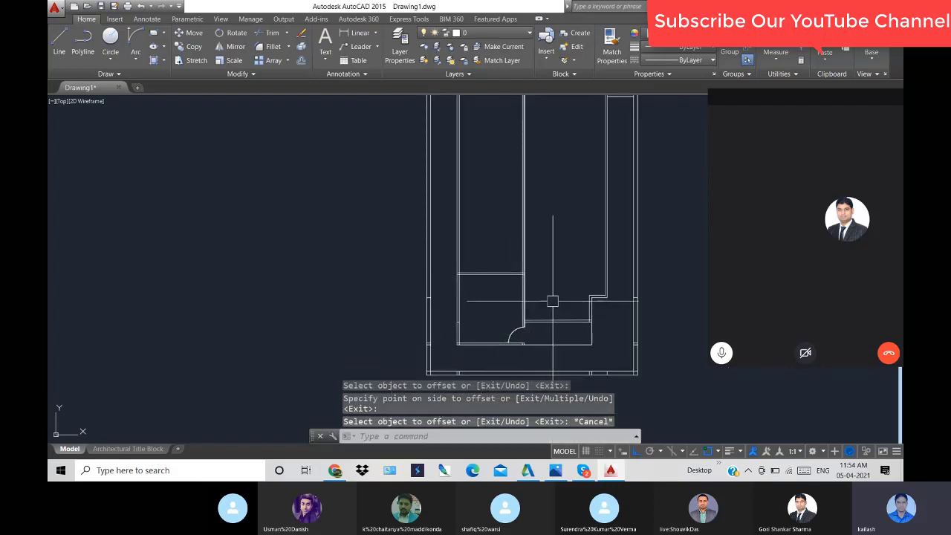
pyautogui.scroll(2, 556, 297)
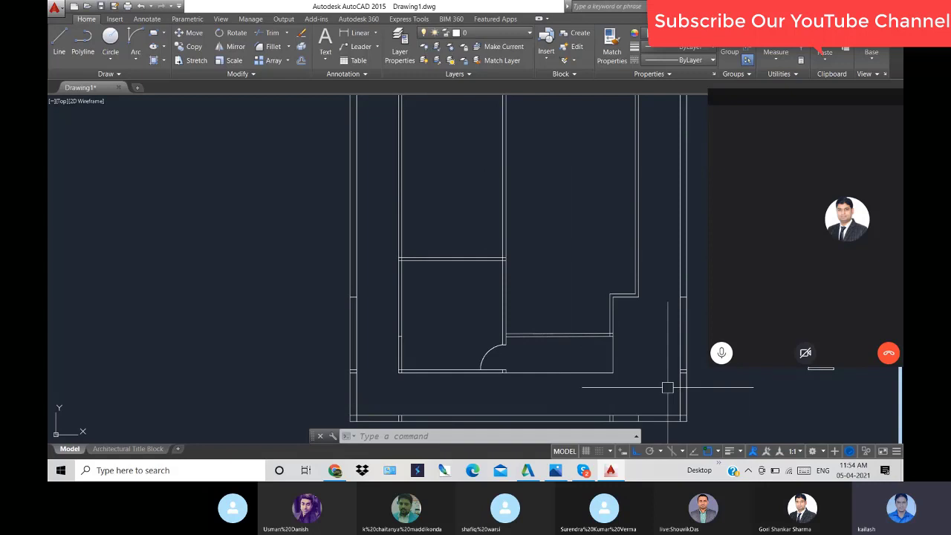
# Extend the new partition wall line to meet the right-hand wall.
pyautogui.write('ex')
pyautogui.press('Return')
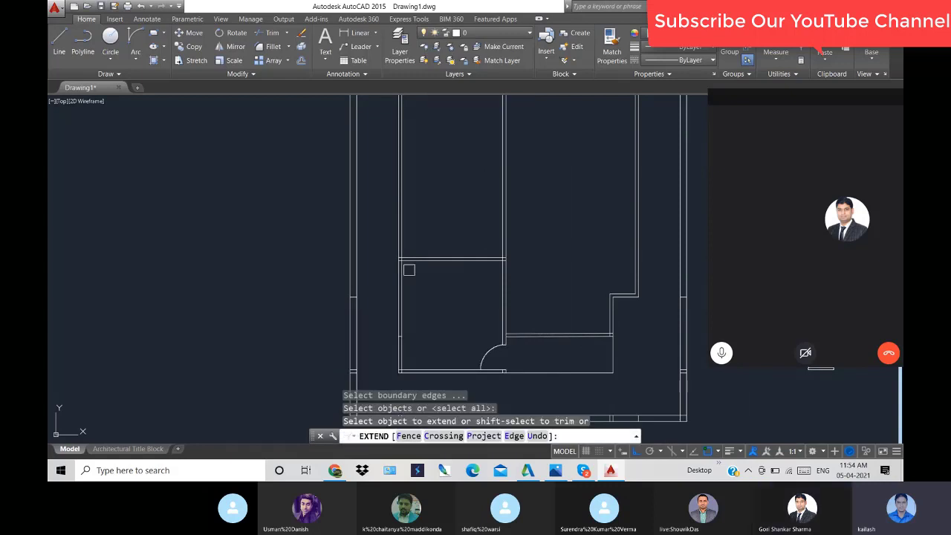
pyautogui.click(469, 259)
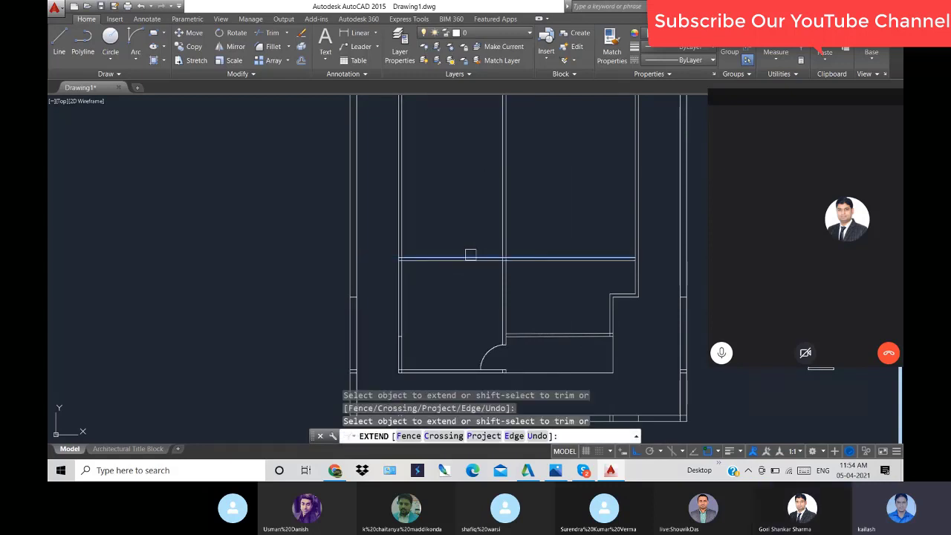
pyautogui.press('Escape')
pyautogui.scroll(-3, 526, 346)
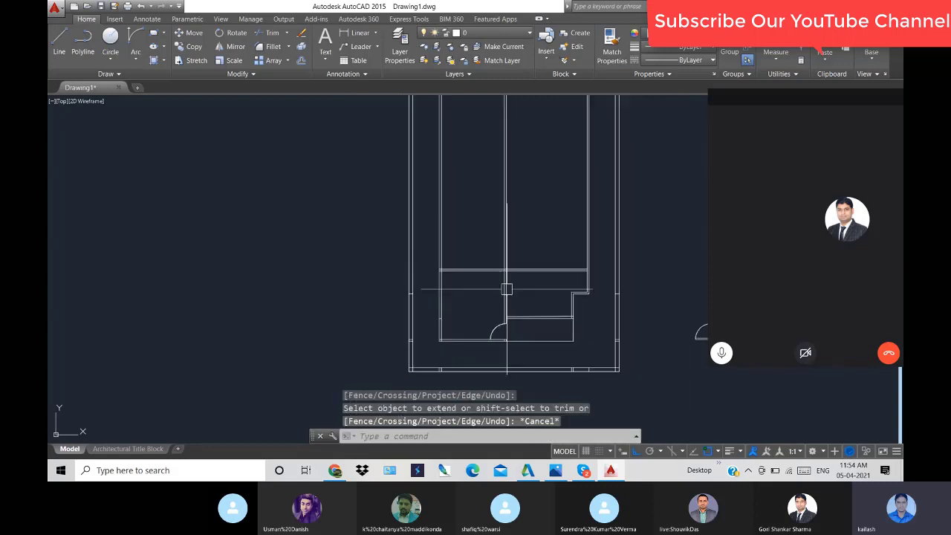
pyautogui.scroll(-3, 519, 325)
pyautogui.scroll(4, 519, 286)
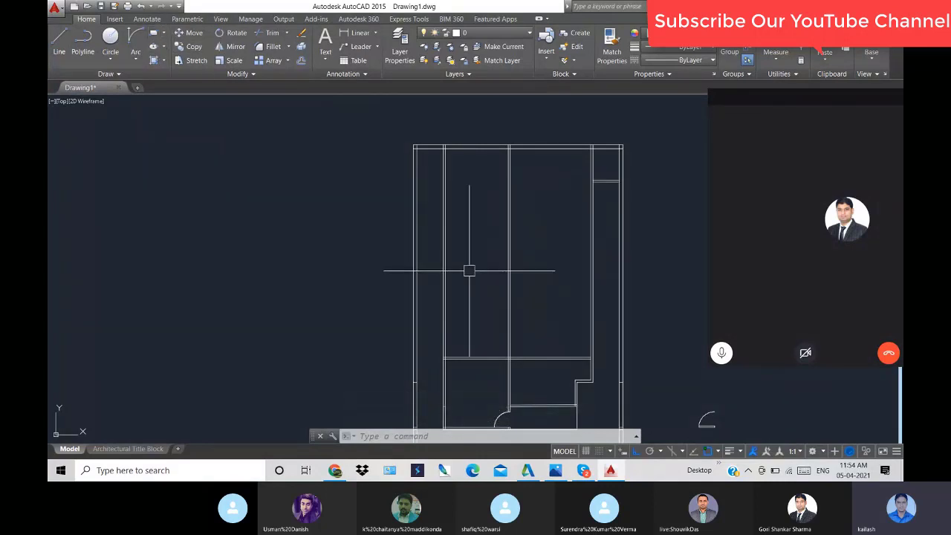
# Offset the top outer wall line 15' downward.
pyautogui.write('o')
pyautogui.press('Return')
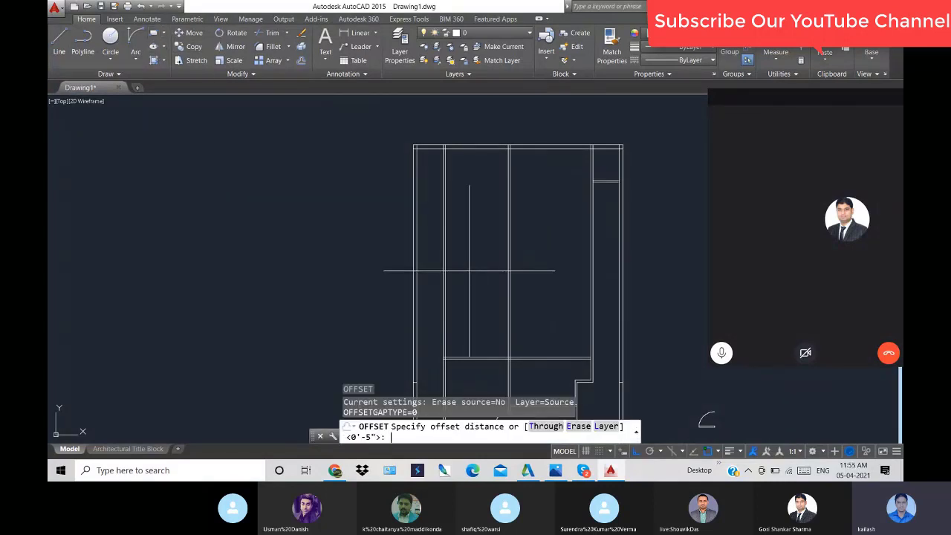
pyautogui.write('15')
pyautogui.press('Return')
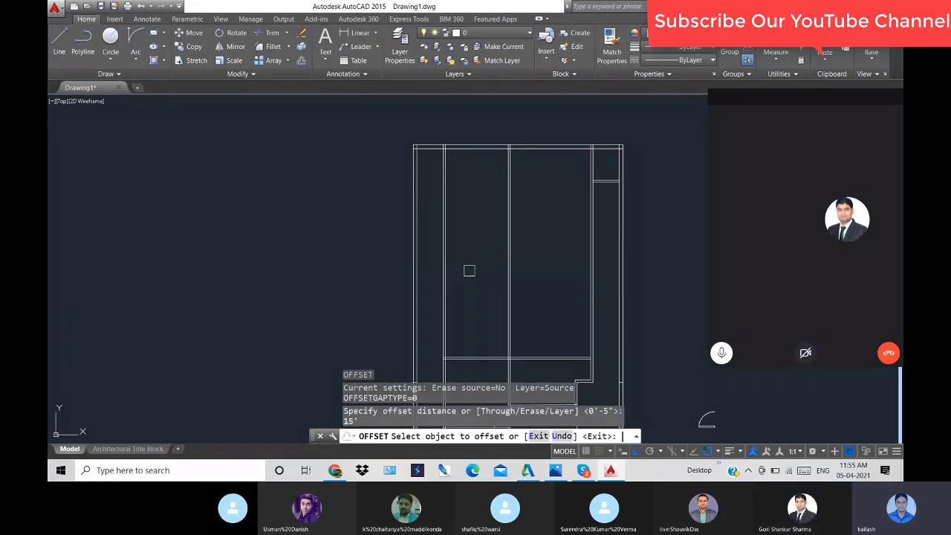
pyautogui.click(557, 148)
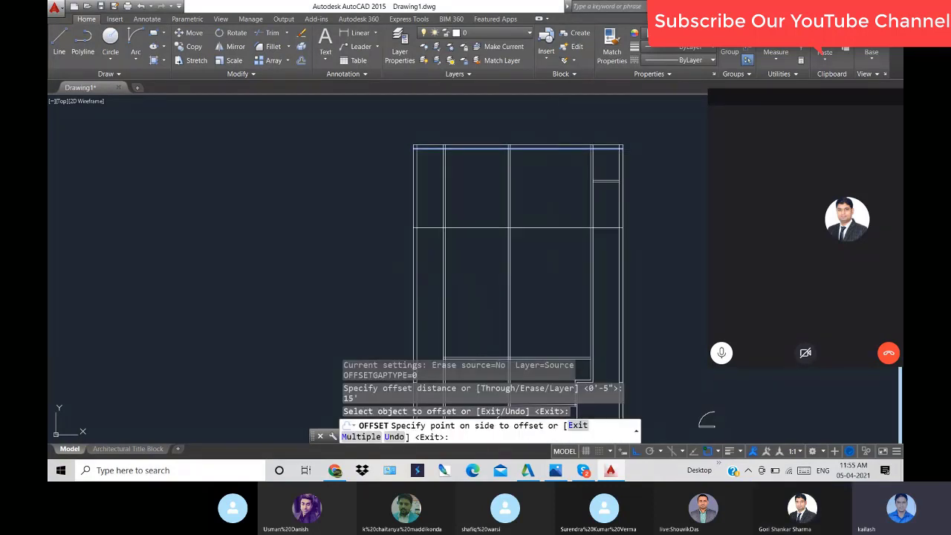
pyautogui.click(549, 173)
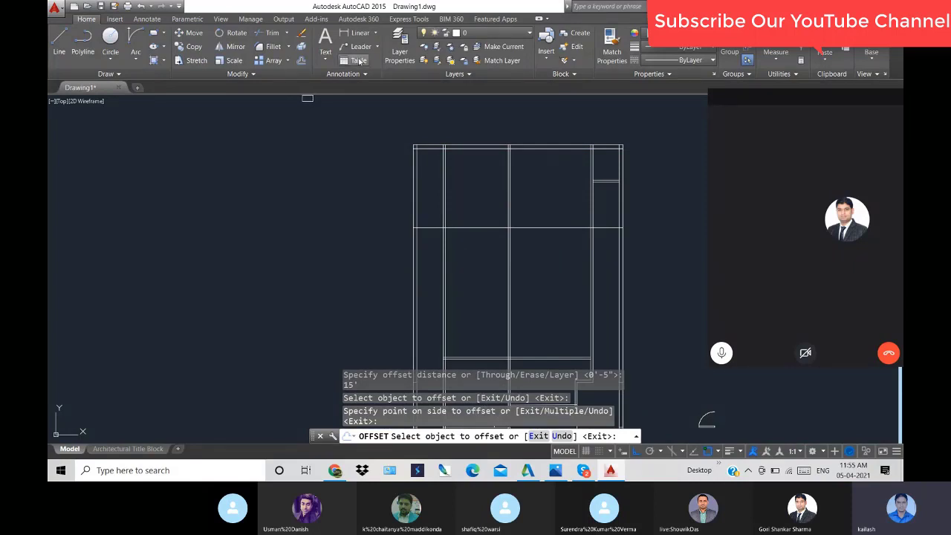
# Add a 24'-9" linear dimension to check the distance, then delete it.
pyautogui.click(376, 33)
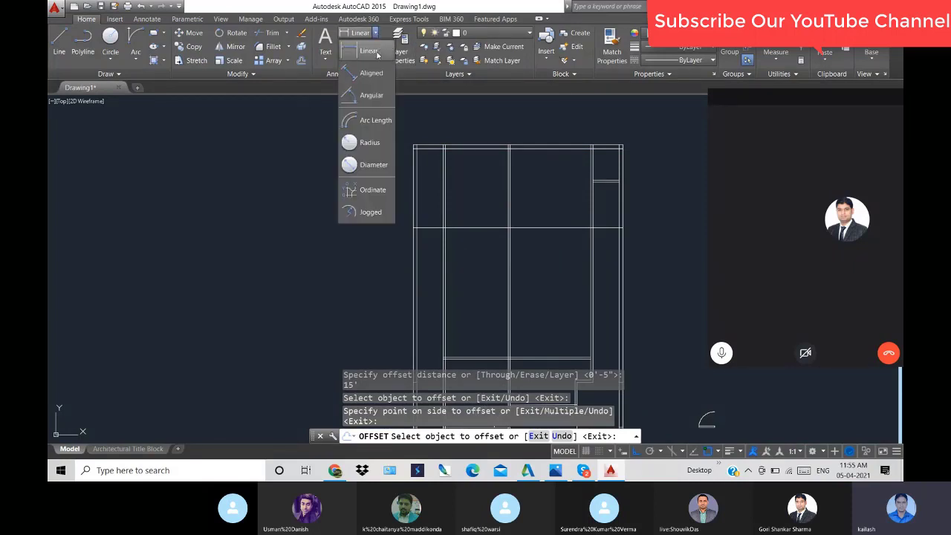
pyautogui.click(369, 51)
pyautogui.click(506, 228)
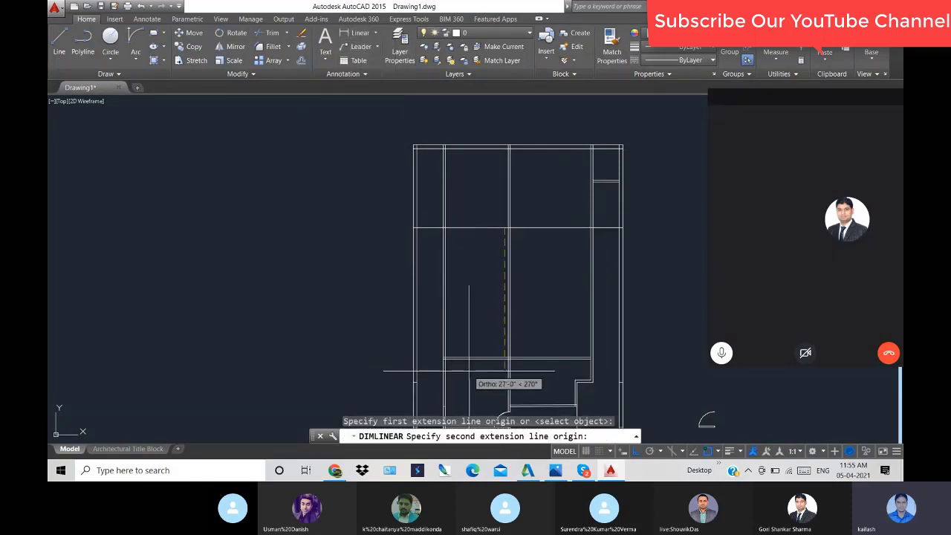
pyautogui.click(494, 358)
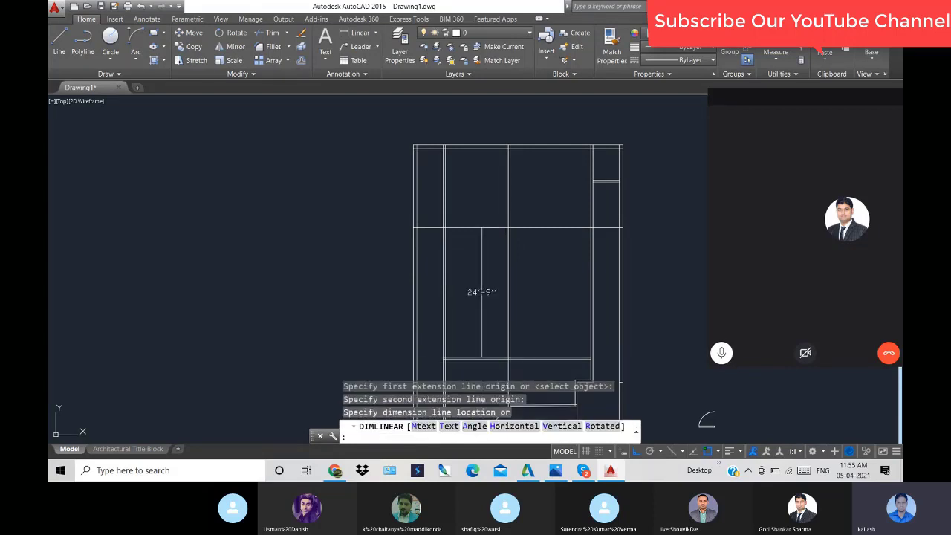
pyautogui.click(482, 291)
pyautogui.press('Escape')
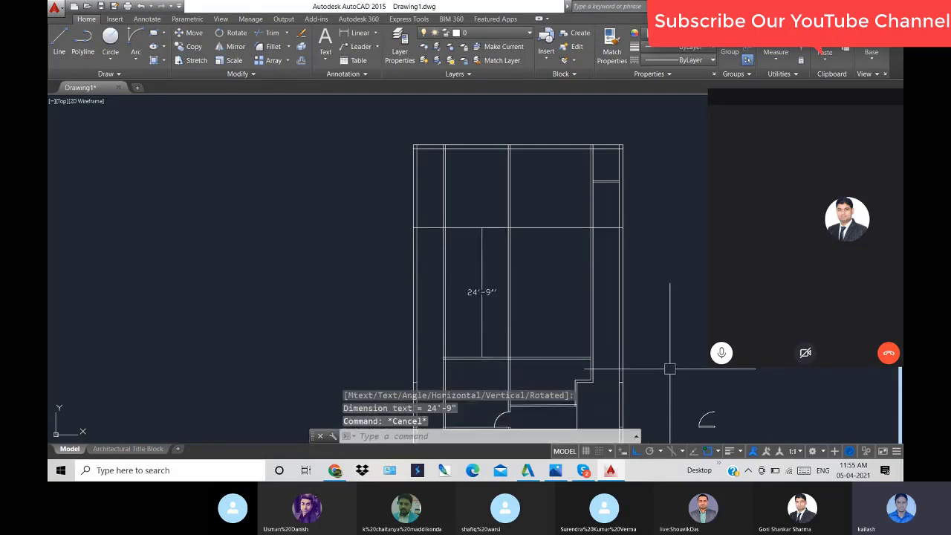
pyautogui.click(483, 291)
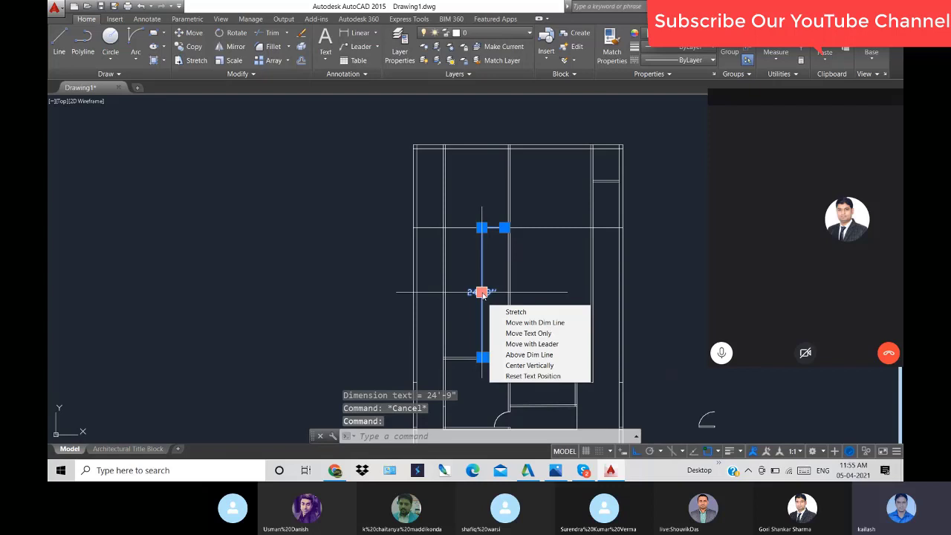
pyautogui.press('Delete')
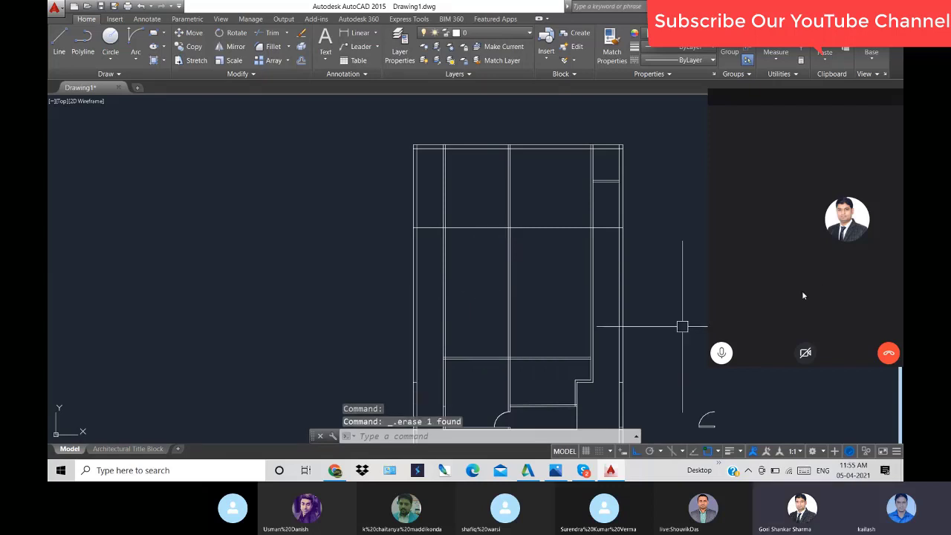
pyautogui.scroll(-2, 654, 290)
pyautogui.scroll(4, 581, 362)
pyautogui.scroll(-3, 581, 362)
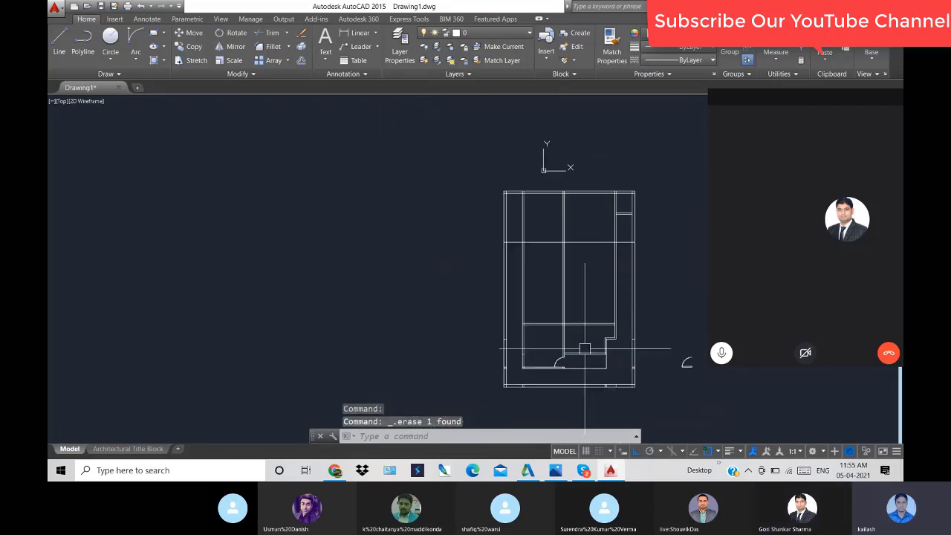
pyautogui.scroll(2, 595, 245)
# Offset the new 15' line by 4.5 to form the partition's second line.
pyautogui.write('o')
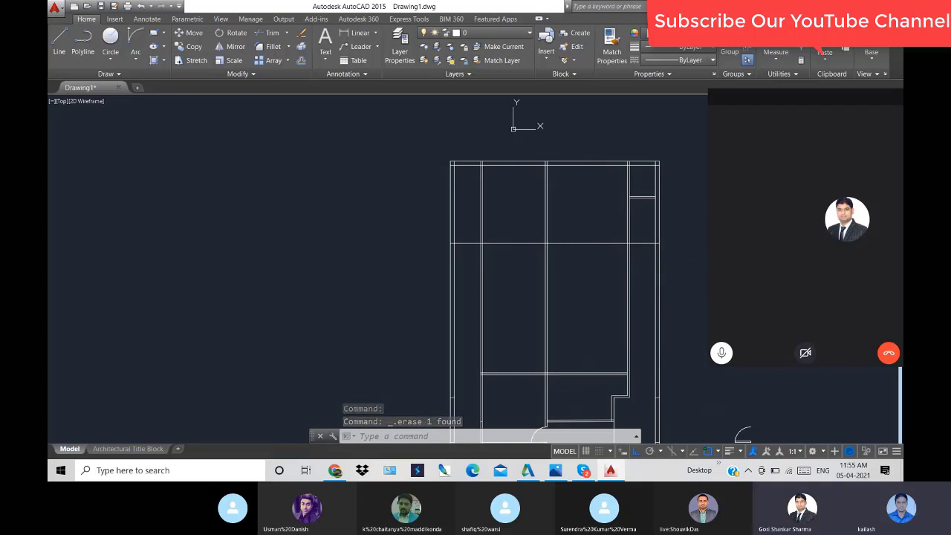
pyautogui.press('Return')
pyautogui.write('5')
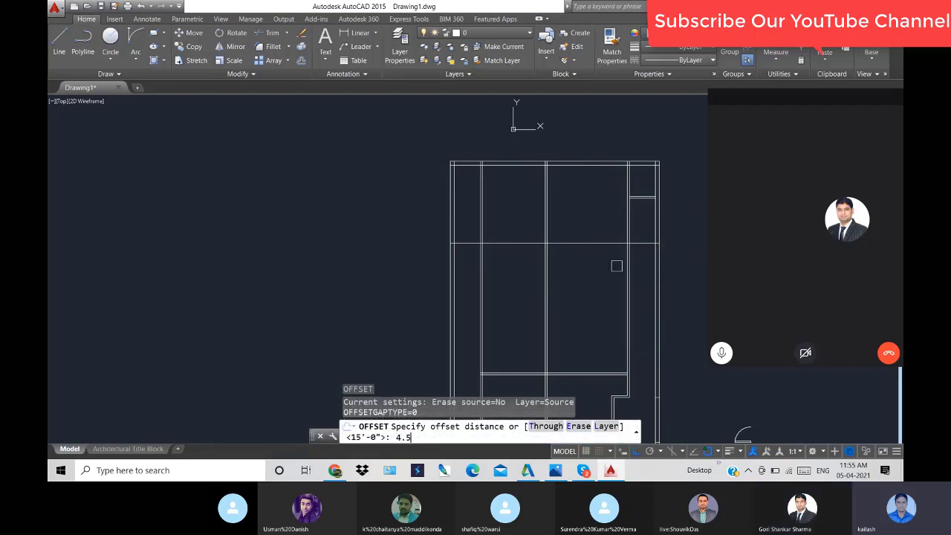
pyautogui.press('Return')
pyautogui.click(601, 245)
pyautogui.click(600, 281)
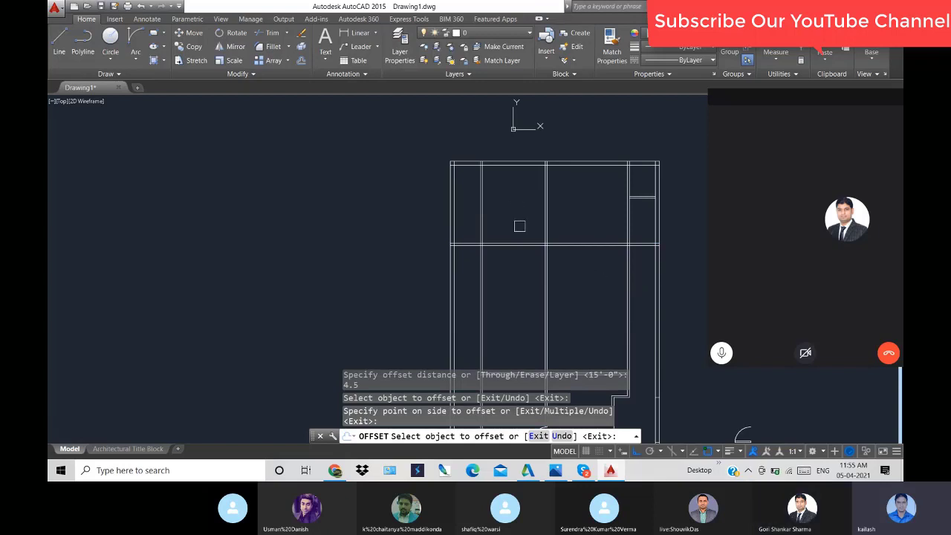
pyautogui.press('Escape')
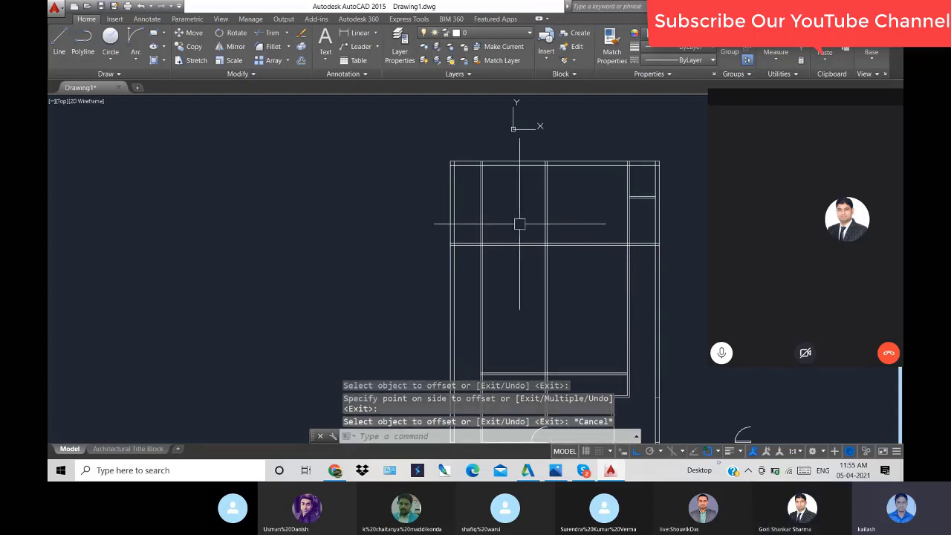
# Trim the partition's double lines where they cross the vertical wall.
pyautogui.write('tr')
pyautogui.press('Return')
pyautogui.press('Return')
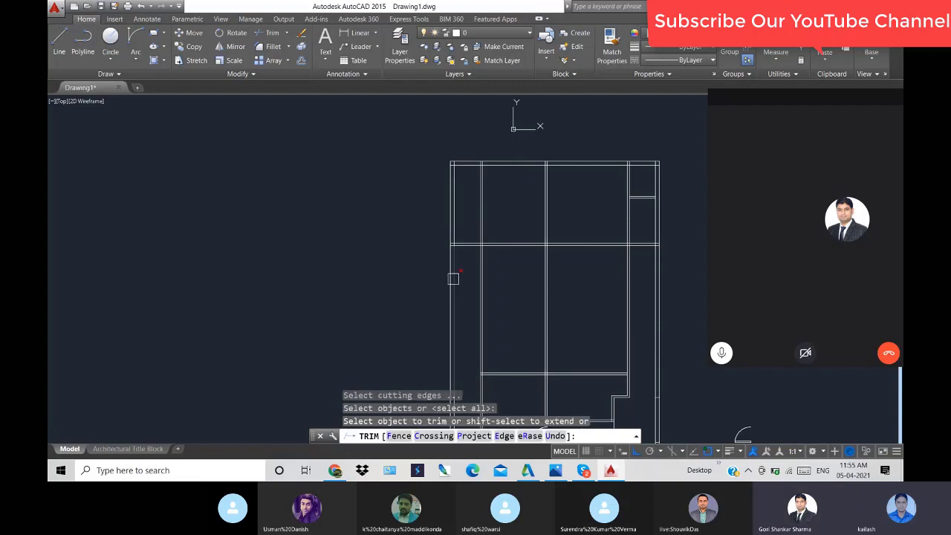
pyautogui.scroll(4, 468, 255)
pyautogui.moveTo(469, 252); pyautogui.dragTo(468, 204)
pyautogui.scroll(-4, 617, 261)
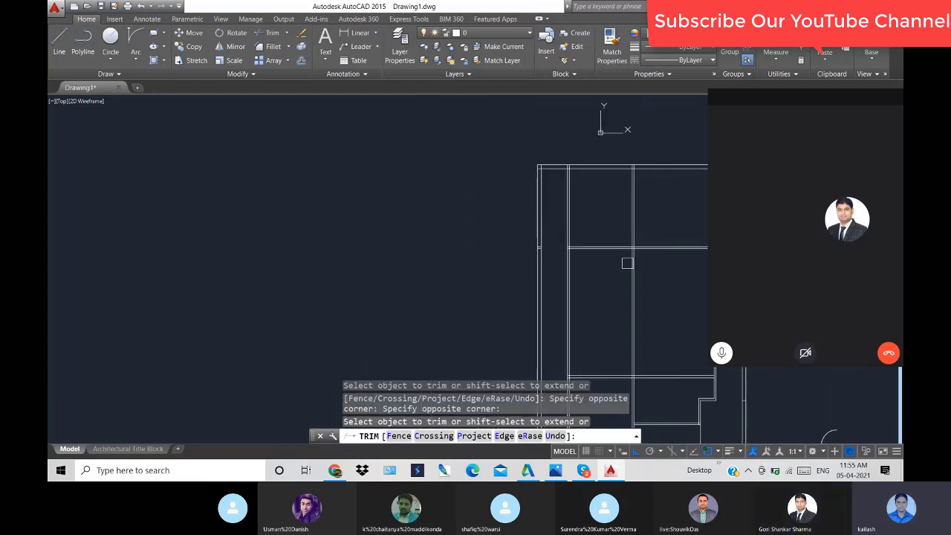
pyautogui.scroll(3, 632, 255)
pyautogui.scroll(2, 620, 228)
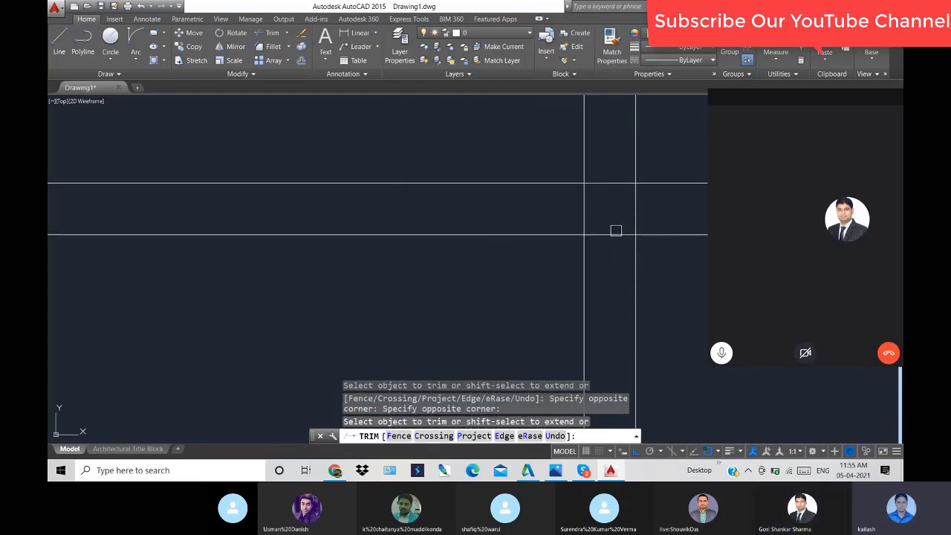
pyautogui.click(616, 232)
pyautogui.press('Escape')
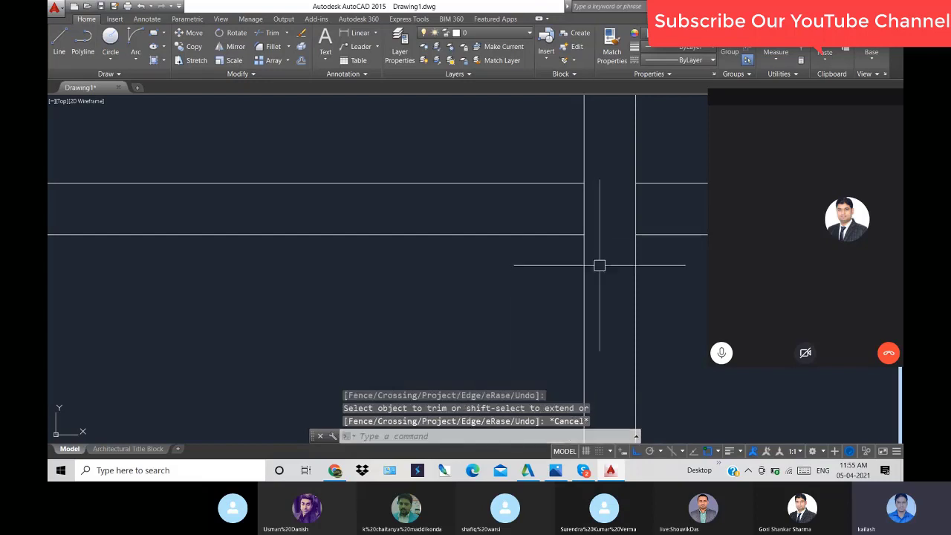
pyautogui.scroll(-5, 506, 283)
# Move both horizontal partition lines down about 2'-3" with Ortho on.
pyautogui.click(442, 321)
pyautogui.click(402, 199)
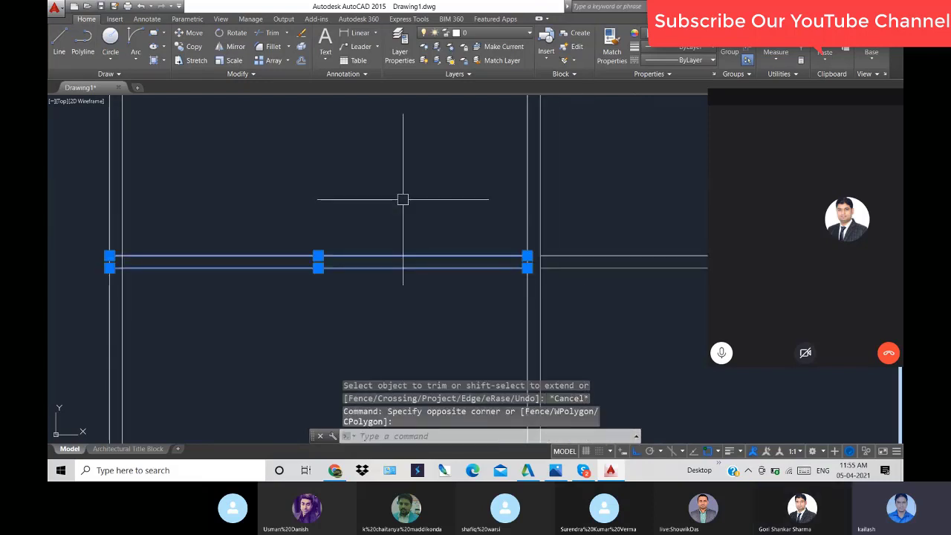
pyautogui.write('m')
pyautogui.press('Return')
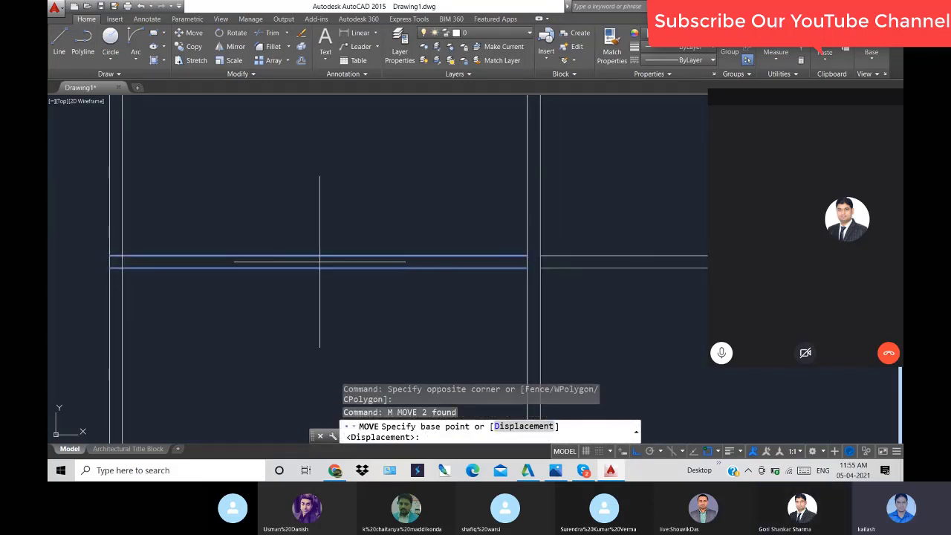
pyautogui.click(318, 256)
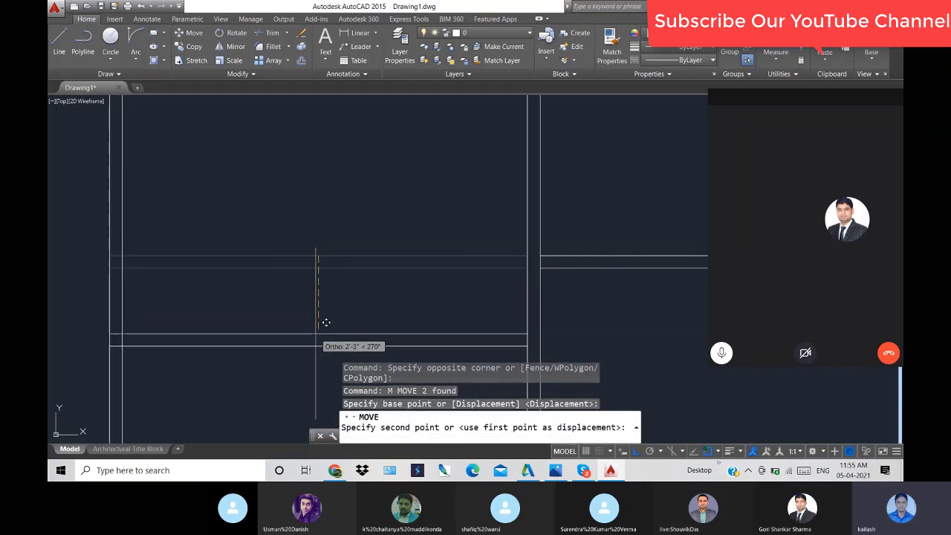
pyautogui.click(328, 350)
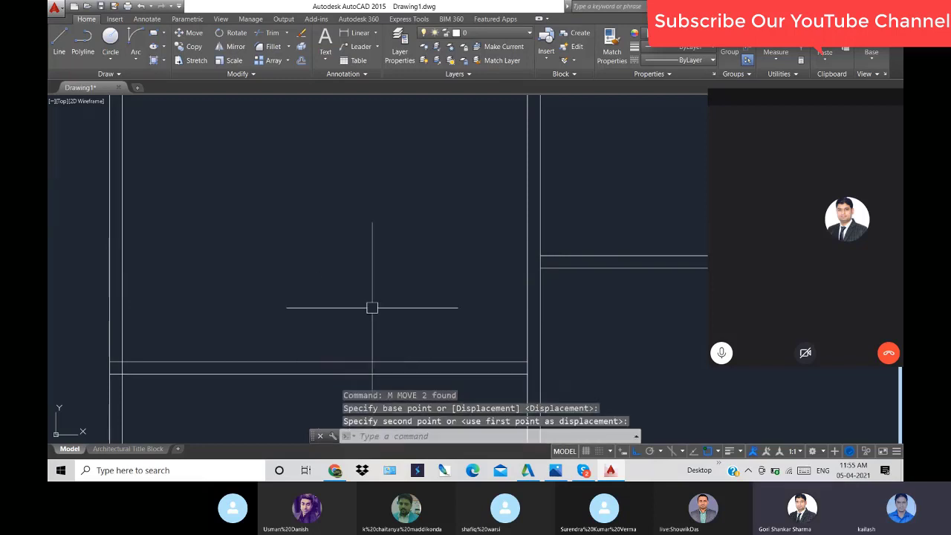
pyautogui.scroll(-2, 475, 283)
pyautogui.scroll(-2, 521, 290)
pyautogui.scroll(-3, 559, 291)
pyautogui.scroll(5, 559, 291)
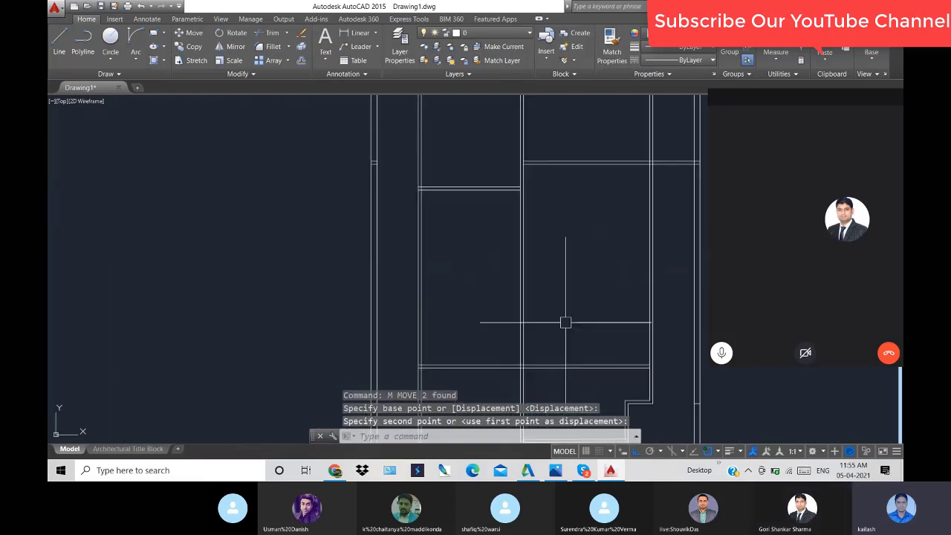
pyautogui.scroll(-4, 565, 322)
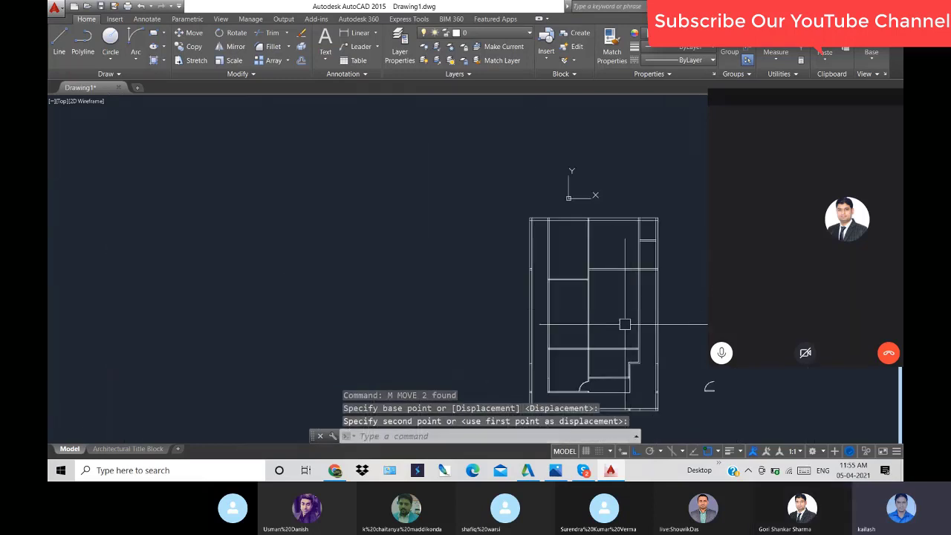
pyautogui.click(711, 387)
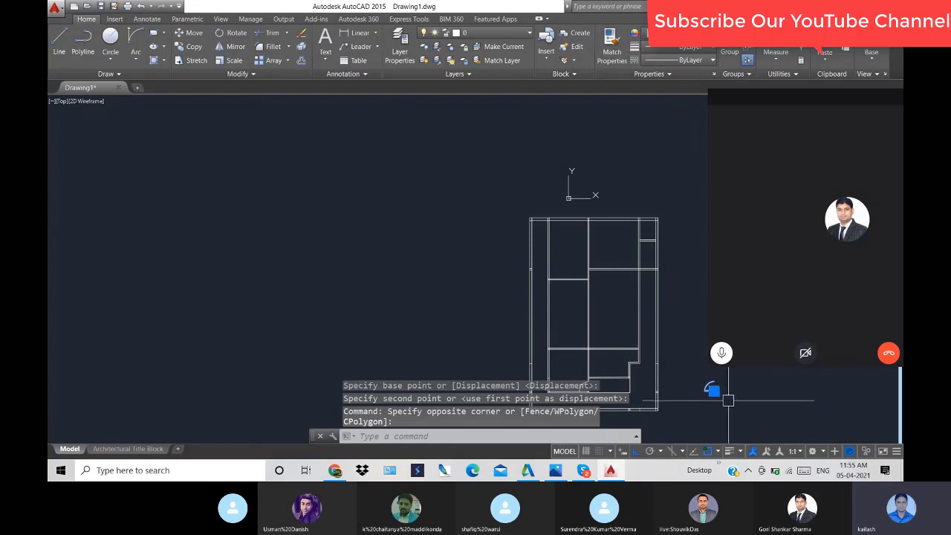
pyautogui.write('c')
# Copy the spare door swing from its corner to the partition and vertical wall corner.
pyautogui.click(728, 400)
pyautogui.write('co')
pyautogui.press('Return')
pyautogui.scroll(6, 631, 338)
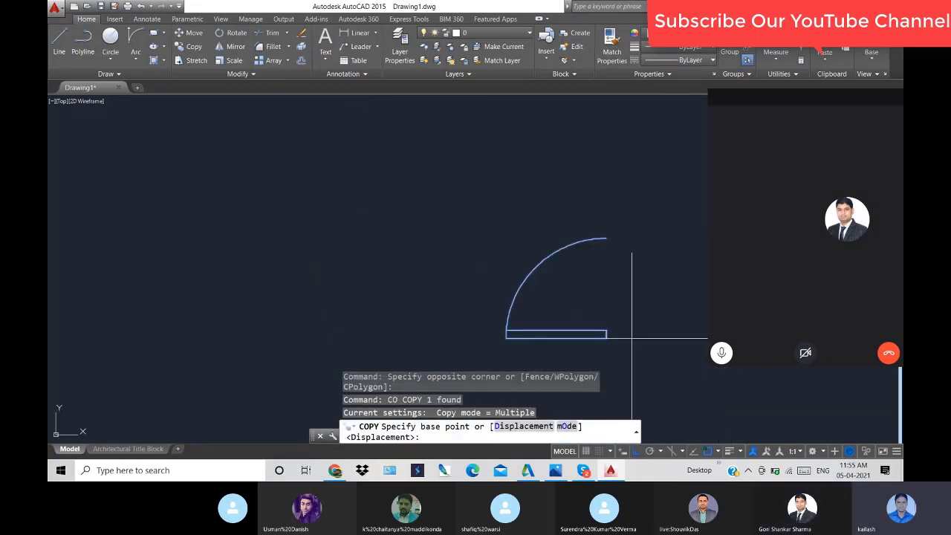
pyautogui.scroll(2, 632, 338)
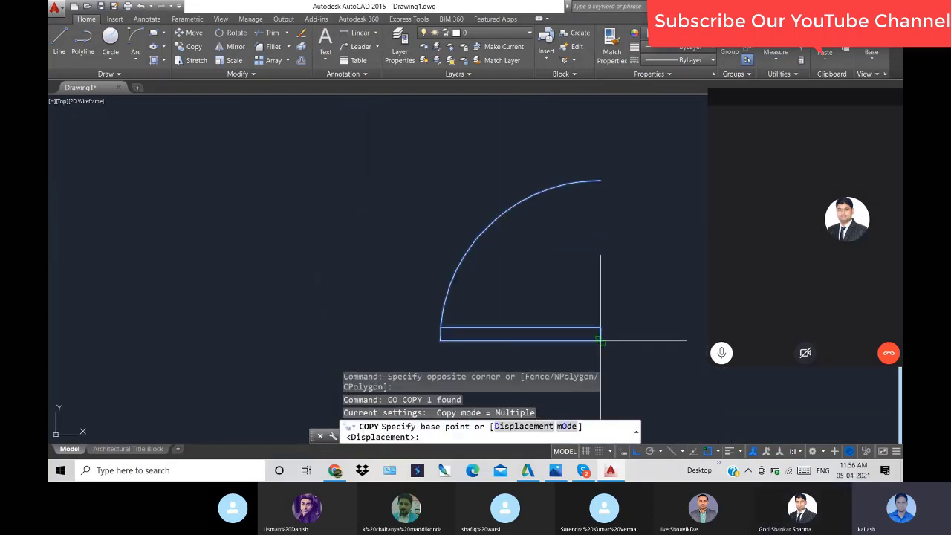
pyautogui.click(601, 341)
pyautogui.scroll(-3, 270, 273)
pyautogui.scroll(-5, 289, 290)
pyautogui.scroll(-3, 357, 303)
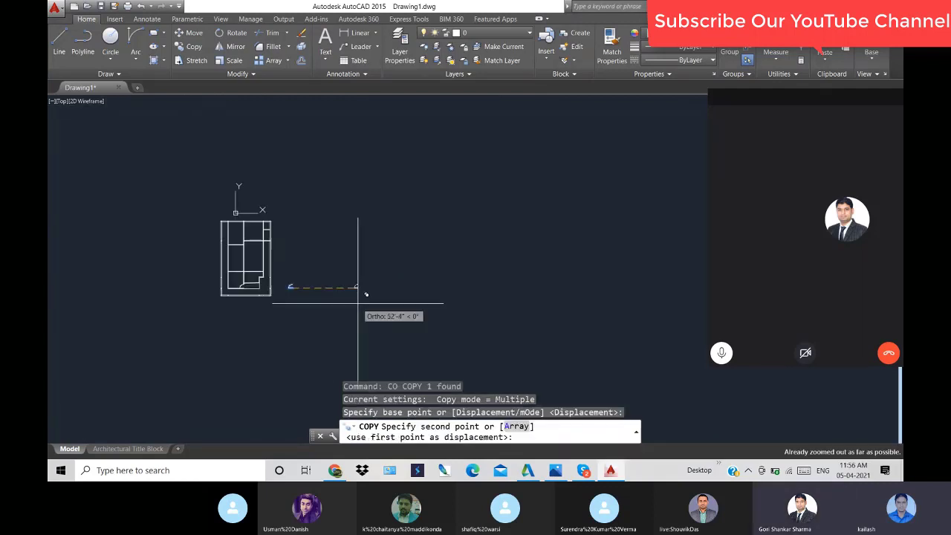
pyautogui.scroll(4, 257, 235)
pyautogui.scroll(4, 259, 240)
pyautogui.scroll(3, 286, 223)
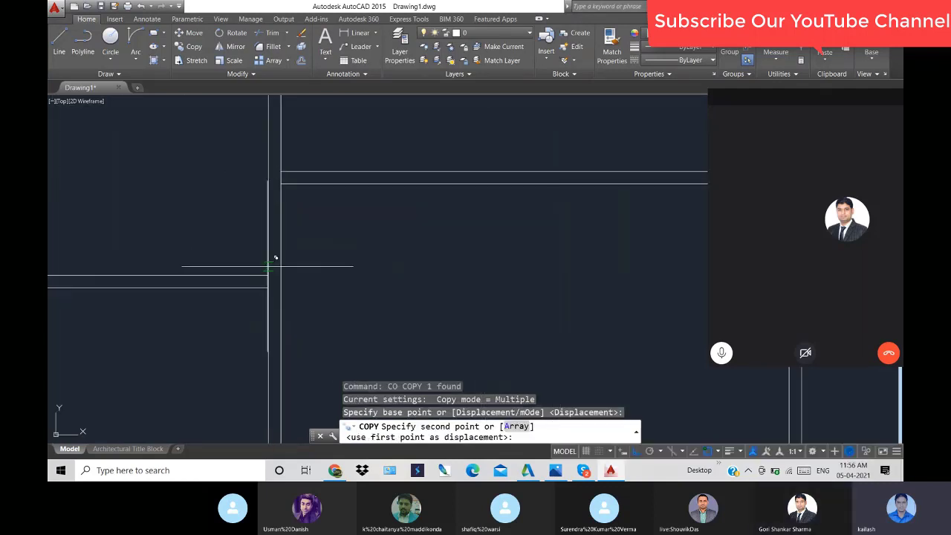
pyautogui.click(270, 266)
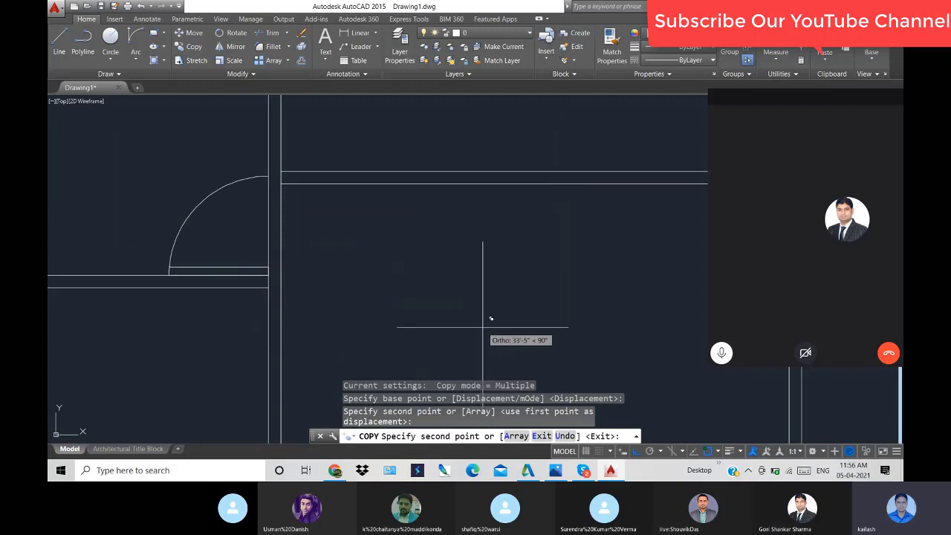
pyautogui.press('Escape')
# Nudge the copied door slightly right so it ends at the vertical wall line.
pyautogui.click(240, 326)
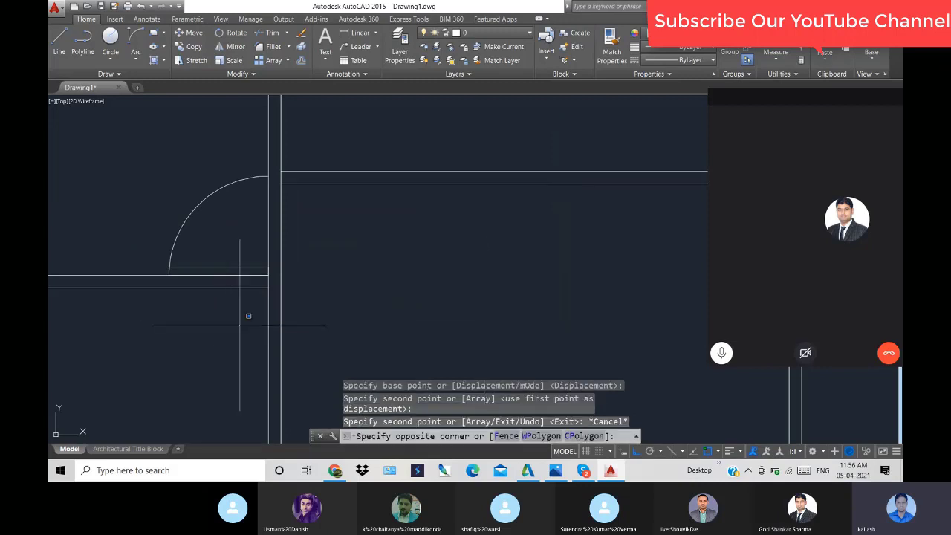
pyautogui.click(173, 244)
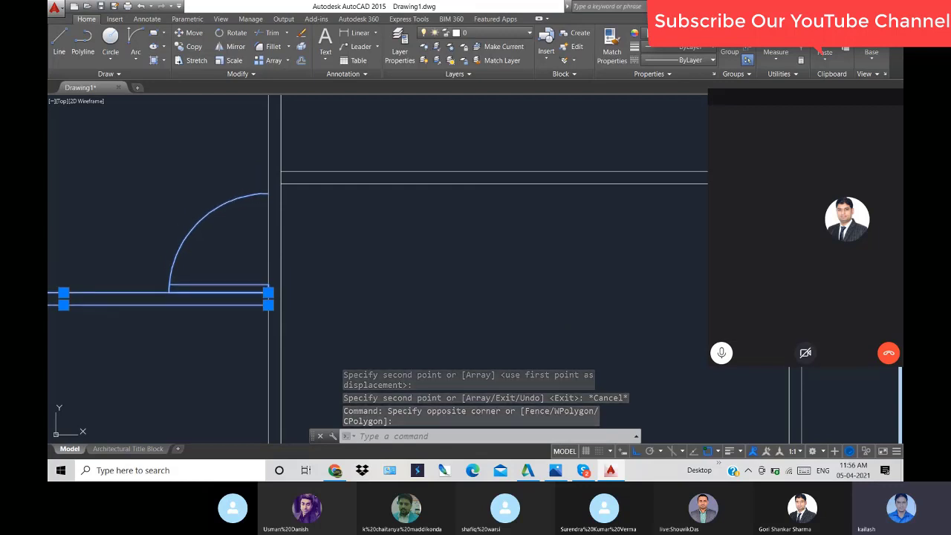
pyautogui.press('Escape')
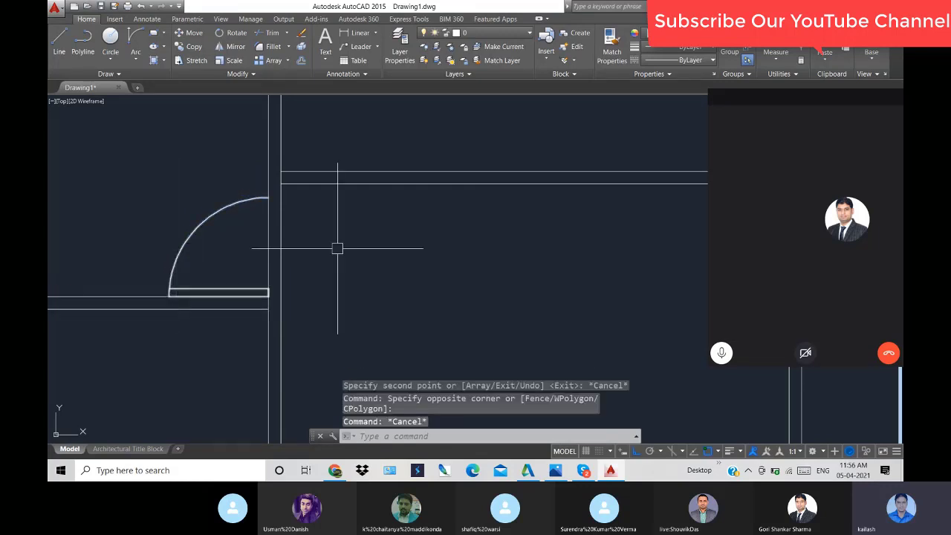
pyautogui.click(253, 292)
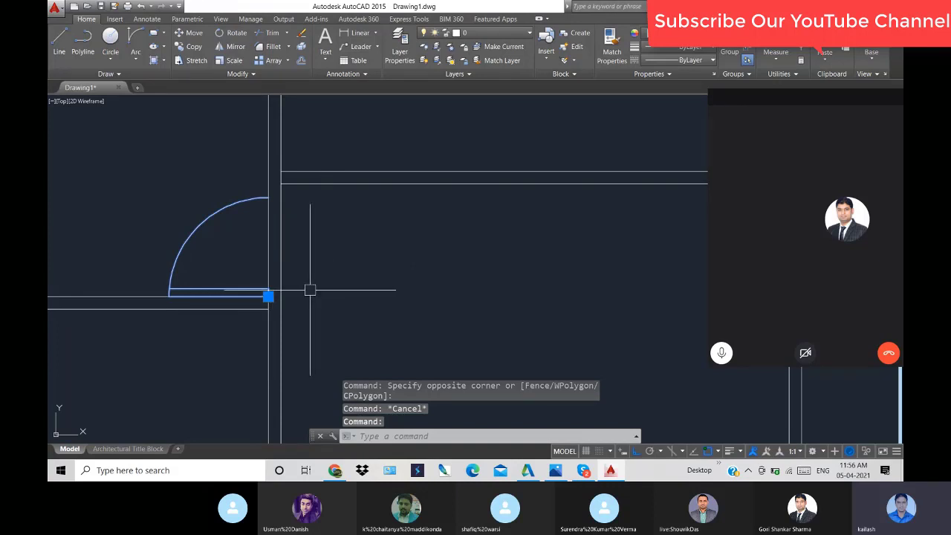
pyautogui.moveTo(268, 296); pyautogui.dragTo(281, 297)
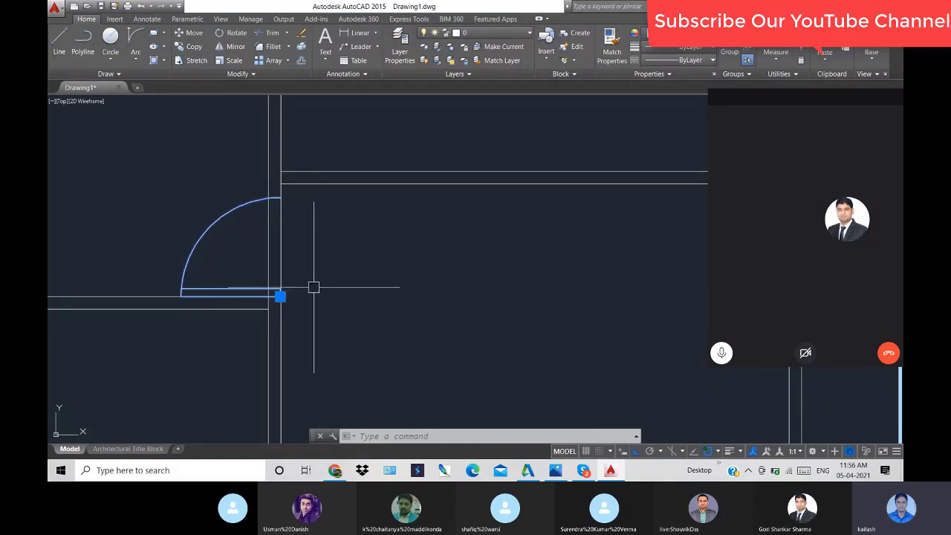
# Trim the wall lines crossing the new door opening with a crossing selection.
pyautogui.press('Escape')
pyautogui.write('t')
pyautogui.press('Return')
pyautogui.press('Return')
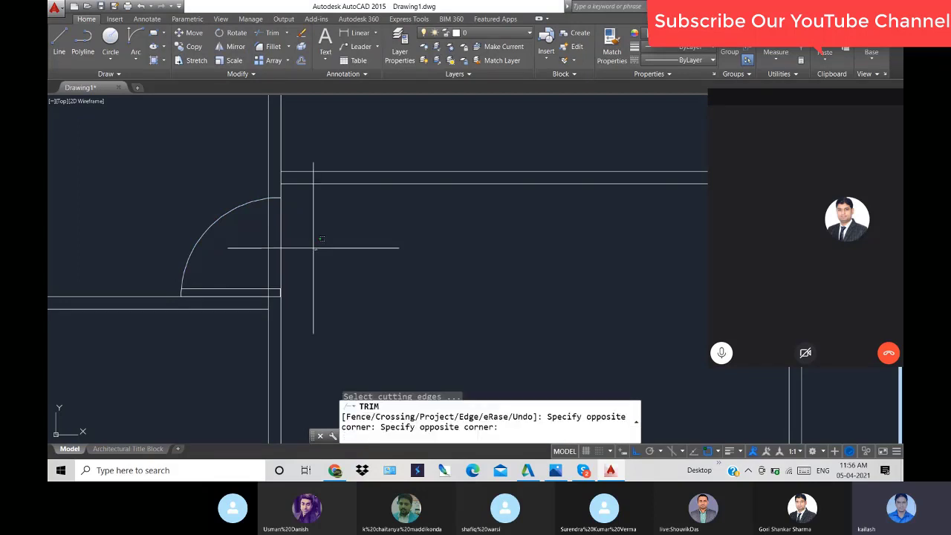
pyautogui.moveTo(338, 223); pyautogui.dragTo(253, 245)
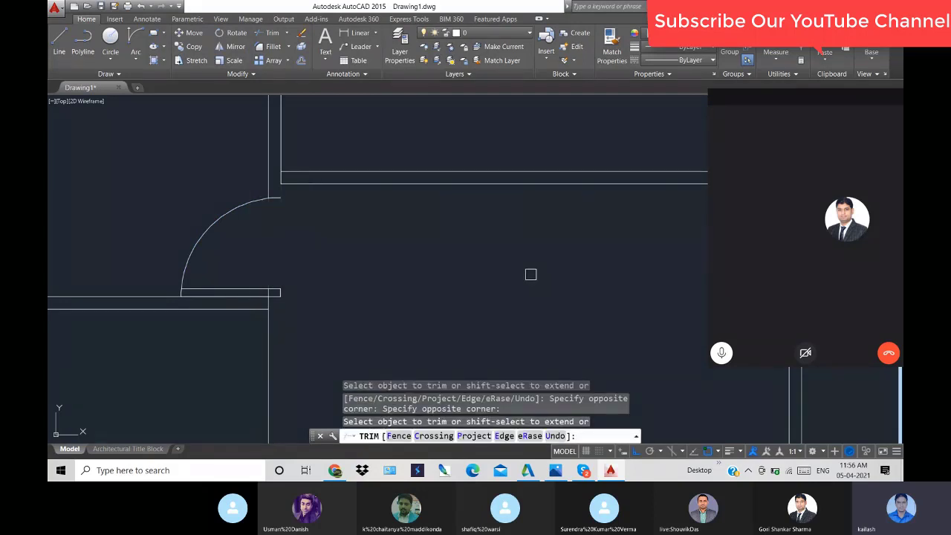
pyautogui.press('Escape')
# Check a horizontal wall line's grip without stretching it, then zoom out to review the plan.
pyautogui.scroll(3, 301, 199)
pyautogui.scroll(3, 246, 142)
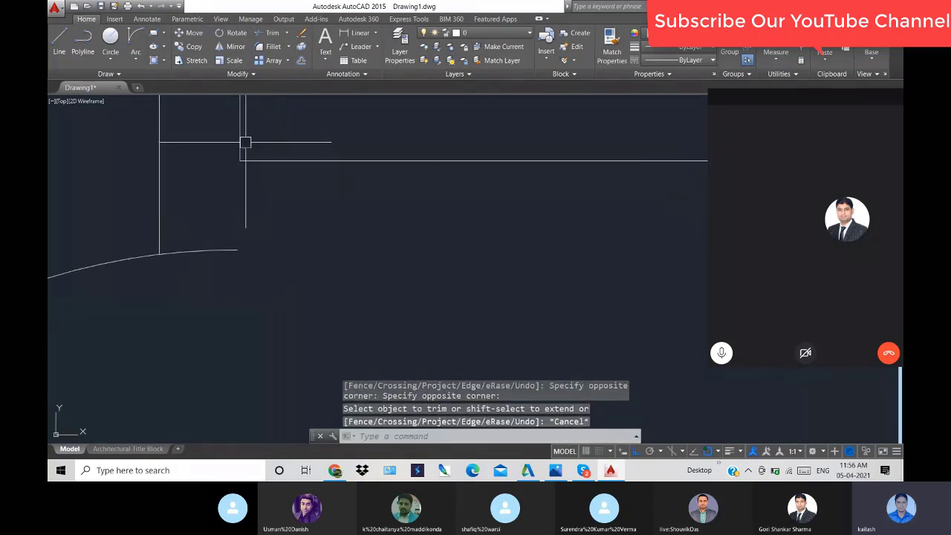
pyautogui.click(240, 159)
pyautogui.click(240, 160)
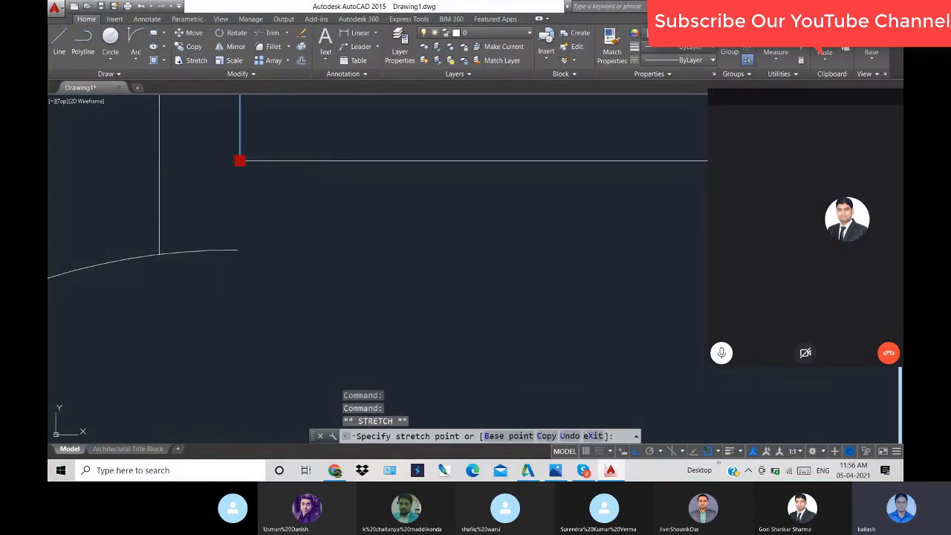
pyautogui.scroll(-2, 352, 347)
pyautogui.press('Escape')
pyautogui.scroll(-3, 334, 335)
pyautogui.scroll(-2, 389, 312)
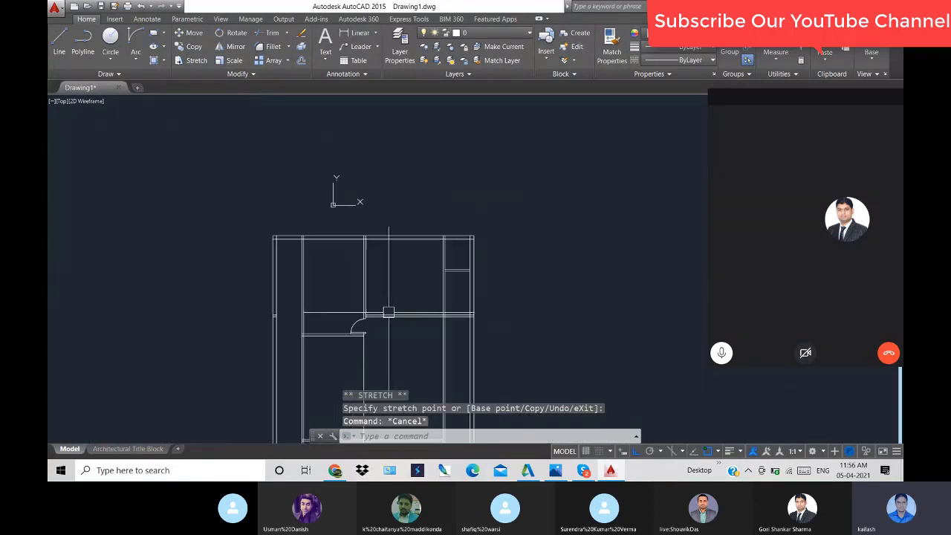
pyautogui.scroll(4, 371, 353)
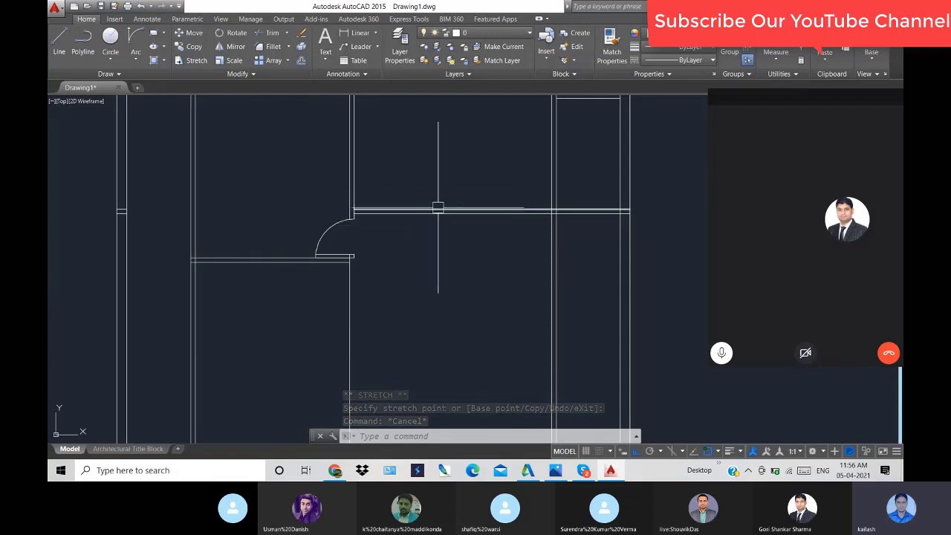
pyautogui.scroll(-2, 440, 212)
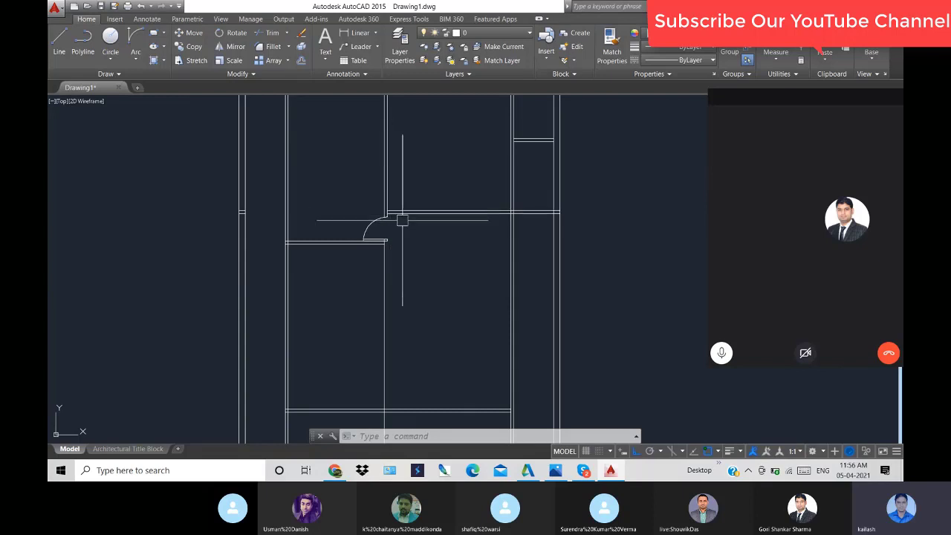
pyautogui.scroll(-5, 374, 224)
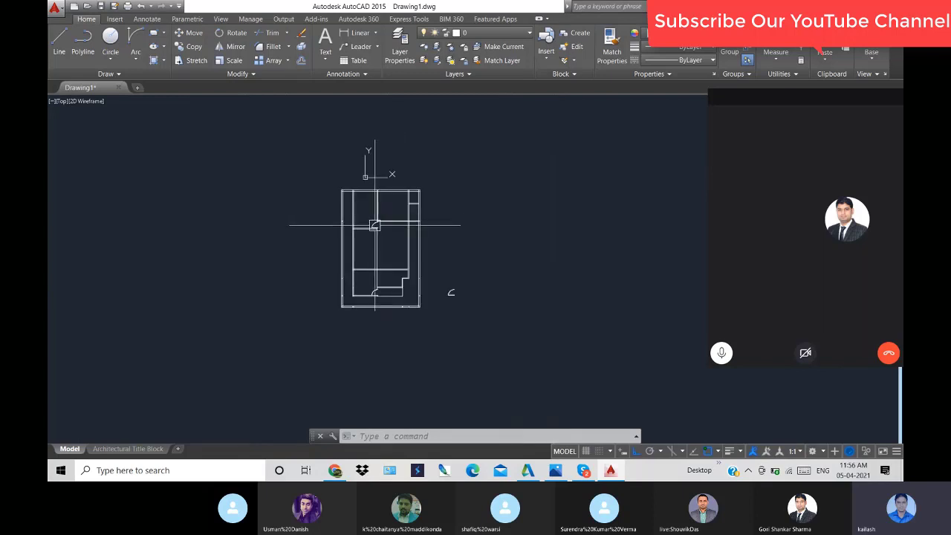
# Mirror the spare door swing twice to get four arcs facing different directions.
pyautogui.click(467, 319)
pyautogui.click(441, 261)
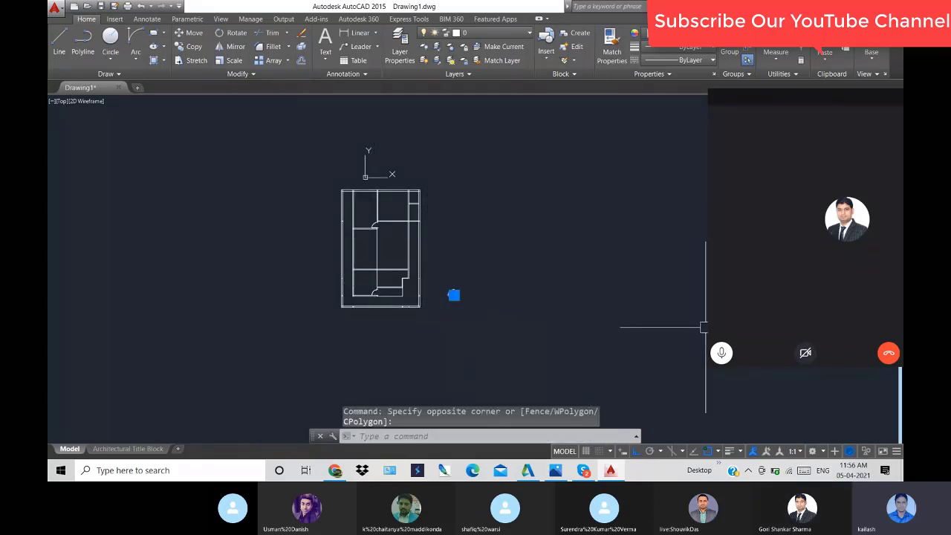
pyautogui.write('mi')
pyautogui.press('Return')
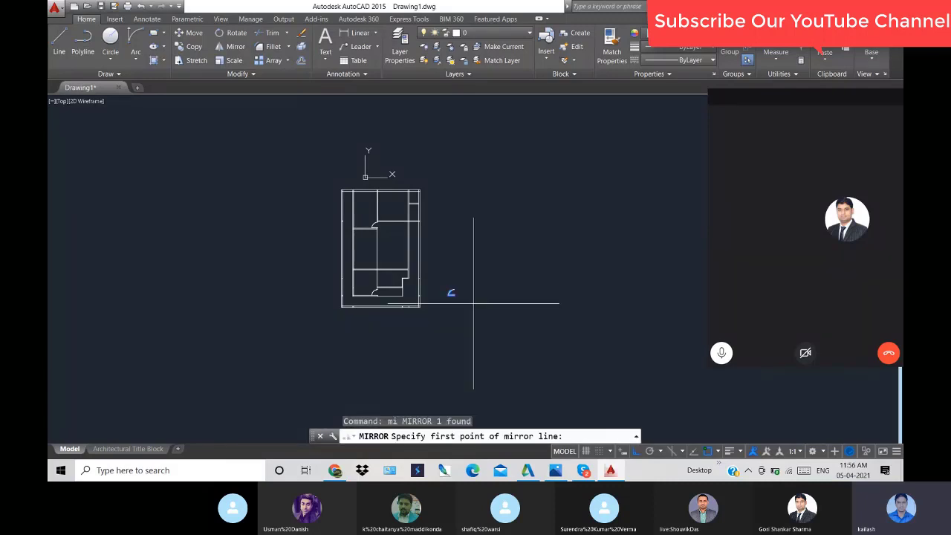
pyautogui.click(471, 303)
pyautogui.click(472, 245)
pyautogui.press('Return')
pyautogui.click(444, 275)
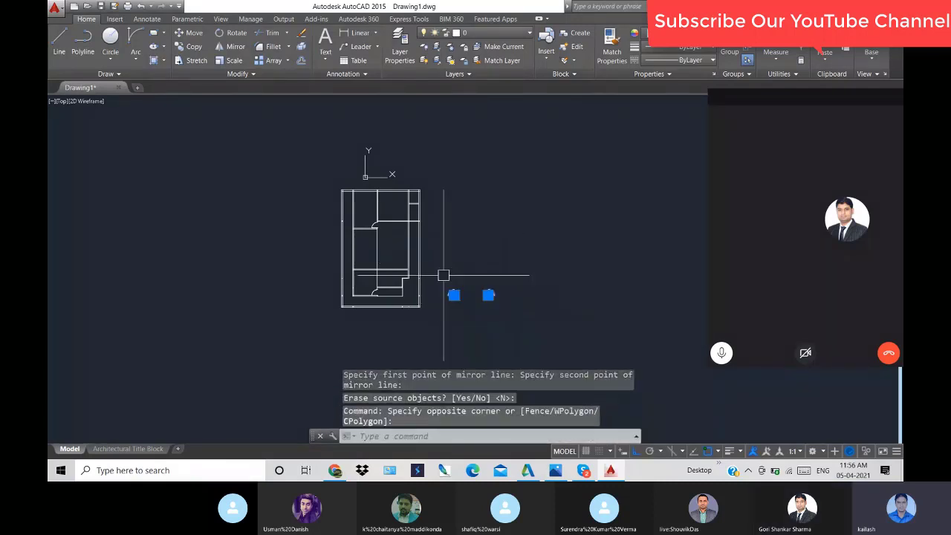
pyautogui.write('mi')
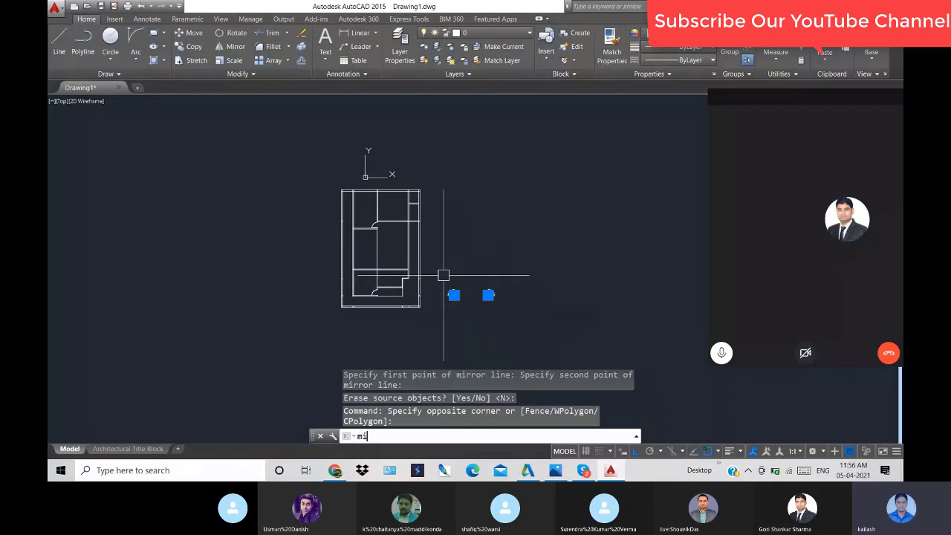
pyautogui.press('Return')
pyautogui.click(444, 276)
pyautogui.click(521, 287)
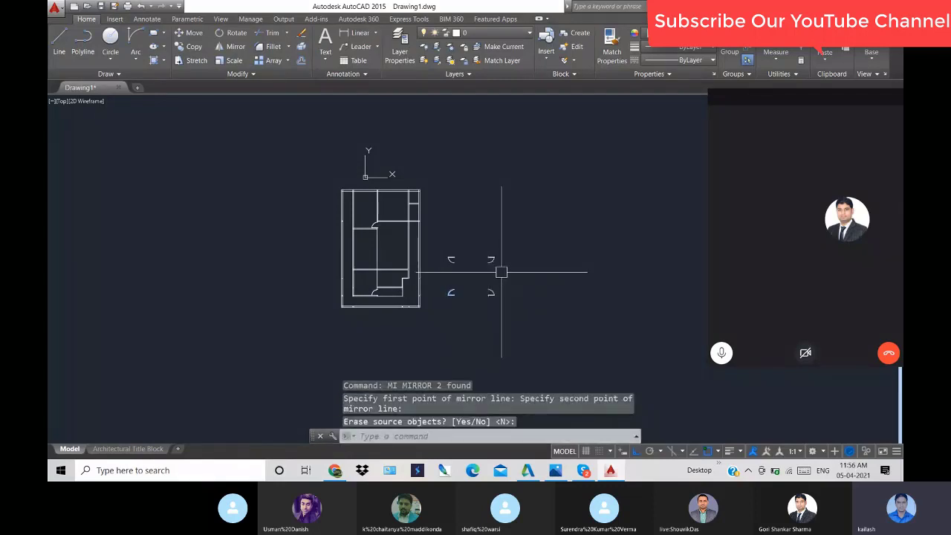
# Rotate one door arc 90 degrees about its endpoint.
pyautogui.click(493, 263)
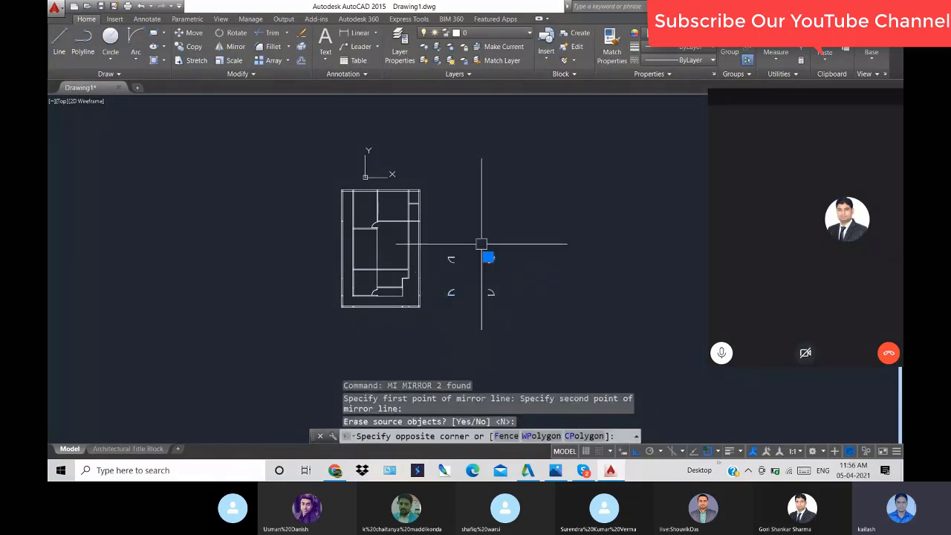
pyautogui.click(481, 244)
pyautogui.write('ro')
pyautogui.press('Return')
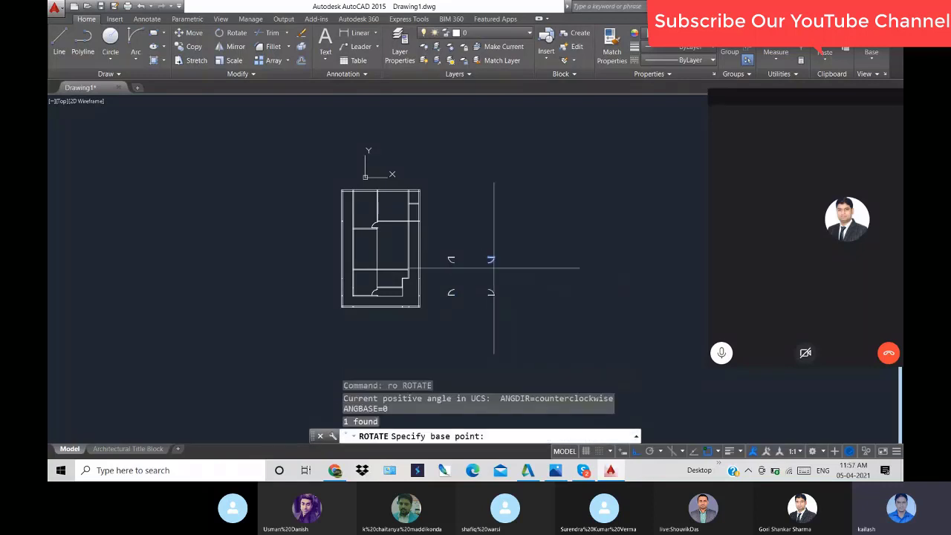
pyautogui.click(488, 259)
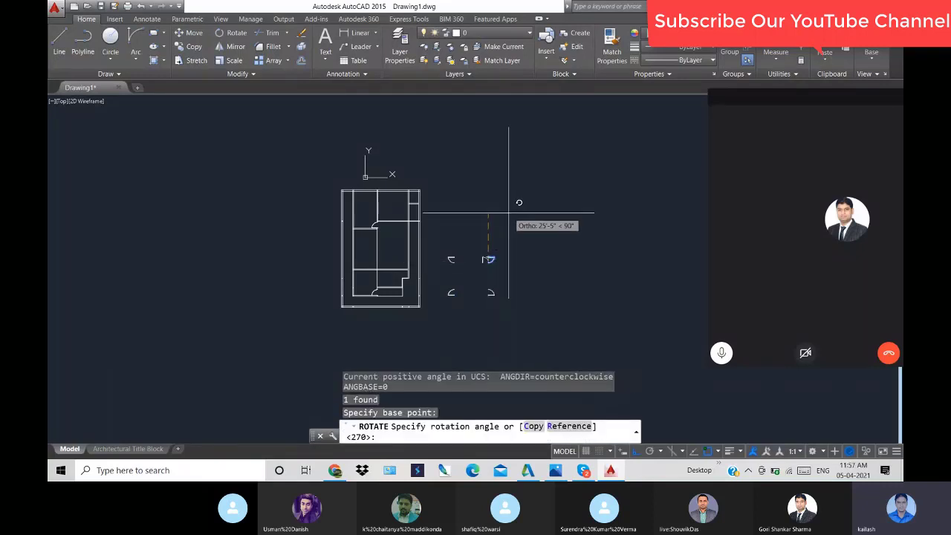
pyautogui.click(509, 213)
# Start copying a door arc with its end as the base point.
pyautogui.scroll(4, 499, 272)
pyautogui.click(499, 273)
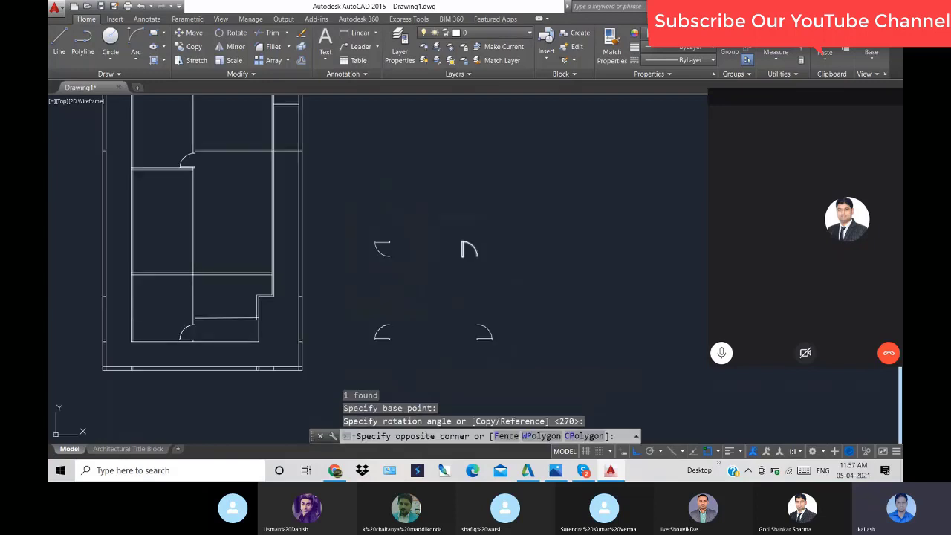
pyautogui.write('co')
pyautogui.press('Return')
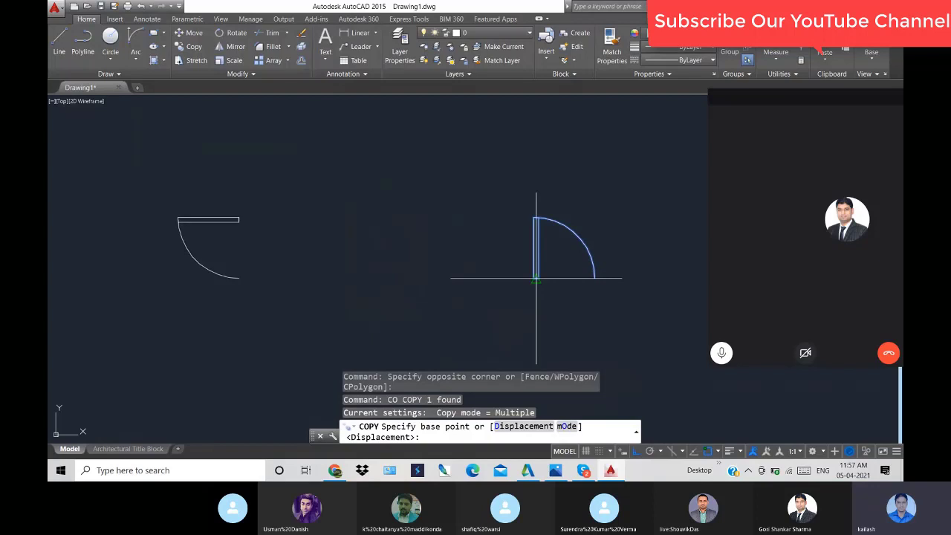
pyautogui.click(536, 279)
pyautogui.scroll(-3, 484, 266)
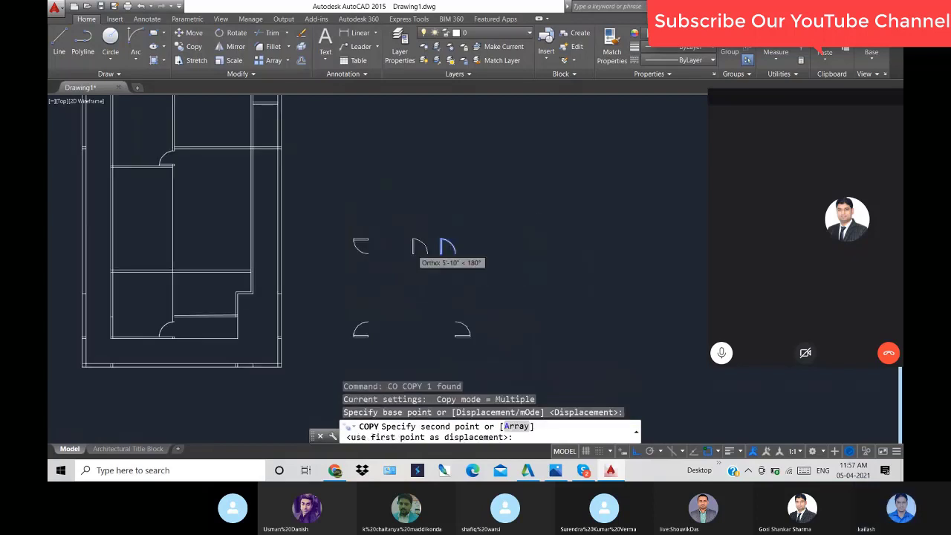
# Place the door copy at the interior wall and move it down onto the wall line.
pyautogui.scroll(5, 265, 201)
pyautogui.click(265, 201)
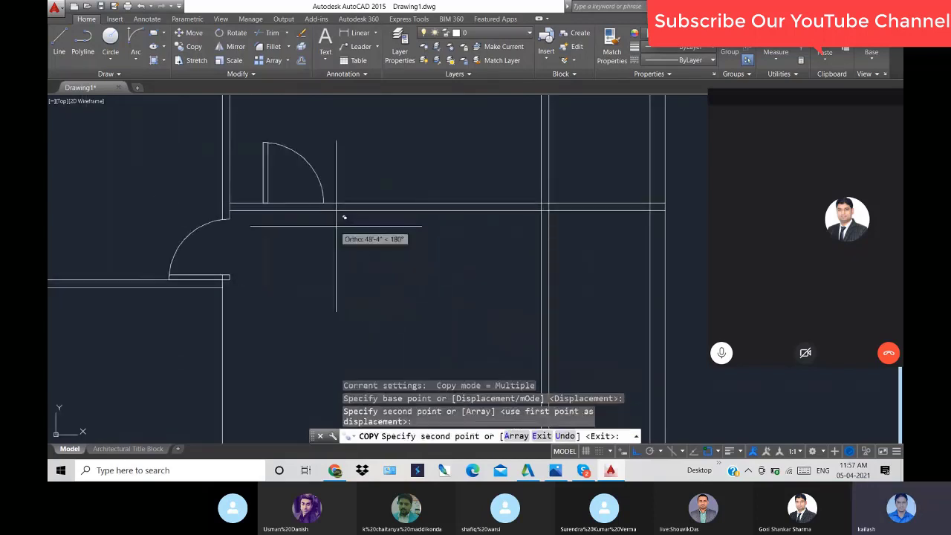
pyautogui.press('Escape')
pyautogui.click(266, 171)
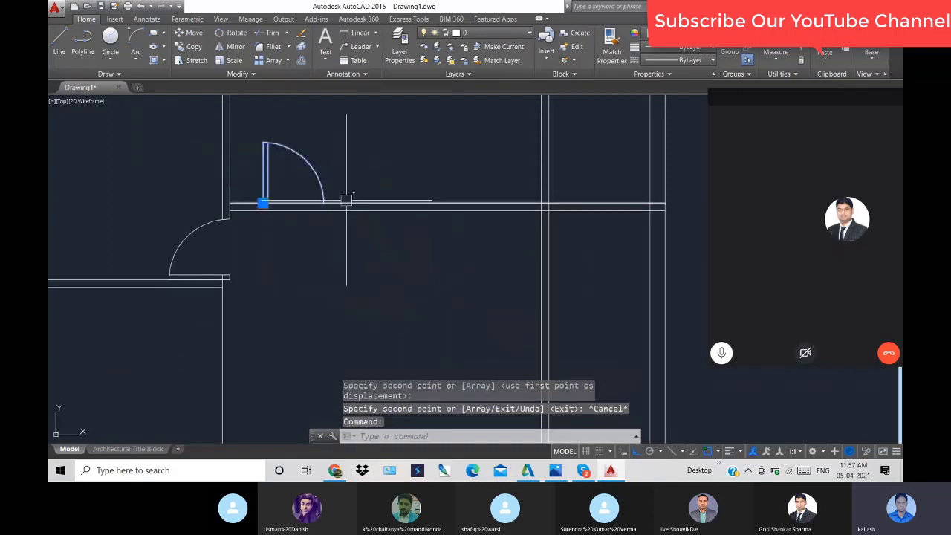
pyautogui.write('m')
pyautogui.press('Return')
pyautogui.scroll(6, 237, 193)
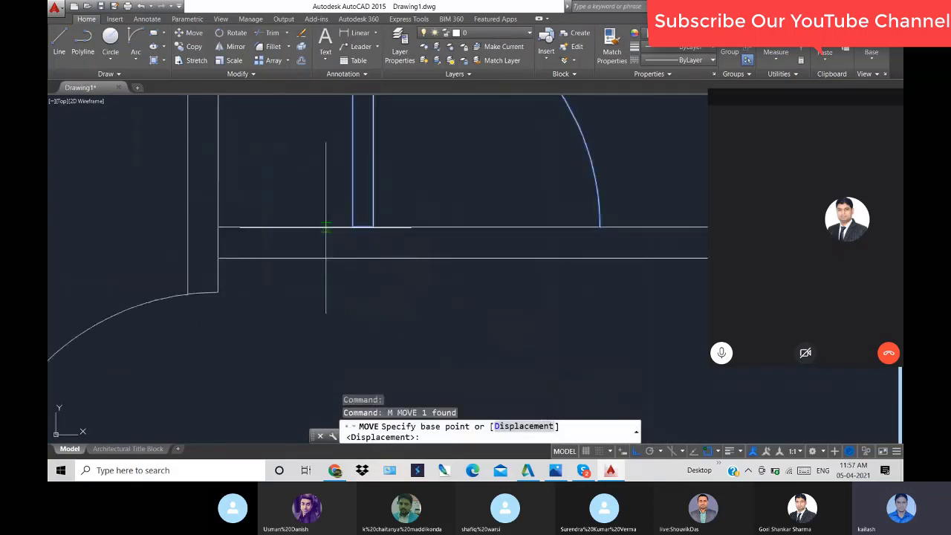
pyautogui.click(352, 227)
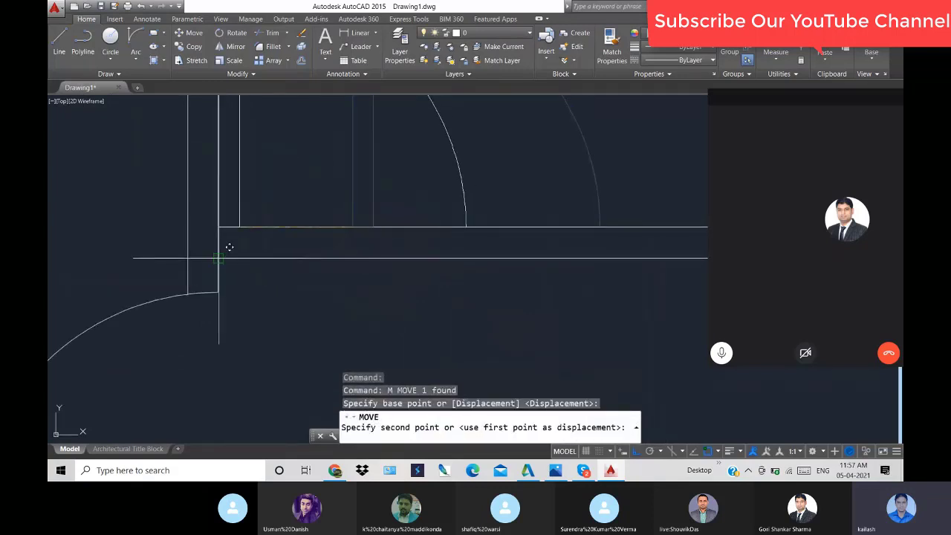
pyautogui.click(352, 258)
pyautogui.scroll(-5, 352, 309)
# Begin a trim of the wall lines, cancel it, and zoom around the plan.
pyautogui.press('Escape')
pyautogui.write('tr')
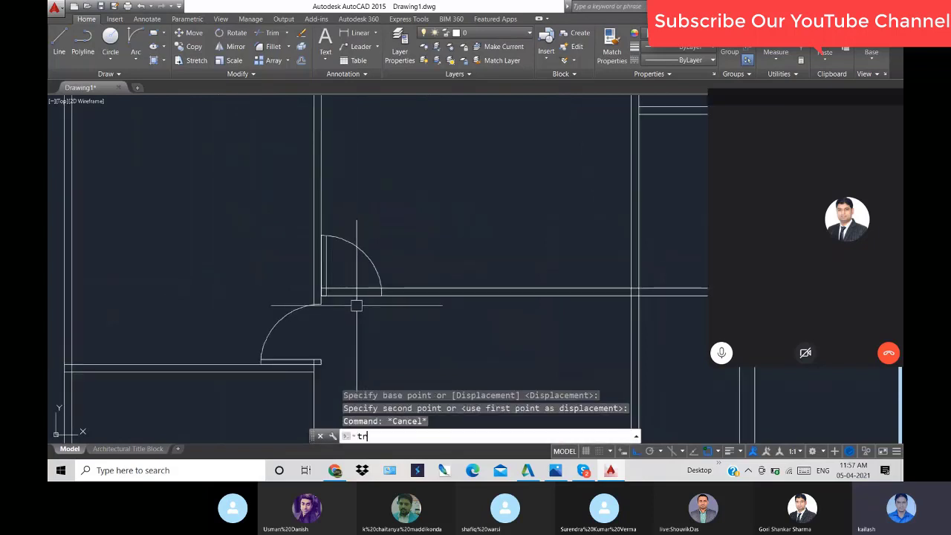
pyautogui.press('Return')
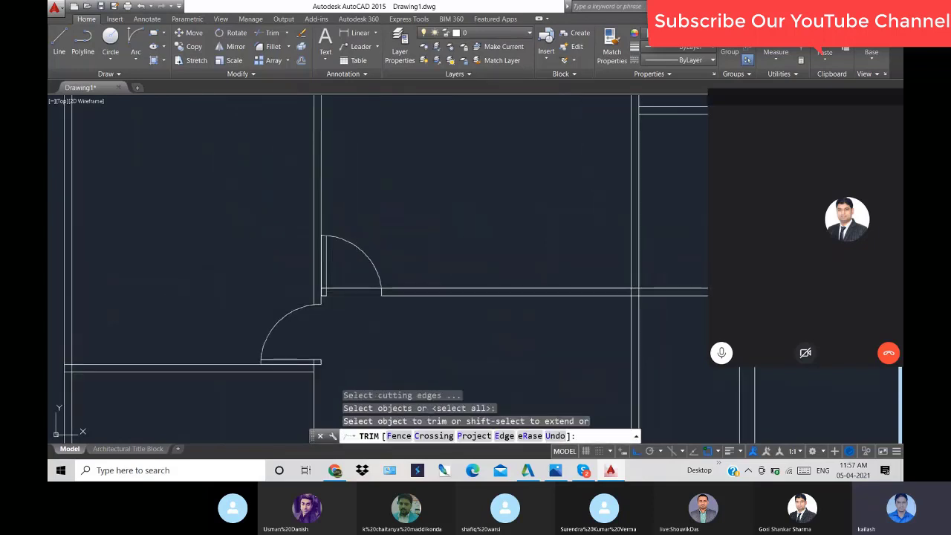
pyautogui.press('Escape')
pyautogui.scroll(-3, 385, 319)
pyautogui.scroll(-3, 385, 320)
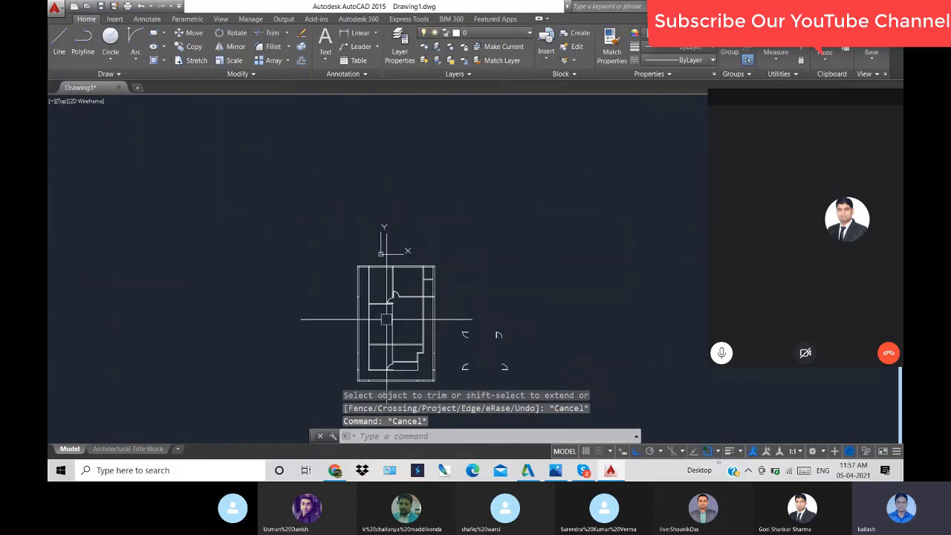
pyautogui.scroll(5, 386, 320)
pyautogui.scroll(-2, 436, 299)
pyautogui.scroll(2, 520, 283)
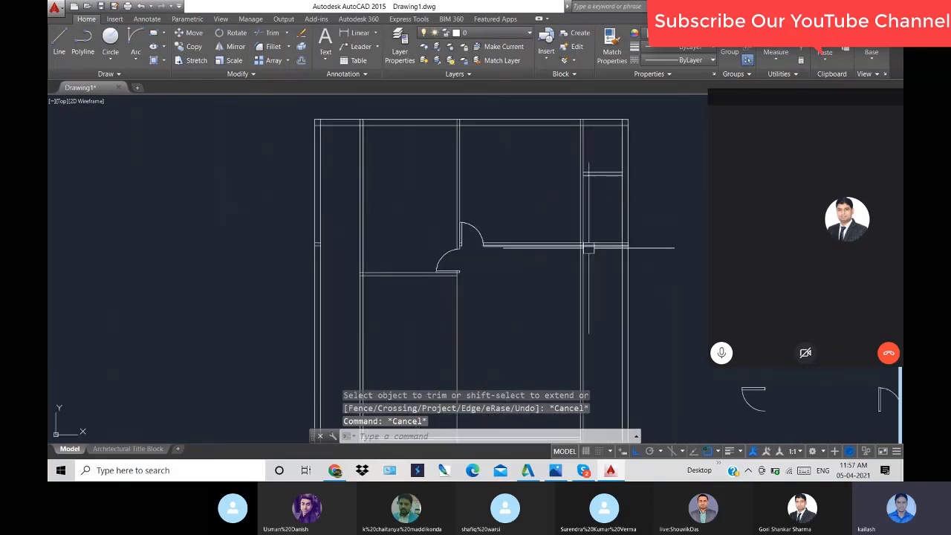
pyautogui.scroll(-3, 581, 269)
pyautogui.scroll(5, 559, 245)
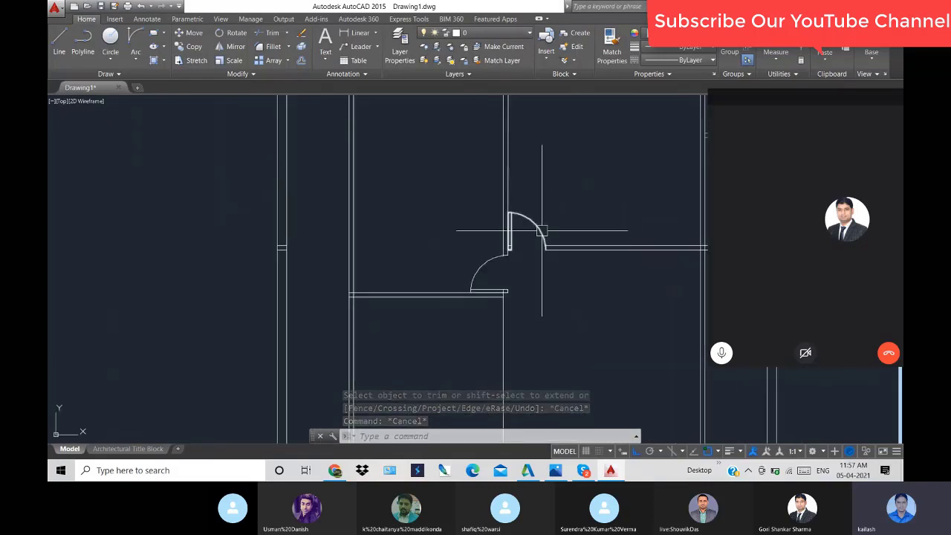
# Copy the interior-wall door to the upper-right wall.
pyautogui.click(510, 230)
pyautogui.write('co')
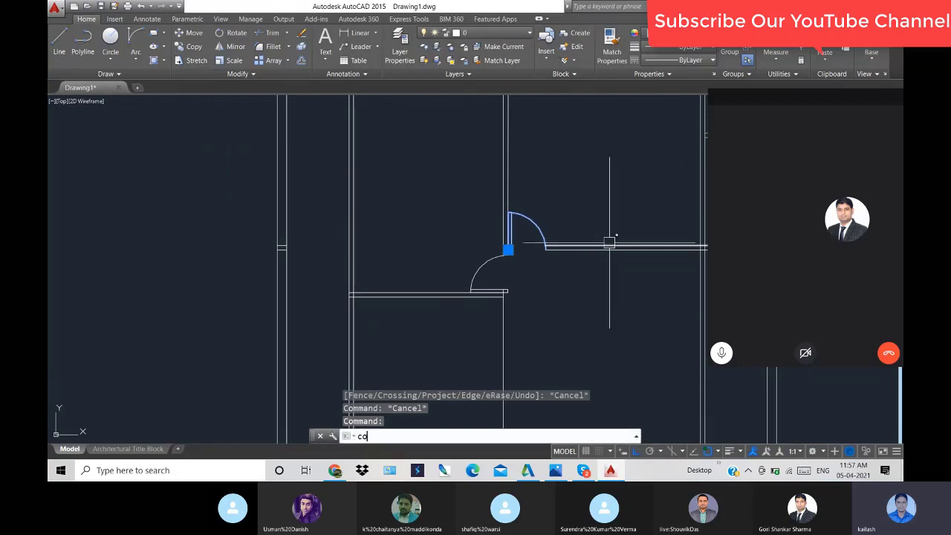
pyautogui.press('Return')
pyautogui.click(508, 250)
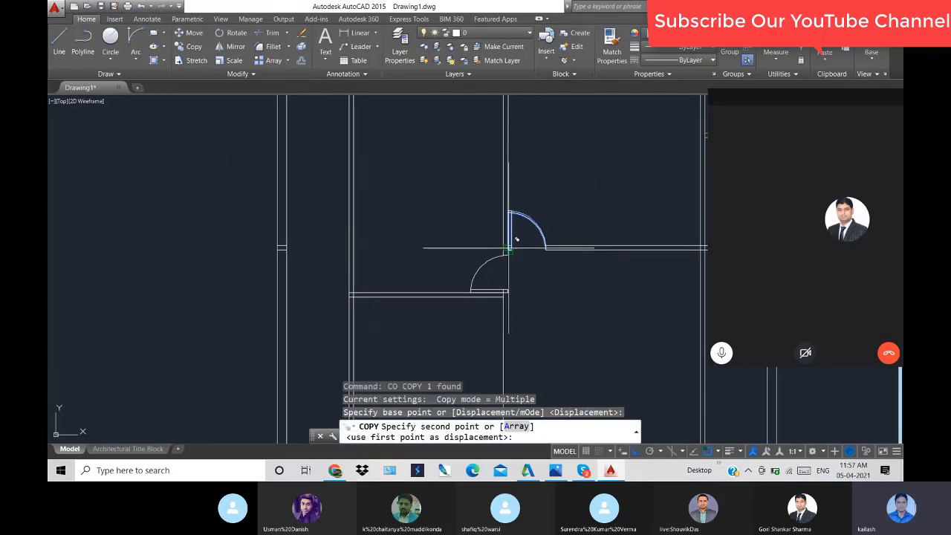
pyautogui.scroll(-3, 517, 240)
pyautogui.scroll(4, 546, 218)
pyautogui.scroll(2, 545, 214)
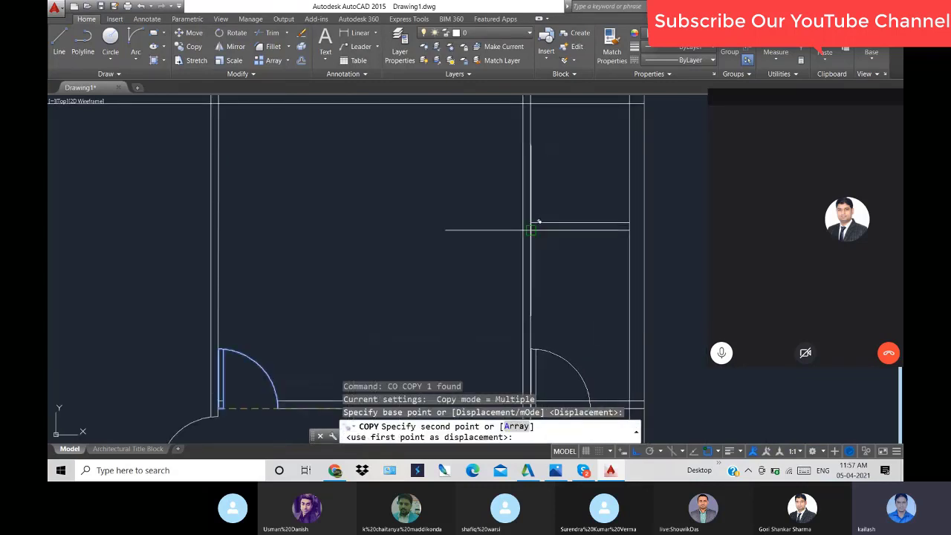
pyautogui.click(532, 229)
pyautogui.press('Escape')
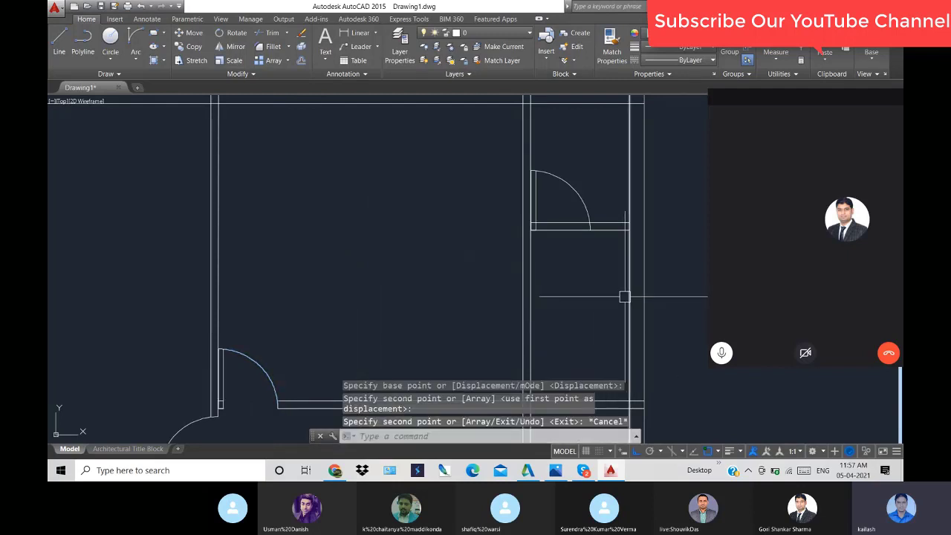
pyautogui.write('tr')
# Trim the wall lines across the upper-right opening and erase the temporary door copy.
pyautogui.press('Return')
pyautogui.moveTo(541, 212); pyautogui.dragTo(562, 244)
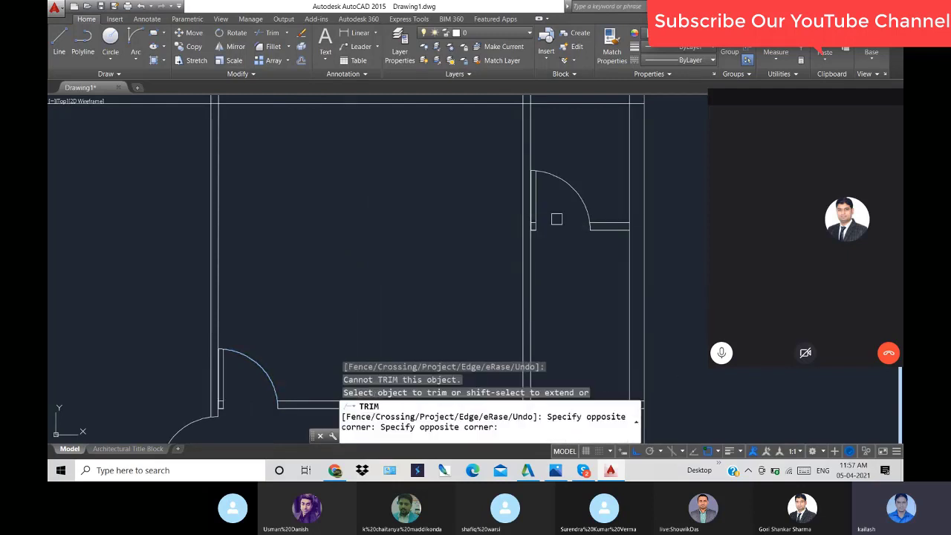
pyautogui.press('Escape')
pyautogui.scroll(-3, 570, 268)
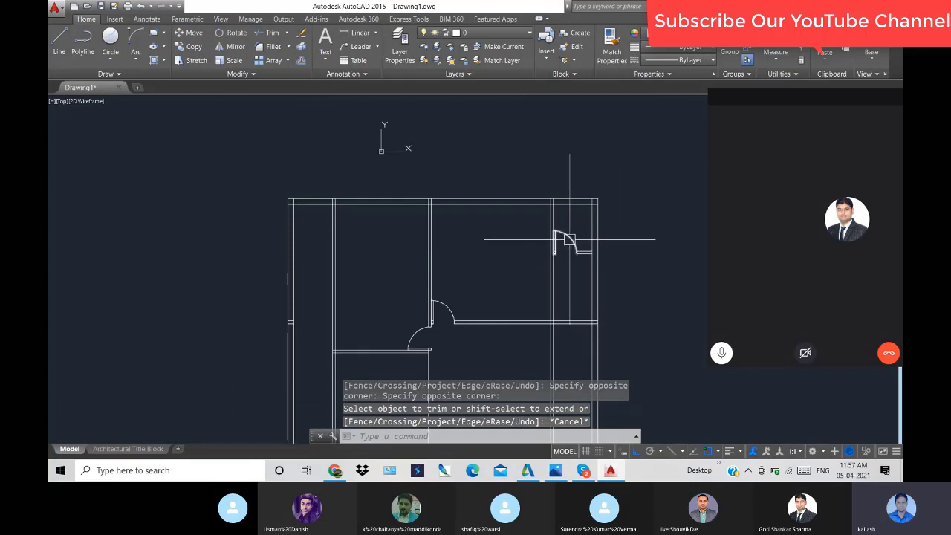
pyautogui.press('Delete')
pyautogui.scroll(3, 594, 275)
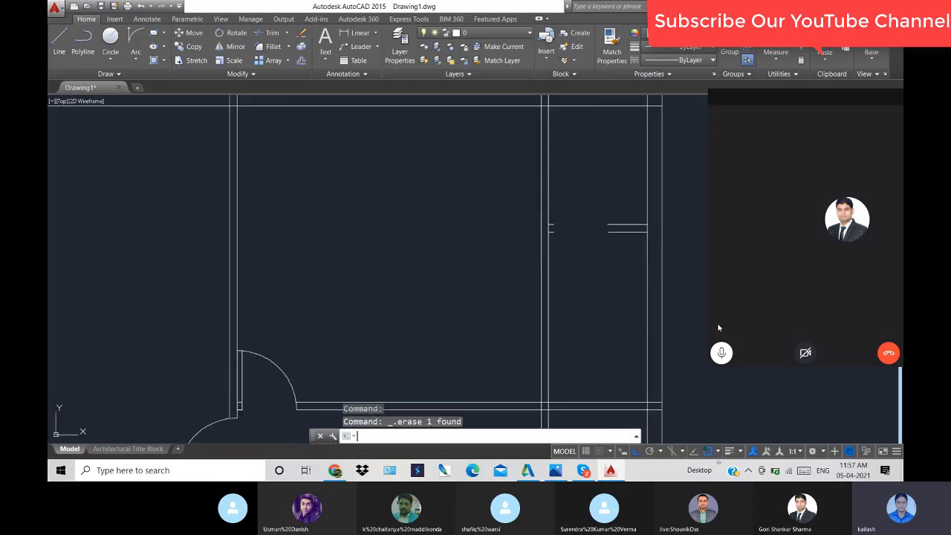
pyautogui.write('l')
pyautogui.press('Return')
pyautogui.scroll(3, 669, 297)
pyautogui.scroll(2, 676, 249)
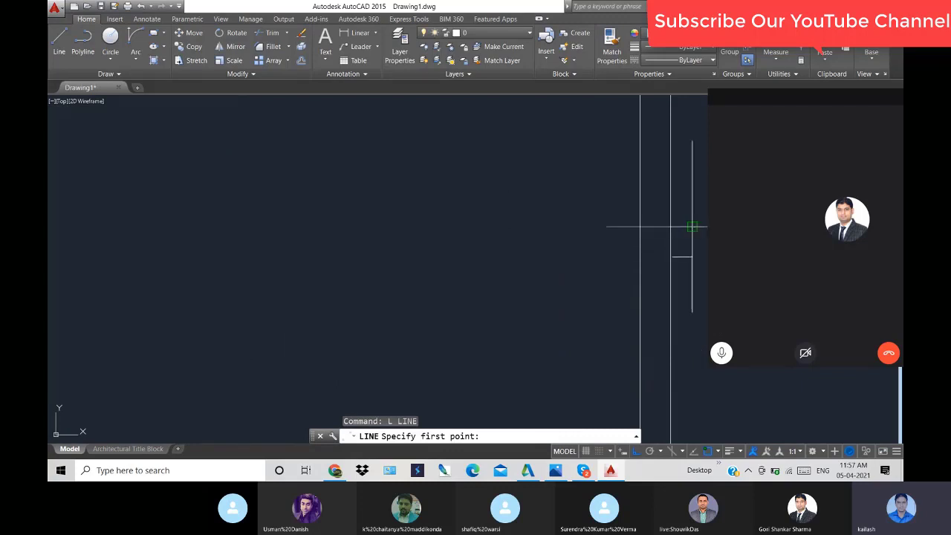
# Draw a short vertical line at the small wall endpoint on the right.
pyautogui.click(692, 227)
pyautogui.click(692, 257)
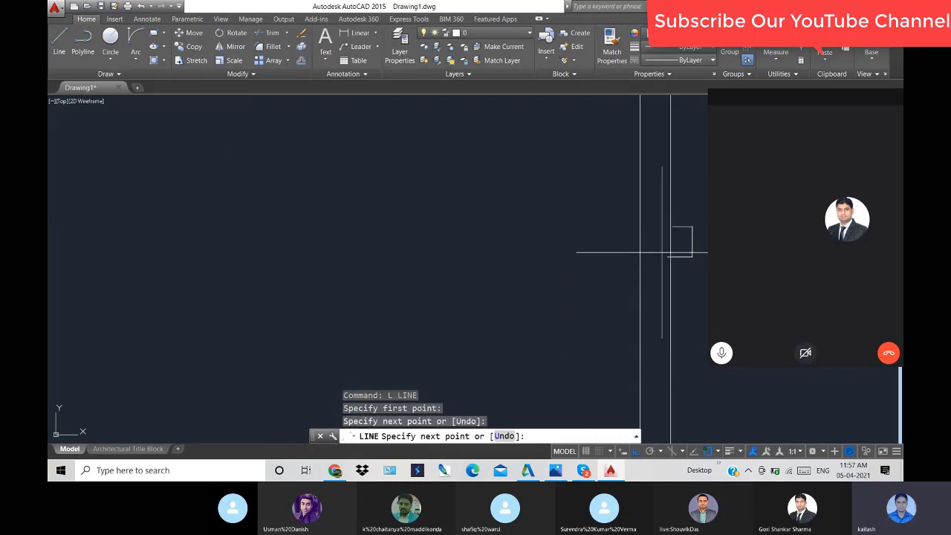
pyautogui.press('Return')
pyautogui.press('Return')
pyautogui.scroll(-2, 611, 261)
pyautogui.scroll(4, 687, 260)
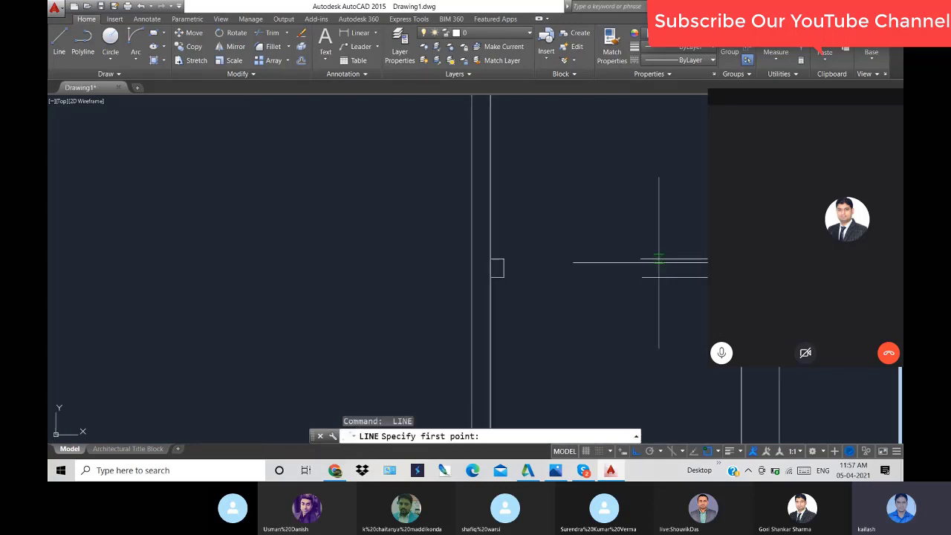
# Draw lines across the trimmed opening in the right-hand wall, then end line drawing.
pyautogui.click(639, 261)
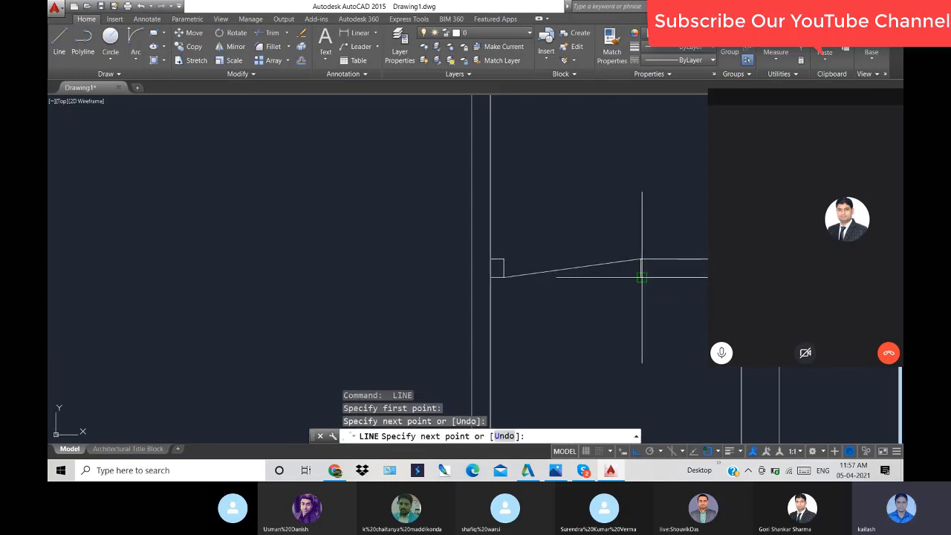
pyautogui.click(642, 277)
pyautogui.click(504, 258)
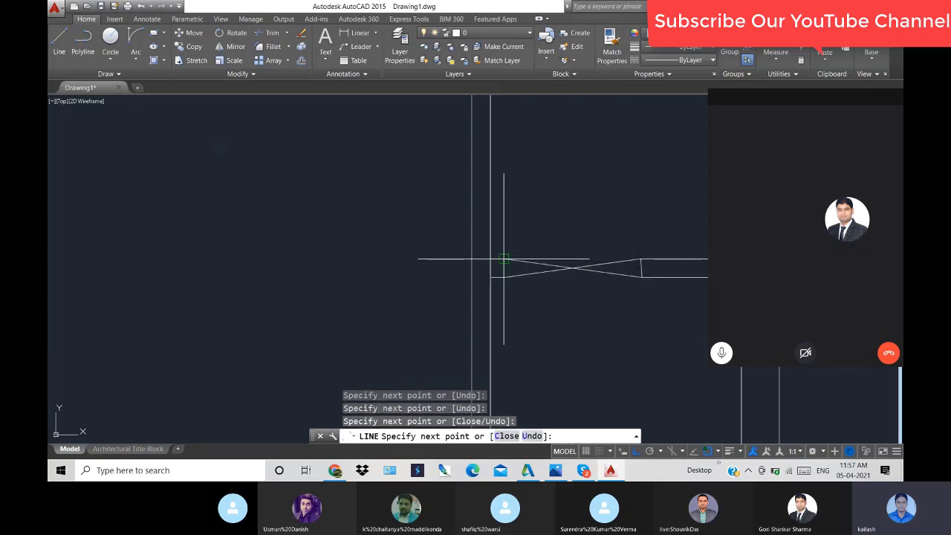
pyautogui.click(504, 278)
pyautogui.press('Return')
pyautogui.press('Return')
pyautogui.scroll(-3, 665, 326)
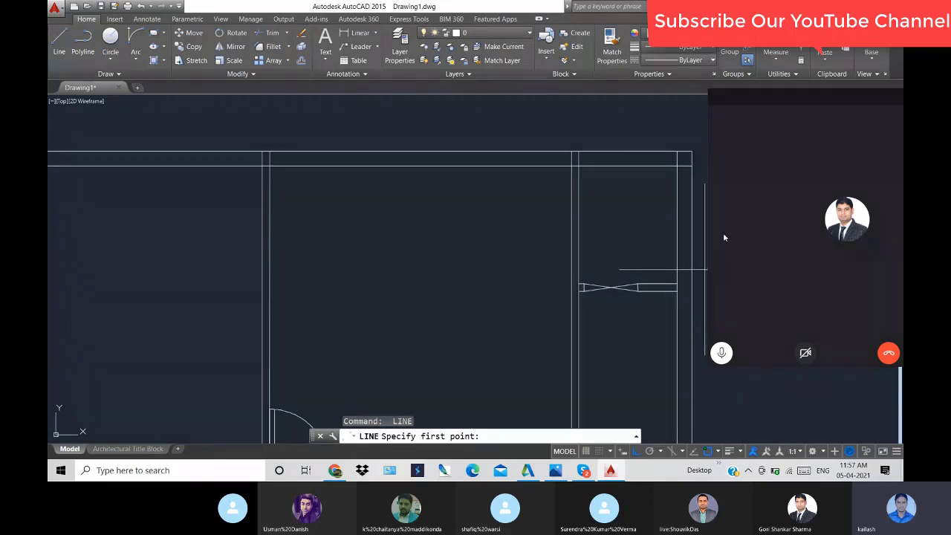
pyautogui.scroll(1, 633, 302)
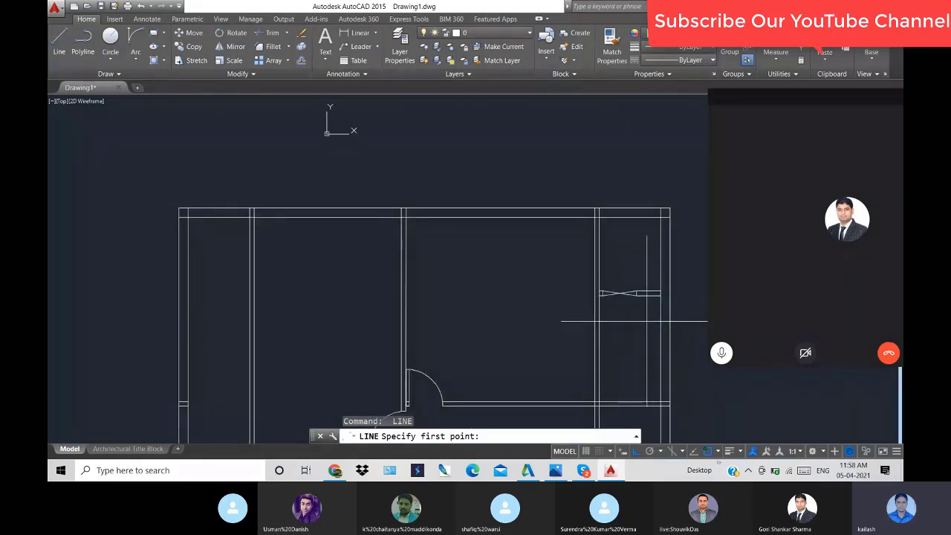
pyautogui.scroll(-5, 634, 302)
pyautogui.scroll(4, 633, 302)
pyautogui.scroll(-2, 636, 305)
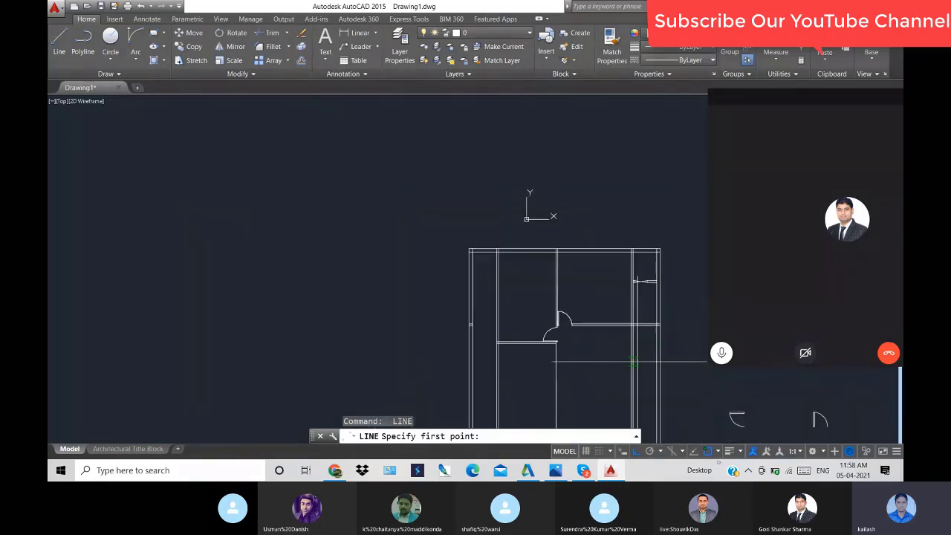
pyautogui.press('Escape')
pyautogui.press('Escape')
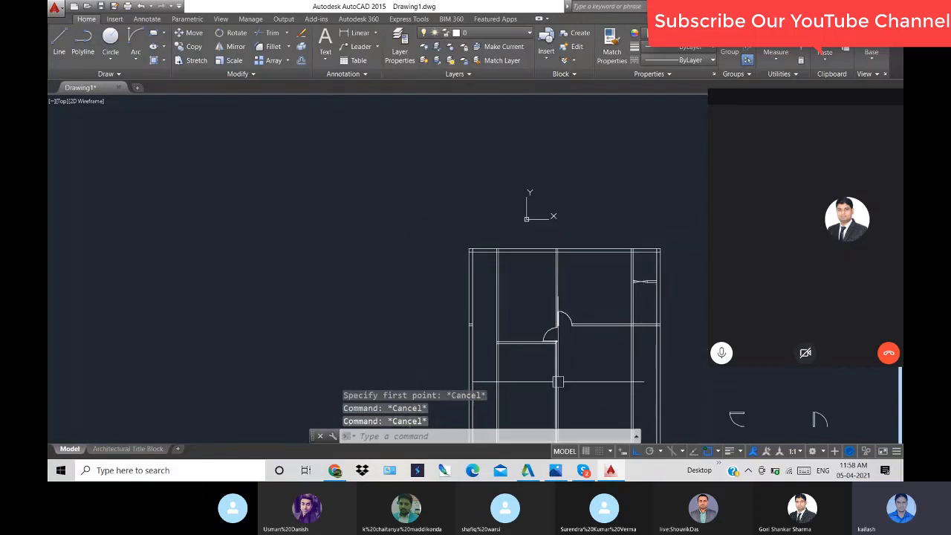
pyautogui.click(554, 378)
pyautogui.scroll(-6, 554, 379)
pyautogui.scroll(4, 619, 393)
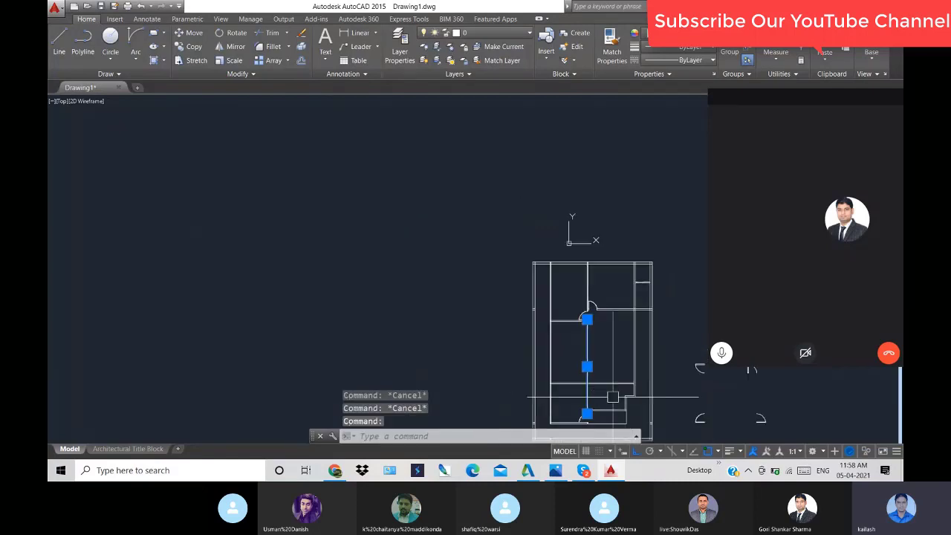
pyautogui.press('Escape')
pyautogui.write('tr')
pyautogui.press('Return')
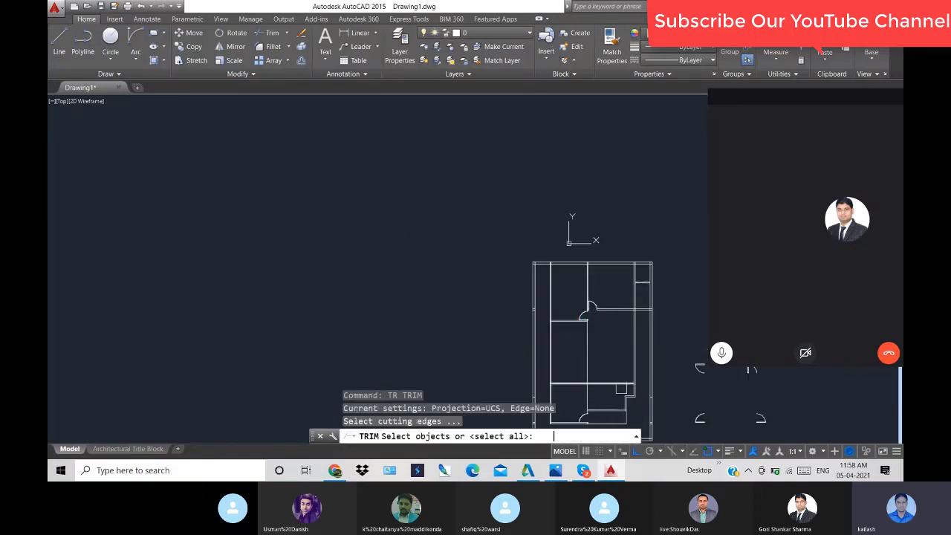
pyautogui.press('Return')
pyautogui.scroll(4, 609, 368)
pyautogui.click(602, 338)
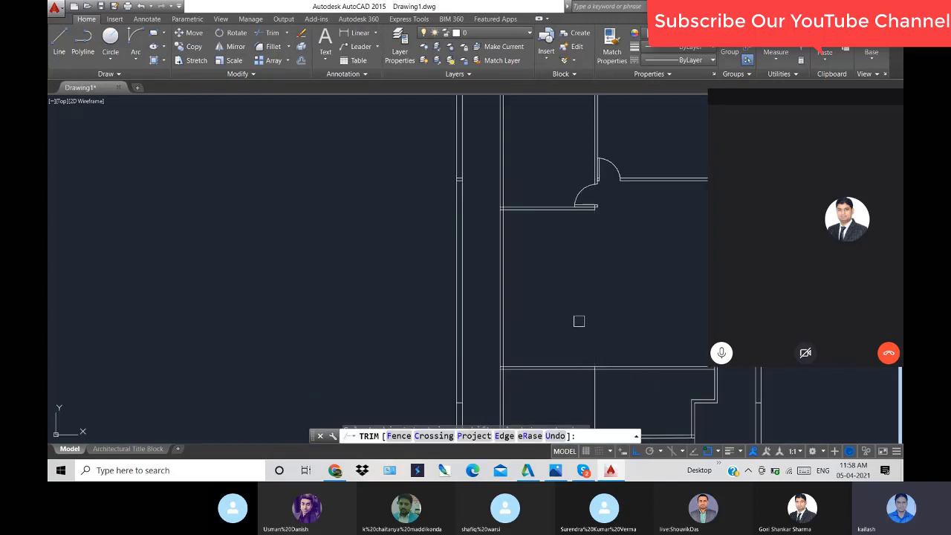
pyautogui.click(578, 318)
pyautogui.press('Escape')
pyautogui.scroll(-4, 578, 317)
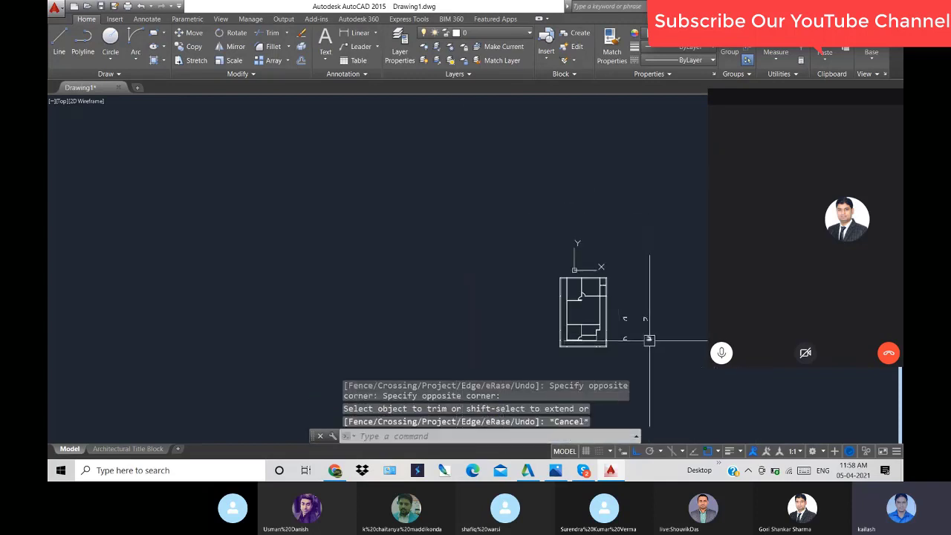
pyautogui.moveTo(617, 287); pyautogui.dragTo(593, 305, button='middle')
pyautogui.scroll(4, 594, 305)
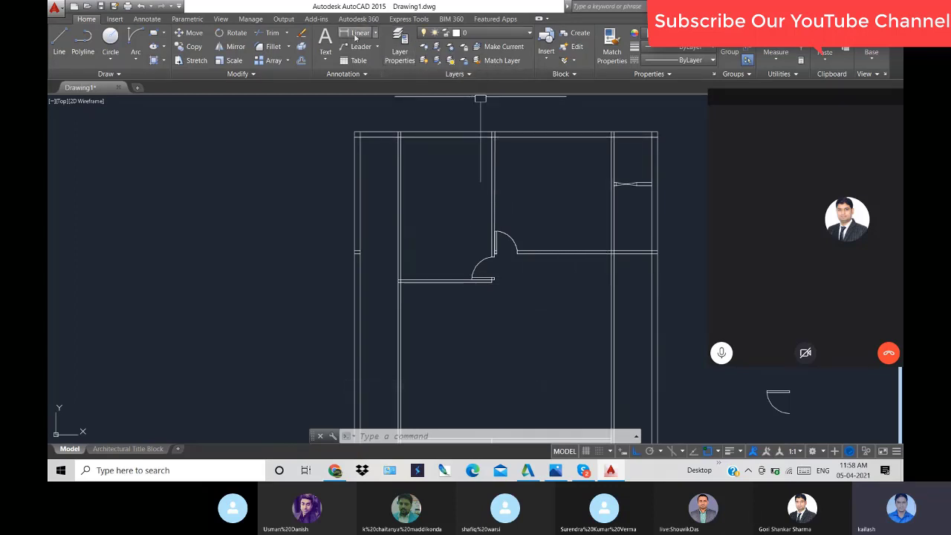
# Add the 9'-4" linear dimension along the horizontal wall.
pyautogui.click(352, 35)
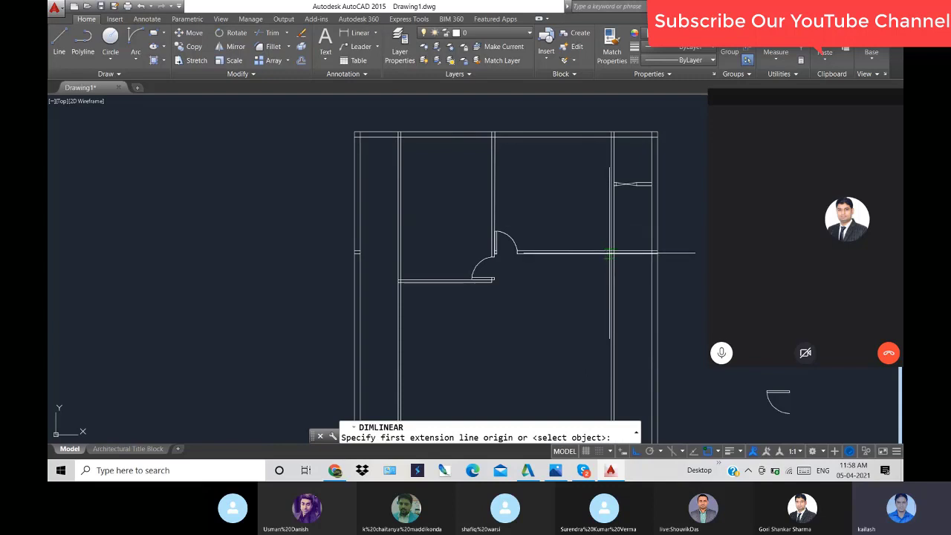
pyautogui.click(610, 254)
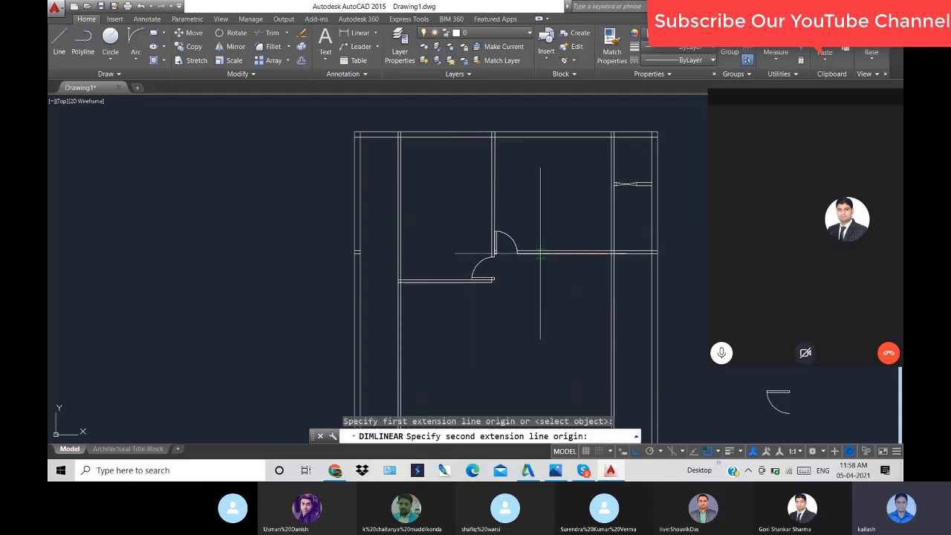
pyautogui.click(540, 253)
pyautogui.click(542, 286)
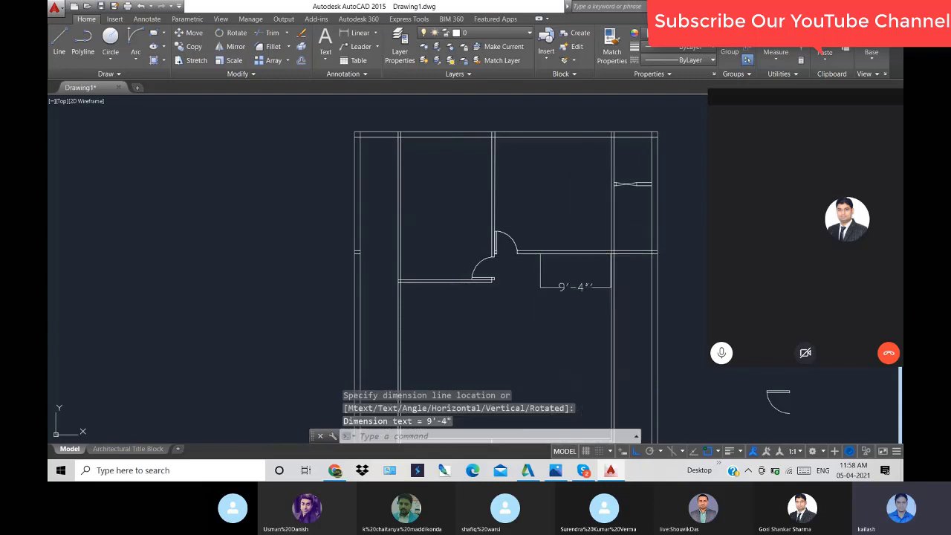
pyautogui.press('Escape')
# Offset the right wall line 7' to the left as a new partition.
pyautogui.write('o')
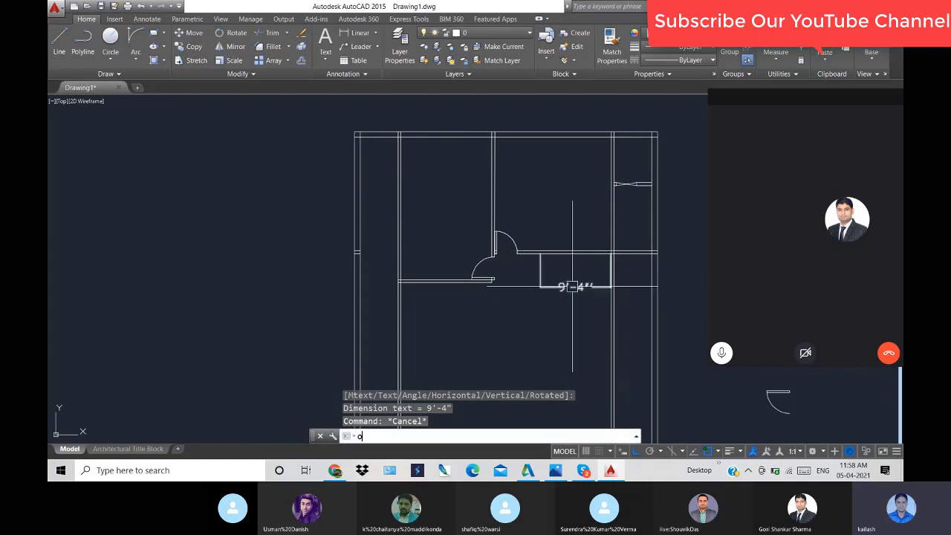
pyautogui.press('Return')
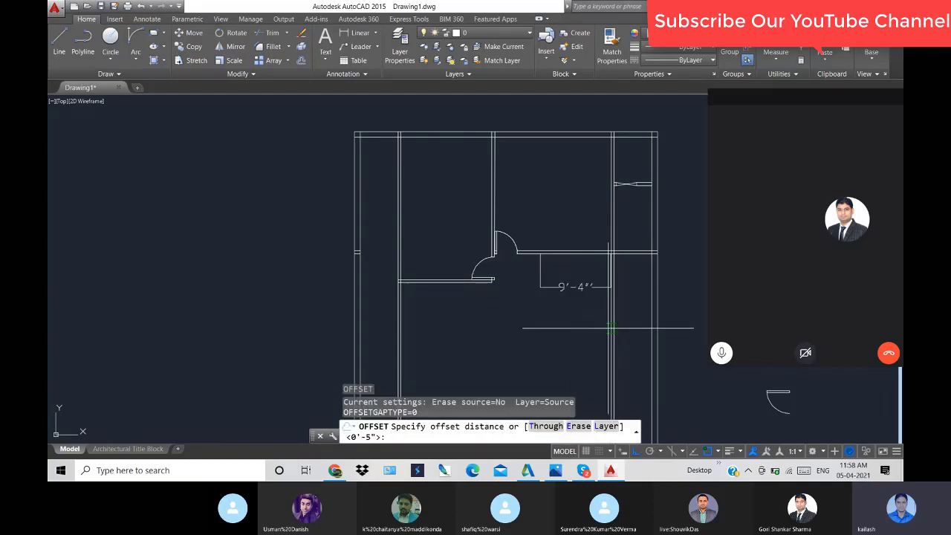
pyautogui.write("7'")
pyautogui.press('Return')
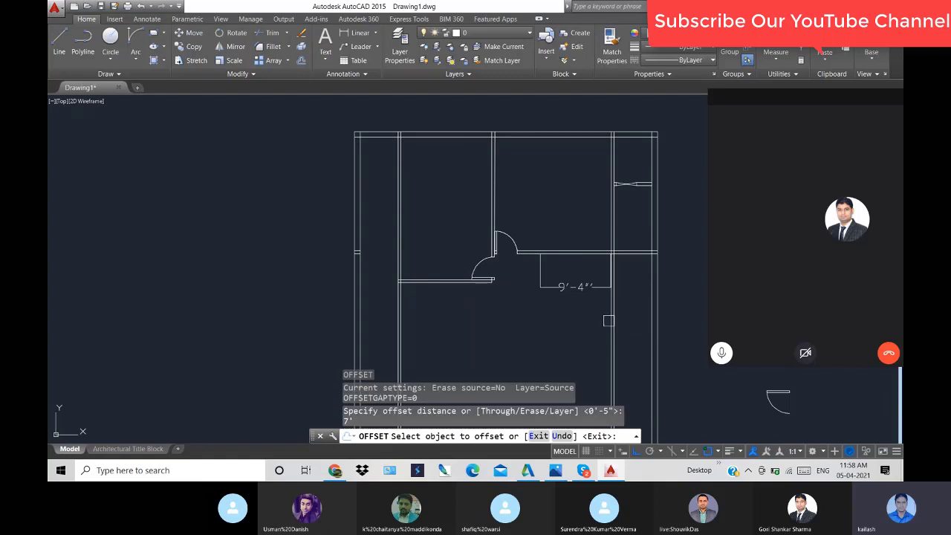
pyautogui.click(609, 320)
pyautogui.click(586, 330)
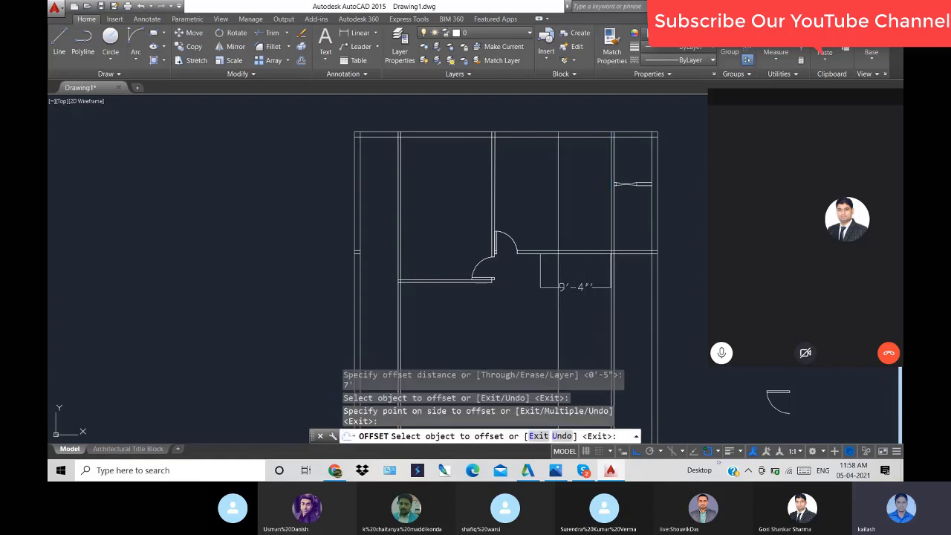
pyautogui.press('Escape')
# Attempt to trim a line segment, then cancel the trim.
pyautogui.write('tr')
pyautogui.press('Return')
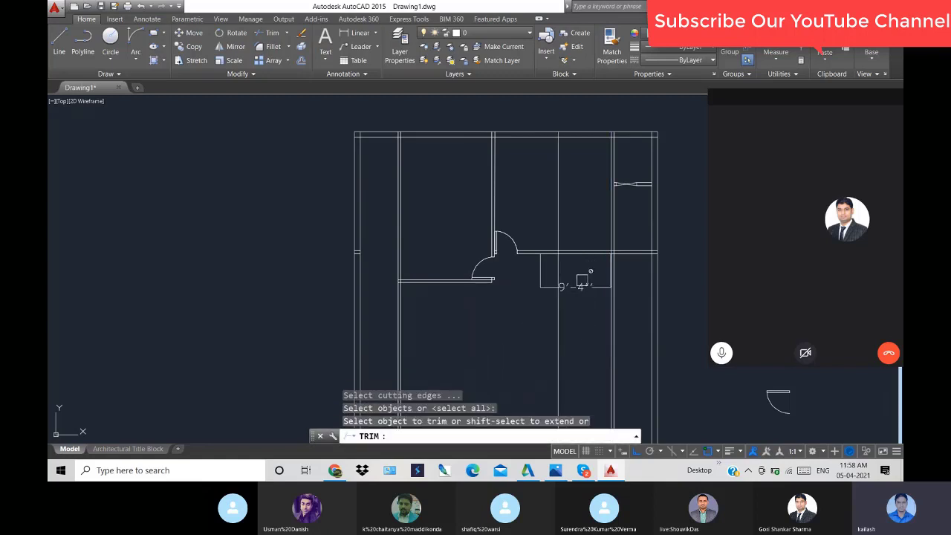
pyautogui.press('Return')
pyautogui.click(558, 215)
pyautogui.scroll(-1, 557, 297)
pyautogui.scroll(-3, 557, 298)
pyautogui.press('Escape')
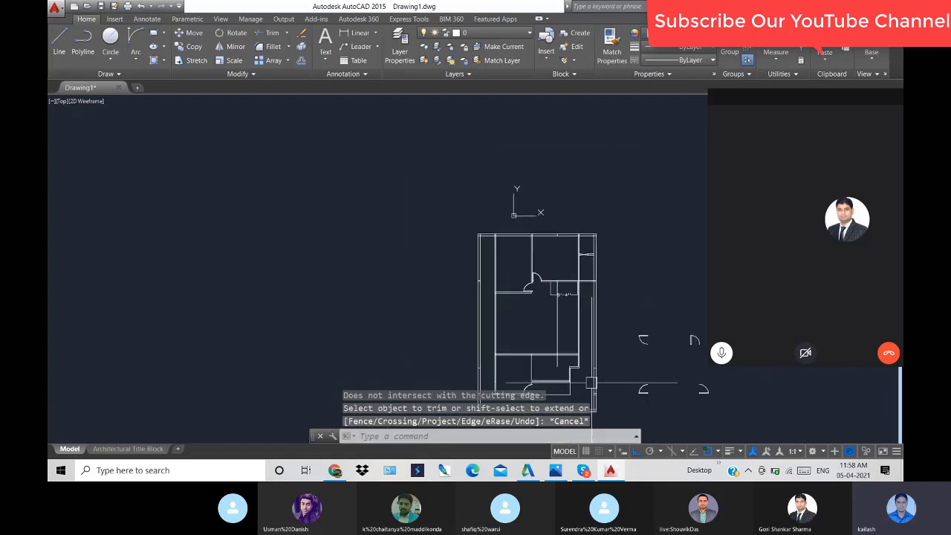
pyautogui.scroll(2, 571, 357)
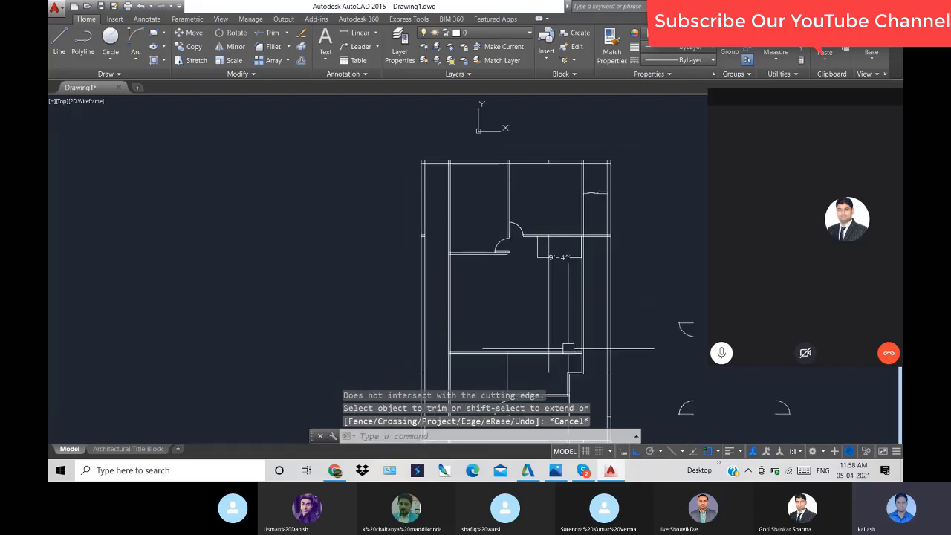
pyautogui.scroll(2, 556, 321)
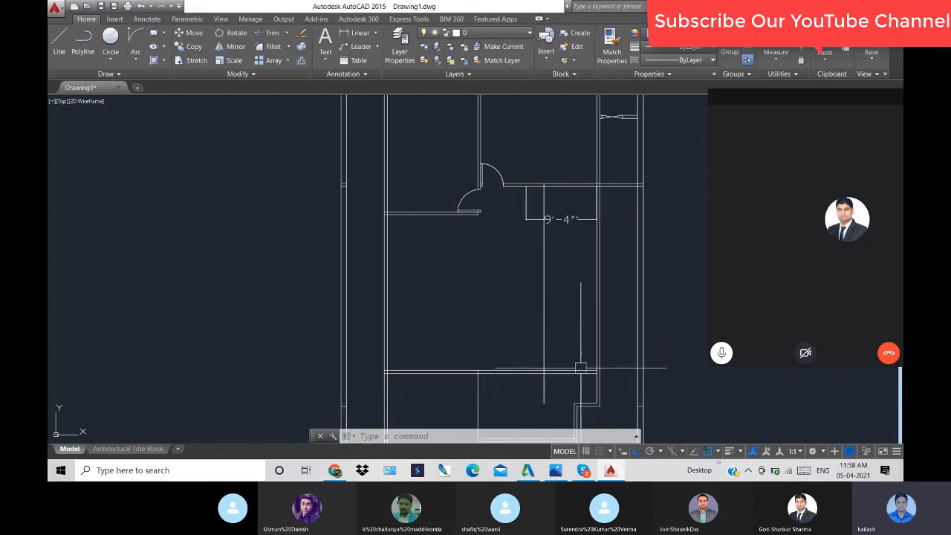
pyautogui.scroll(2, 578, 370)
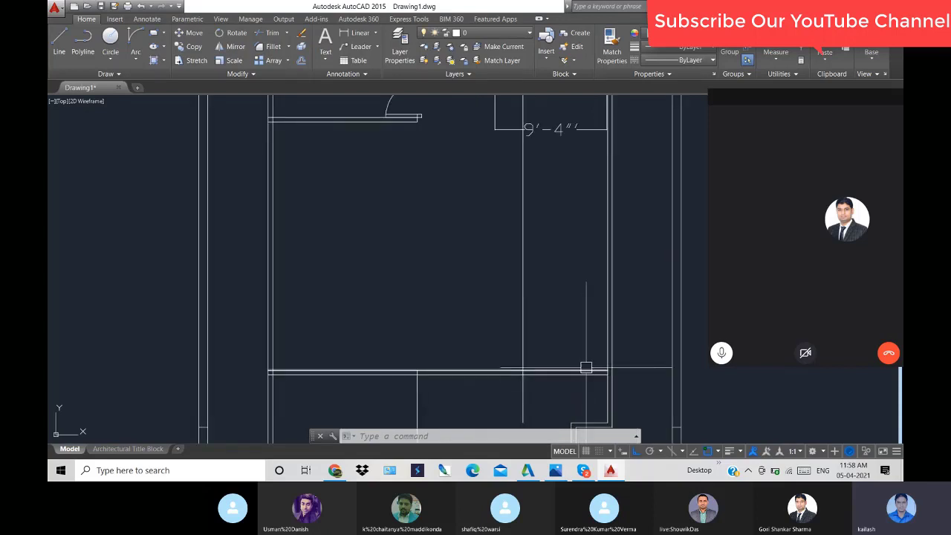
# Offset the horizontal wall line 4' up, then offset that copy 6'6" up.
pyautogui.write('o')
pyautogui.press('Return')
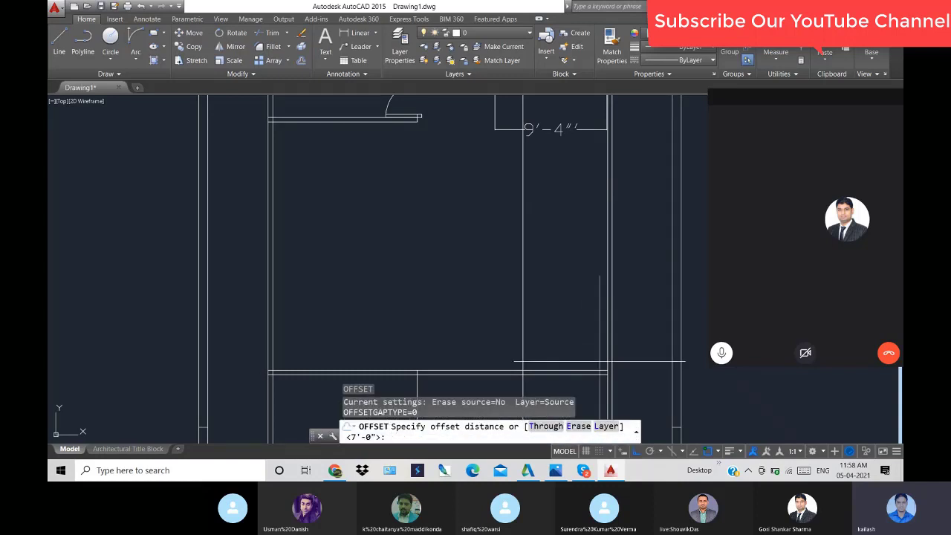
pyautogui.press('Return')
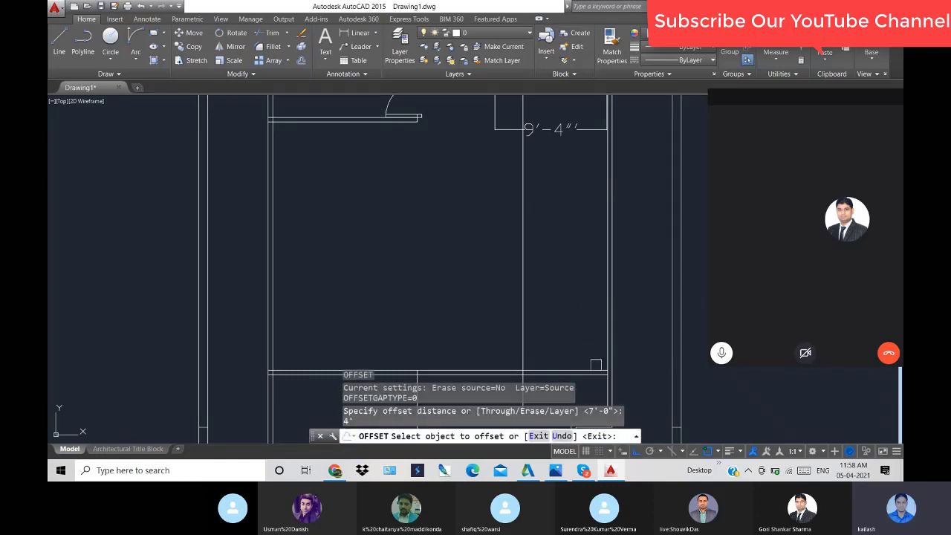
pyautogui.click(596, 370)
pyautogui.click(584, 336)
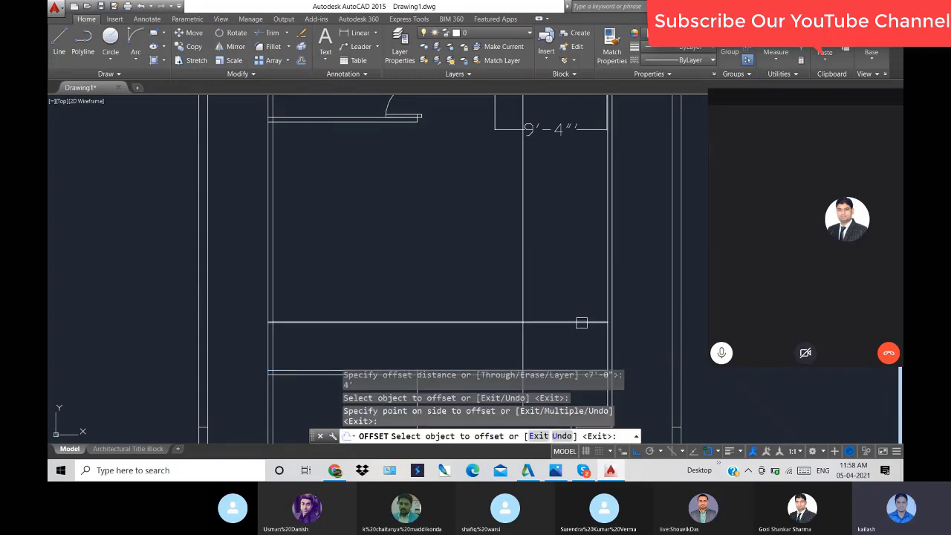
pyautogui.press('Return')
pyautogui.press('Return')
pyautogui.write("6'6")
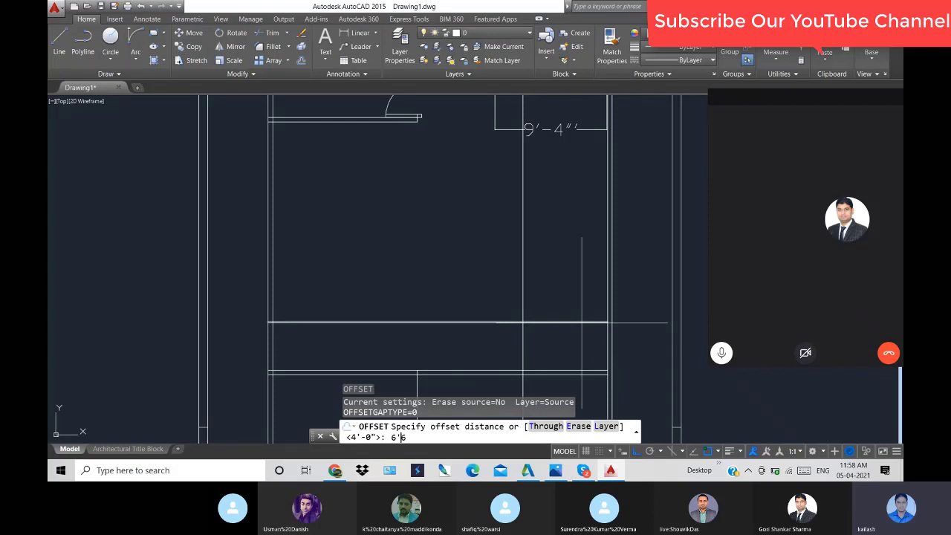
pyautogui.press('Return')
pyautogui.click(579, 323)
pyautogui.click(580, 283)
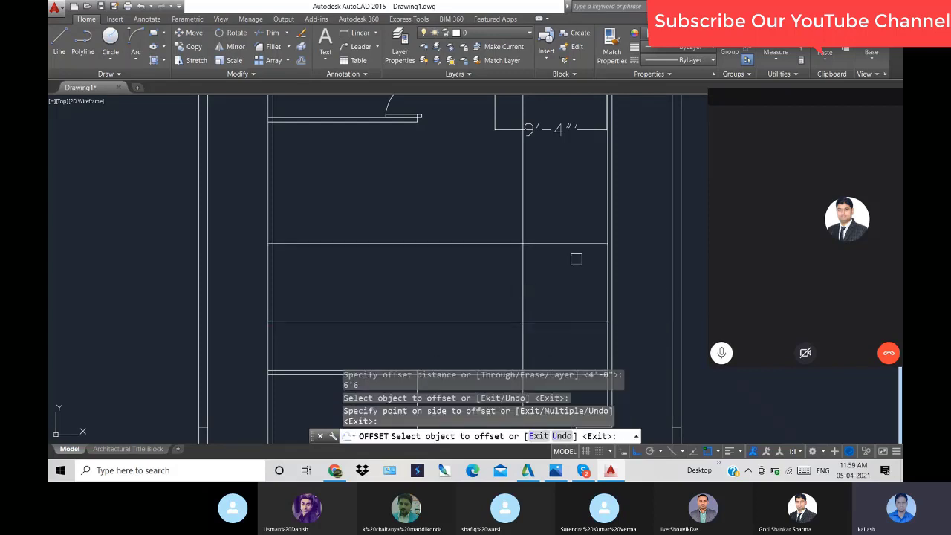
pyautogui.scroll(-2, 562, 242)
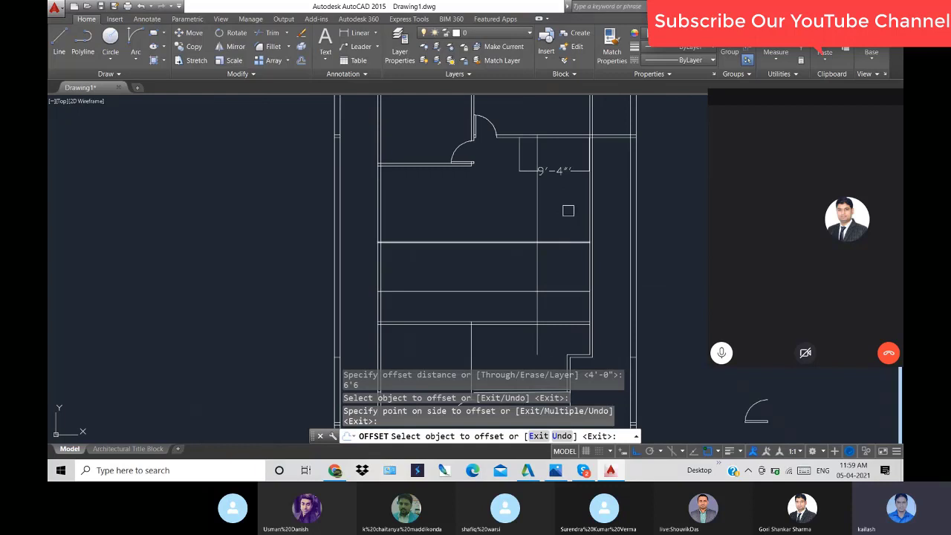
pyautogui.click(576, 170)
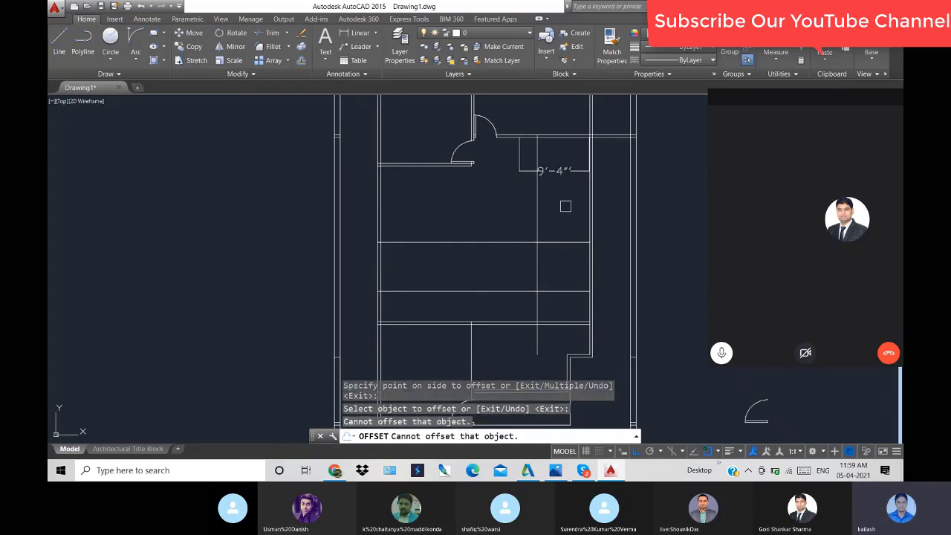
pyautogui.press('Escape')
# Trim off the left part of the new horizontal line.
pyautogui.write('tr')
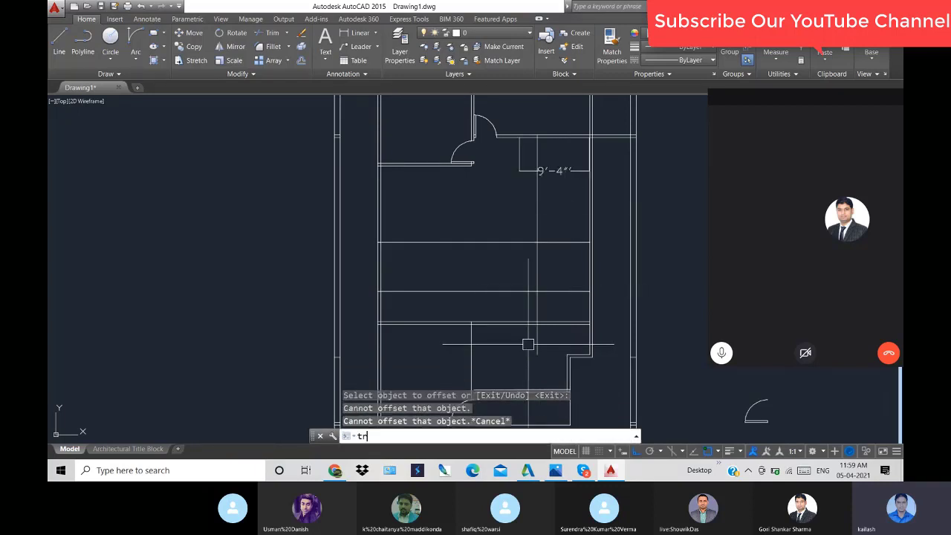
pyautogui.press('Return')
pyautogui.press('Return')
pyautogui.click(511, 244)
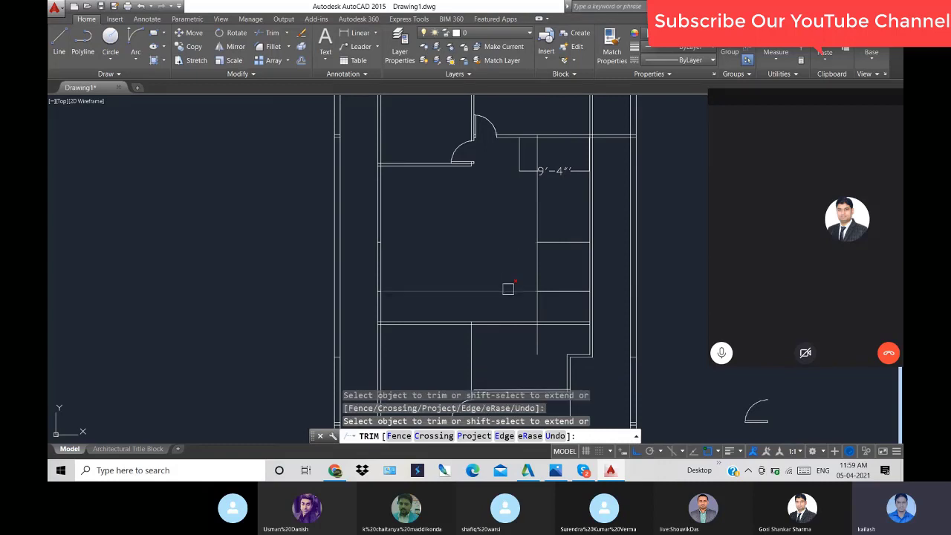
pyautogui.click(569, 172)
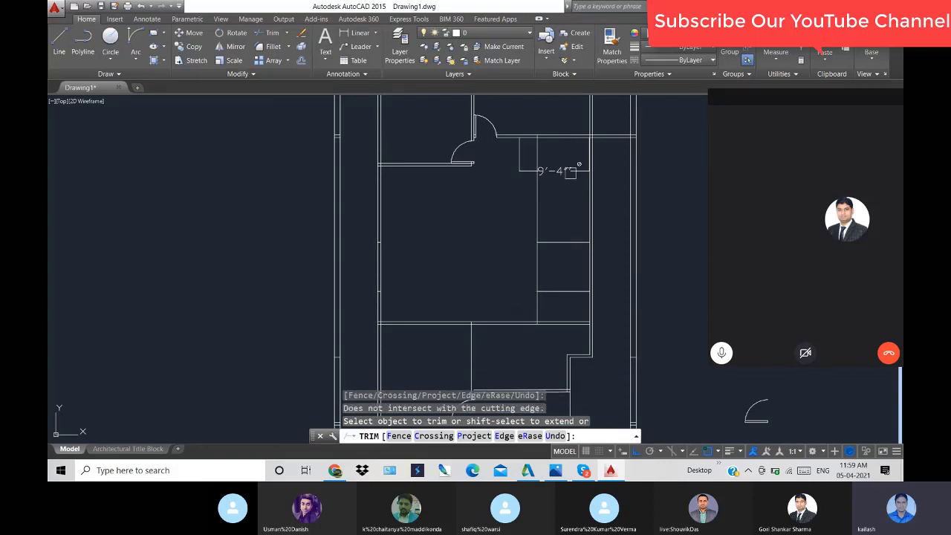
pyautogui.press('Escape')
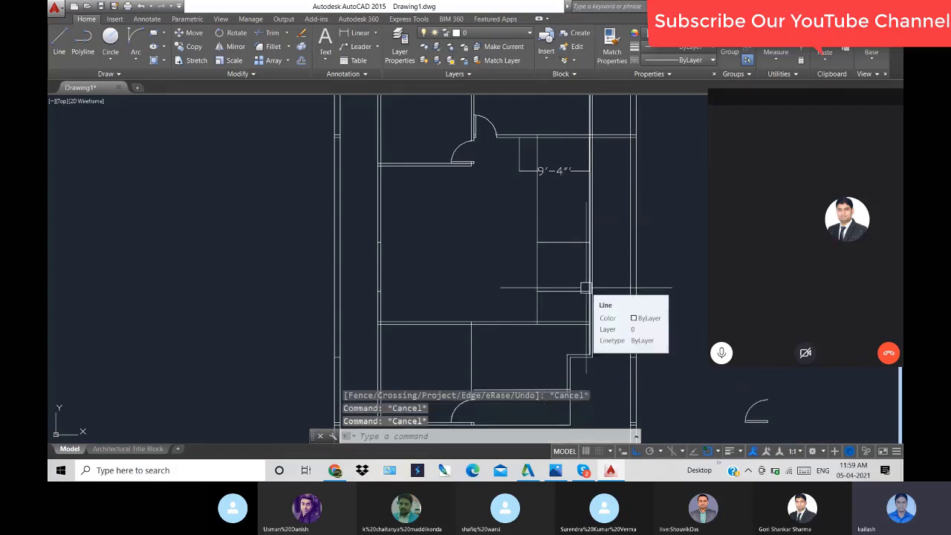
# Offset a wall line 4.5 units to the right.
pyautogui.write('o')
pyautogui.press('Return')
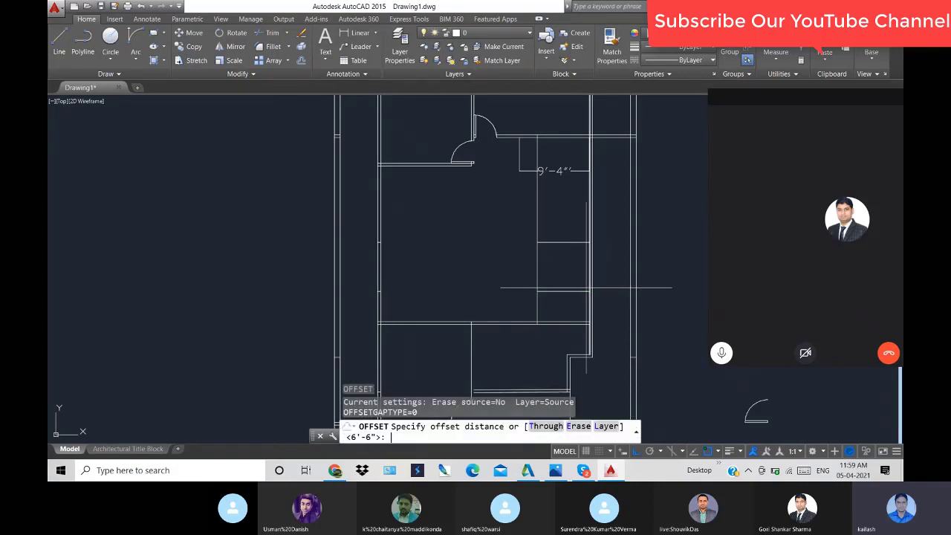
pyautogui.write('4.5')
pyautogui.press('Return')
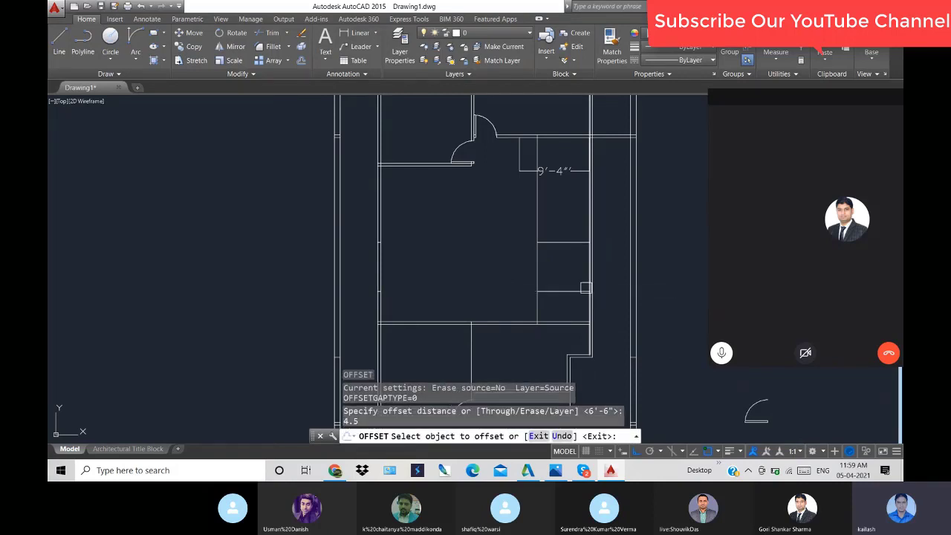
pyautogui.click(542, 230)
pyautogui.click(566, 224)
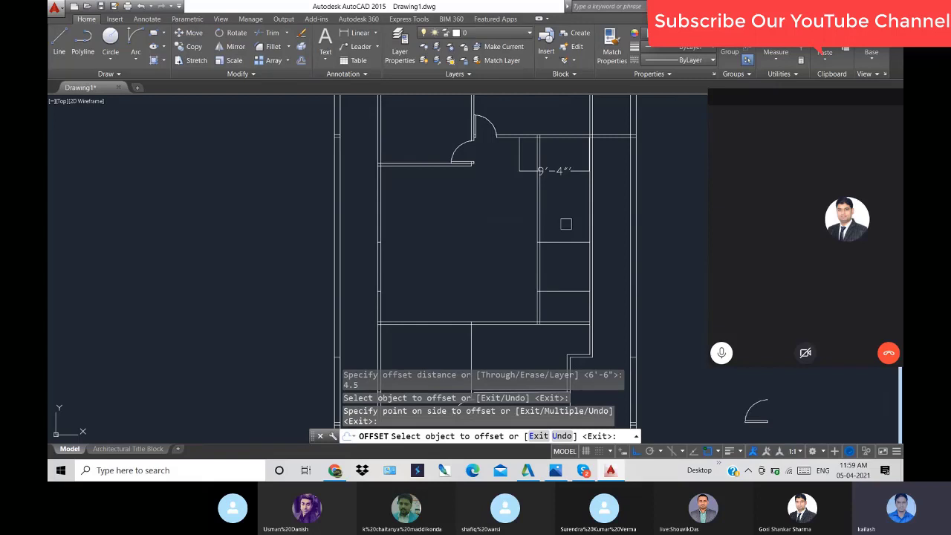
pyautogui.press('Escape')
# Delete the 9'-4" dimension.
pyautogui.click(527, 169)
pyautogui.press('Delete')
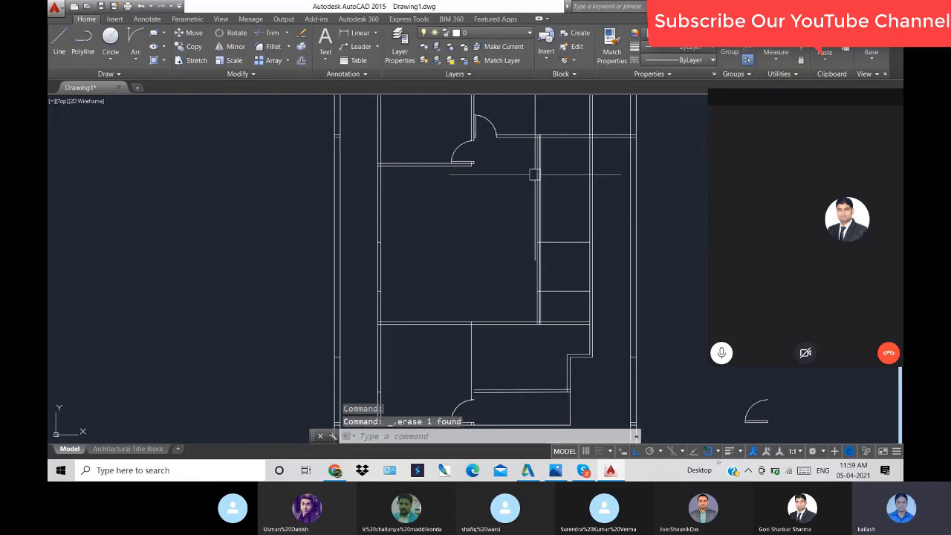
pyautogui.scroll(2, 561, 257)
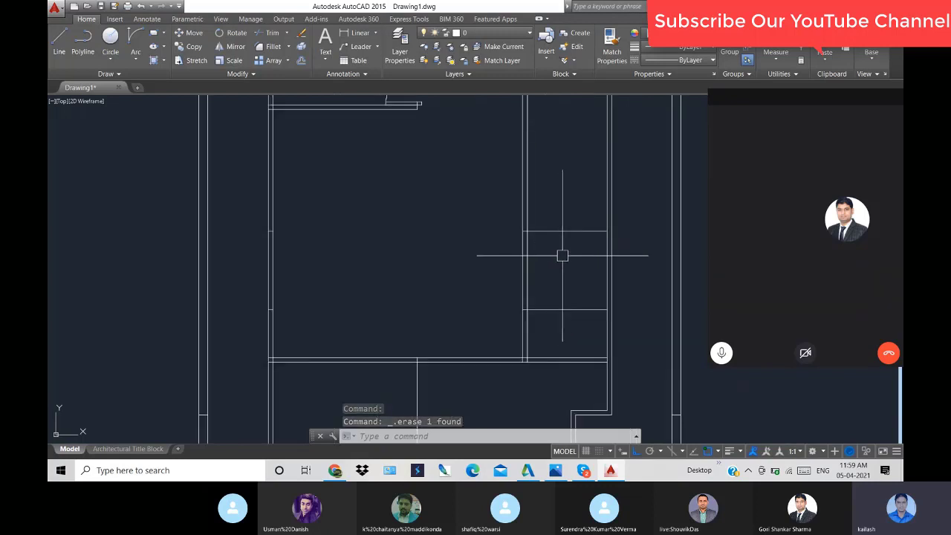
pyautogui.scroll(2, 602, 336)
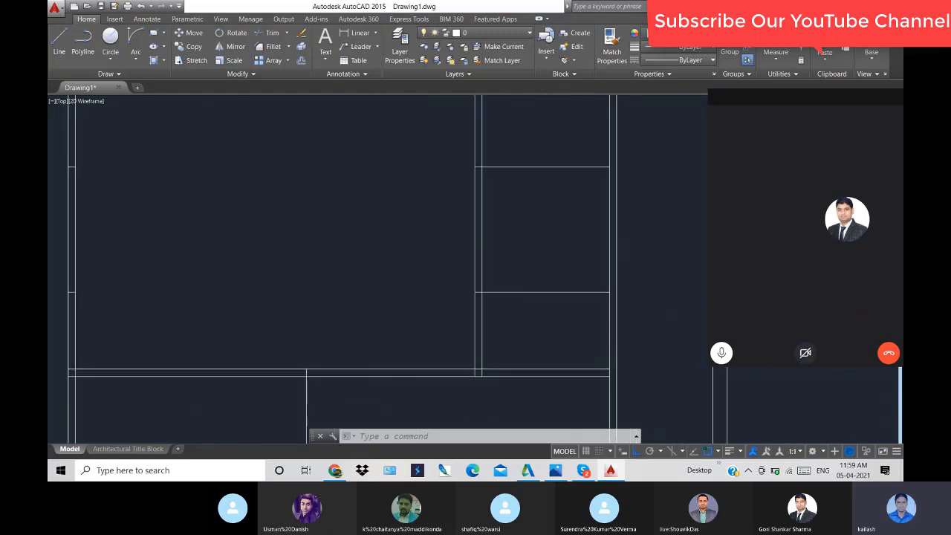
pyautogui.scroll(2, 604, 338)
# Extend the horizontal wall lines rightward to their boundary.
pyautogui.write('ex')
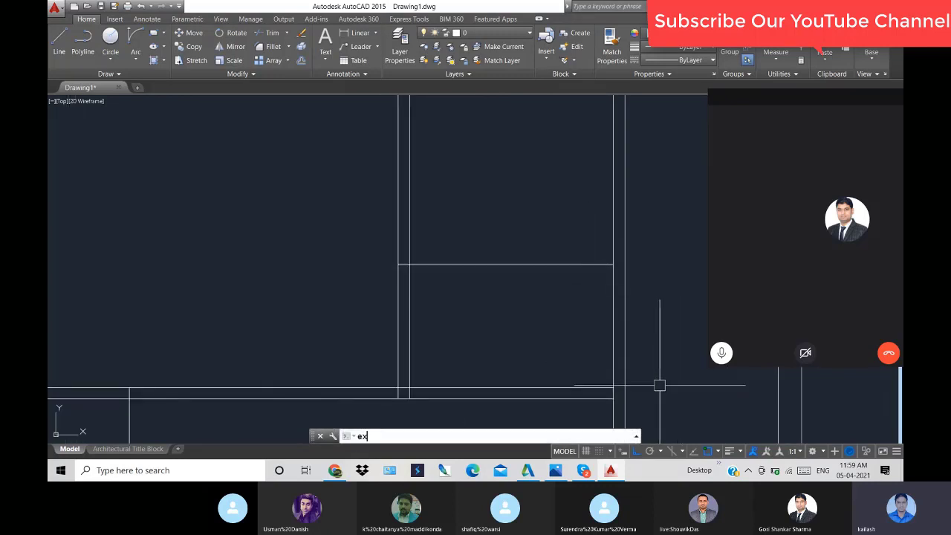
pyautogui.press('Return')
pyautogui.press('Return')
pyautogui.click(614, 276)
pyautogui.click(596, 264)
pyautogui.click(613, 364)
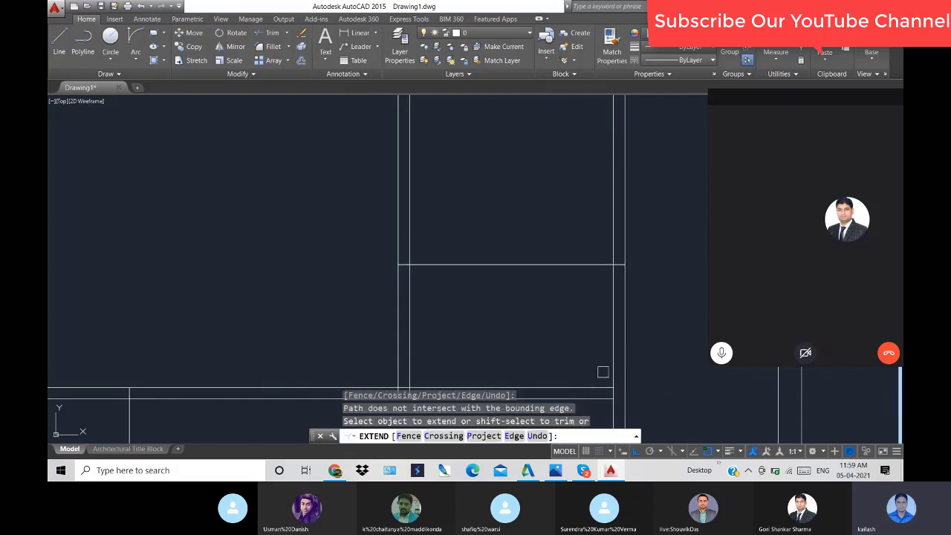
pyautogui.click(597, 386)
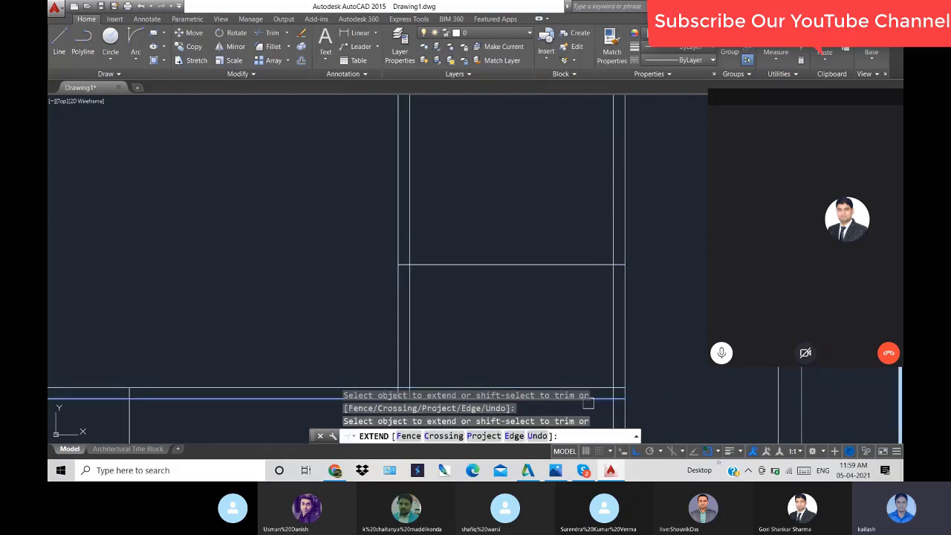
pyautogui.click(602, 399)
pyautogui.press('Escape')
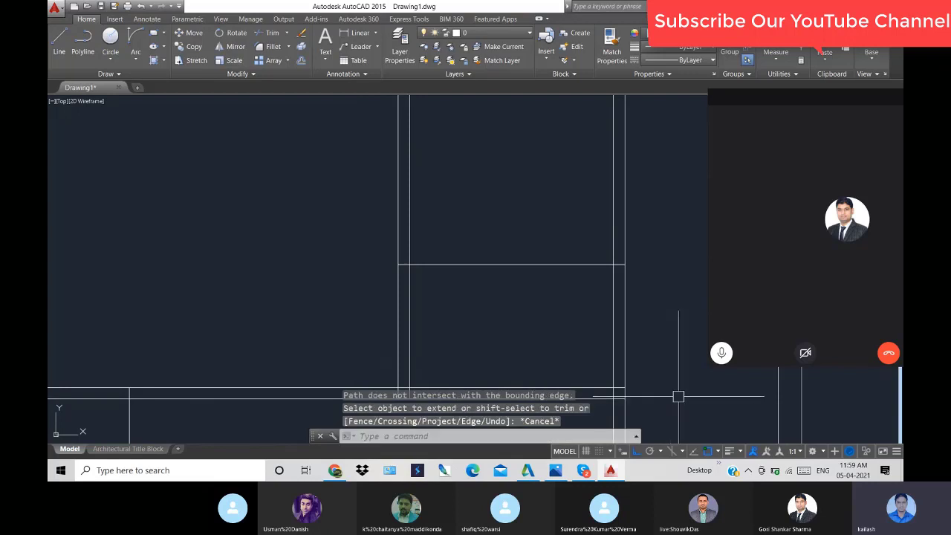
# Trim the right vertical lines below the horizontal wall.
pyautogui.write('tr')
pyautogui.press('Return')
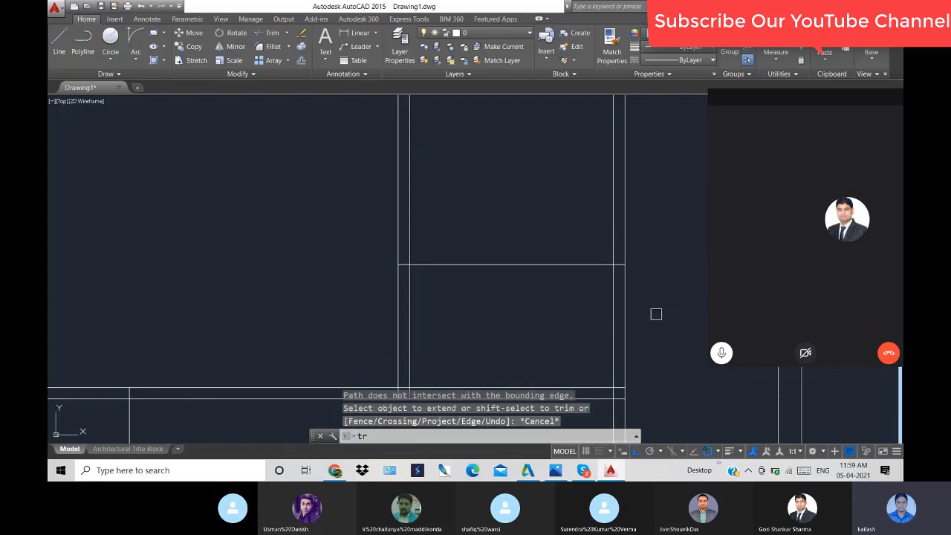
pyautogui.press('Return')
pyautogui.moveTo(644, 297); pyautogui.dragTo(582, 289)
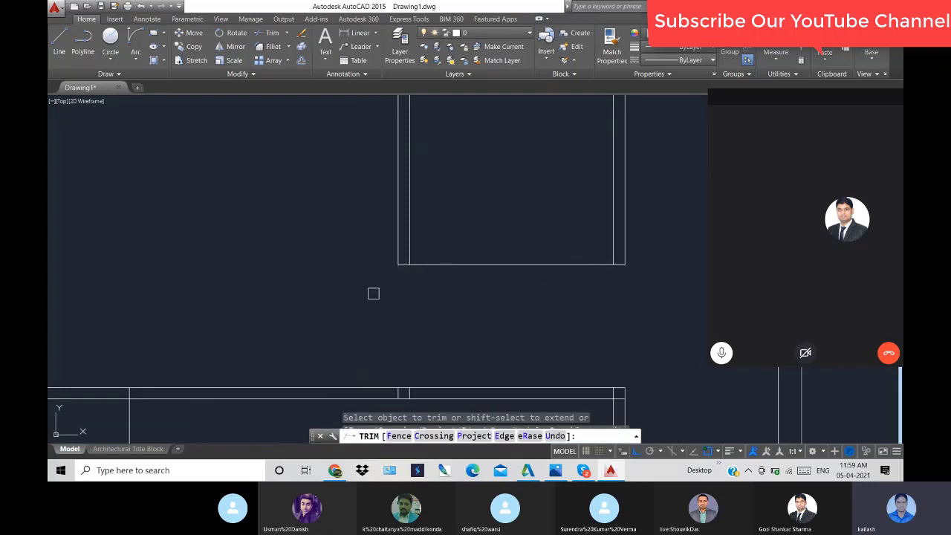
pyautogui.press('Escape')
pyautogui.scroll(-3, 498, 278)
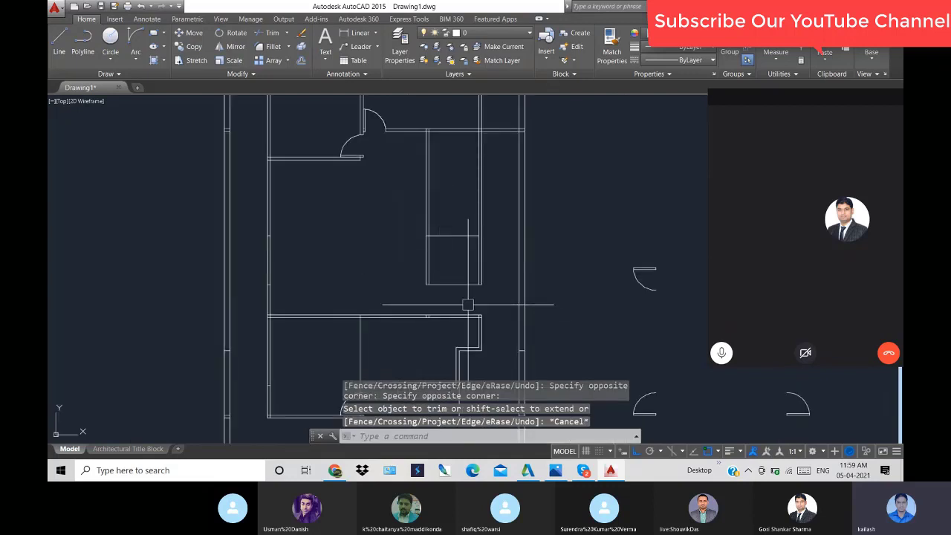
pyautogui.scroll(2, 468, 293)
pyautogui.scroll(2, 416, 301)
# Erase the two leftover line pieces with a window selection.
pyautogui.click(382, 254)
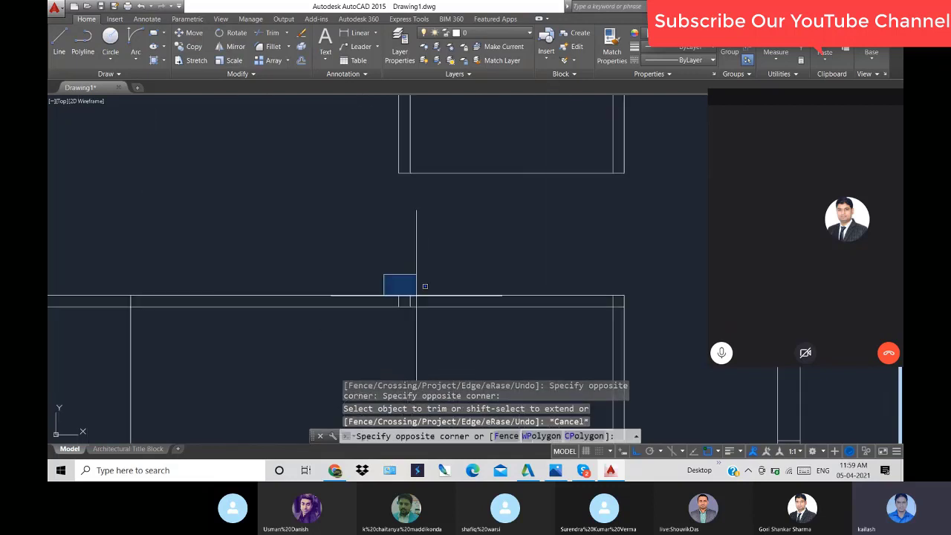
pyautogui.click(465, 319)
pyautogui.press('Delete')
pyautogui.scroll(-2, 468, 312)
pyautogui.scroll(-2, 467, 313)
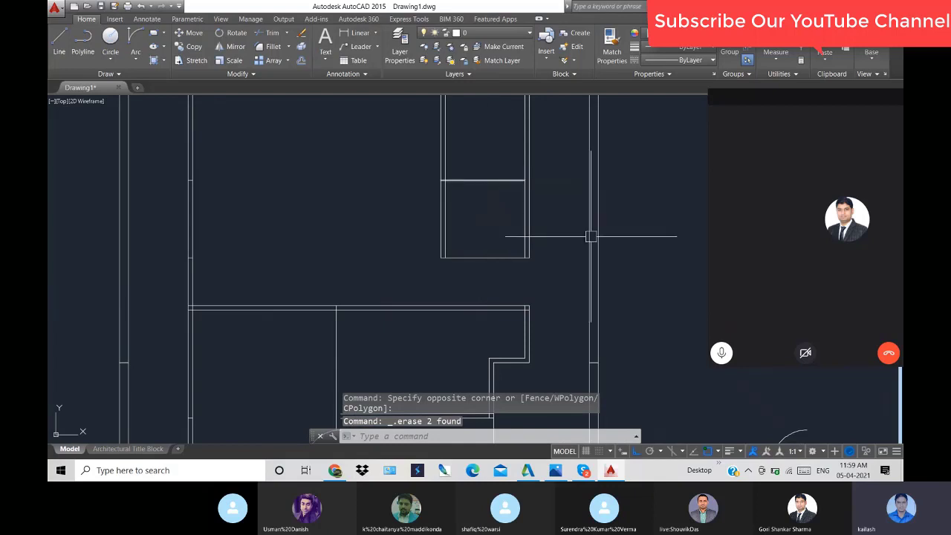
# Offset the small rectangle's top line 4.5 units downward.
pyautogui.write('o')
pyautogui.press('Return')
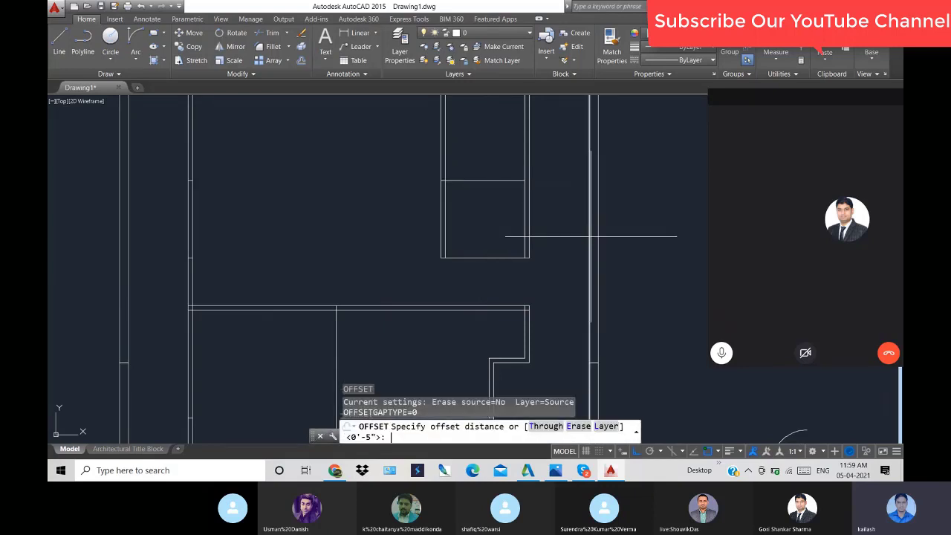
pyautogui.write('4.5')
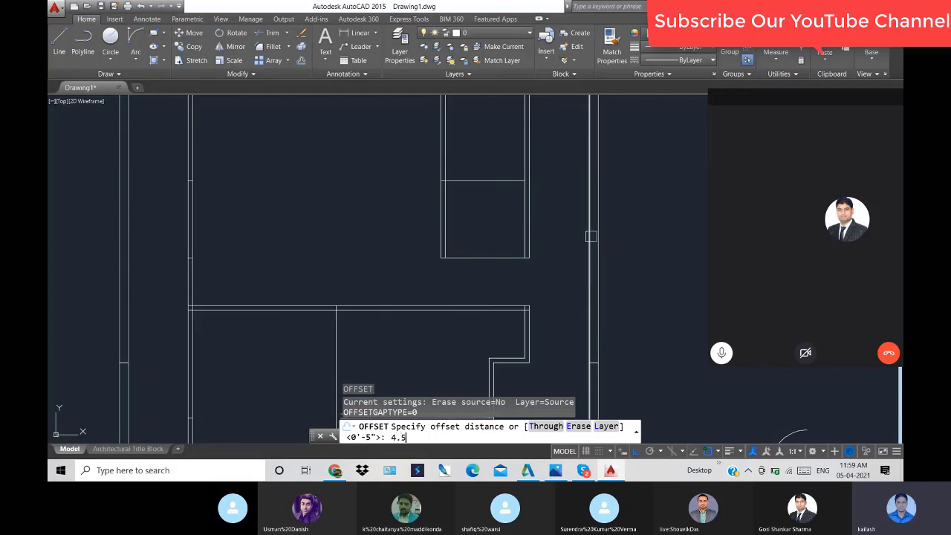
pyautogui.press('Return')
pyautogui.click(484, 182)
pyautogui.click(483, 236)
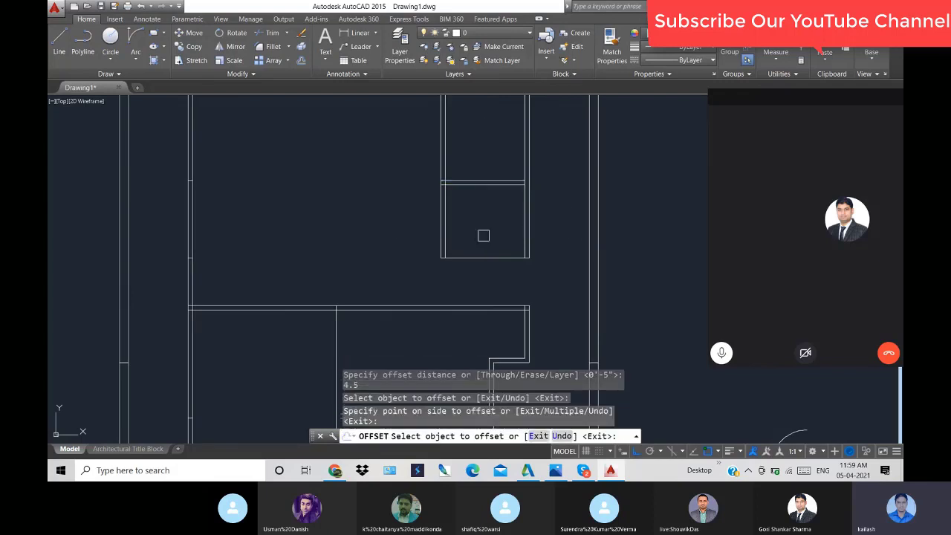
pyautogui.press('Escape')
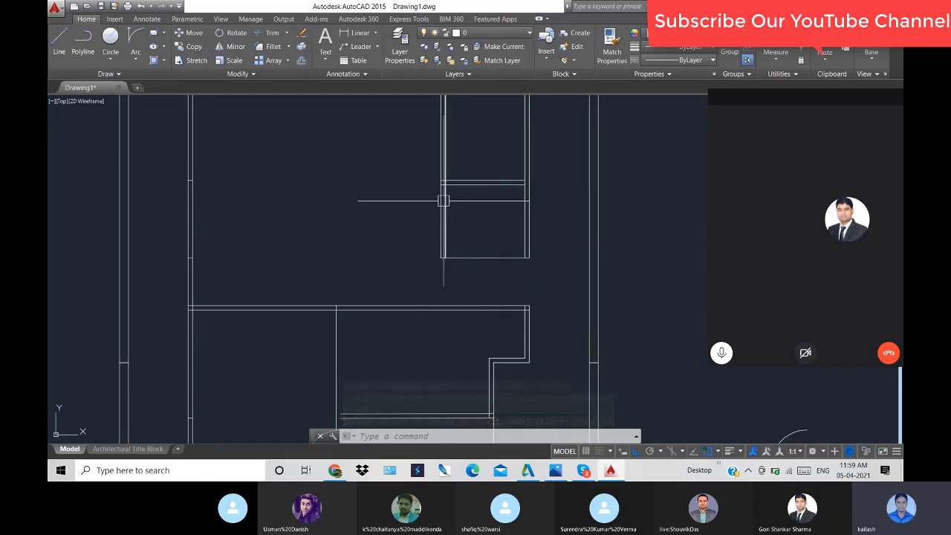
pyautogui.moveTo(443, 220)
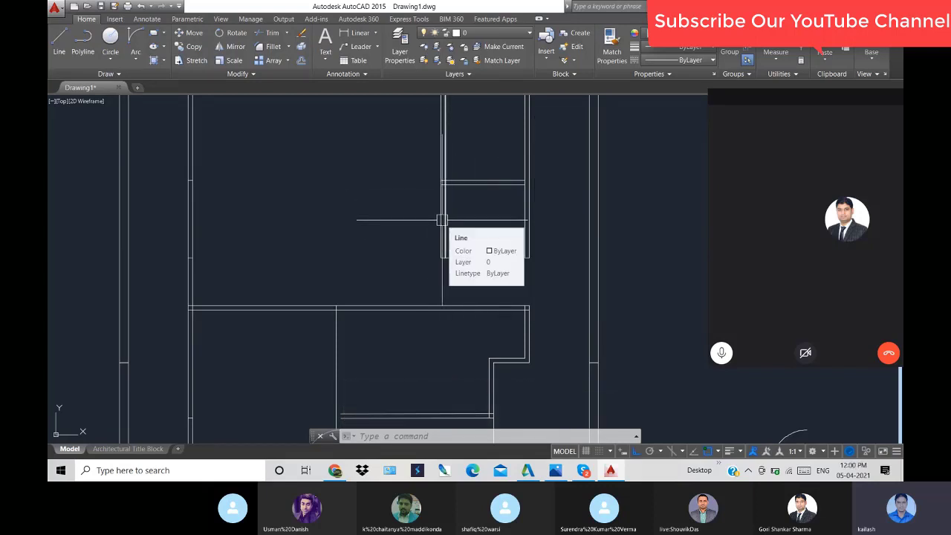
# Begin a line from the vertical line's end, cancel it, and open the snap modes list.
pyautogui.write('l')
pyautogui.press('Return')
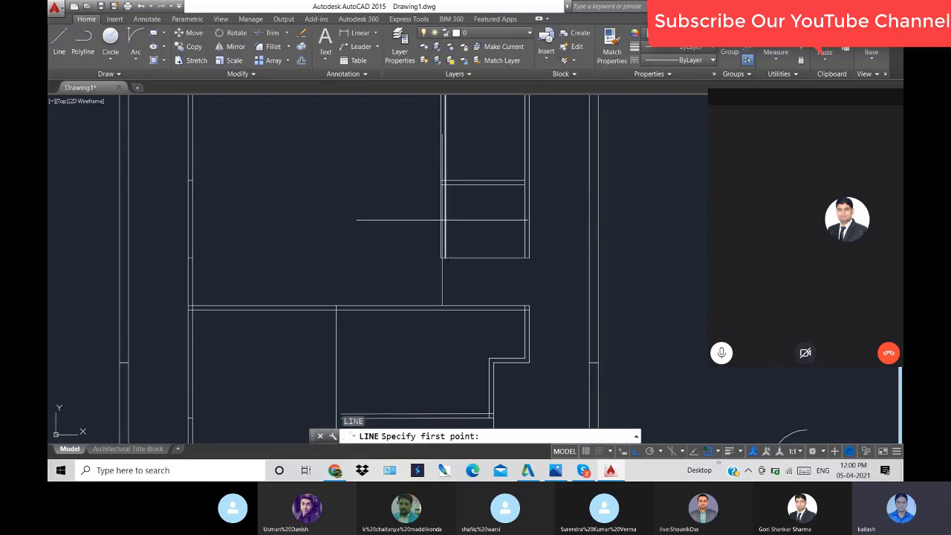
pyautogui.scroll(3, 448, 184)
pyautogui.scroll(2, 444, 182)
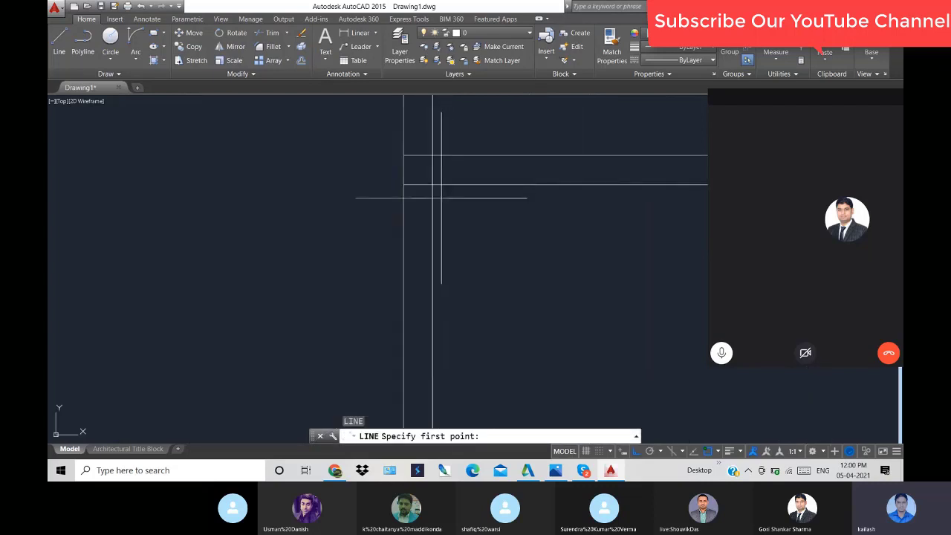
pyautogui.click(434, 269)
pyautogui.scroll(-4, 434, 338)
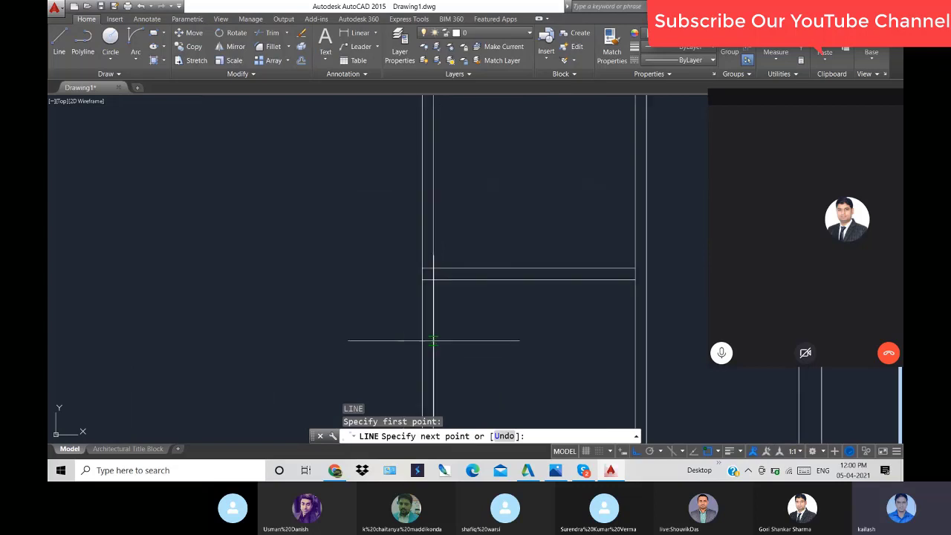
pyautogui.press('Escape')
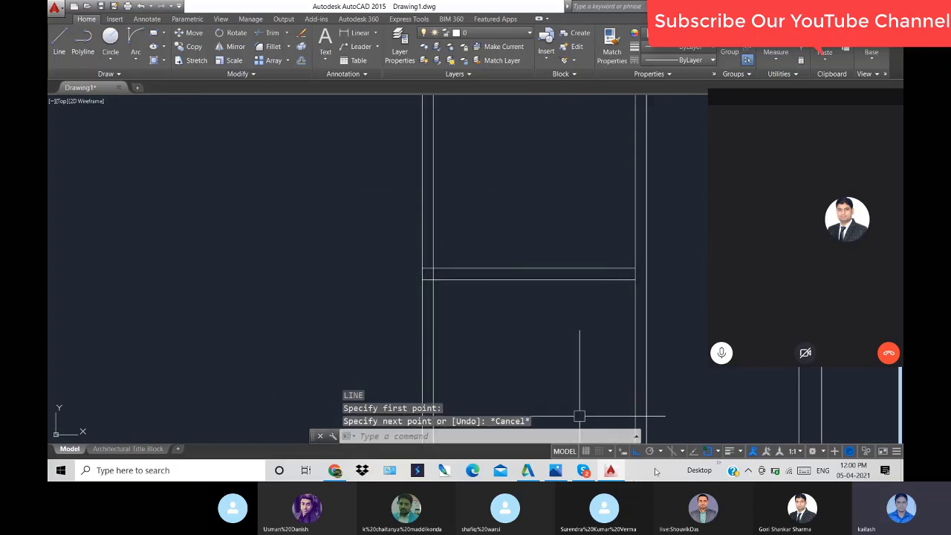
pyautogui.click(718, 451)
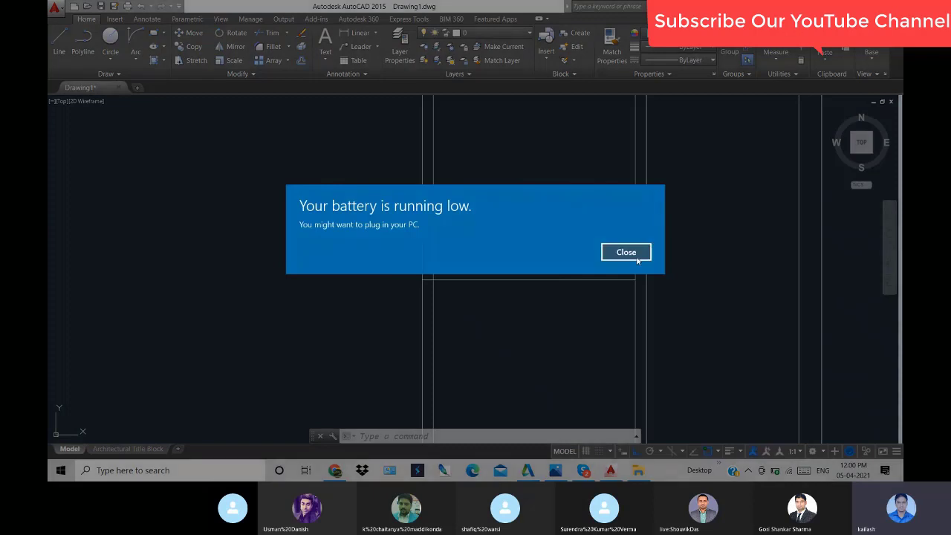
pyautogui.click(636, 255)
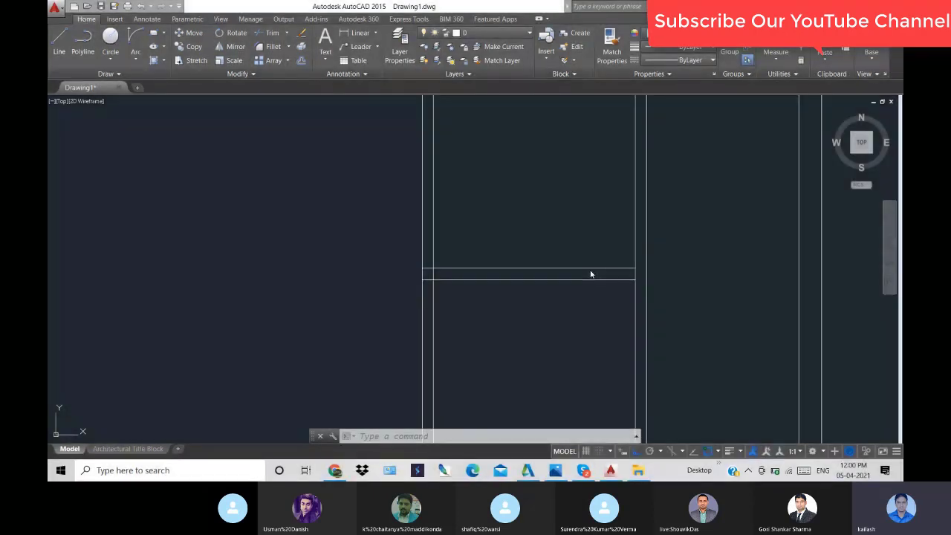
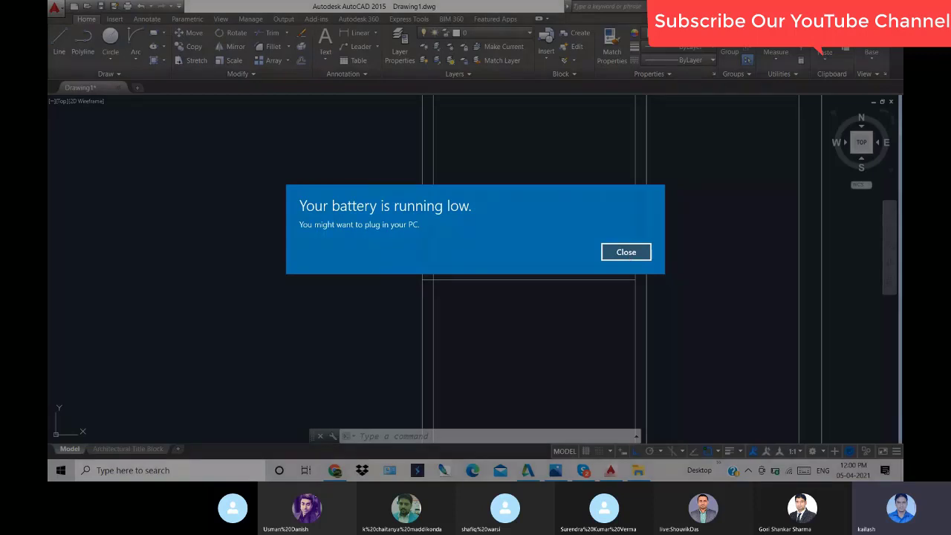
# Dismiss the battery warning and draw a vertical line down from the wall beside the counter.
pyautogui.click(627, 253)
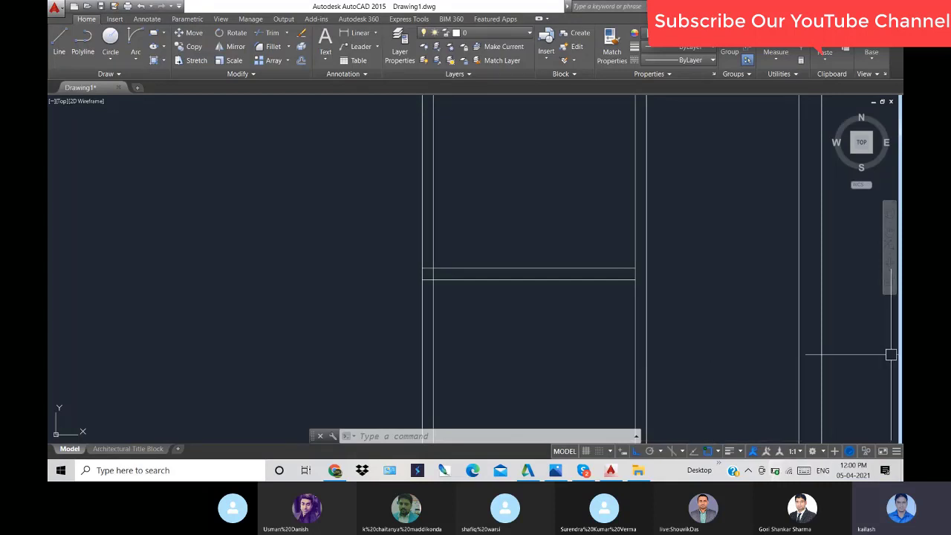
pyautogui.scroll(-2, 515, 324)
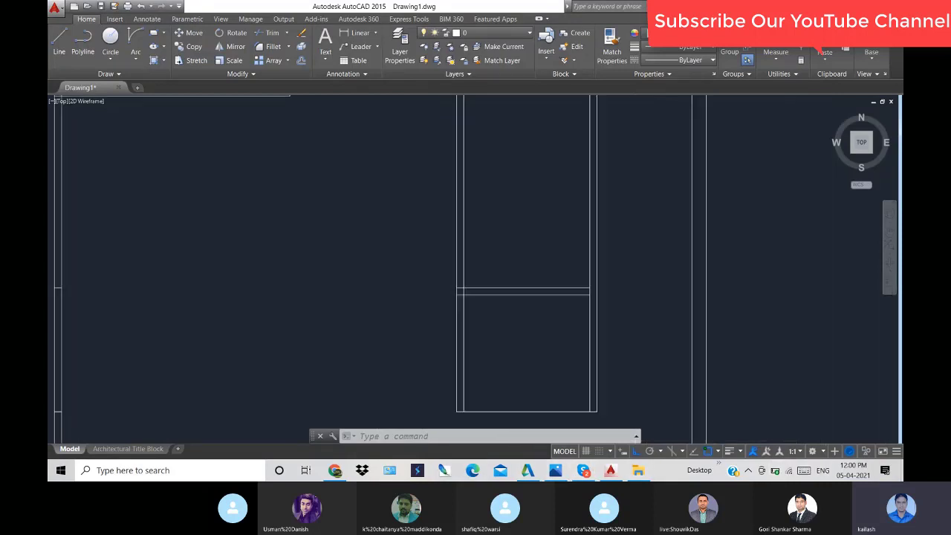
pyautogui.scroll(-2, 513, 321)
pyautogui.scroll(-3, 513, 317)
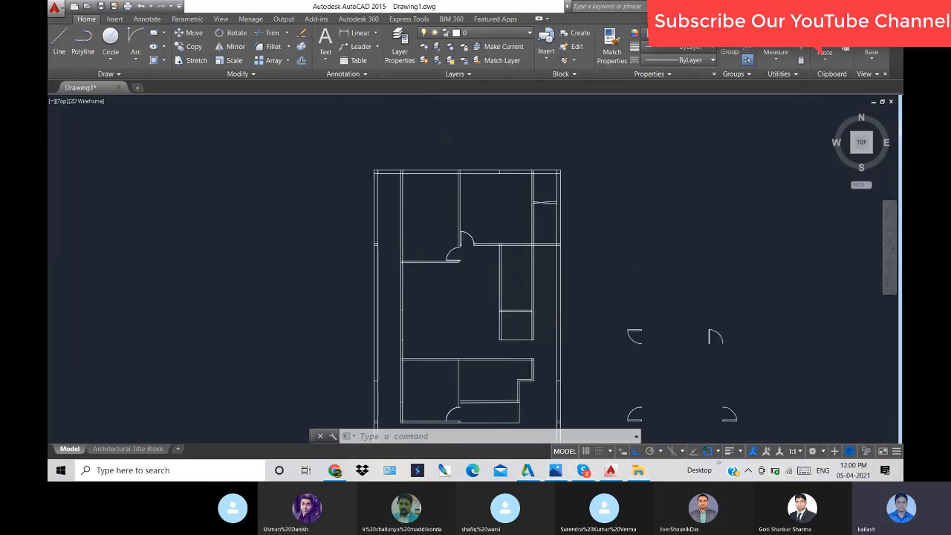
pyautogui.scroll(3, 508, 321)
pyautogui.click(60, 45)
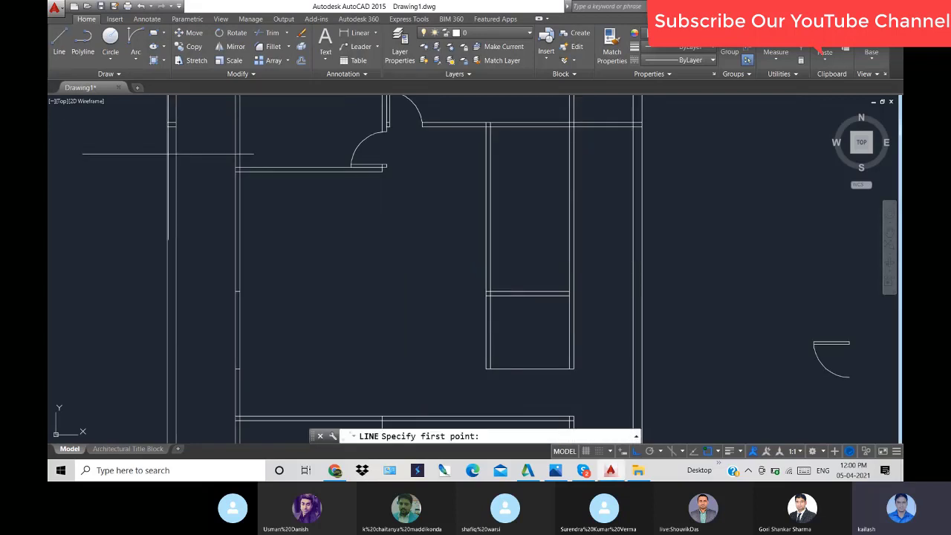
pyautogui.scroll(5, 452, 314)
pyautogui.click(638, 285)
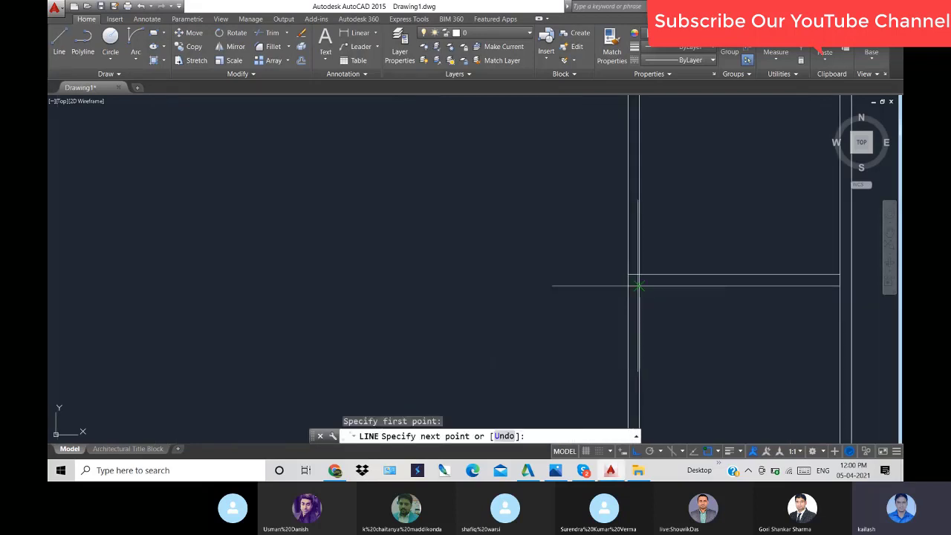
pyautogui.scroll(-2, 639, 305)
pyautogui.scroll(3, 640, 358)
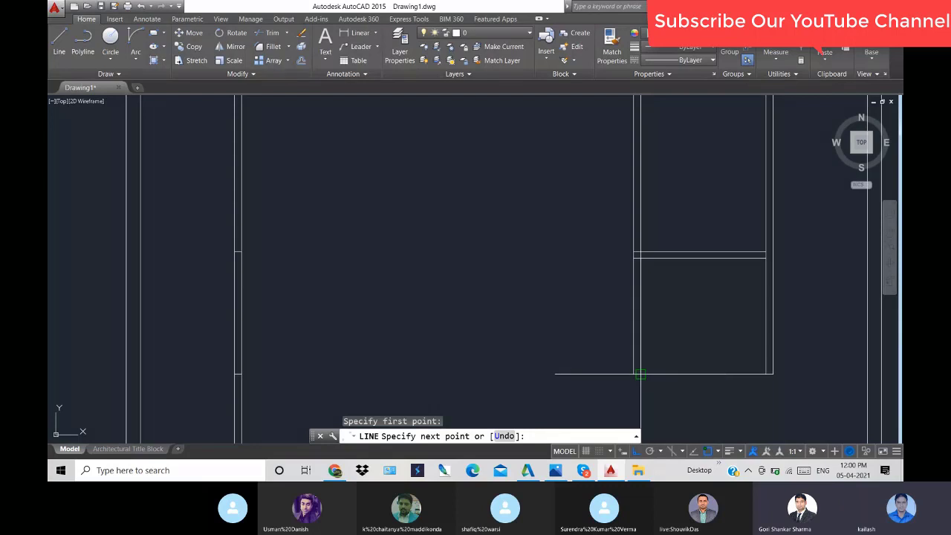
pyautogui.click(637, 374)
pyautogui.rightClick(648, 348)
pyautogui.click(658, 355)
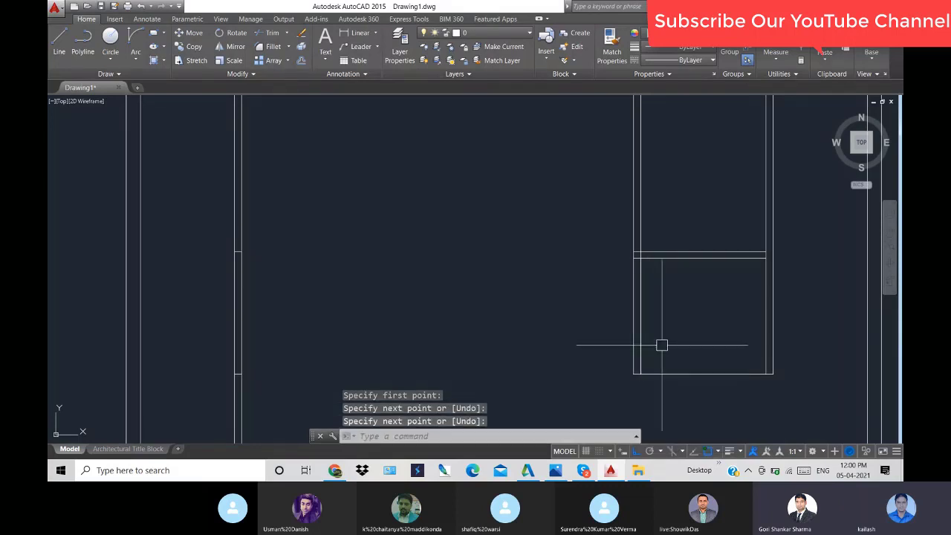
# Draw a horizontal line across from beside the counter strip.
pyautogui.scroll(-2, 670, 334)
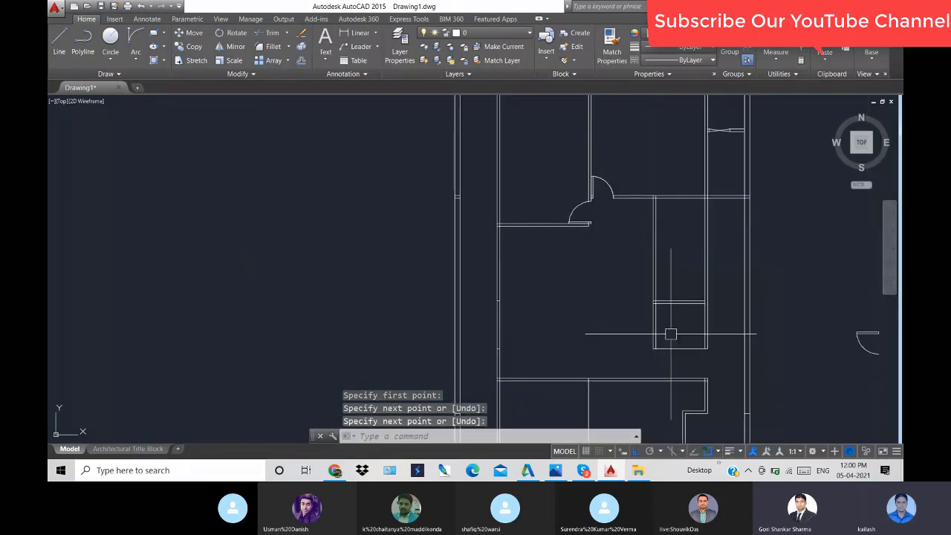
pyautogui.click(59, 40)
pyautogui.scroll(2, 685, 344)
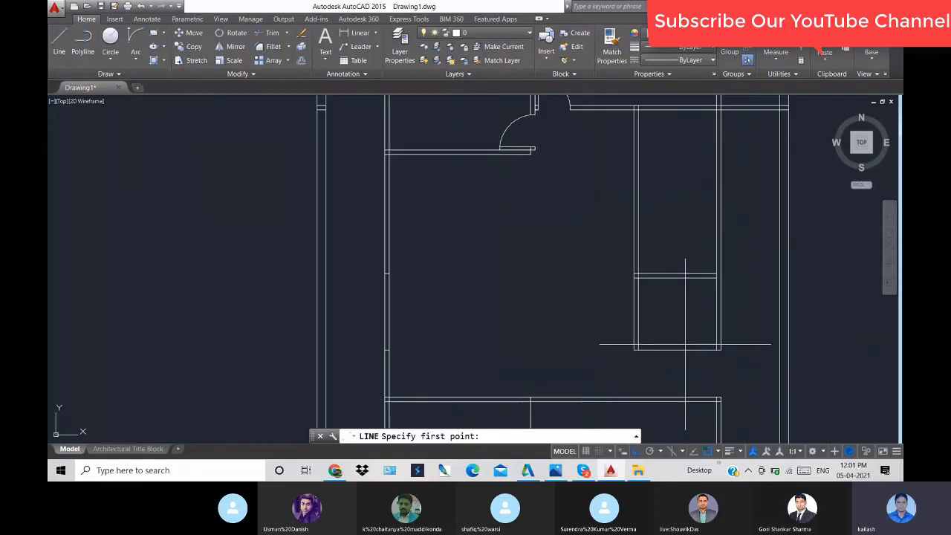
pyautogui.click(639, 316)
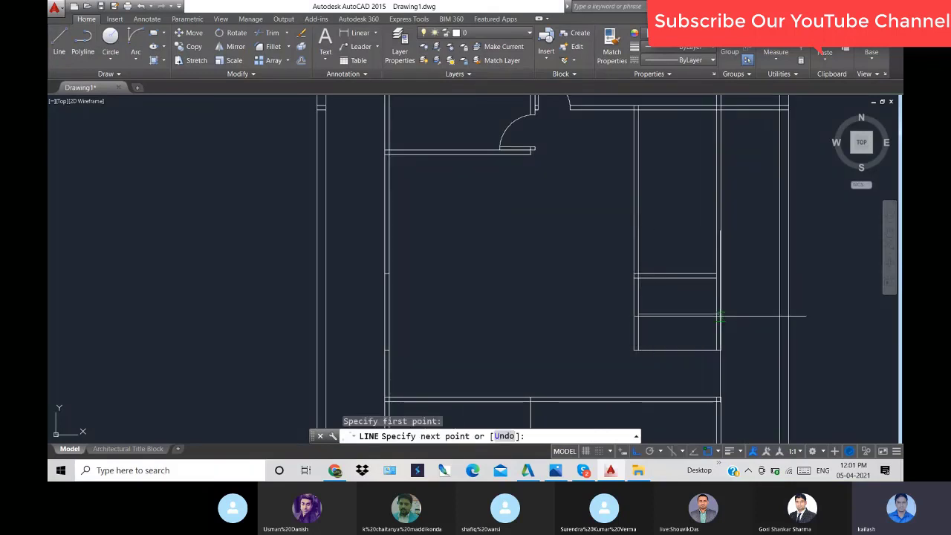
pyautogui.click(738, 315)
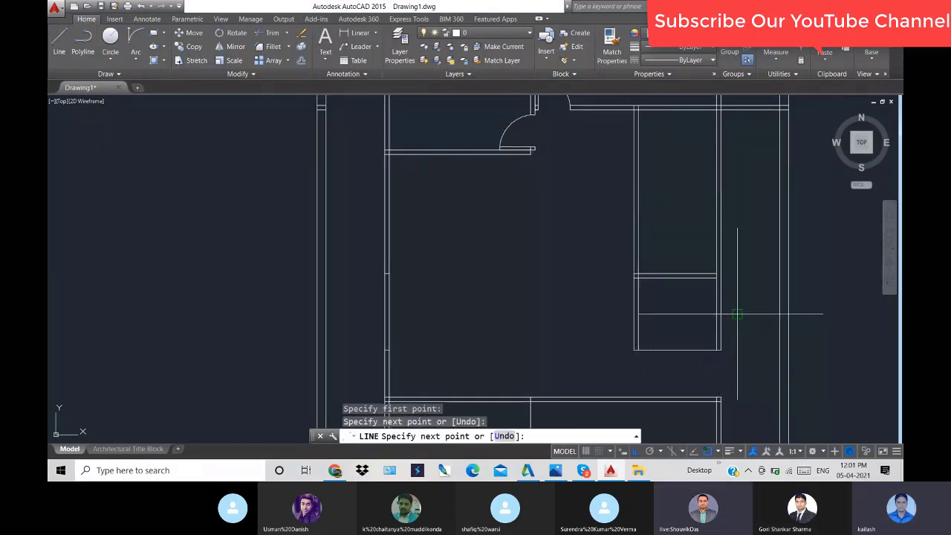
pyautogui.rightClick(739, 314)
pyautogui.click(752, 321)
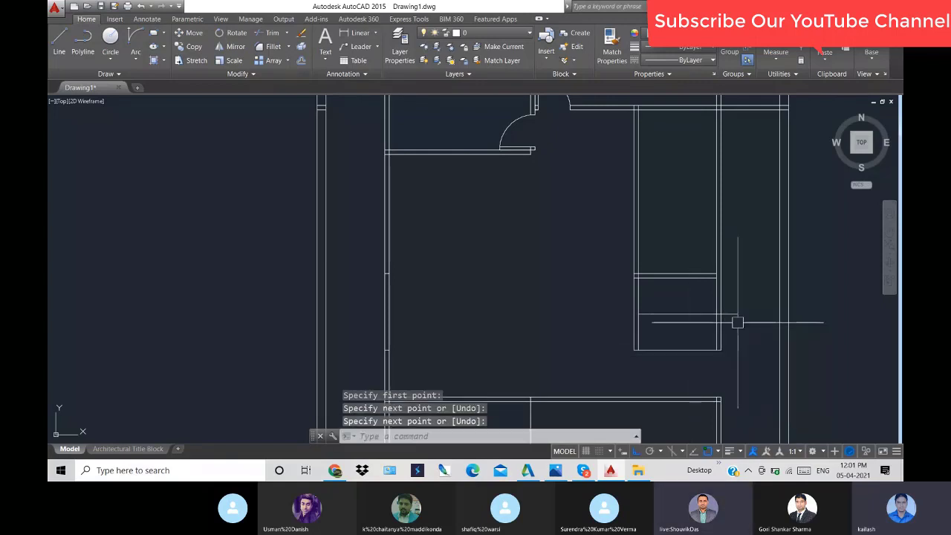
# Trim away two line segments with TR, then cancel the command.
pyautogui.write('tr')
pyautogui.press('Return')
pyautogui.press('Return')
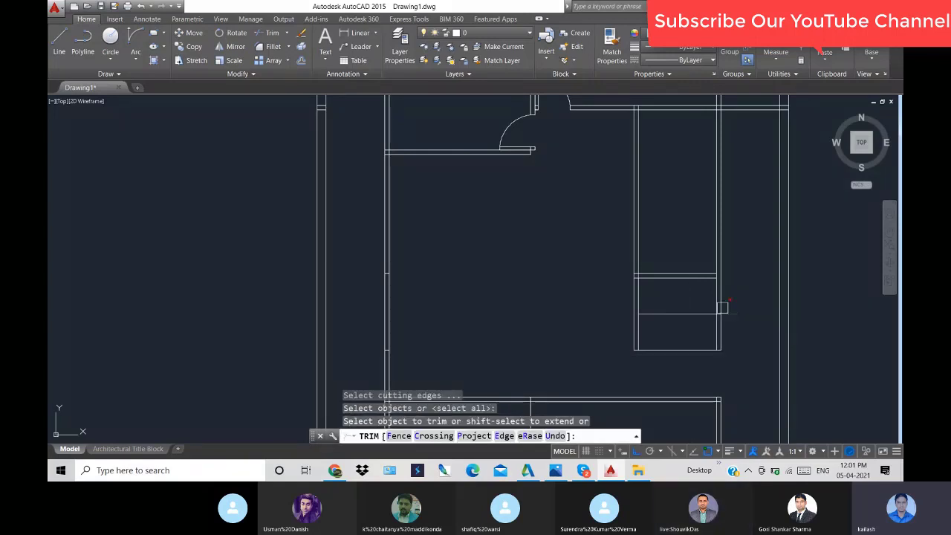
pyautogui.click(723, 306)
pyautogui.scroll(3, 717, 313)
pyautogui.scroll(4, 692, 324)
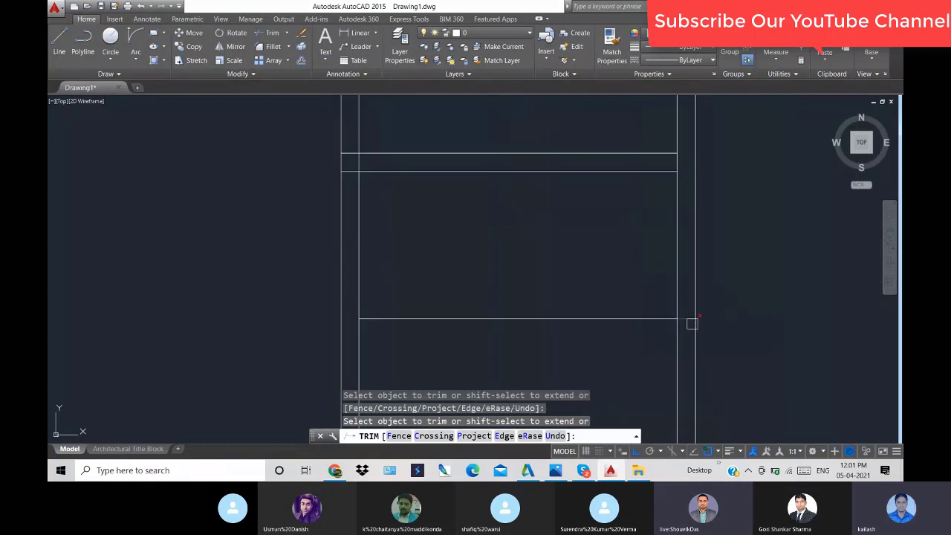
pyautogui.click(692, 324)
pyautogui.press('Escape')
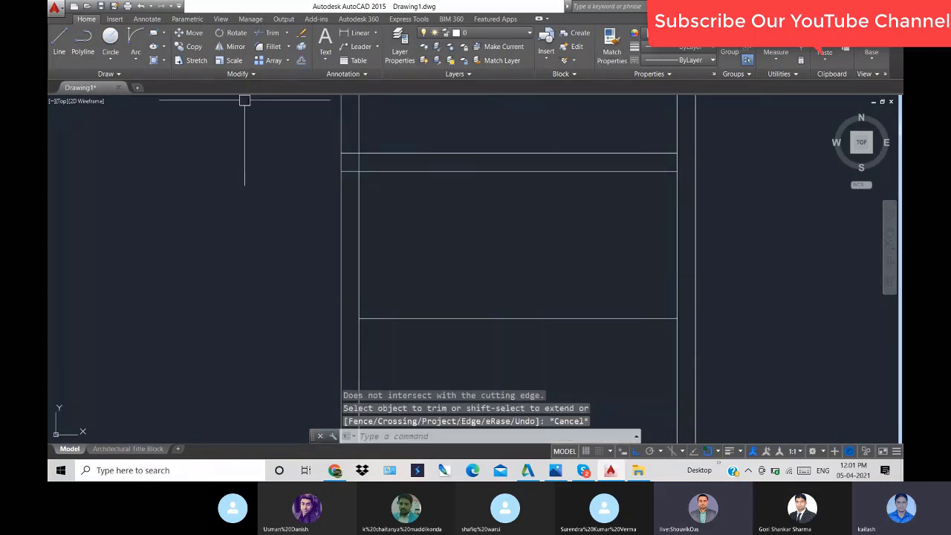
# Open the Layer Properties Manager with LA and create four new layers.
pyautogui.write('la')
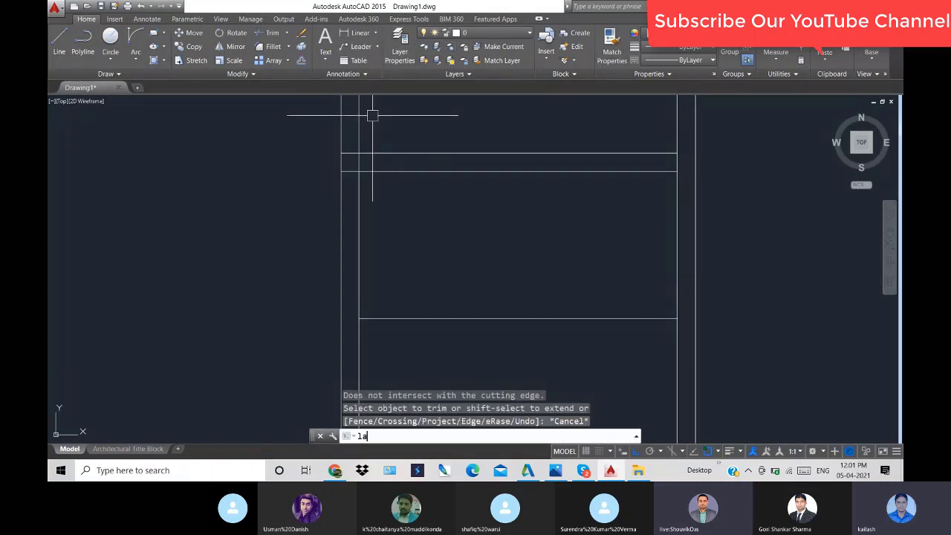
pyautogui.press('Return')
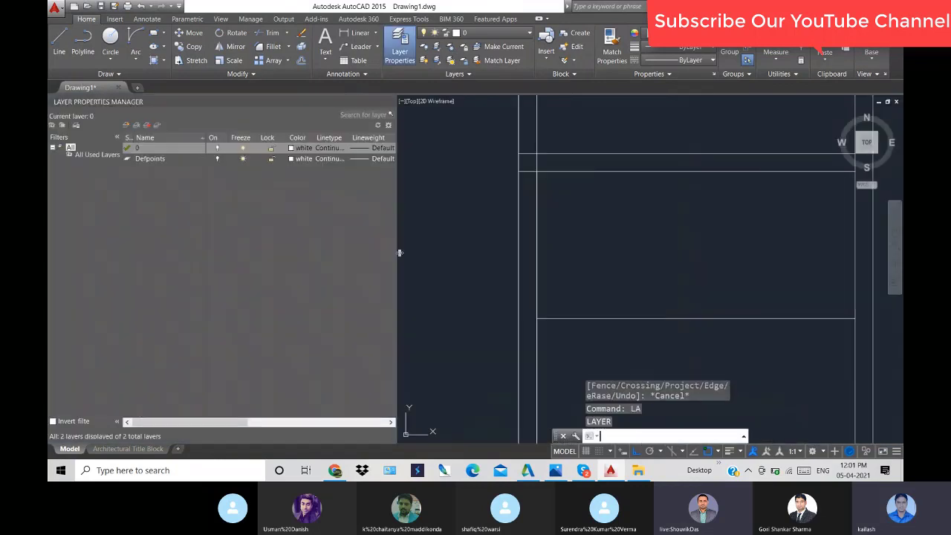
pyautogui.click(128, 125)
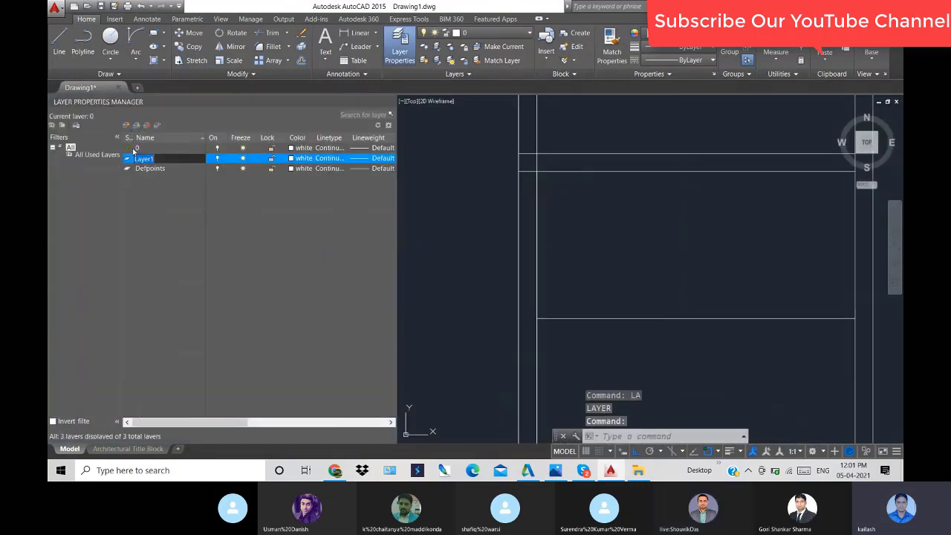
pyautogui.click(126, 126)
pyautogui.click(127, 125)
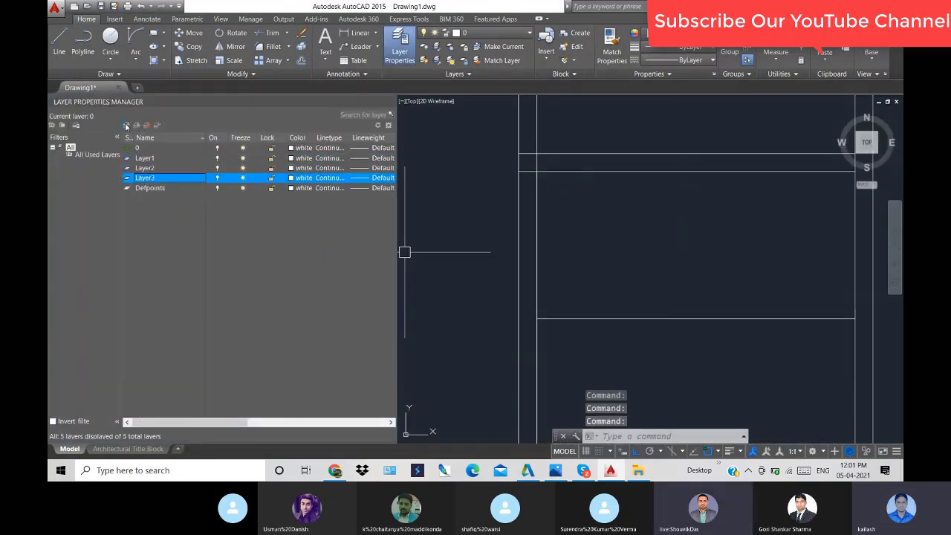
pyautogui.click(126, 125)
# Rename Layer1 to Wall and Layer2 to Int wall.
pyautogui.click(137, 158)
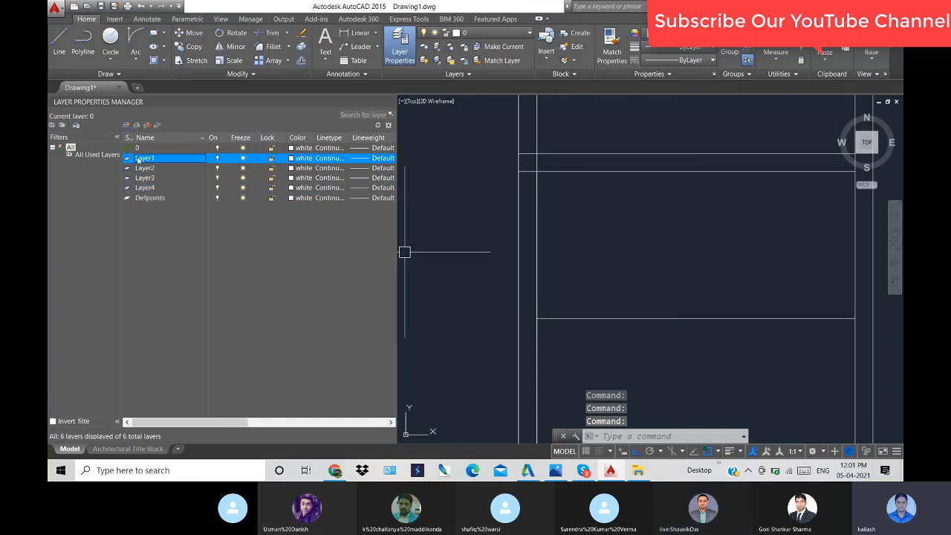
pyautogui.rightClick(137, 158)
pyautogui.click(193, 211)
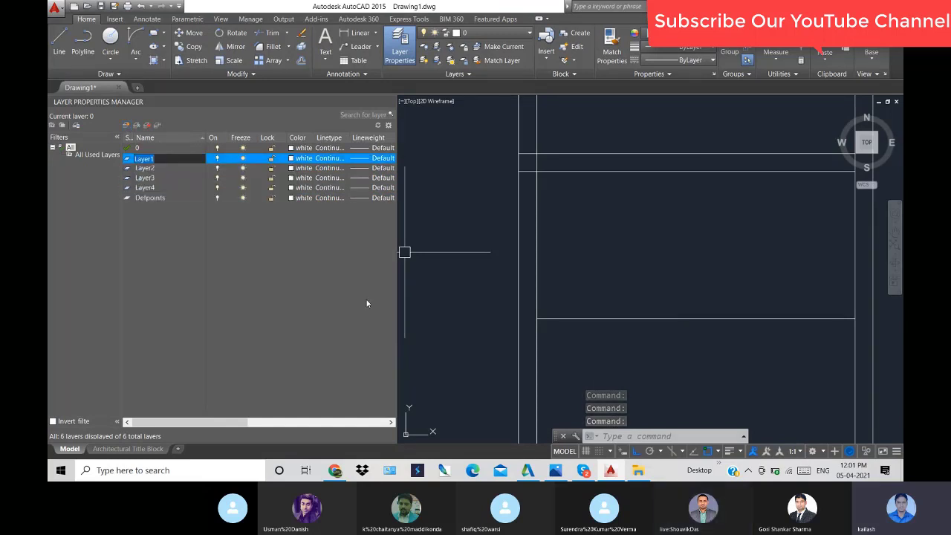
pyautogui.write('Wa')
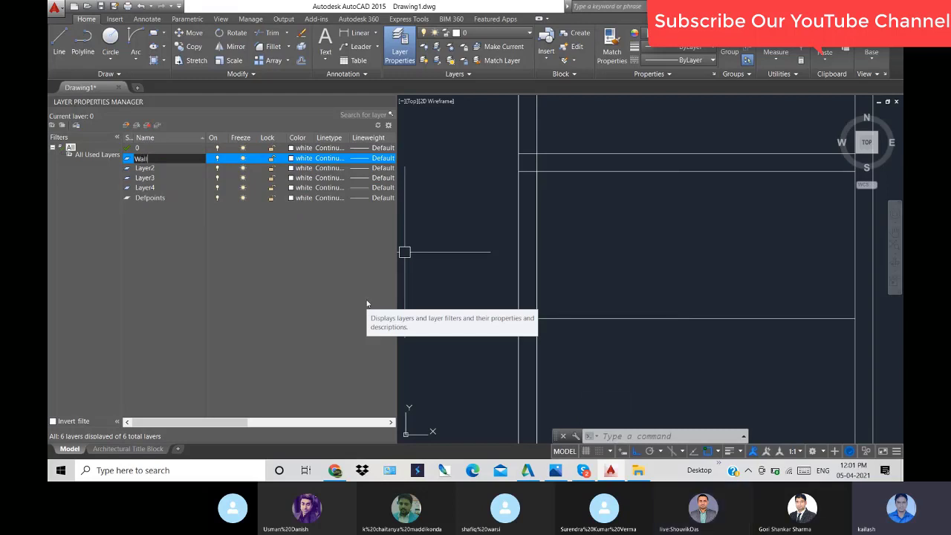
pyautogui.write('ll')
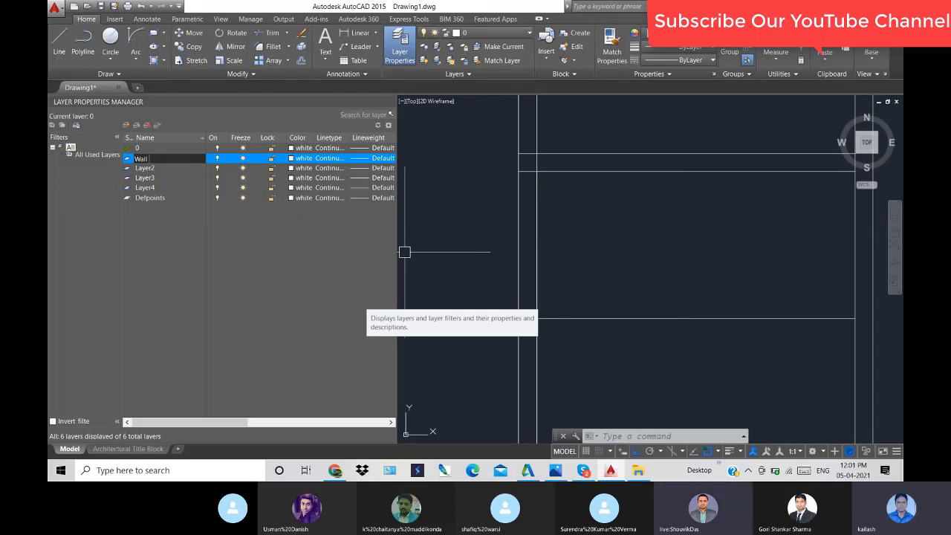
pyautogui.click(154, 170)
pyautogui.rightClick(154, 173)
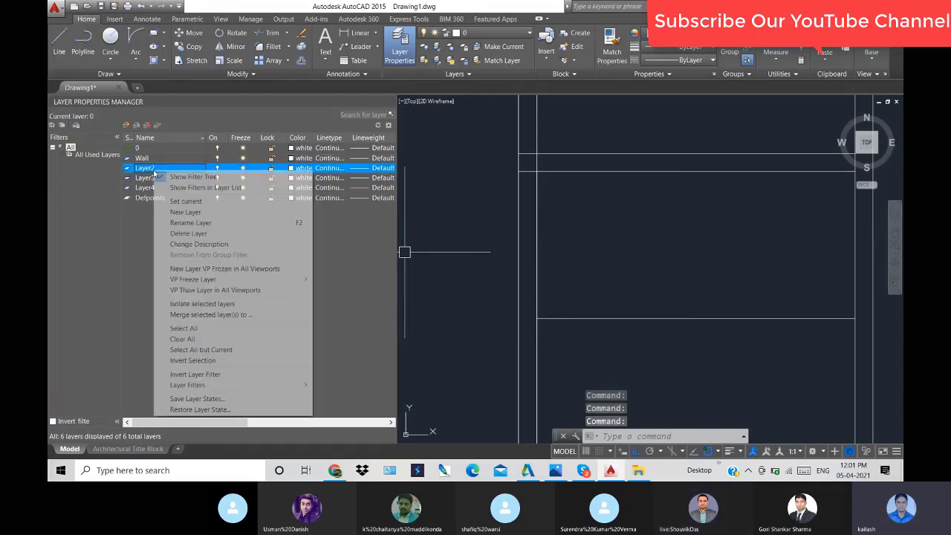
pyautogui.click(210, 225)
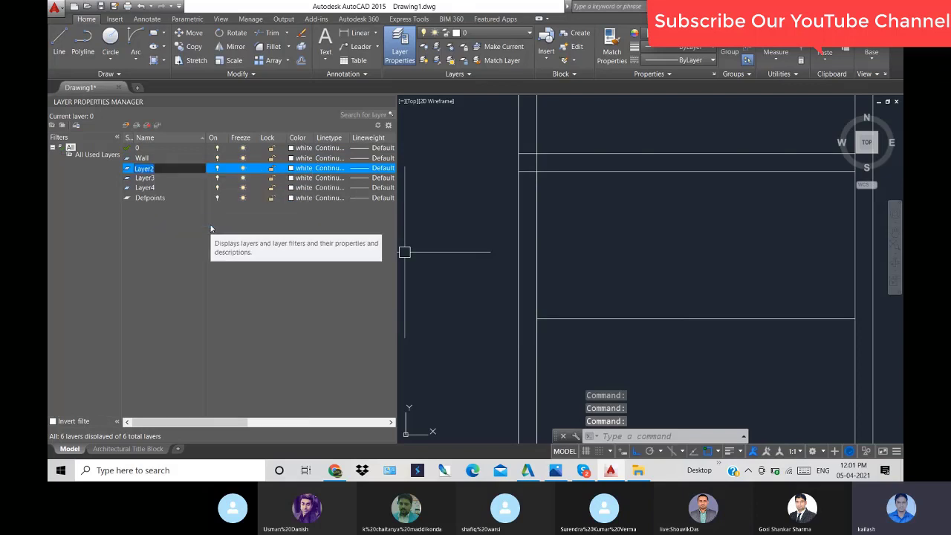
pyautogui.write('Int wa')
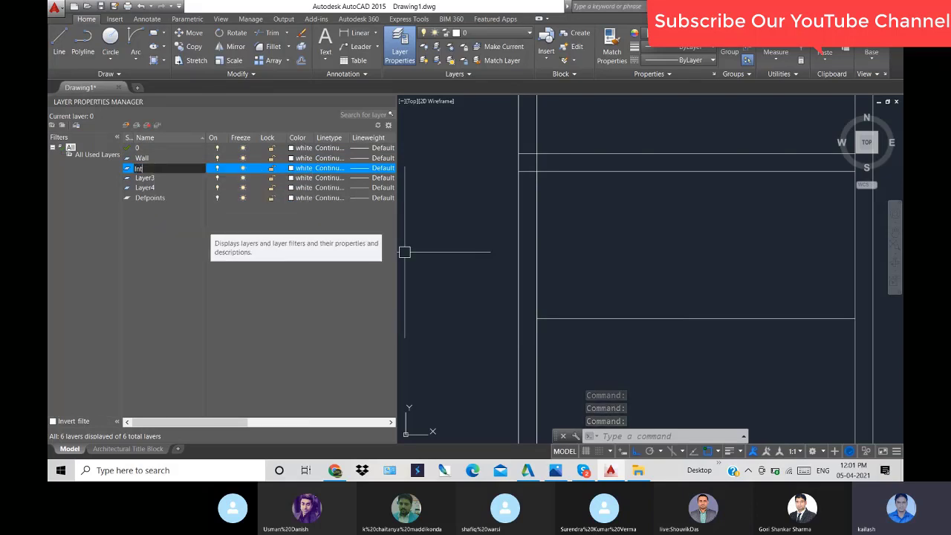
pyautogui.write('ll')
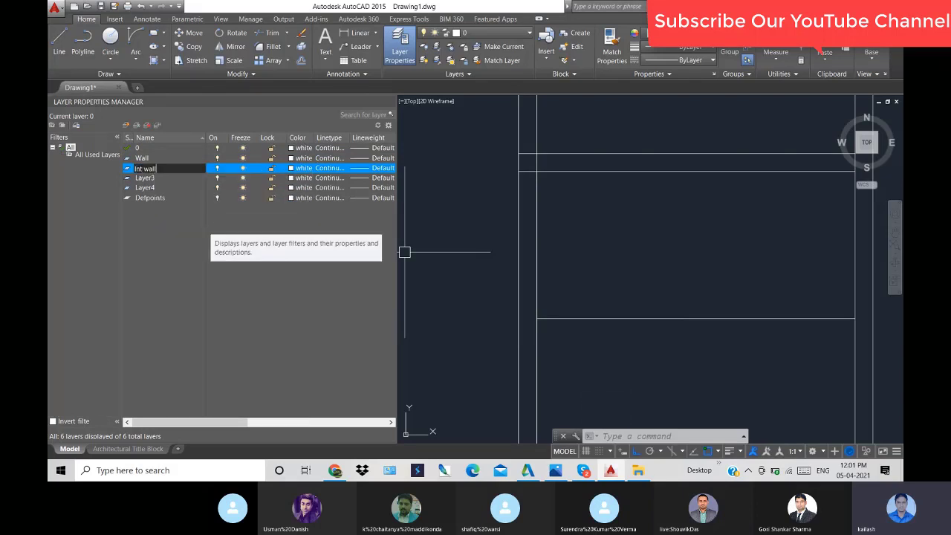
pyautogui.press('Return')
# Make Layer3 current and rename it Window.
pyautogui.click(147, 179)
pyautogui.doubleClick(146, 179)
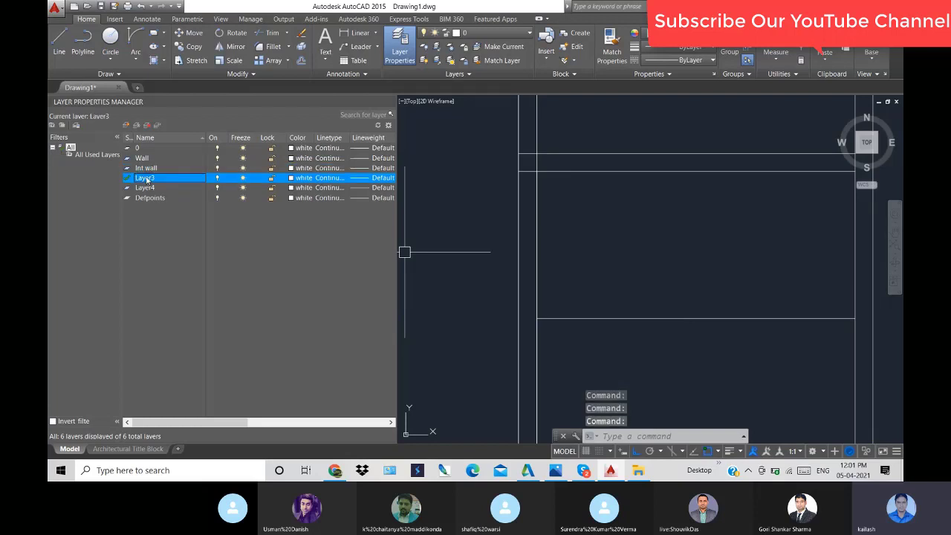
pyautogui.rightClick(146, 178)
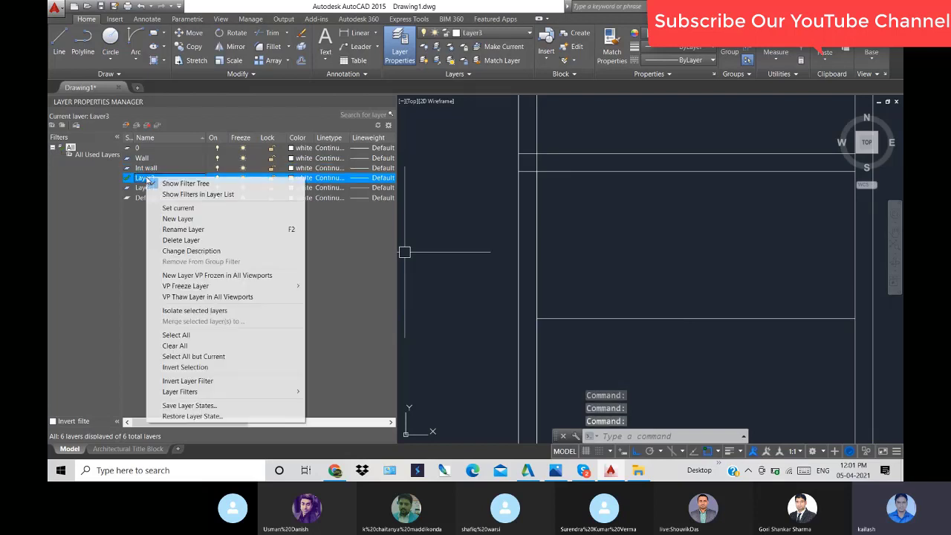
pyautogui.click(206, 230)
pyautogui.write('W')
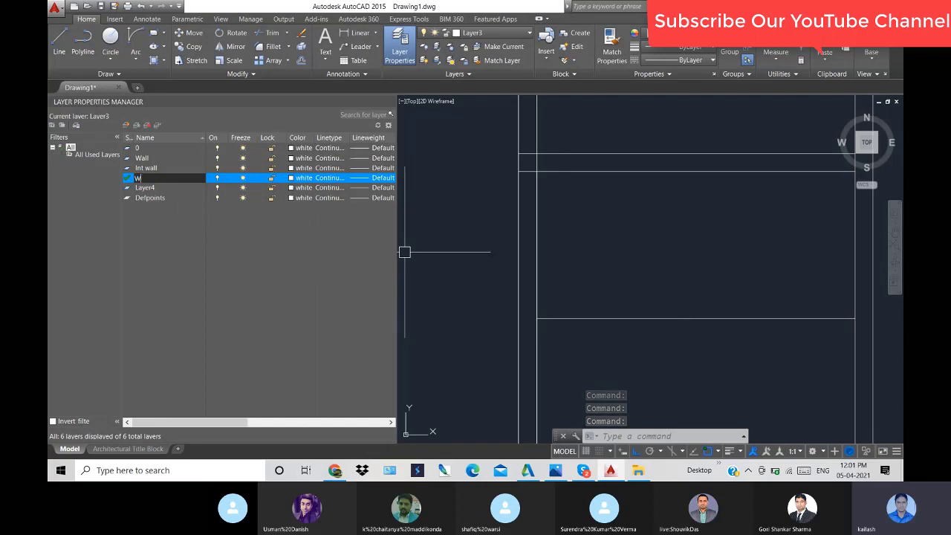
pyautogui.write('indo')
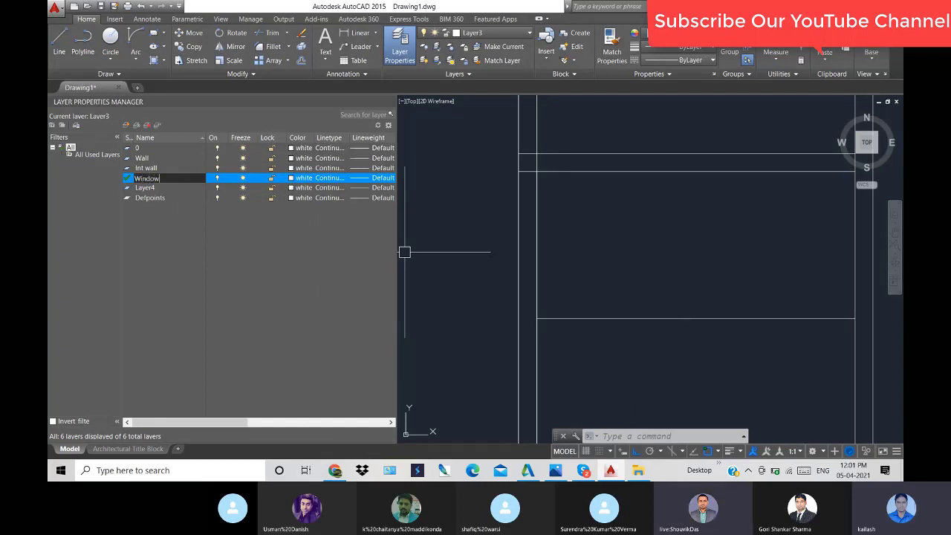
pyautogui.write('w')
pyautogui.press('Return')
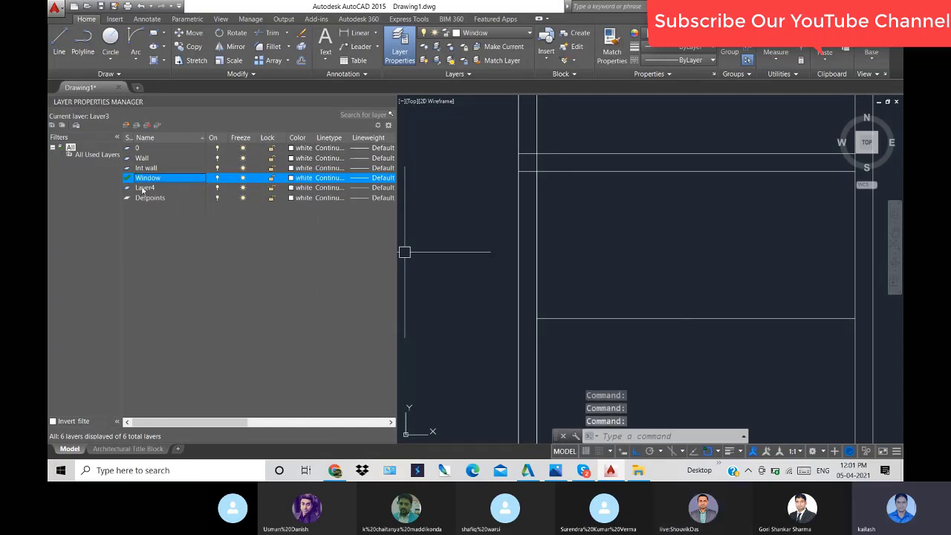
# Rename Layer4 to DR1 and add a new layer named DR2.
pyautogui.rightClick(142, 189)
pyautogui.click(186, 239)
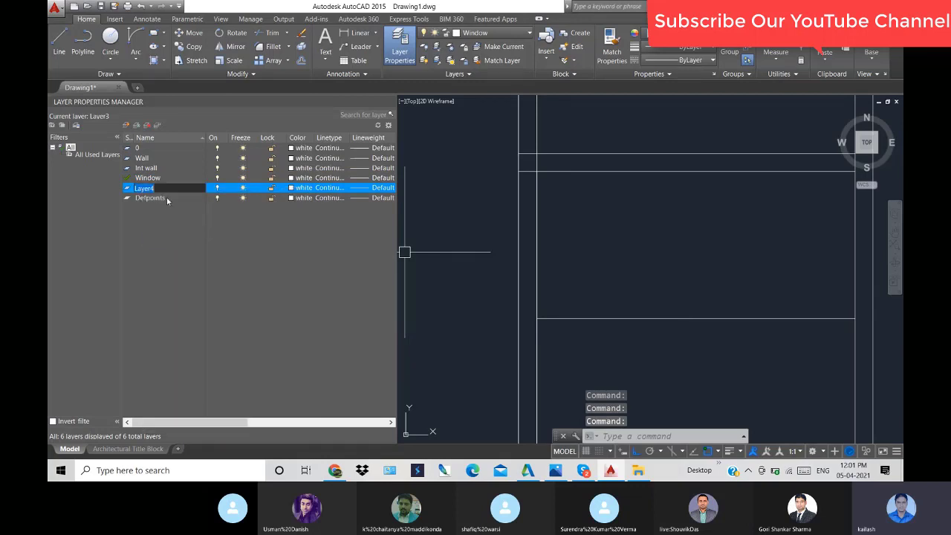
pyautogui.write('D')
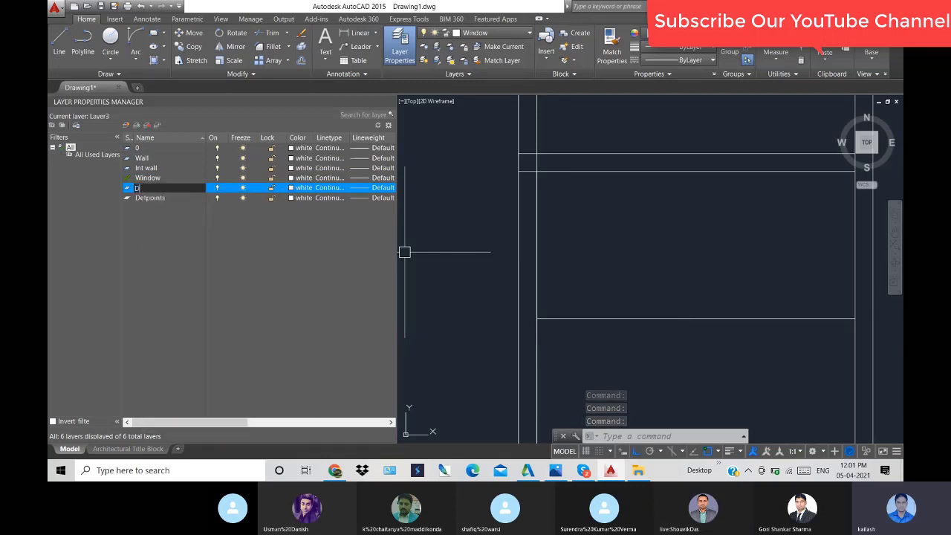
pyautogui.write('R1')
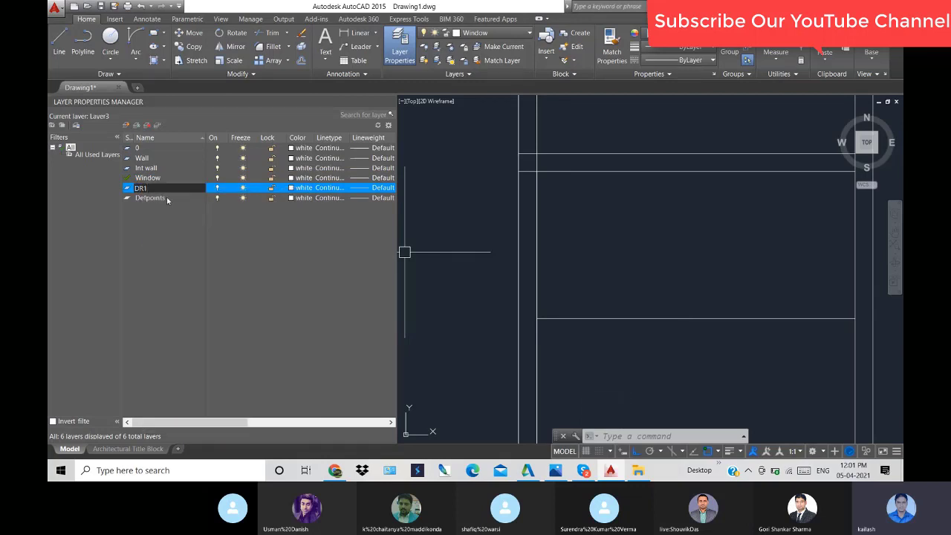
pyautogui.press('Return')
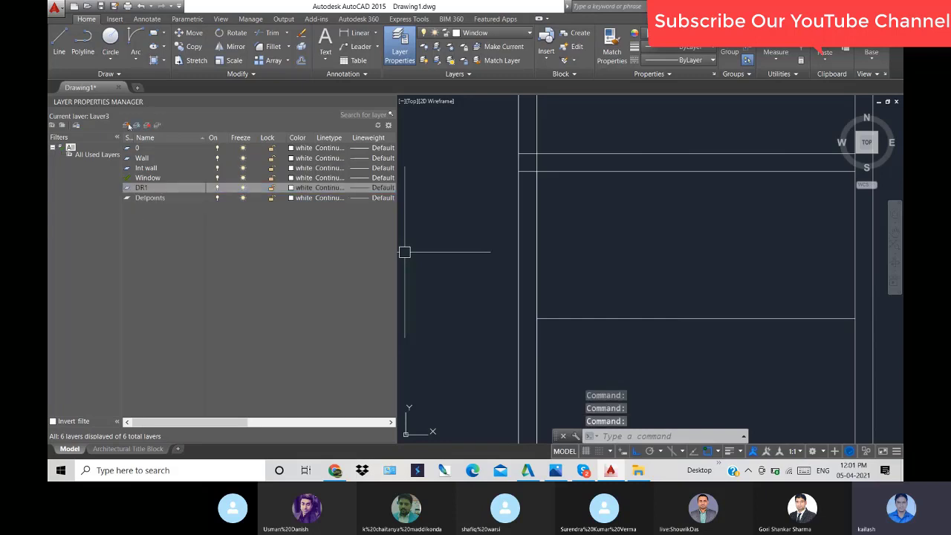
pyautogui.click(128, 125)
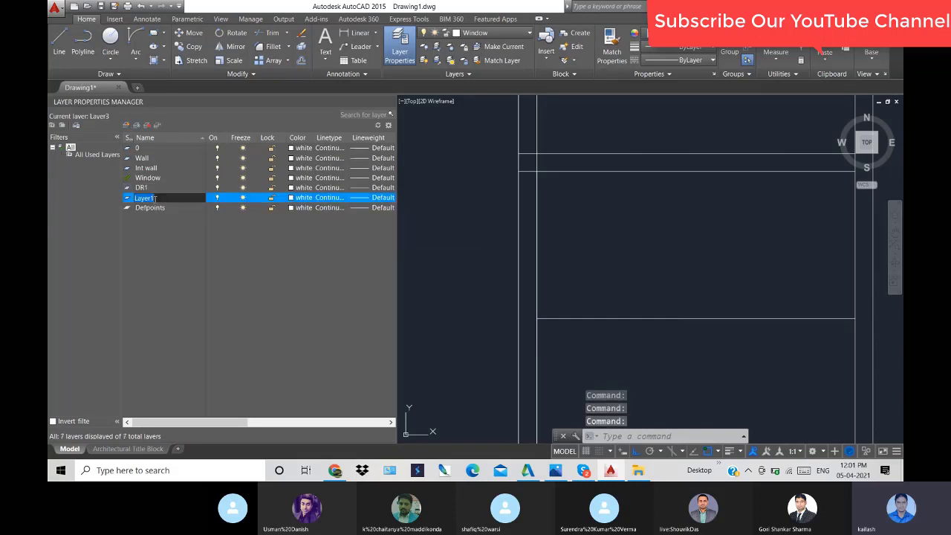
pyautogui.write('DR2')
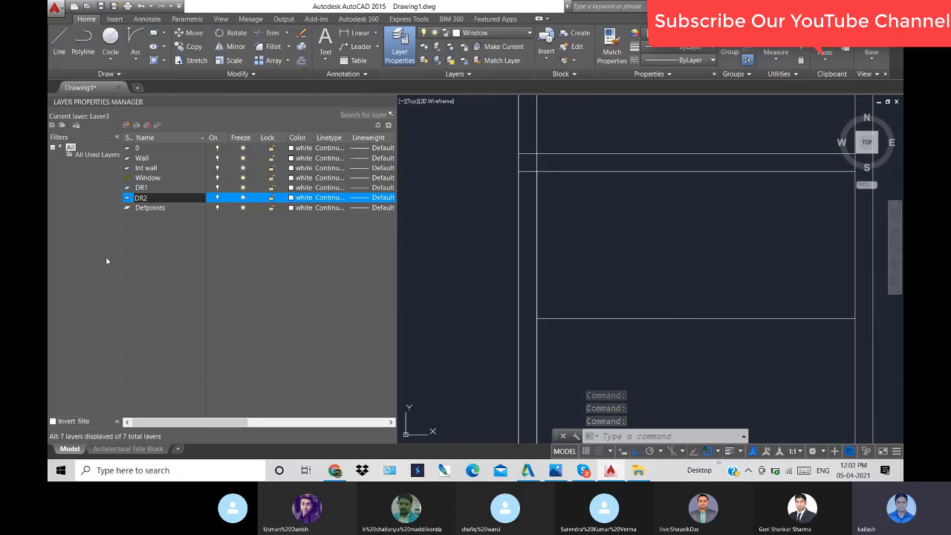
pyautogui.press('Return')
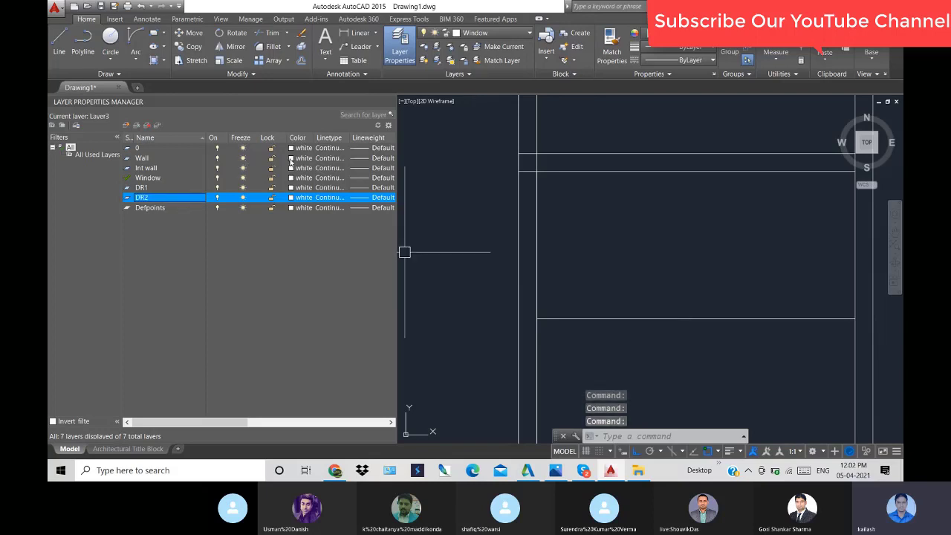
# Change the Wall layer's colour from white to index 10 (red).
pyautogui.click(291, 160)
pyautogui.click(291, 159)
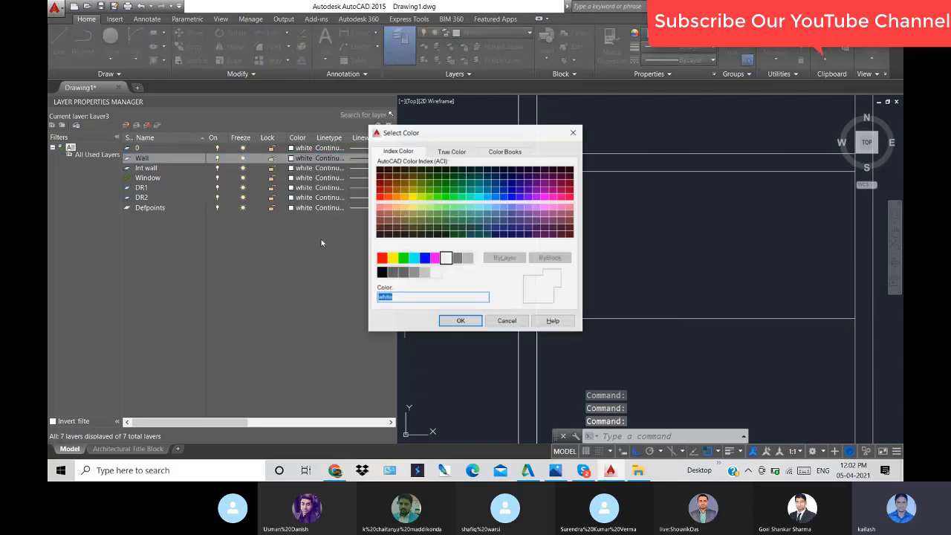
pyautogui.write('10')
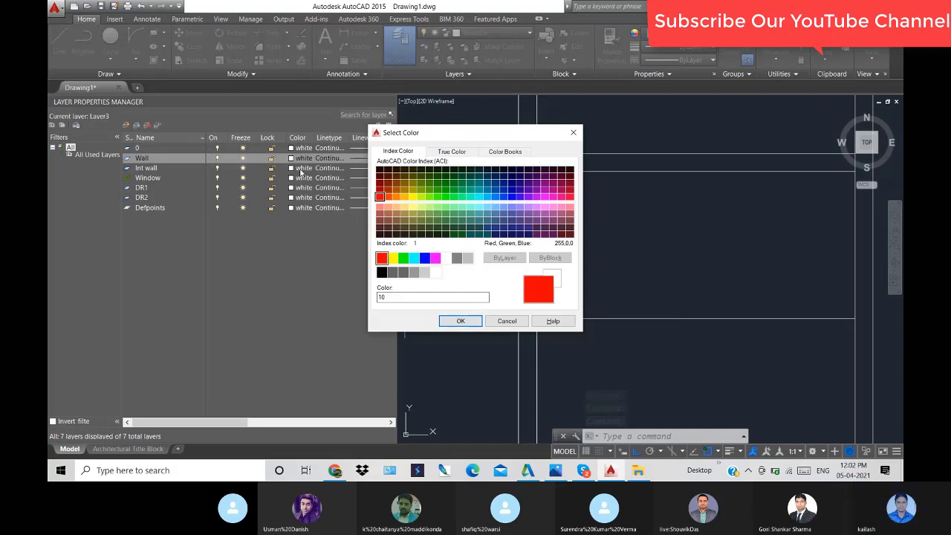
pyautogui.press('Return')
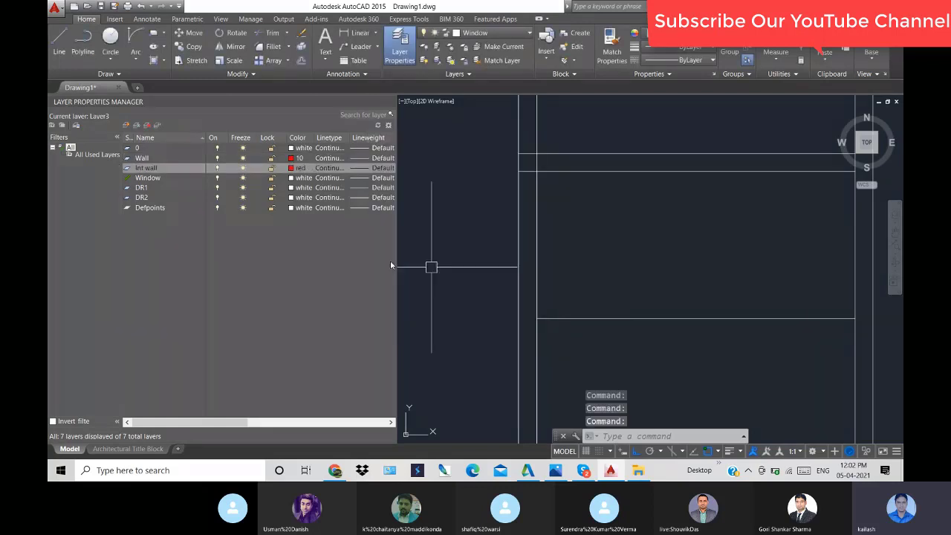
pyautogui.scroll(-5, 444, 296)
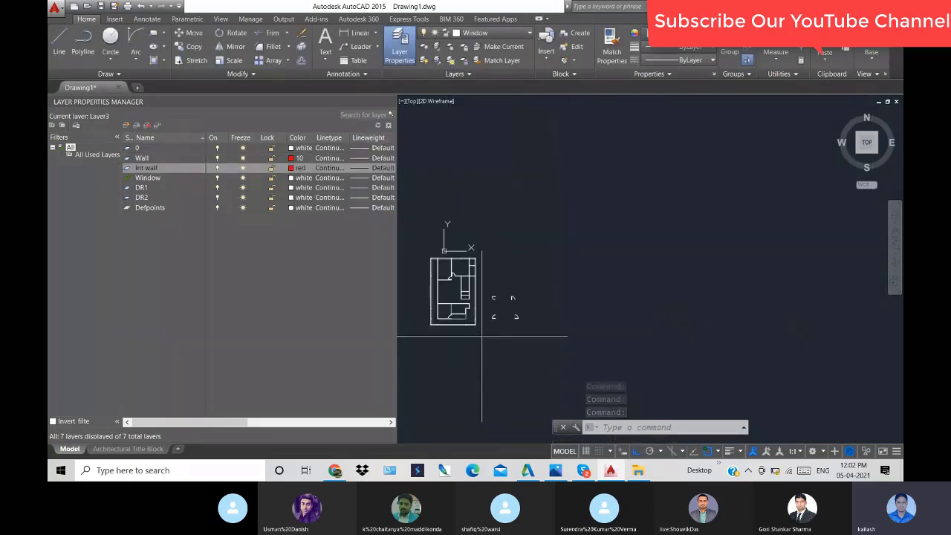
# Move the whole plan onto the Wall layer.
pyautogui.click(482, 336)
pyautogui.click(418, 235)
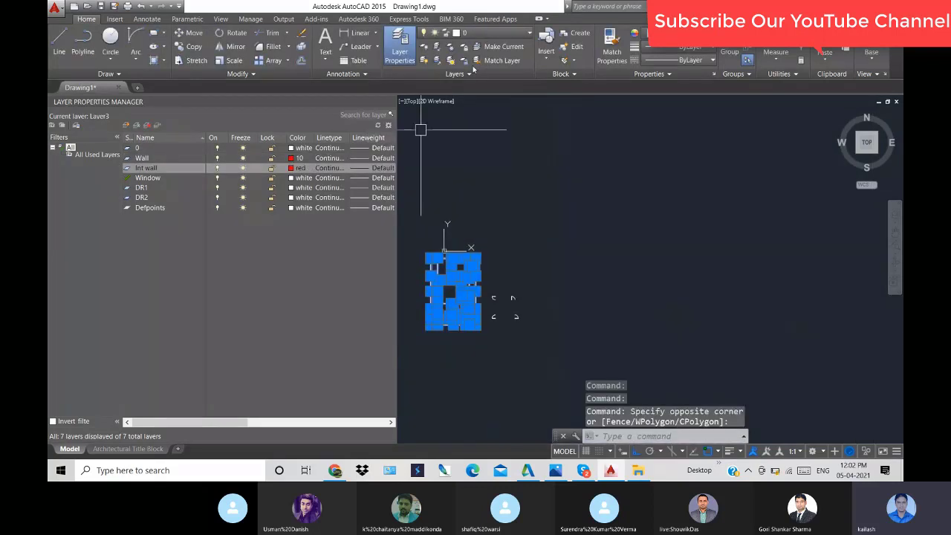
pyautogui.click(479, 33)
pyautogui.click(479, 112)
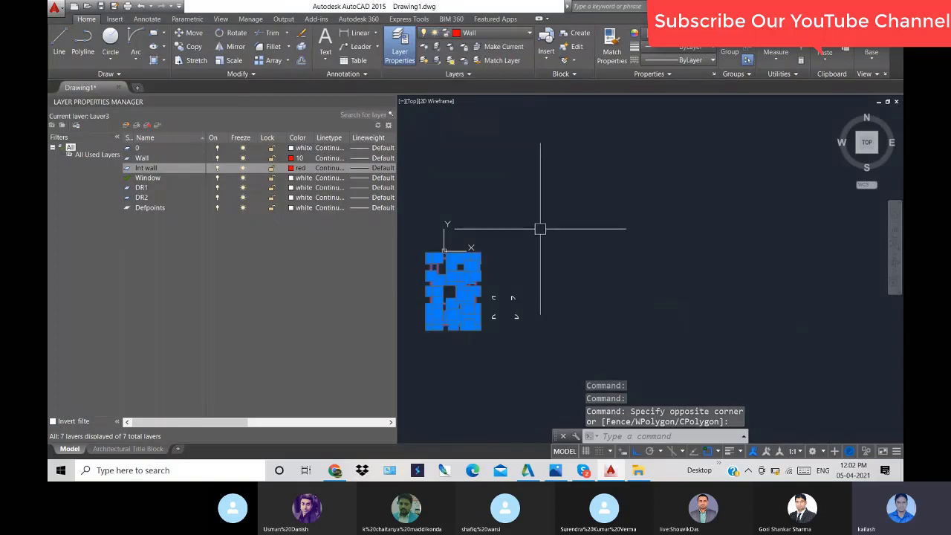
pyautogui.press('Escape')
pyautogui.scroll(3, 512, 386)
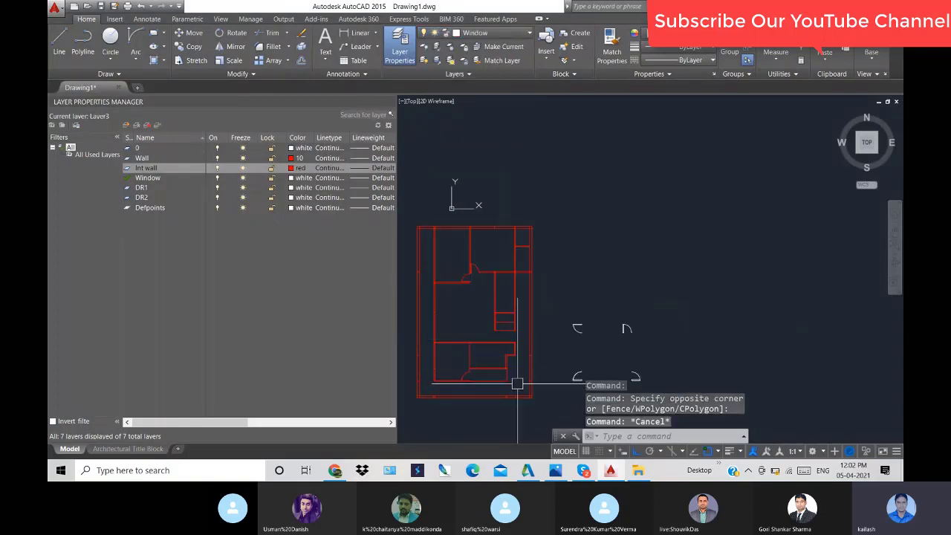
# Put the inner walls on the Int wall layer.
pyautogui.click(518, 384)
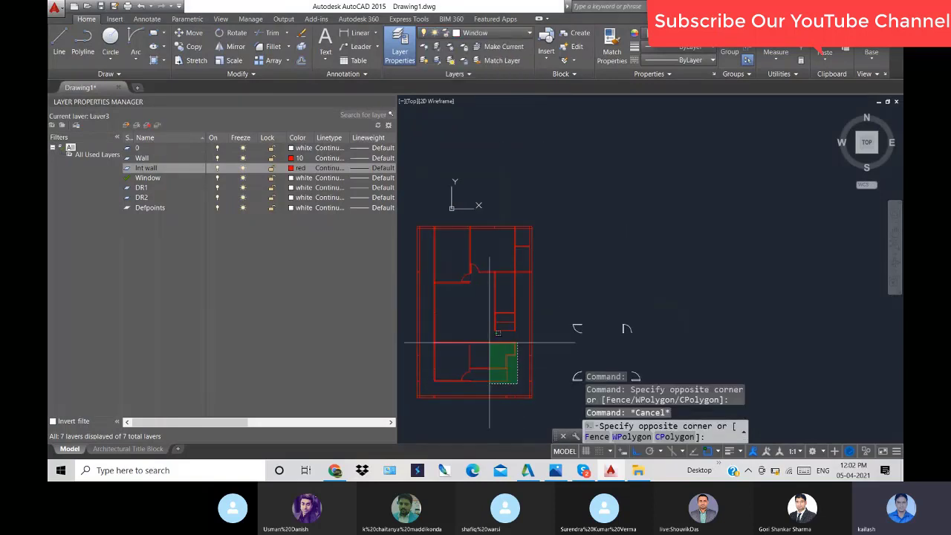
pyautogui.click(430, 239)
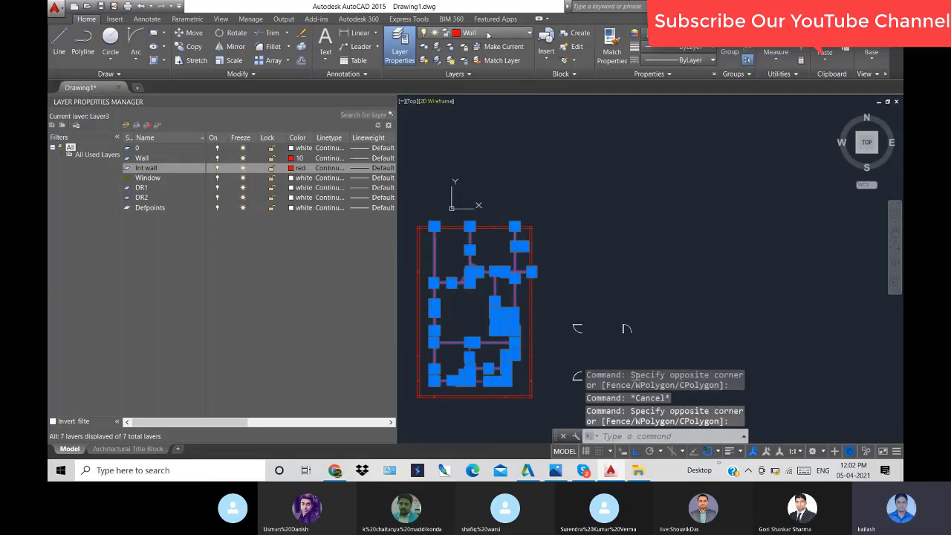
pyautogui.click(488, 35)
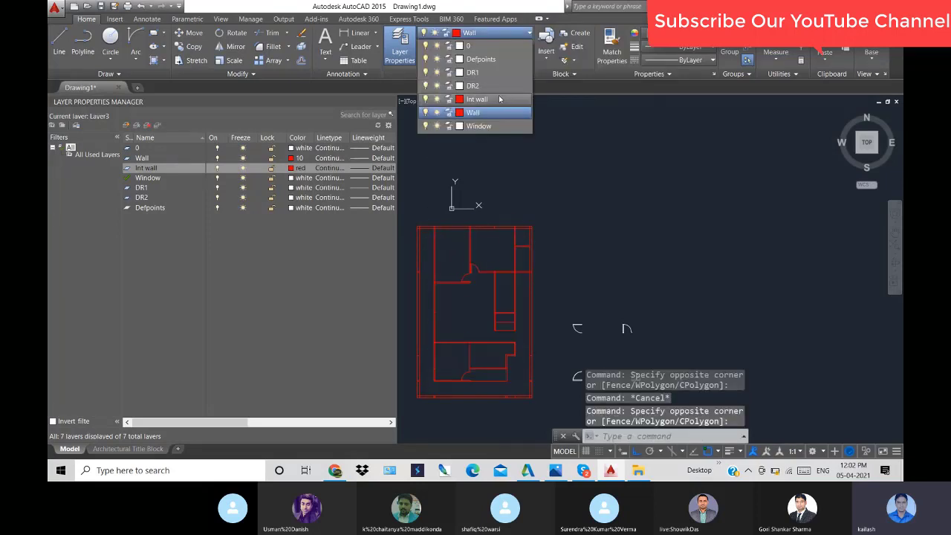
pyautogui.click(488, 101)
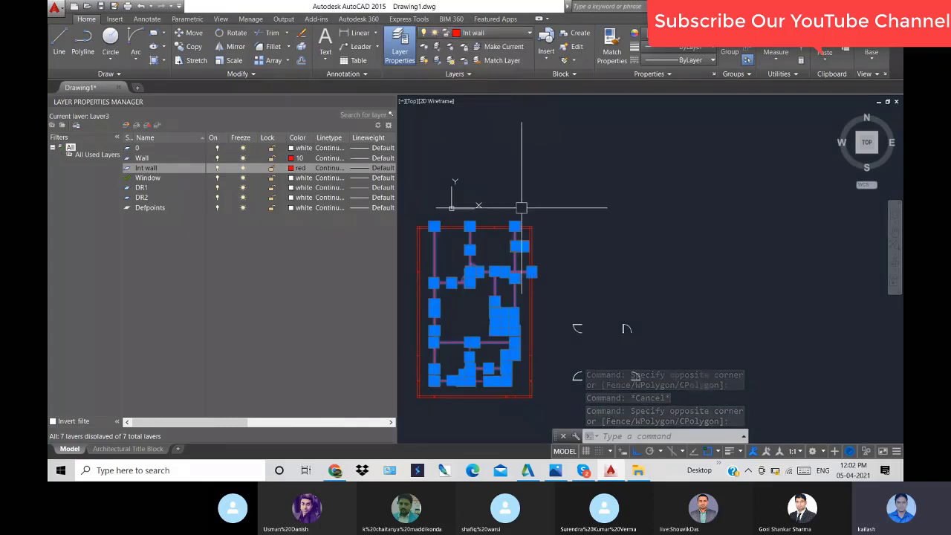
# Change the Int wall layer's colour to 11.
pyautogui.click(290, 171)
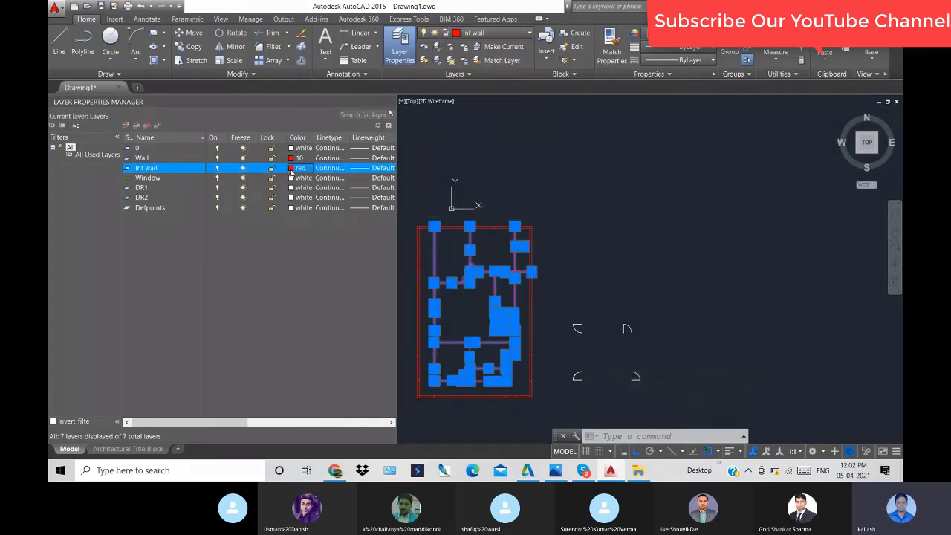
pyautogui.click(291, 170)
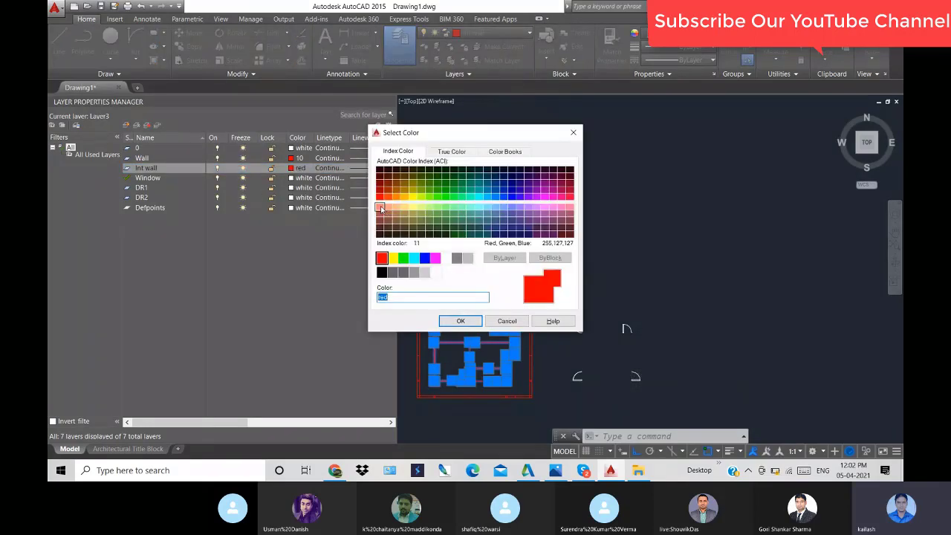
pyautogui.click(380, 207)
pyautogui.click(461, 321)
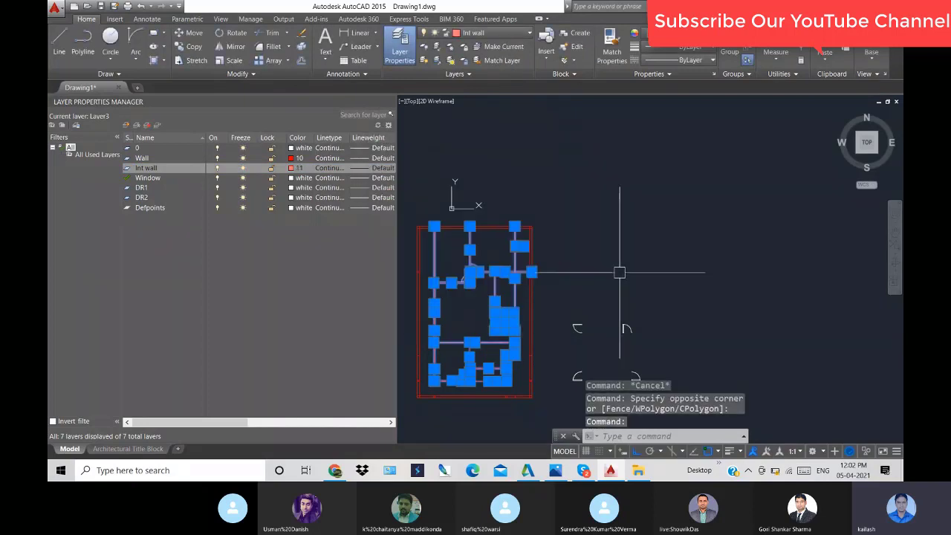
pyautogui.press('Escape')
pyautogui.press('Escape')
pyautogui.scroll(5, 466, 307)
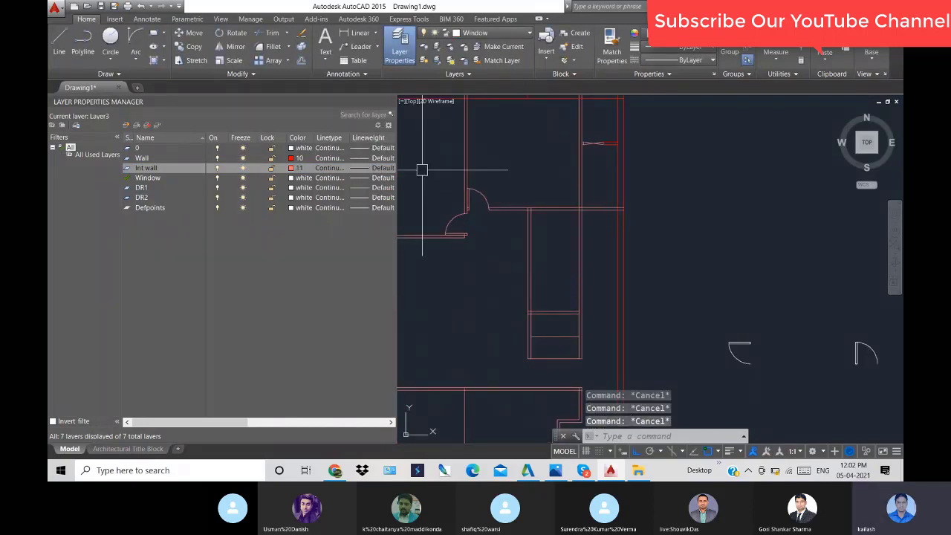
# Window-select the upper-left door and put it on the DR2 layer.
pyautogui.click(422, 171)
pyautogui.click(481, 259)
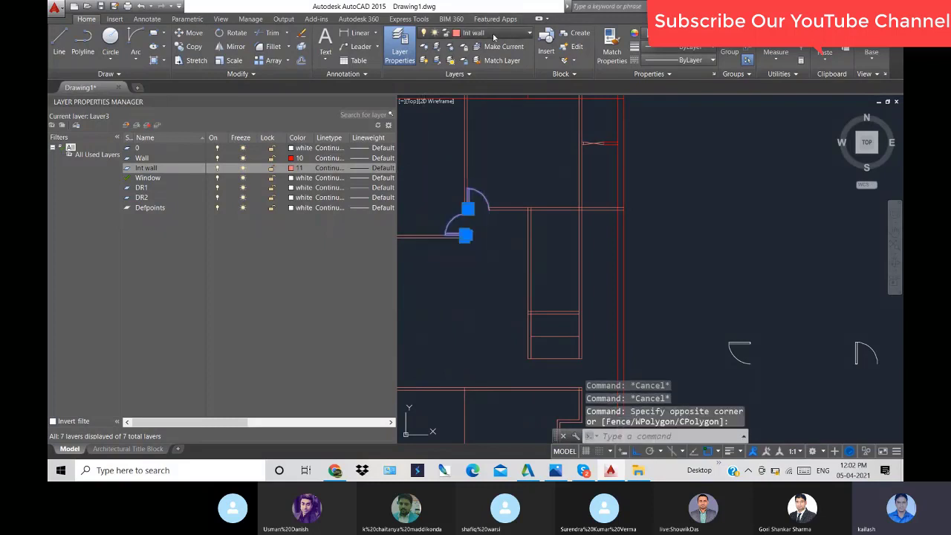
pyautogui.click(495, 33)
pyautogui.click(476, 73)
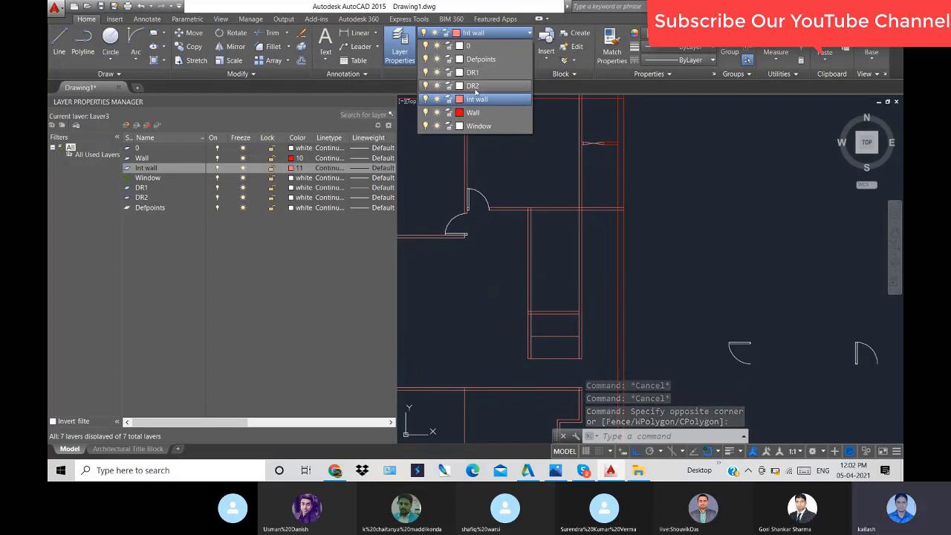
pyautogui.click(473, 86)
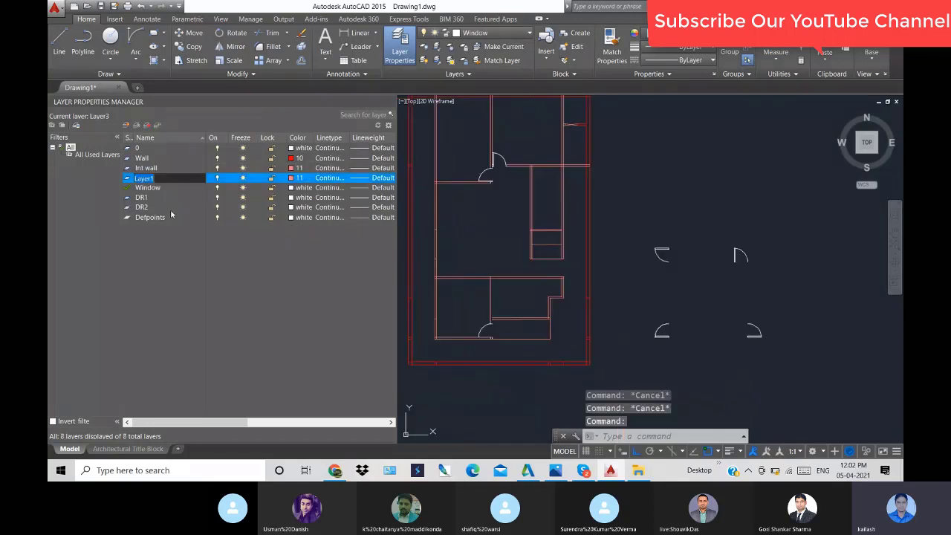
# Name the new layer Opening and assign it a new colour.
pyautogui.write('Ope')
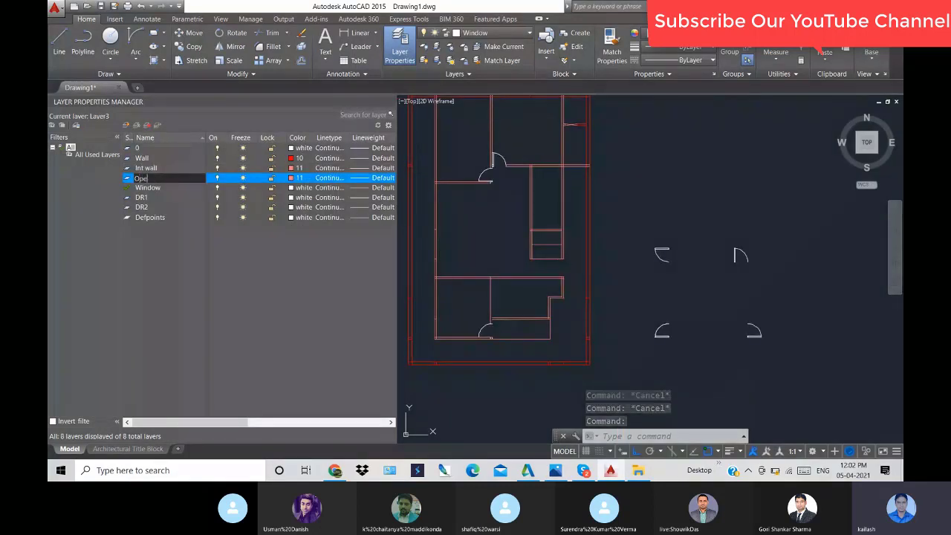
pyautogui.write('ning')
pyautogui.press('Return')
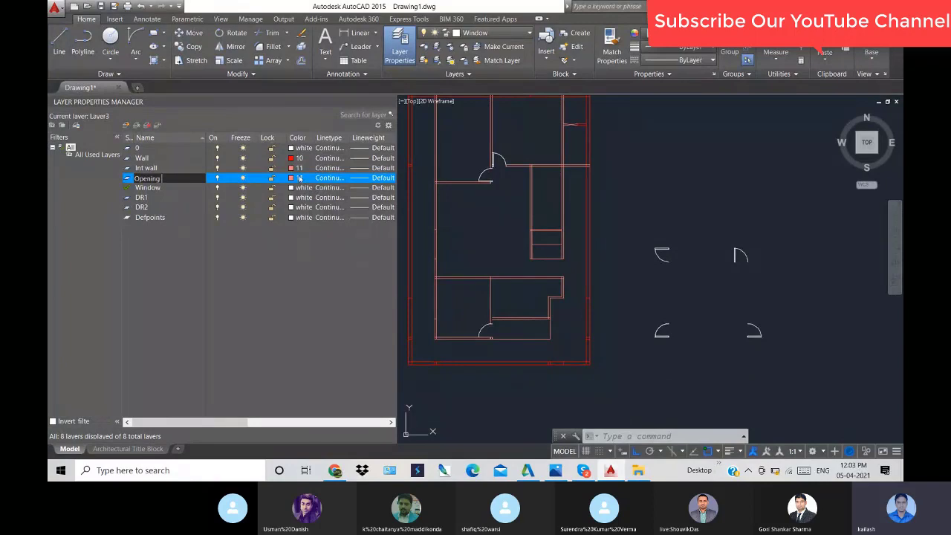
pyautogui.click(300, 178)
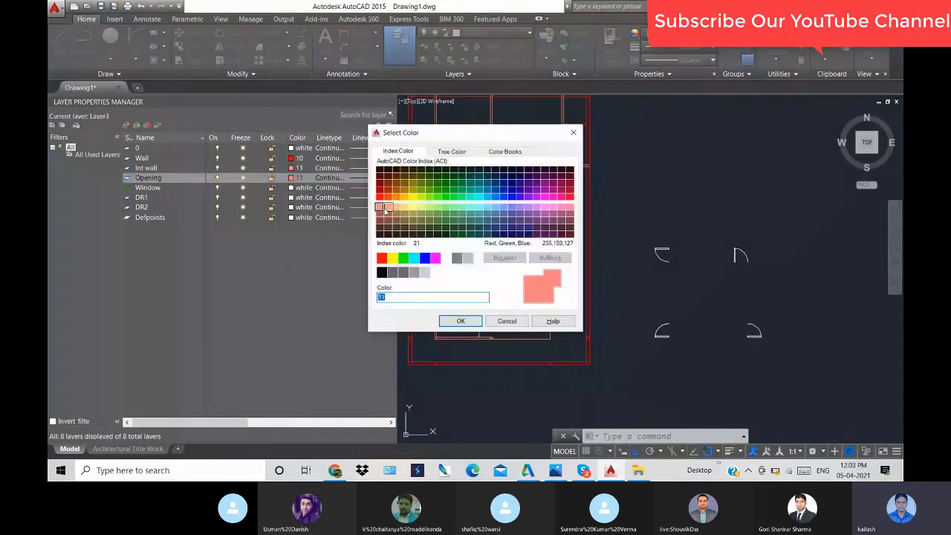
pyautogui.click(404, 207)
pyautogui.click(460, 321)
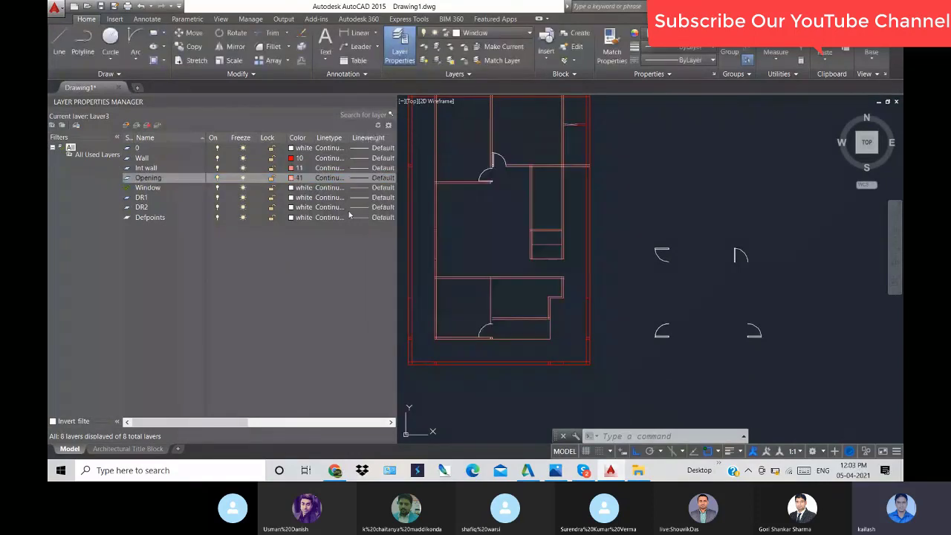
pyautogui.click(548, 118)
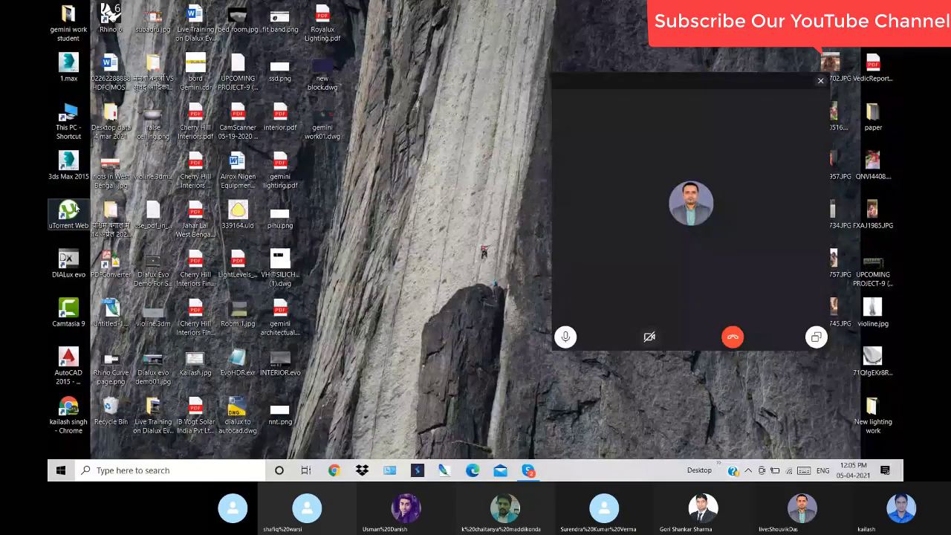
# Launch AutoCAD 2015 from its desktop shortcut.
pyautogui.rightClick(75, 353)
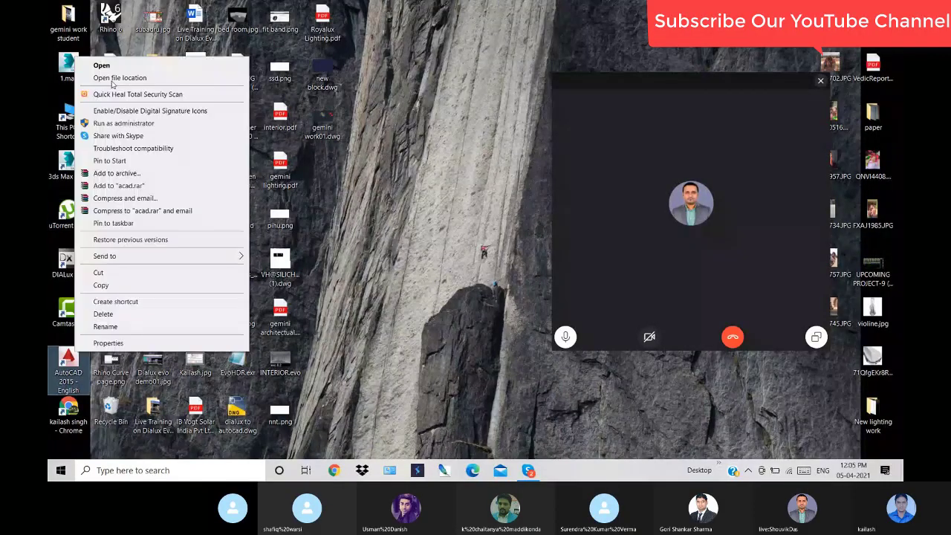
pyautogui.click(102, 66)
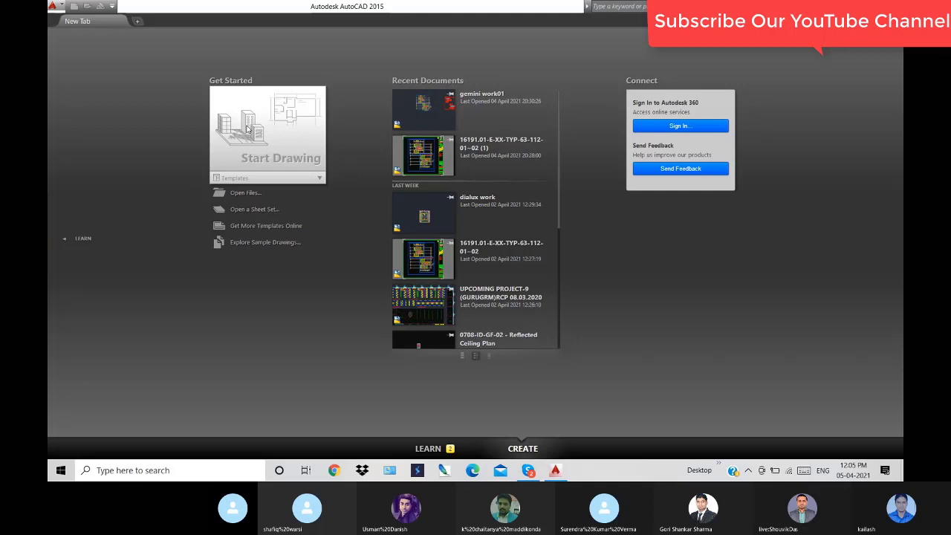
# Erase all objects in Drawing1 and switch to the Skype call.
pyautogui.hotkey('ctrl', 'a')
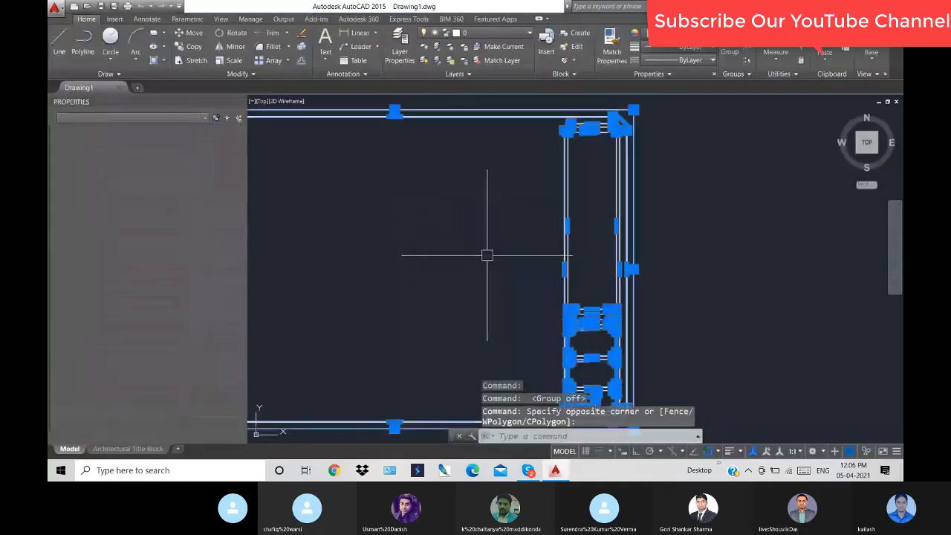
pyautogui.press('Delete')
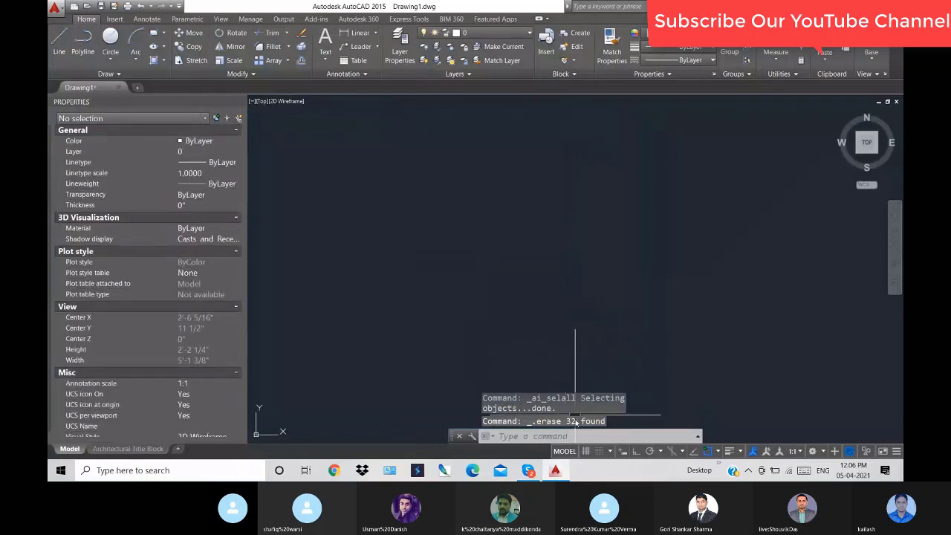
pyautogui.click(523, 474)
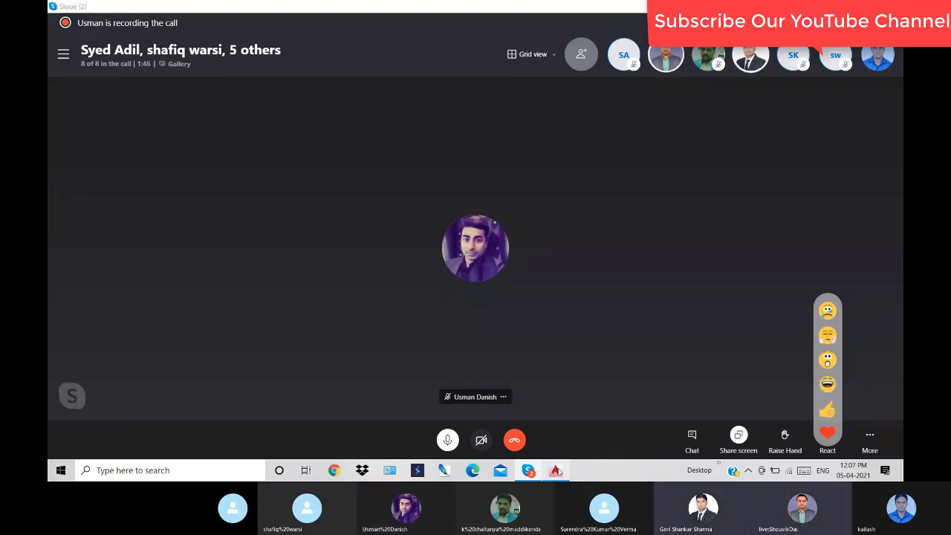
# Return from the Skype call to the empty AutoCAD drawing.
pyautogui.click(556, 470)
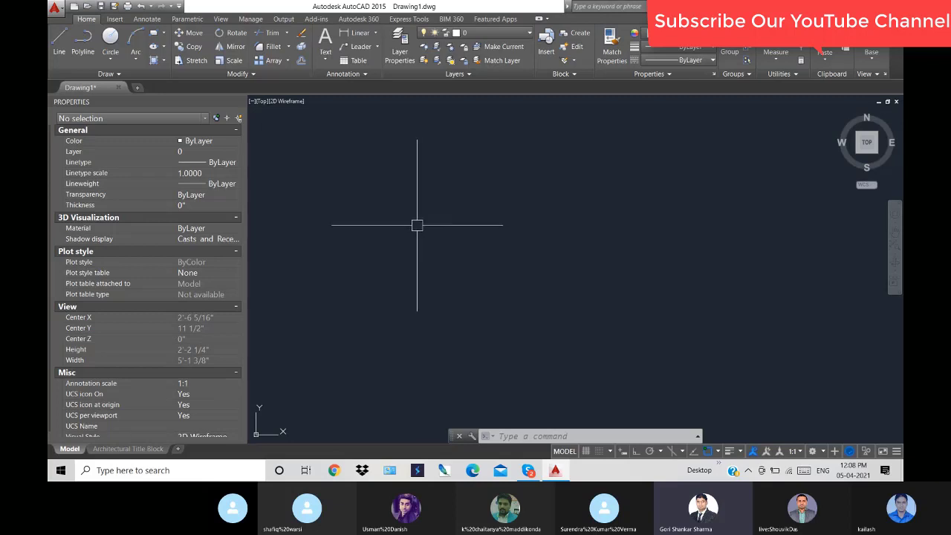
# Set the architectural length precision to whole inches (0'-0") with UN.
pyautogui.write('u')
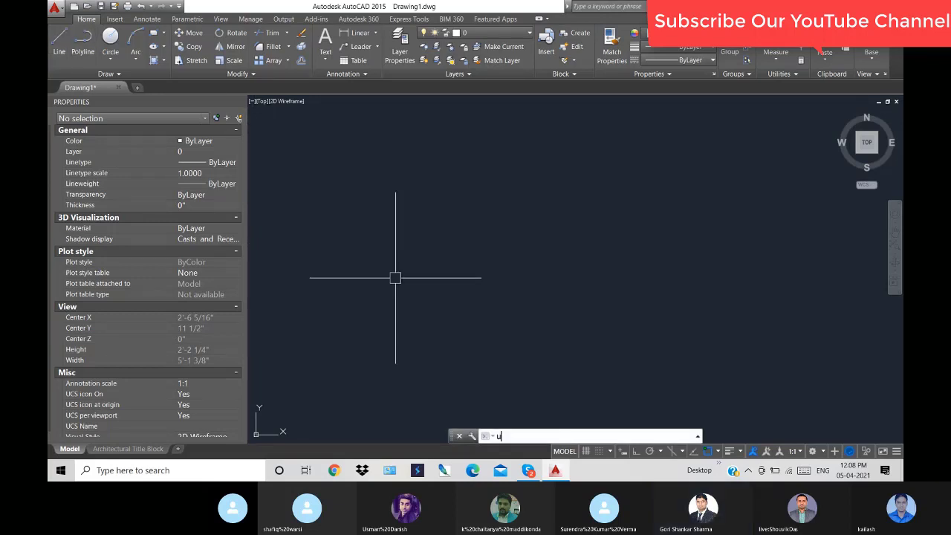
pyautogui.write('n')
pyautogui.press('Return')
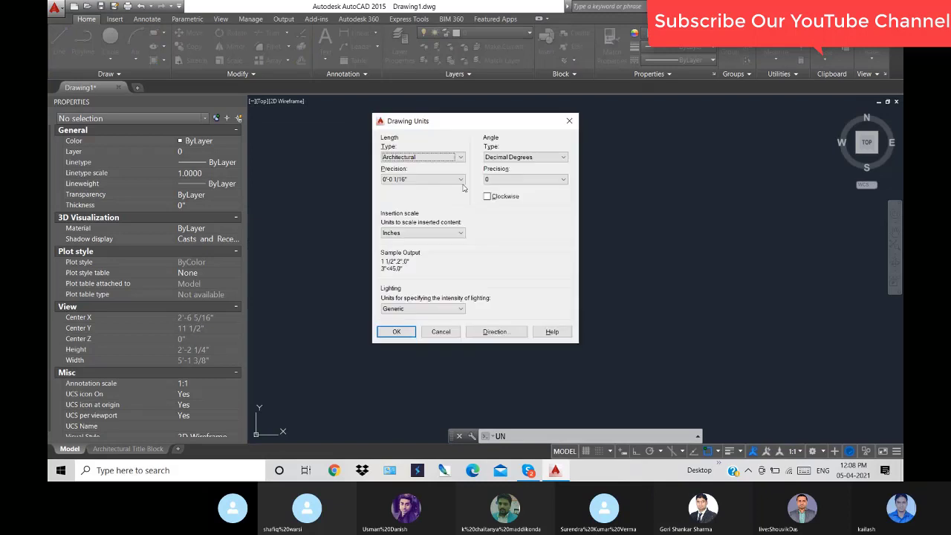
pyautogui.click(440, 180)
pyautogui.click(417, 187)
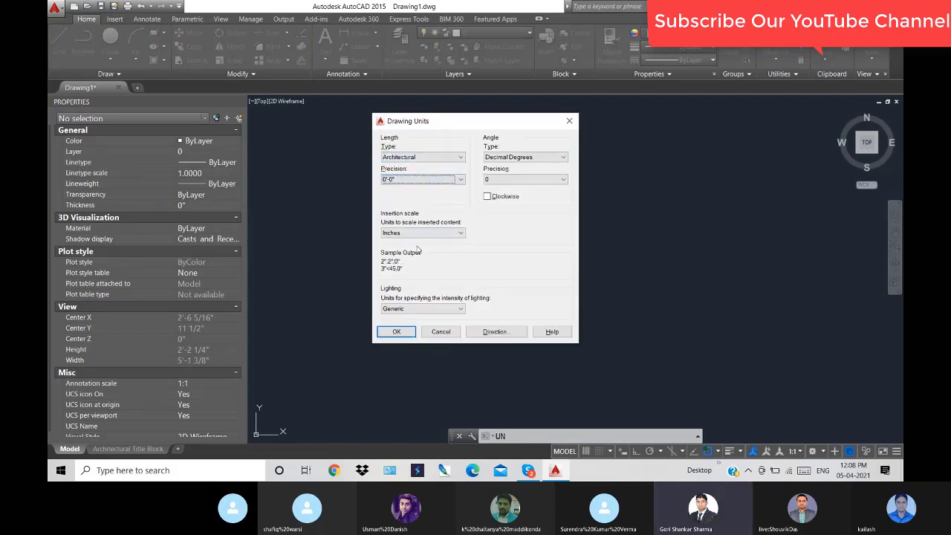
pyautogui.click(395, 333)
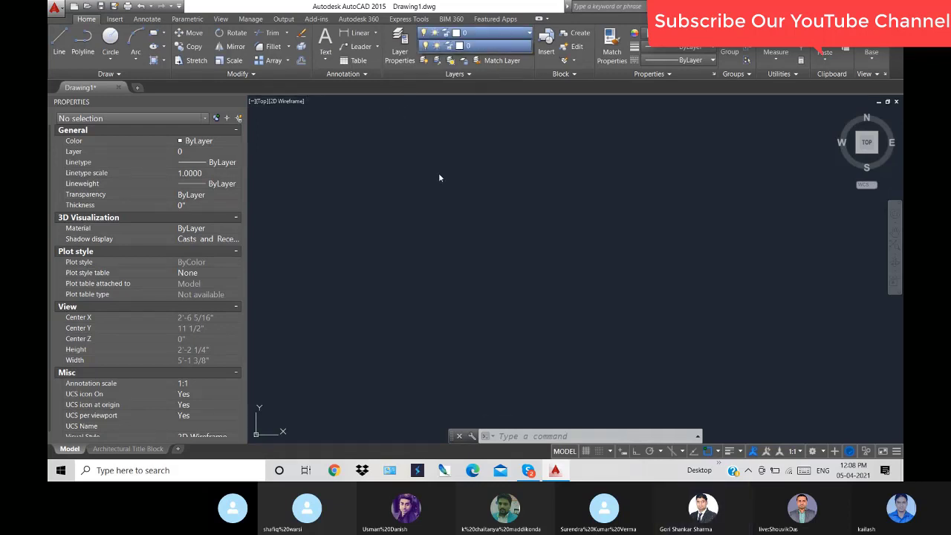
# Open the Layer Properties Manager with LA and add a new layer named wall.
pyautogui.write('1a')
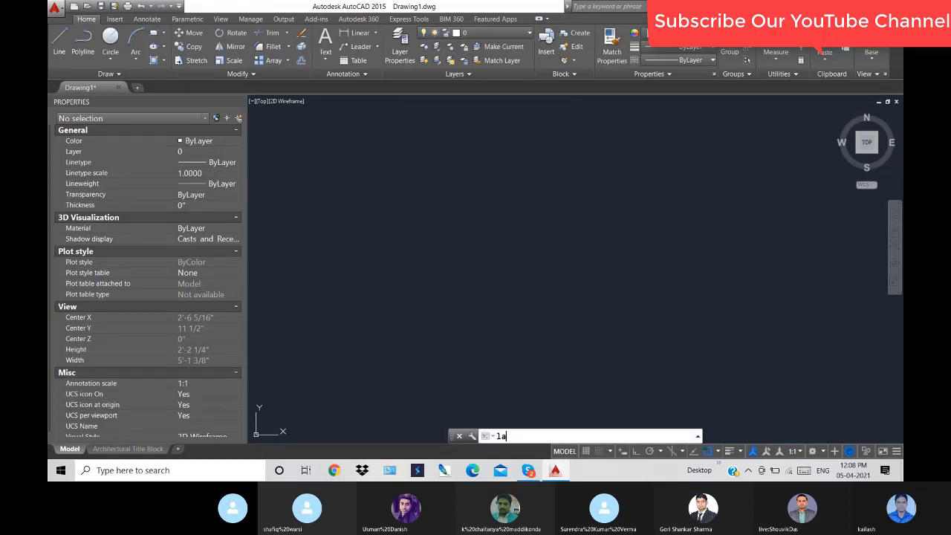
pyautogui.press('BackSpace')
pyautogui.press('BackSpace')
pyautogui.write('LA')
pyautogui.press('Return')
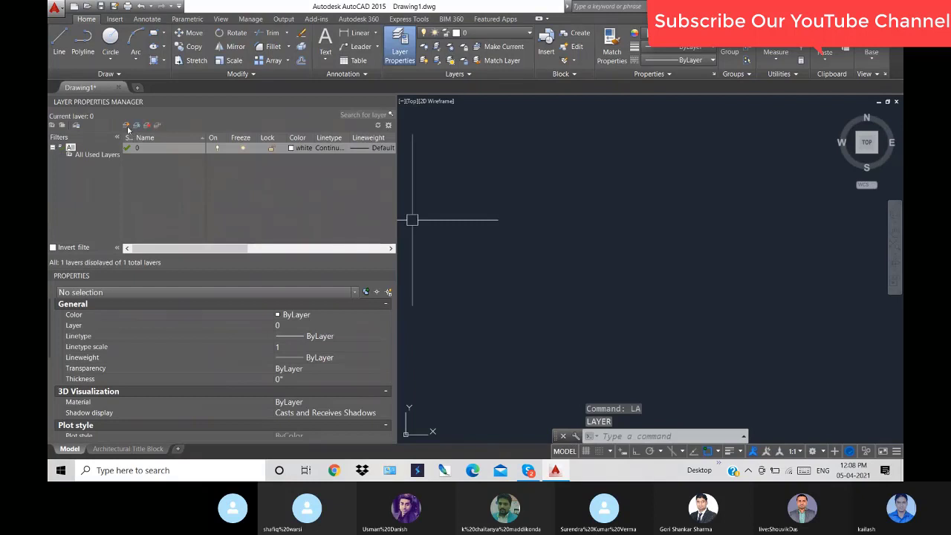
pyautogui.click(127, 125)
pyautogui.write('wa')
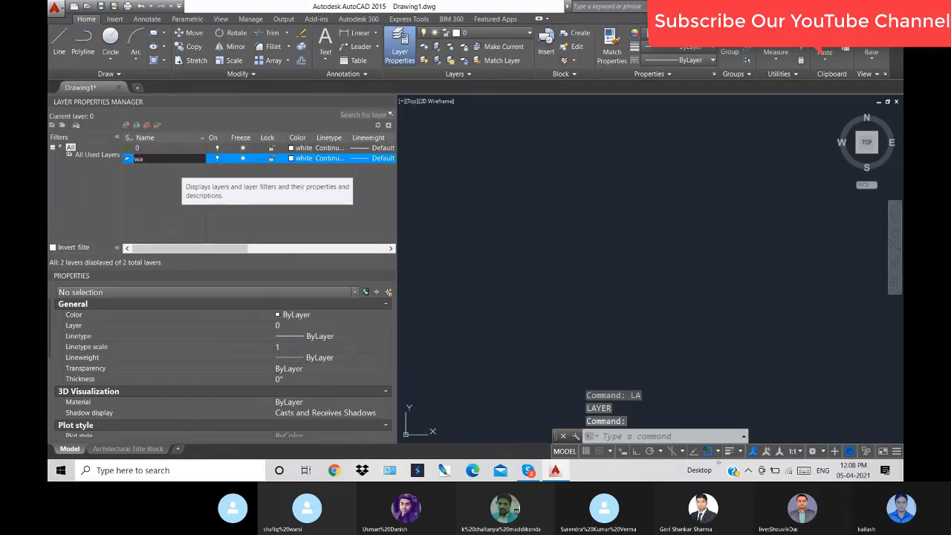
pyautogui.write('ll')
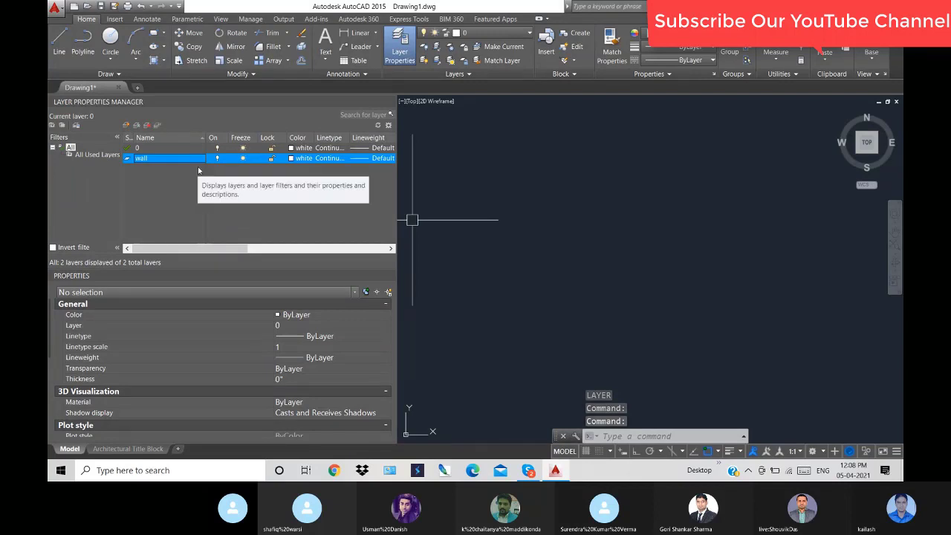
# Add three more layers named counter, sink and hob.
pyautogui.click(127, 129)
pyautogui.write('coun')
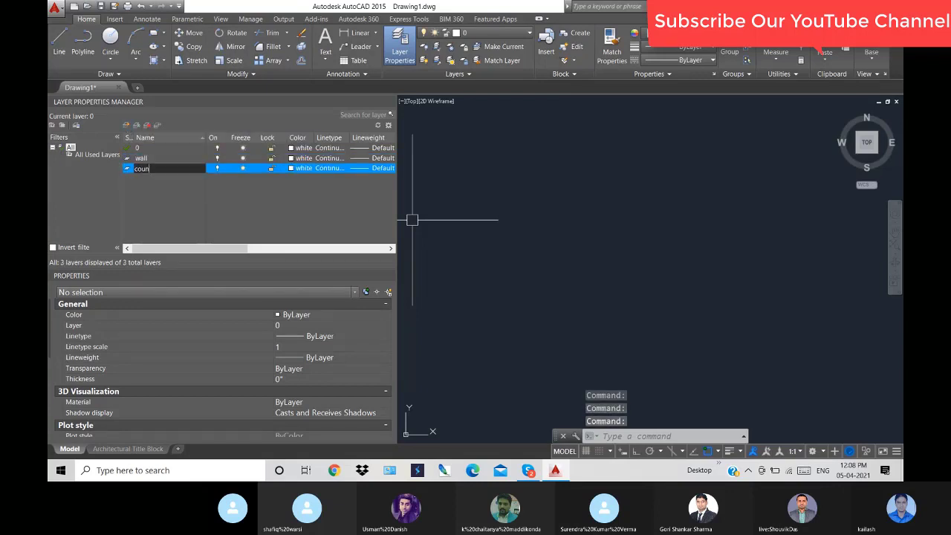
pyautogui.write('ter')
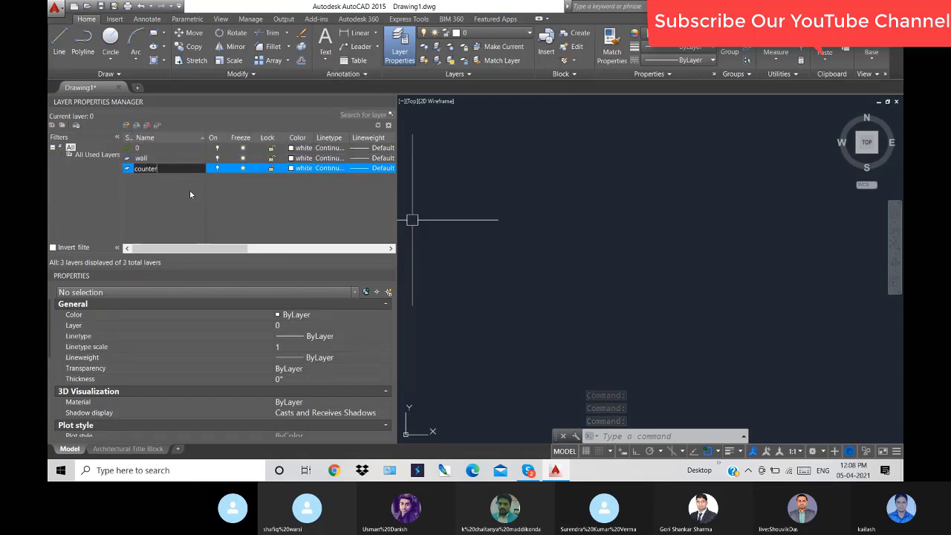
pyautogui.press('Return')
pyautogui.click(126, 127)
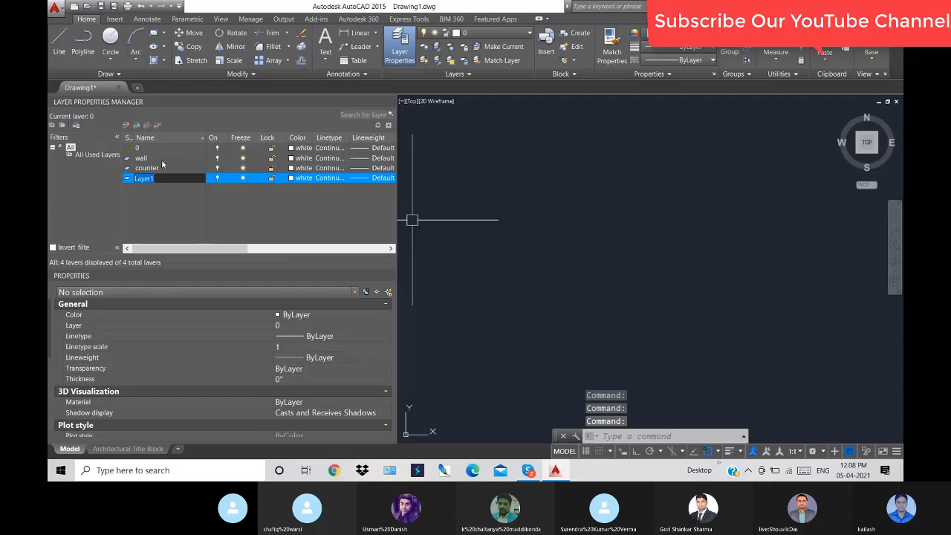
pyautogui.write('sink')
pyautogui.click(125, 127)
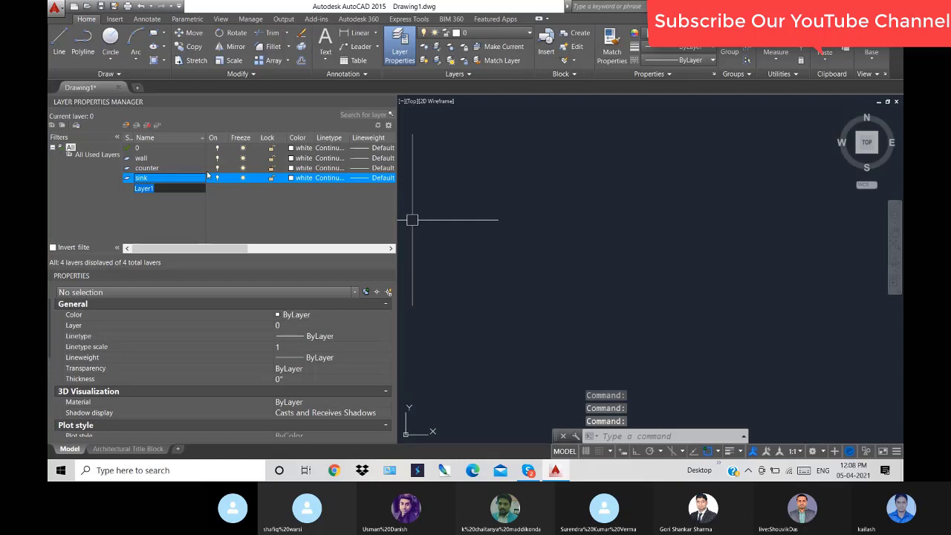
pyautogui.write('hob')
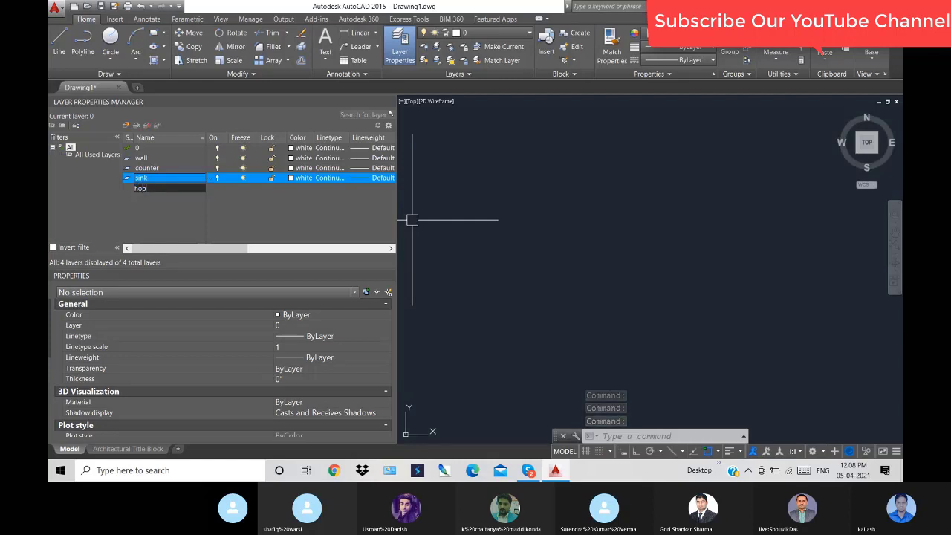
pyautogui.press('Return')
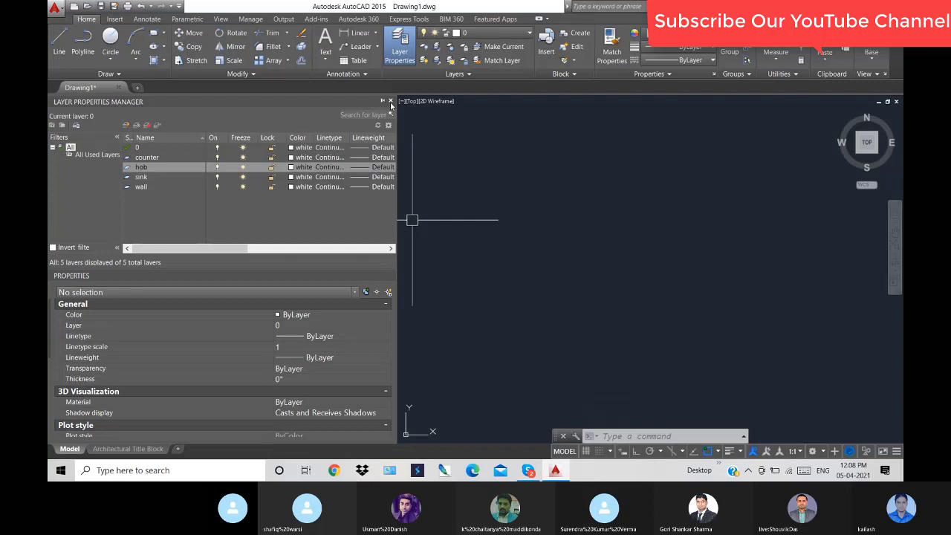
# Close the layer panel and draw an 11' horizontal line with ortho on.
pyautogui.click(391, 102)
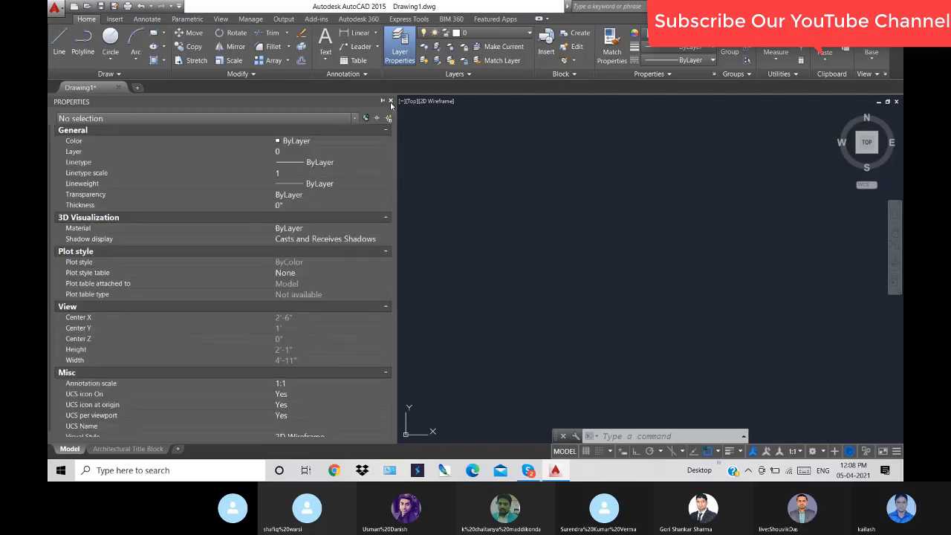
pyautogui.click(391, 102)
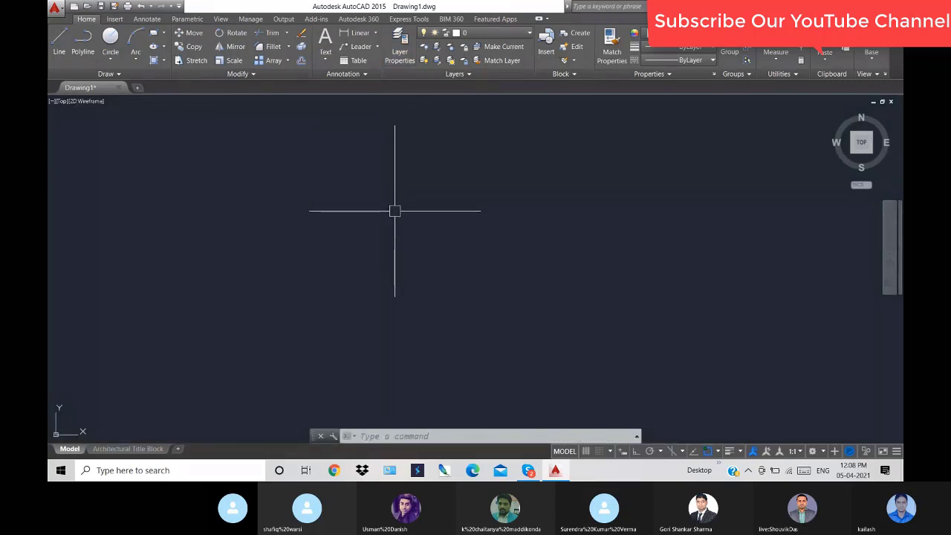
pyautogui.write('l')
pyautogui.press('Return')
pyautogui.click(309, 391)
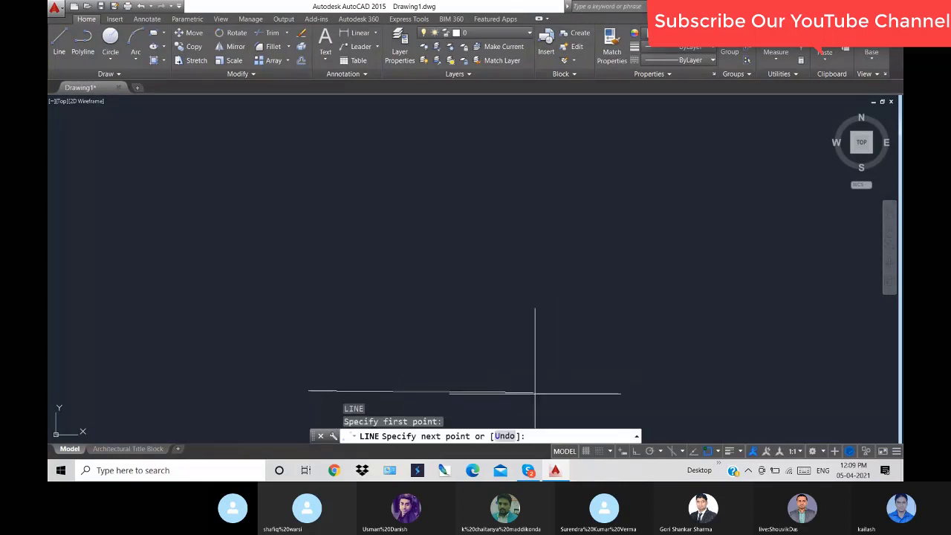
pyautogui.click(637, 451)
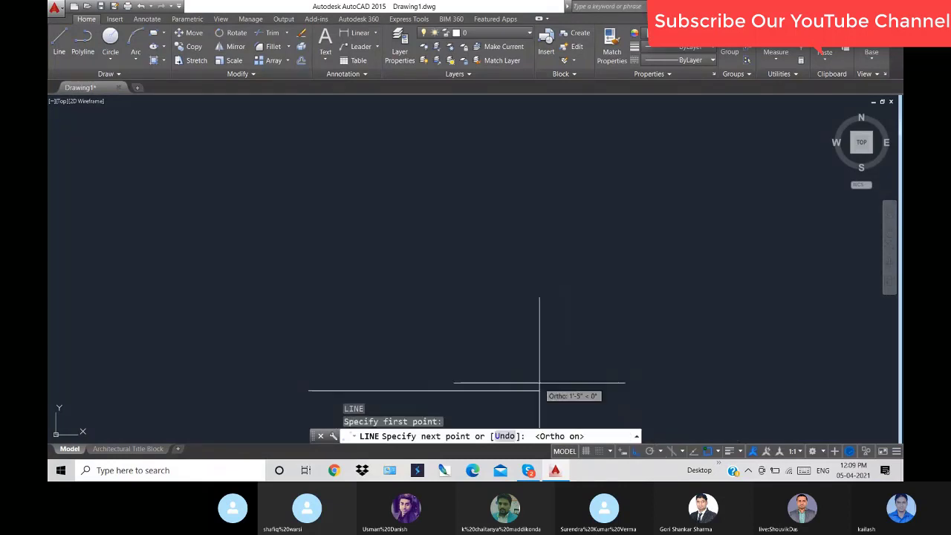
pyautogui.scroll(-2, 532, 385)
pyautogui.scroll(4, 513, 383)
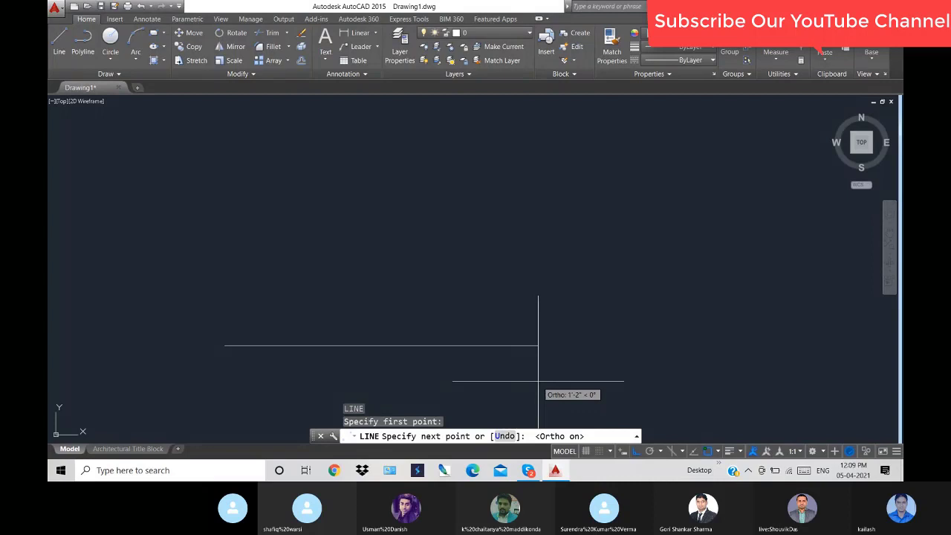
pyautogui.write('11')
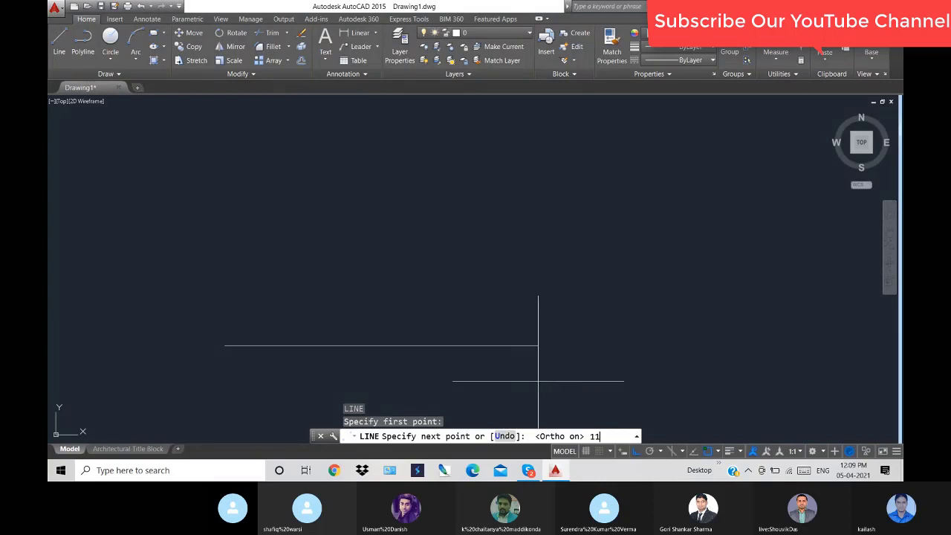
pyautogui.write("'")
pyautogui.press('Return')
pyautogui.scroll(2, 535, 312)
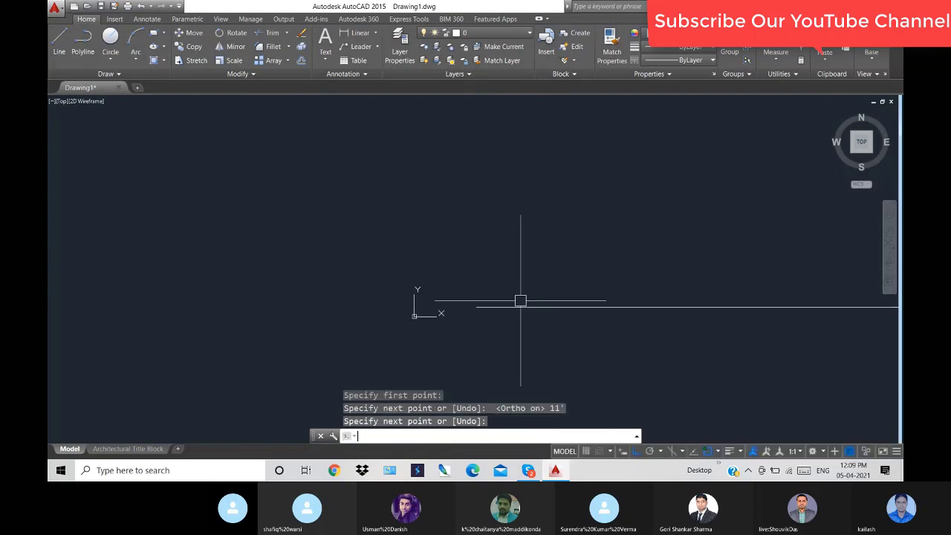
pyautogui.press('Escape')
# Zoom to show the whole drawing and draw a 7.6 vertical line from the line's end.
pyautogui.write('z')
pyautogui.press('Return')
pyautogui.write('a')
pyautogui.press('Return')
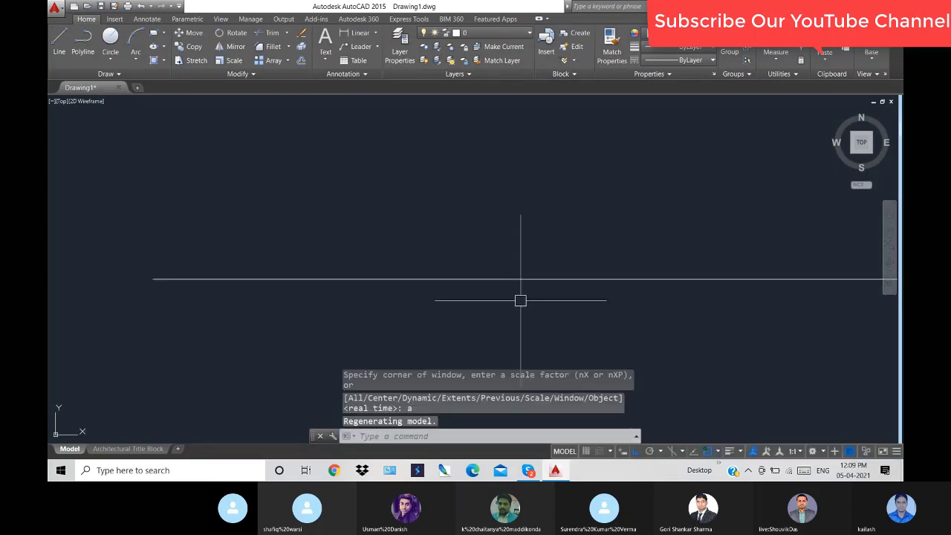
pyautogui.write('l')
pyautogui.press('Return')
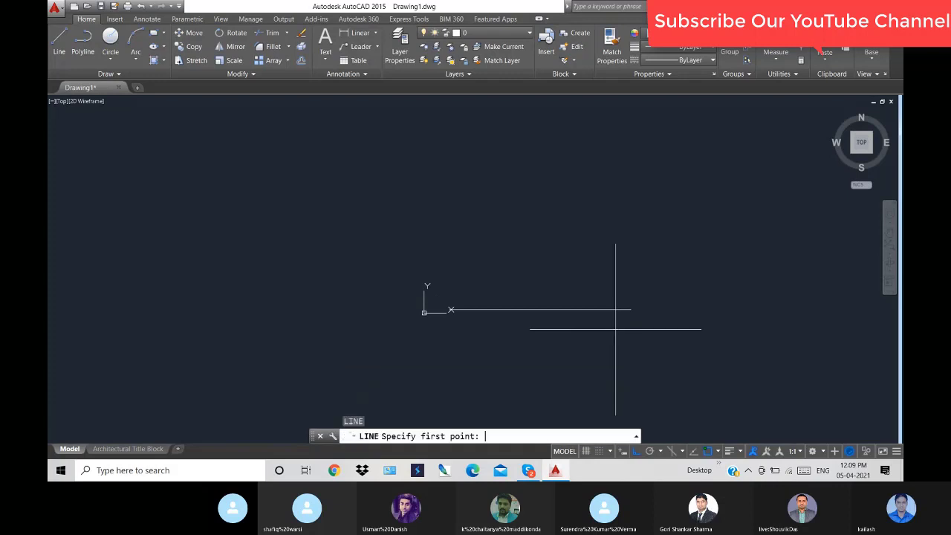
pyautogui.click(631, 309)
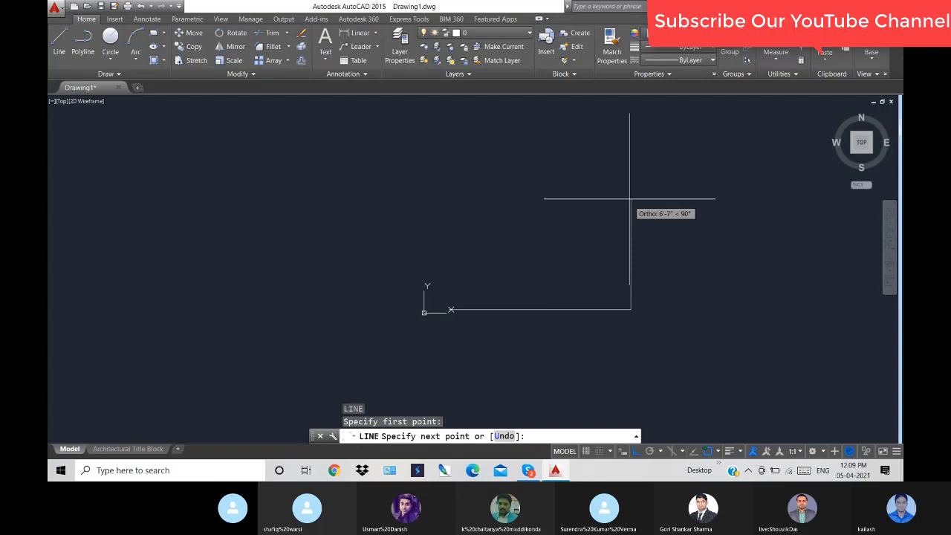
pyautogui.write('7.6')
pyautogui.press('Return')
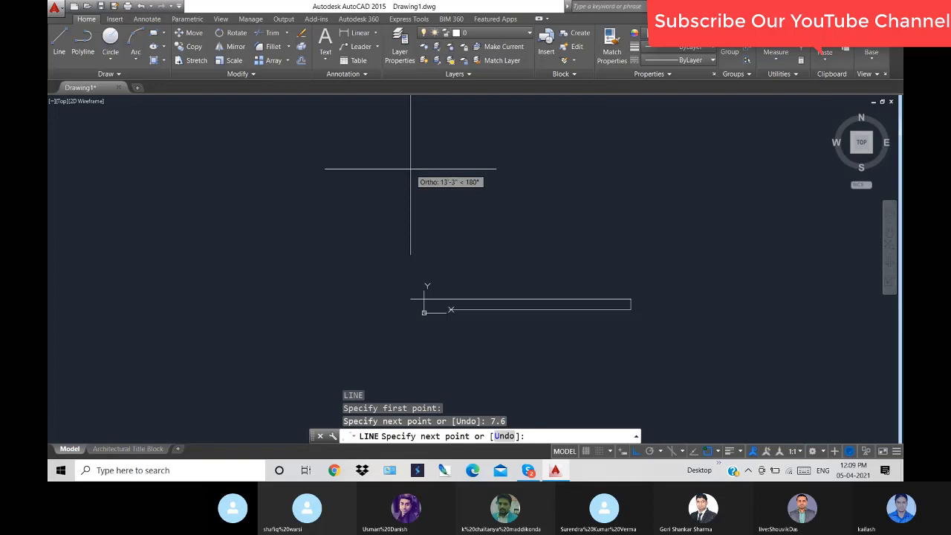
pyautogui.press('Escape')
# Select the stray horizontal line and erase it, leaving the drawing empty.
pyautogui.click(661, 339)
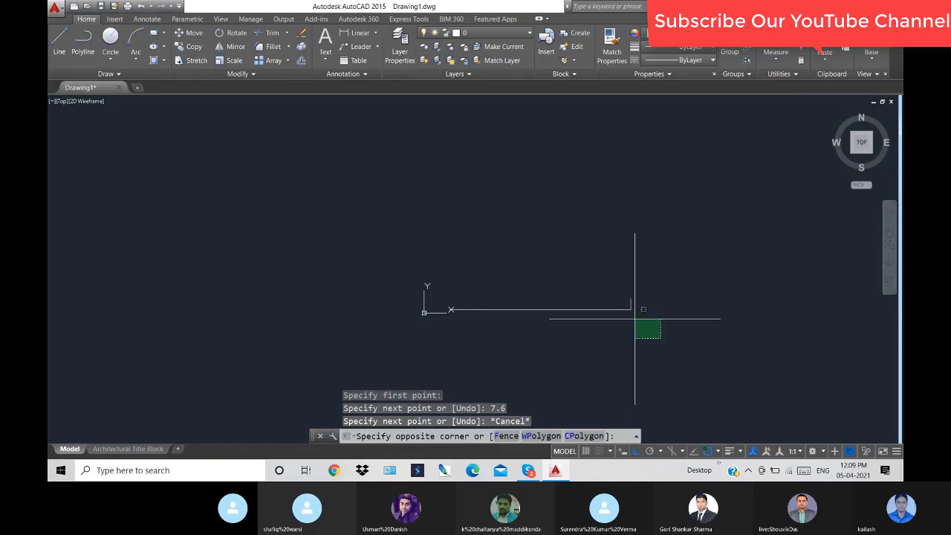
pyautogui.write('l')
pyautogui.press('Return')
pyautogui.press('Escape')
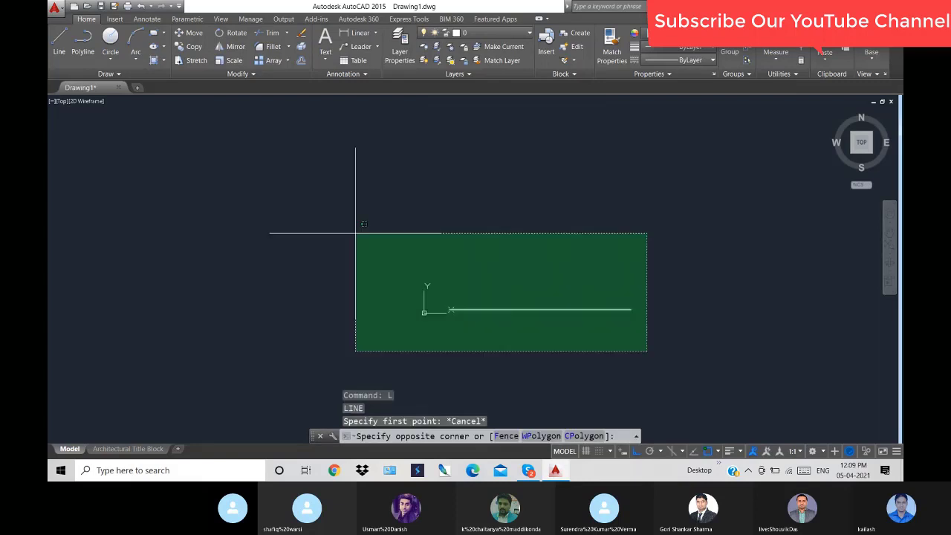
pyautogui.click(355, 233)
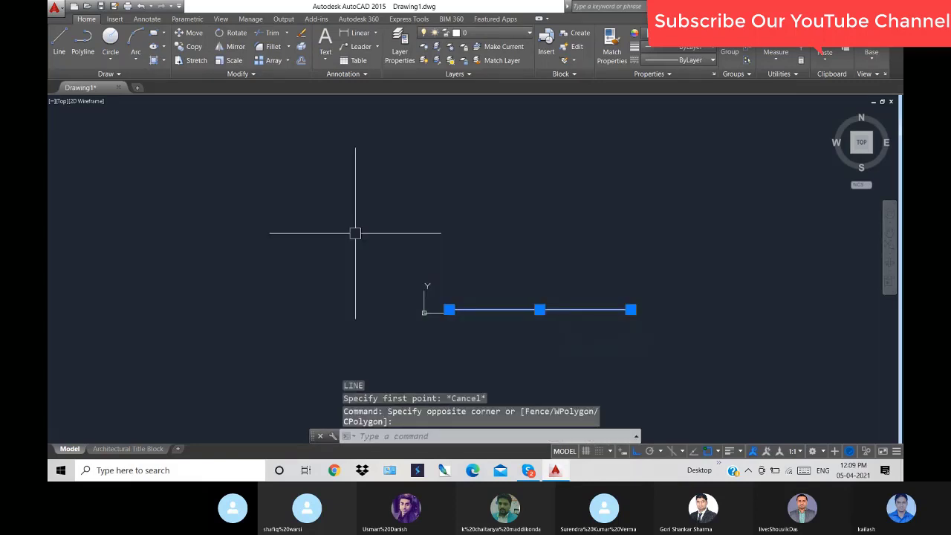
pyautogui.press('Delete')
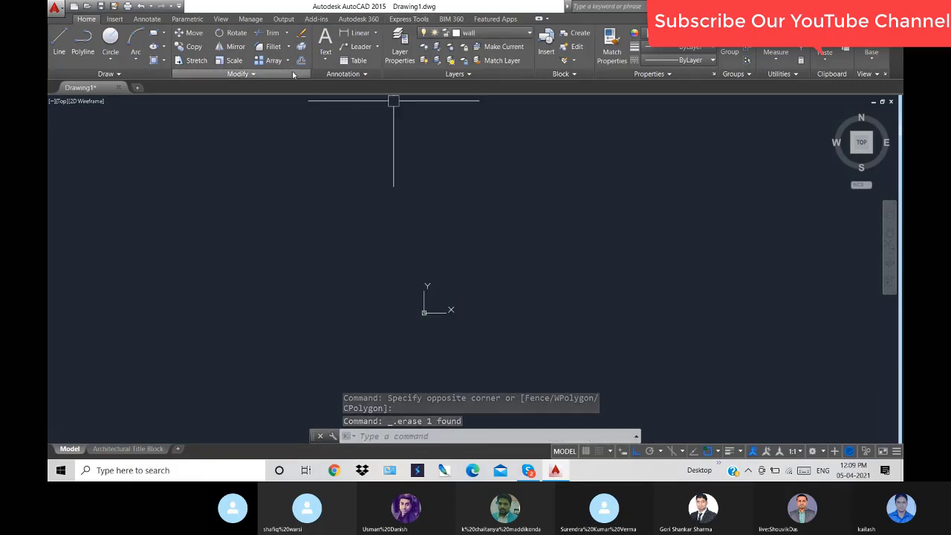
# Give the wall layer colour 11 and the counter layer colour 31.
pyautogui.write('la')
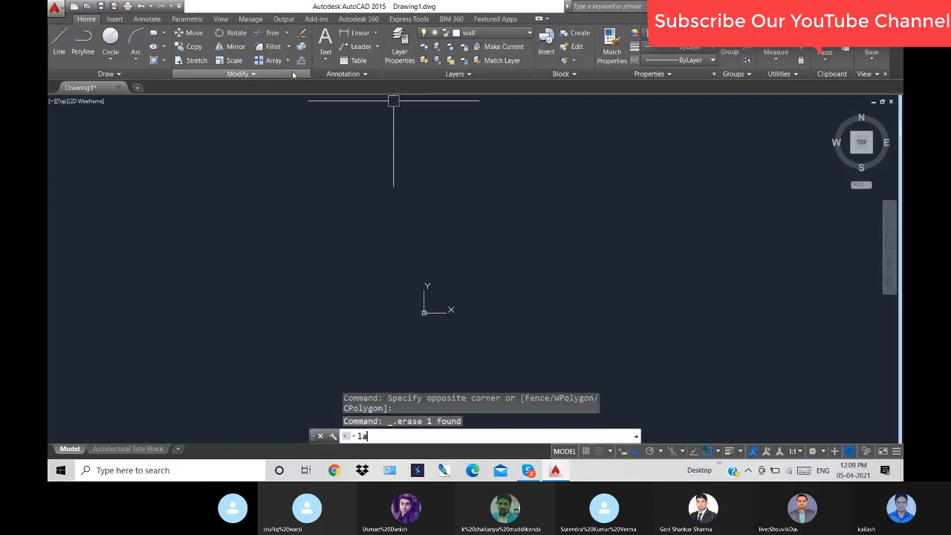
pyautogui.press('Return')
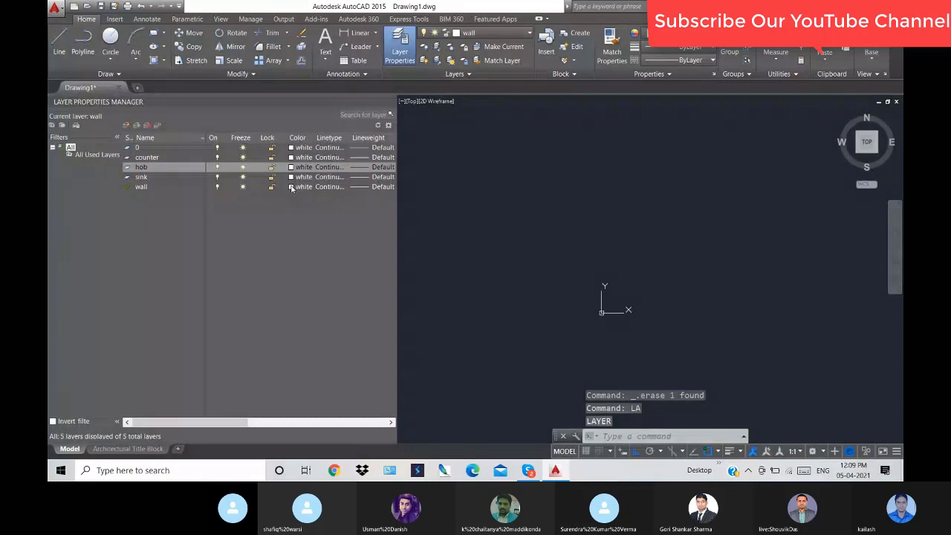
pyautogui.click(291, 188)
pyautogui.click(380, 207)
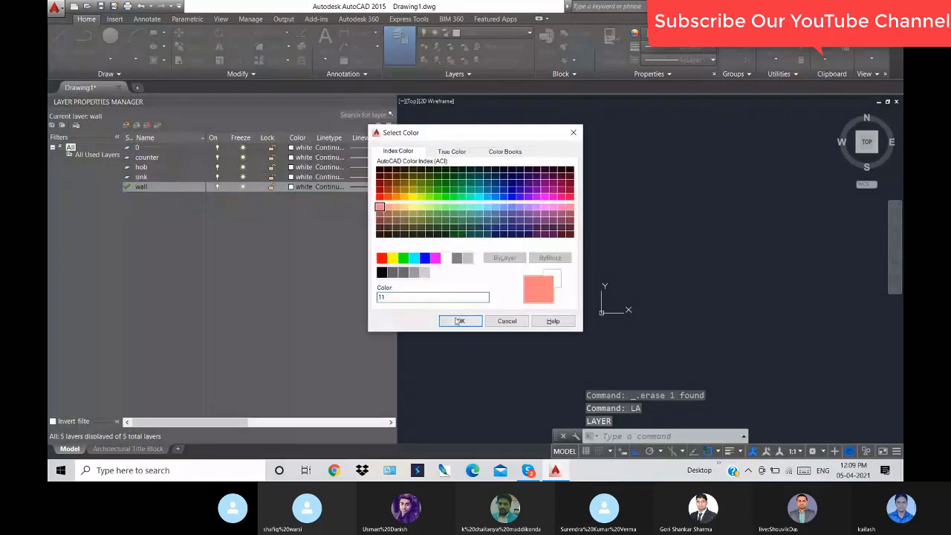
pyautogui.click(459, 321)
pyautogui.click(297, 158)
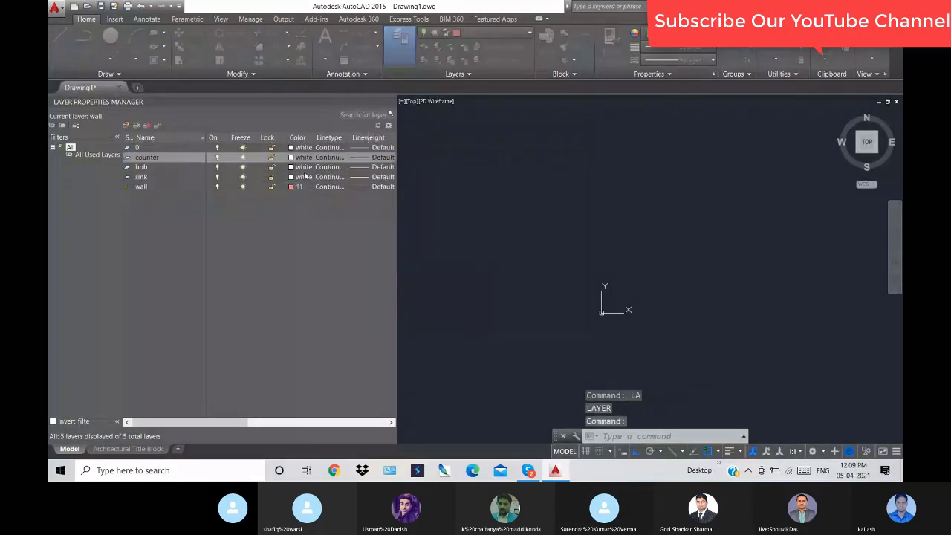
pyautogui.click(396, 209)
pyautogui.click(461, 322)
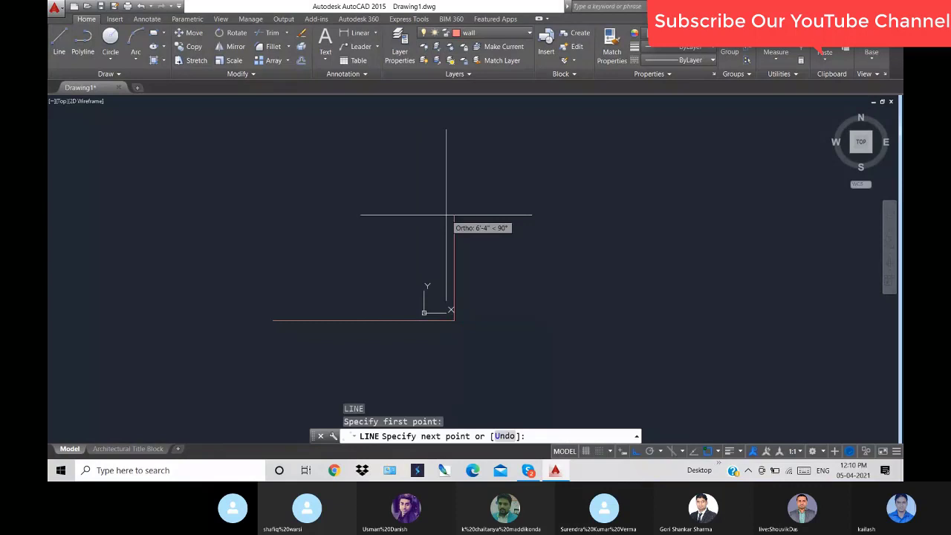
# Complete the 11' by 7'6 wall rectangle and close it.
pyautogui.write('7')
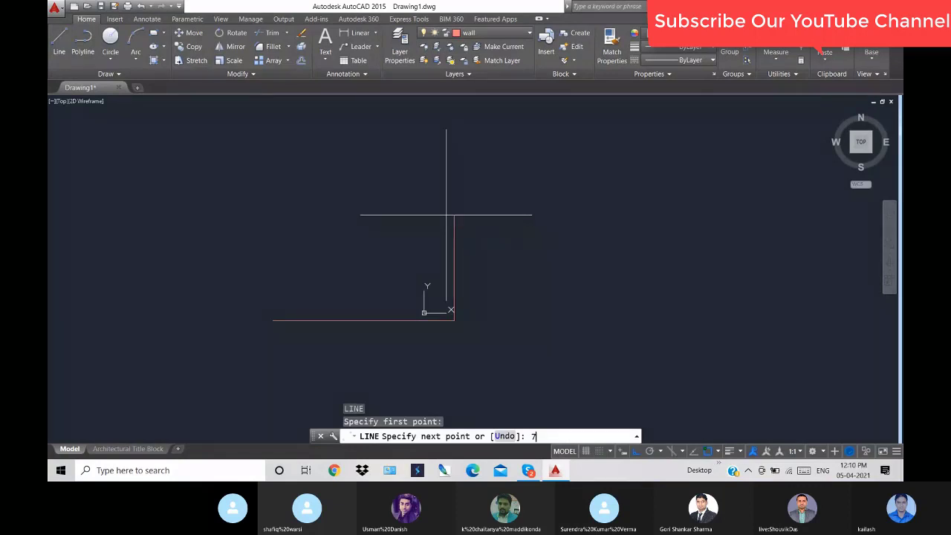
pyautogui.write("'6")
pyautogui.press('Return')
pyautogui.write("11'")
pyautogui.press('Return')
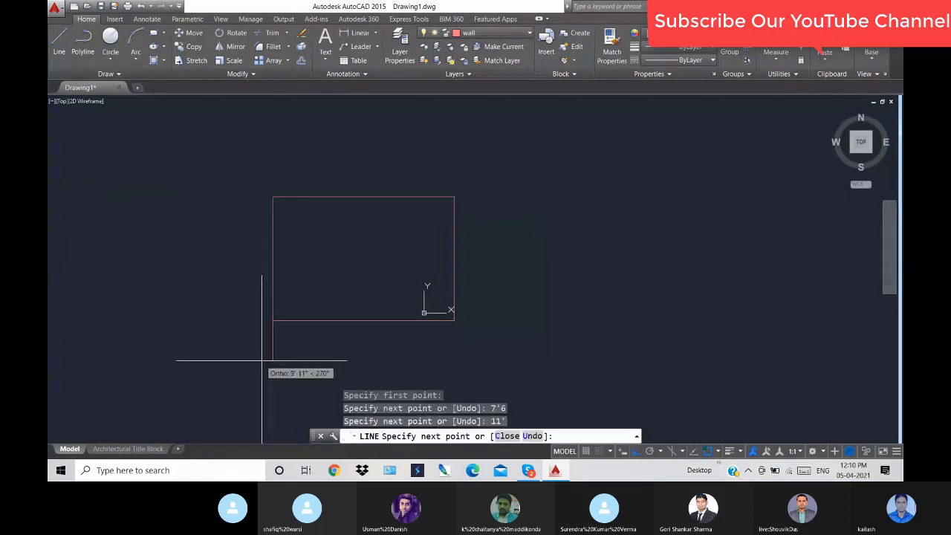
pyautogui.write("7'6")
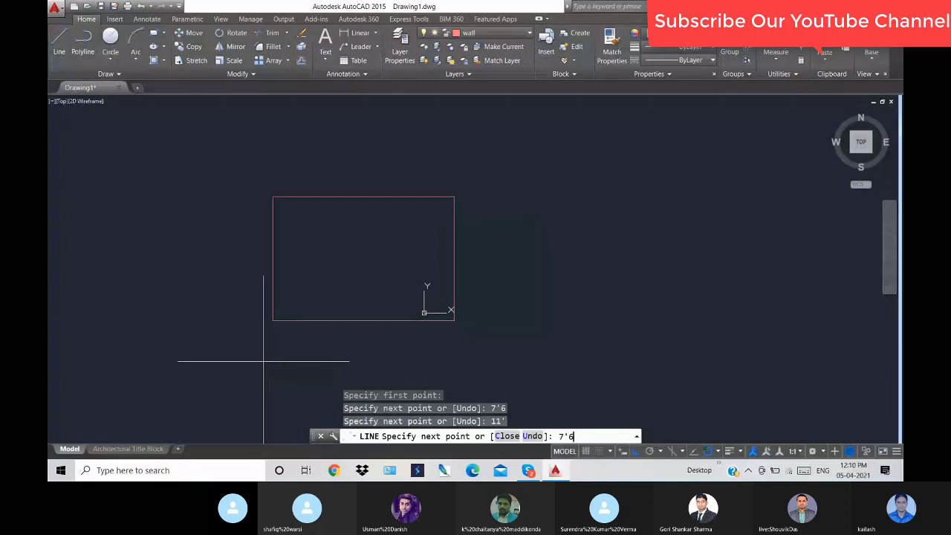
pyautogui.press('Return')
pyautogui.write('c')
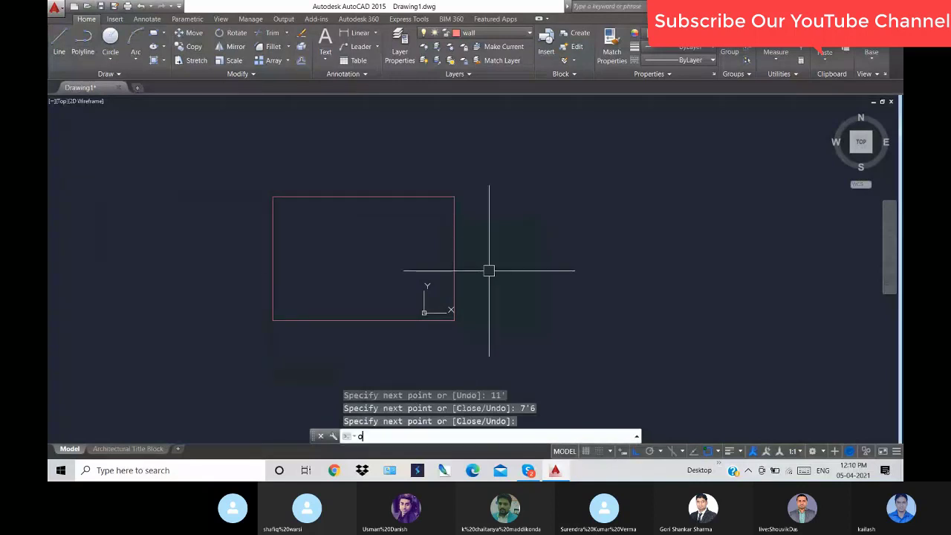
pyautogui.press('Return')
# Offset the wall edges 4.5 inward to form the wall thickness.
pyautogui.write('4.5')
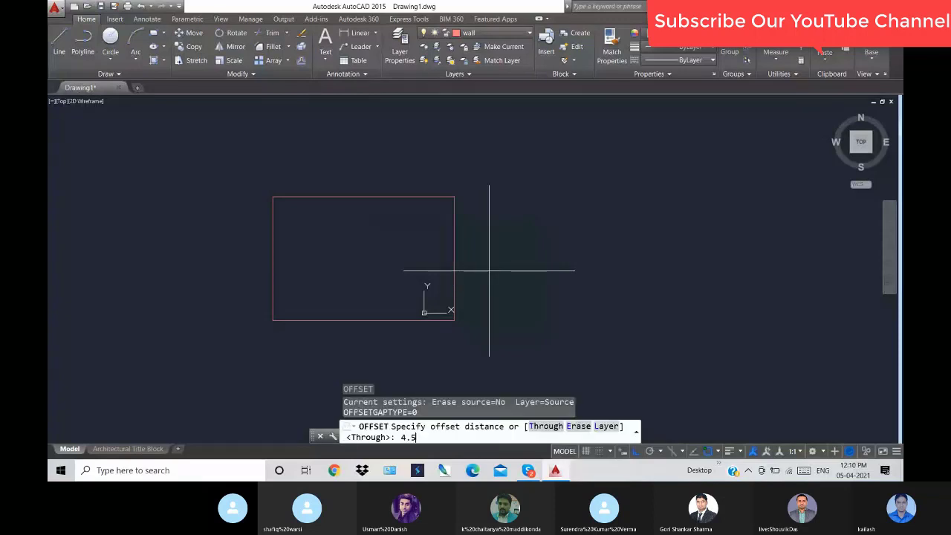
pyautogui.press('Return')
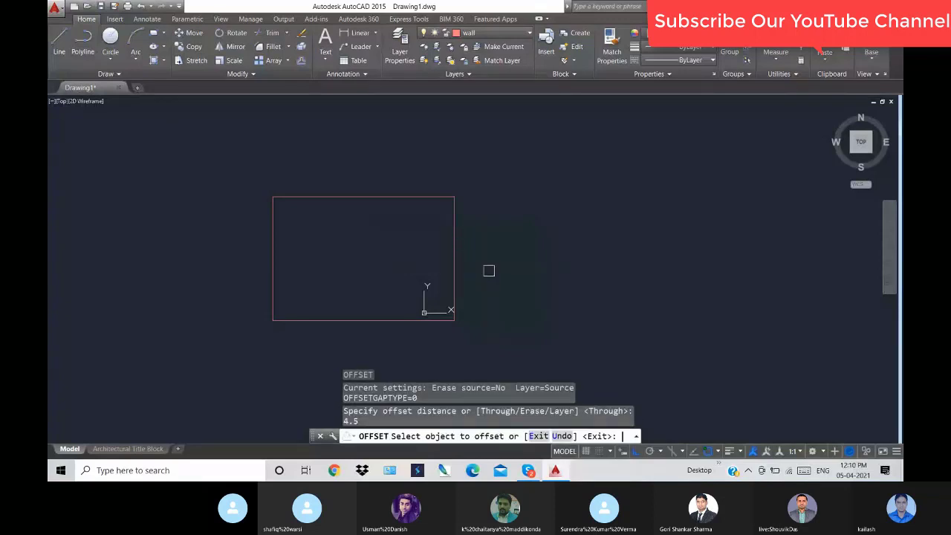
pyautogui.click(274, 241)
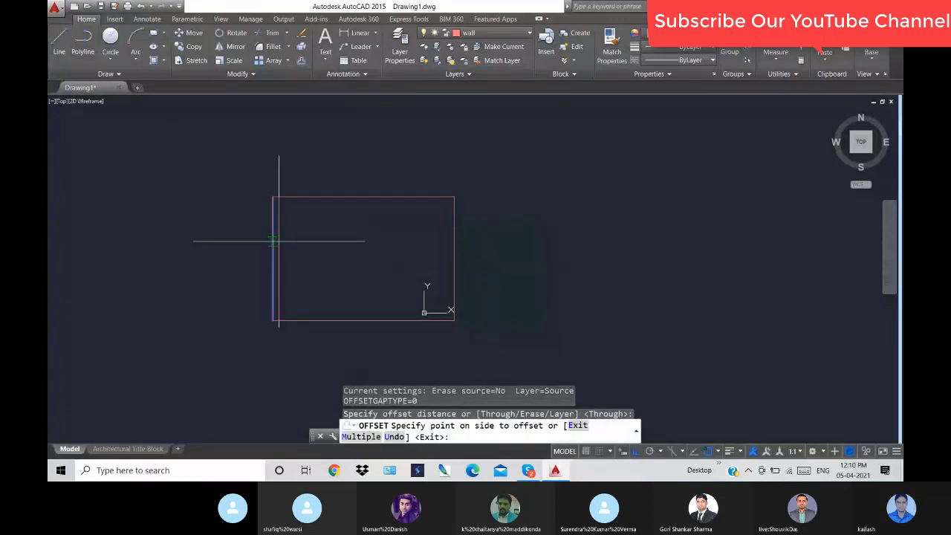
pyautogui.click(281, 240)
pyautogui.click(343, 199)
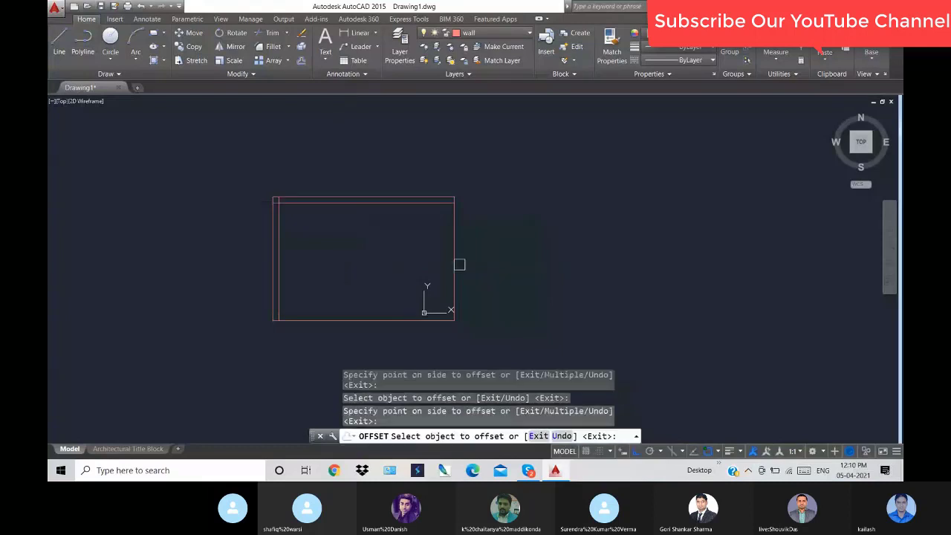
pyautogui.press('Escape')
pyautogui.scroll(2, 424, 290)
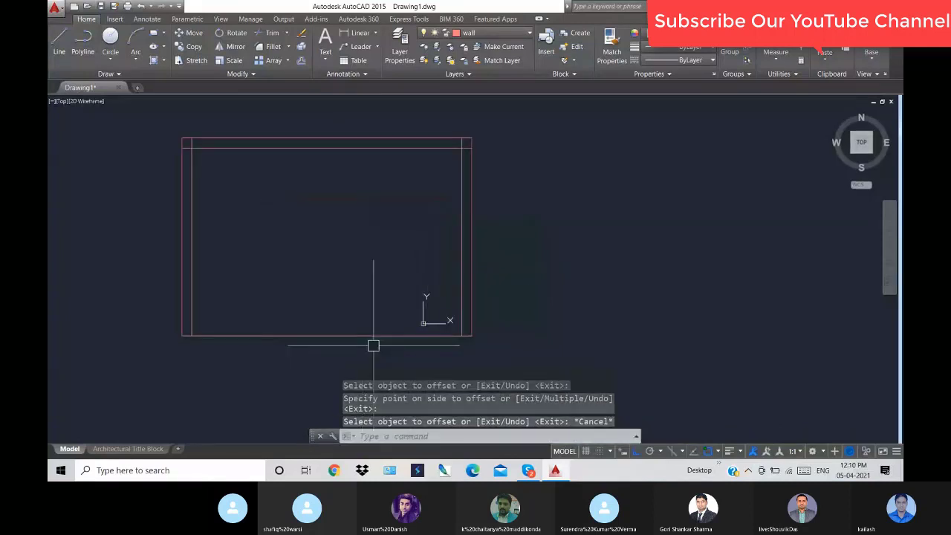
# Draw a 3' line from the bottom-right corner and trim the bottom wall opening.
pyautogui.click(59, 41)
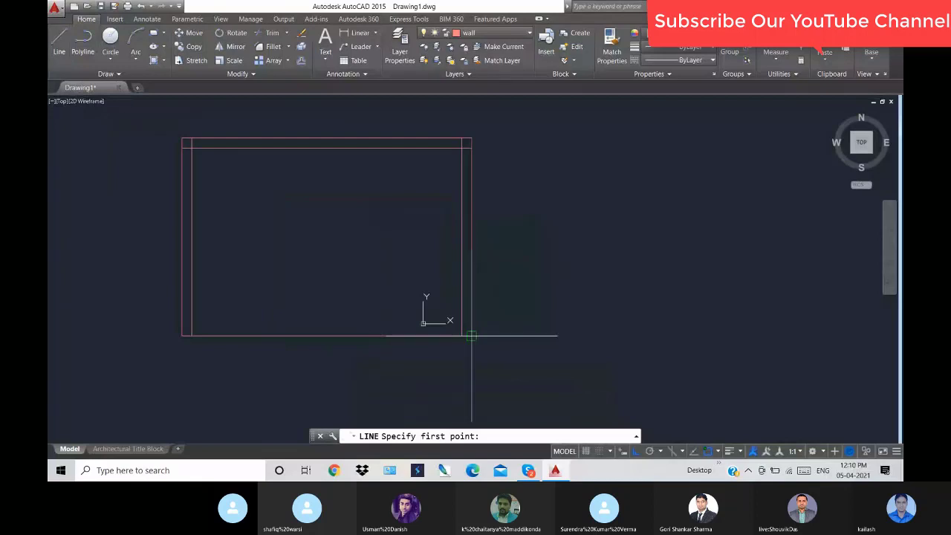
pyautogui.click(397, 336)
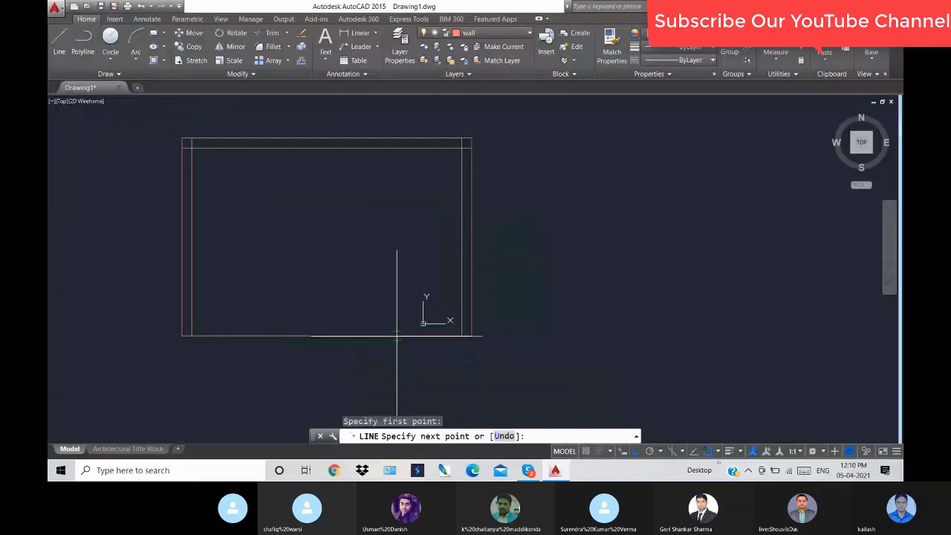
pyautogui.write("3'")
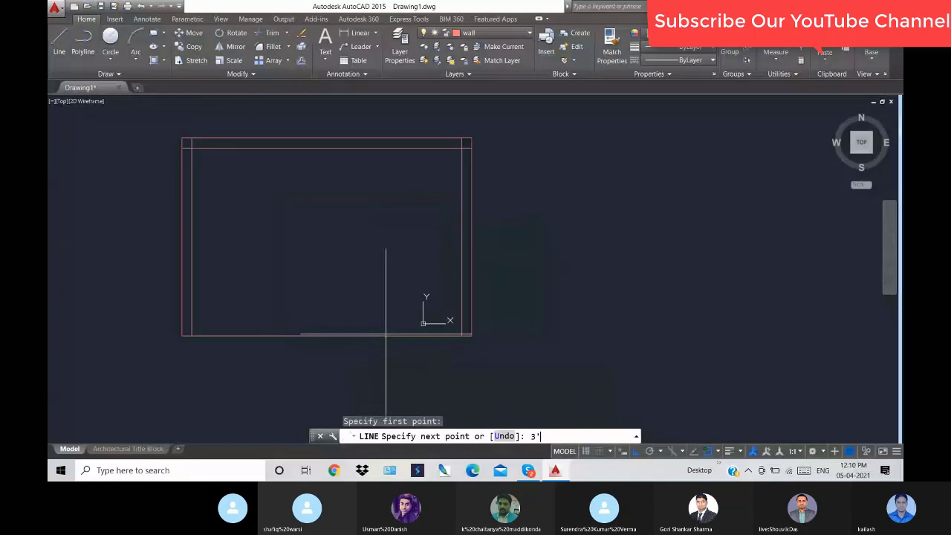
pyautogui.press('Return')
pyautogui.press('Return')
pyautogui.press('Escape')
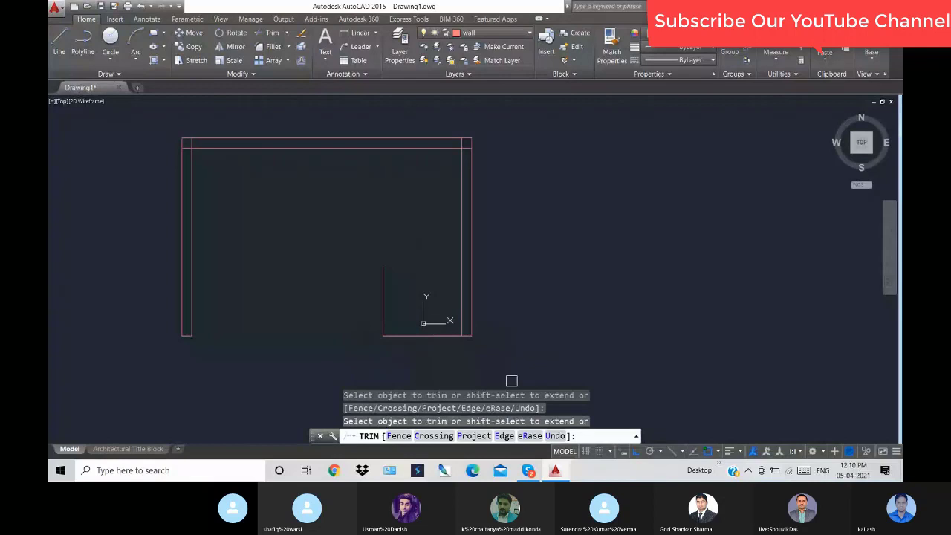
pyautogui.press('Escape')
# Offset the line 3' to form the square's other side.
pyautogui.write('o')
pyautogui.press('Return')
pyautogui.press('Return')
pyautogui.click(490, 357)
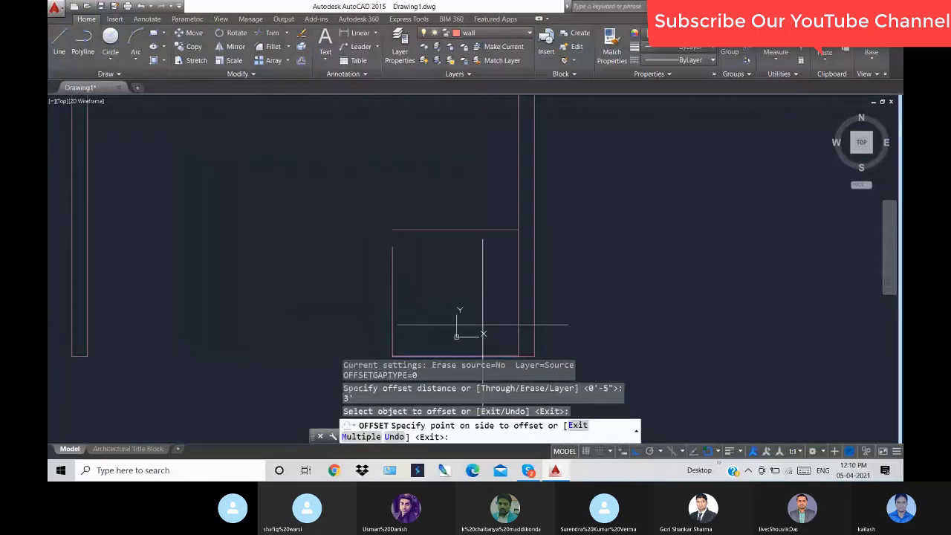
pyautogui.press('Escape')
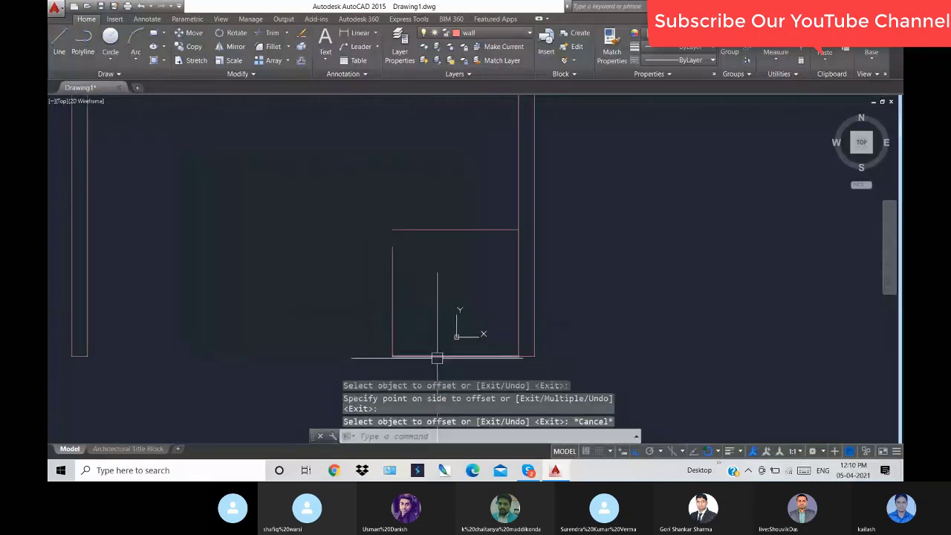
# Fillet the two remaining lines to close the corner cleanly.
pyautogui.write('f')
pyautogui.press('Return')
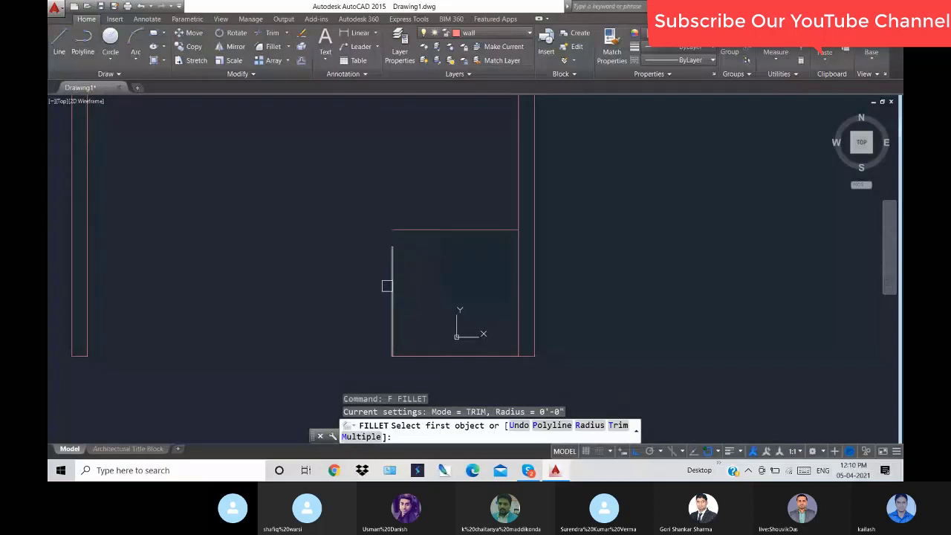
pyautogui.click(393, 258)
pyautogui.click(405, 229)
pyautogui.press('Escape')
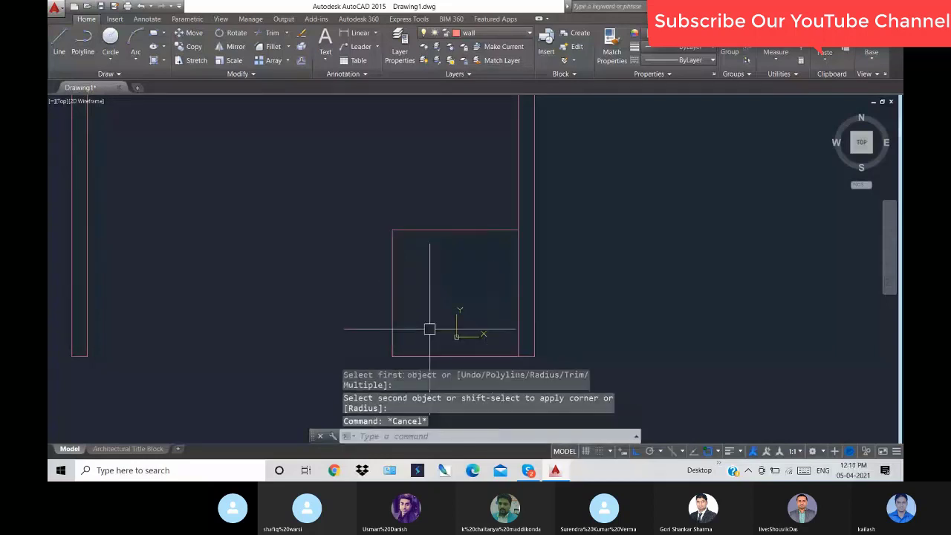
pyautogui.scroll(-3, 429, 329)
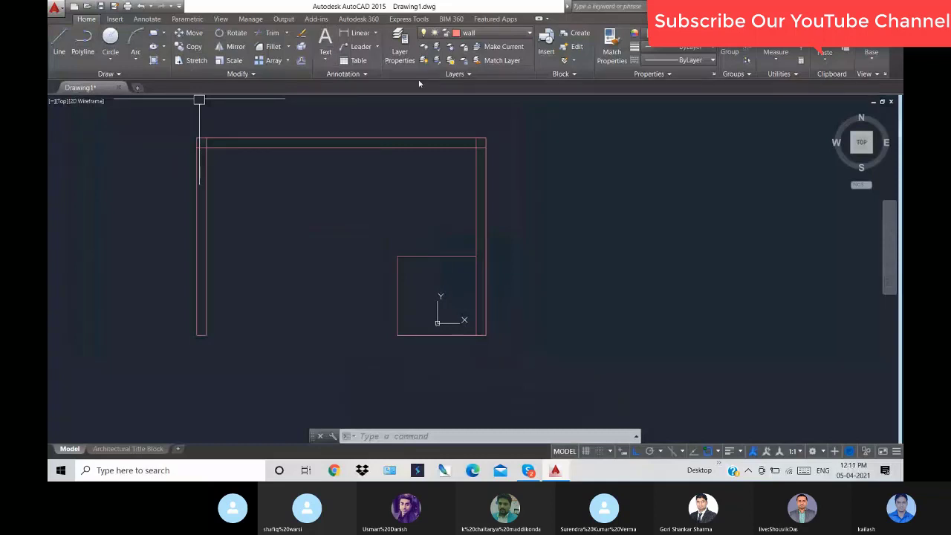
# Start an offset with a 2'6" distance, then cancel it.
pyautogui.write('o')
pyautogui.press('Return')
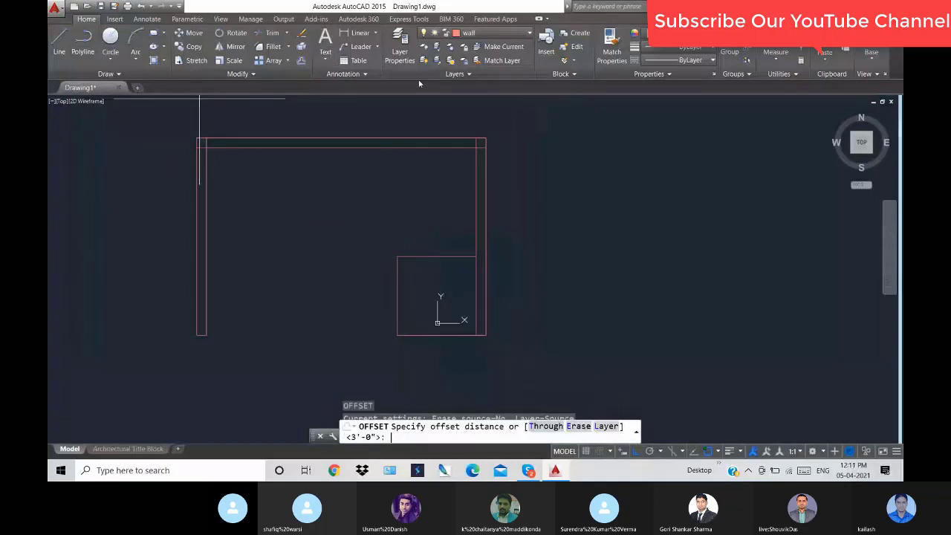
pyautogui.write("2'6")
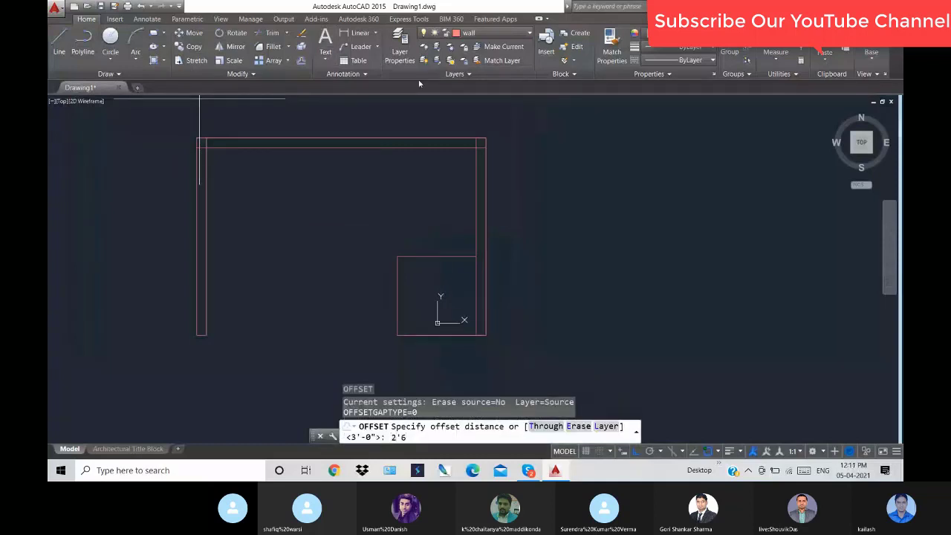
pyautogui.write('"')
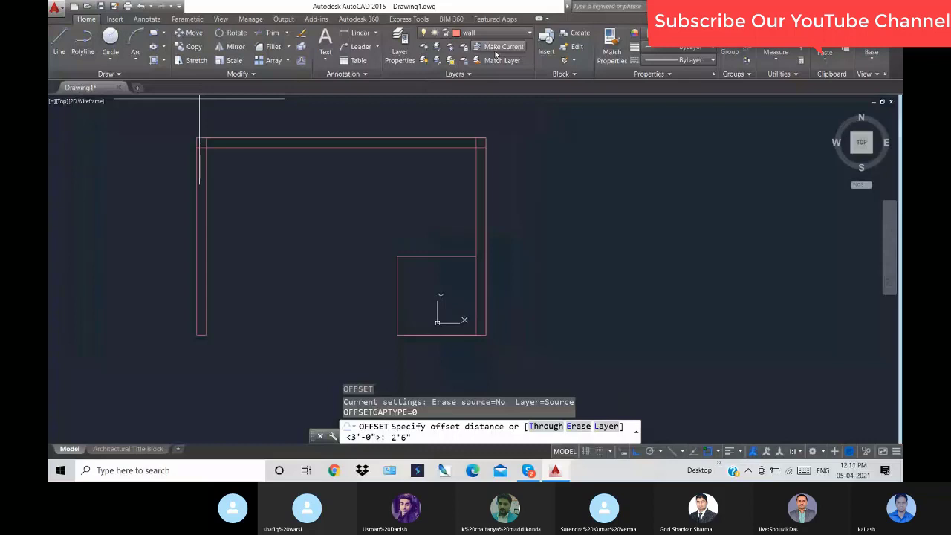
pyautogui.press('Return')
pyautogui.write('o')
pyautogui.press('Return')
pyautogui.write("2'6")
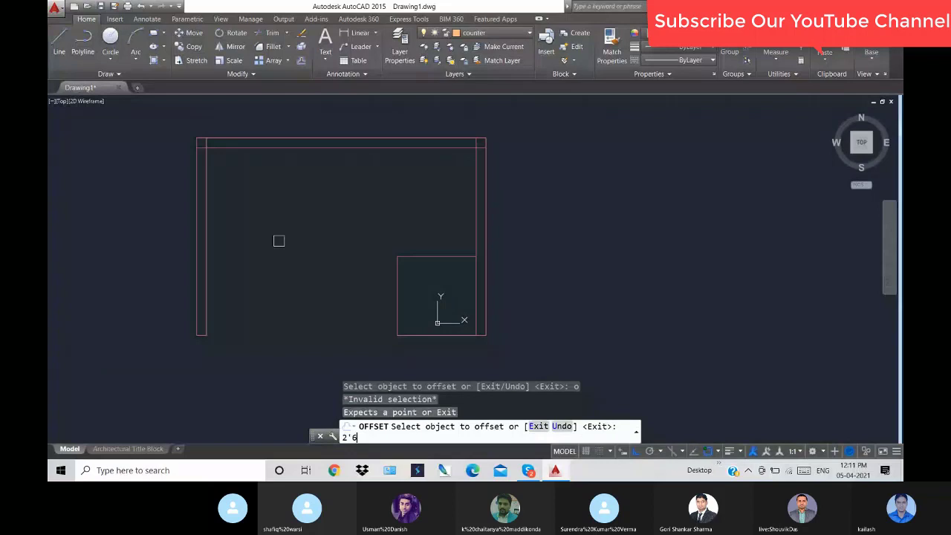
pyautogui.press('Return')
pyautogui.press('Escape')
# Erase the stray vertical line.
pyautogui.scroll(3, 279, 241)
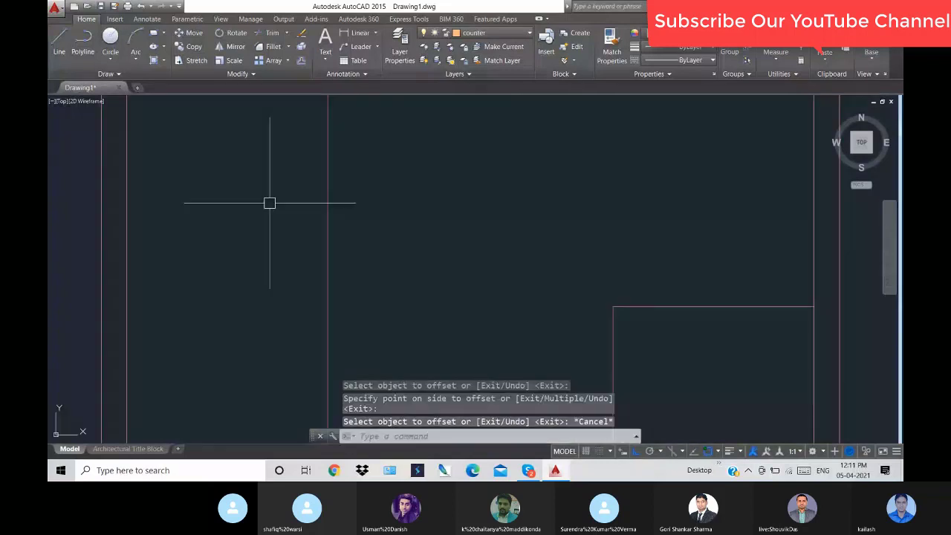
pyautogui.click(327, 217)
pyautogui.press('Delete')
pyautogui.scroll(-3, 372, 301)
pyautogui.scroll(-2, 470, 110)
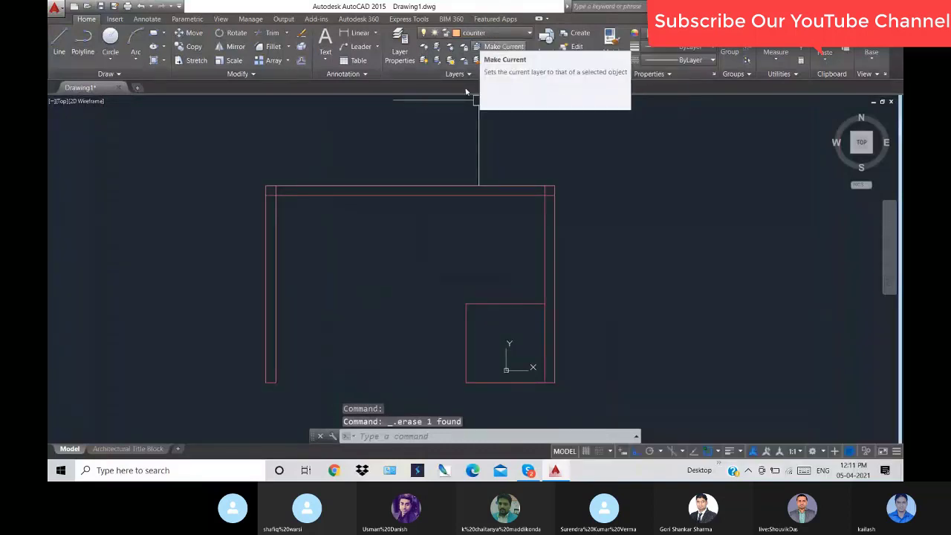
# Draw a vertical counter line from the left wall's bottom, 2'6" in, up to the top wall.
pyautogui.click(59, 41)
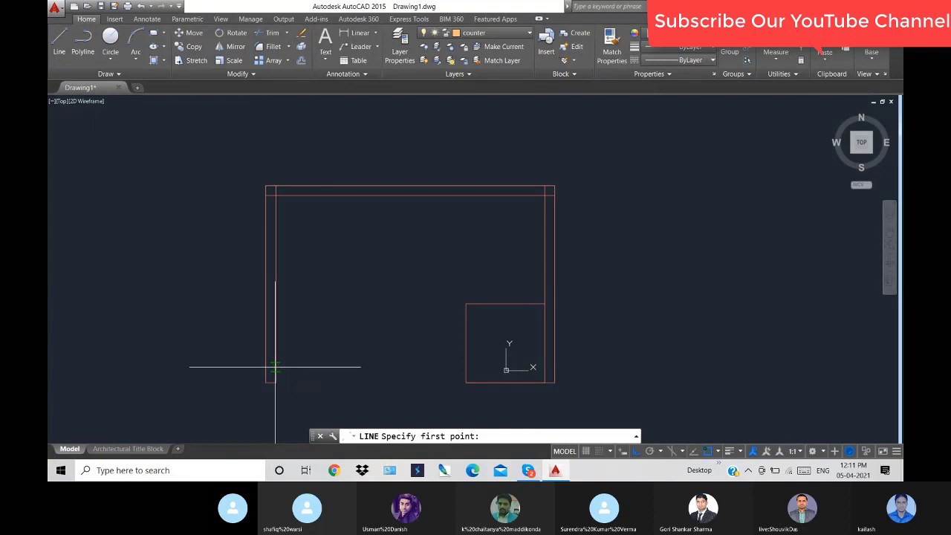
pyautogui.click(275, 366)
pyautogui.write('2')
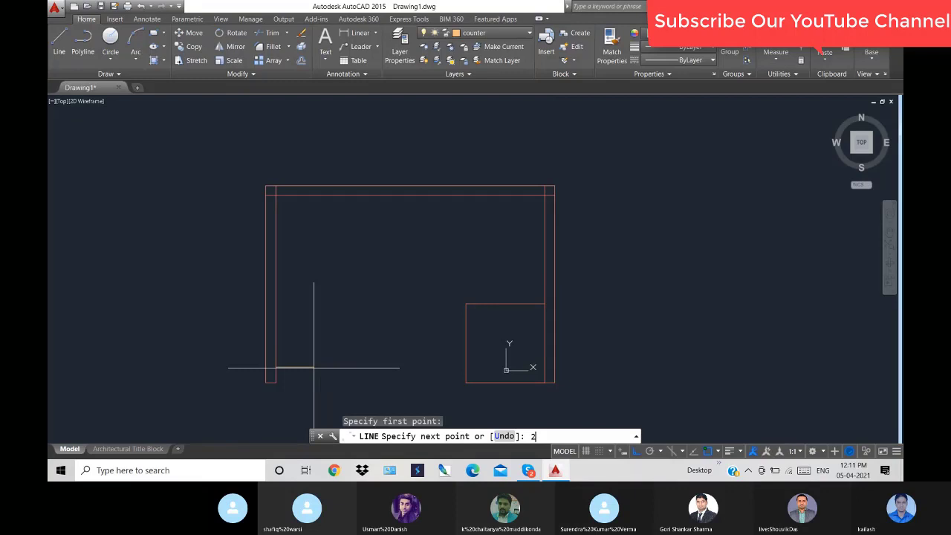
pyautogui.write("'6")
pyautogui.press('Return')
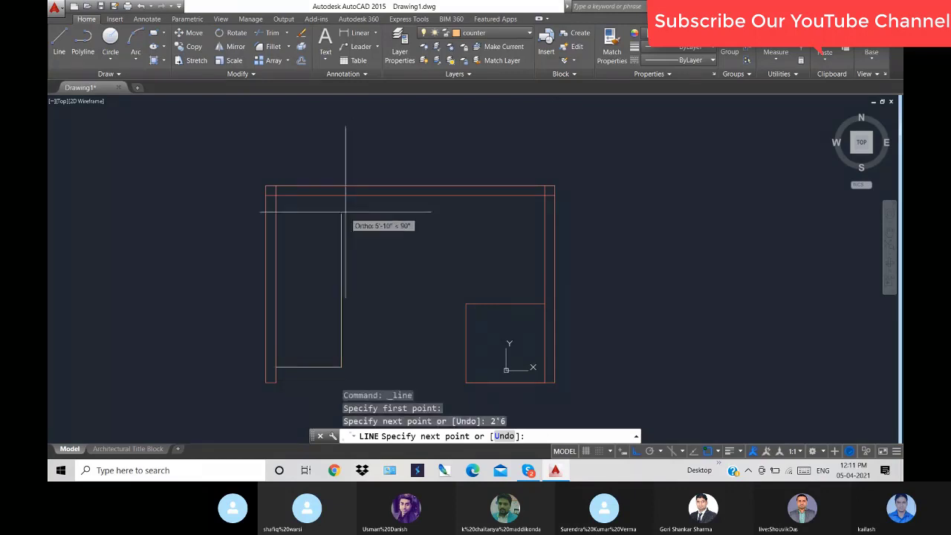
pyautogui.click(339, 168)
pyautogui.press('Return')
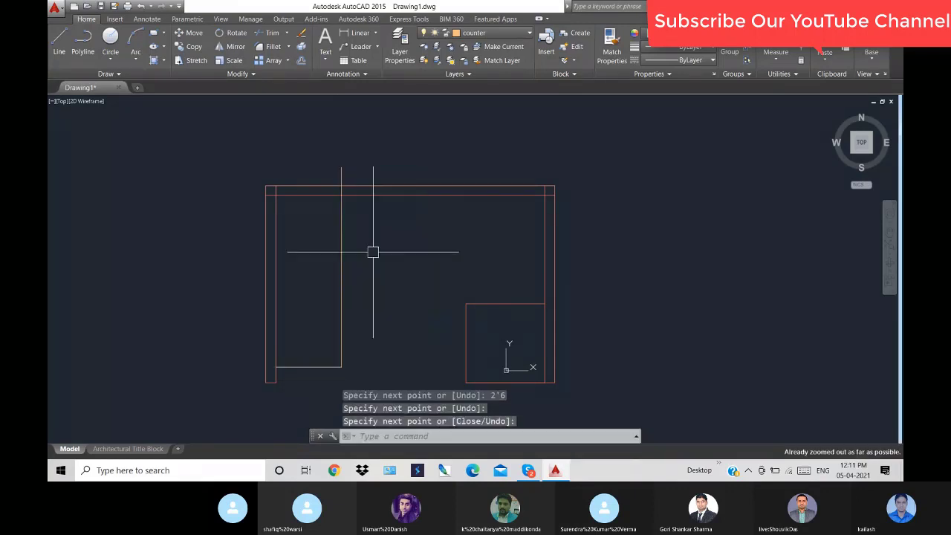
# Remove the stray segment sticking out above the top wall.
pyautogui.write('tr')
pyautogui.press('Return')
pyautogui.press('Return')
pyautogui.scroll(4, 342, 189)
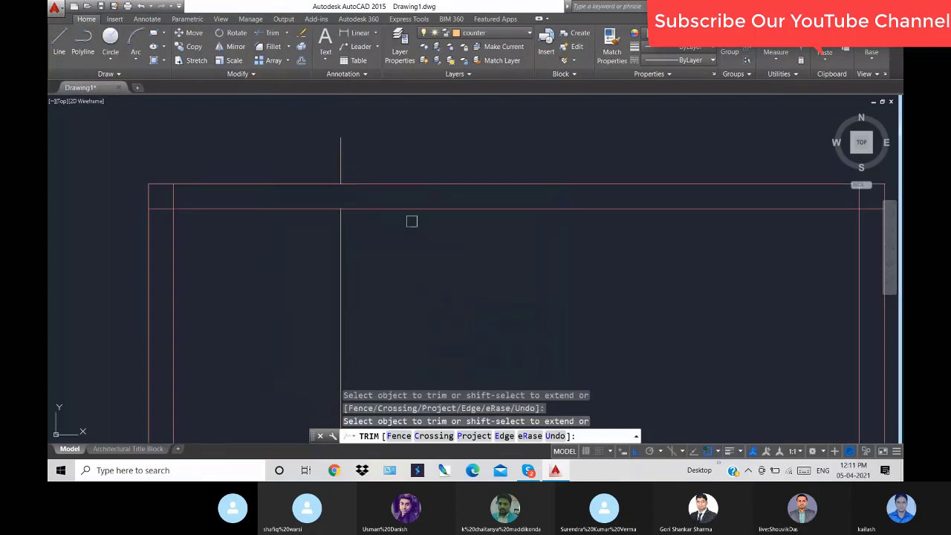
pyautogui.click(341, 152)
pyautogui.press('Escape')
pyautogui.press('Escape')
pyautogui.click(341, 158)
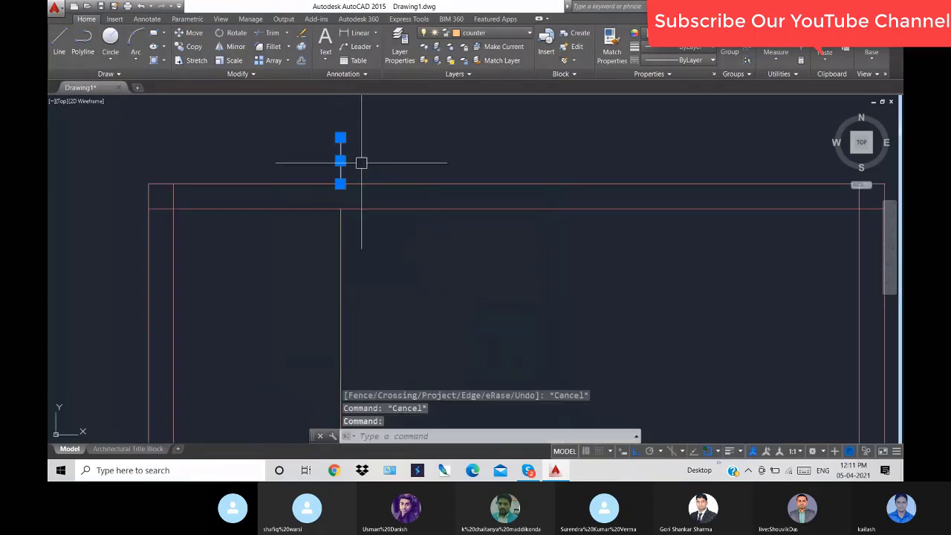
pyautogui.press('Delete')
# Offset the top and right inner wall lines 2'6 inward for the counter edges.
pyautogui.write('o')
pyautogui.press('Return')
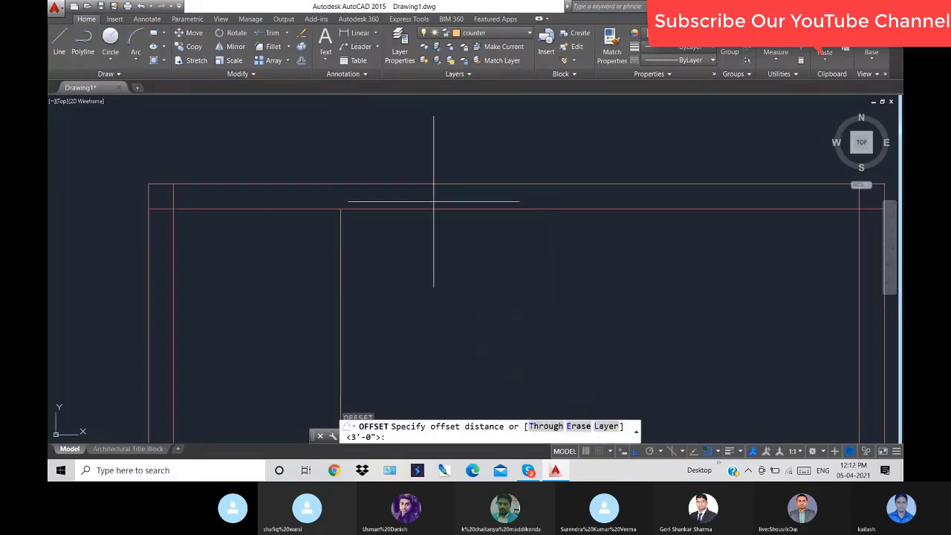
pyautogui.write("2'6")
pyautogui.press('Return')
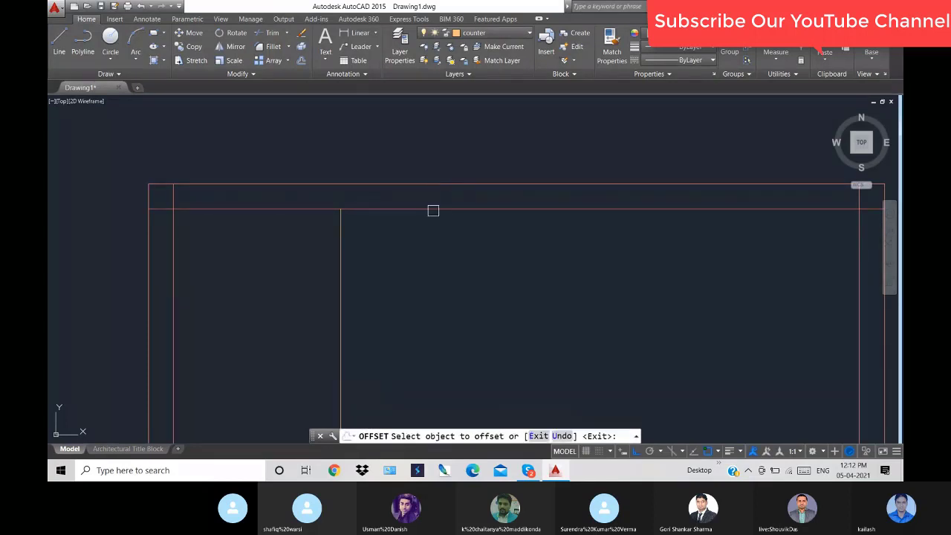
pyautogui.click(424, 208)
pyautogui.click(448, 290)
pyautogui.scroll(-3, 506, 327)
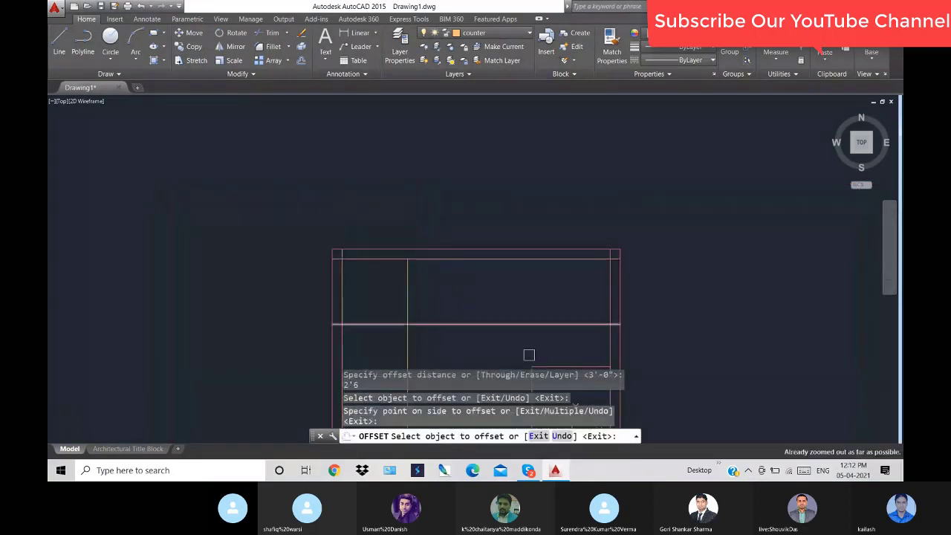
pyautogui.scroll(1, 528, 350)
pyautogui.scroll(2, 530, 344)
pyautogui.click(737, 316)
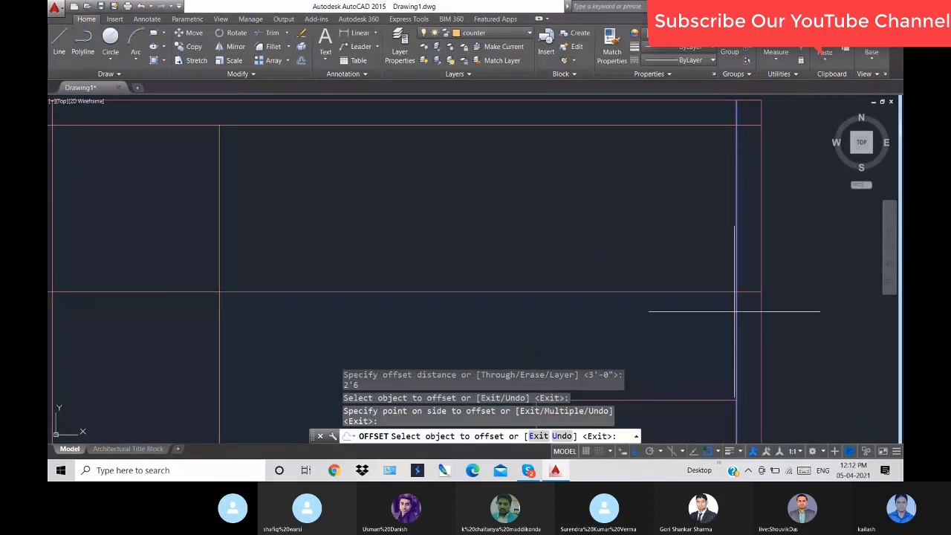
pyautogui.click(638, 325)
pyautogui.click(639, 400)
pyautogui.press('Escape')
# Trim the overhanging ends so the counter edges form an L.
pyautogui.write('t')
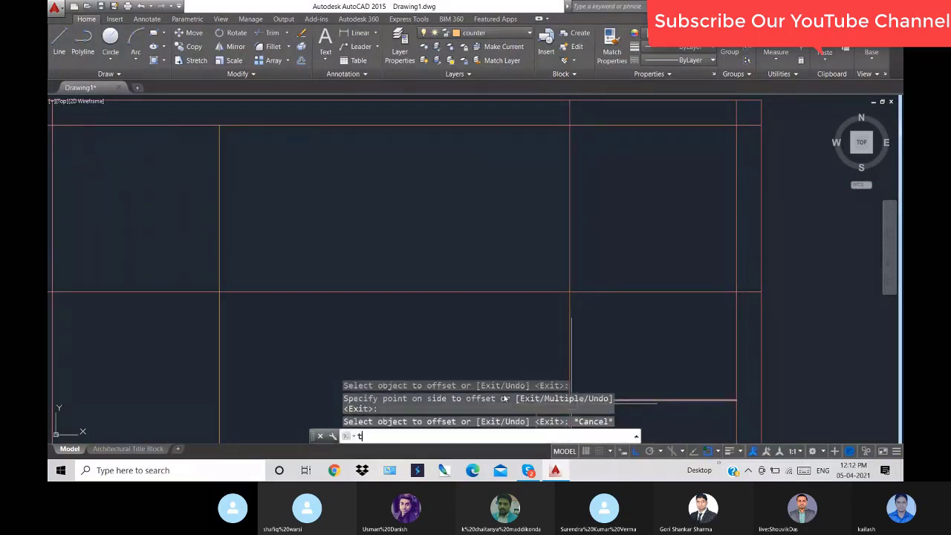
pyautogui.write('r')
pyautogui.press('Return')
pyautogui.press('Return')
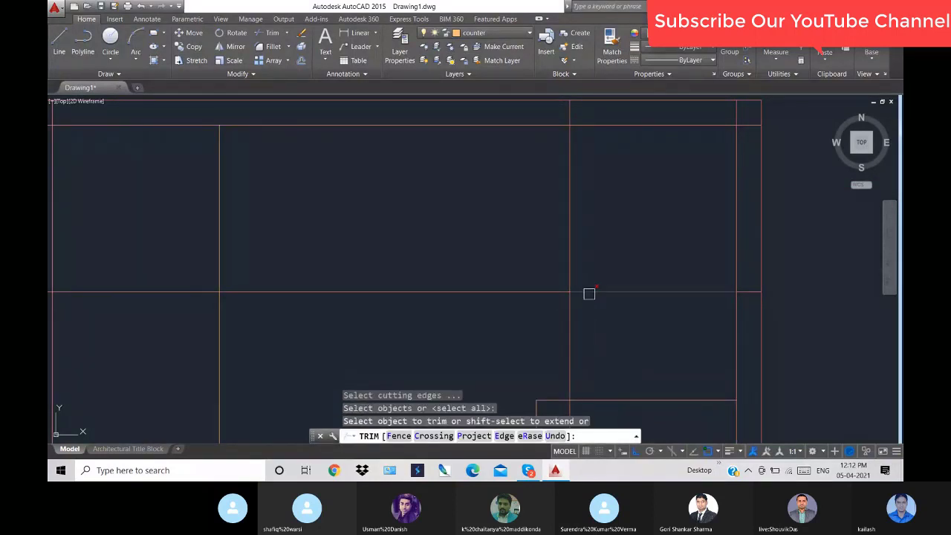
pyautogui.click(588, 292)
pyautogui.click(569, 255)
pyautogui.click(219, 240)
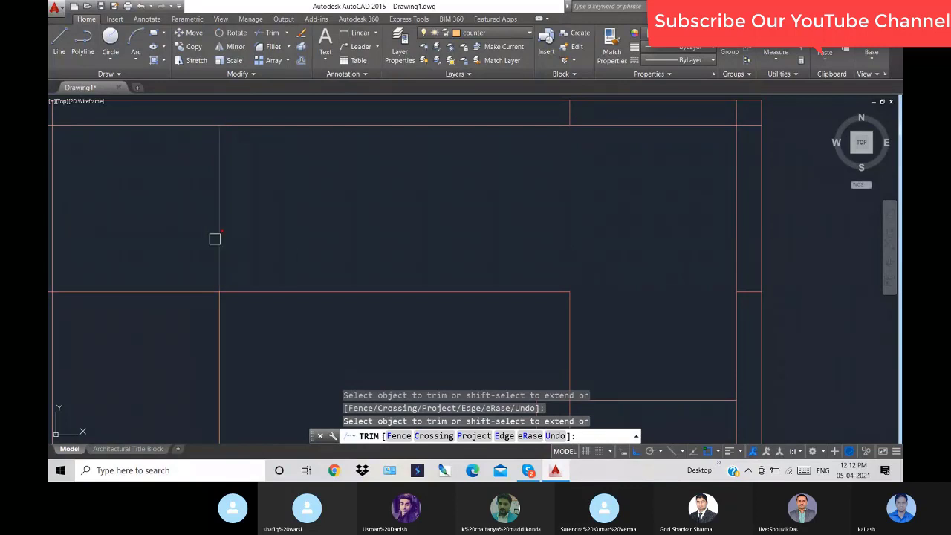
pyautogui.click(175, 294)
pyautogui.scroll(-3, 315, 304)
pyautogui.press('Escape')
# Move the L-shaped counter lines onto the counter layer.
pyautogui.click(425, 324)
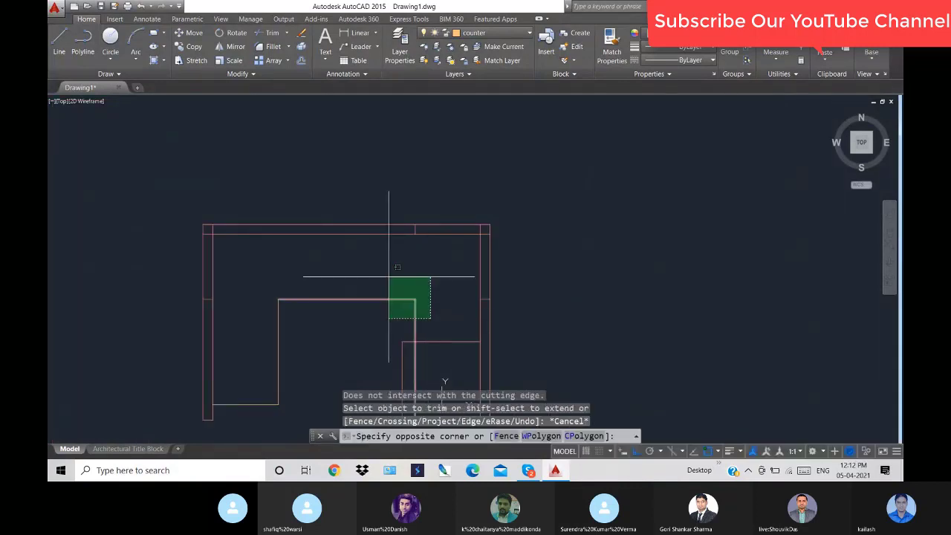
pyautogui.click(390, 276)
pyautogui.click(483, 33)
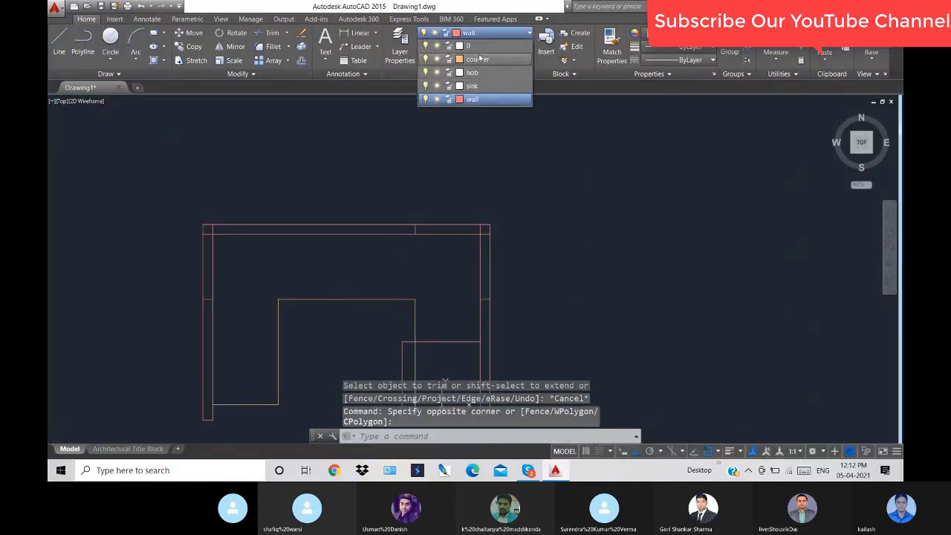
pyautogui.click(480, 59)
pyautogui.press('Escape')
pyautogui.scroll(-1, 448, 348)
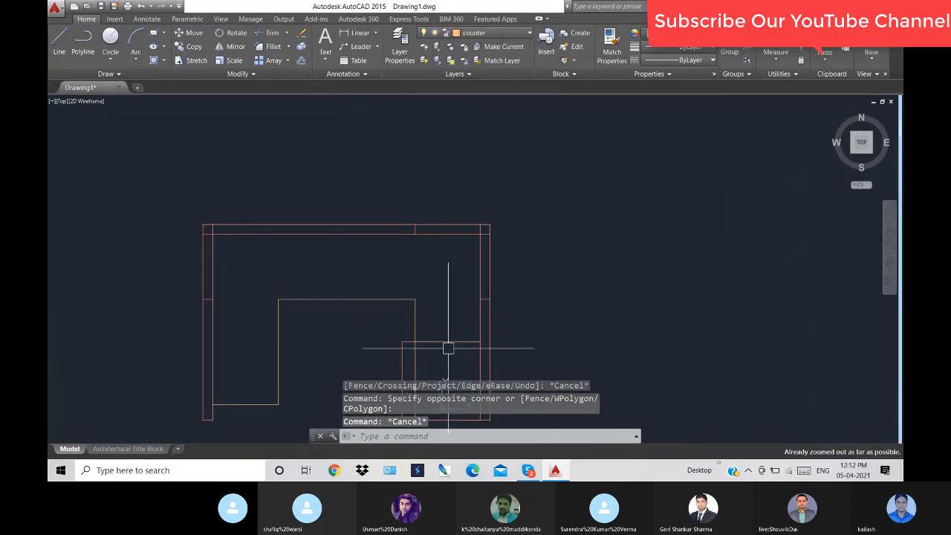
# Trim the counter line where it meets the small corner square.
pyautogui.write('tr')
pyautogui.press('Return')
pyautogui.press('Return')
pyautogui.click(418, 357)
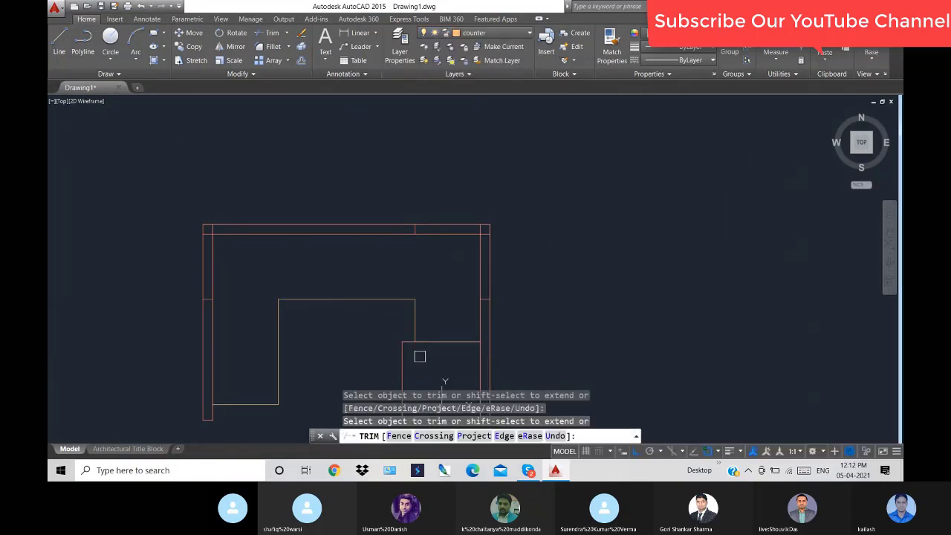
pyautogui.press('Escape')
pyautogui.press('Escape')
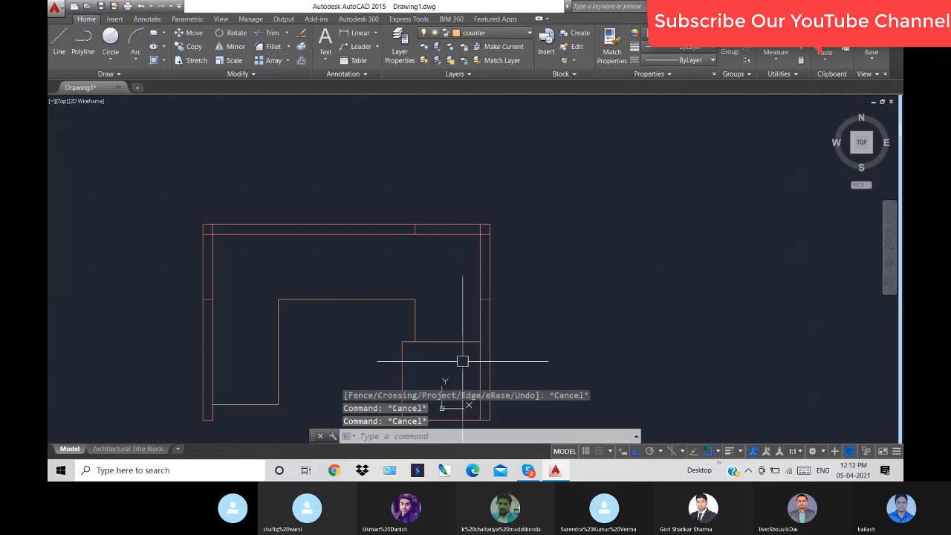
pyautogui.click(386, 299)
pyautogui.press('Escape')
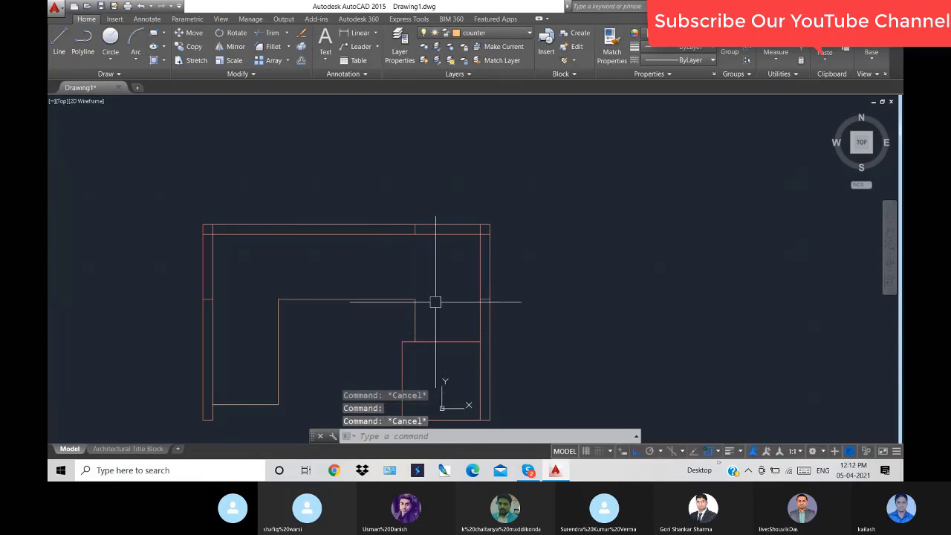
pyautogui.write('o')
pyautogui.press('Return')
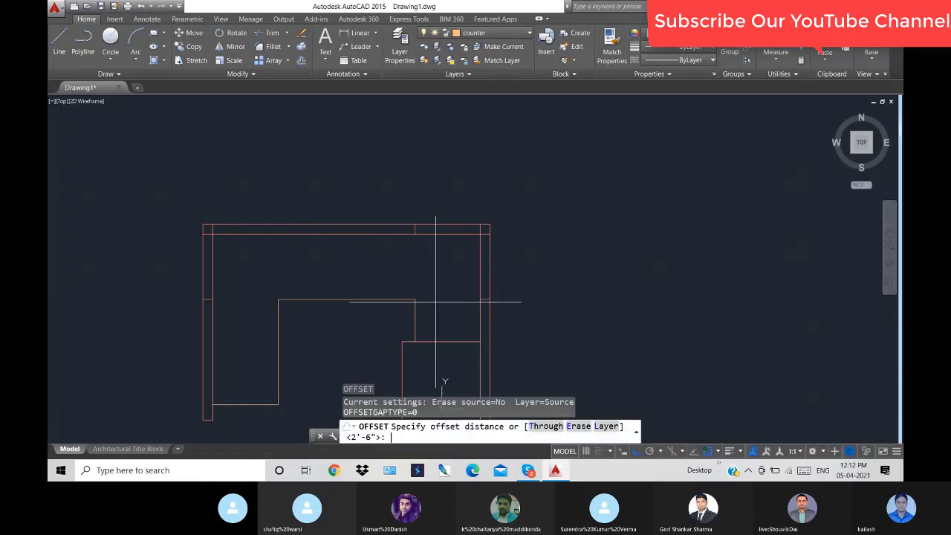
# Offset the counter's top, right and left edges outward by 6 inches.
pyautogui.write('6')
pyautogui.press('Return')
pyautogui.click(393, 300)
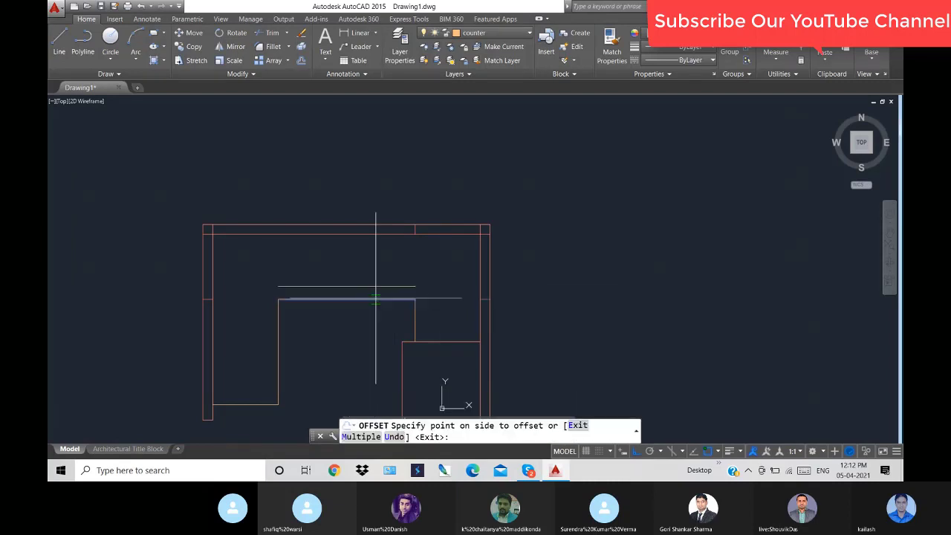
pyautogui.click(377, 276)
pyautogui.click(421, 309)
pyautogui.click(428, 321)
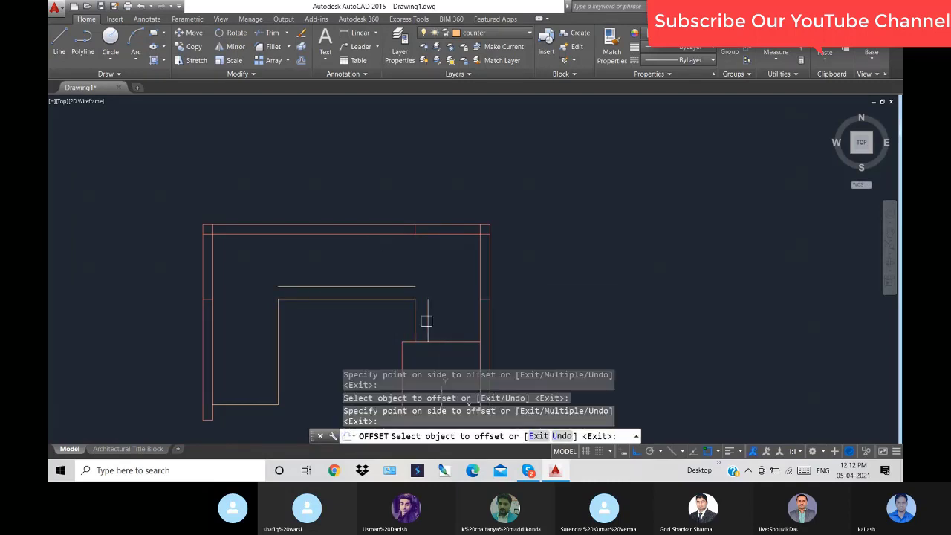
pyautogui.click(281, 334)
pyautogui.click(240, 333)
pyautogui.press('Escape')
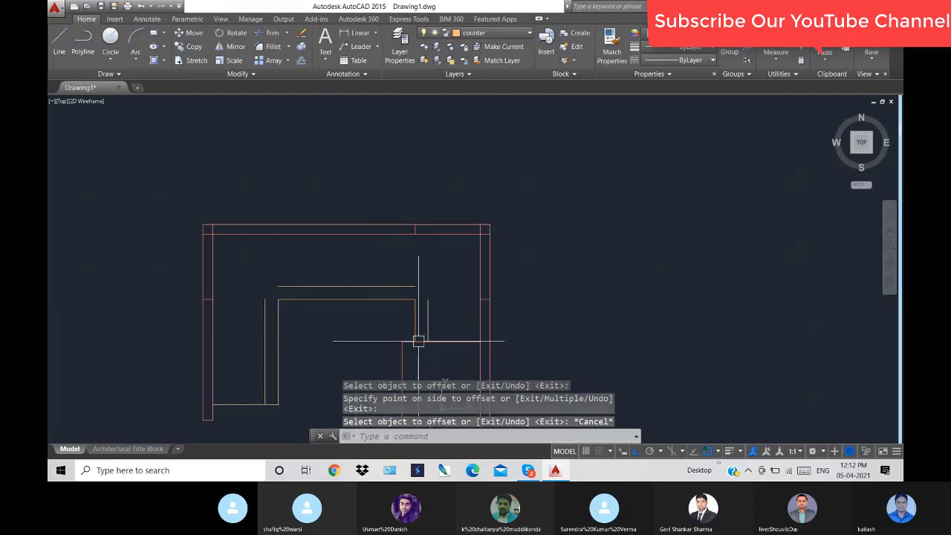
# Fillet the offset lines to close the top-right and top-left corners.
pyautogui.write('f')
pyautogui.press('Return')
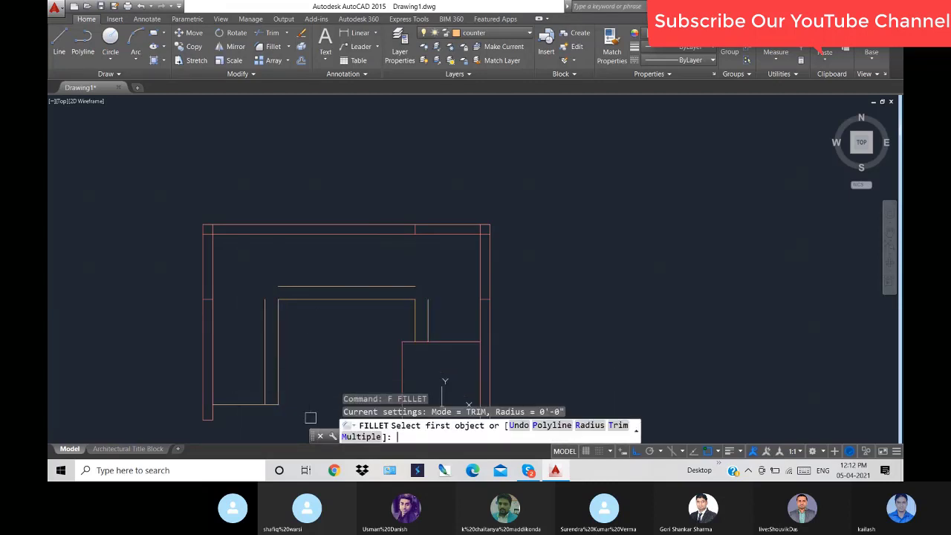
pyautogui.write('r')
pyautogui.press('Return')
pyautogui.press('Return')
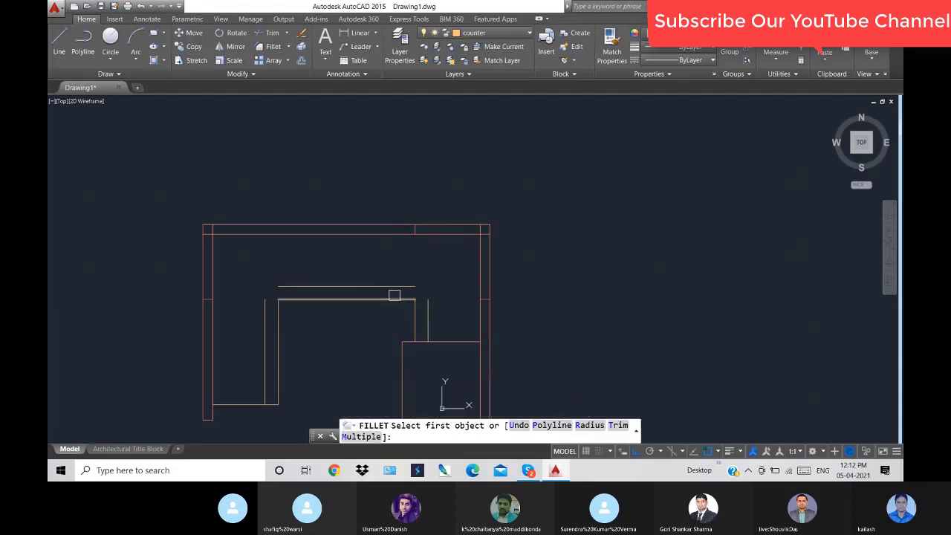
pyautogui.click(393, 286)
pyautogui.click(410, 305)
pyautogui.write('f')
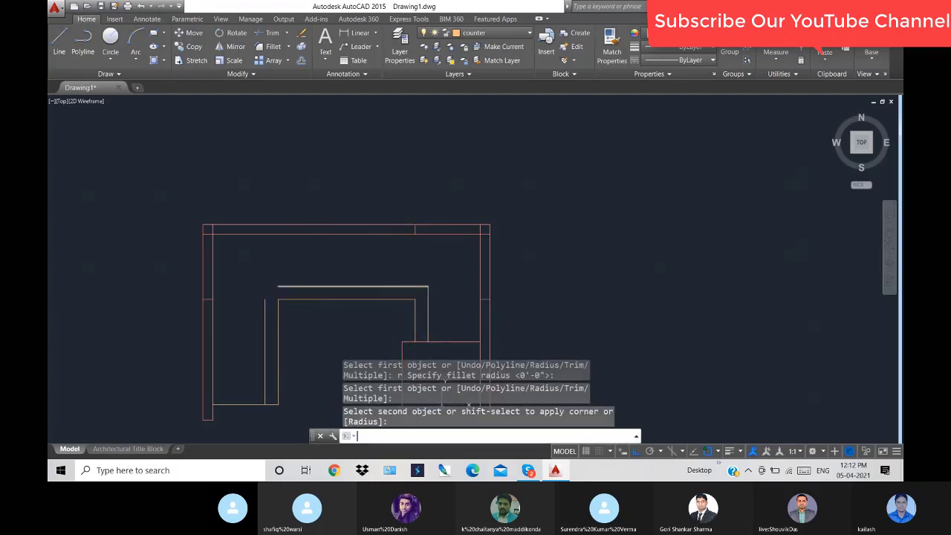
pyautogui.press('Return')
pyautogui.click(301, 286)
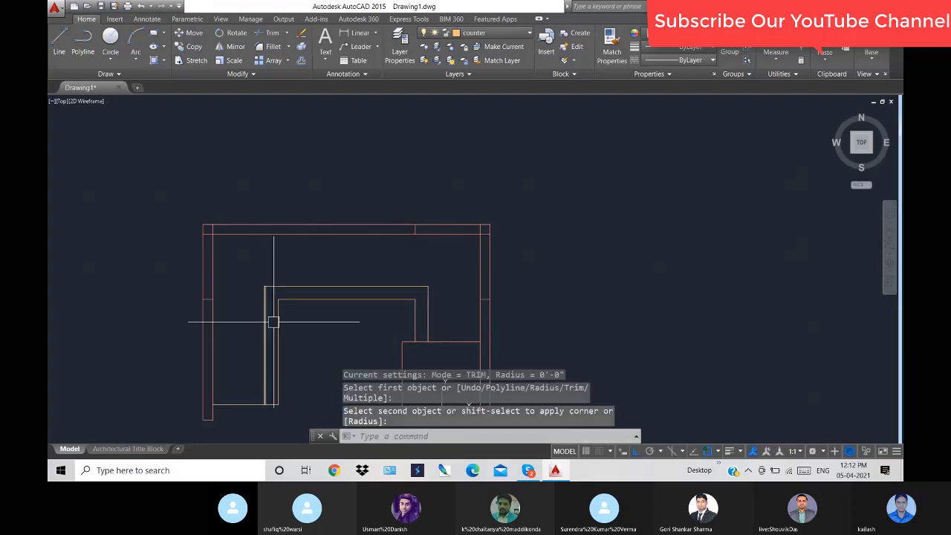
pyautogui.click(266, 320)
pyautogui.press('Escape')
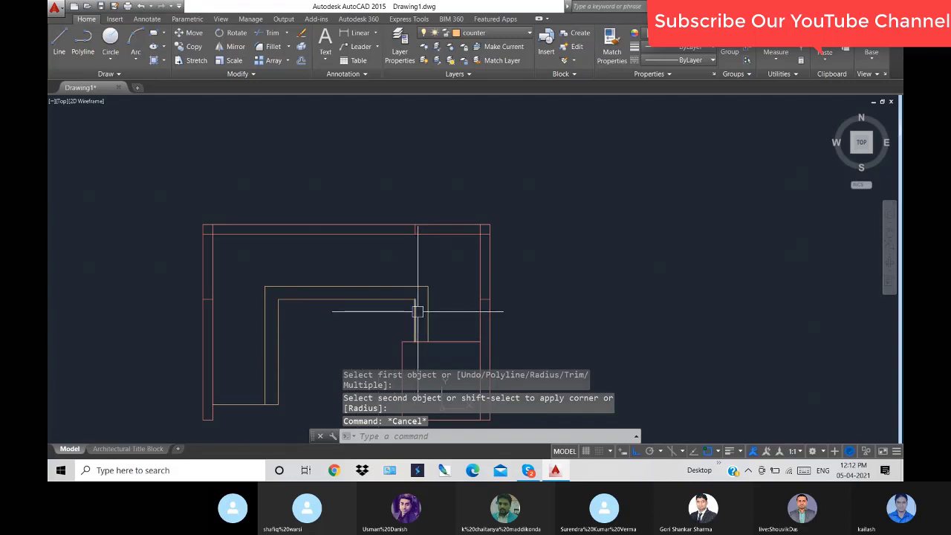
# Delete the three leftover extra lines near the corners.
pyautogui.click(415, 308)
pyautogui.scroll(2, 413, 310)
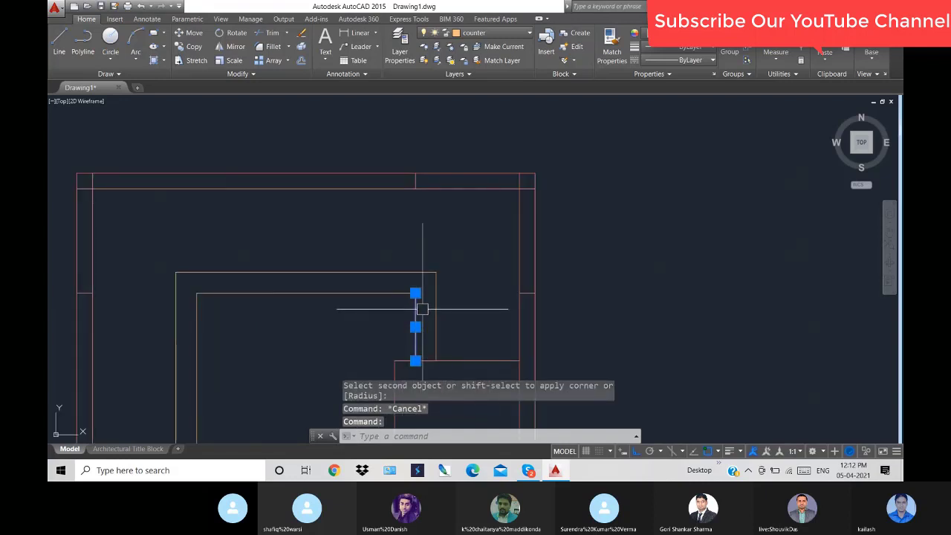
pyautogui.click(422, 309)
pyautogui.click(196, 291)
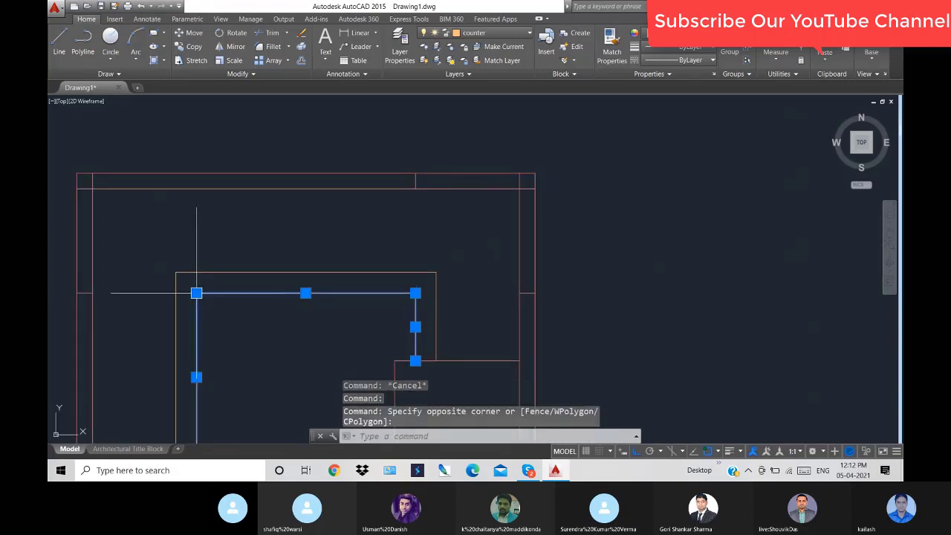
pyautogui.press('Delete')
pyautogui.scroll(-3, 253, 275)
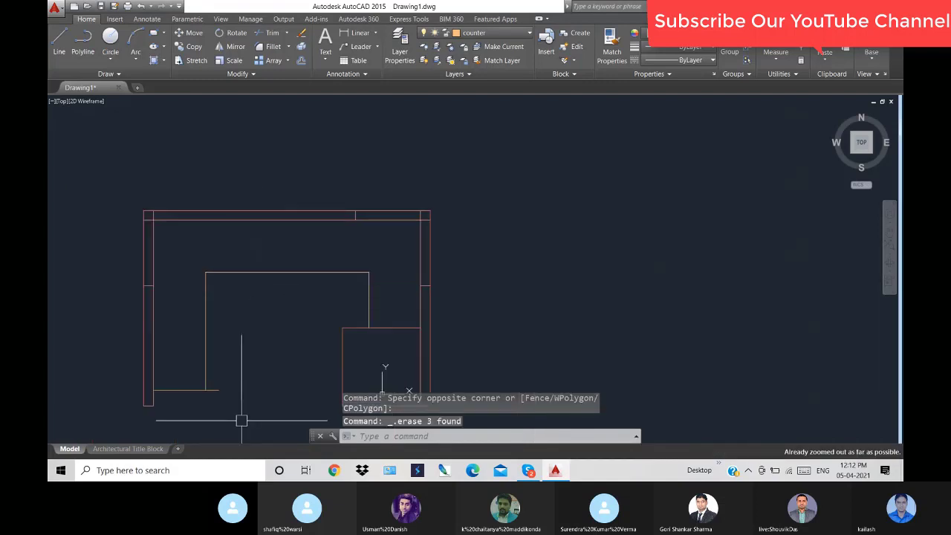
# Trim the short stub sticking out past the counter at the bottom left.
pyautogui.write('tr')
pyautogui.press('Return')
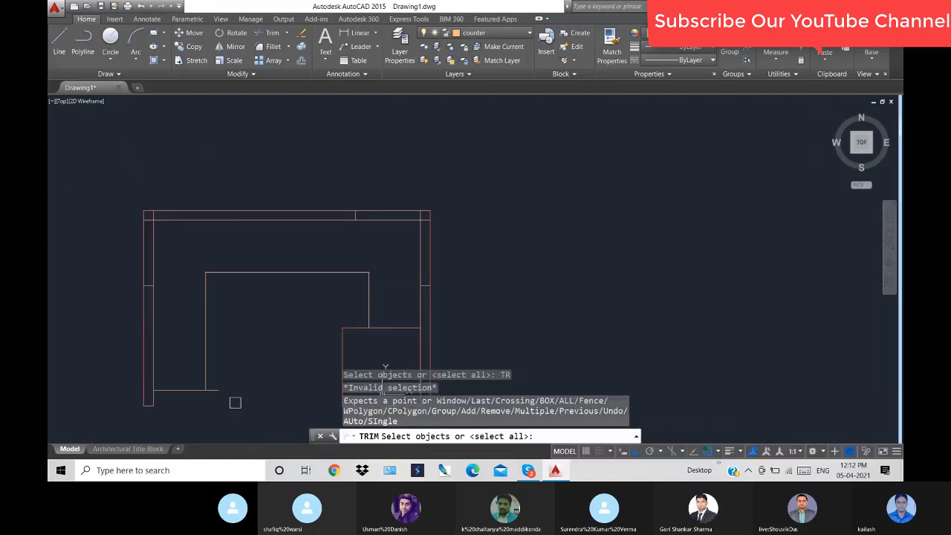
pyautogui.click(222, 388)
pyautogui.click(220, 389)
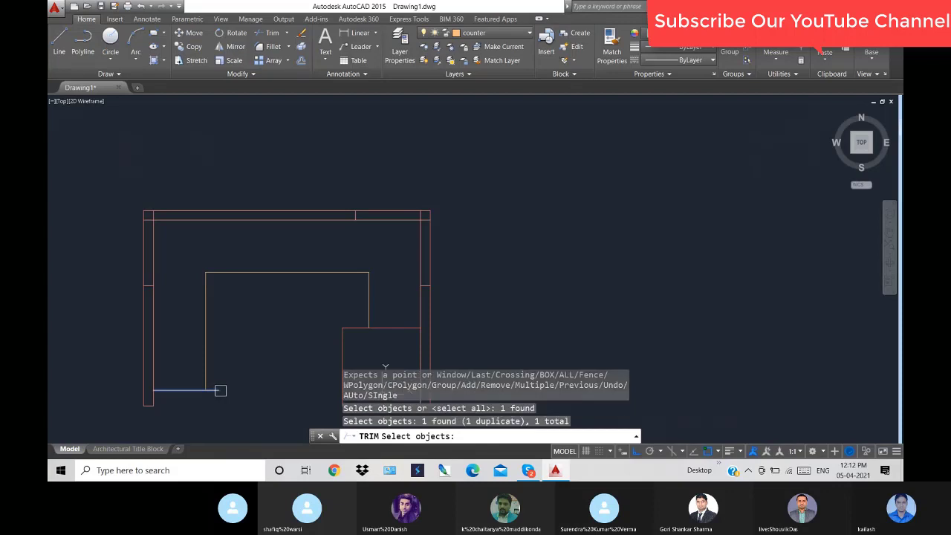
pyautogui.press('Escape')
pyautogui.write('tr')
pyautogui.press('Return')
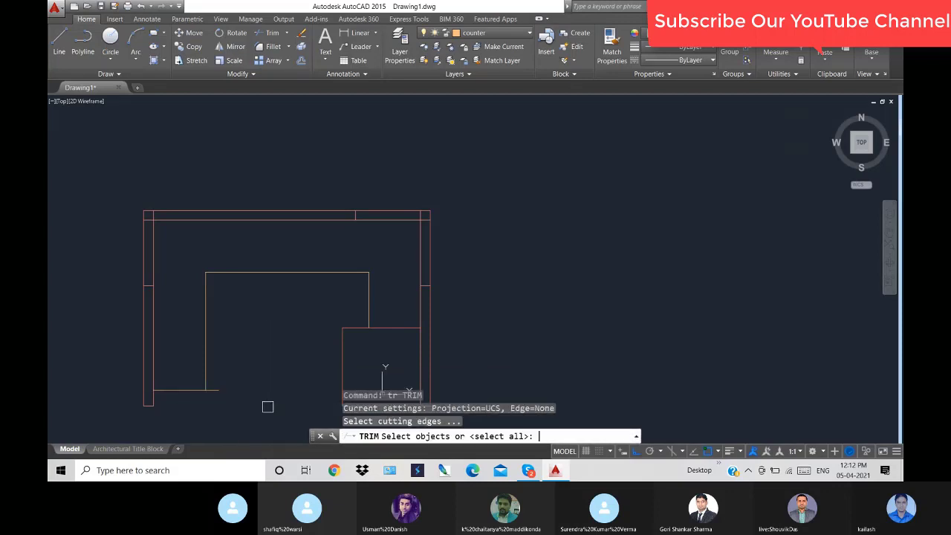
pyautogui.press('Return')
pyautogui.click(214, 389)
pyautogui.press('Escape')
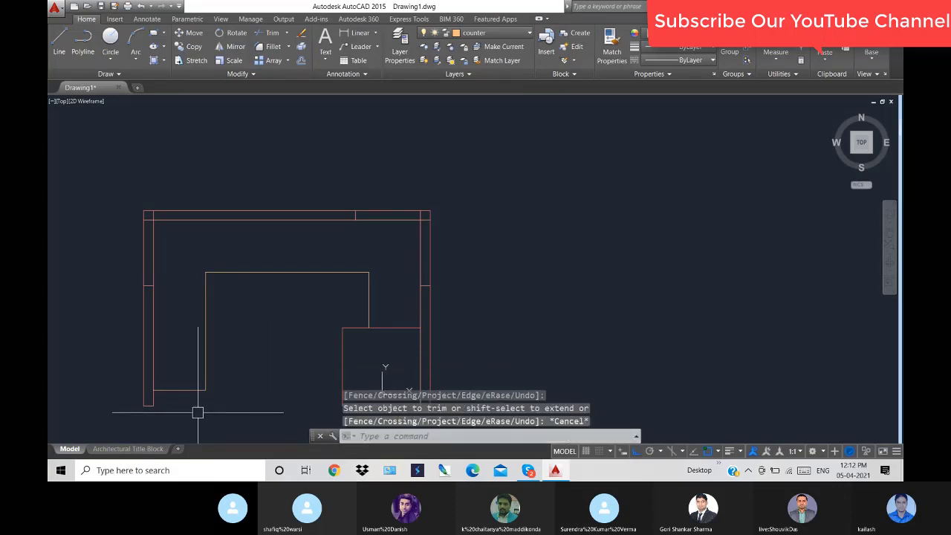
# Draw a line across the counter's left arm and its end edge to the wall.
pyautogui.scroll(2, 125, 401)
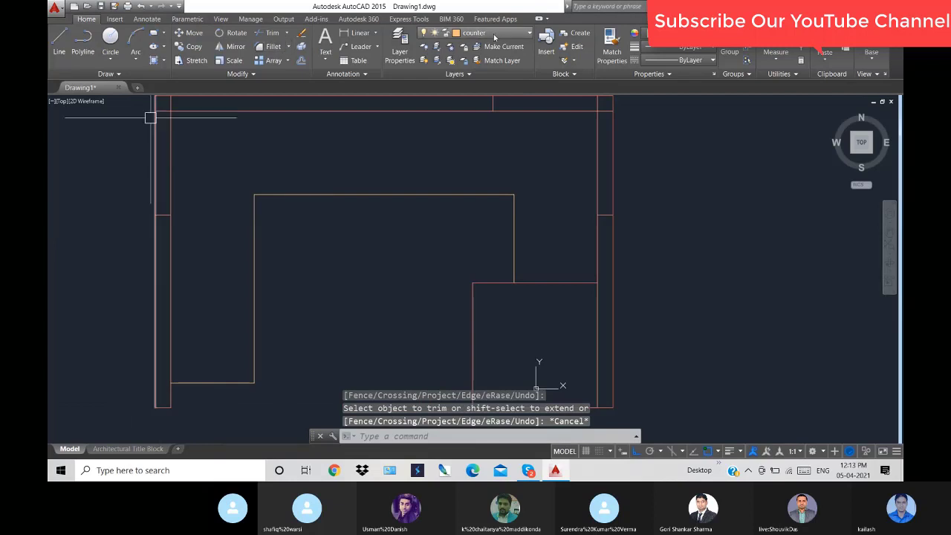
pyautogui.click(59, 39)
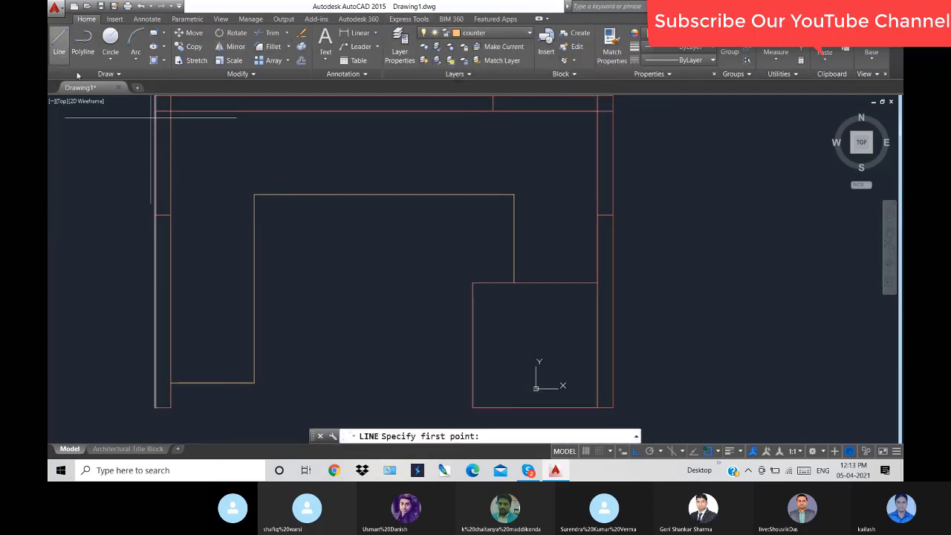
pyautogui.click(171, 407)
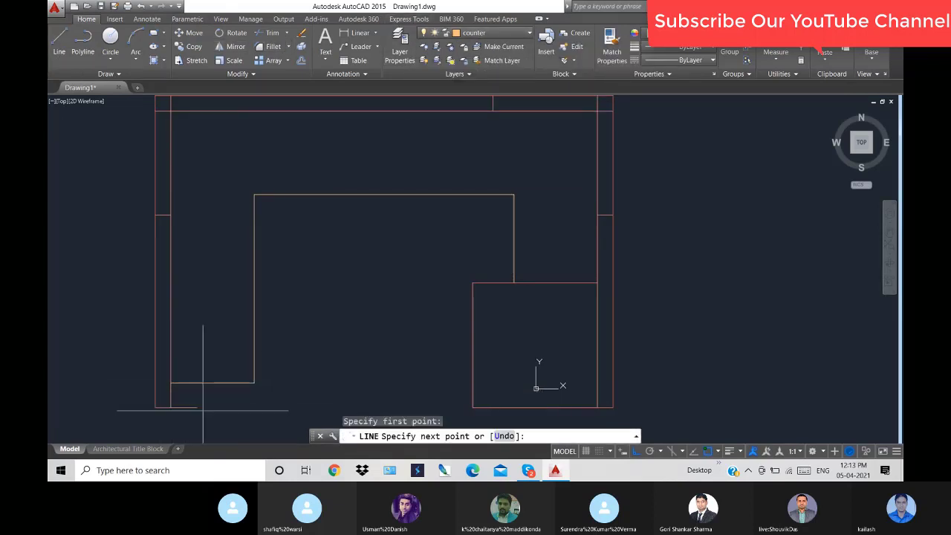
pyautogui.click(260, 407)
pyautogui.press('Return')
pyautogui.press('Return')
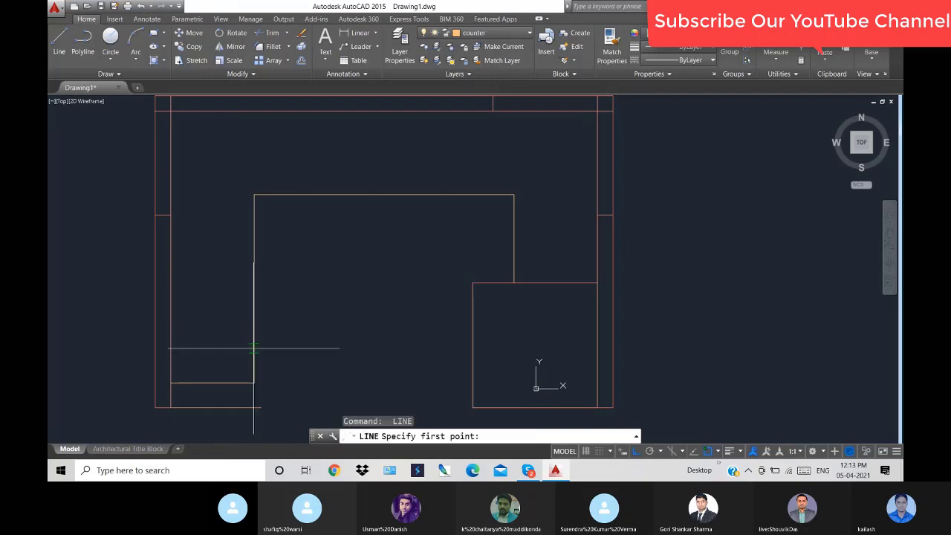
pyautogui.click(254, 384)
pyautogui.click(171, 383)
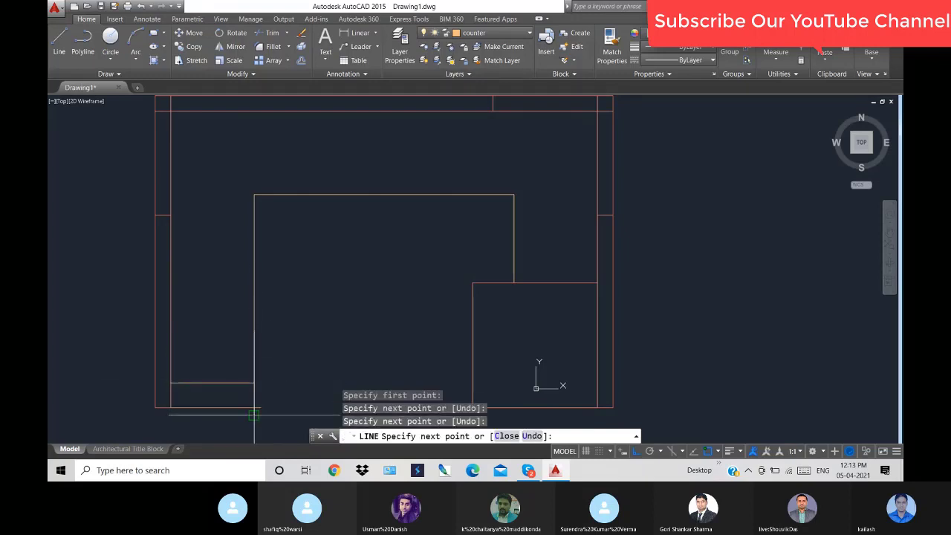
pyautogui.press('Escape')
# Trim the overhanging stub below the corner and zoom back out.
pyautogui.write('tr')
pyautogui.press('Return')
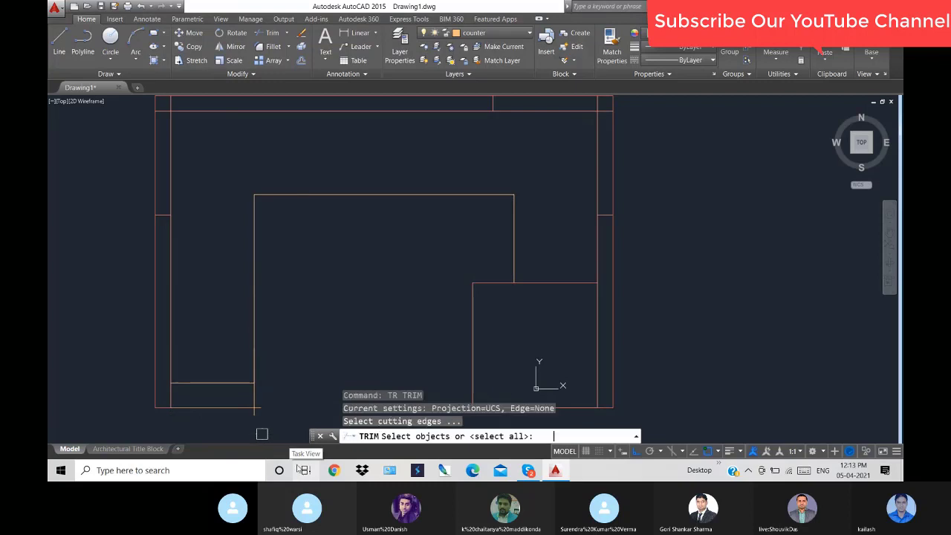
pyautogui.press('Return')
pyautogui.scroll(5, 264, 431)
pyautogui.click(195, 360)
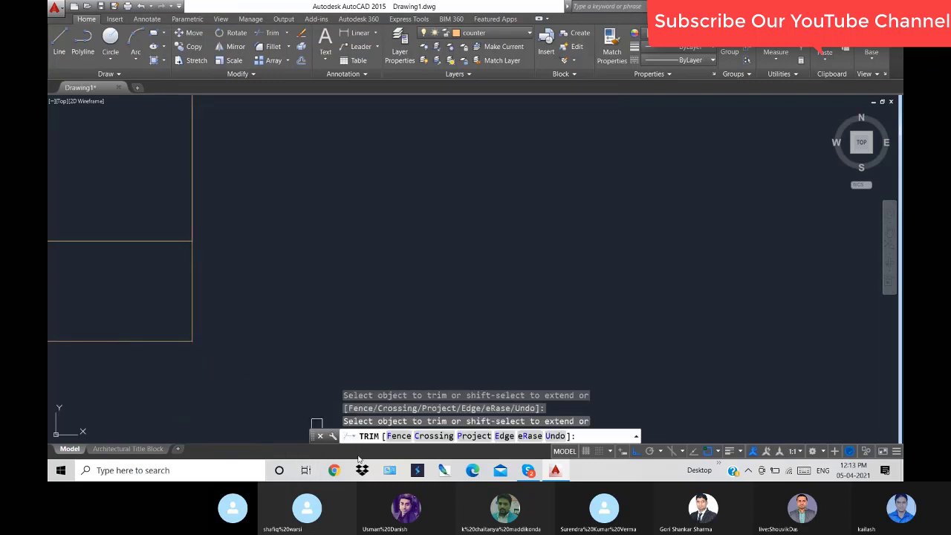
pyautogui.press('Escape')
pyautogui.scroll(-5, 312, 394)
pyautogui.scroll(-2, 312, 394)
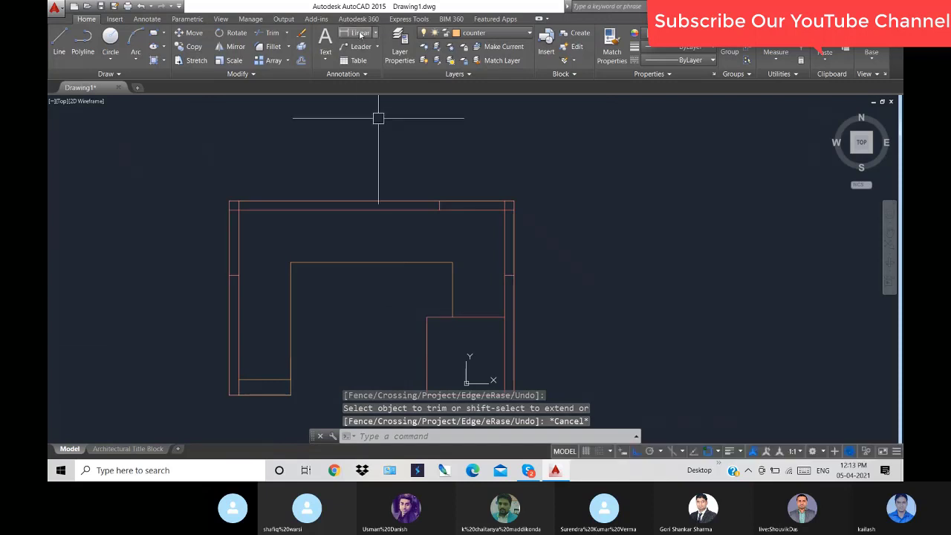
# On the hob layer, draw the hob rectangle inside the counter's left arm.
pyautogui.click(526, 33)
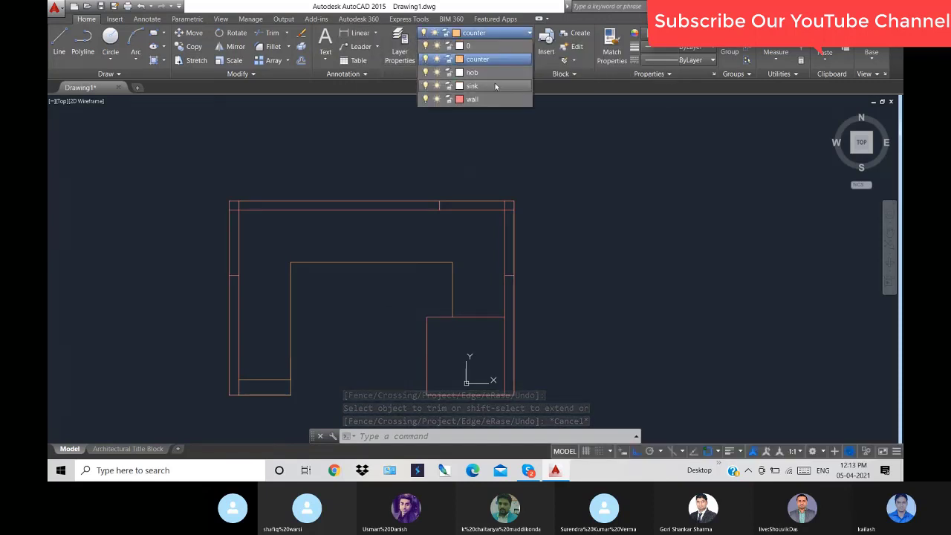
pyautogui.click(475, 76)
pyautogui.click(152, 33)
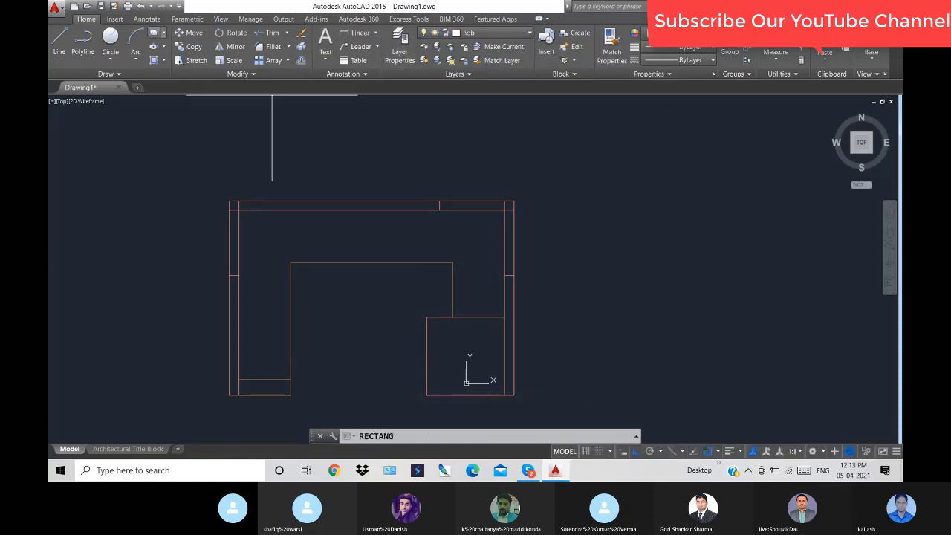
pyautogui.scroll(4, 275, 335)
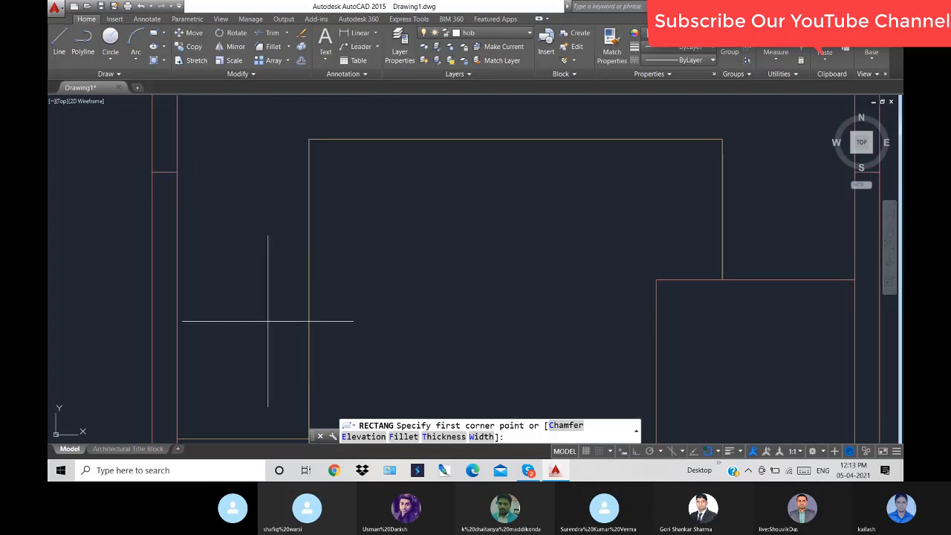
pyautogui.click(214, 224)
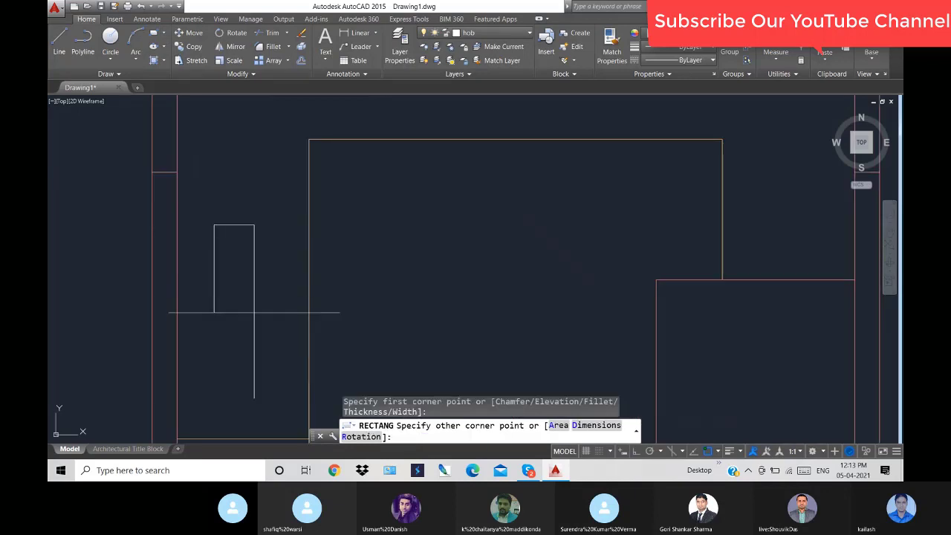
pyautogui.click(279, 344)
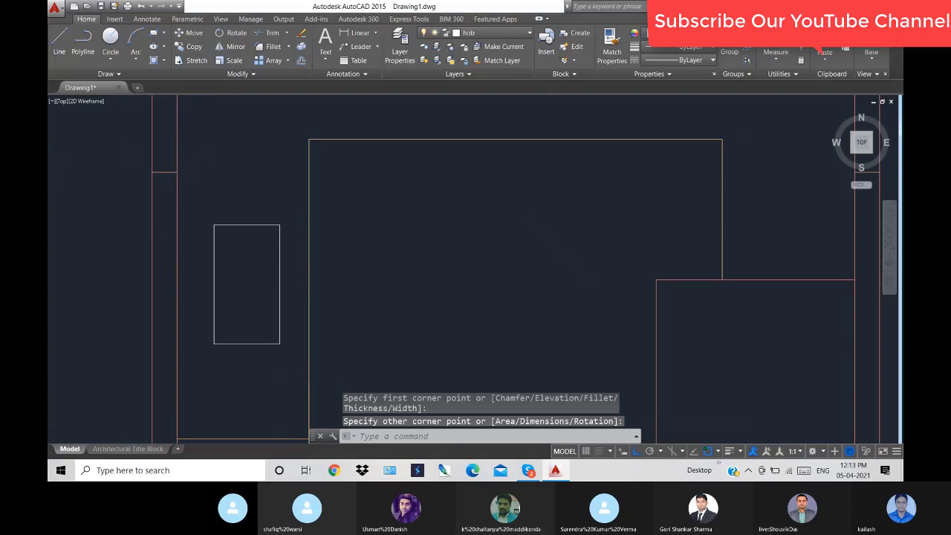
pyautogui.scroll(-3, 316, 318)
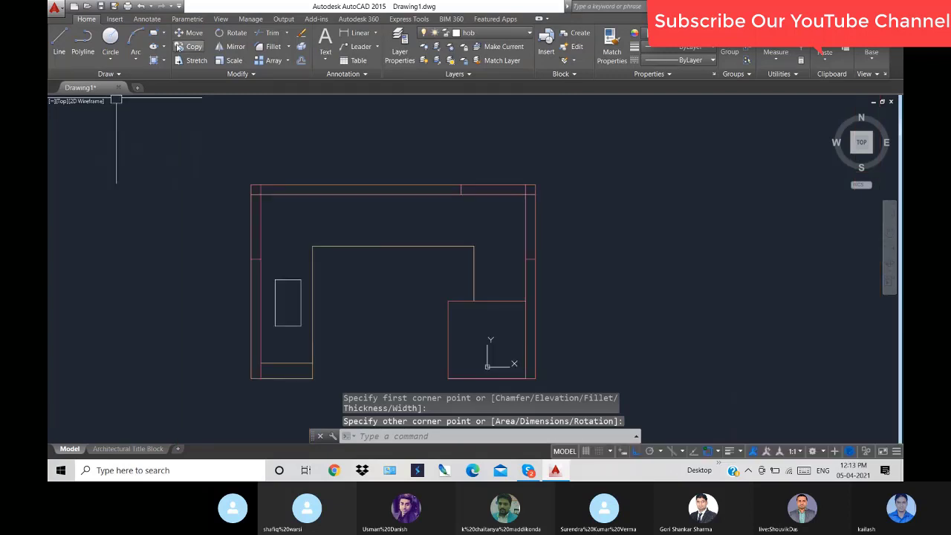
# Draw a diagonal line across the hob to its top-left corner.
pyautogui.press('l')
pyautogui.press('Return')
pyautogui.click(275, 325)
pyautogui.click(300, 281)
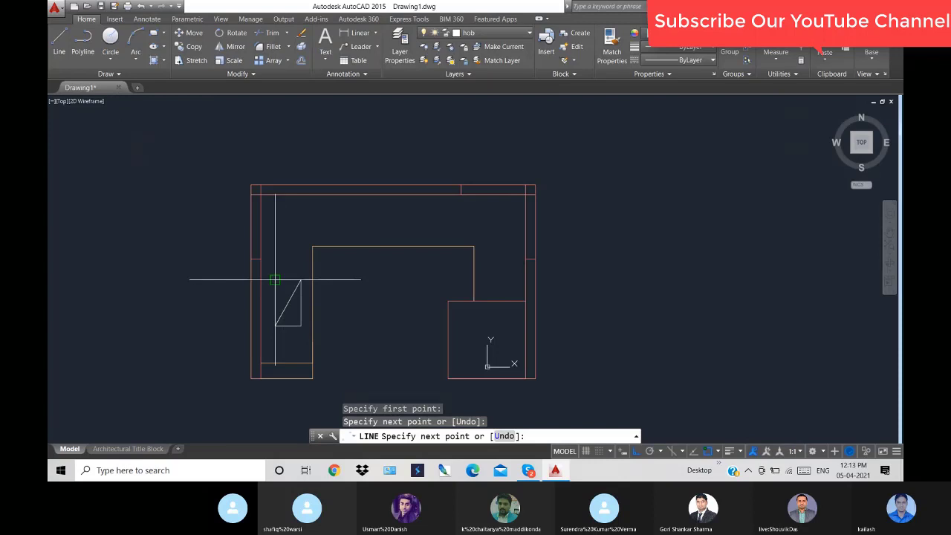
pyautogui.click(275, 280)
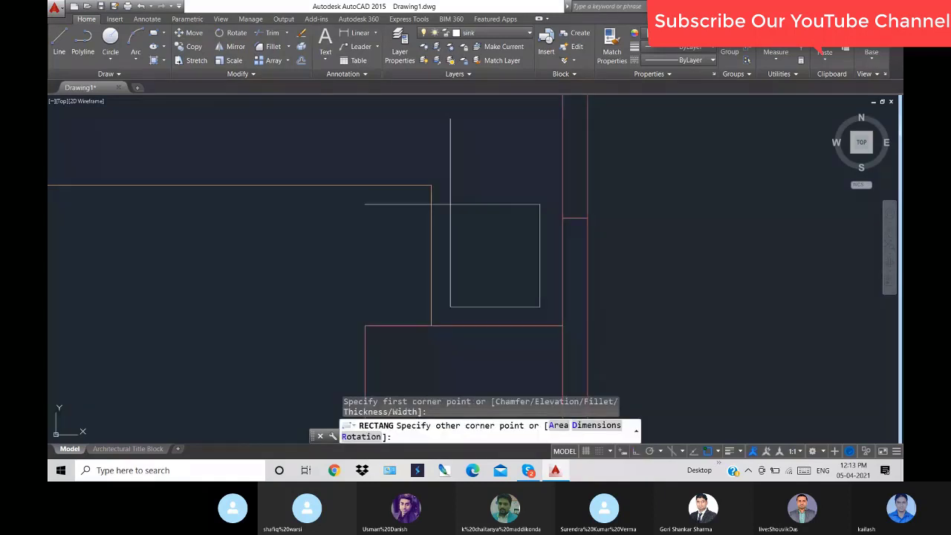
# Zoom the view out over the kitchen plan.
pyautogui.scroll(-5, 451, 203)
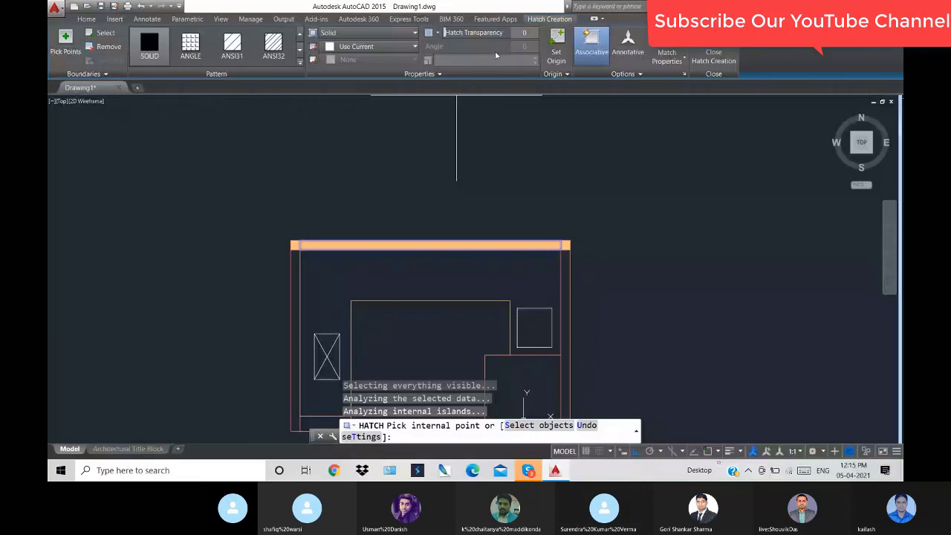
# In Properties, set the top wall hatch's linetype scale to 100, then 5000.
pyautogui.press('Escape')
pyautogui.write('ch')
pyautogui.press('Return')
pyautogui.click(563, 254)
pyautogui.click(563, 255)
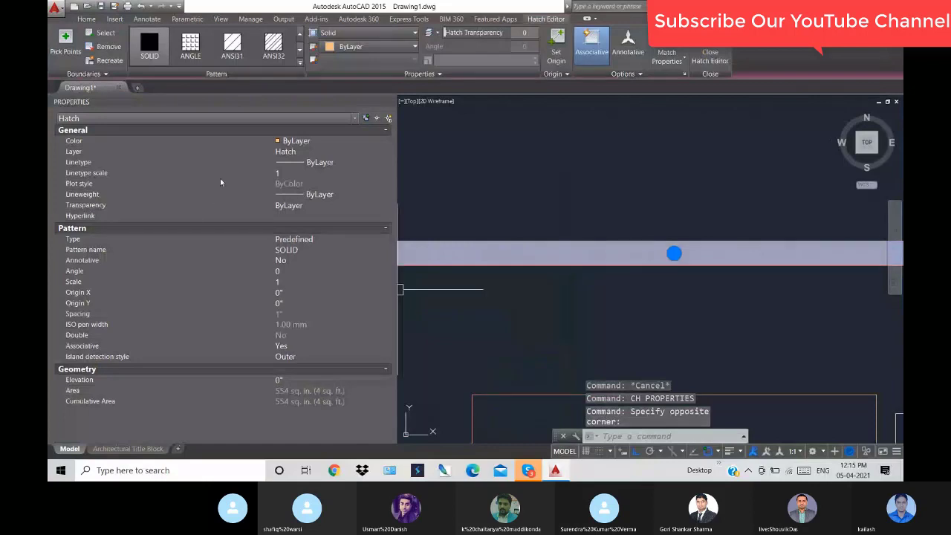
pyautogui.click(304, 174)
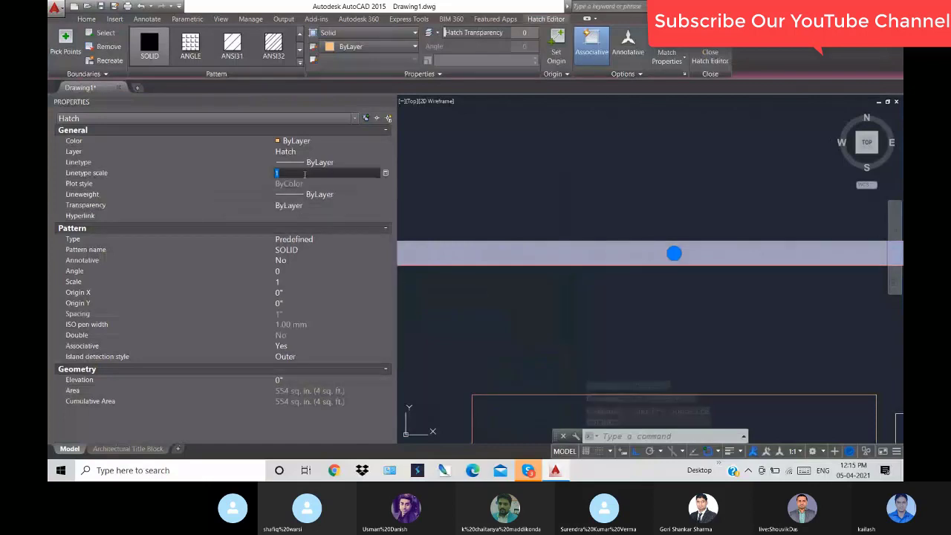
pyautogui.write('100')
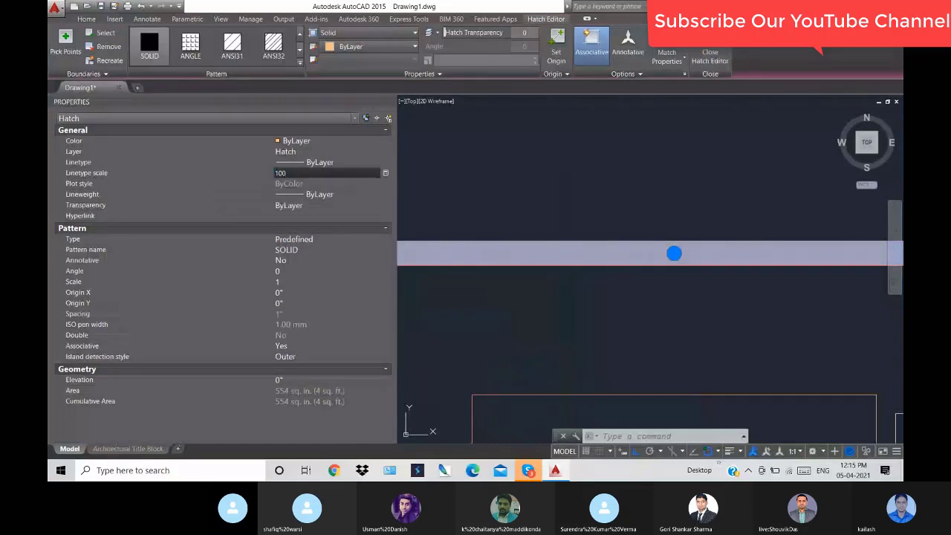
pyautogui.press('Return')
pyautogui.click(304, 174)
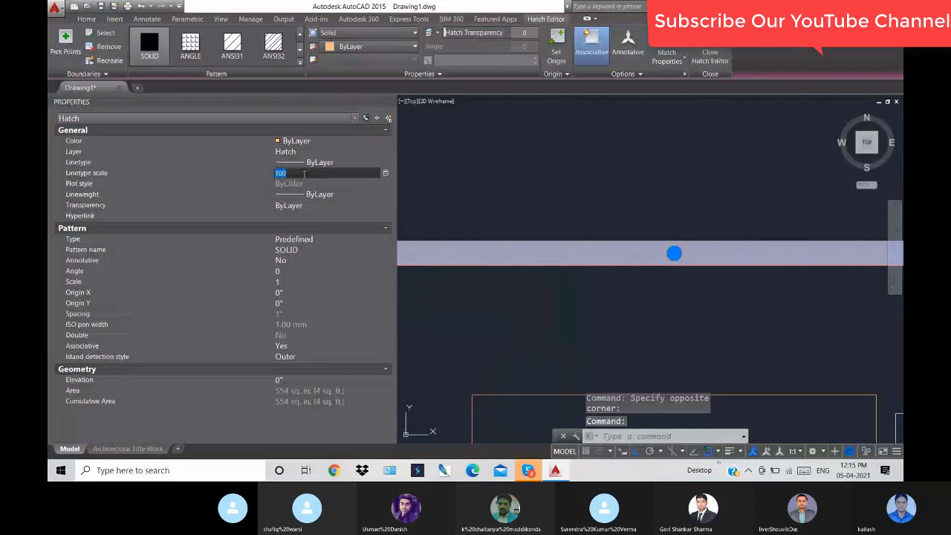
pyautogui.write('5000')
pyautogui.press('Return')
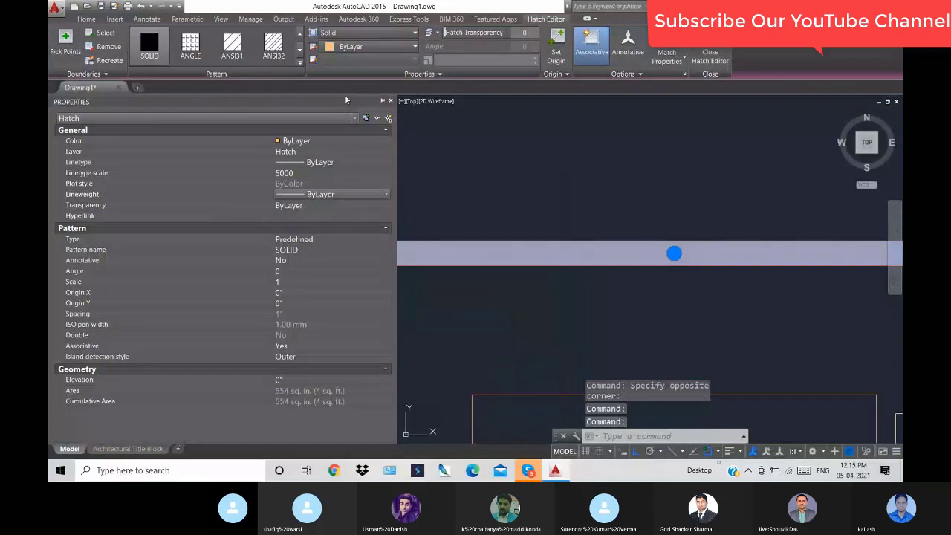
# Close the properties palette, then reselect the top wall hatch and delete it.
pyautogui.click(391, 102)
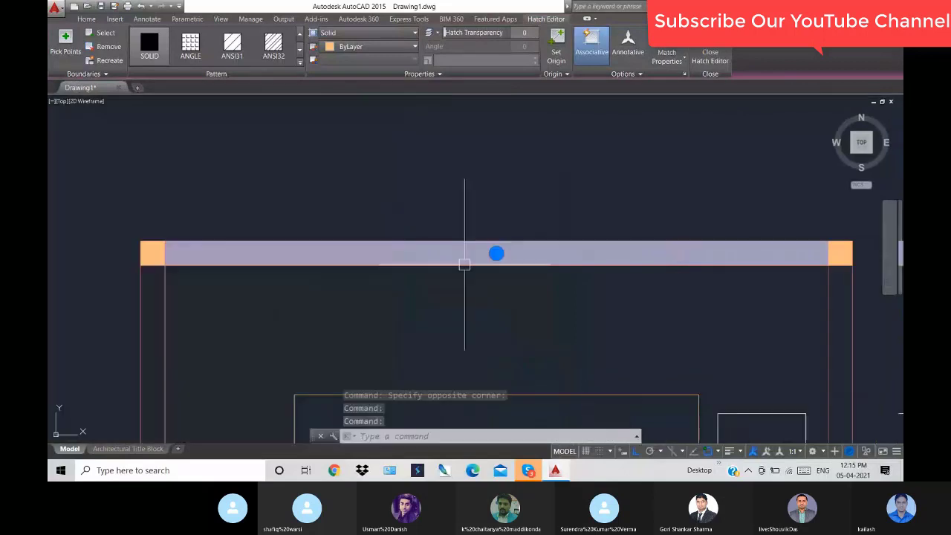
pyautogui.scroll(-4, 458, 278)
pyautogui.press('Escape')
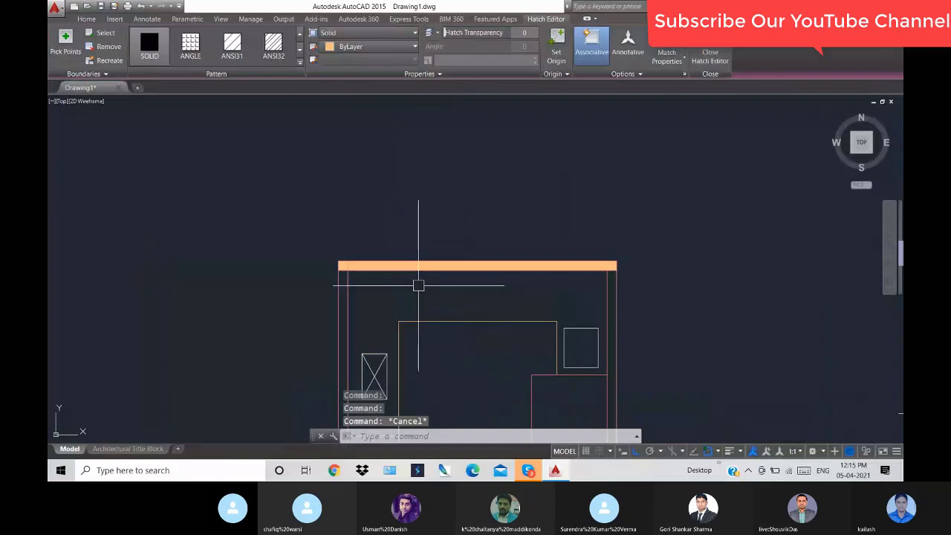
pyautogui.scroll(4, 399, 260)
pyautogui.press('Escape')
pyautogui.scroll(5, 399, 268)
pyautogui.click(399, 269)
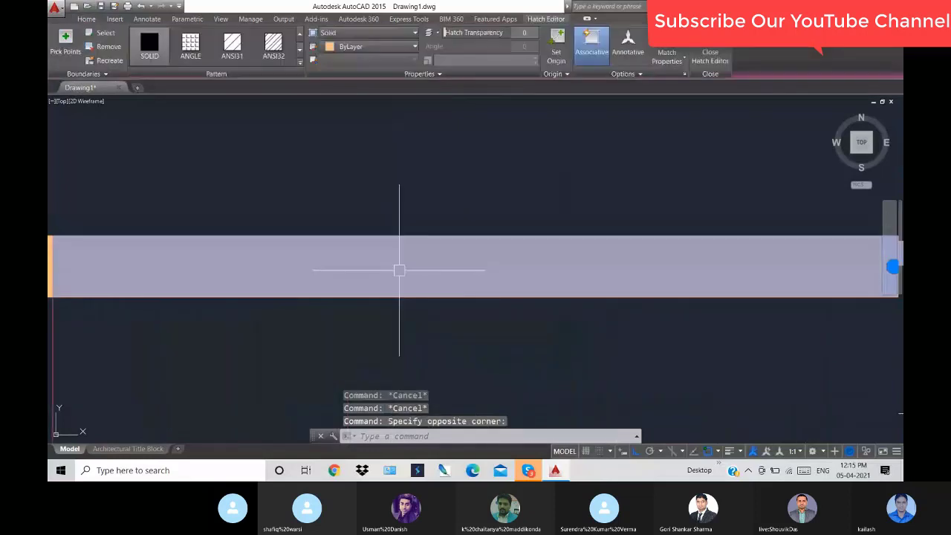
pyautogui.press('Delete')
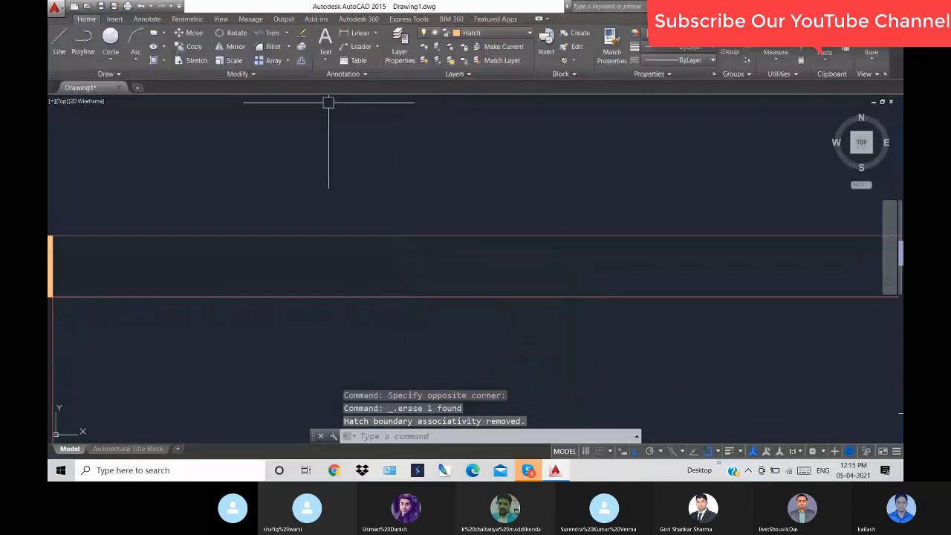
# Start HATCH and browse the full pattern gallery for a line pattern.
pyautogui.write('h')
pyautogui.press('Return')
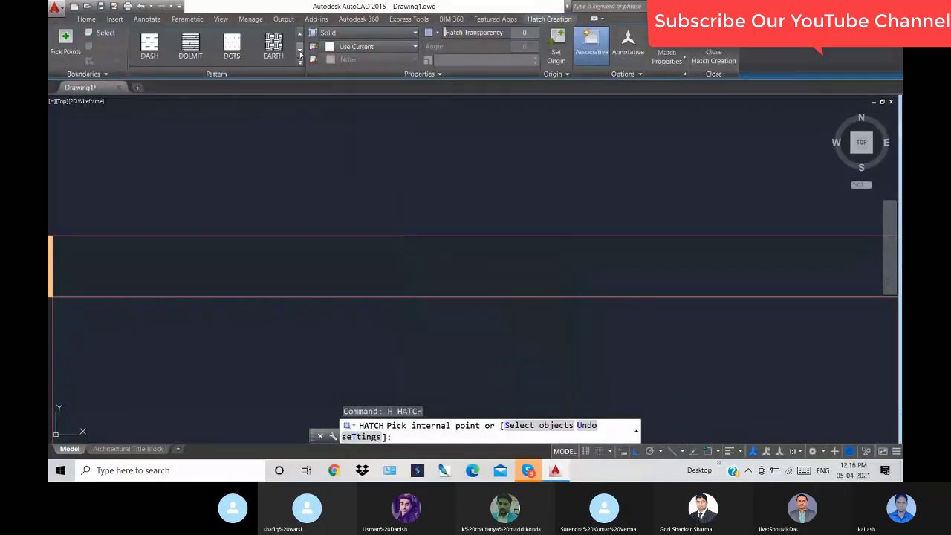
pyautogui.click(301, 34)
pyautogui.click(301, 34)
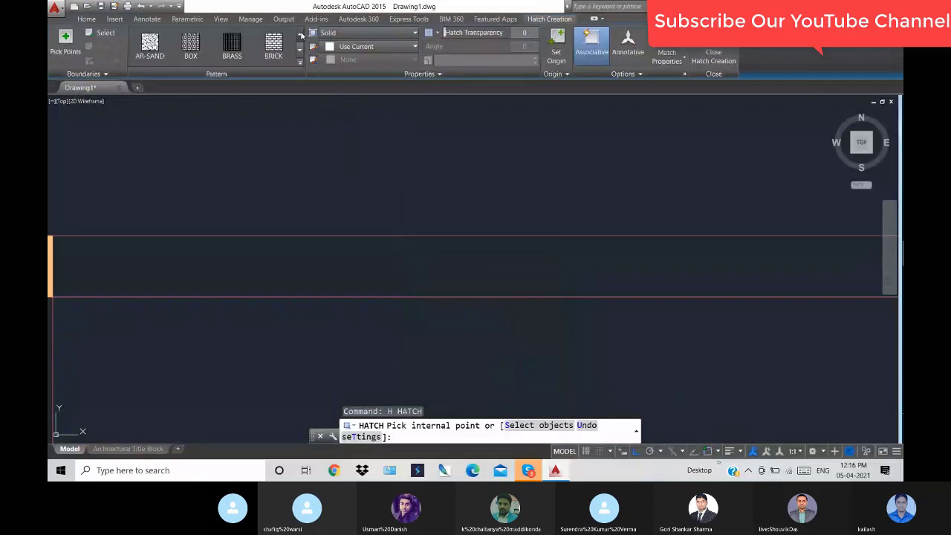
pyautogui.click(301, 34)
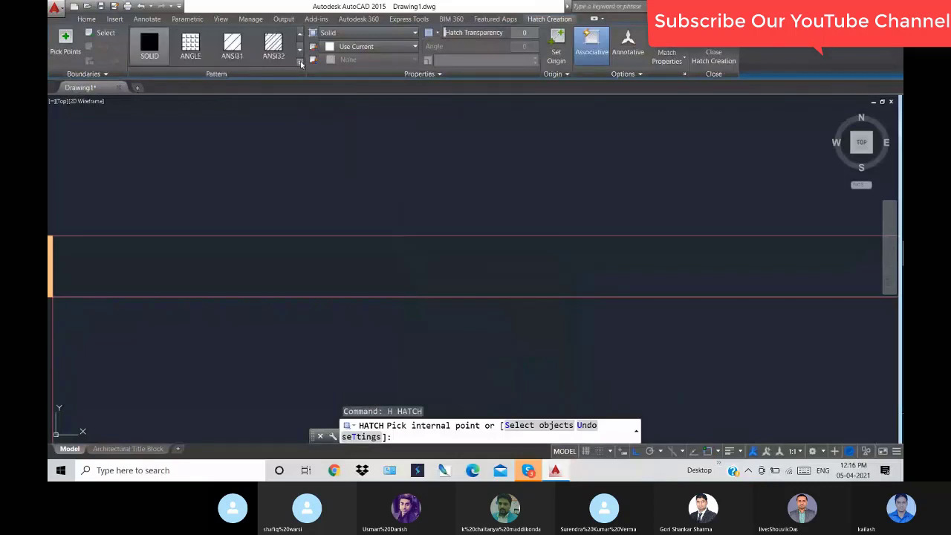
pyautogui.click(301, 65)
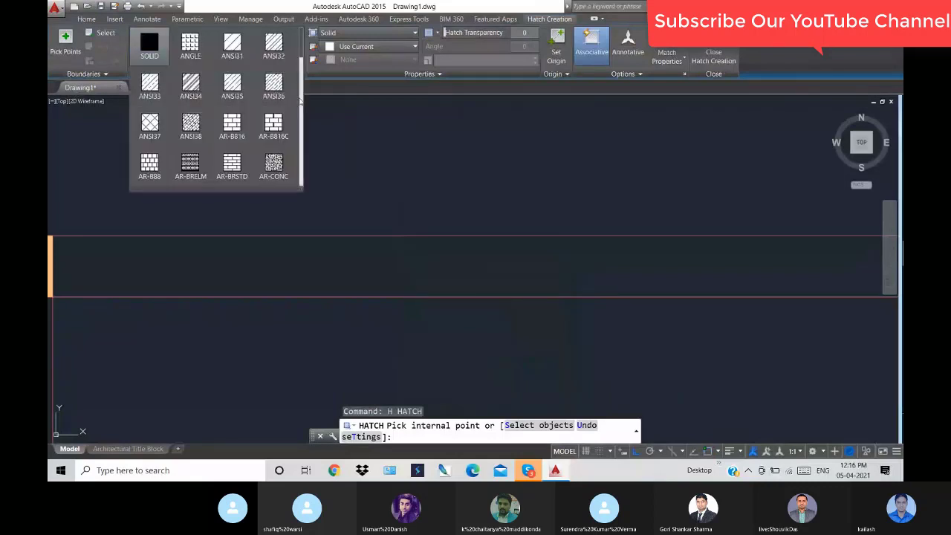
pyautogui.click(301, 104)
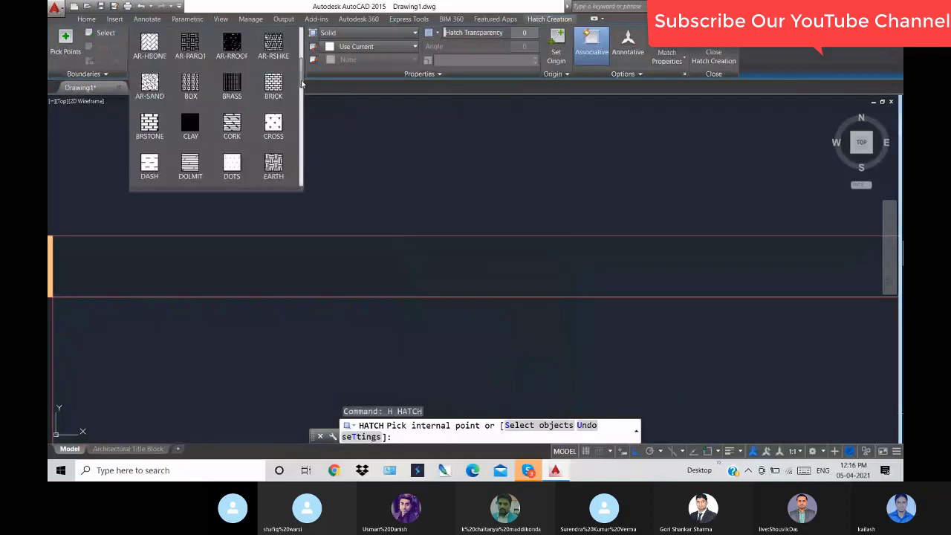
pyautogui.moveTo(301, 84); pyautogui.dragTo(300, 178)
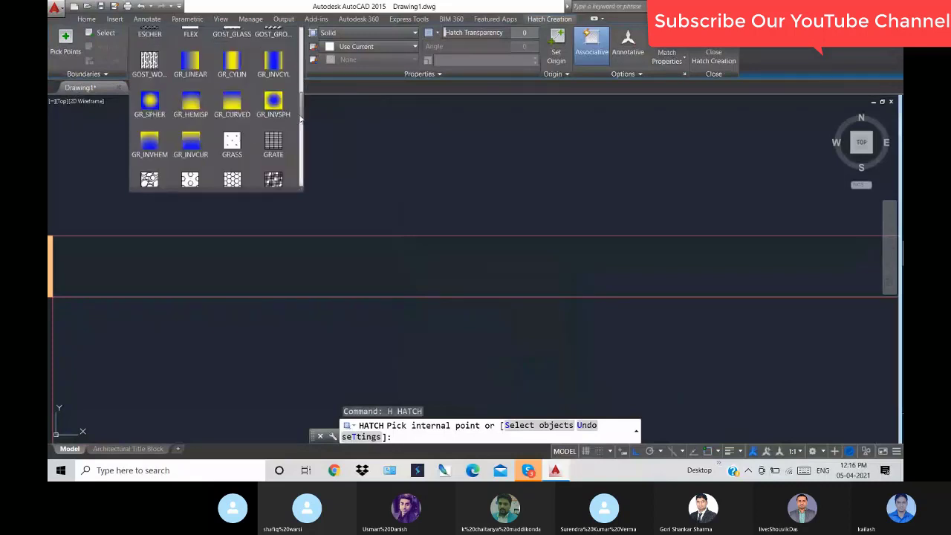
pyautogui.scroll(-1, 299, 179)
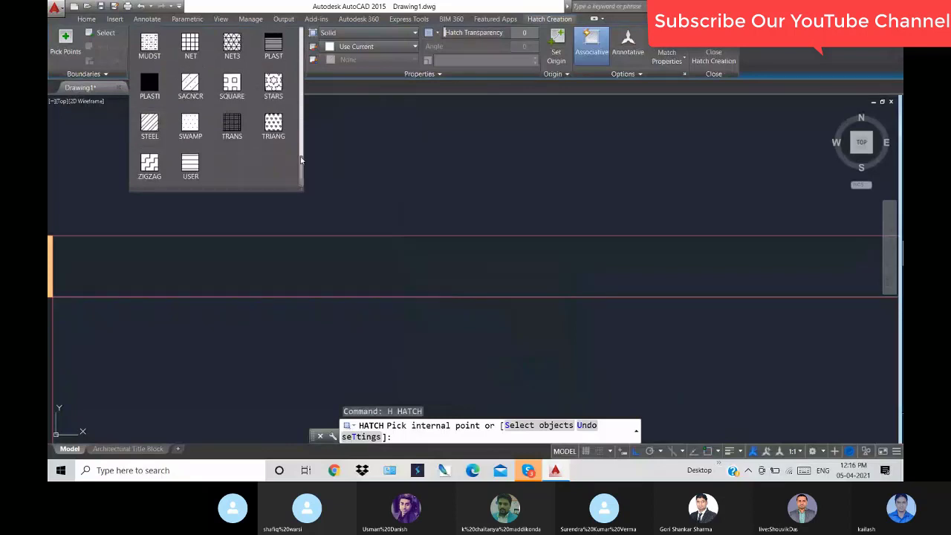
pyautogui.moveTo(301, 159); pyautogui.dragTo(301, 113)
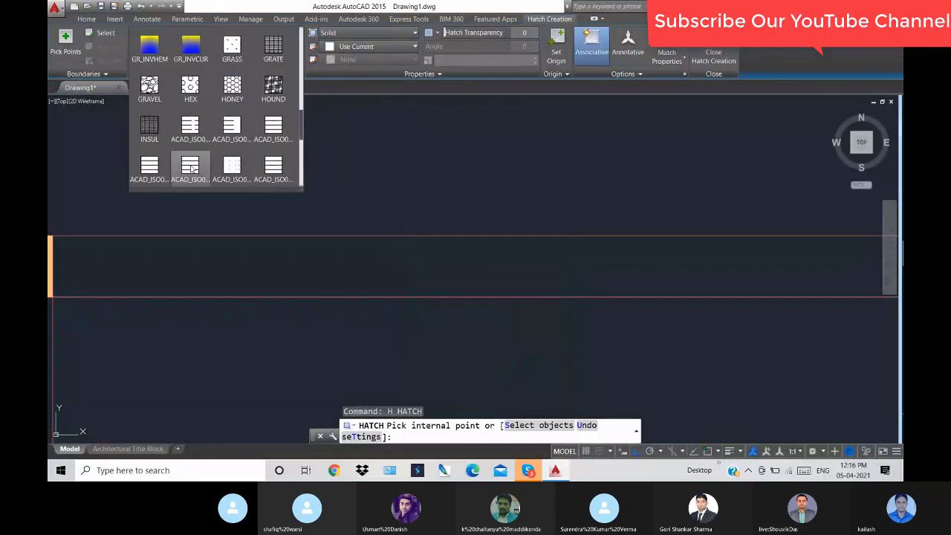
# Hatch the top wall strip with an ACAD_ISO line pattern at a 30° angle.
pyautogui.click(191, 167)
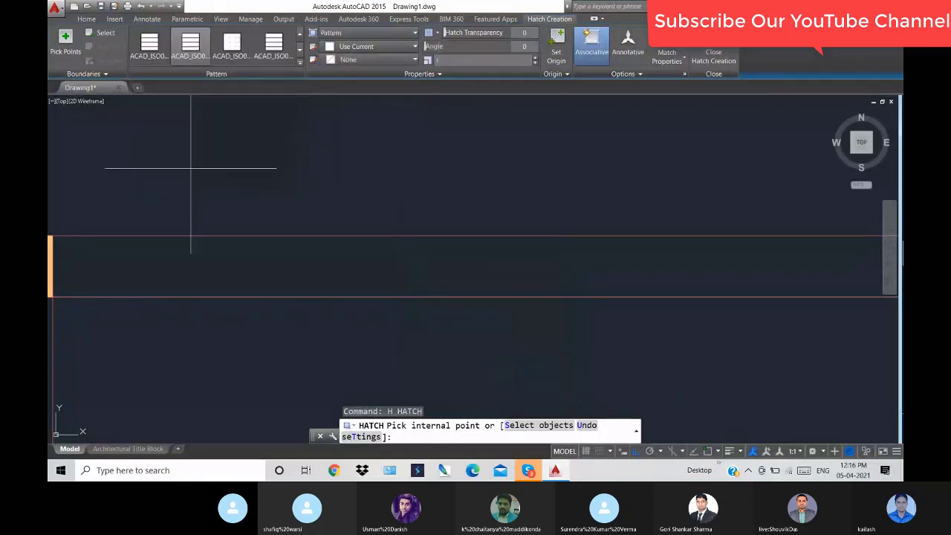
pyautogui.click(504, 48)
pyautogui.write('90')
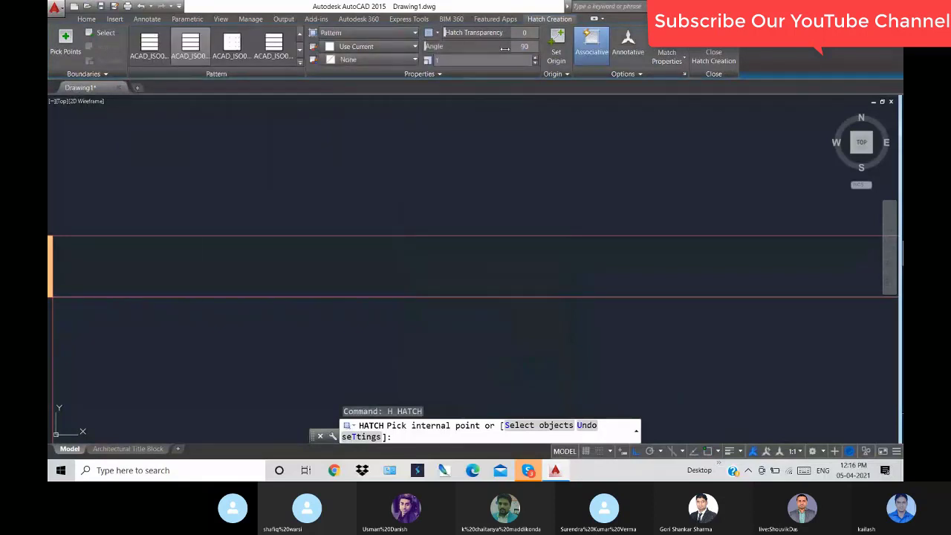
pyautogui.click(458, 255)
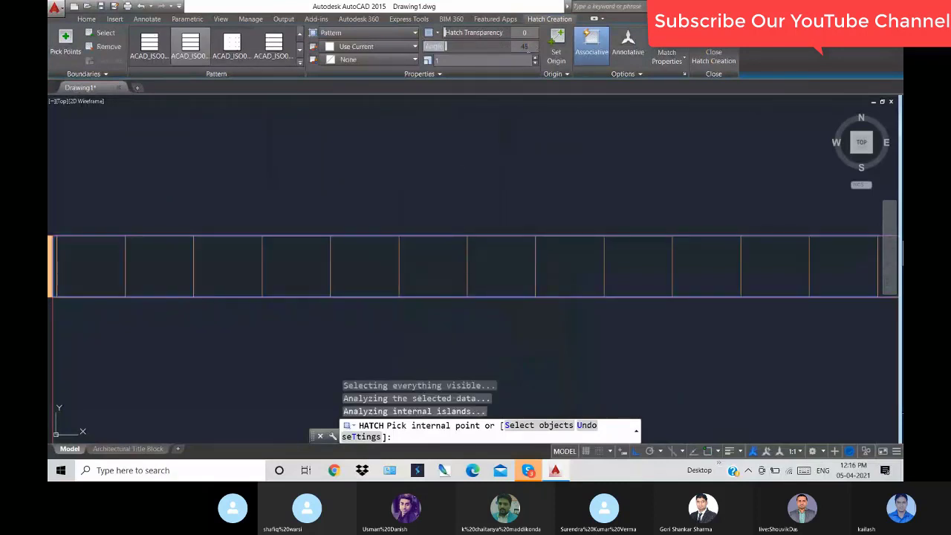
pyautogui.press('Return')
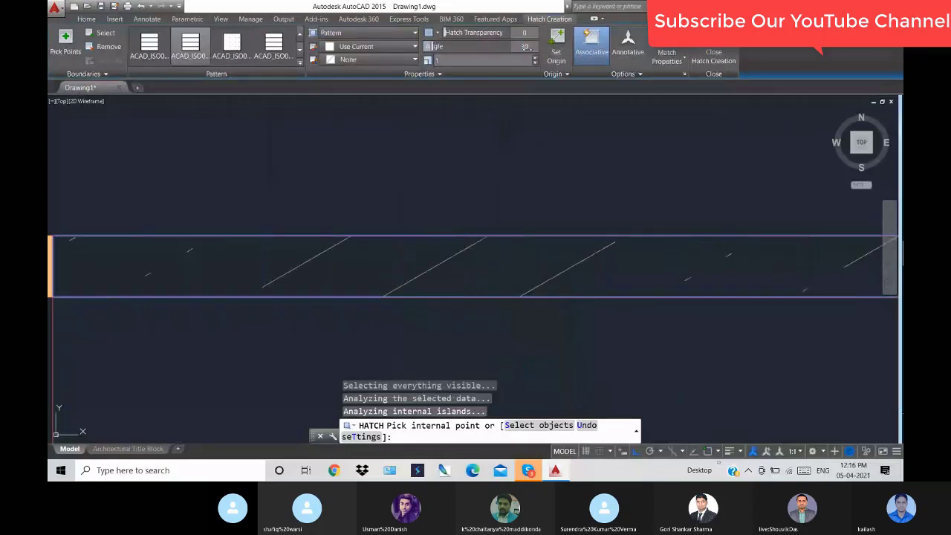
pyautogui.write('30')
pyautogui.press('Return')
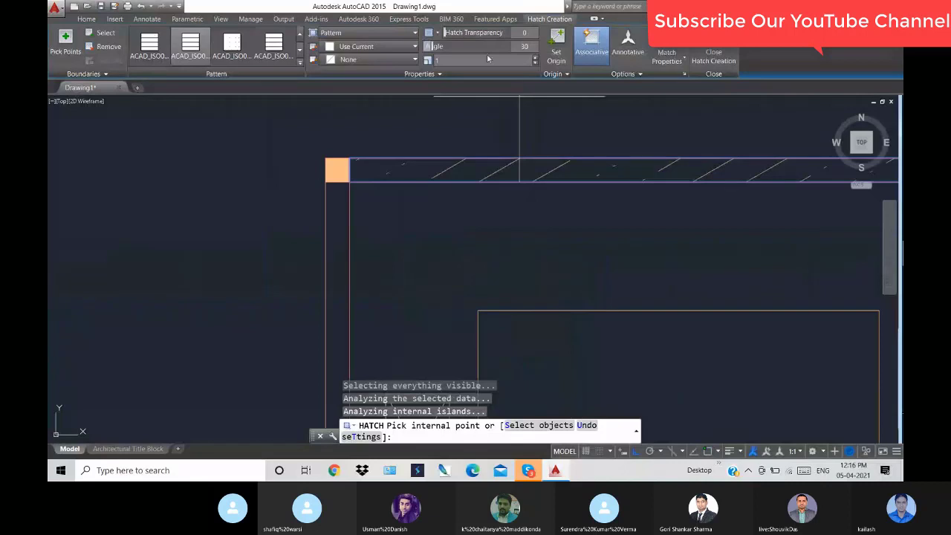
# Keep the hatch type as Pattern and try GOST_GROUND on the wall.
pyautogui.click(483, 60)
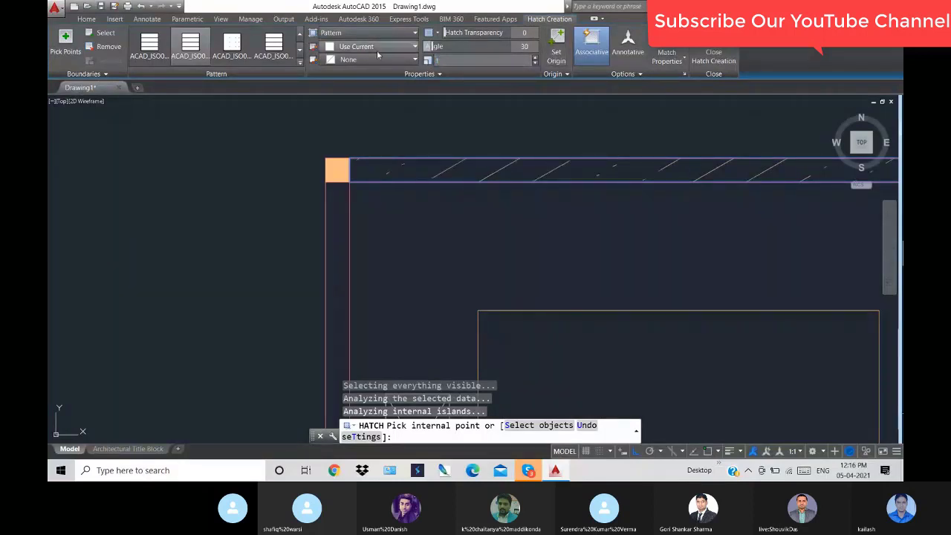
pyautogui.click(347, 34)
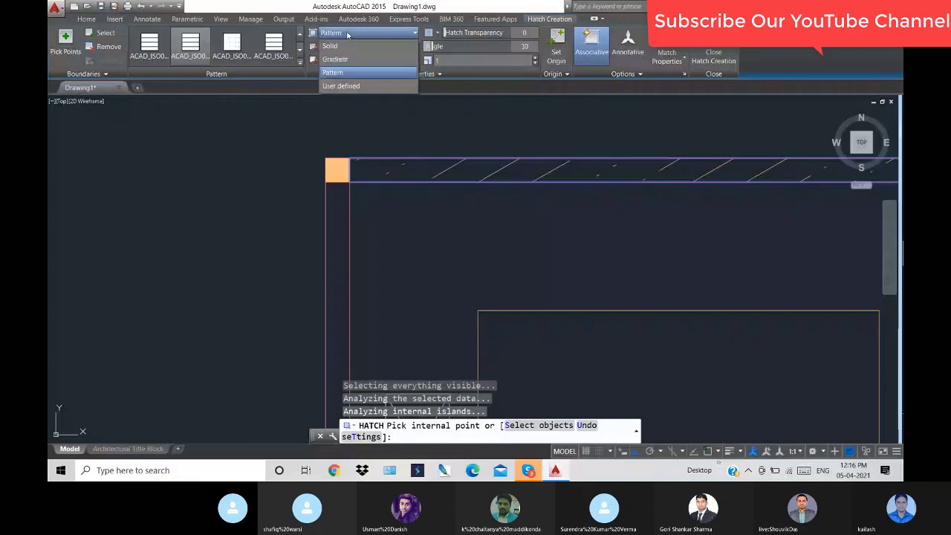
pyautogui.click(332, 72)
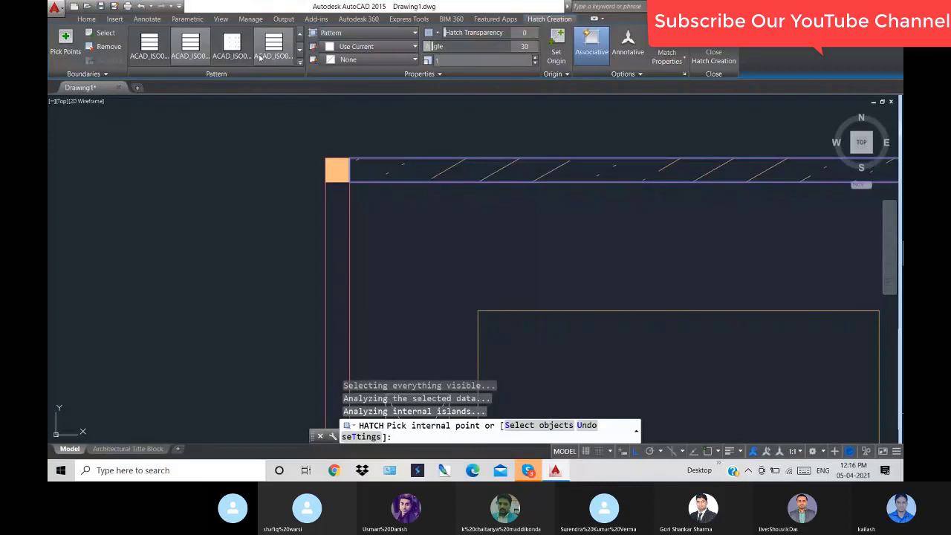
pyautogui.click(260, 57)
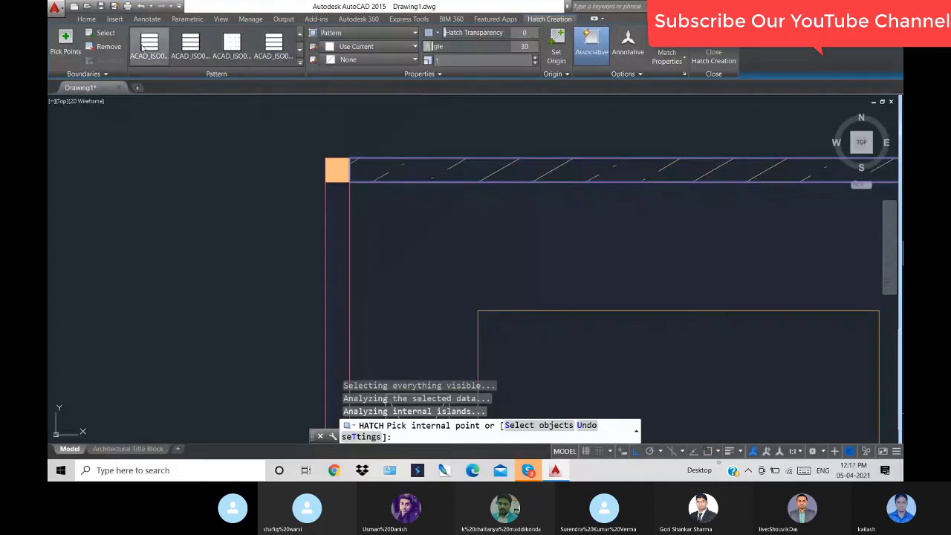
pyautogui.click(300, 34)
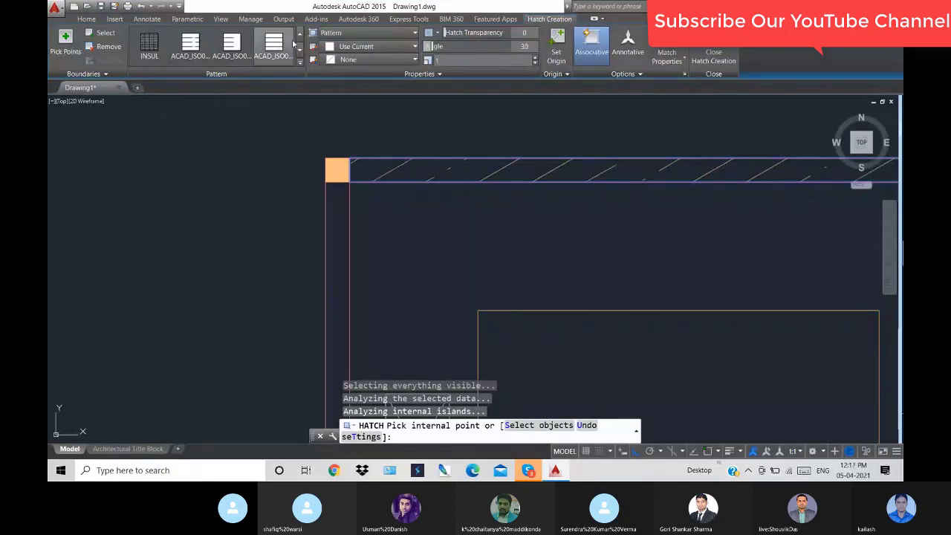
pyautogui.click(300, 34)
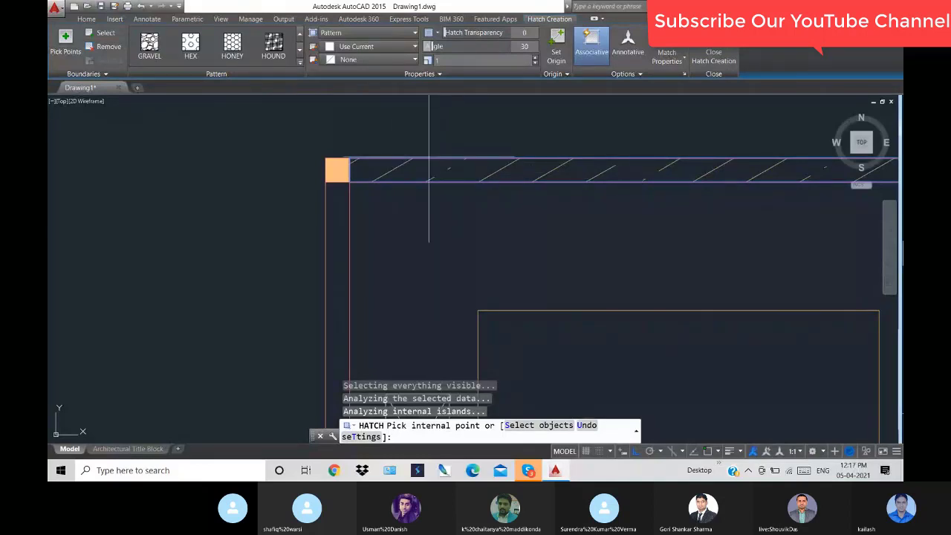
pyautogui.click(300, 36)
pyautogui.click(300, 36)
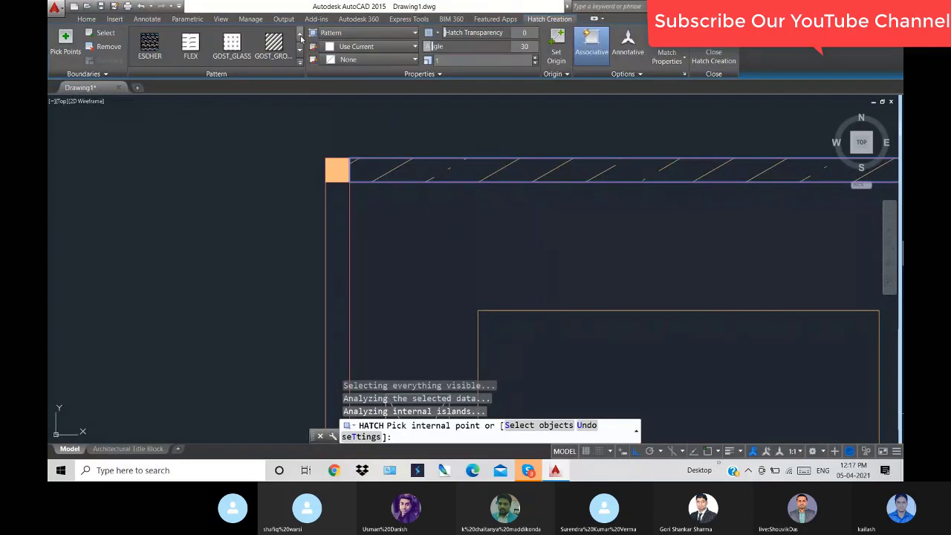
pyautogui.click(301, 36)
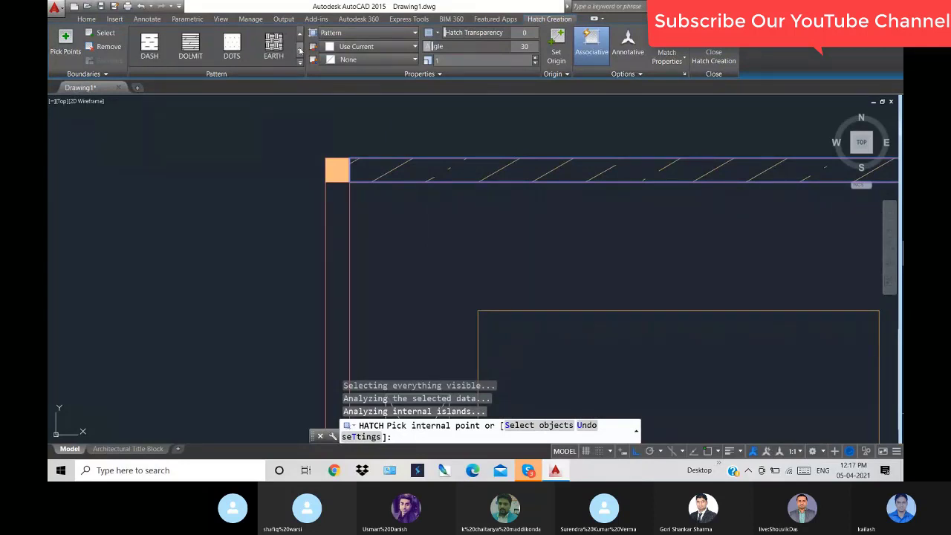
pyautogui.click(300, 50)
pyautogui.click(270, 46)
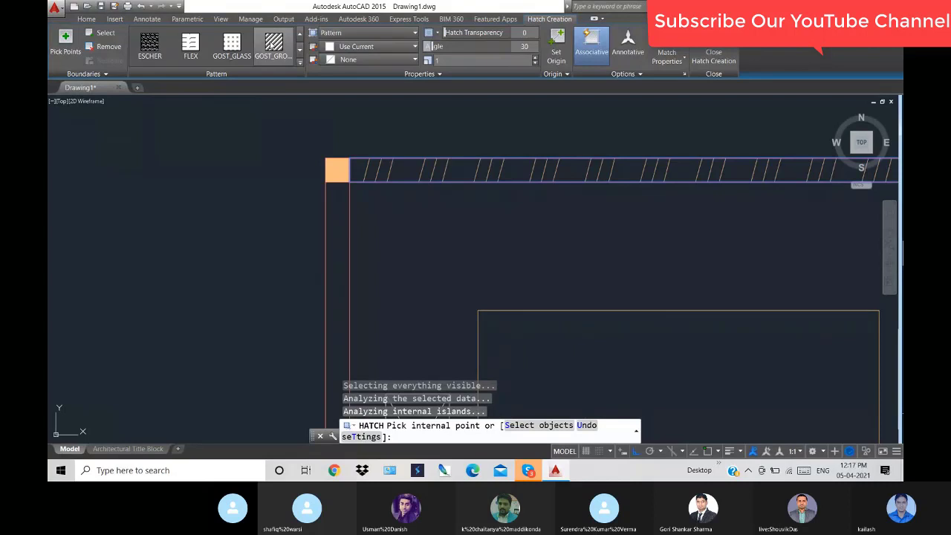
# Set the hatch angle to 100 and switch the wall pattern to ANSI31.
pyautogui.moveTo(433, 47); pyautogui.dragTo(527, 46)
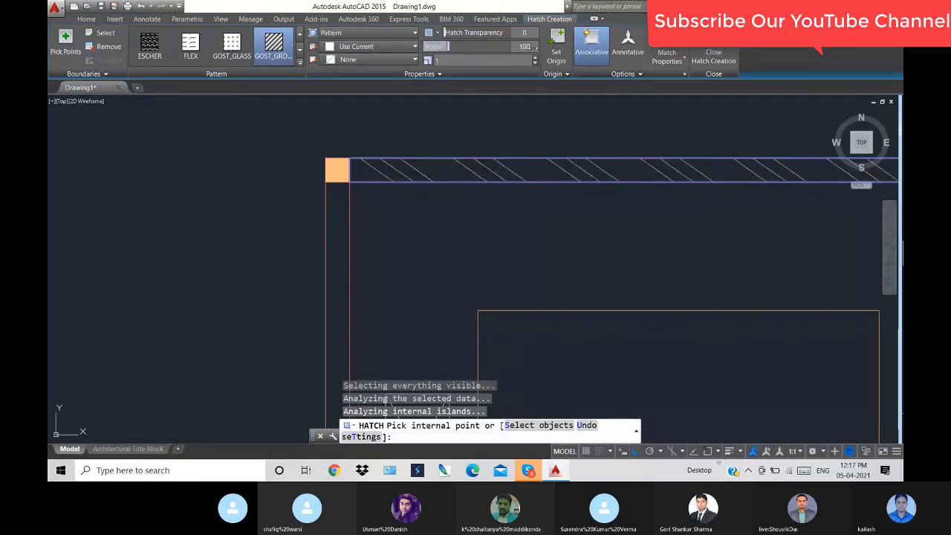
pyautogui.moveTo(824, 174); pyautogui.dragTo(587, 159, button='middle')
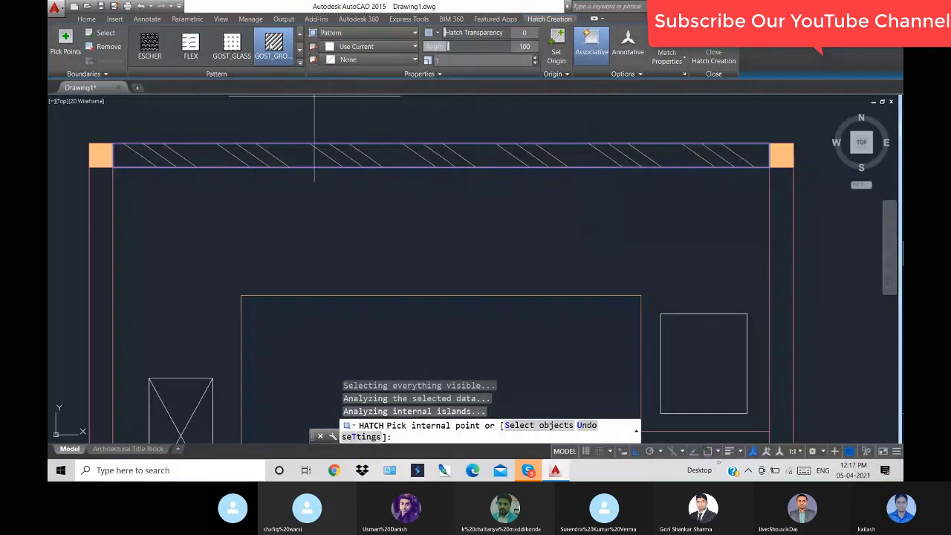
pyautogui.click(301, 35)
pyautogui.click(301, 35)
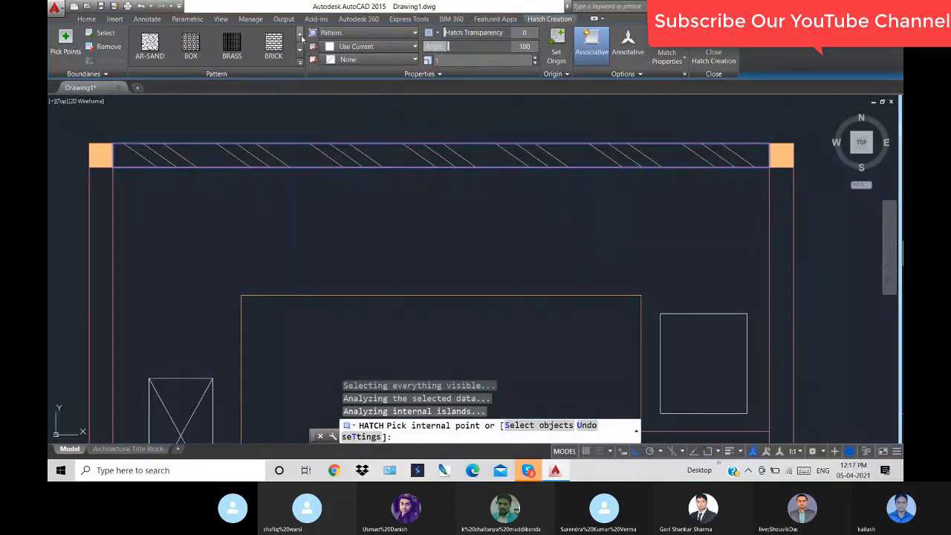
pyautogui.click(301, 35)
pyautogui.click(301, 36)
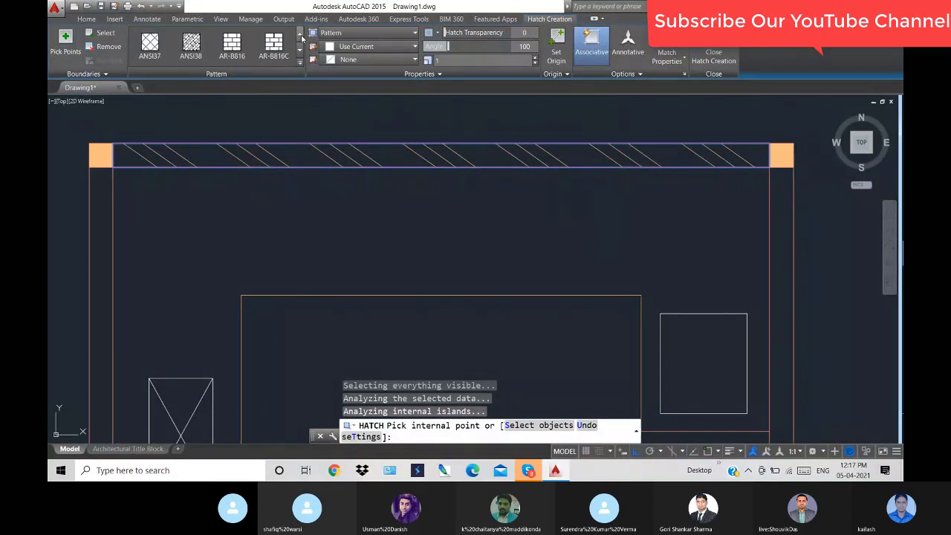
pyautogui.click(301, 35)
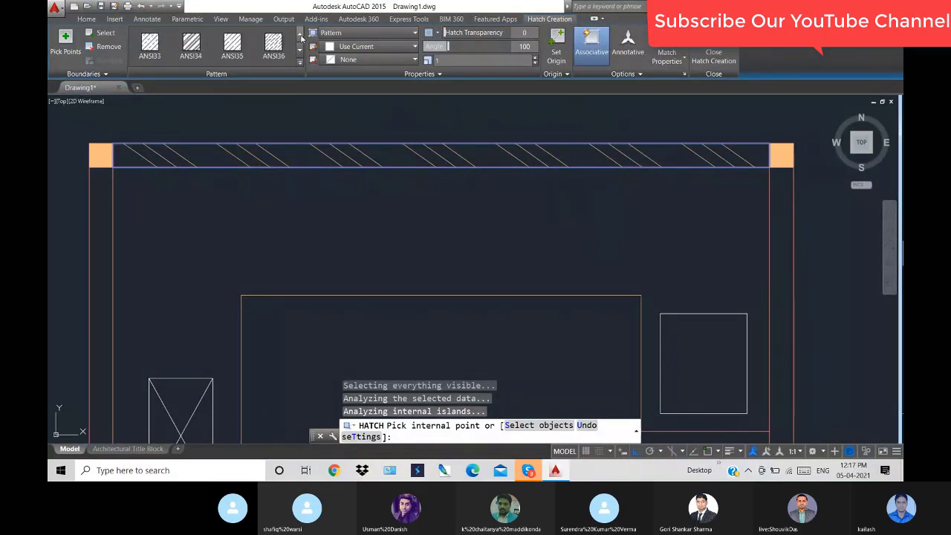
pyautogui.click(301, 36)
pyautogui.click(231, 45)
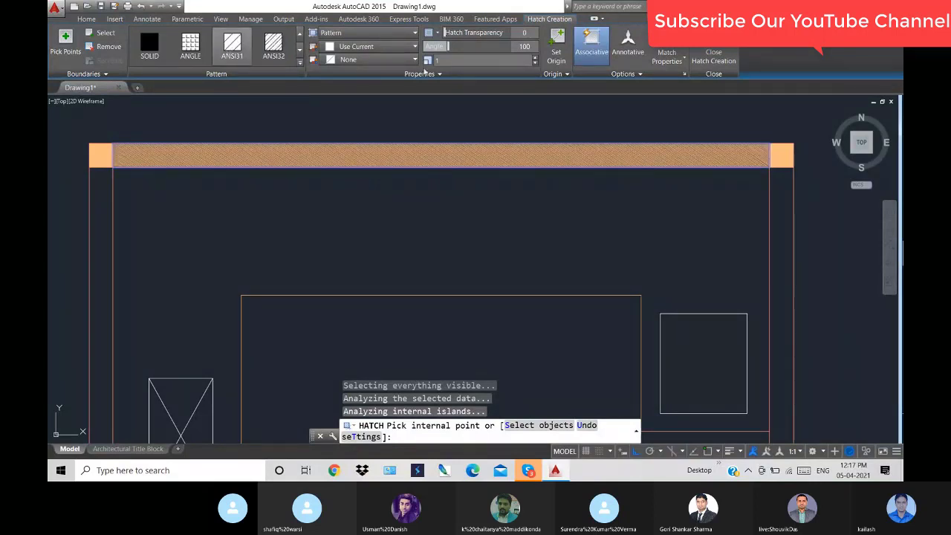
# Adjust the hatch scale, trying 10 and 30 before settling on 25.
pyautogui.click(454, 60)
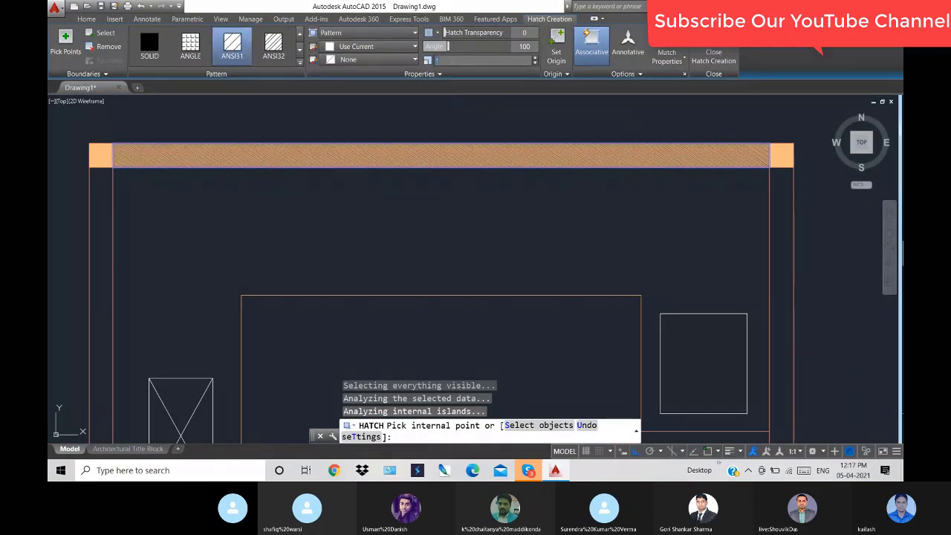
pyautogui.write('0')
pyautogui.press('Return')
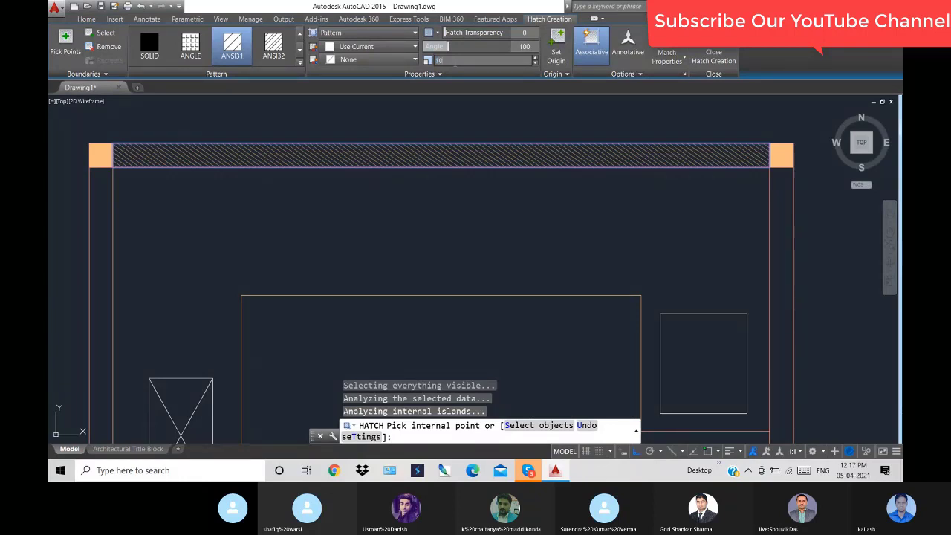
pyautogui.press('Return')
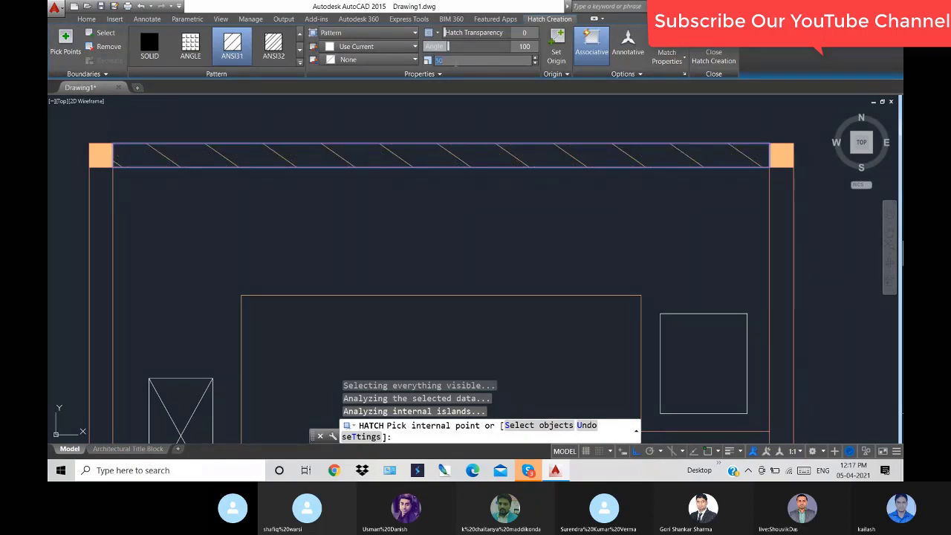
pyautogui.write('30')
pyautogui.press('Return')
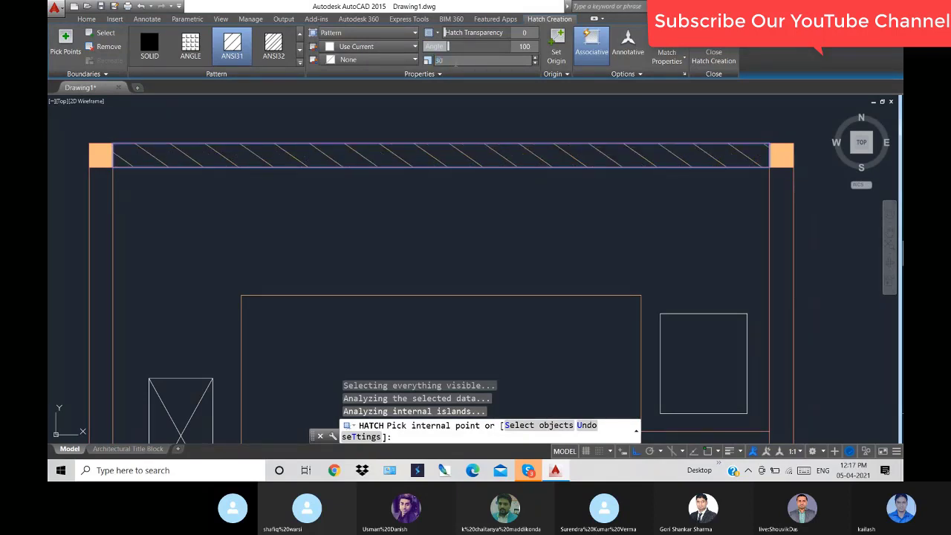
pyautogui.write('250')
pyautogui.press('BackSpace')
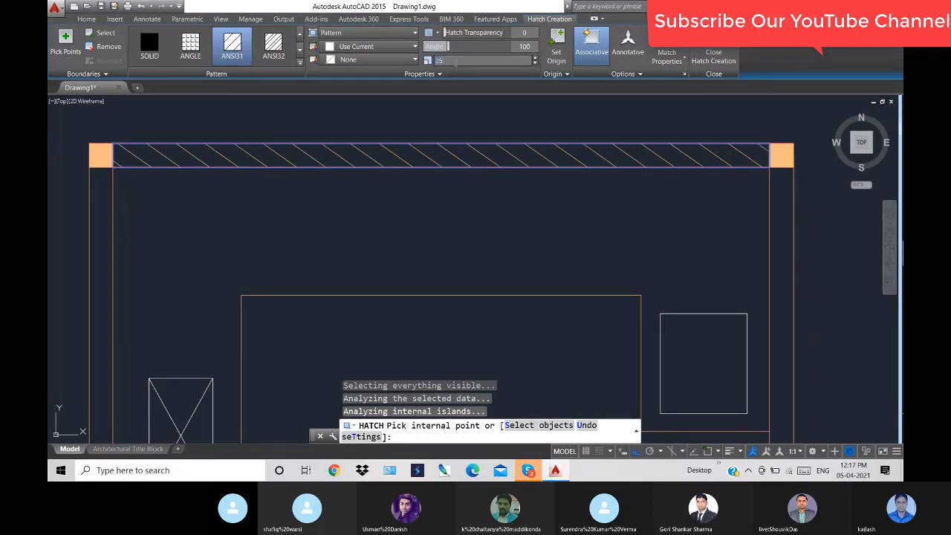
pyautogui.scroll(-4, 446, 211)
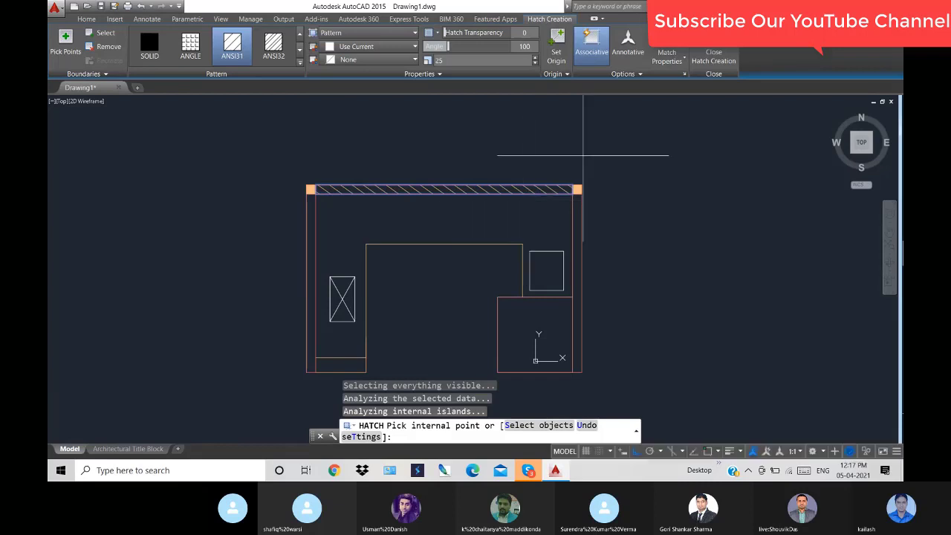
# Apply the ANSI31 hatch to the right and left wall strips and the small upper-right square.
pyautogui.click(577, 206)
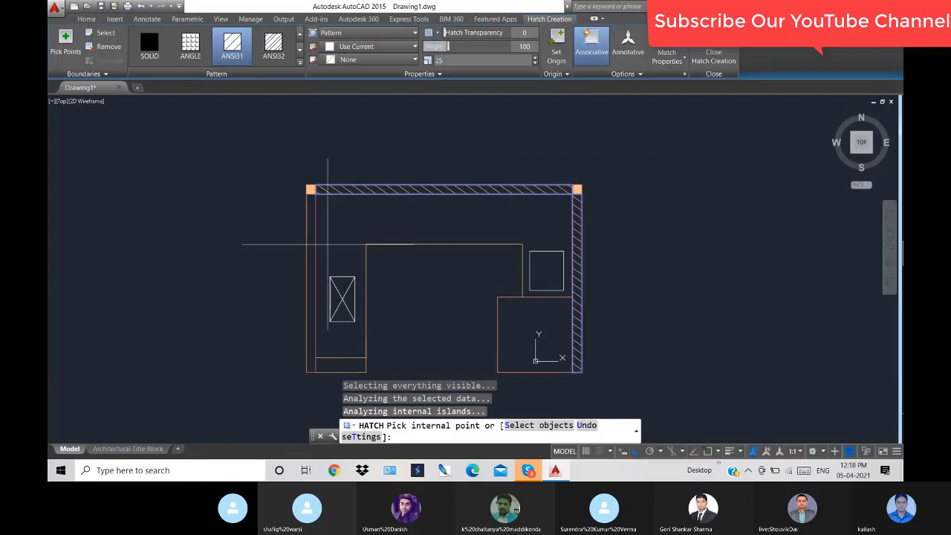
pyautogui.click(312, 238)
pyautogui.click(533, 257)
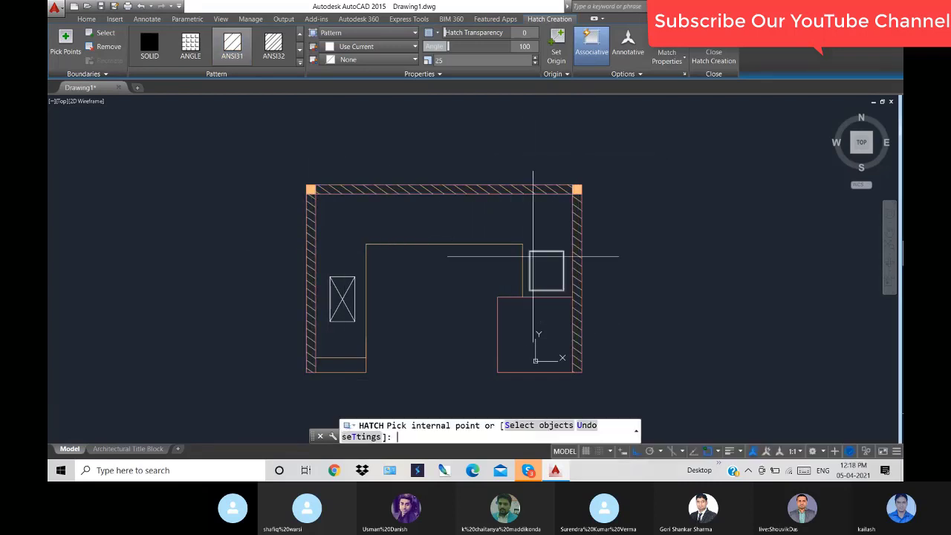
pyautogui.scroll(2, 432, 98)
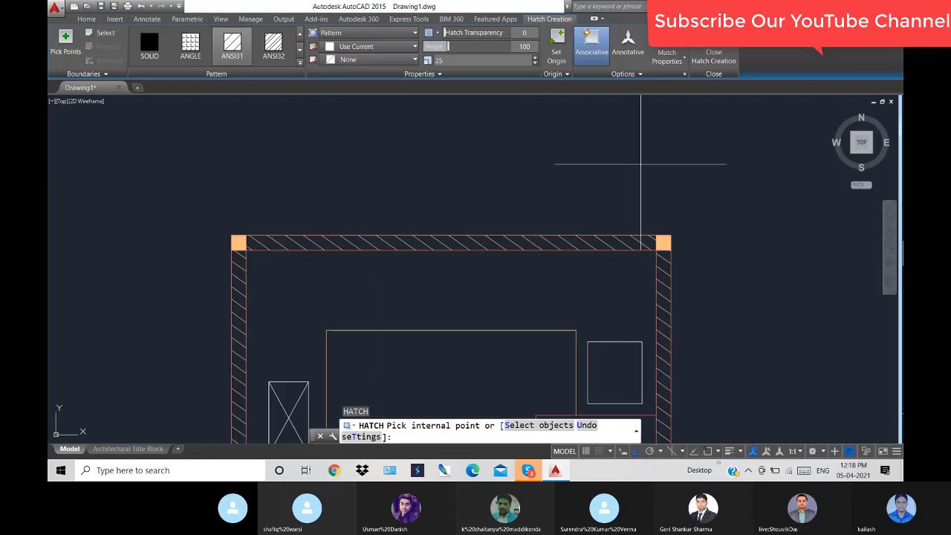
pyautogui.press('Return')
pyautogui.scroll(-3, 580, 297)
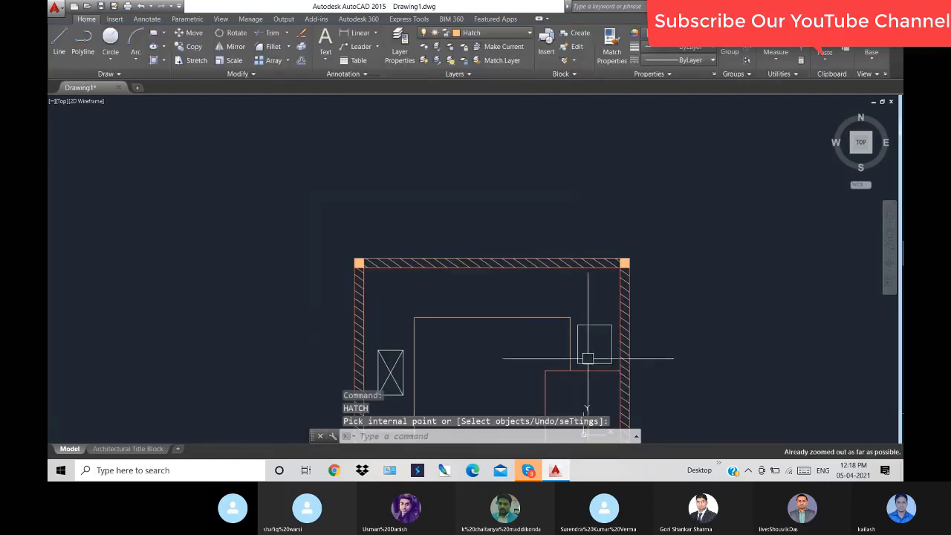
# Zoom All (Z, A) to fit the whole kitchen plan on screen.
pyautogui.write('z')
pyautogui.press('Return')
pyautogui.write('a')
pyautogui.press('Return')
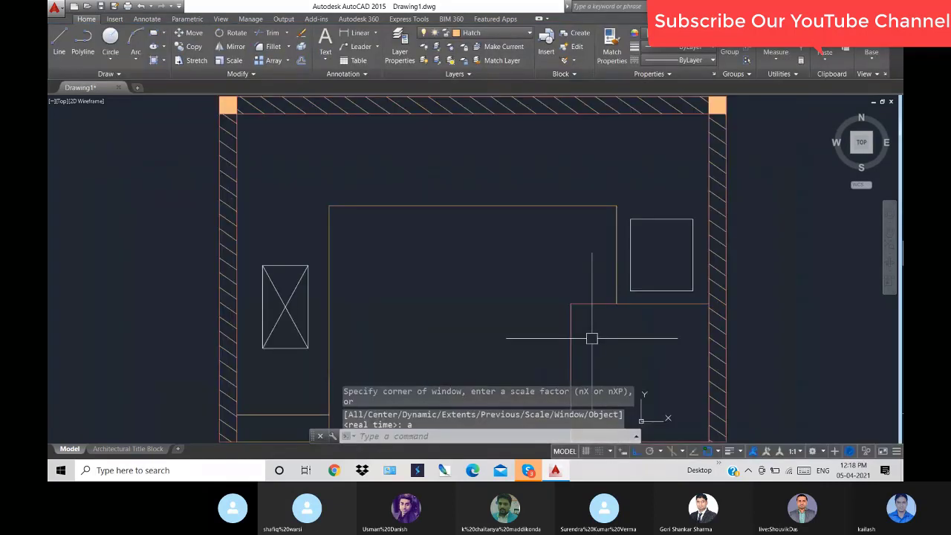
pyautogui.scroll(-2, 547, 327)
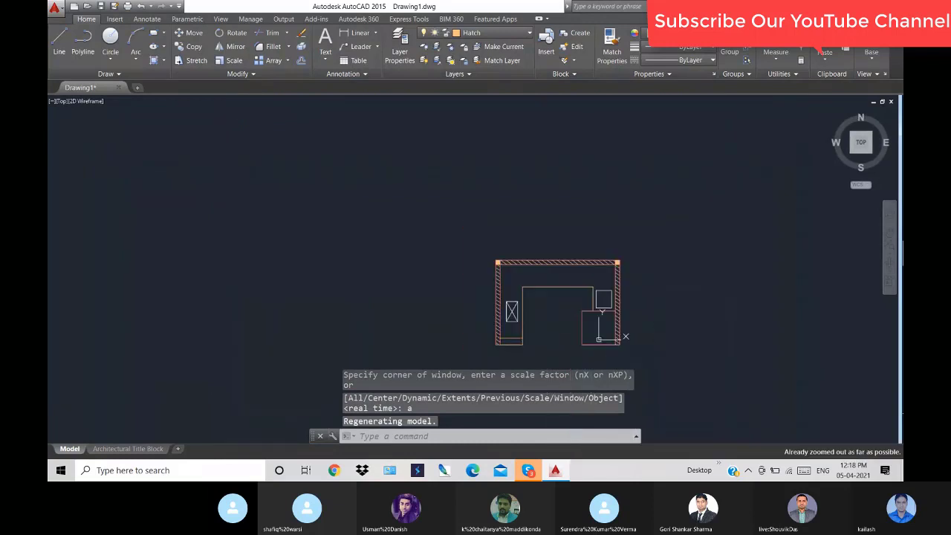
# Draw two crossing diagonal lines between the counter's left arm and the corner square across the bottom opening.
pyautogui.click(59, 38)
pyautogui.scroll(2, 590, 356)
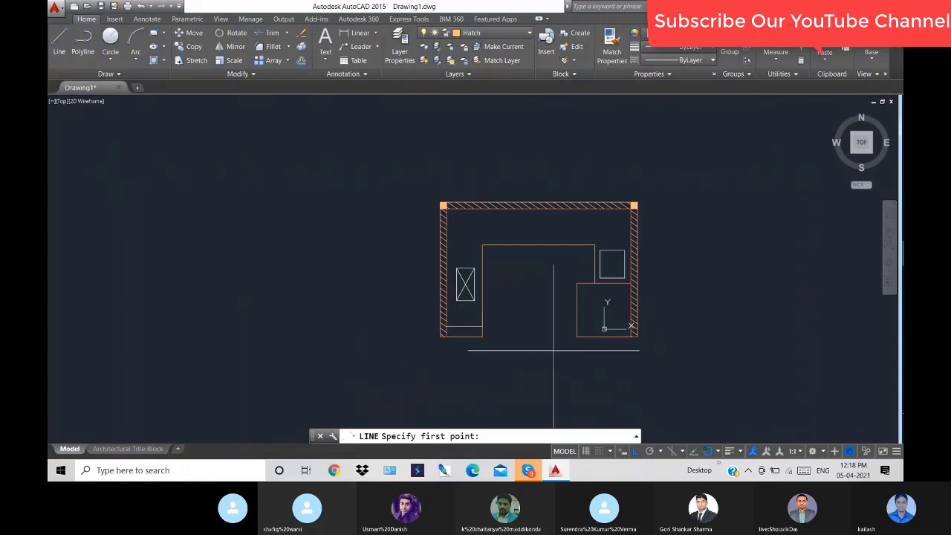
pyautogui.click(482, 337)
pyautogui.scroll(2, 577, 329)
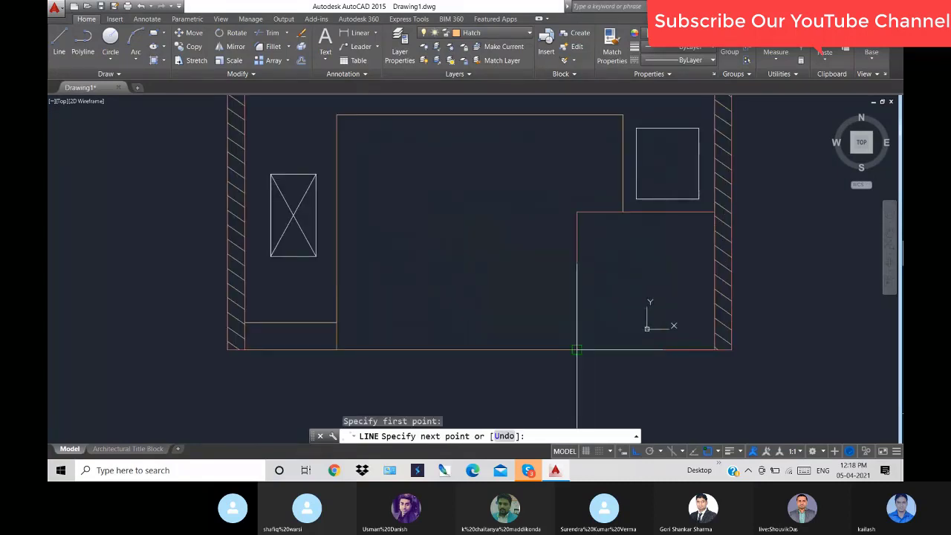
pyautogui.click(577, 330)
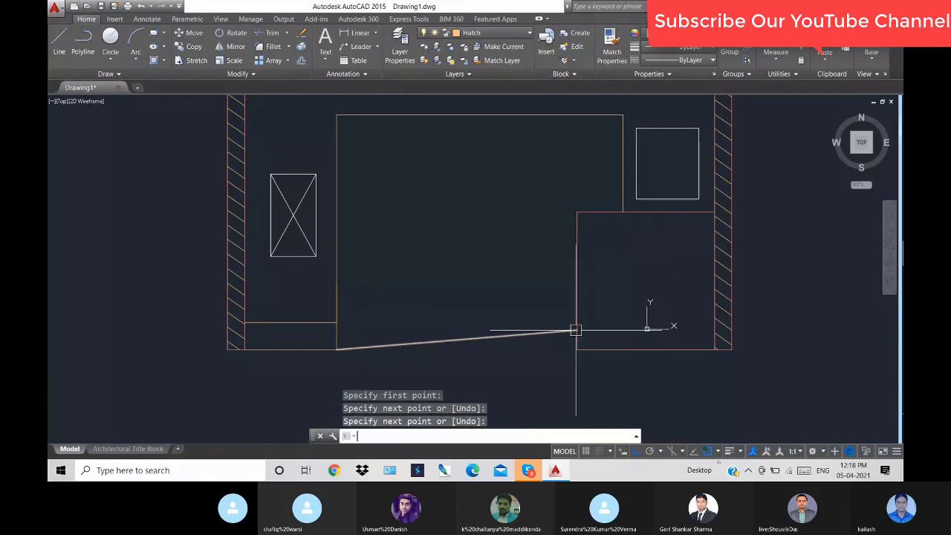
pyautogui.press('Return')
pyautogui.press('Return')
pyautogui.click(577, 348)
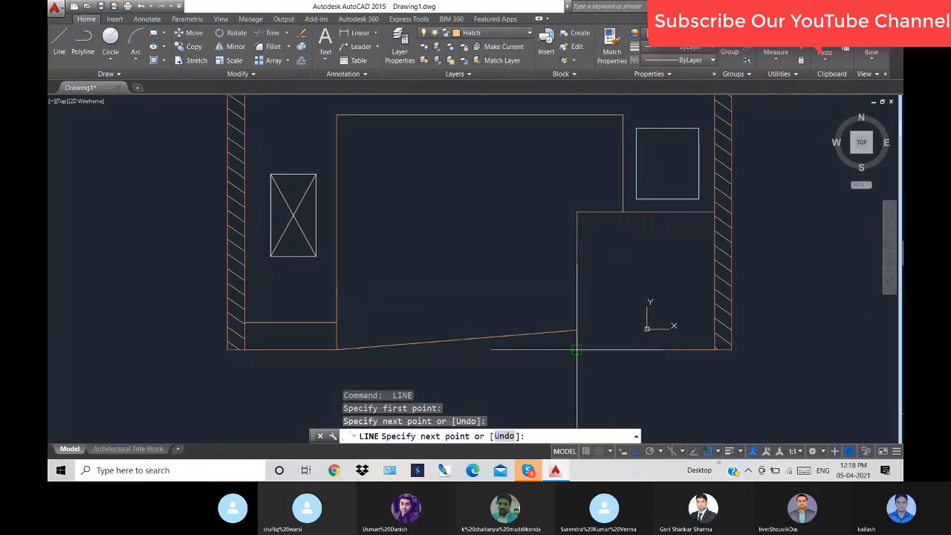
pyautogui.click(339, 323)
pyautogui.press('Return')
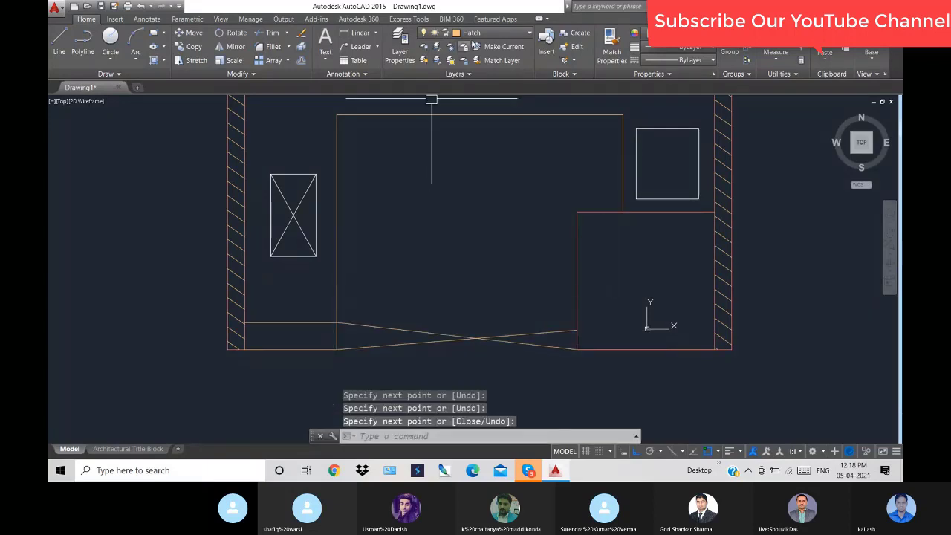
pyautogui.write('la')
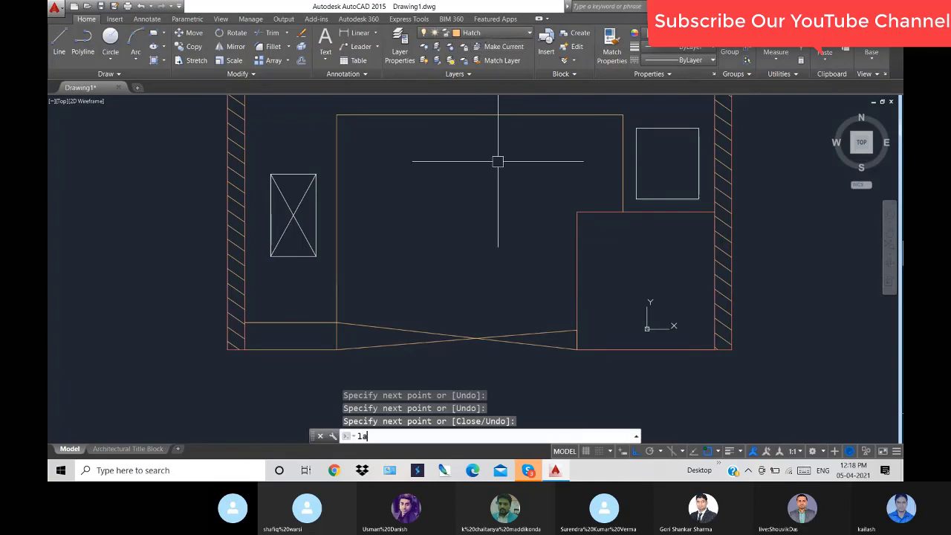
pyautogui.write('yer')
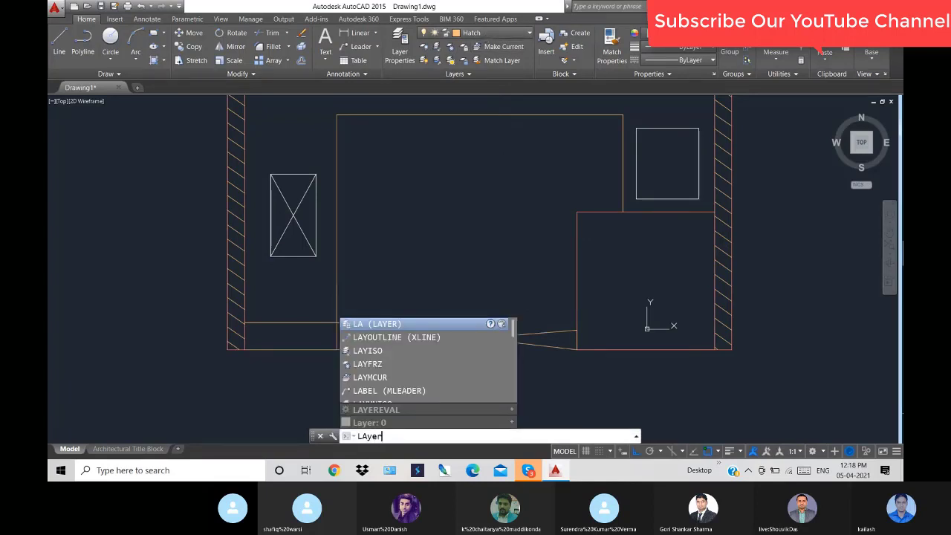
# Create a new layer named 'opening' with white colour 255.
pyautogui.press('Return')
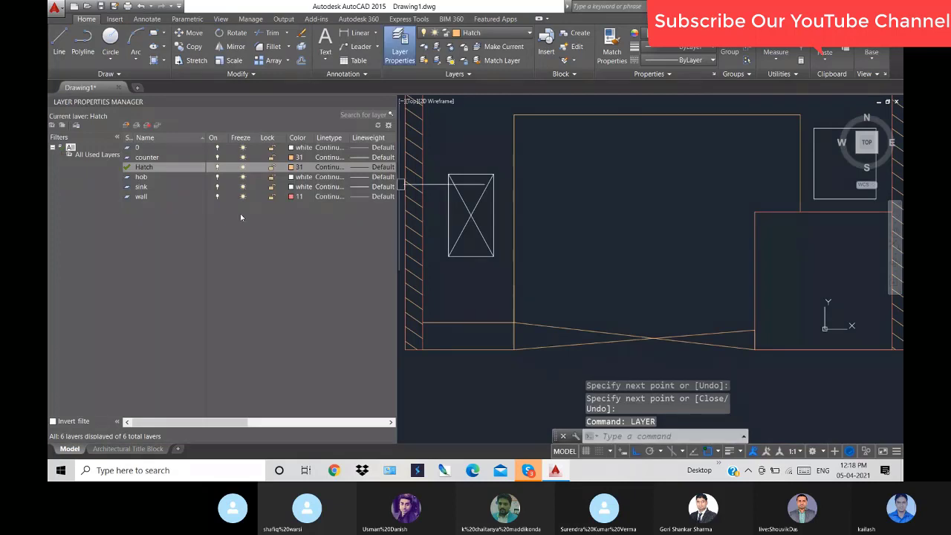
pyautogui.click(126, 125)
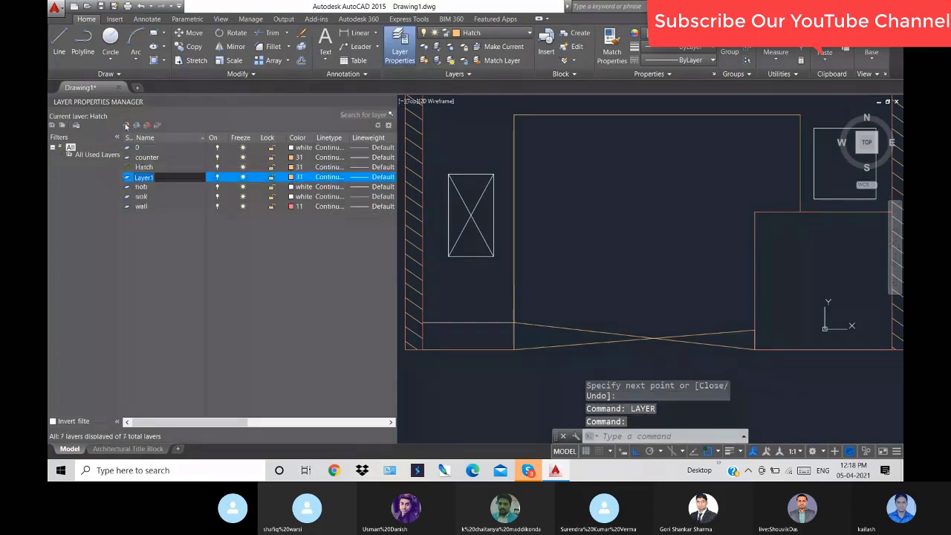
pyautogui.write('op')
pyautogui.write('en')
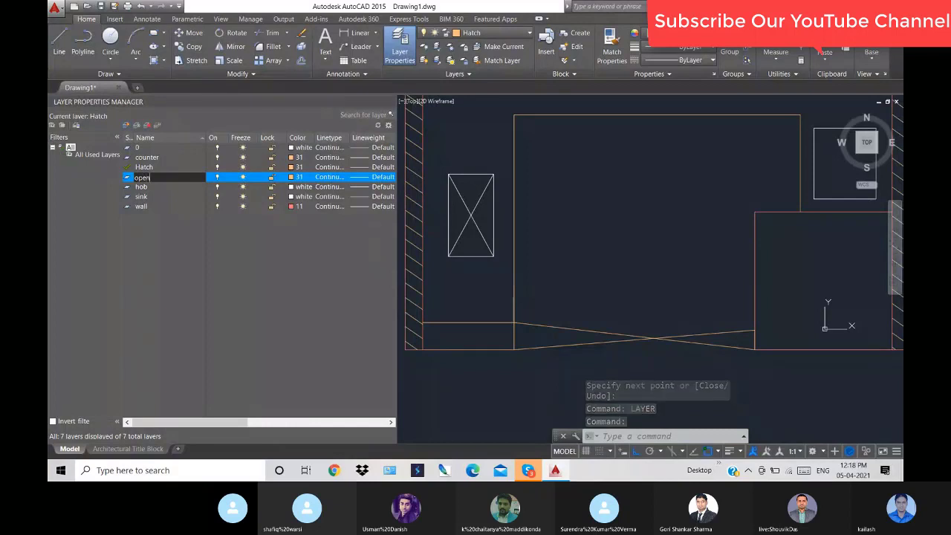
pyautogui.write('ing')
pyautogui.press('Return')
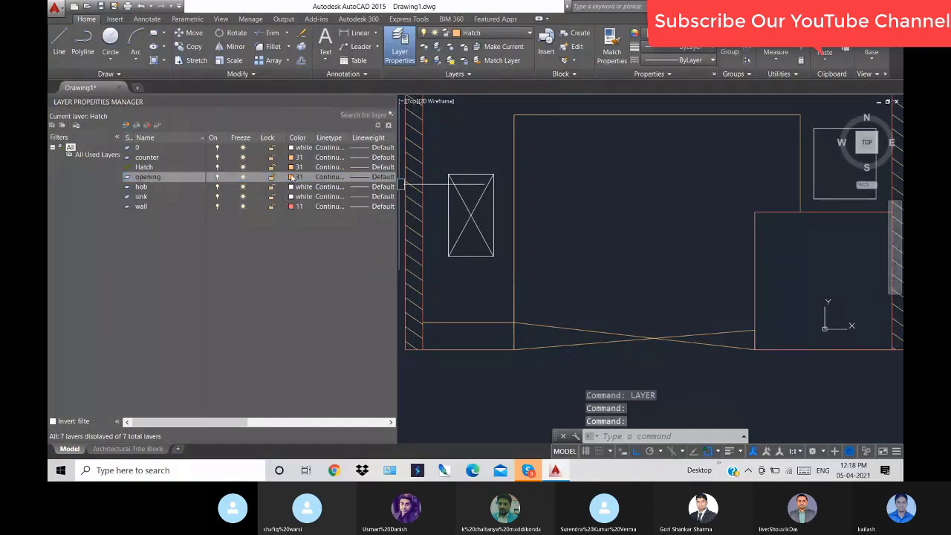
pyautogui.click(292, 177)
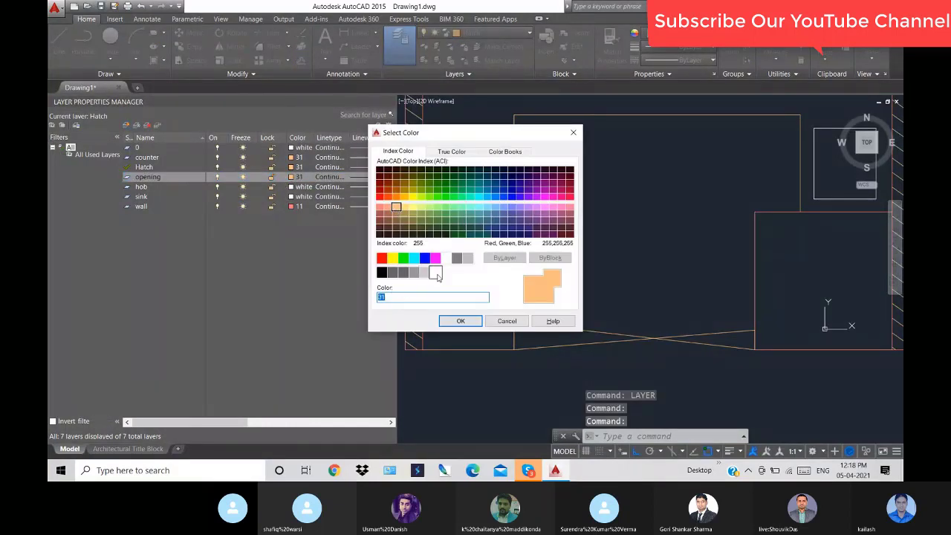
pyautogui.click(437, 275)
pyautogui.click(460, 321)
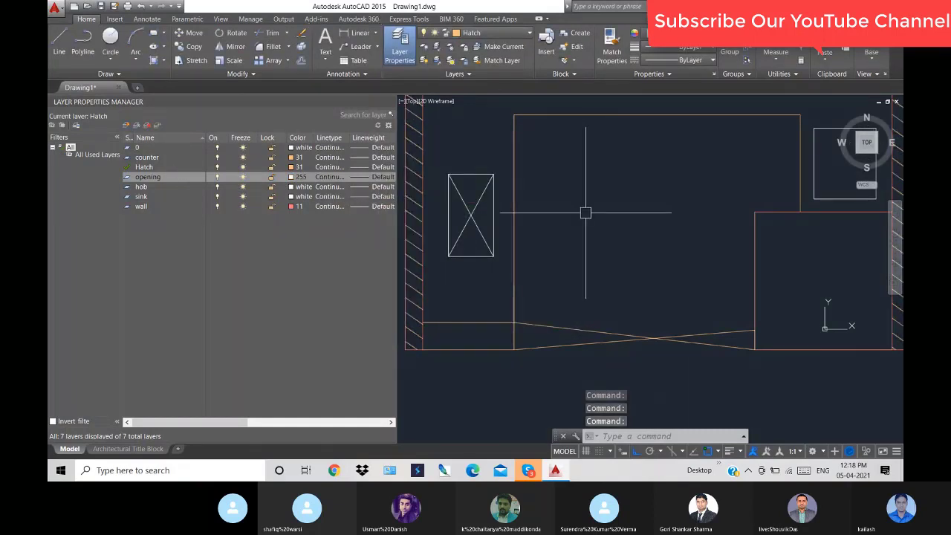
# Move the two crossing opening lines onto the opening layer.
pyautogui.click(714, 364)
pyautogui.click(631, 310)
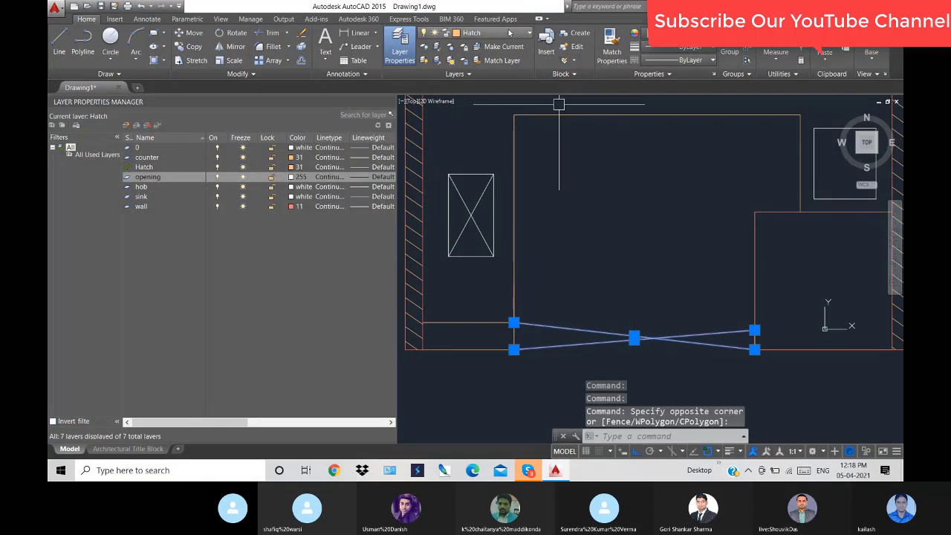
pyautogui.click(491, 32)
pyautogui.click(474, 104)
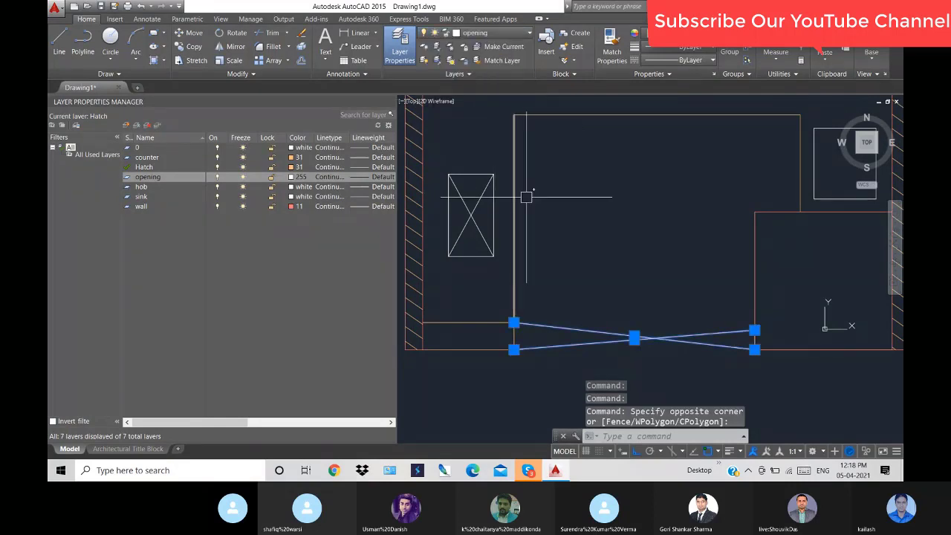
pyautogui.press('Escape')
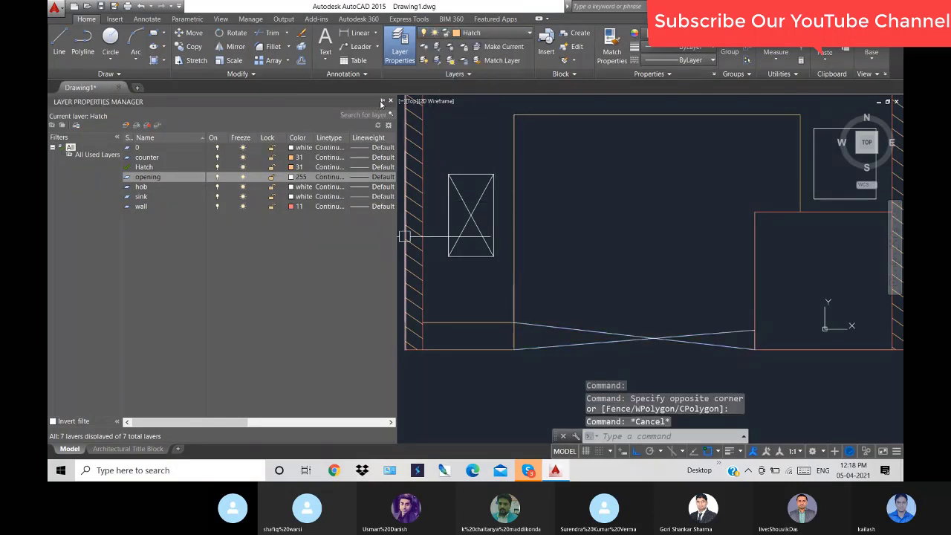
pyautogui.click(392, 101)
pyautogui.scroll(-4, 485, 255)
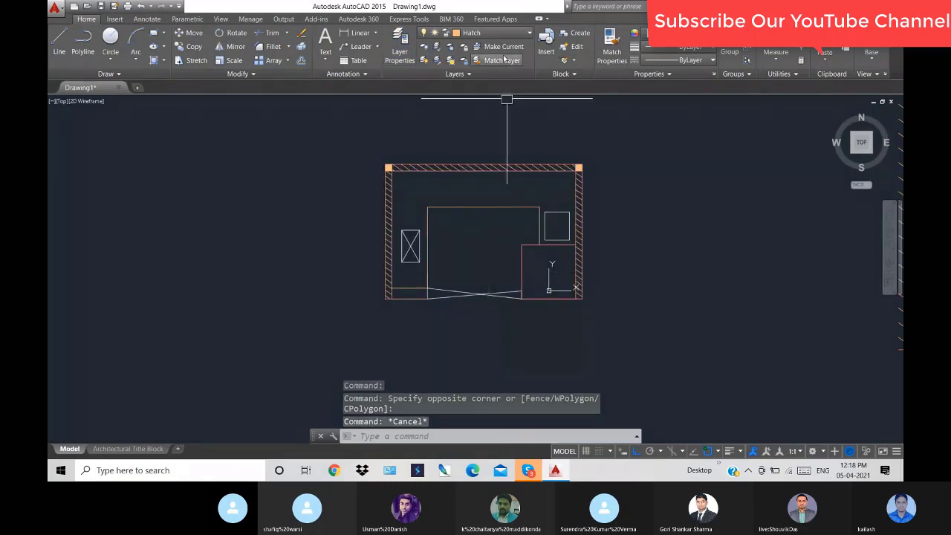
pyautogui.click(501, 36)
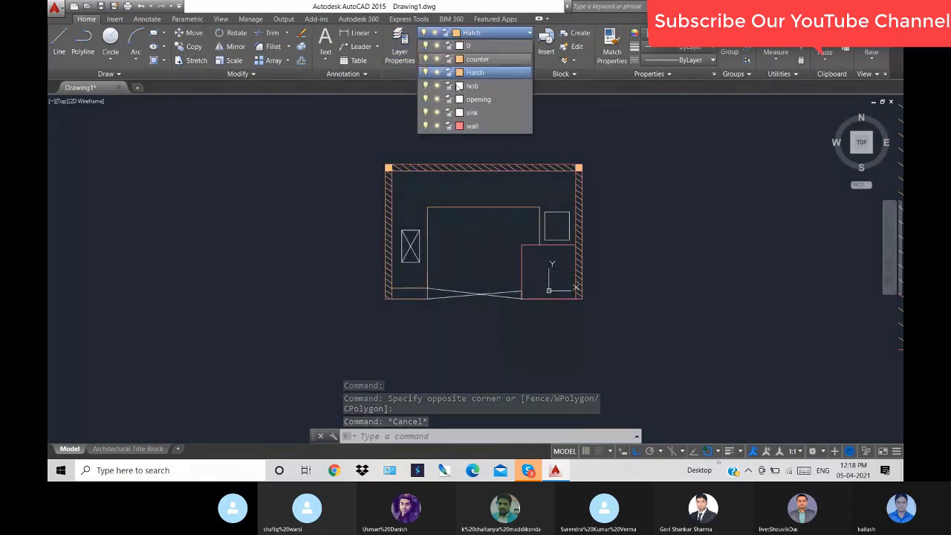
pyautogui.click(426, 126)
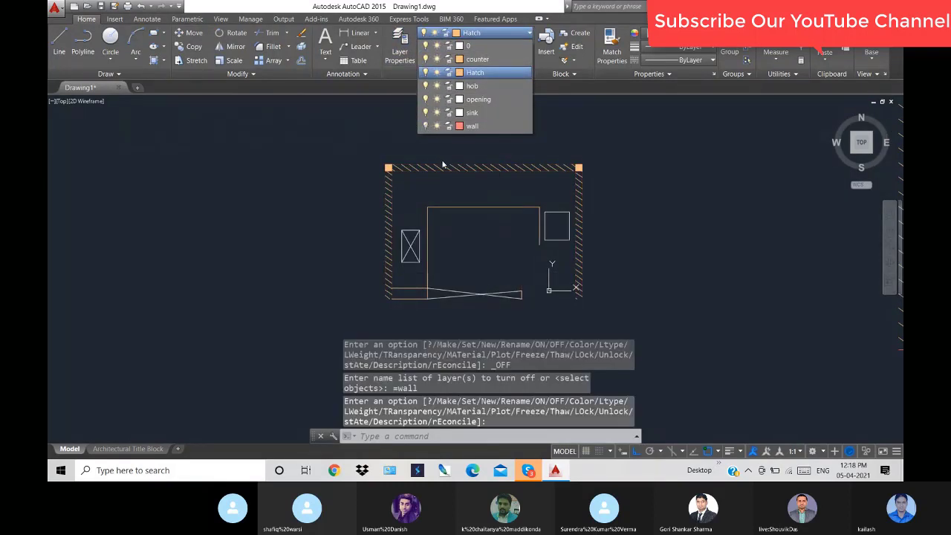
pyautogui.click(426, 126)
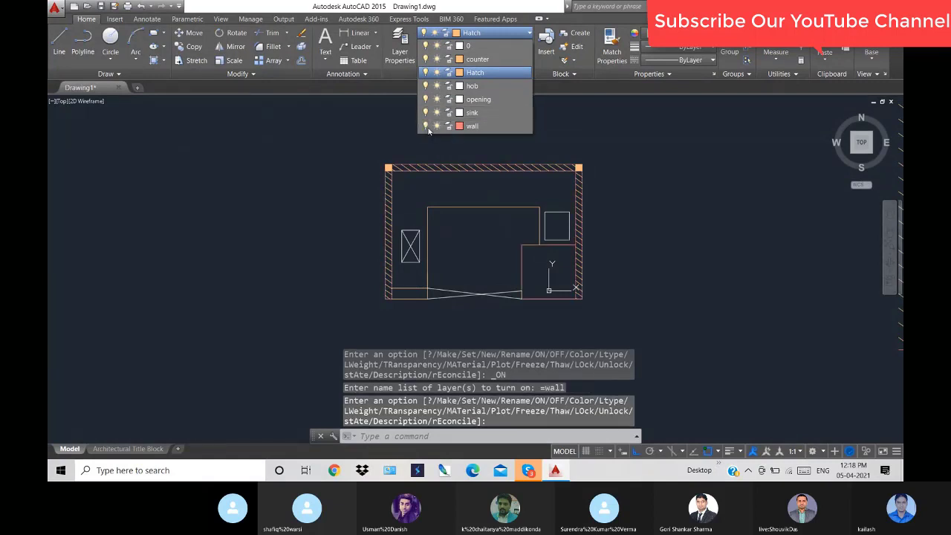
pyautogui.click(426, 113)
pyautogui.click(426, 113)
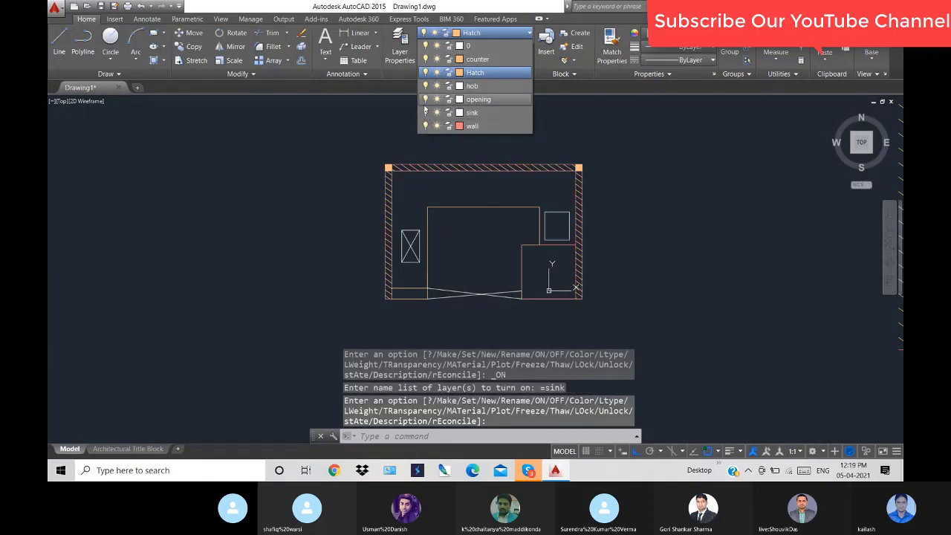
pyautogui.click(426, 100)
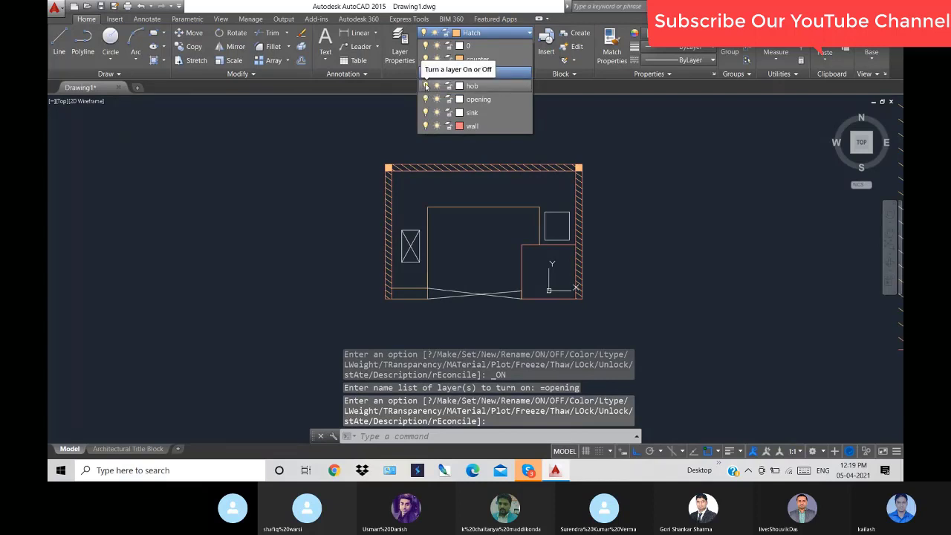
pyautogui.click(426, 86)
pyautogui.click(426, 87)
pyautogui.click(426, 72)
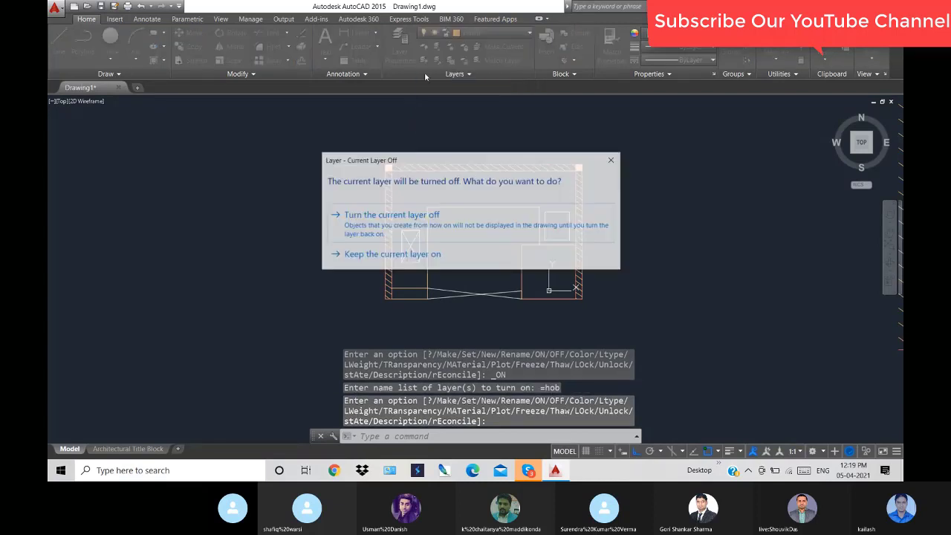
pyautogui.click(427, 216)
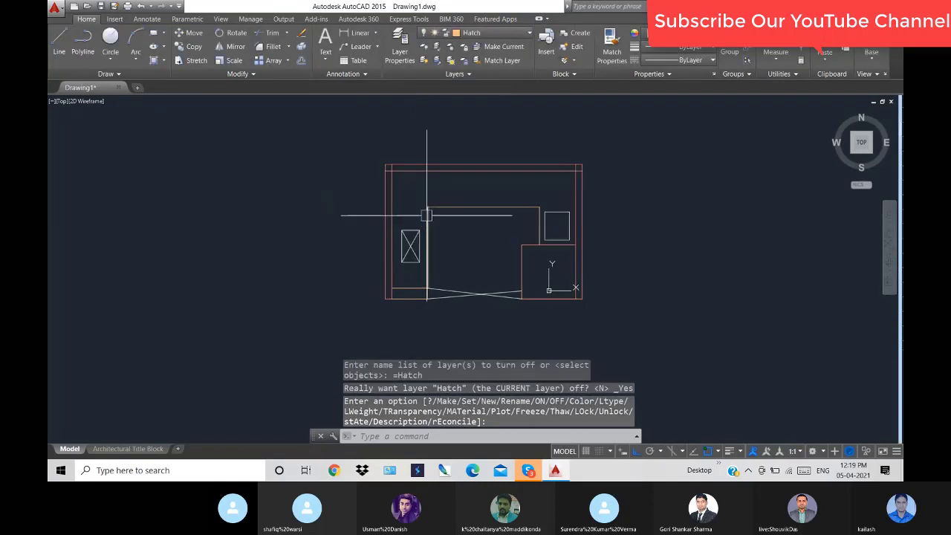
pyautogui.click(471, 34)
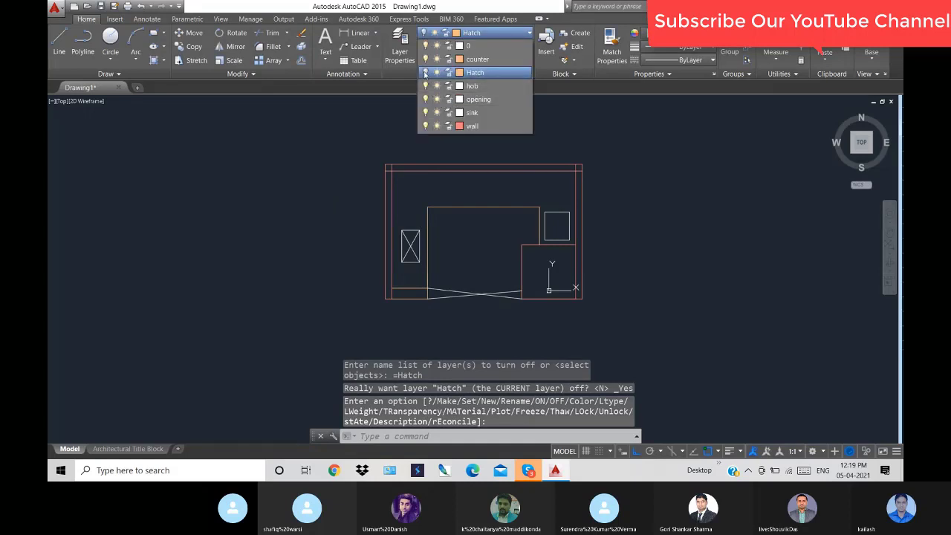
pyautogui.click(426, 72)
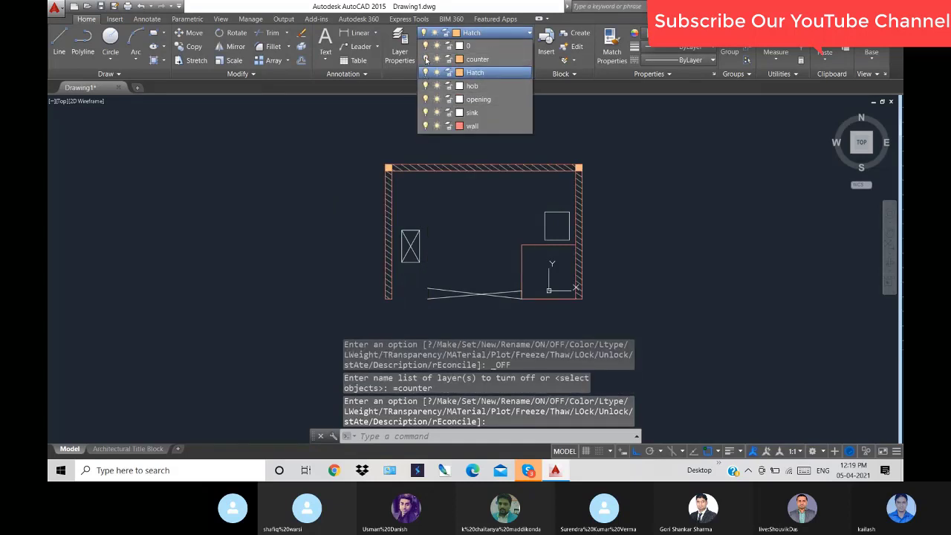
pyautogui.click(426, 59)
pyautogui.click(426, 60)
pyautogui.click(427, 60)
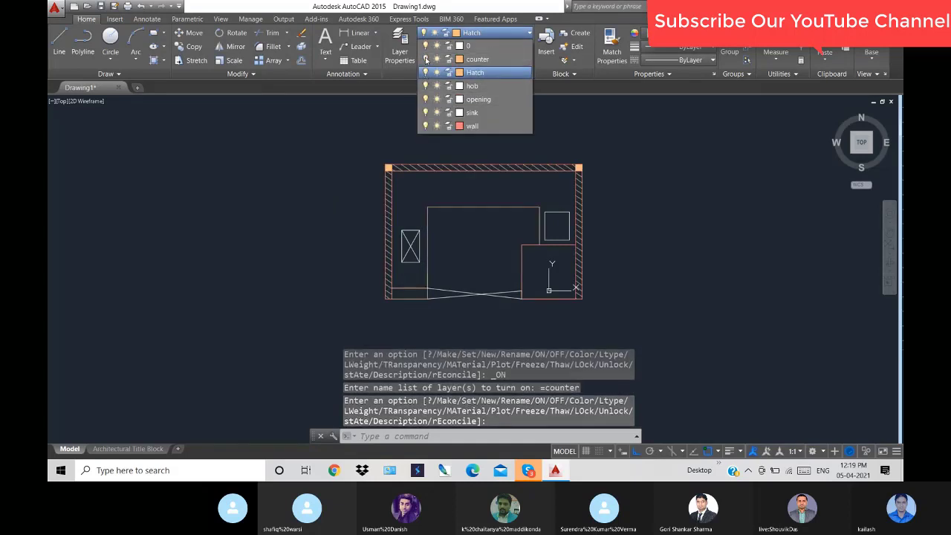
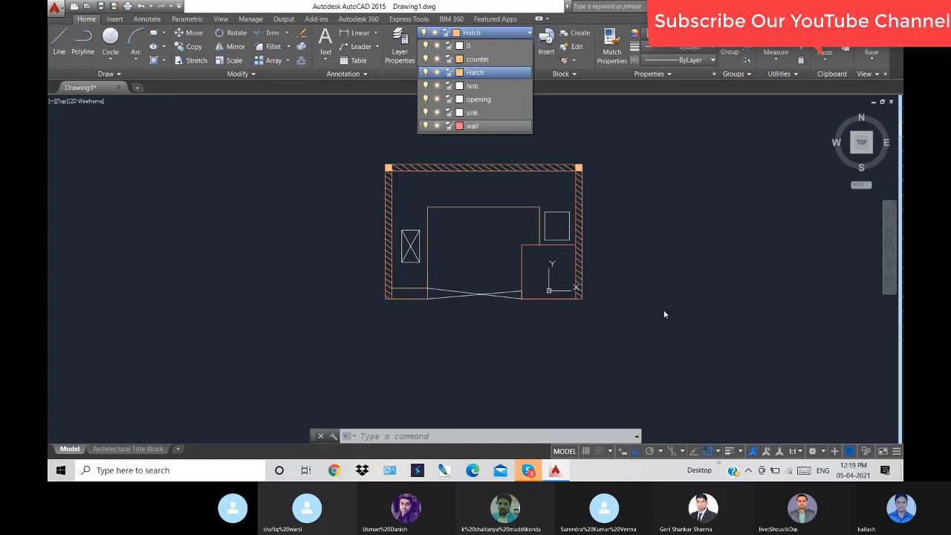
# Open DesignCenter with DC and browse to the Home - Space Planner.dwg blocks under Sample > en-us > DesignCenter.
pyautogui.scroll(4, 510, 215)
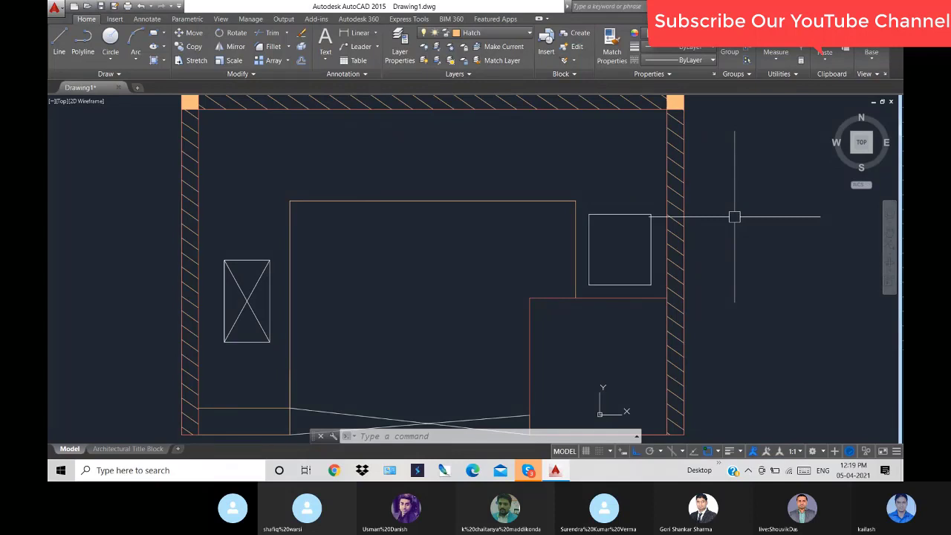
pyautogui.scroll(-5, 620, 212)
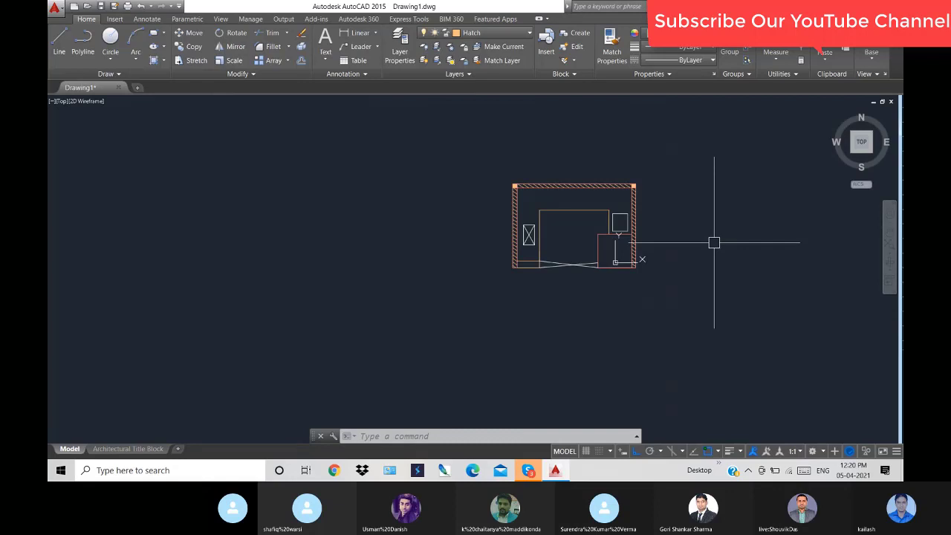
pyautogui.write('D')
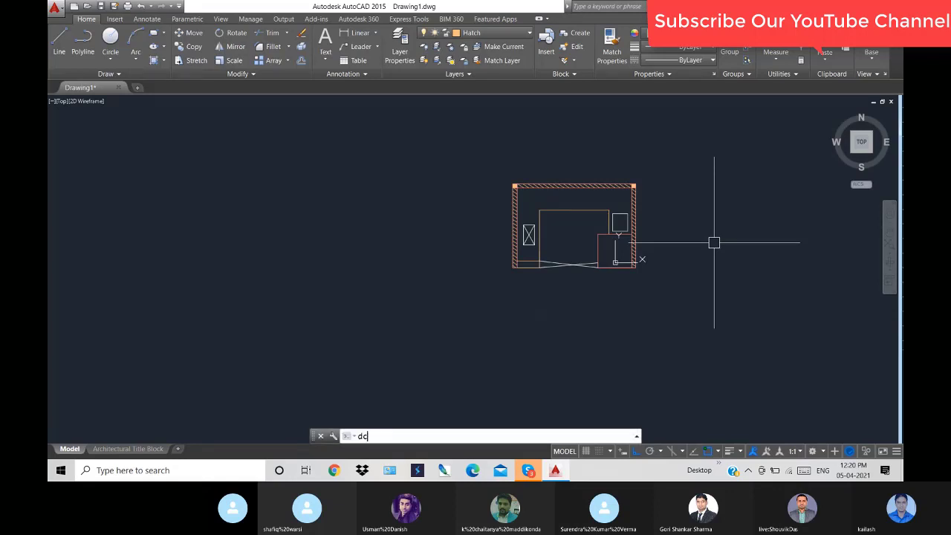
pyautogui.write('C')
pyautogui.press('Return')
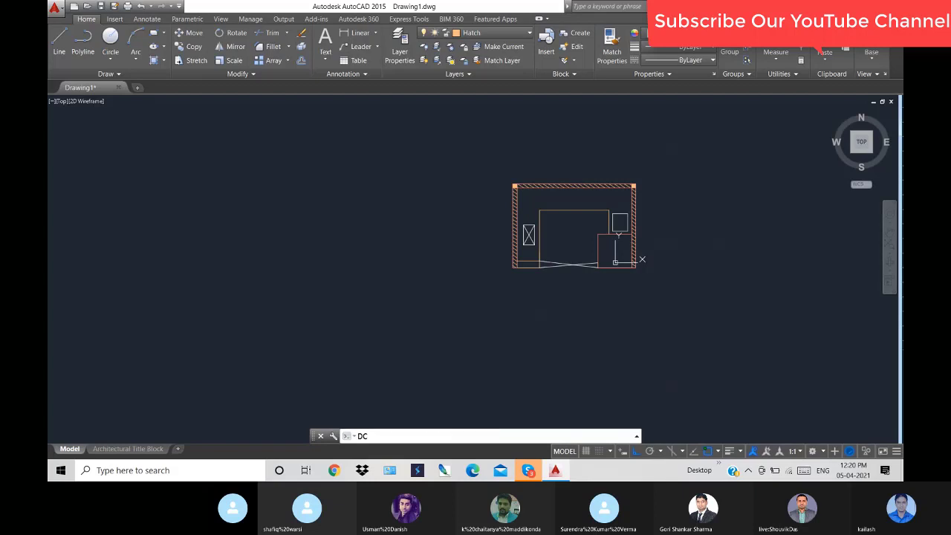
pyautogui.press('Return')
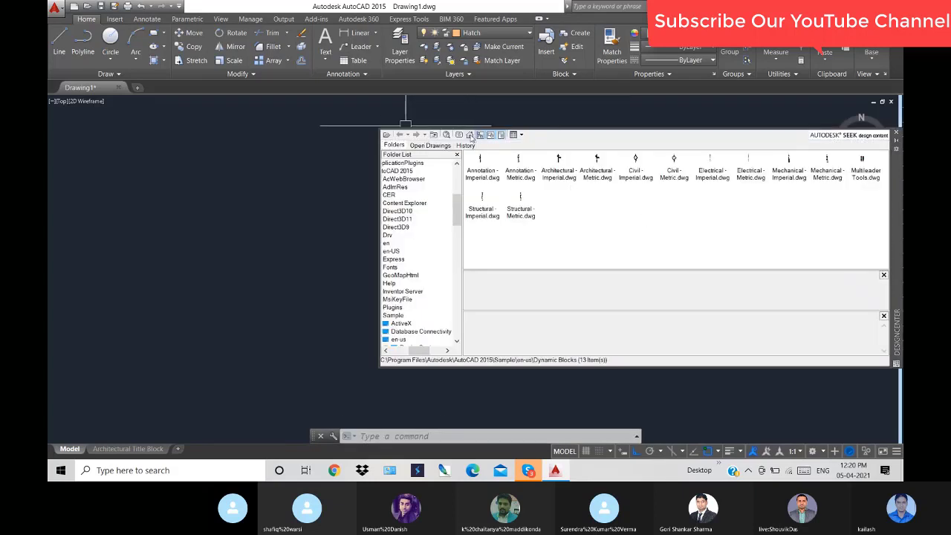
pyautogui.click(469, 136)
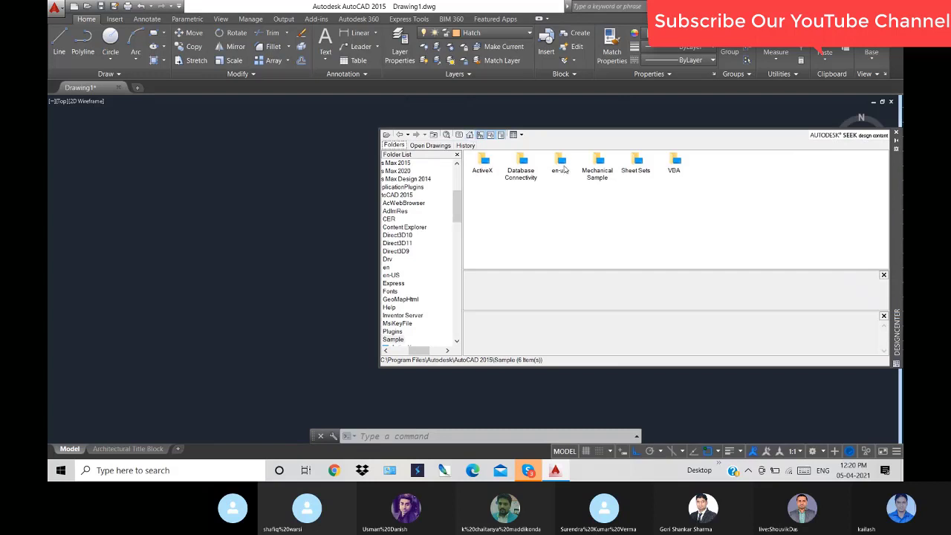
pyautogui.doubleClick(563, 165)
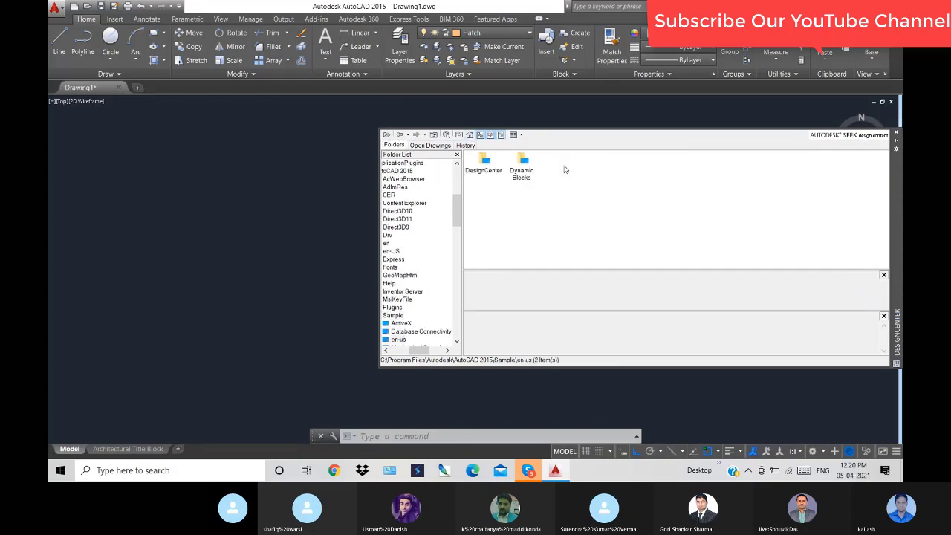
pyautogui.click(487, 165)
pyautogui.doubleClick(489, 166)
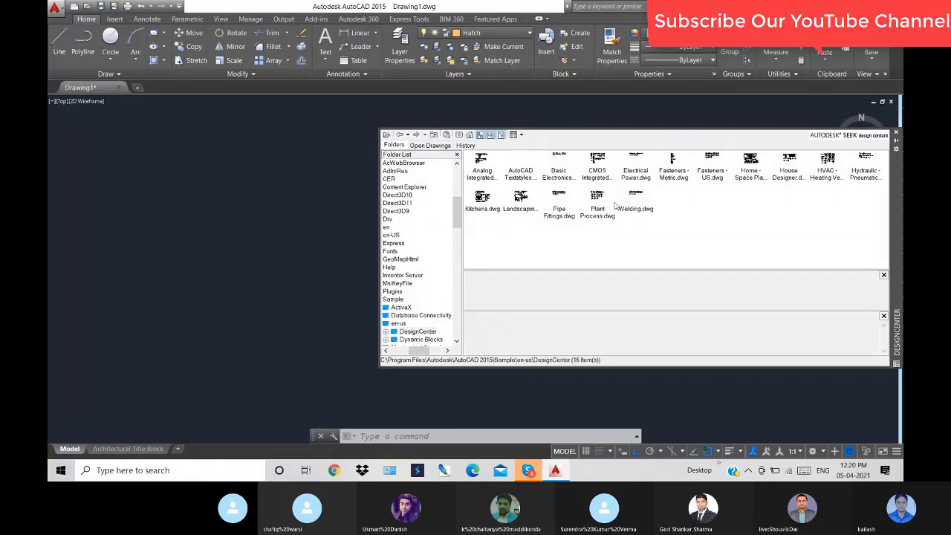
pyautogui.doubleClick(747, 172)
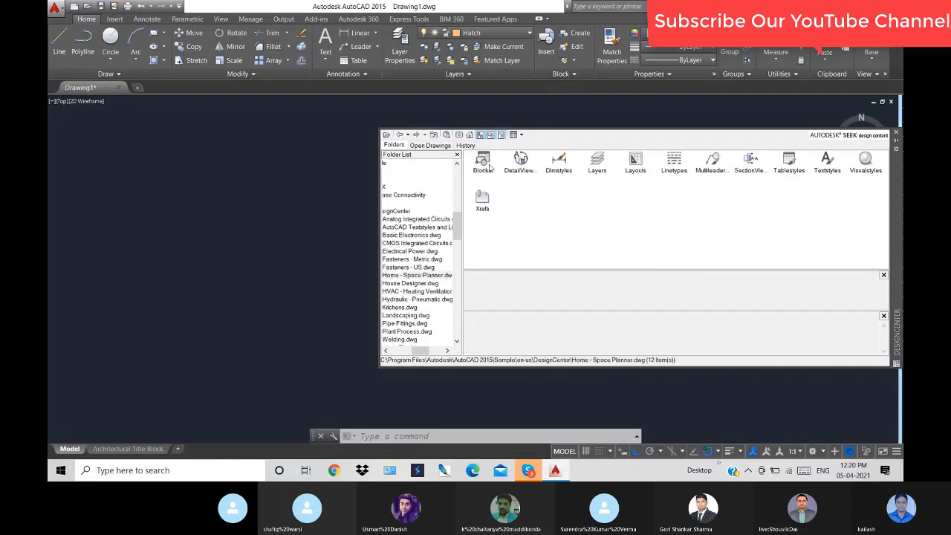
pyautogui.doubleClick(490, 168)
# Insert the Bed - Queen, Chair - Desk, wood-grain table and Sofa - Roundback blocks into the drawing.
pyautogui.moveTo(483, 160); pyautogui.dragTo(251, 223)
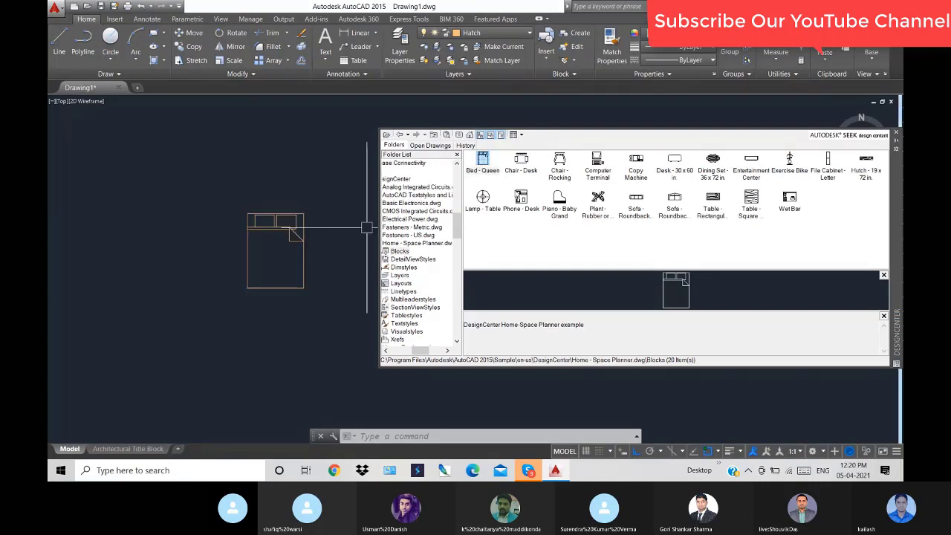
pyautogui.moveTo(521, 159); pyautogui.dragTo(199, 257)
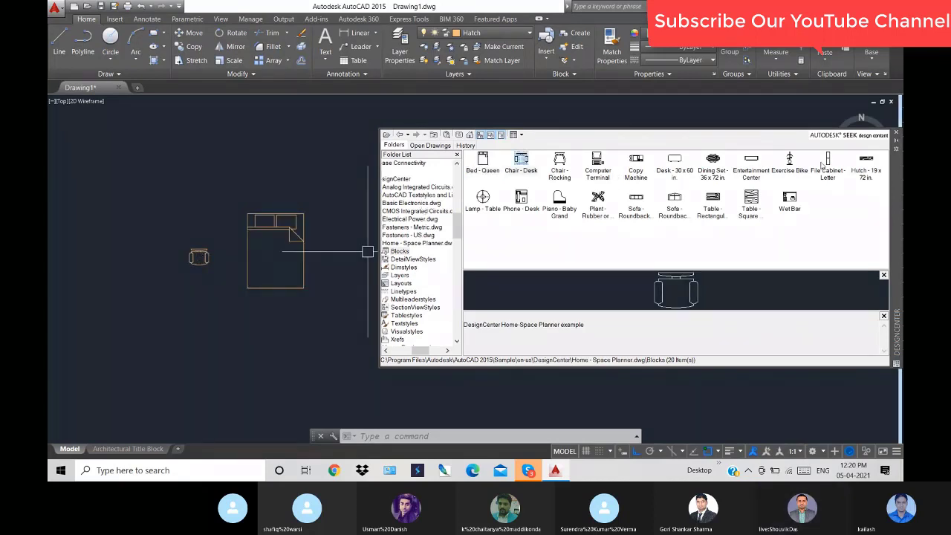
pyautogui.moveTo(750, 198); pyautogui.dragTo(453, 283)
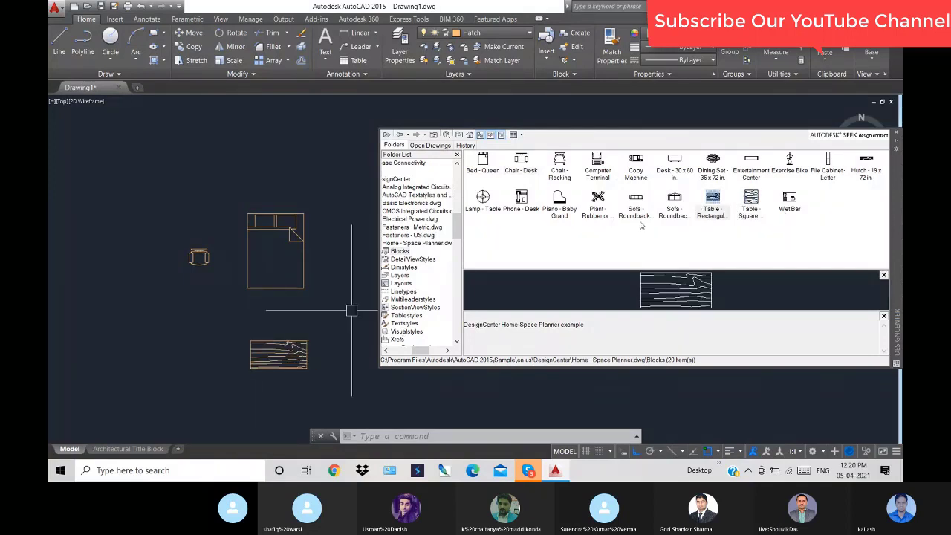
pyautogui.moveTo(636, 199); pyautogui.dragTo(195, 319)
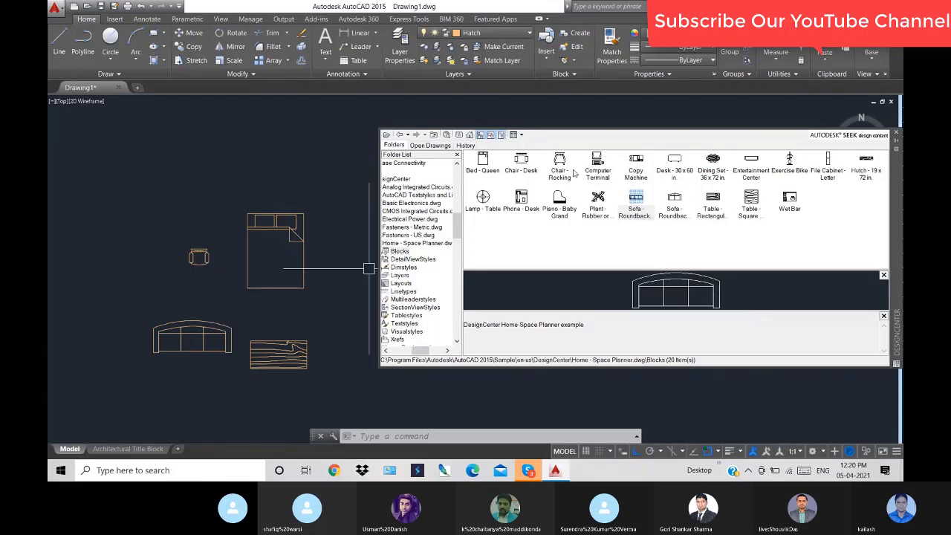
# Go back to the sample drawings and show the Kitchens.dwg blocks.
pyautogui.click(400, 136)
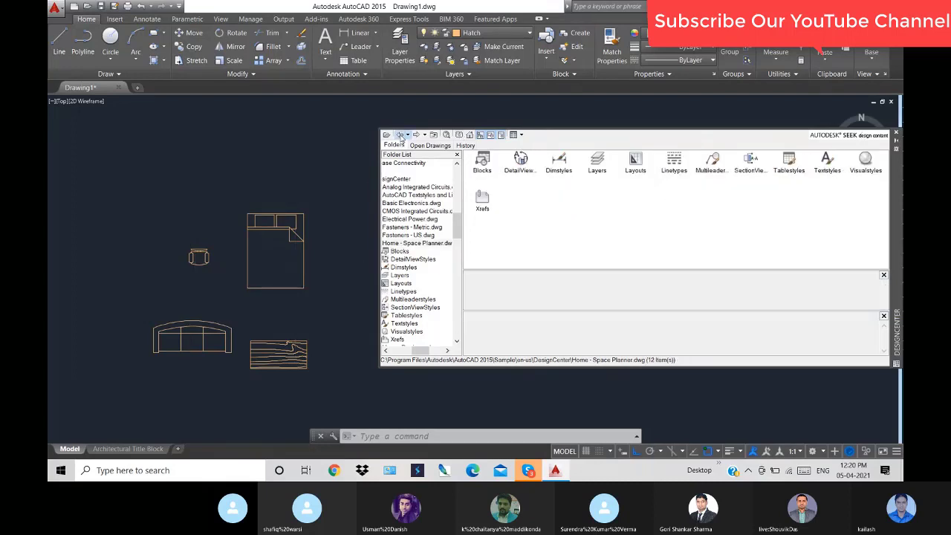
pyautogui.click(400, 135)
pyautogui.click(482, 197)
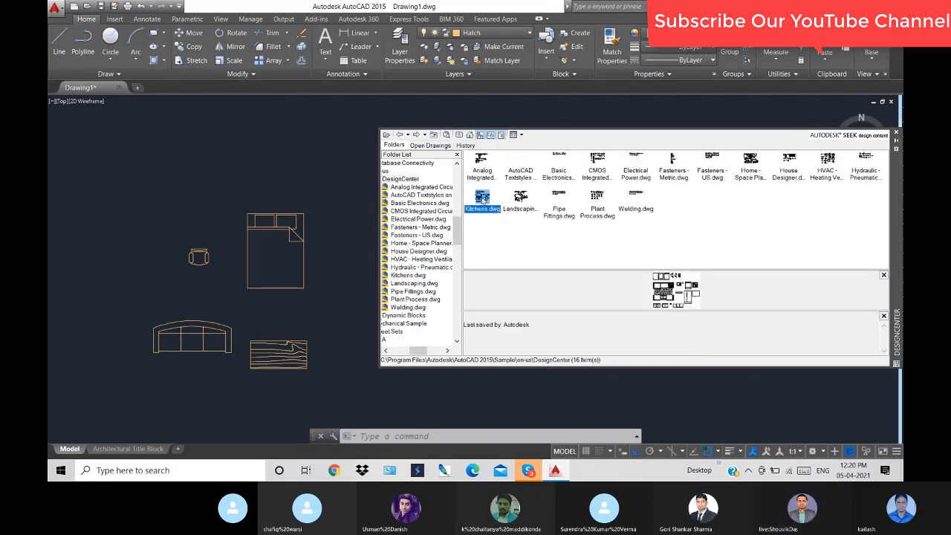
pyautogui.doubleClick(482, 197)
pyautogui.doubleClick(482, 159)
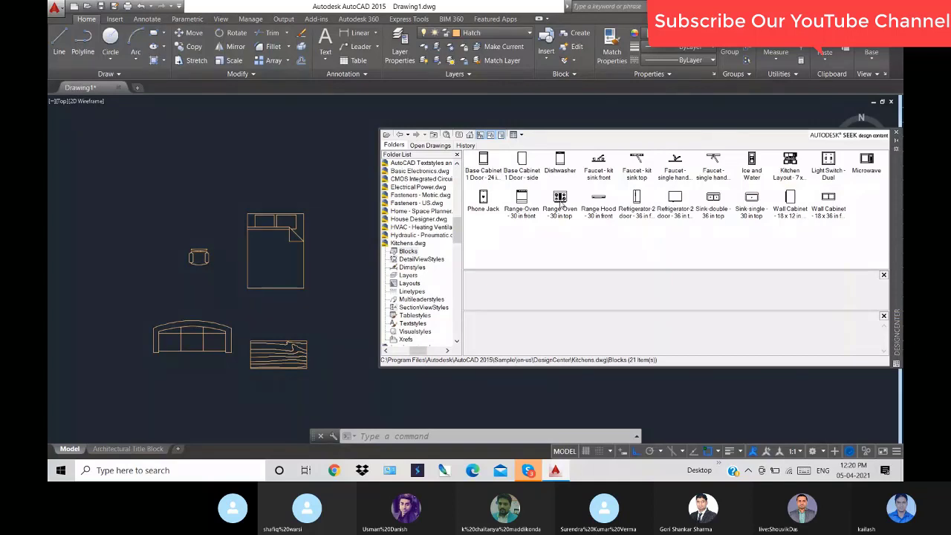
# Insert the range-oven, Microwave and Dishwasher blocks above the bed, then close DesignCenter.
pyautogui.moveTo(560, 201); pyautogui.dragTo(215, 171)
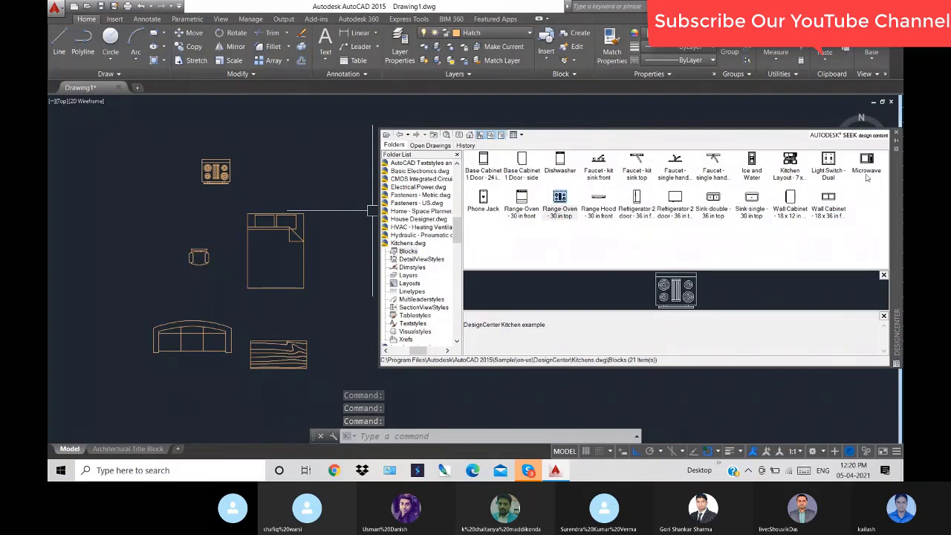
pyautogui.moveTo(866, 160); pyautogui.dragTo(306, 162)
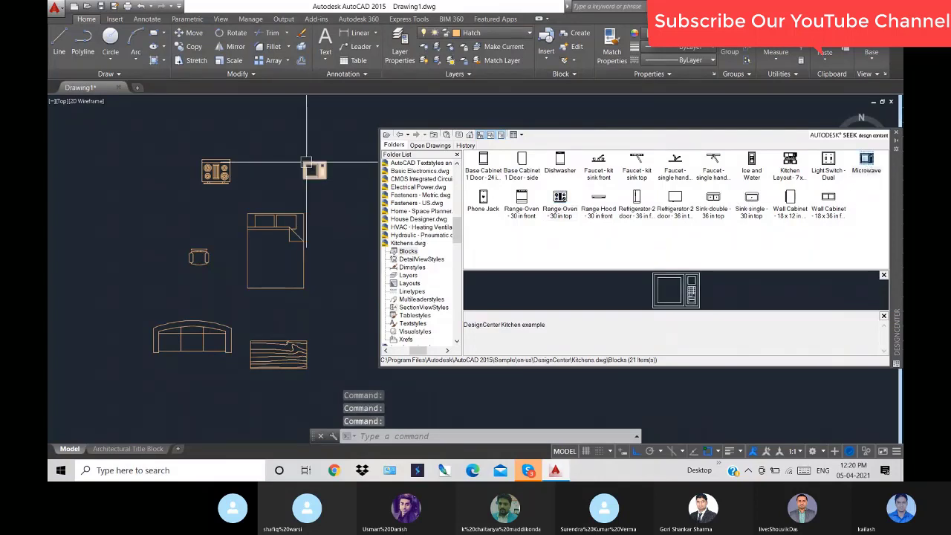
pyautogui.scroll(4, 307, 162)
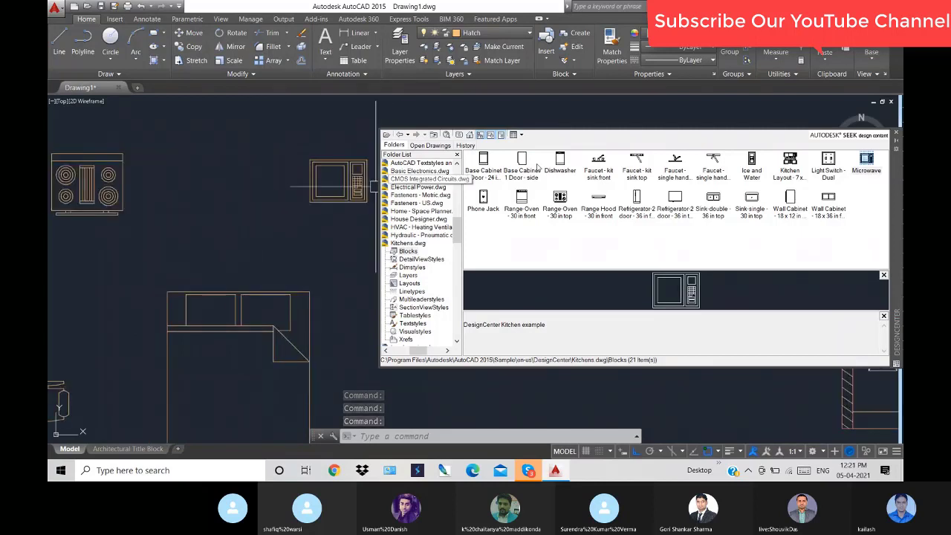
pyautogui.click(561, 162)
pyautogui.moveTo(562, 162); pyautogui.dragTo(209, 162)
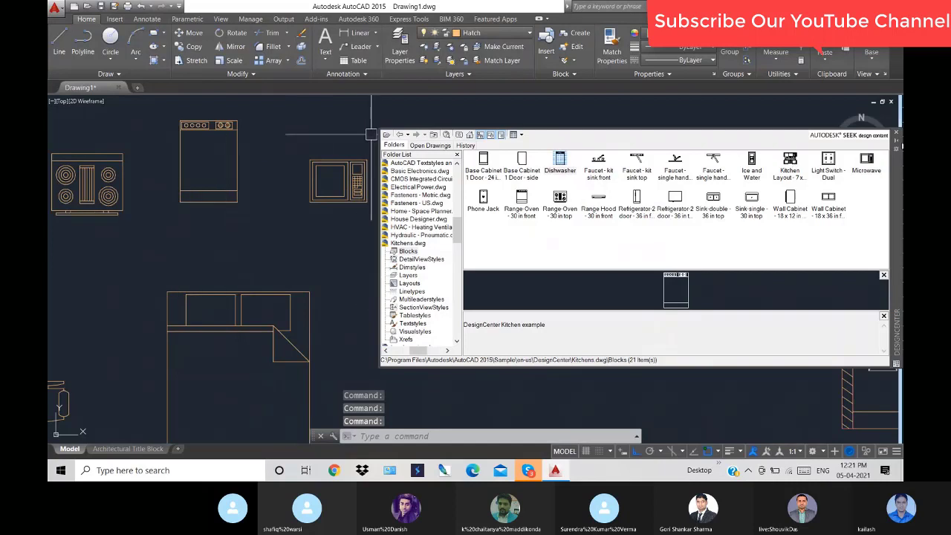
pyautogui.click(895, 133)
pyautogui.scroll(-2, 528, 246)
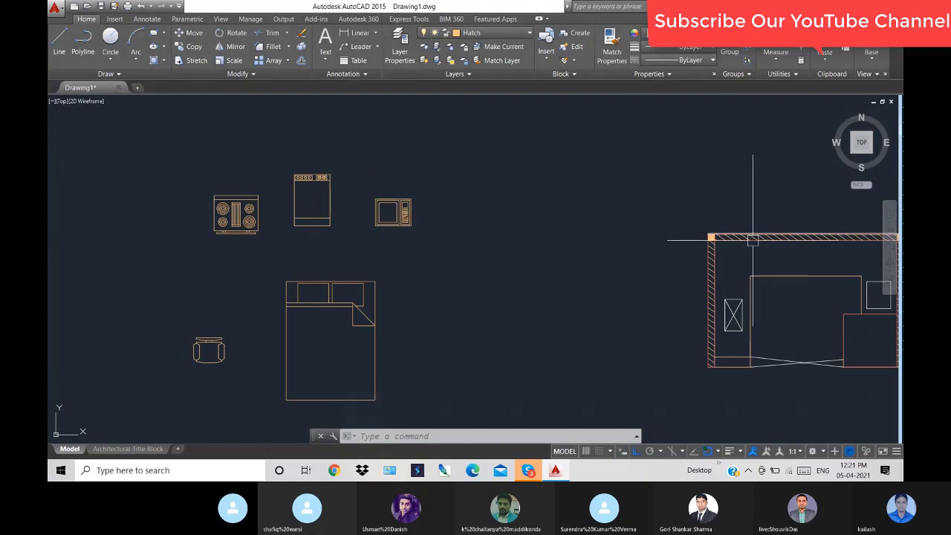
# Zoom to the whole drawing and delete the sink outline and the stray vertical line at the room's right.
pyautogui.write('z')
pyautogui.press('Return')
pyautogui.write('a')
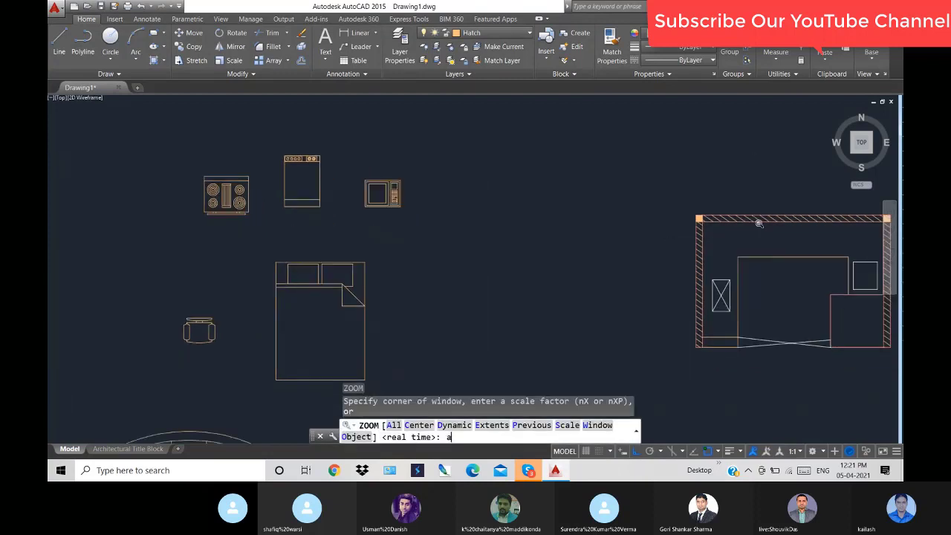
pyautogui.press('Return')
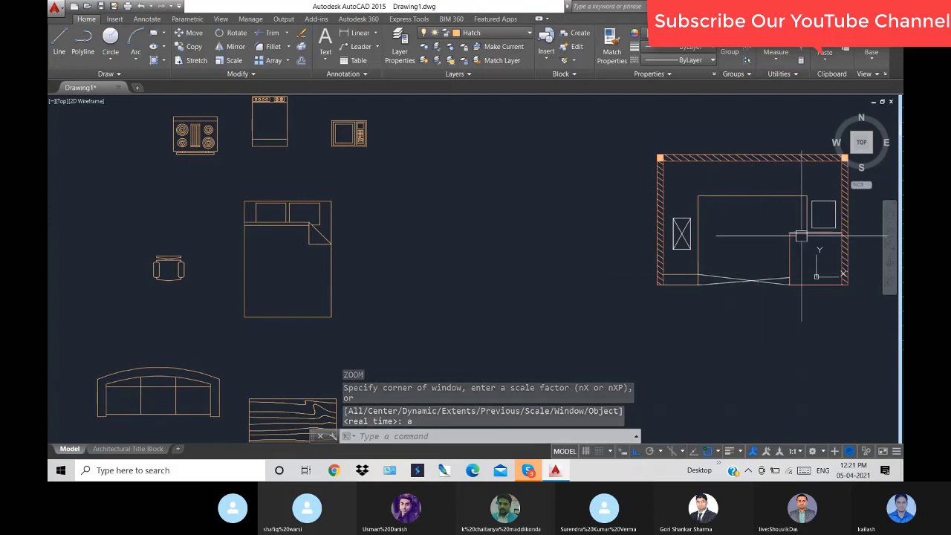
pyautogui.scroll(2, 820, 214)
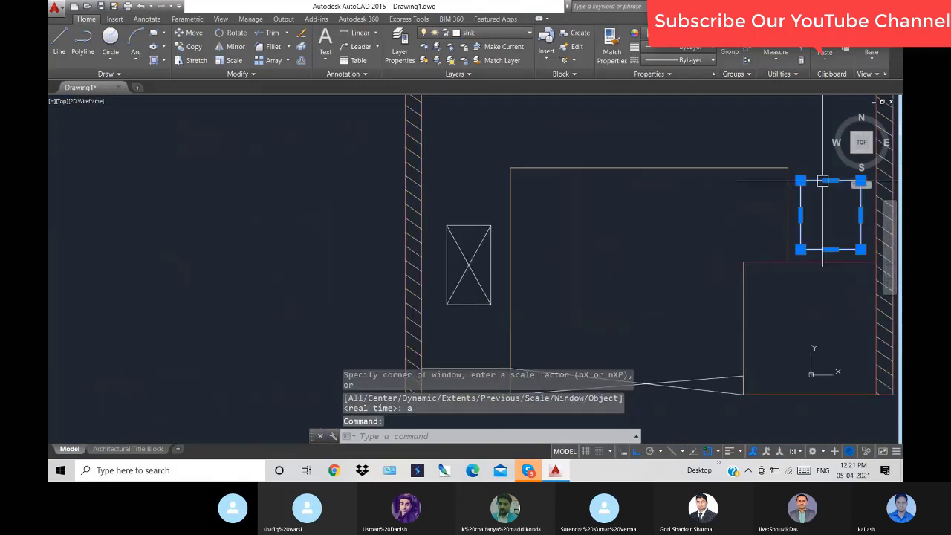
pyautogui.press('Delete')
pyautogui.scroll(-4, 788, 208)
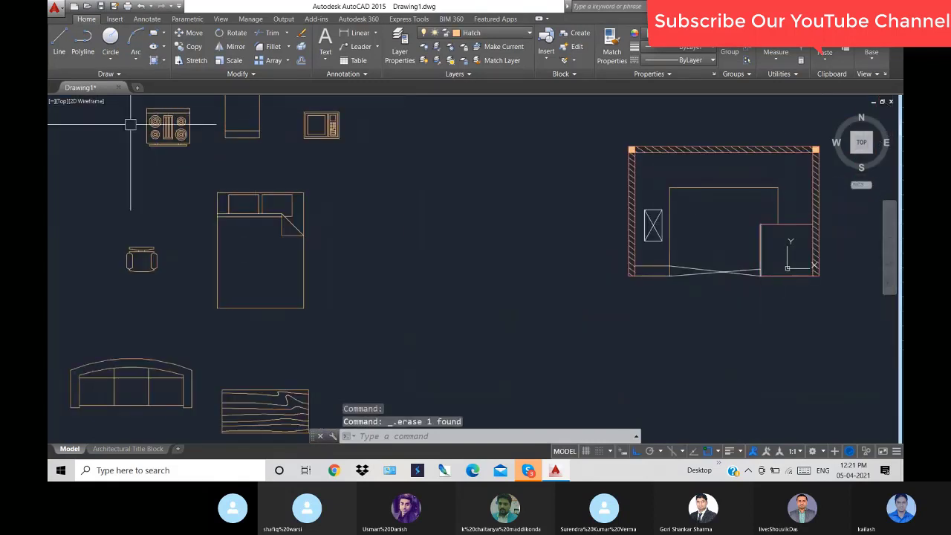
pyautogui.scroll(-2, 263, 208)
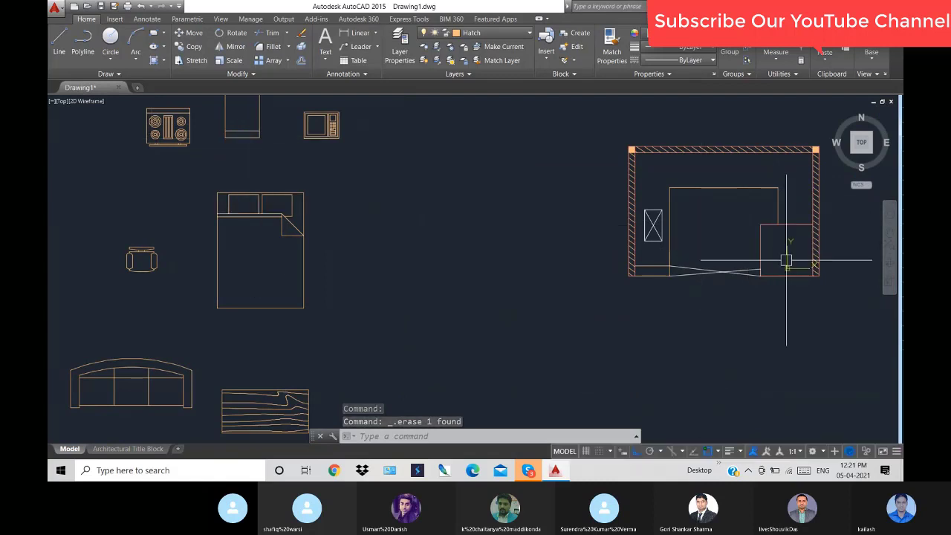
pyautogui.click(761, 253)
pyautogui.press('Delete')
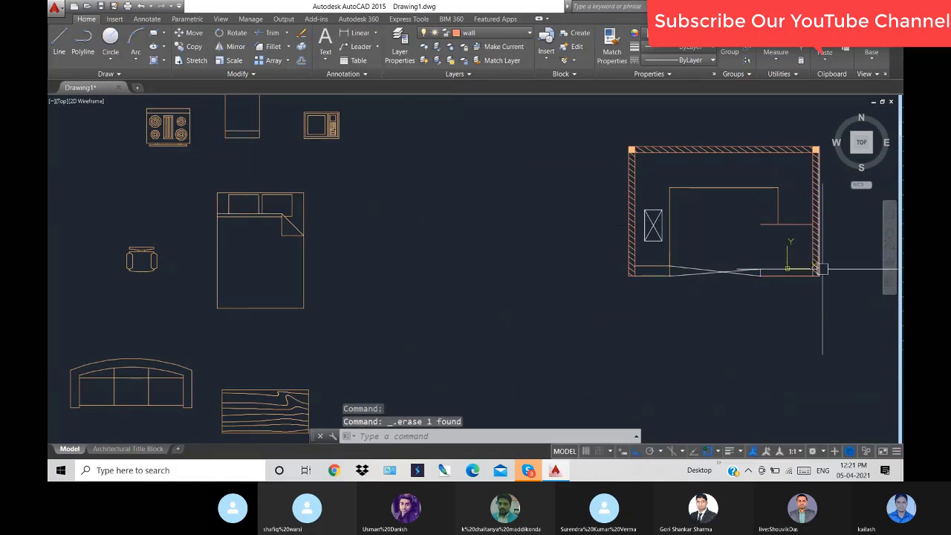
pyautogui.scroll(-2, 229, 140)
# Move the top cabinet block below the room at lower right with Ortho off.
pyautogui.click(222, 135)
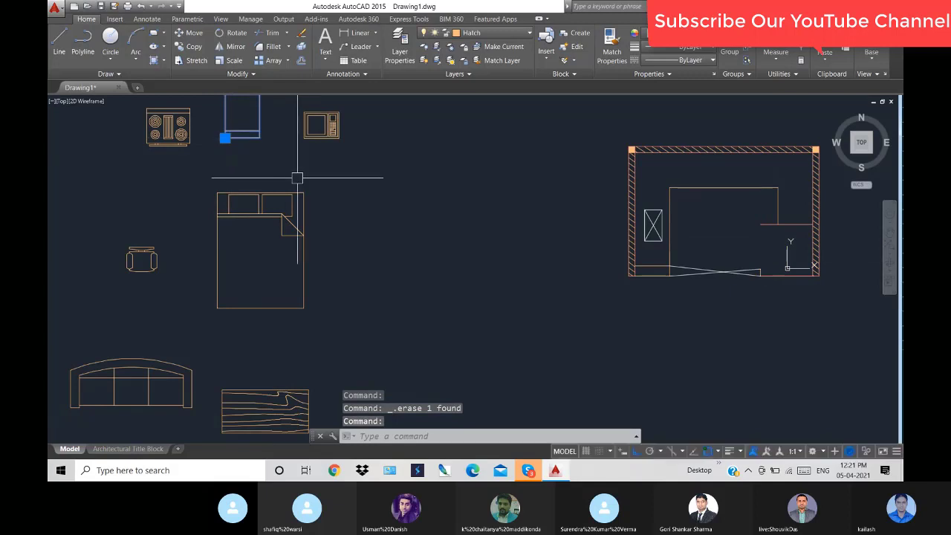
pyautogui.click(238, 141)
pyautogui.write('m')
pyautogui.press('Return')
pyautogui.click(225, 131)
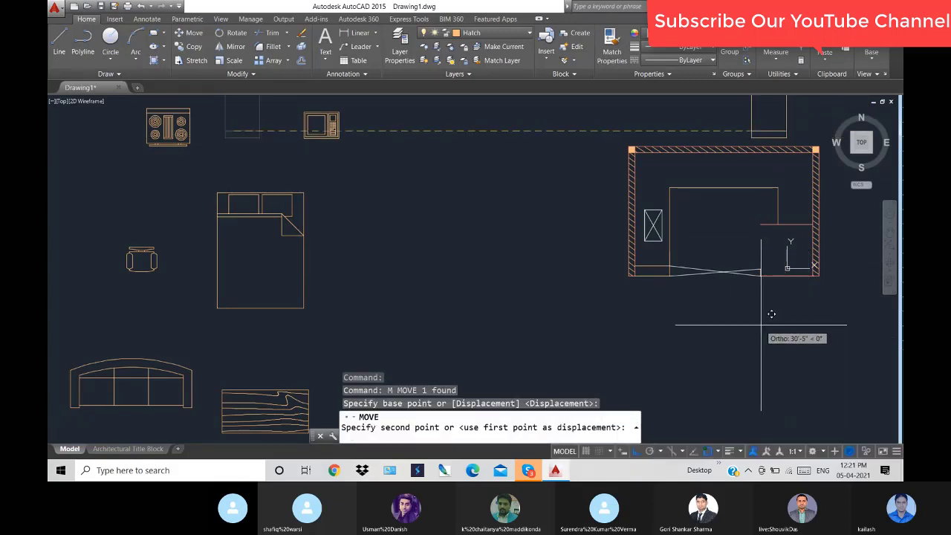
pyautogui.click(634, 453)
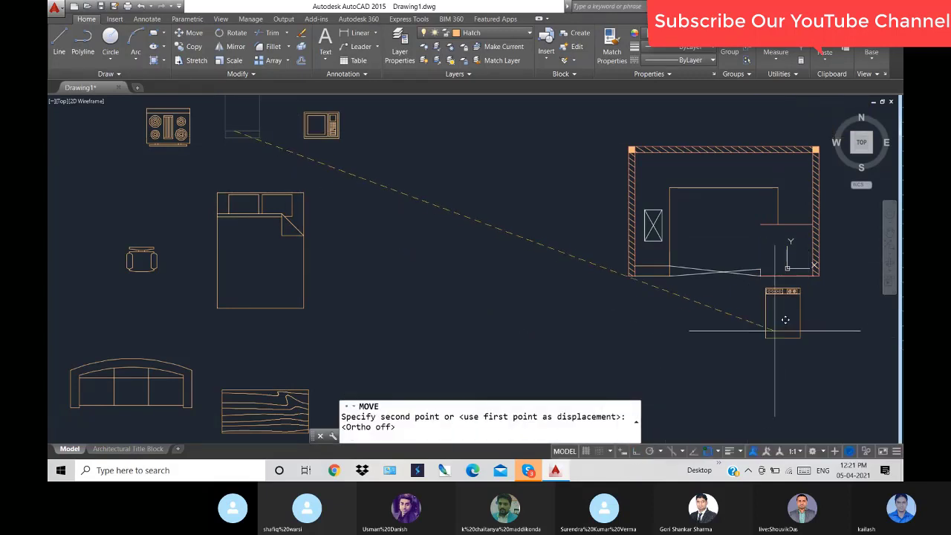
pyautogui.click(785, 338)
pyautogui.press('Escape')
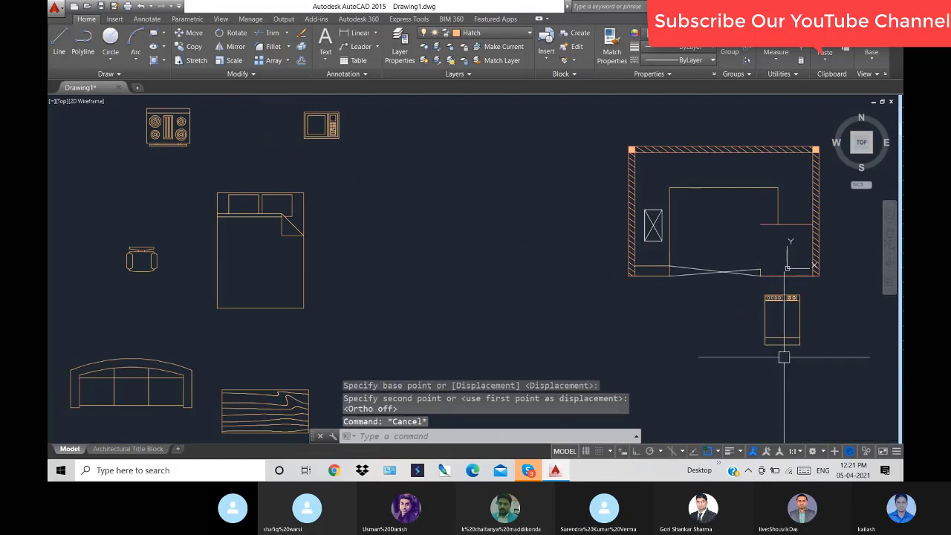
# Rotate the cabinet block 90 degrees about its corner.
pyautogui.write('ro')
pyautogui.press('Return')
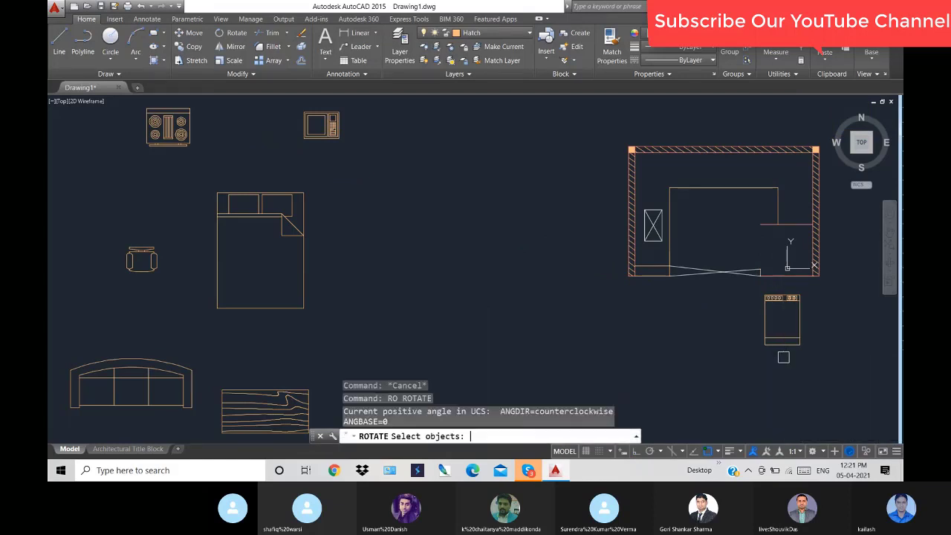
pyautogui.click(782, 343)
pyautogui.press('Return')
pyautogui.click(764, 344)
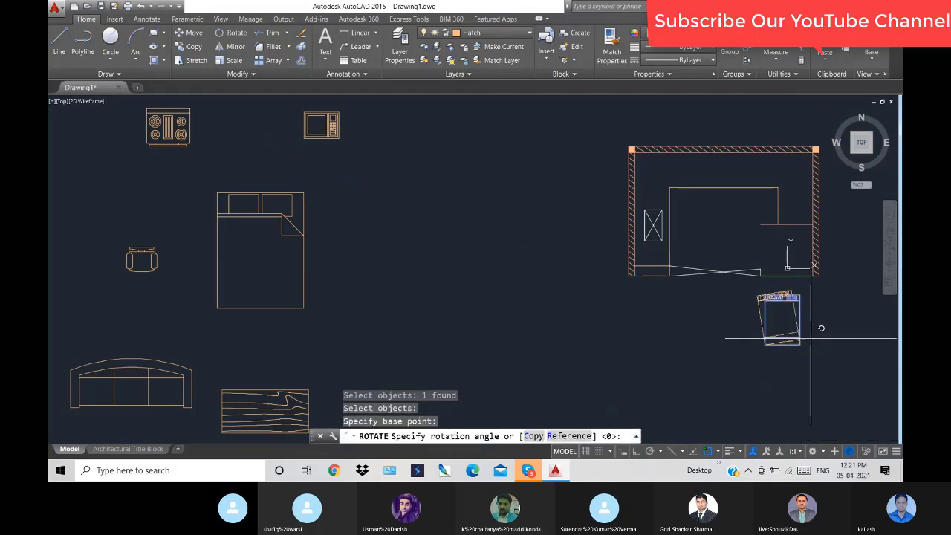
pyautogui.click(636, 452)
pyautogui.click(750, 209)
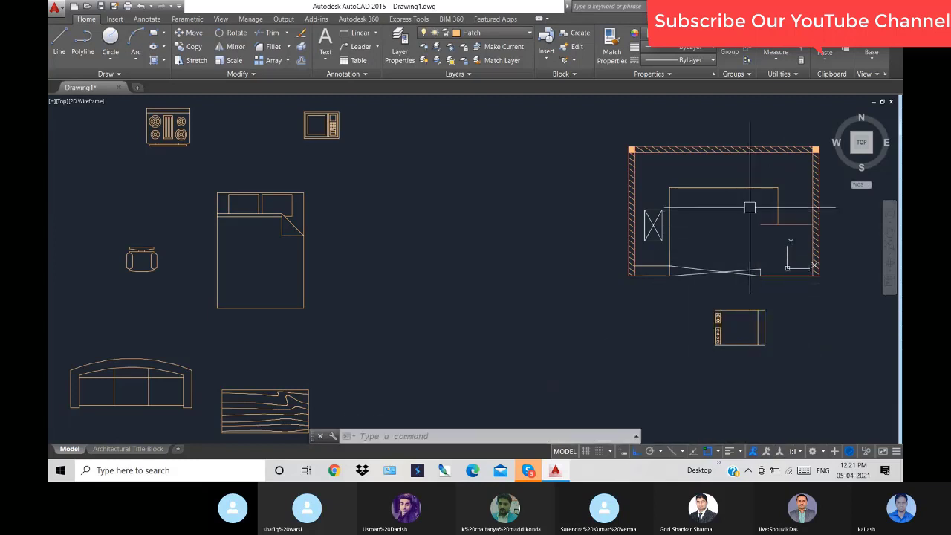
# Move the cabinet into the room's lower-right corner and nudge it slightly upward.
pyautogui.click(750, 343)
pyautogui.write('m')
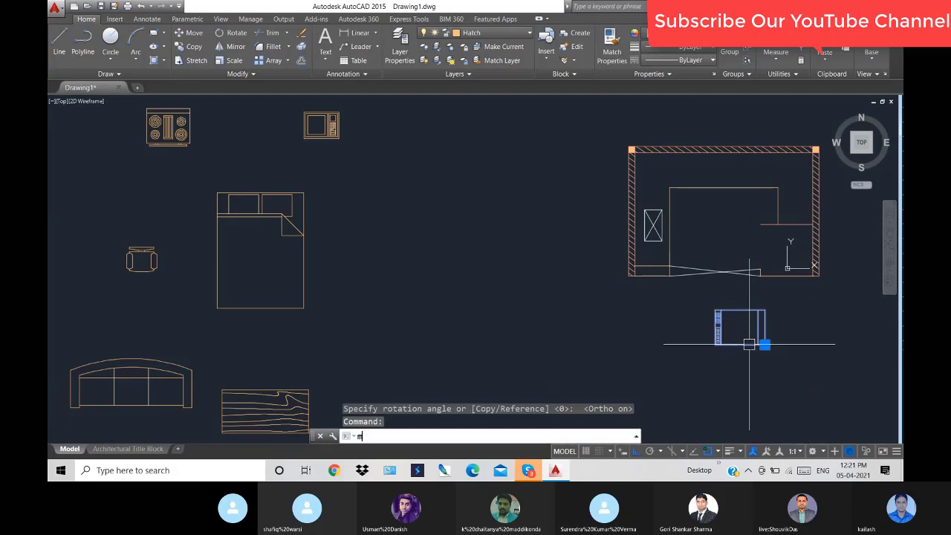
pyautogui.press('Return')
pyautogui.click(765, 345)
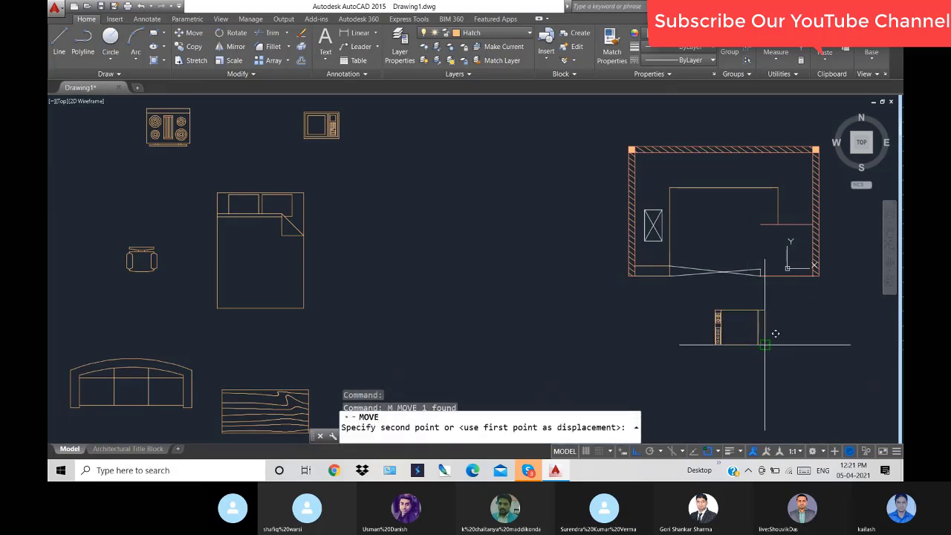
pyautogui.scroll(5, 798, 283)
pyautogui.click(838, 264)
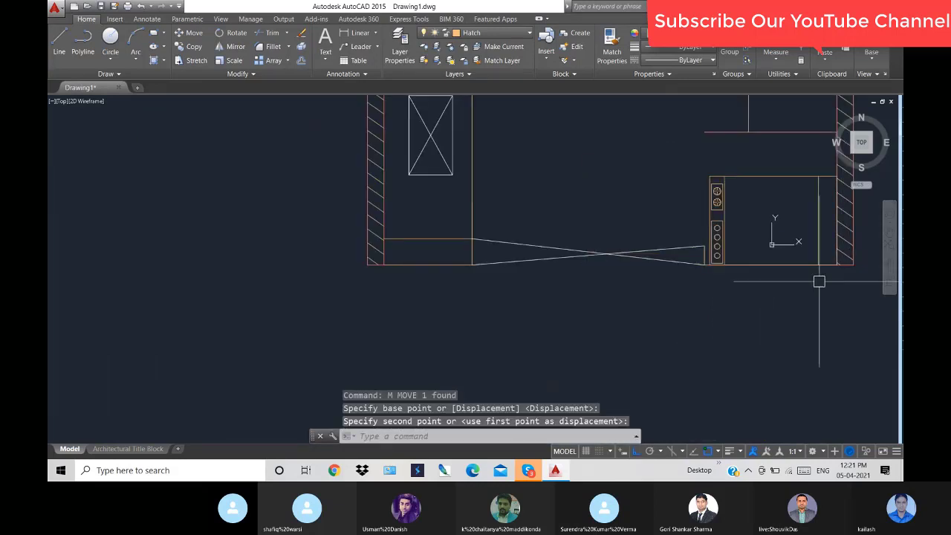
pyautogui.scroll(-3, 743, 346)
pyautogui.scroll(3, 759, 239)
pyautogui.click(759, 240)
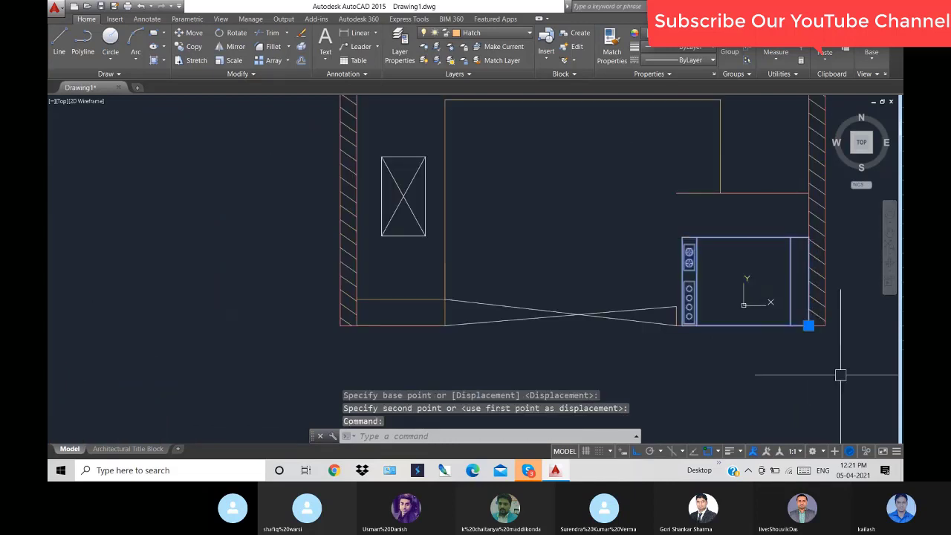
pyautogui.hotkey('ctrl', 'Up')
pyautogui.hotkey('ctrl', 'Up')
pyautogui.hotkey('ctrl', 'Up')
pyautogui.hotkey('ctrl', 'Up')
pyautogui.hotkey('ctrl', 'Up')
pyautogui.hotkey('ctrl', 'Up')
pyautogui.hotkey('ctrl', 'Up')
pyautogui.hotkey('ctrl', 'Up')
pyautogui.hotkey('ctrl', 'Up')
pyautogui.hotkey('ctrl', 'Up')
pyautogui.hotkey('ctrl', 'Up')
pyautogui.hotkey('ctrl', 'Up')
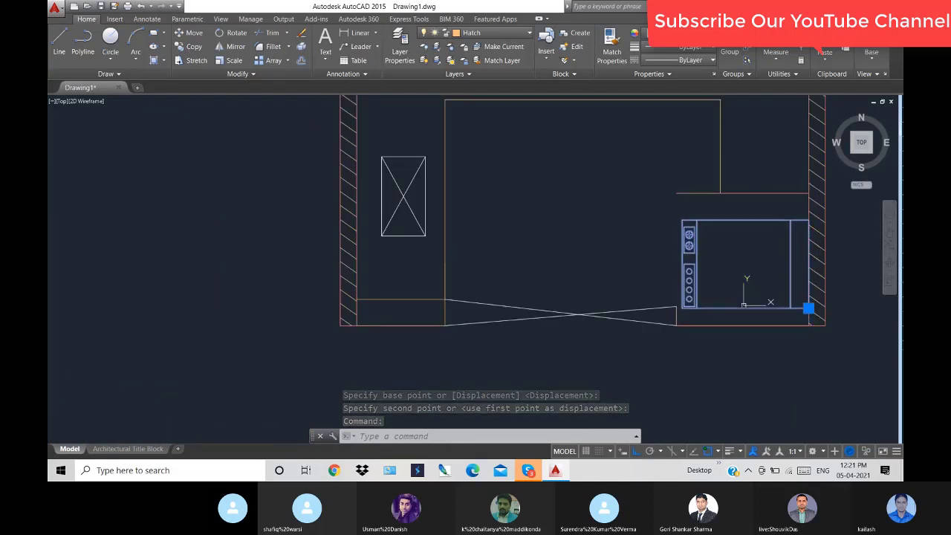
pyautogui.hotkey('ctrl', 'Up')
pyautogui.hotkey('ctrl', 'Up')
pyautogui.hotkey('ctrl', 'Up')
pyautogui.hotkey('ctrl', 'Up')
pyautogui.hotkey('ctrl', 'Up')
pyautogui.hotkey('ctrl', 'Up')
pyautogui.press('Escape')
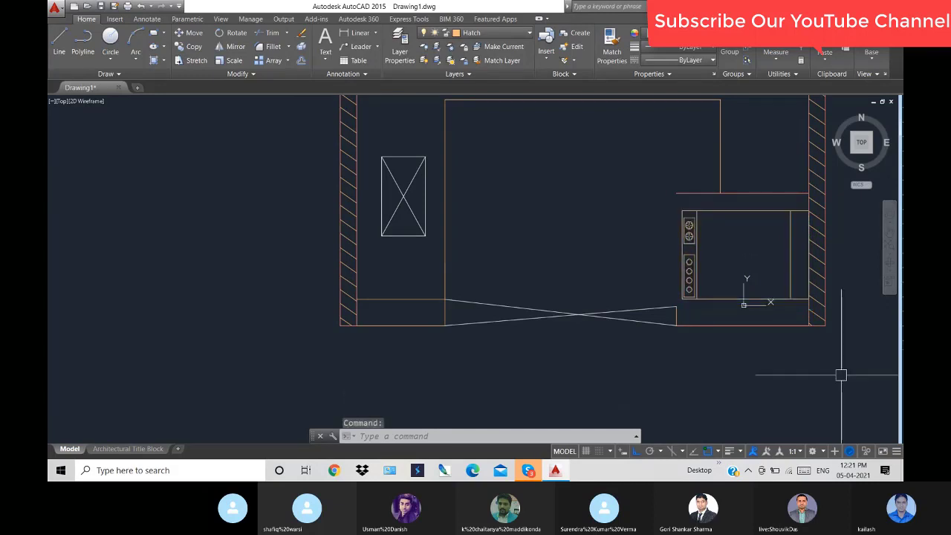
pyautogui.press('Escape')
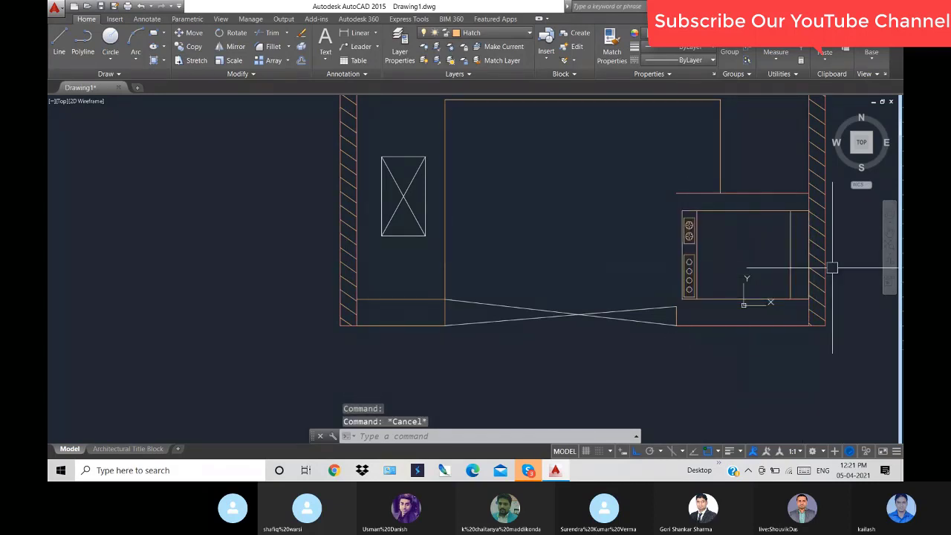
# Scale the cabinet block down to 0.8 of its size.
pyautogui.write('sc')
pyautogui.press('Return')
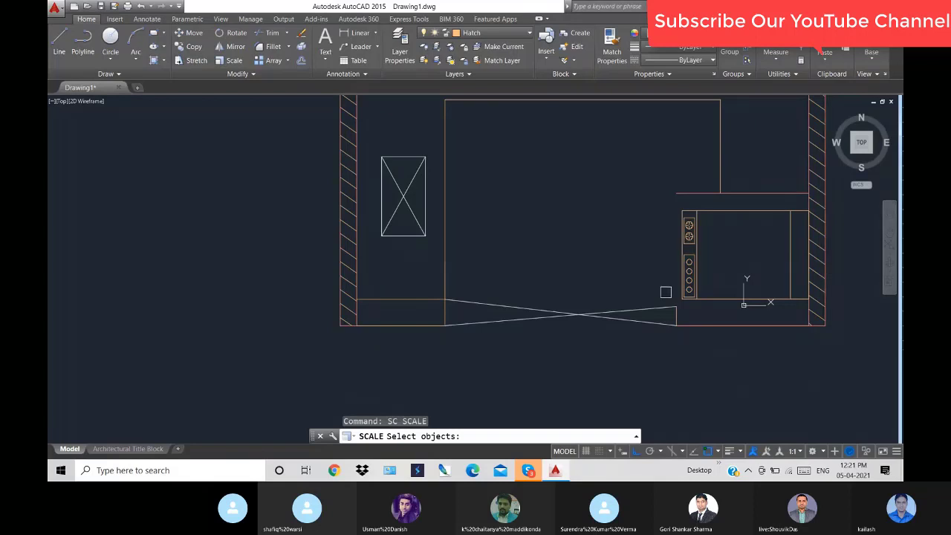
pyautogui.click(683, 292)
pyautogui.press('Return')
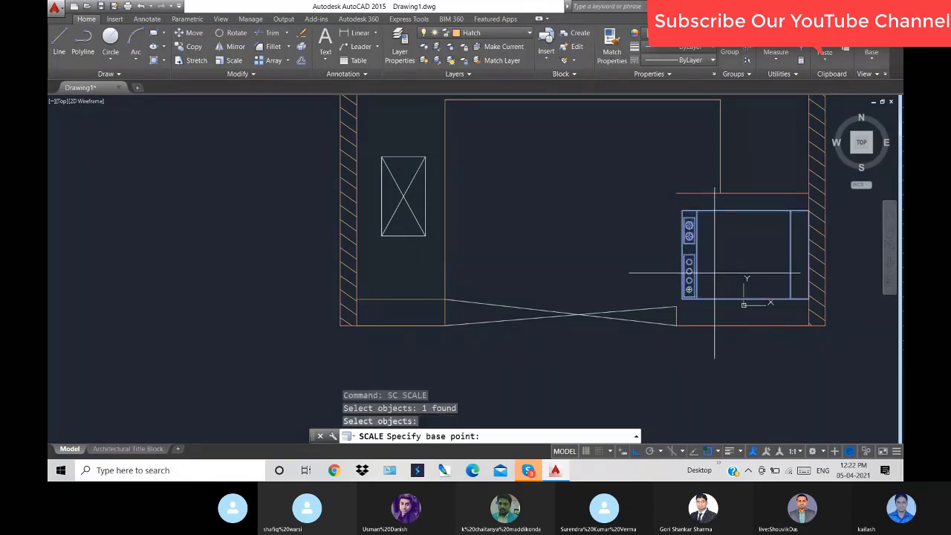
pyautogui.click(744, 253)
pyautogui.write('.8')
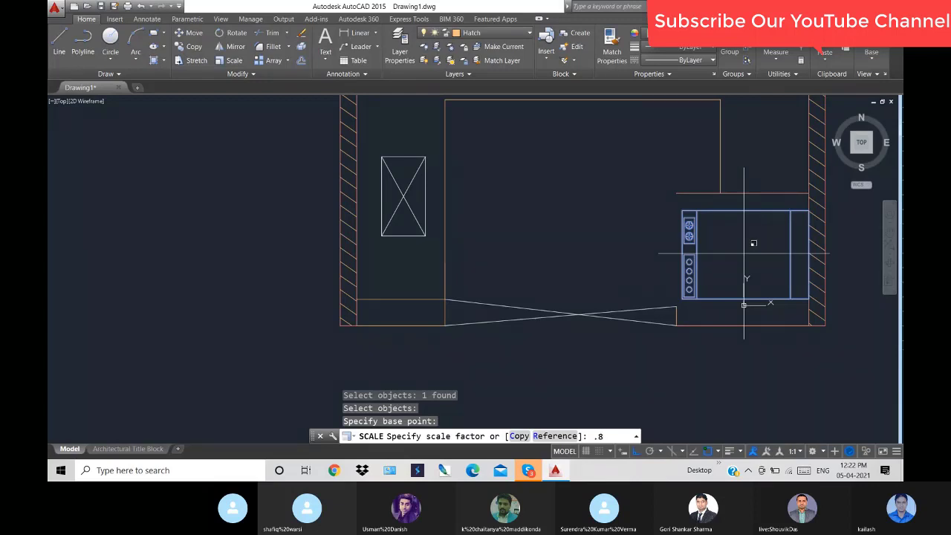
pyautogui.press('Return')
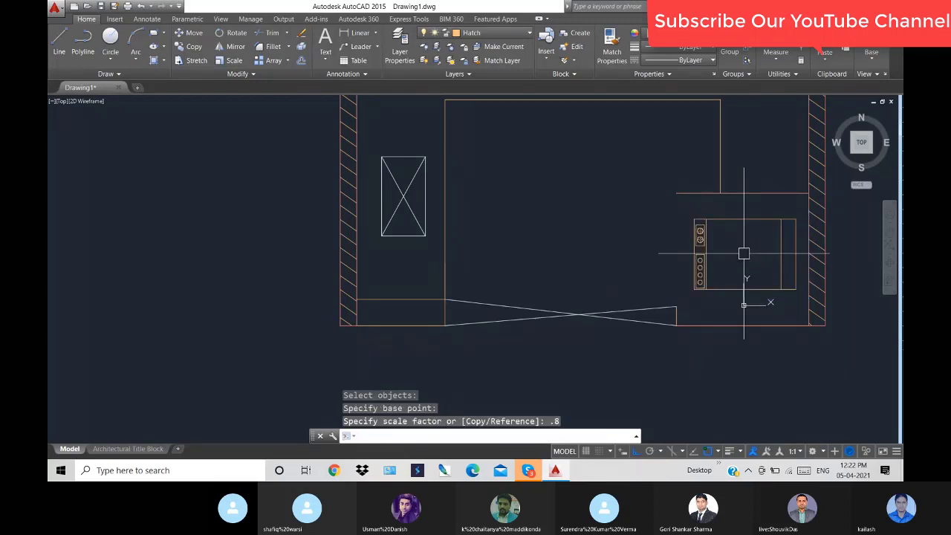
# Shift the cabinet downward so it sits flush in the room's lower-right corner.
pyautogui.click(746, 289)
pyautogui.write('m')
pyautogui.press('Return')
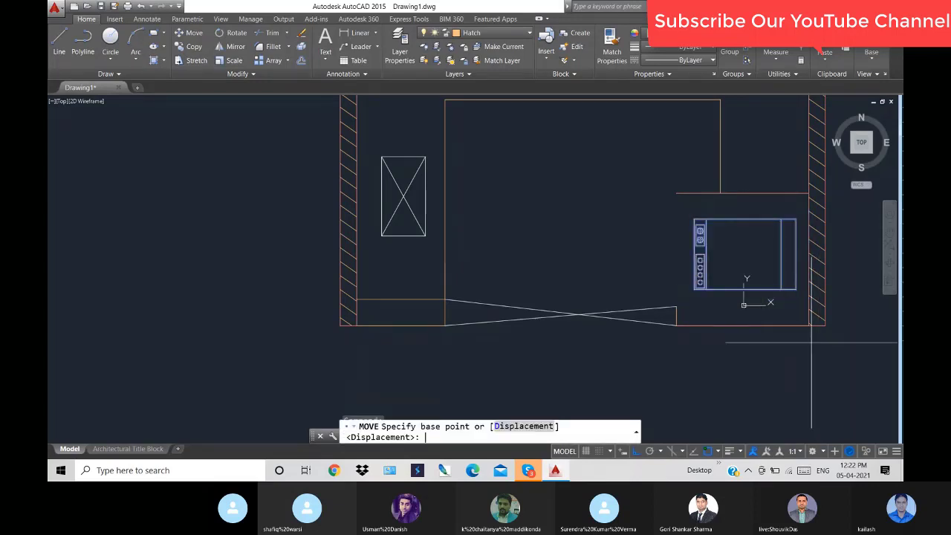
pyautogui.click(796, 290)
pyautogui.click(796, 310)
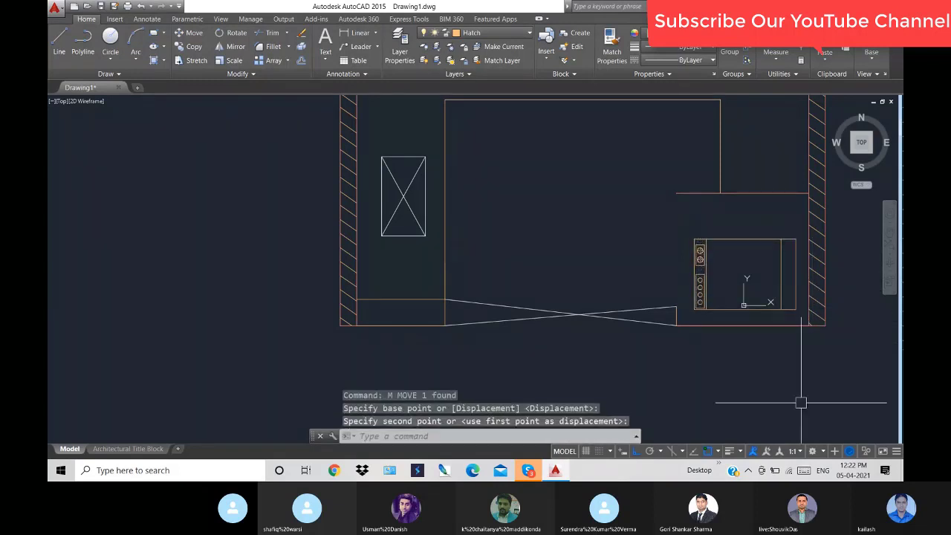
pyautogui.press('Escape')
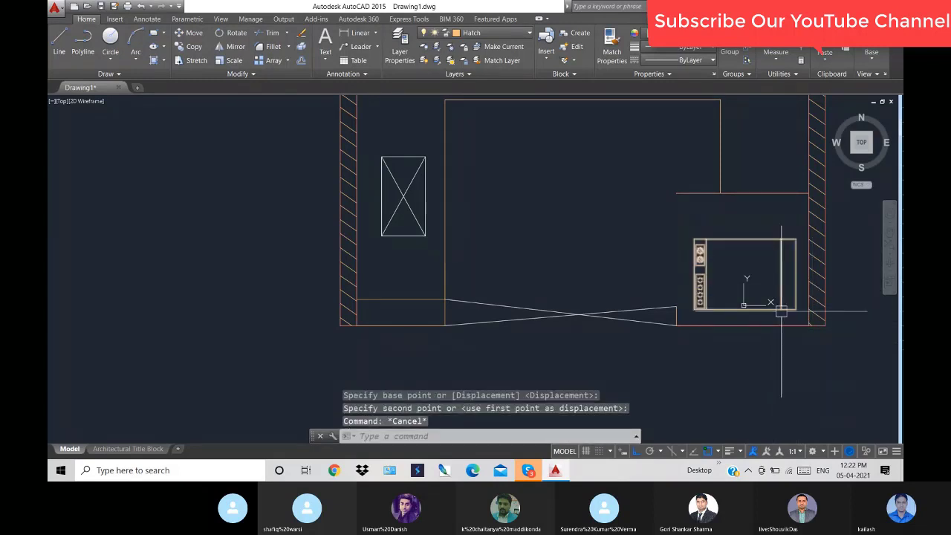
pyautogui.click(782, 310)
pyautogui.write('m')
pyautogui.press('Return')
pyautogui.click(796, 310)
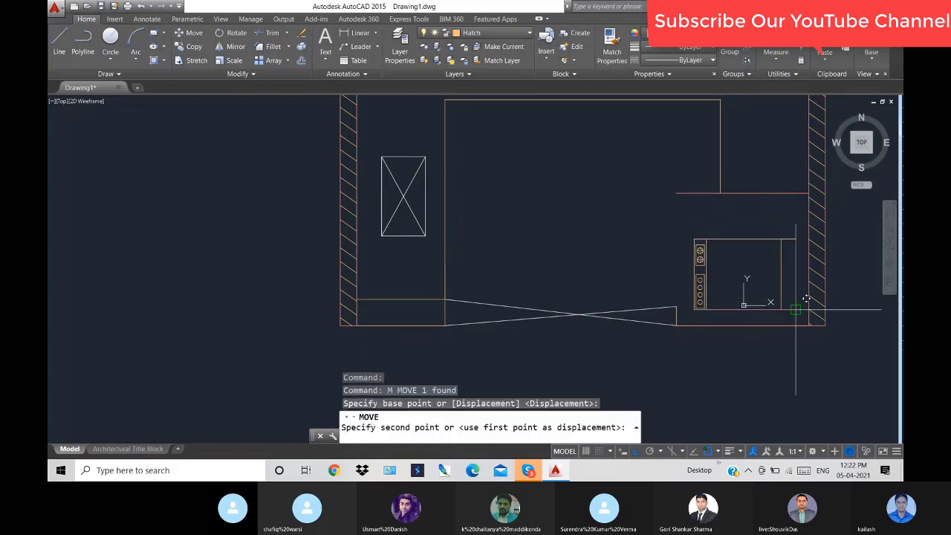
pyautogui.click(796, 319)
# Cancel a further cabinet move and inspect the short horizontal line inside the room.
pyautogui.click(779, 316)
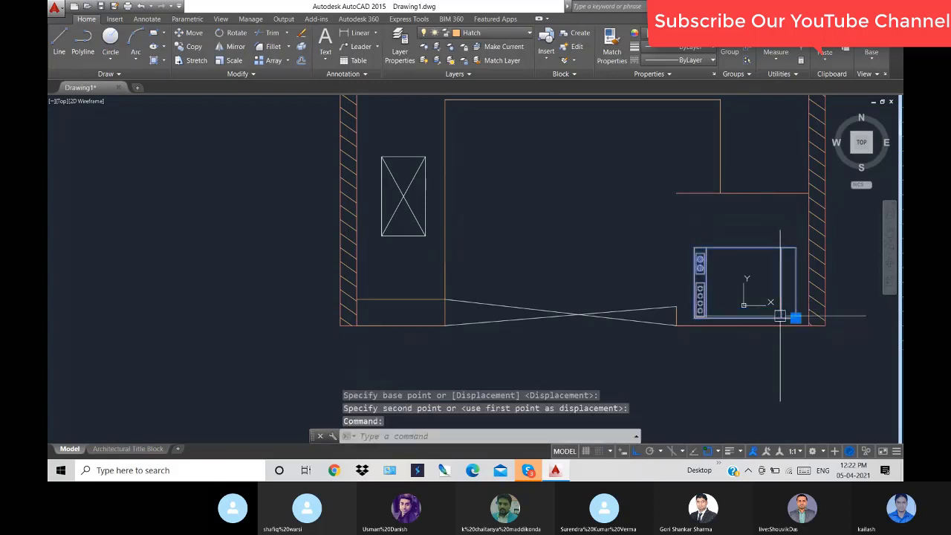
pyautogui.write('m')
pyautogui.press('Return')
pyautogui.scroll(4, 799, 311)
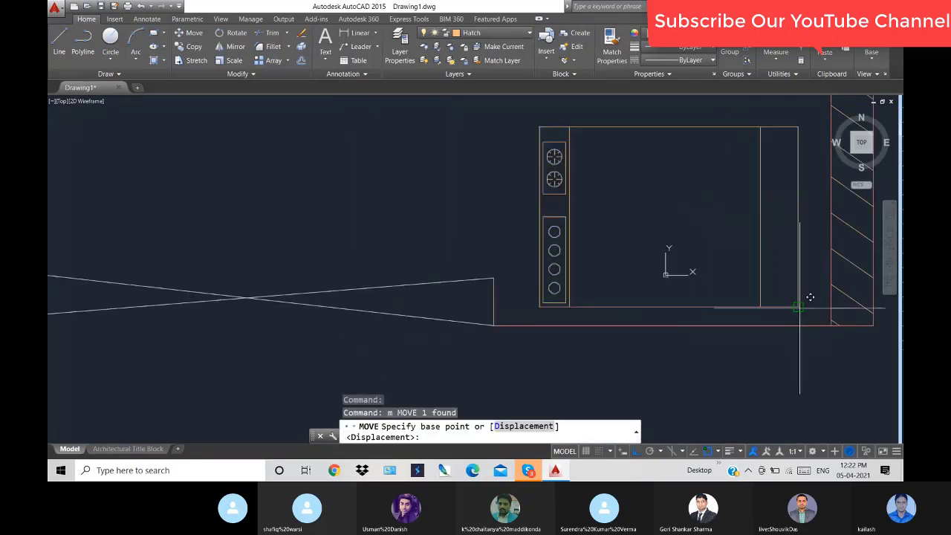
pyautogui.click(800, 307)
pyautogui.scroll(-4, 754, 365)
pyautogui.scroll(-2, 738, 345)
pyautogui.press('Escape')
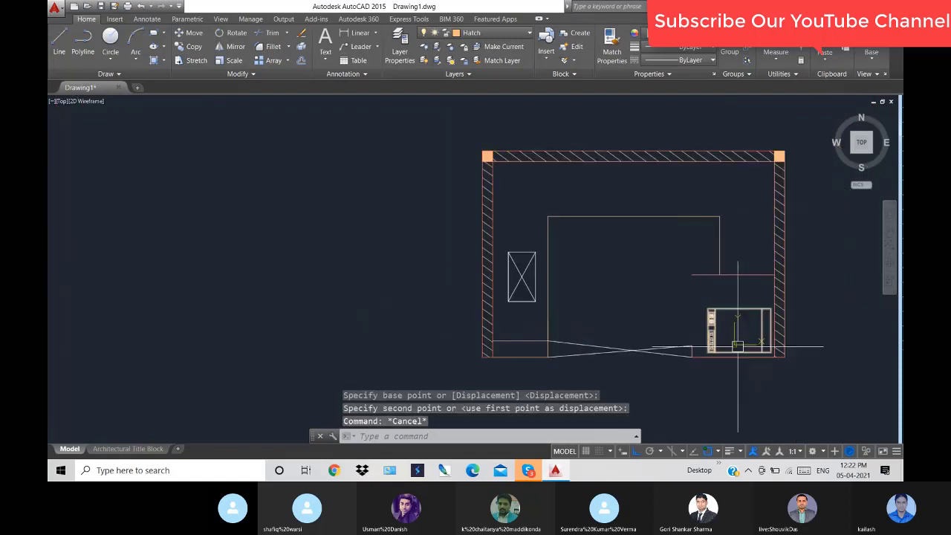
pyautogui.click(702, 277)
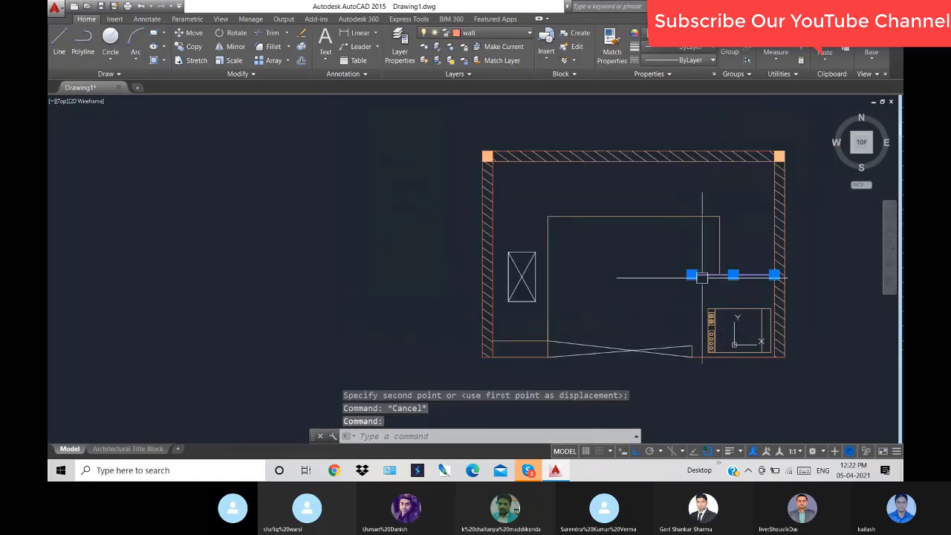
pyautogui.press('Escape')
# Try trimming the short horizontal line inside the room with TR, then cancel.
pyautogui.write('tr')
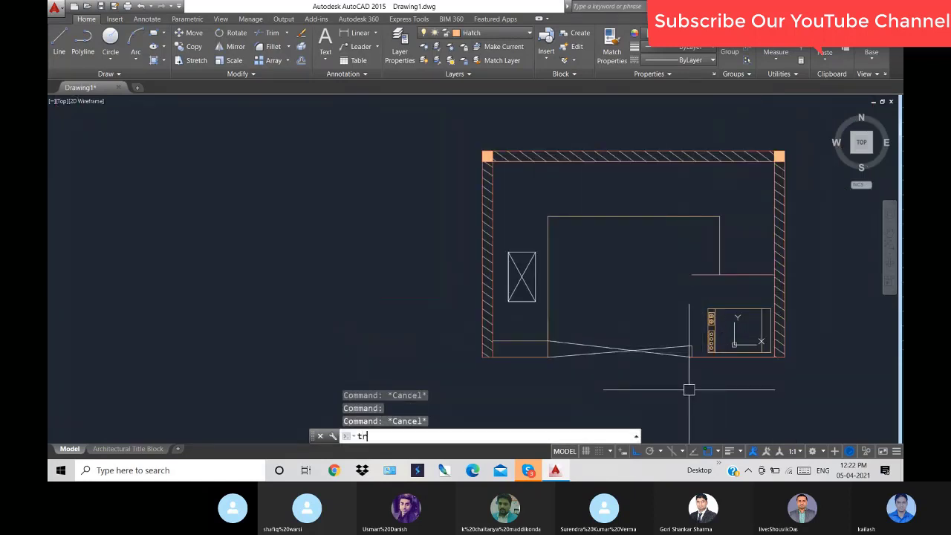
pyautogui.press('Return')
pyautogui.press('Return')
pyautogui.click(701, 276)
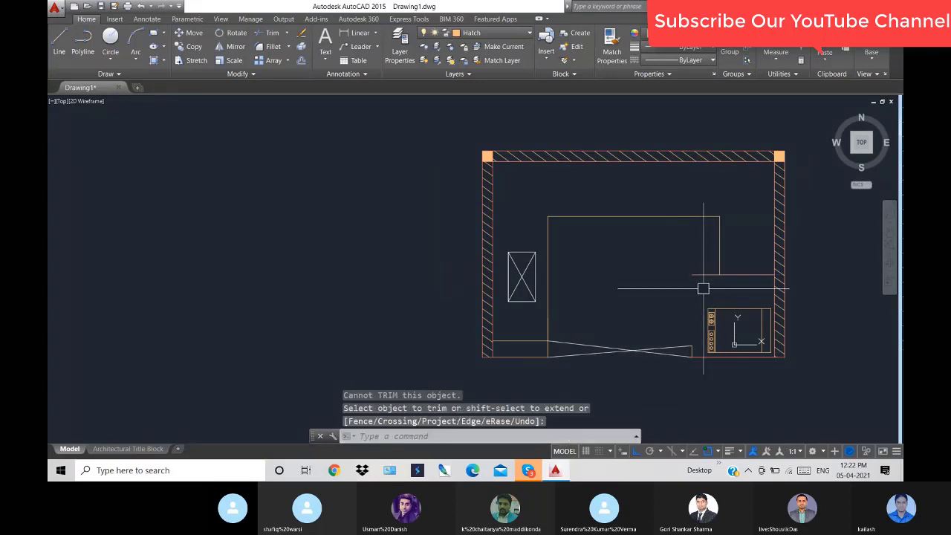
pyautogui.press('Escape')
pyautogui.write('tr')
pyautogui.press('Return')
pyautogui.press('Return')
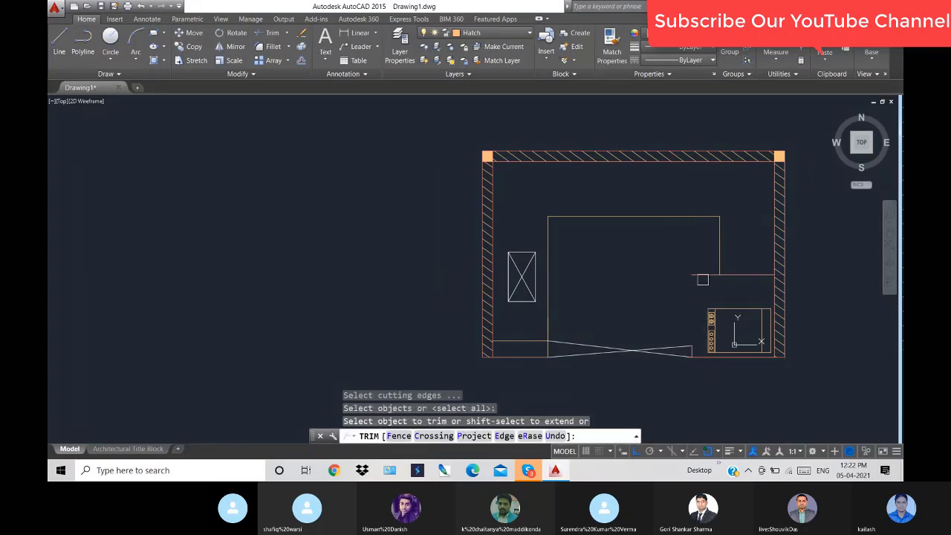
pyautogui.click(703, 280)
pyautogui.press('Escape')
pyautogui.scroll(-2, 564, 333)
pyautogui.scroll(-2, 498, 314)
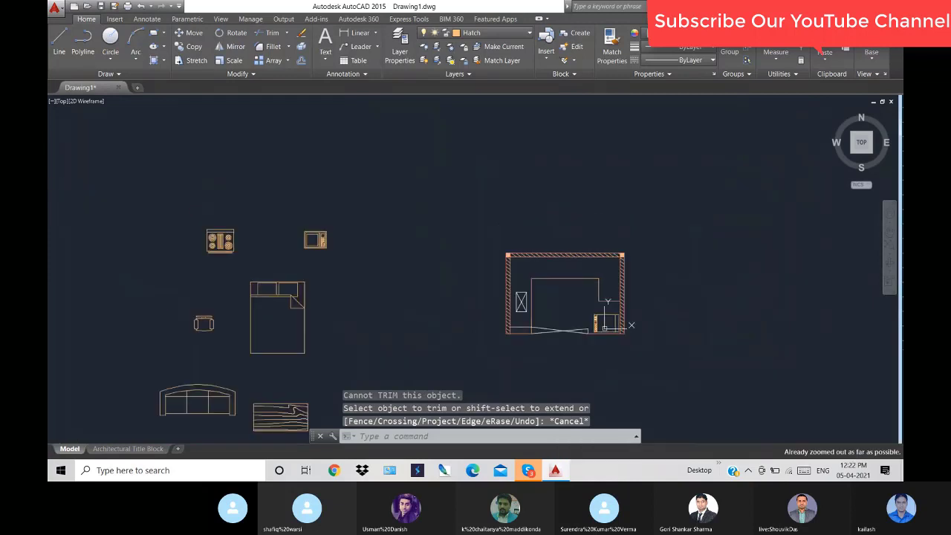
pyautogui.scroll(4, 223, 245)
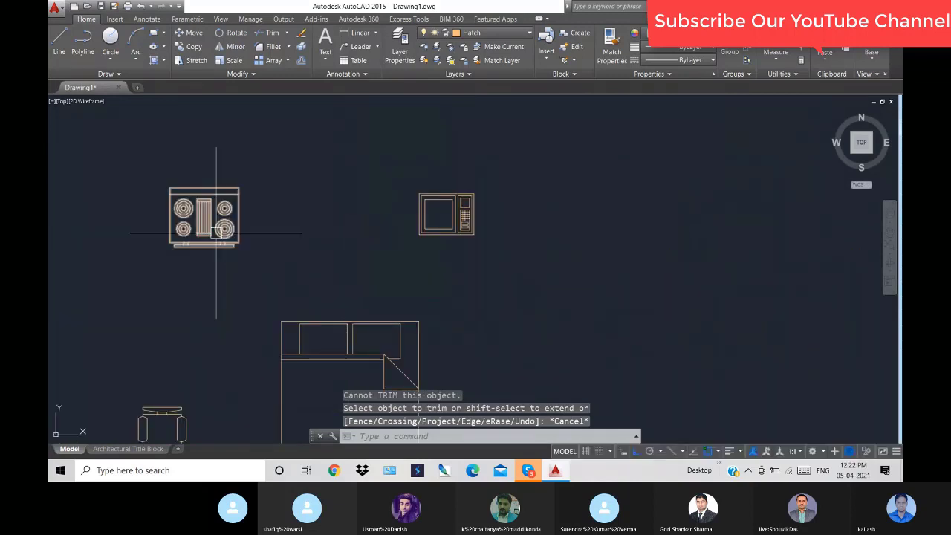
# Move the stove block into the kitchen against the top wall with Ortho off.
pyautogui.click(216, 232)
pyautogui.write('m')
pyautogui.press('Return')
pyautogui.click(204, 216)
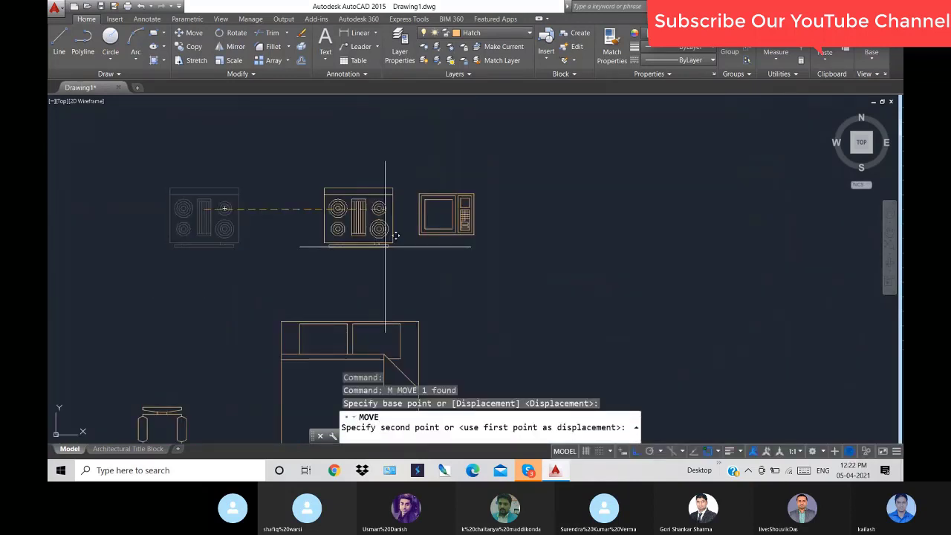
pyautogui.scroll(-3, 470, 263)
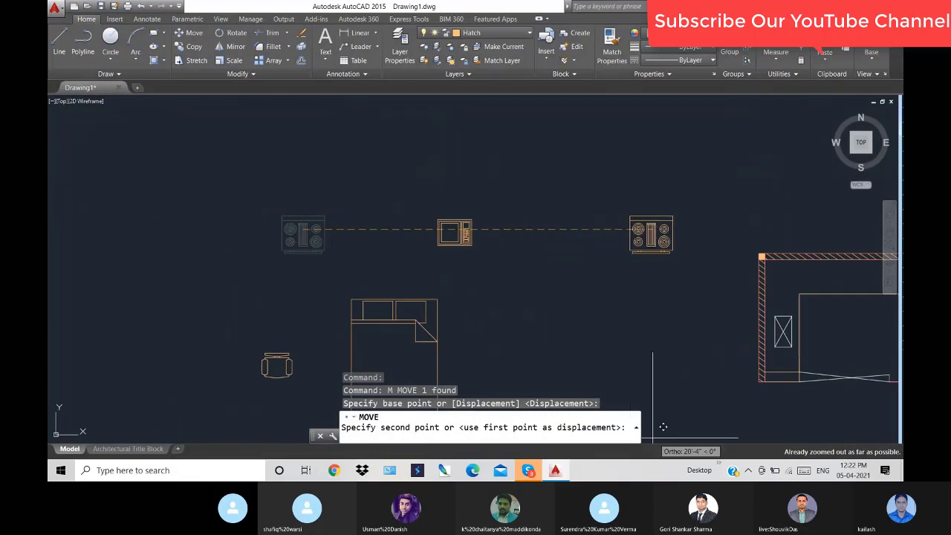
pyautogui.click(643, 452)
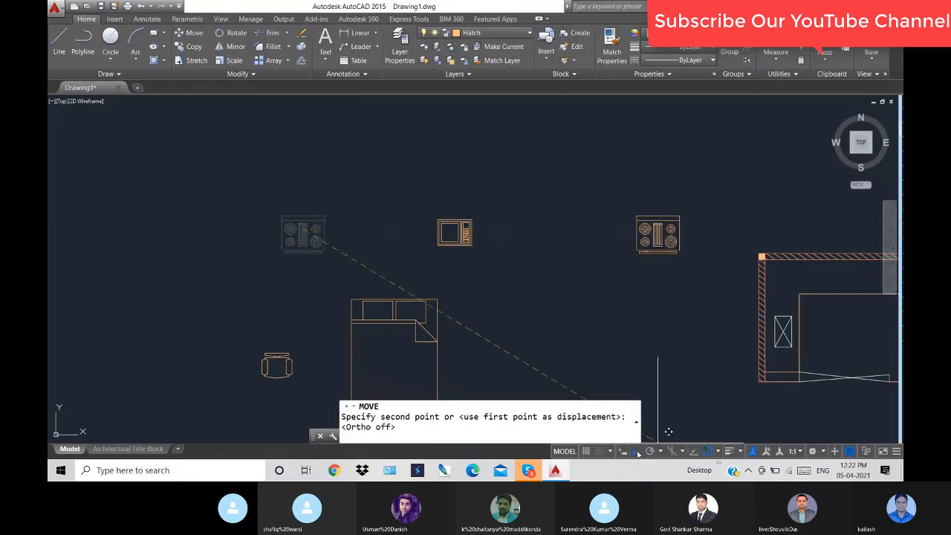
pyautogui.click(844, 273)
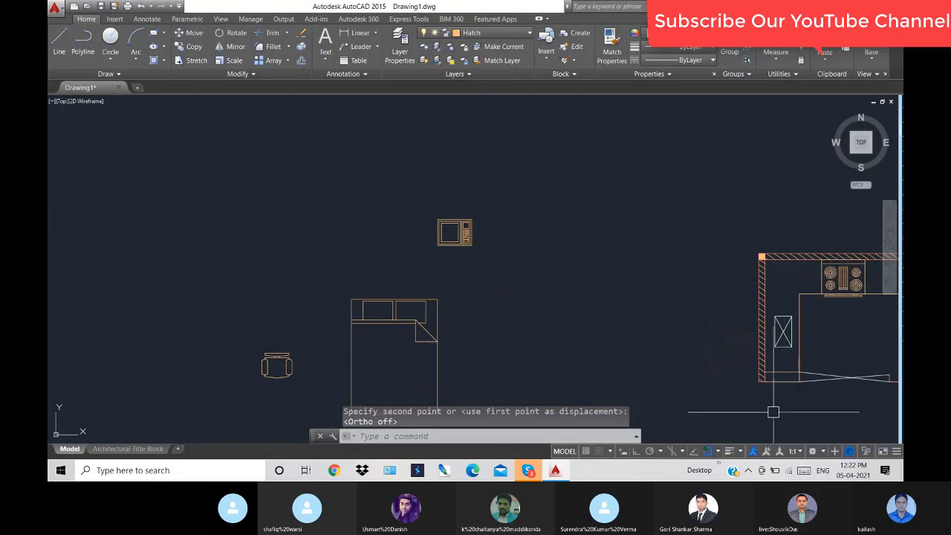
# Zoom to the whole drawing and bring up the view shortcut menu.
pyautogui.write('z')
pyautogui.press('Return')
pyautogui.write('a')
pyautogui.press('Return')
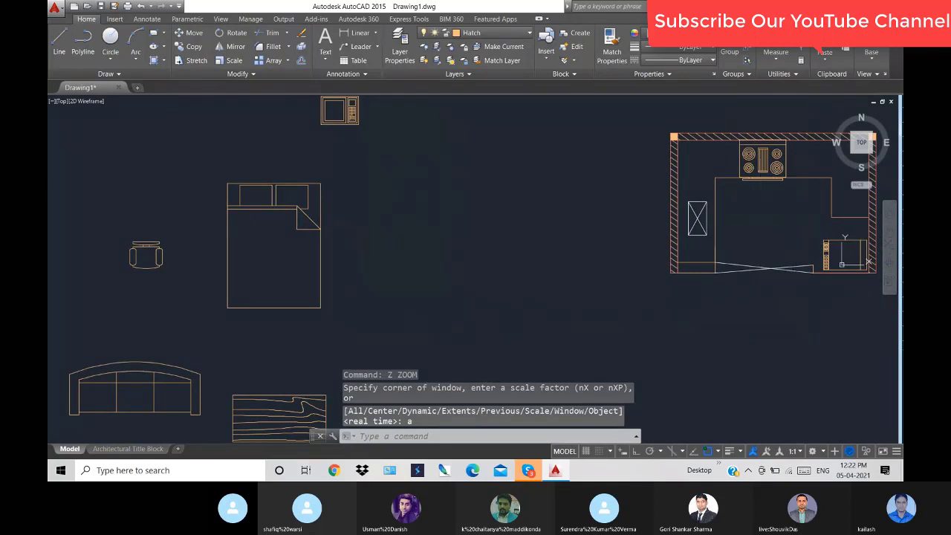
pyautogui.rightClick(842, 256)
# Scale the stove block to 0.7 of its size.
pyautogui.click(793, 324)
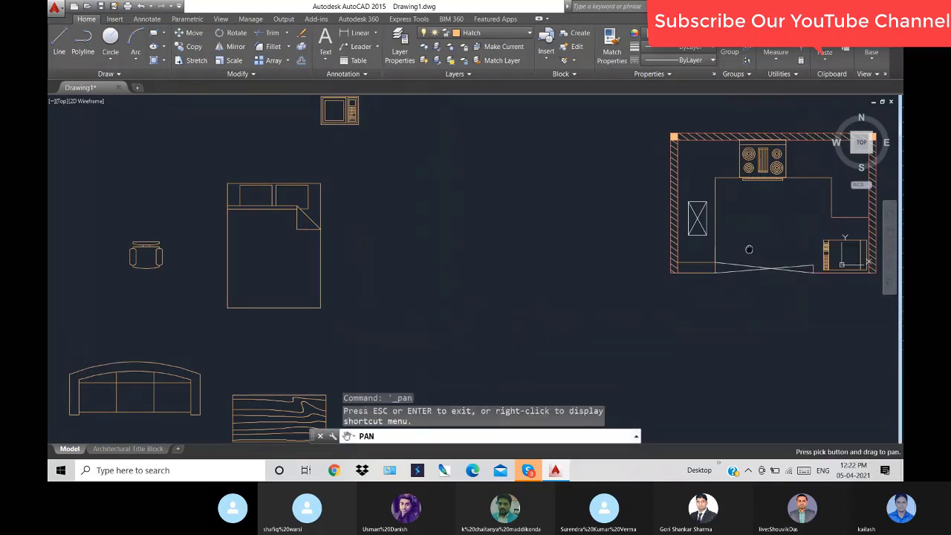
pyautogui.scroll(4, 749, 249)
pyautogui.press('Escape')
pyautogui.click(533, 243)
pyautogui.write('sc')
pyautogui.press('Return')
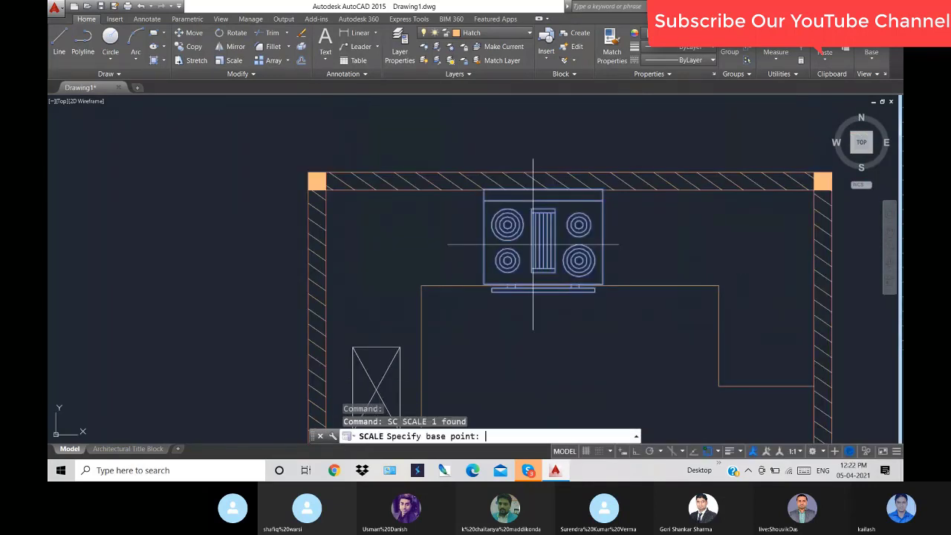
pyautogui.click(545, 240)
pyautogui.write('.')
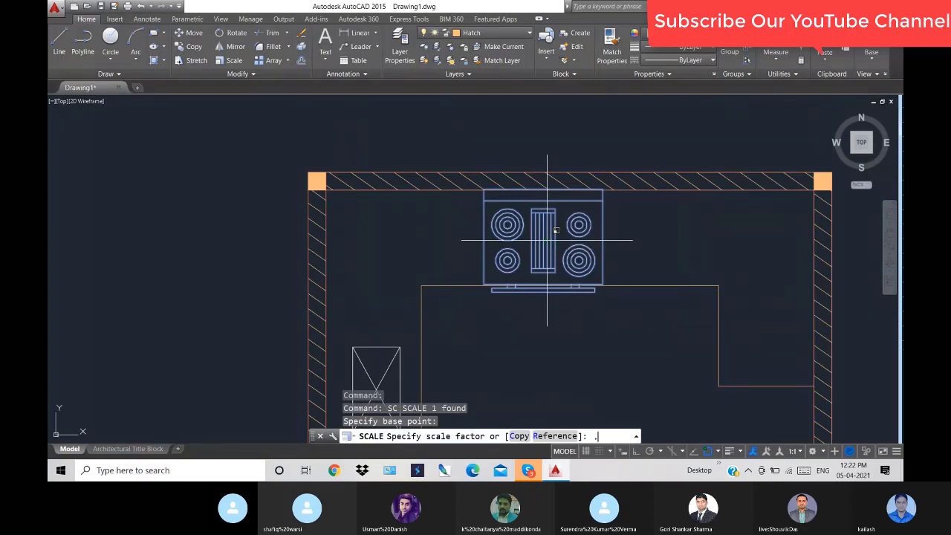
pyautogui.write('7')
pyautogui.press('Return')
# Move the stove by its top-right corner snugly against the kitchen's top wall.
pyautogui.scroll(2, 547, 238)
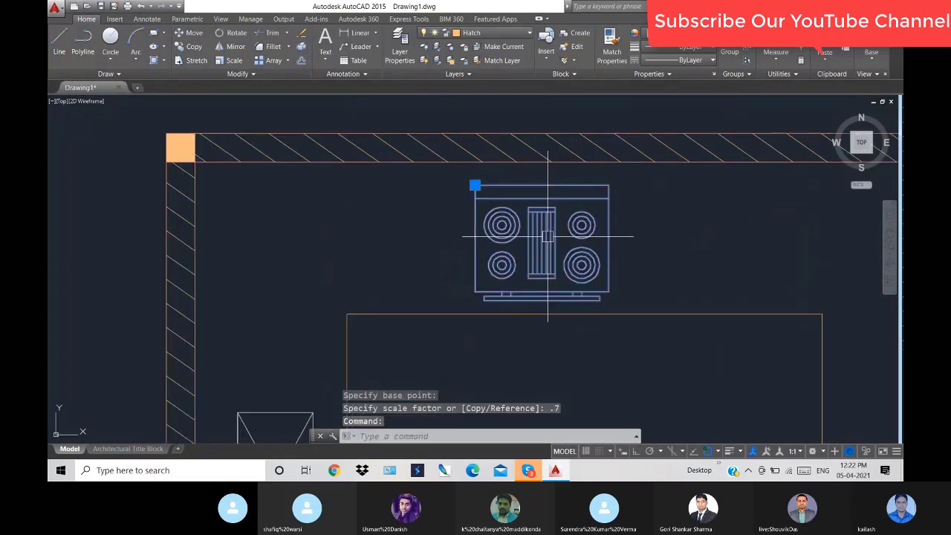
pyautogui.write('m')
pyautogui.press('Return')
pyautogui.click(609, 185)
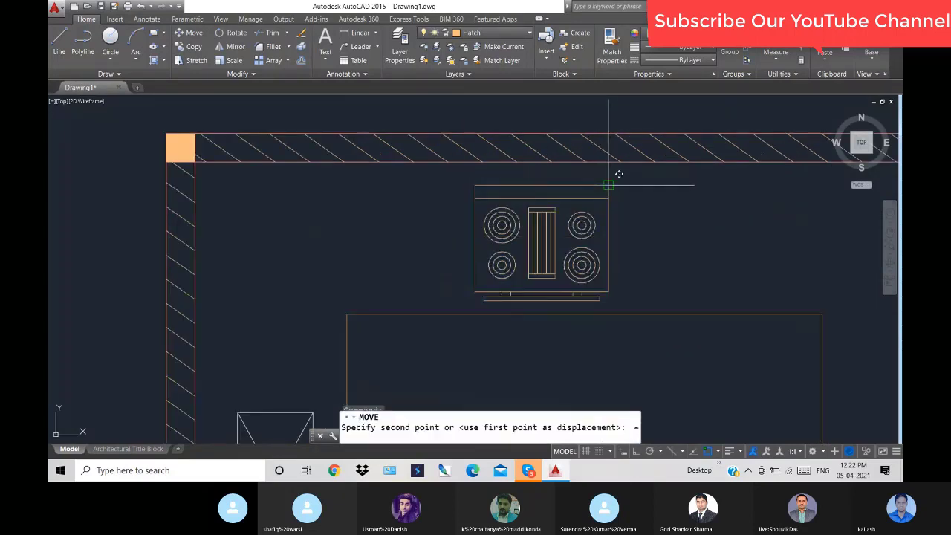
pyautogui.scroll(-4, 749, 226)
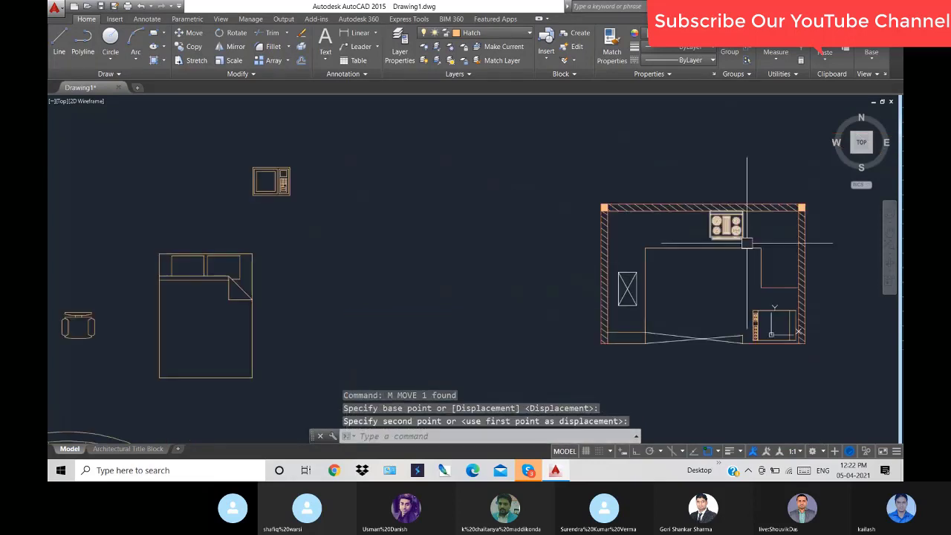
pyautogui.click(743, 210)
pyautogui.scroll(4, 803, 243)
pyautogui.scroll(2, 803, 243)
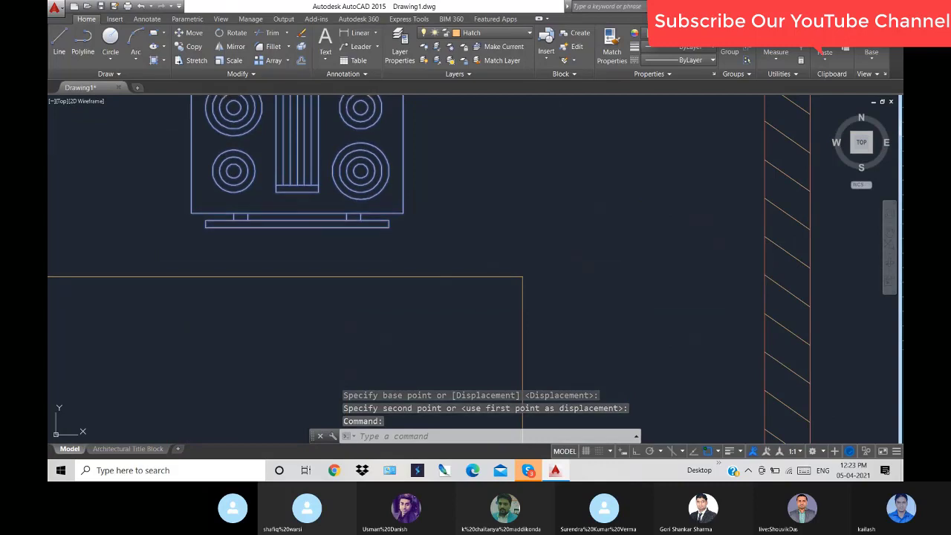
pyautogui.scroll(-5, 718, 269)
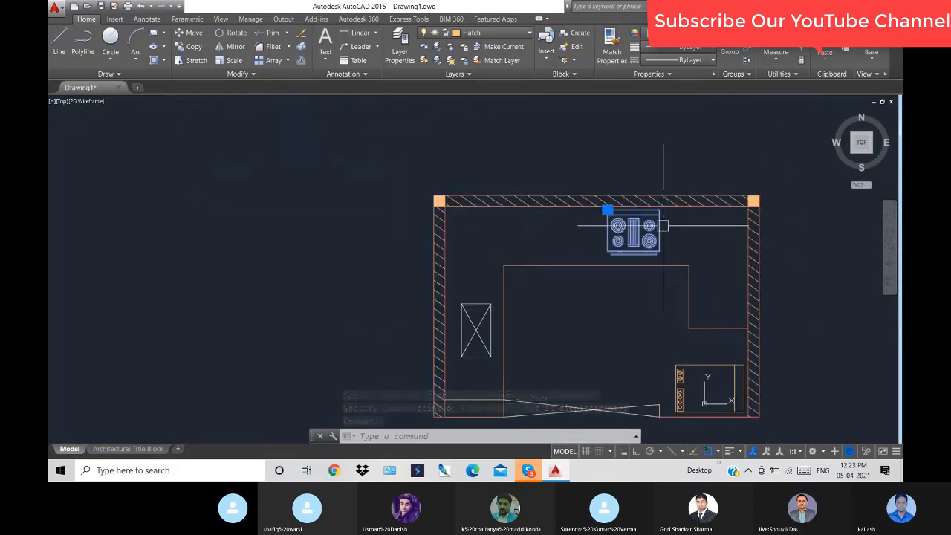
pyautogui.scroll(4, 697, 257)
pyautogui.scroll(-3, 698, 258)
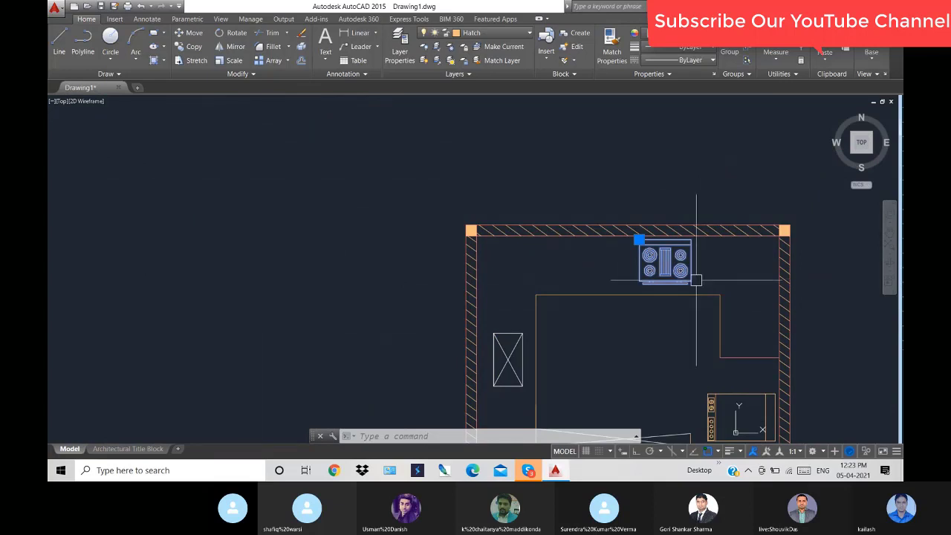
pyautogui.press('Escape')
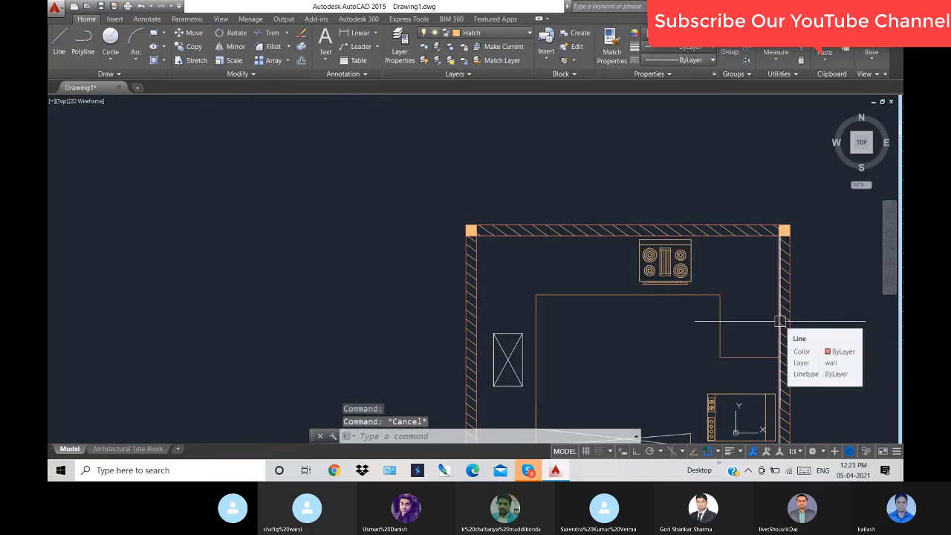
# Move the stove block onto the hob layer and confirm its layer assignment.
pyautogui.click(673, 264)
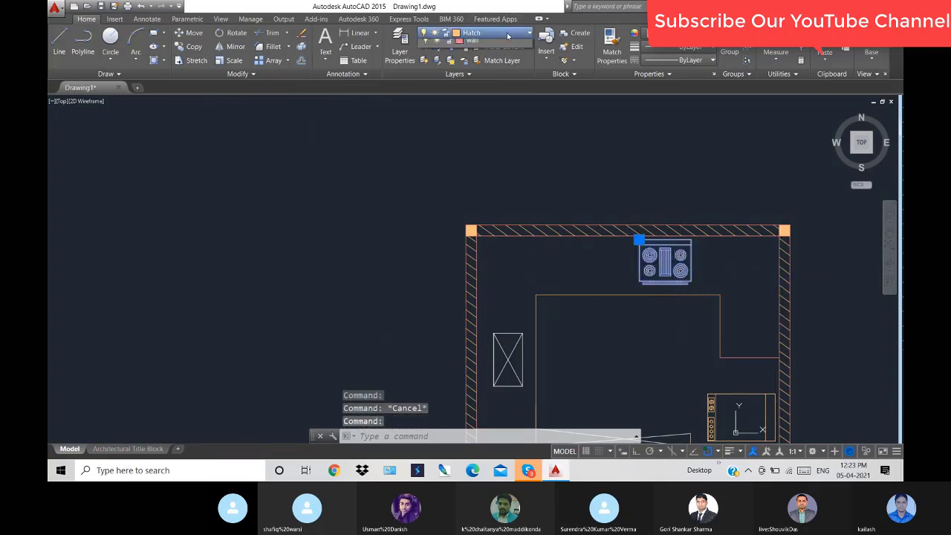
pyautogui.click(491, 32)
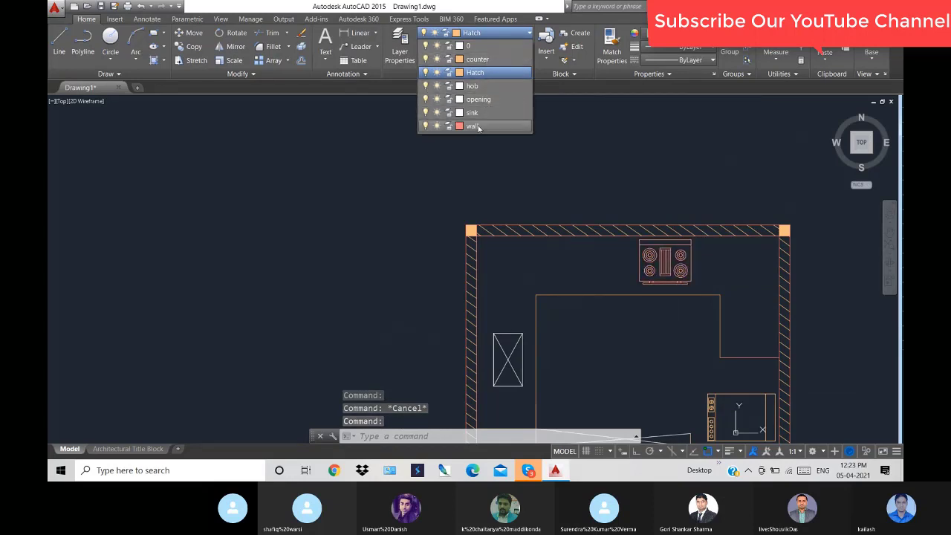
pyautogui.click(475, 86)
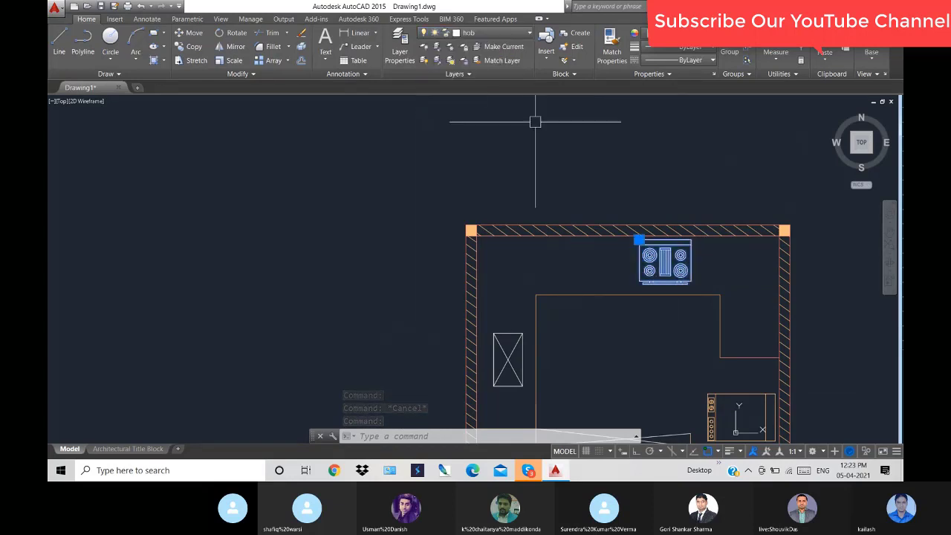
pyautogui.scroll(-2, 684, 297)
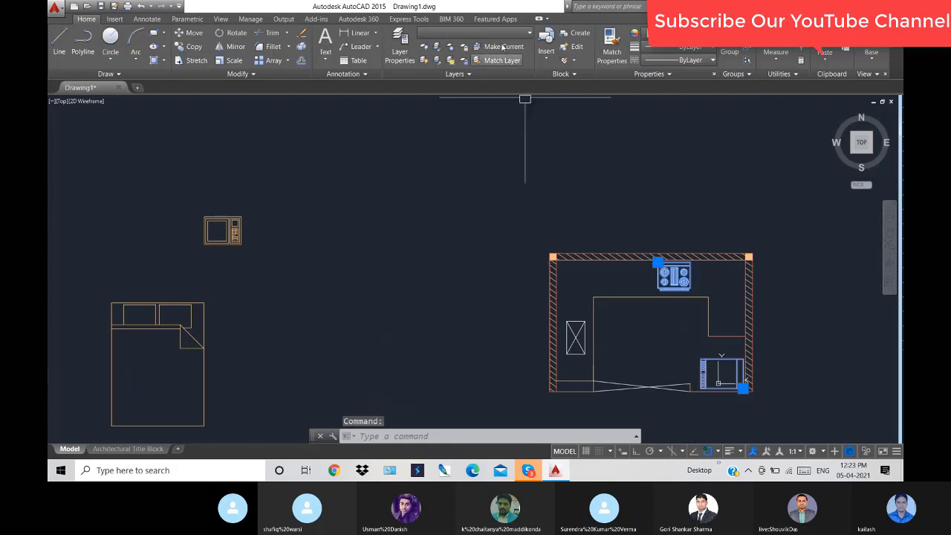
pyautogui.click(491, 33)
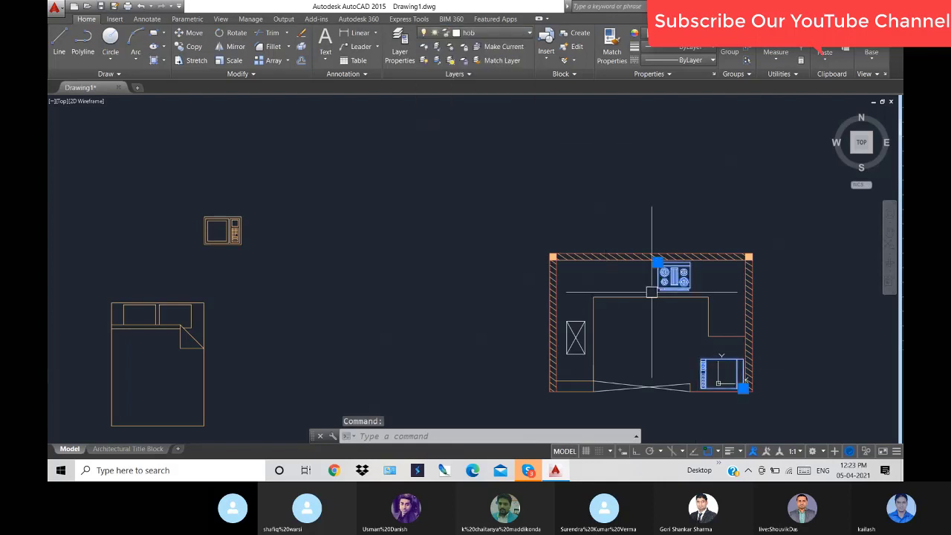
# Clear the selection and open the Layer Properties Manager.
pyautogui.press('Escape')
pyautogui.scroll(4, 754, 329)
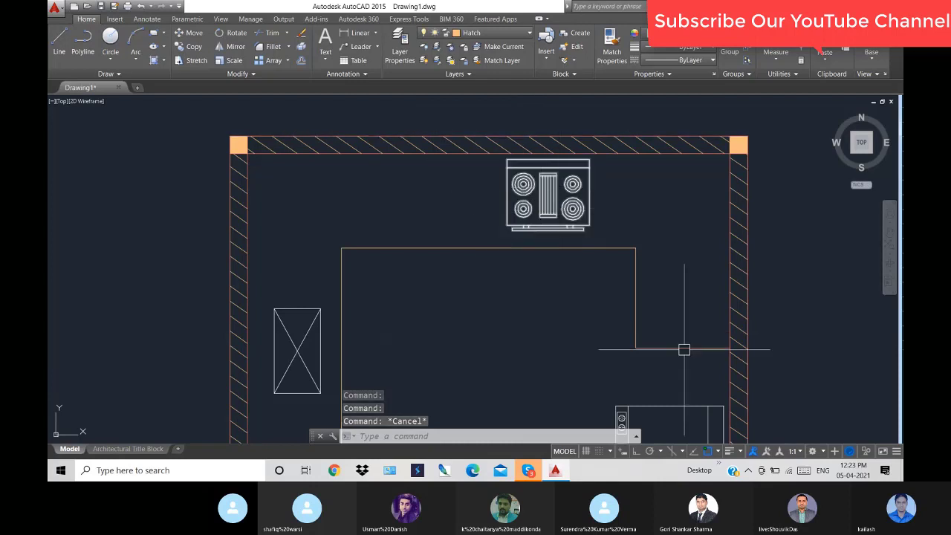
pyautogui.moveTo(513, 218)
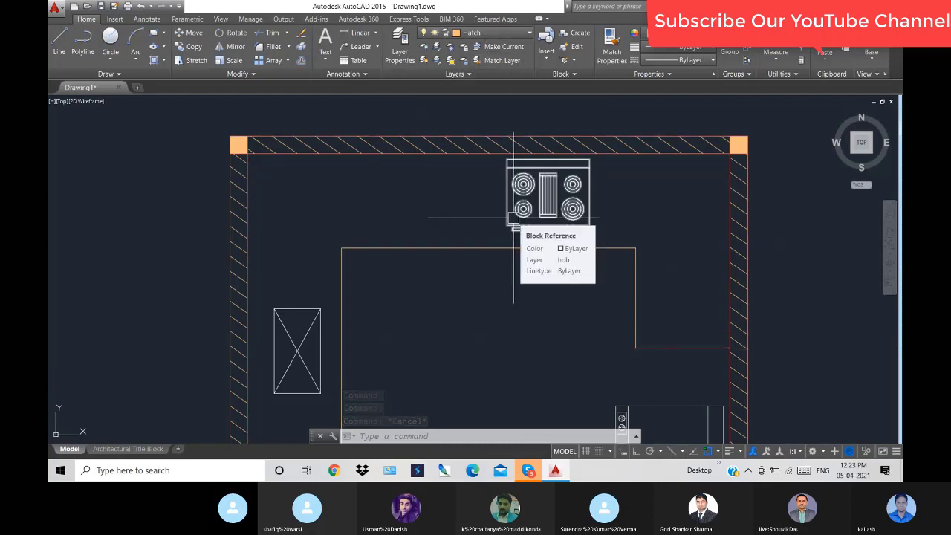
pyautogui.write('1')
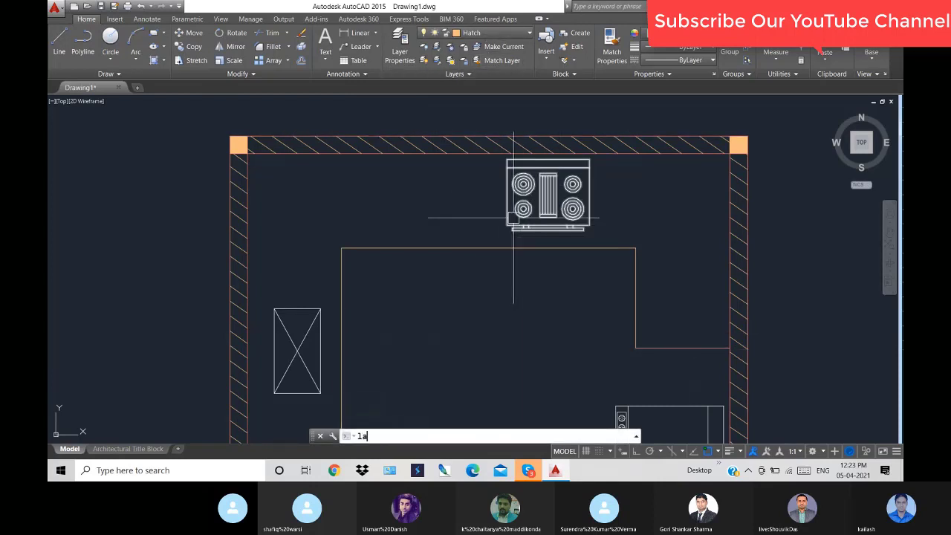
pyautogui.press('Return')
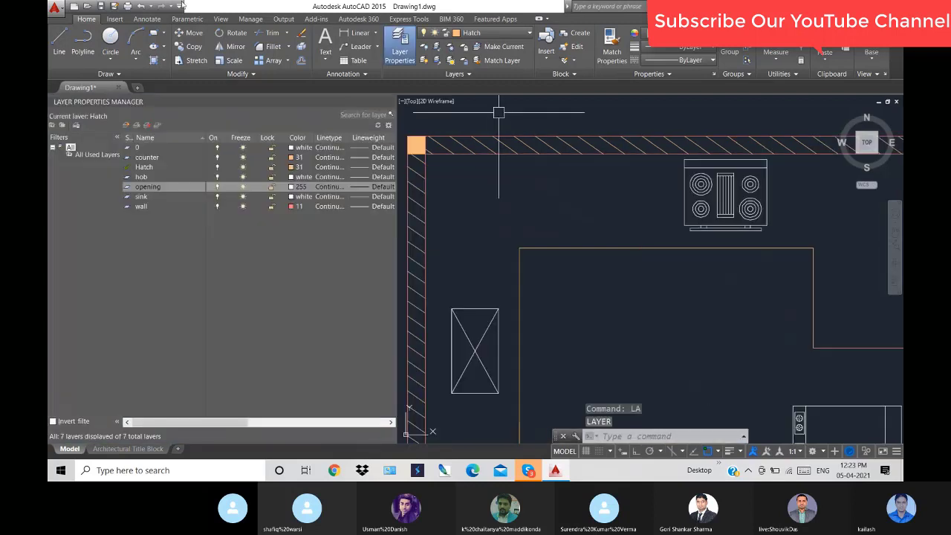
# Create a new layer named Kitchen app with yellow colour 41.
pyautogui.click(127, 126)
pyautogui.write('Kitchen app')
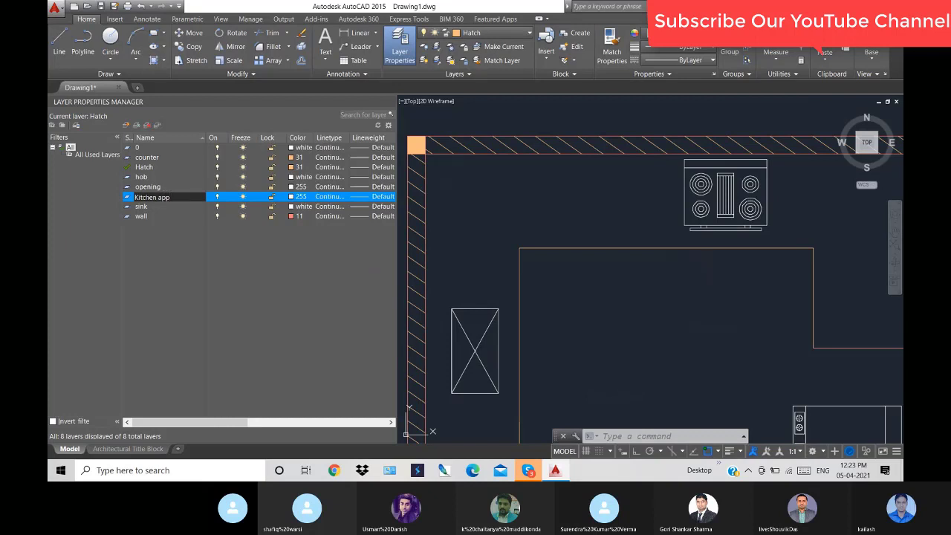
pyautogui.press('Return')
pyautogui.click(295, 197)
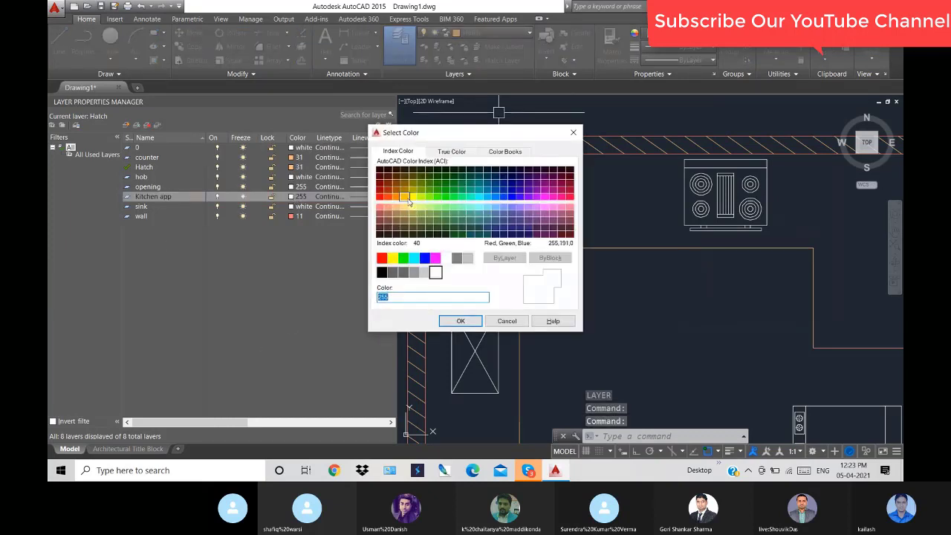
pyautogui.click(405, 207)
pyautogui.click(462, 321)
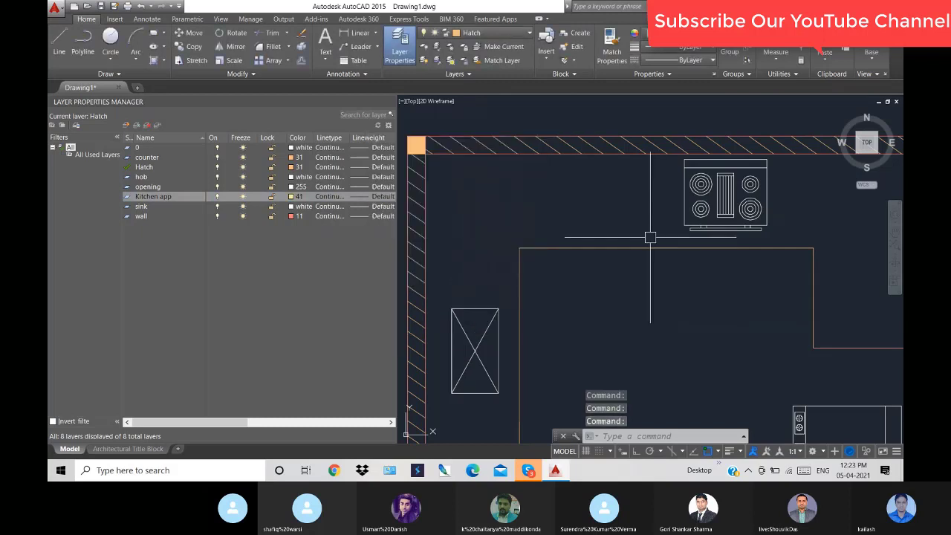
# Put the hob block on the Kitchen app layer.
pyautogui.scroll(-5, 648, 230)
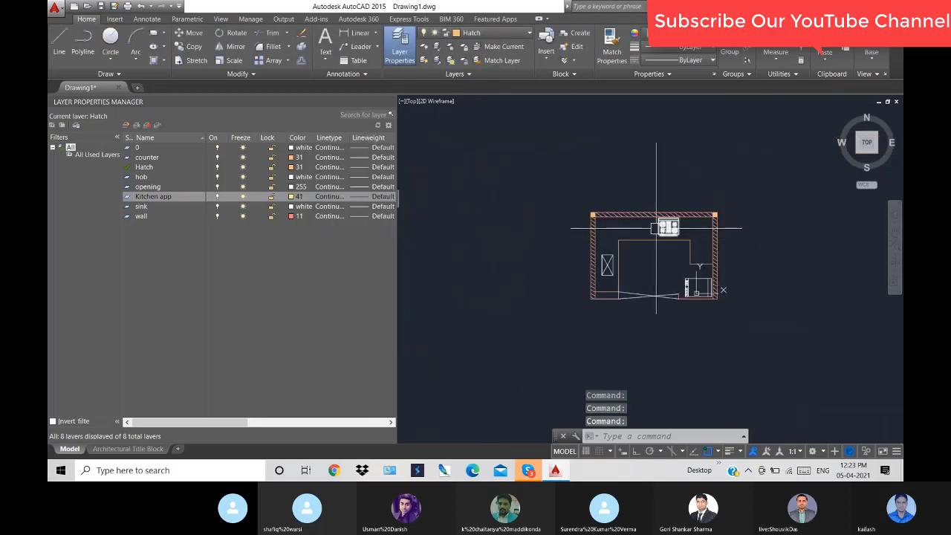
pyautogui.click(511, 36)
pyautogui.click(487, 97)
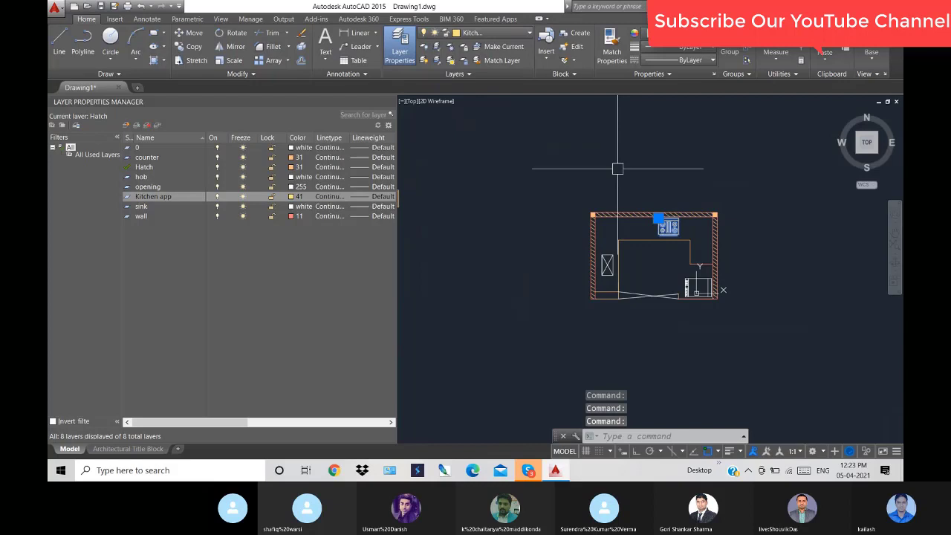
# Move the sink block onto the Kitchen app layer.
pyautogui.scroll(5, 688, 290)
pyautogui.click(685, 282)
pyautogui.click(510, 36)
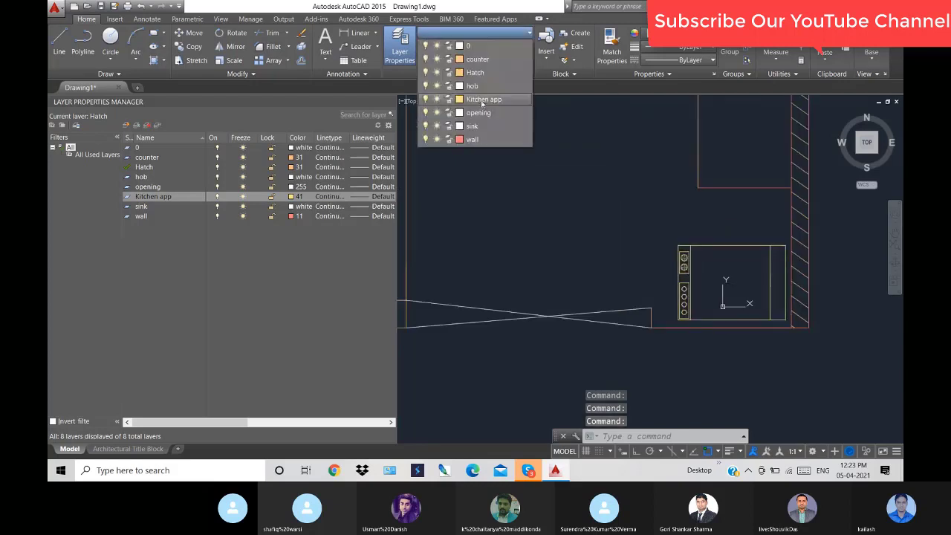
pyautogui.click(487, 98)
pyautogui.scroll(-5, 619, 253)
pyautogui.scroll(4, 548, 237)
# Window-select the X-marked box and move it onto the Kitchen app layer.
pyautogui.click(556, 236)
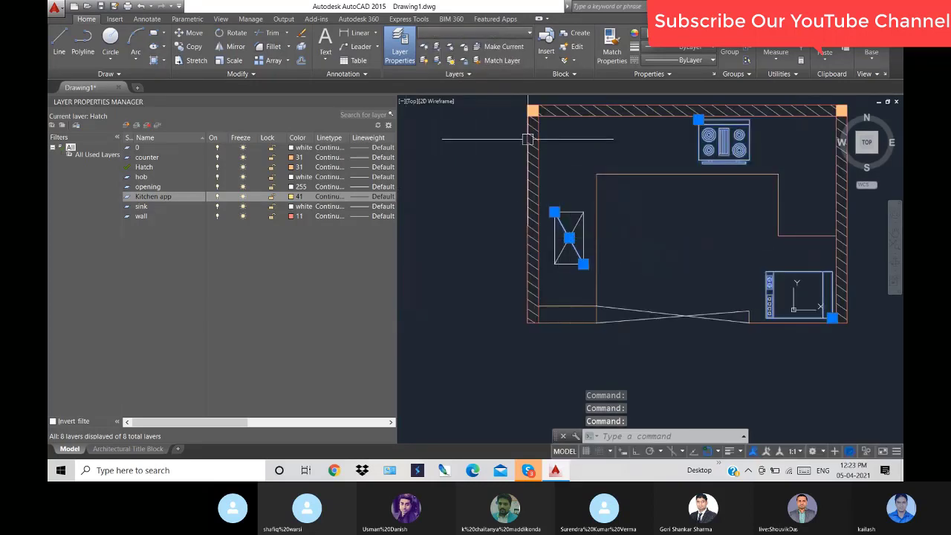
pyautogui.click(588, 282)
pyautogui.click(554, 208)
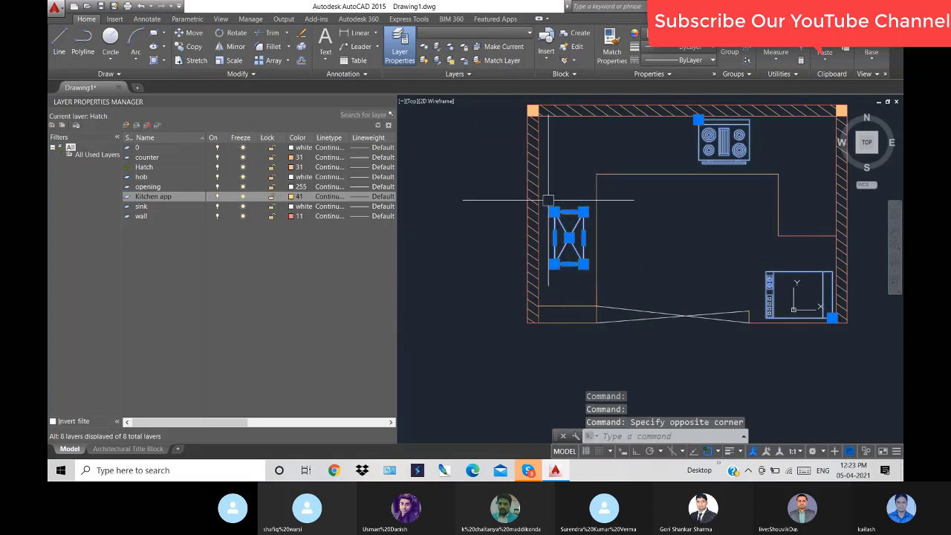
pyautogui.click(490, 40)
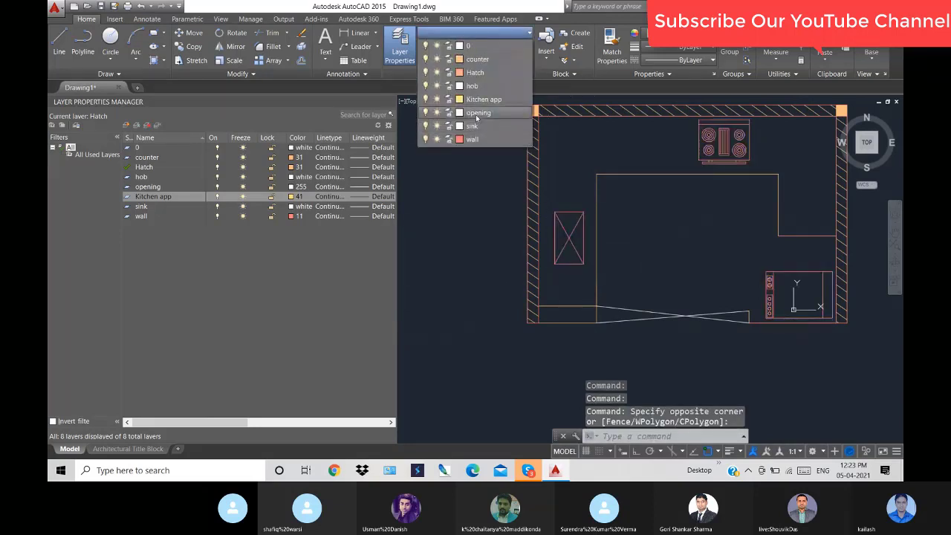
pyautogui.click(483, 97)
pyautogui.press('Escape')
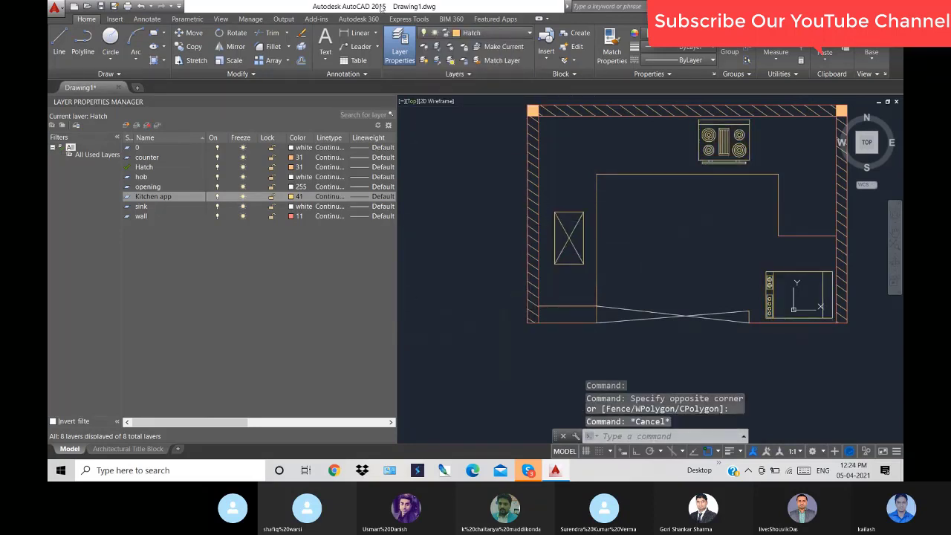
# Toggle the Kitchen app layer off and on to check it, then close the layer manager.
pyautogui.click(487, 38)
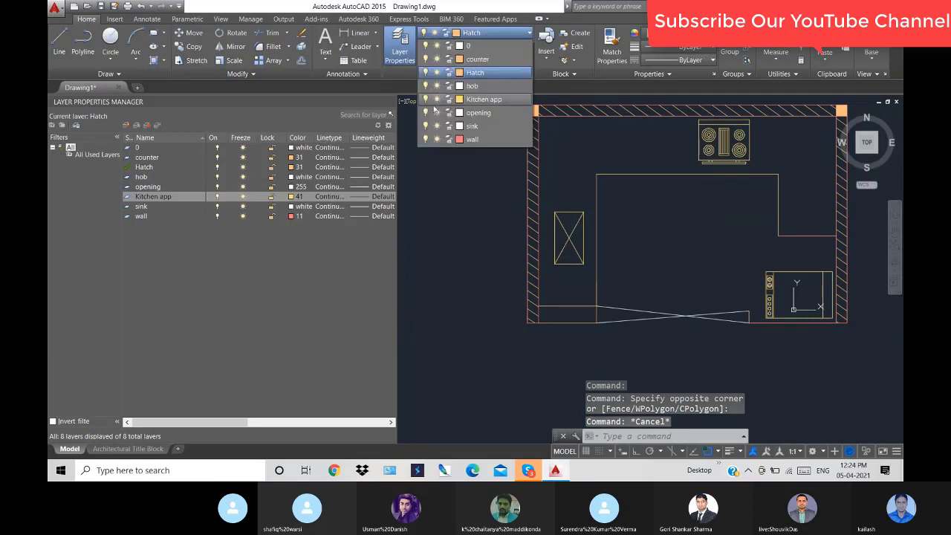
pyautogui.click(426, 98)
pyautogui.click(426, 99)
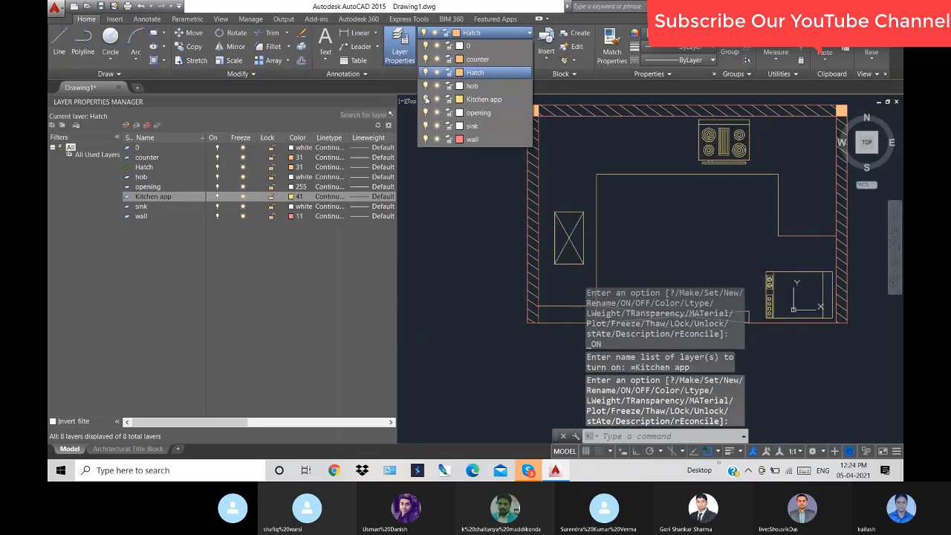
pyautogui.click(426, 99)
pyautogui.click(426, 98)
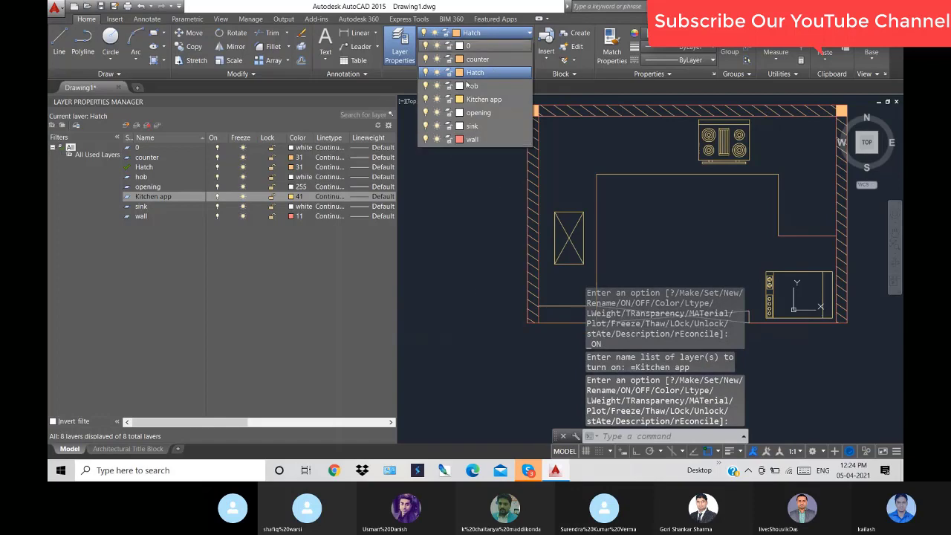
pyautogui.press('Escape')
pyautogui.press('Escape')
pyautogui.scroll(-5, 519, 286)
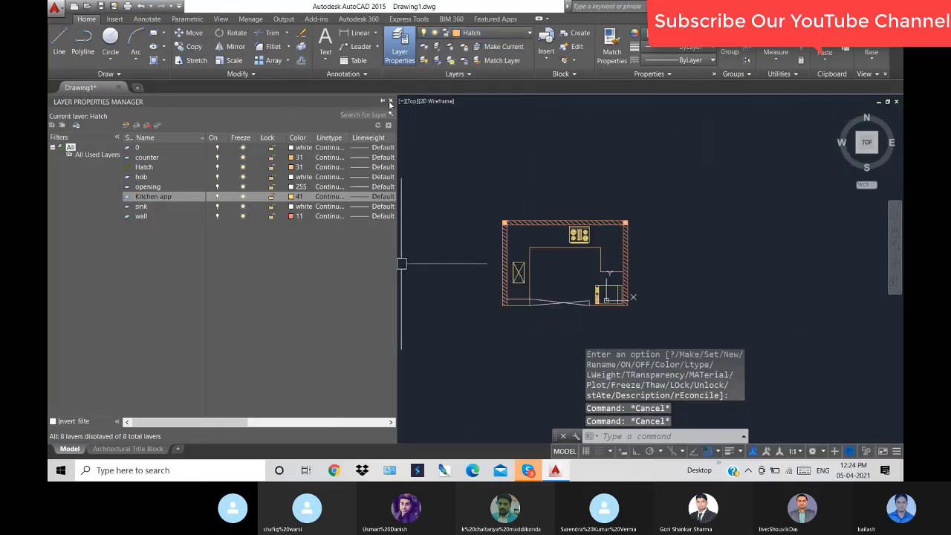
pyautogui.click(390, 102)
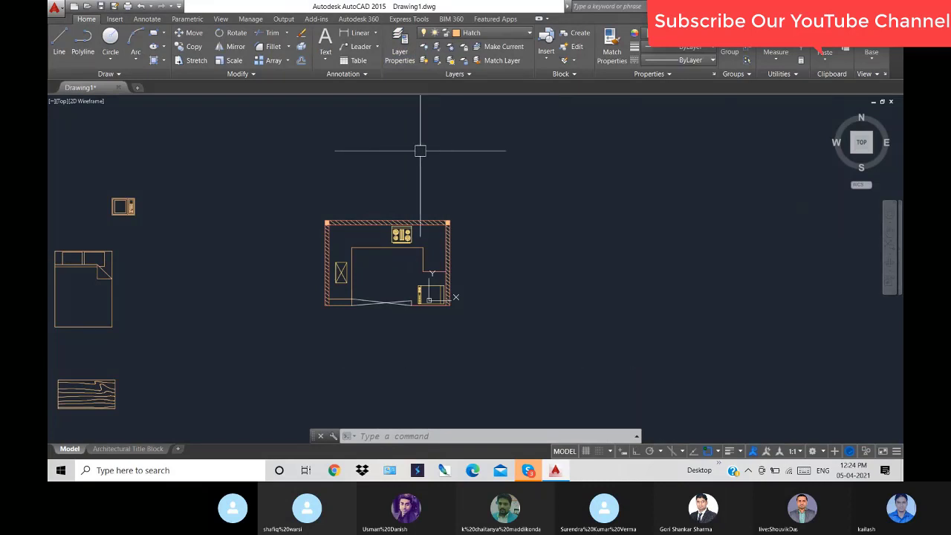
# Zoom All to show the whole drawing with the furniture blocks.
pyautogui.scroll(-2, 310, 273)
pyautogui.write('z')
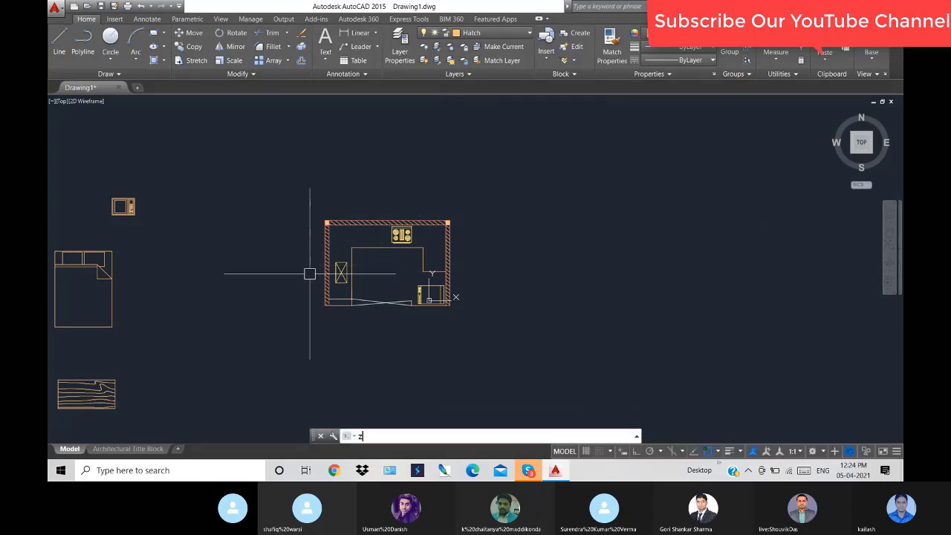
pyautogui.press('Return')
pyautogui.write('a')
pyautogui.press('Return')
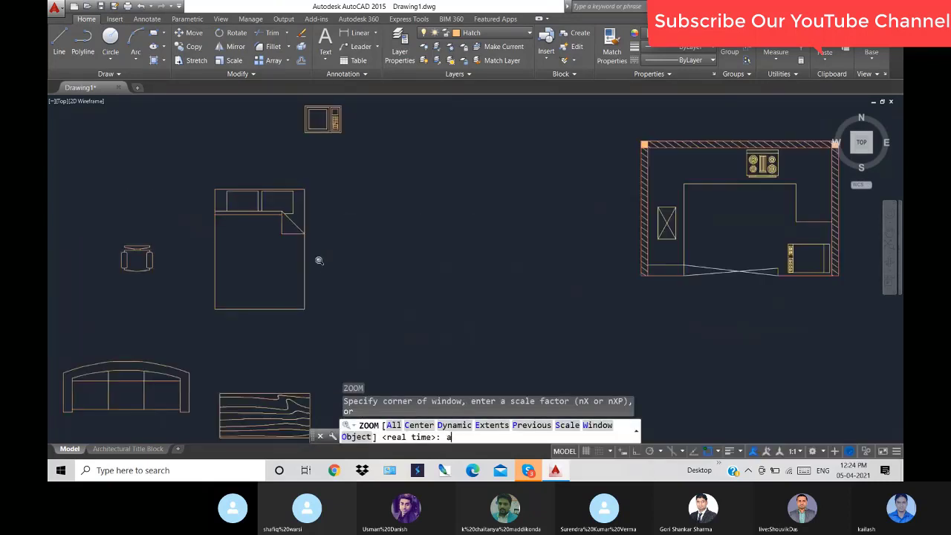
pyautogui.scroll(2, 255, 184)
# Briefly select the sofa, chair and wood-patterned blocks, clear them, then start SCALE.
pyautogui.click(256, 185)
pyautogui.click(233, 395)
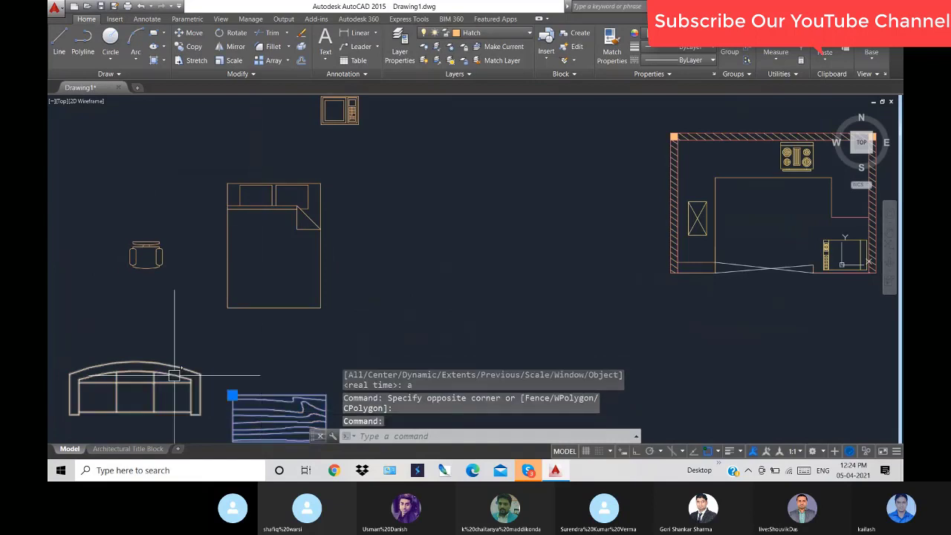
pyautogui.click(135, 362)
pyautogui.click(145, 243)
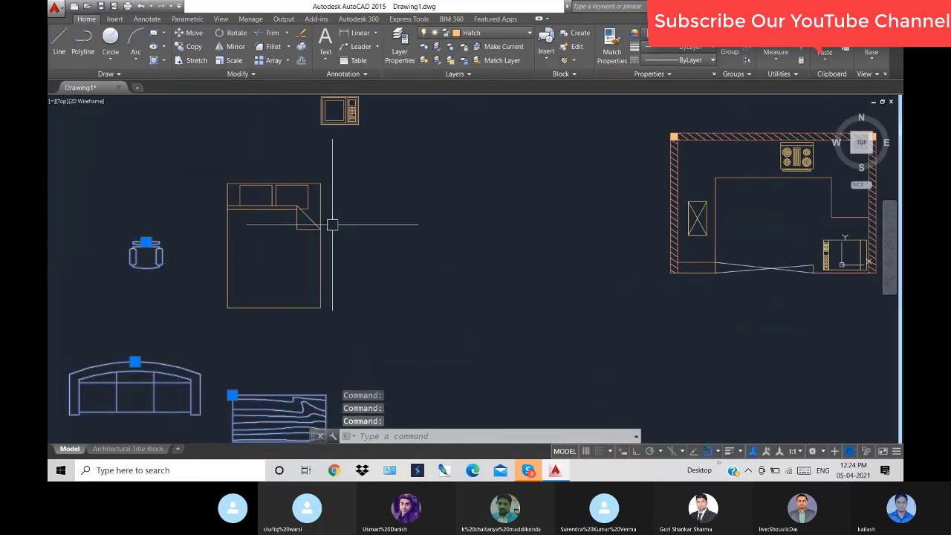
pyautogui.press('Escape')
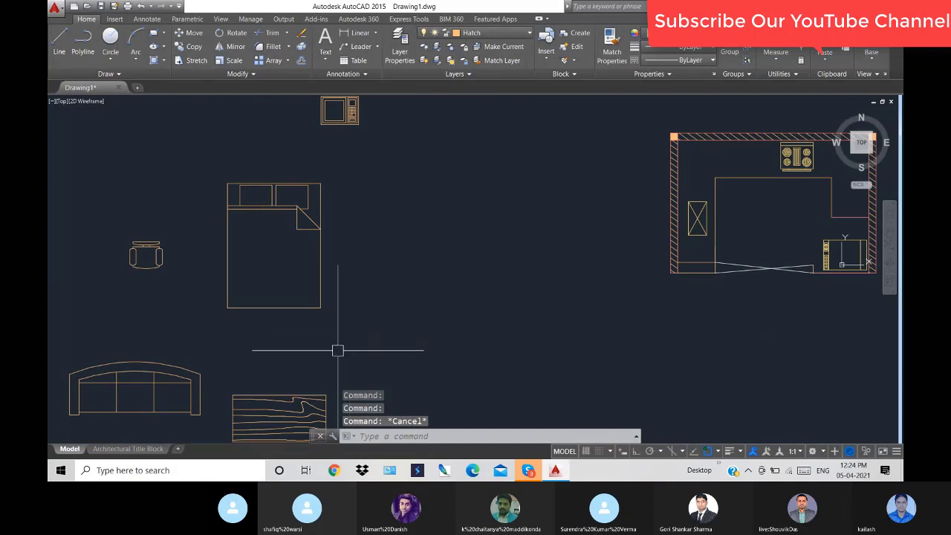
pyautogui.write('sc')
pyautogui.press('Return')
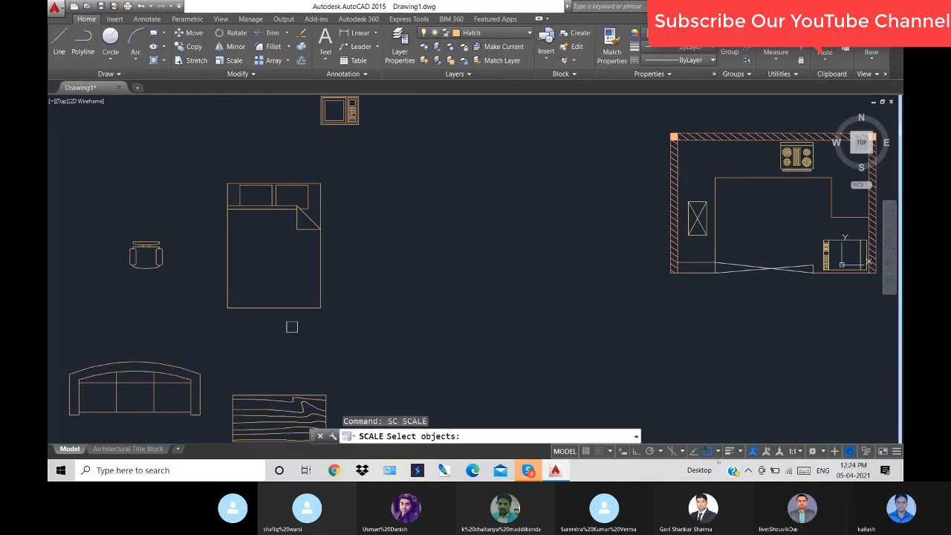
# Shrink the bed by Reference scaling from its bottom-left corner, then switch to Skype.
pyautogui.click(293, 308)
pyautogui.press('Return')
pyautogui.click(226, 308)
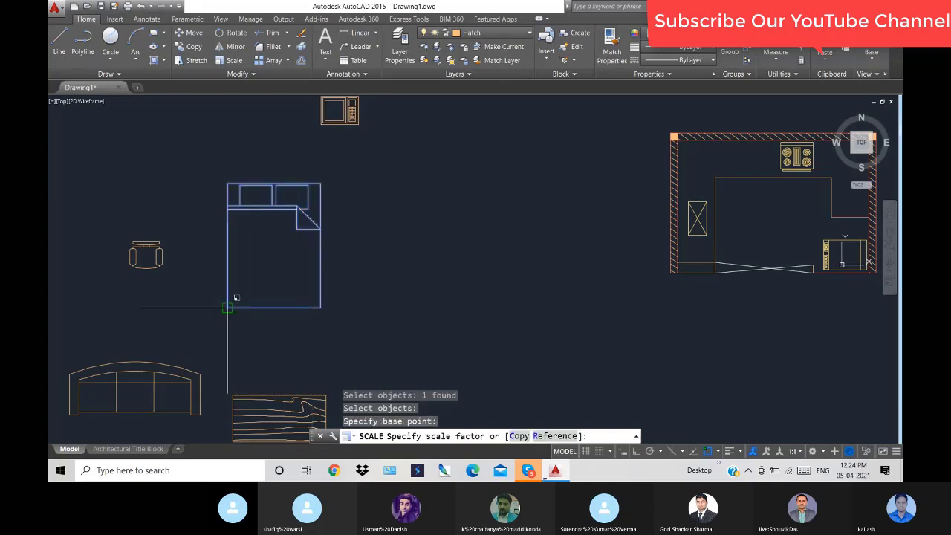
pyautogui.write('R')
pyautogui.press('Return')
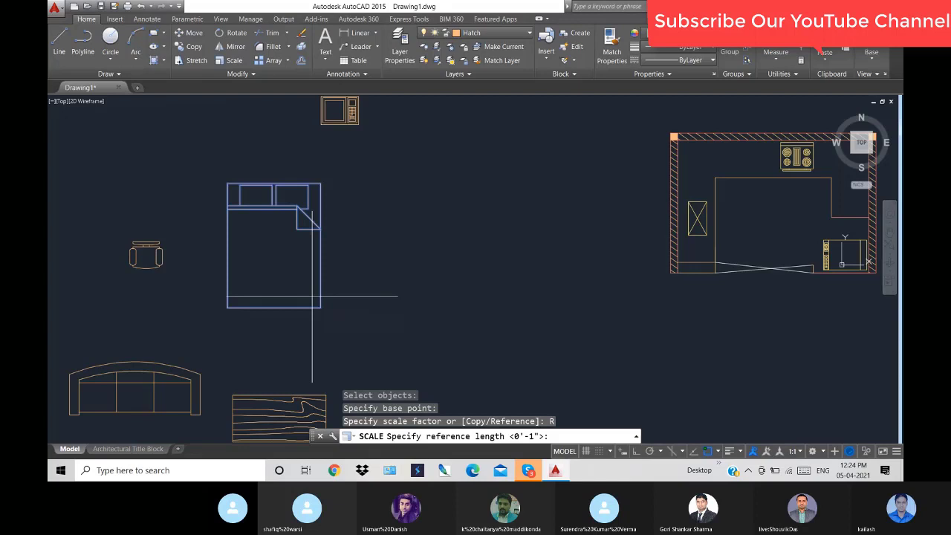
pyautogui.click(312, 297)
pyautogui.click(350, 307)
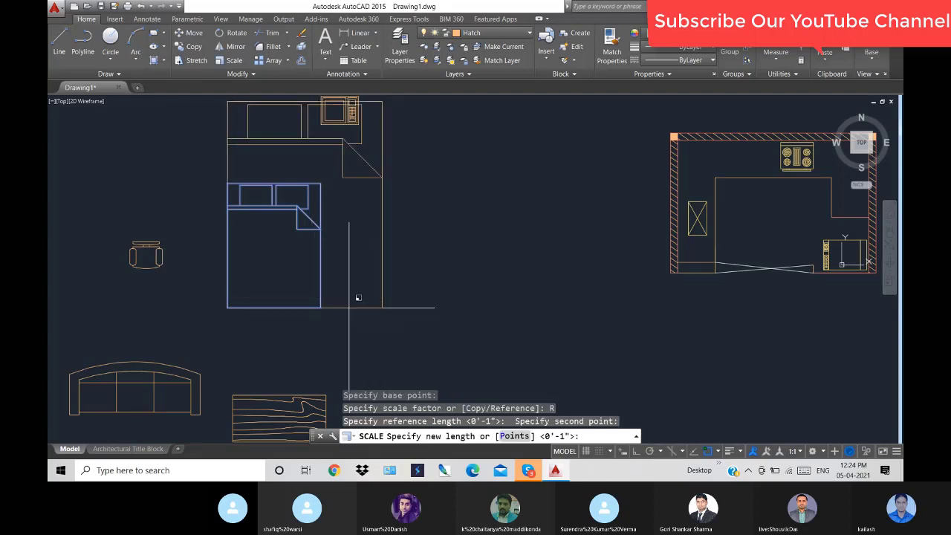
pyautogui.click(288, 307)
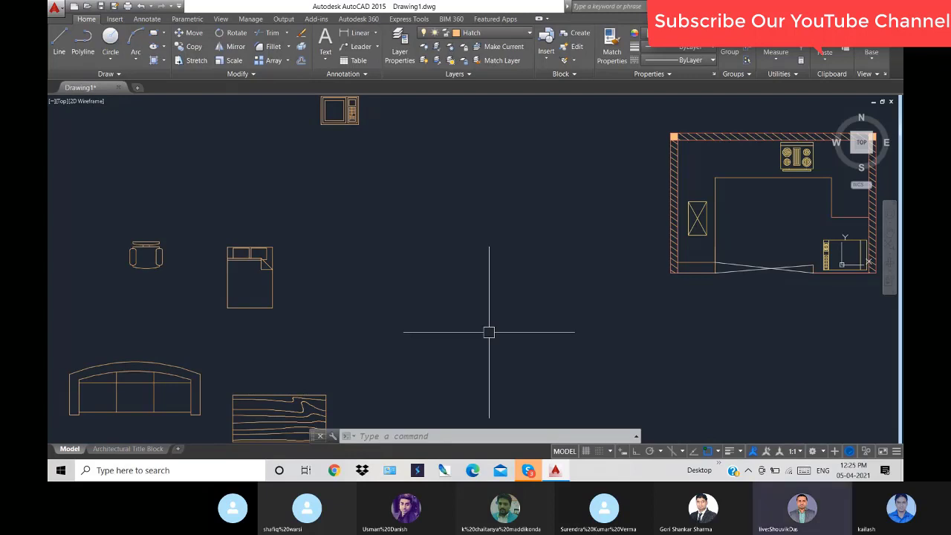
pyautogui.click(537, 470)
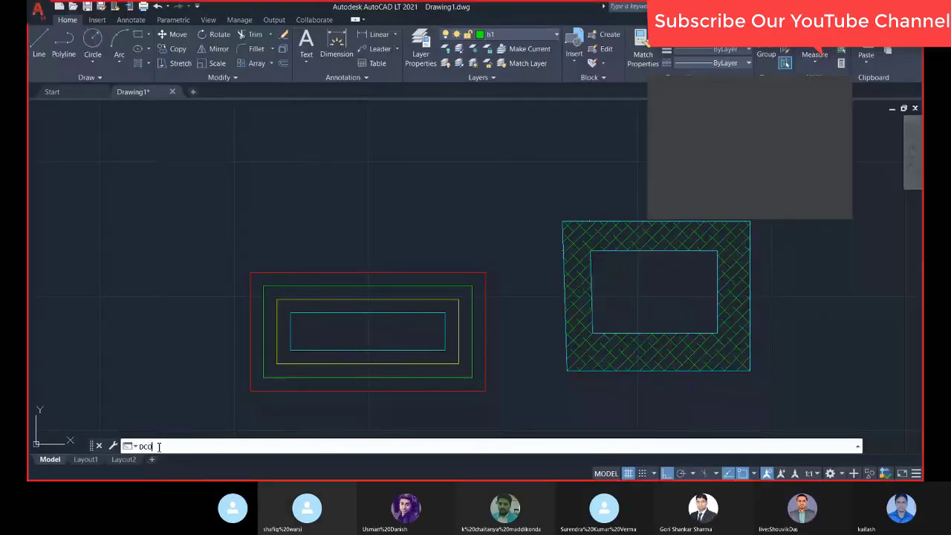
pyautogui.press('BackSpace')
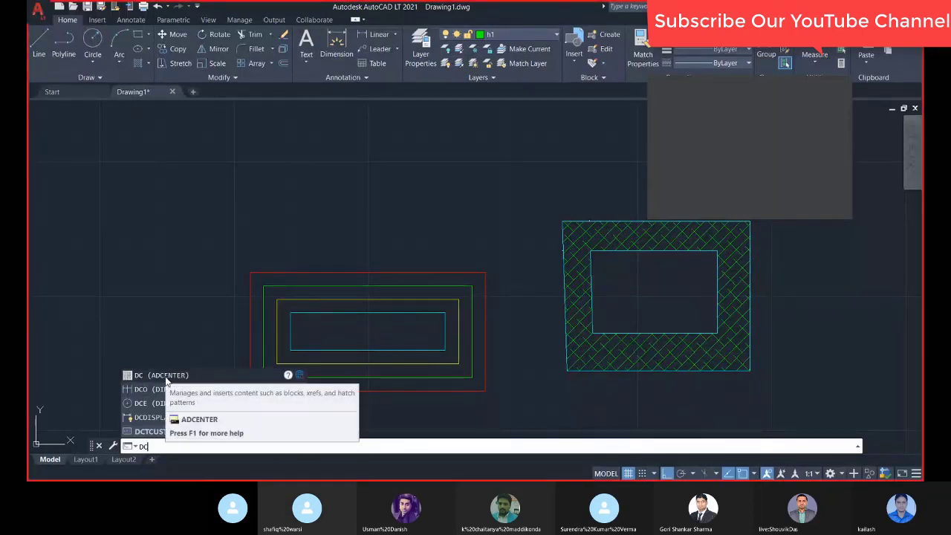
pyautogui.click(165, 377)
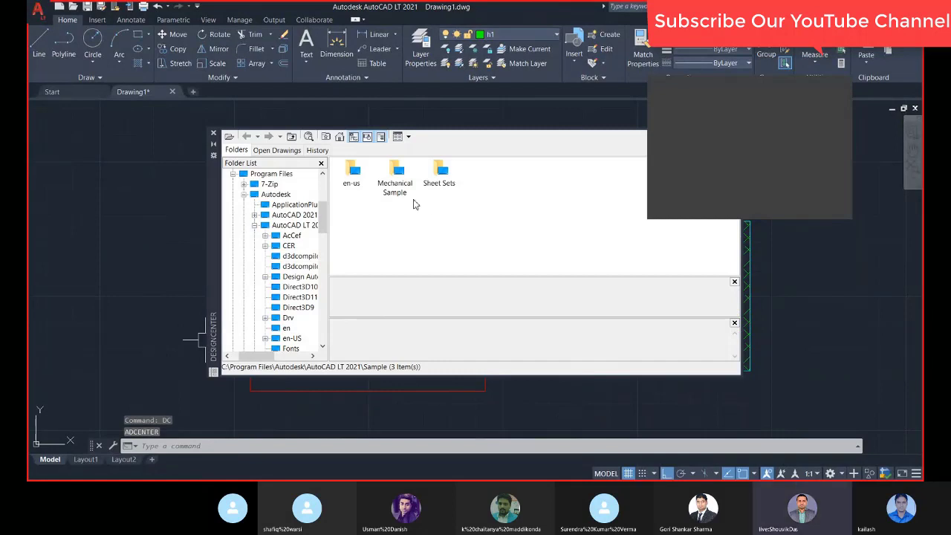
pyautogui.doubleClick(402, 193)
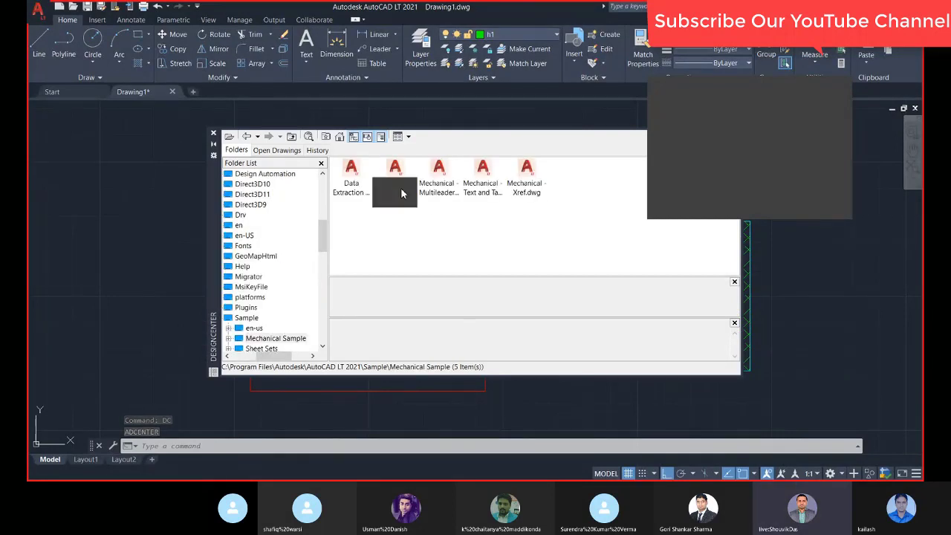
pyautogui.click(249, 138)
pyautogui.doubleClick(353, 171)
pyautogui.click(353, 171)
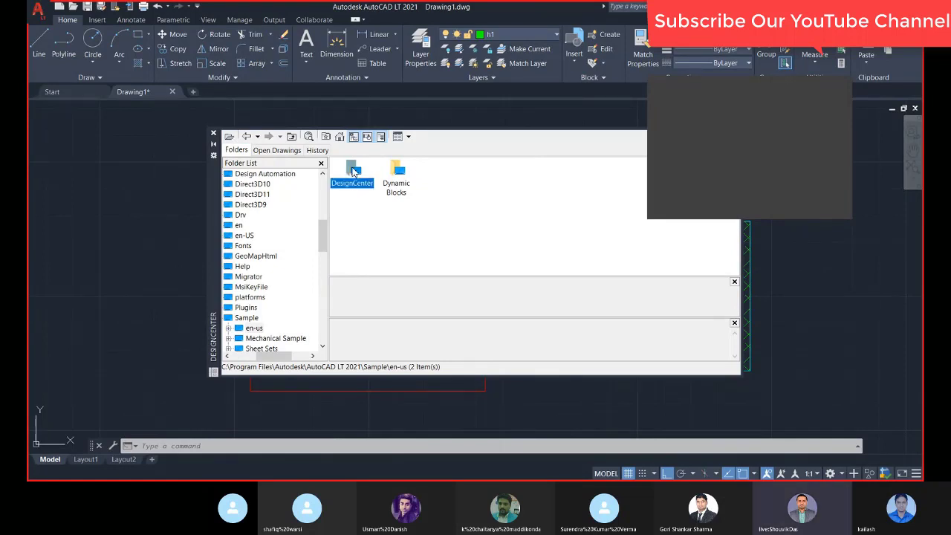
pyautogui.doubleClick(353, 171)
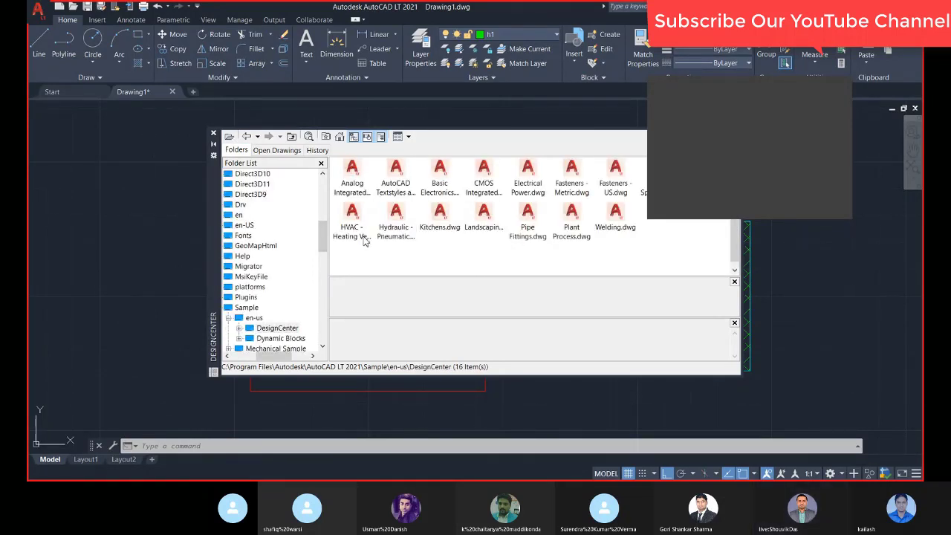
pyautogui.click(441, 216)
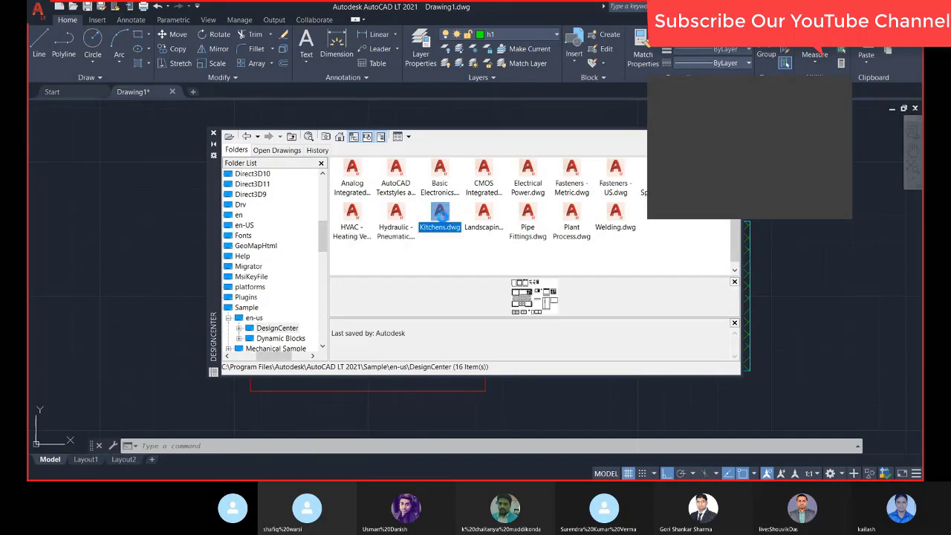
pyautogui.doubleClick(441, 215)
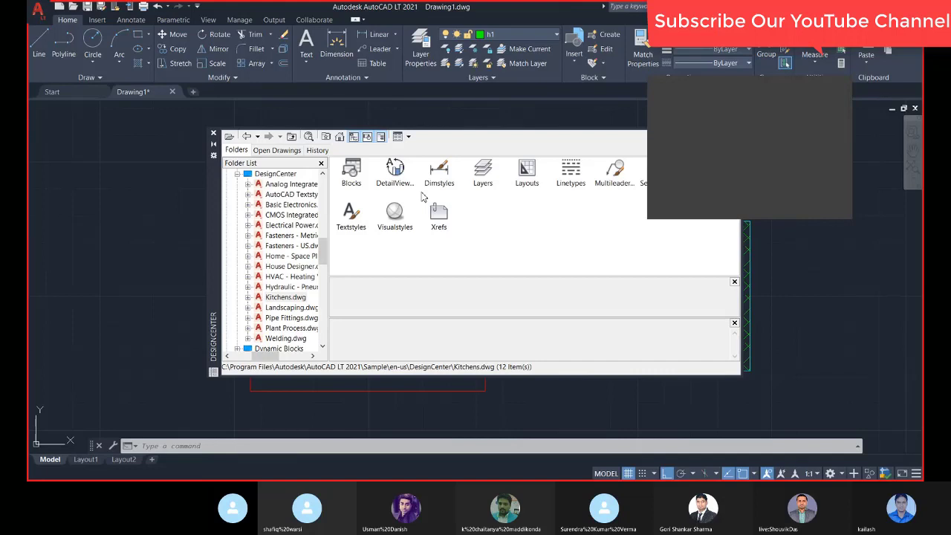
pyautogui.doubleClick(352, 170)
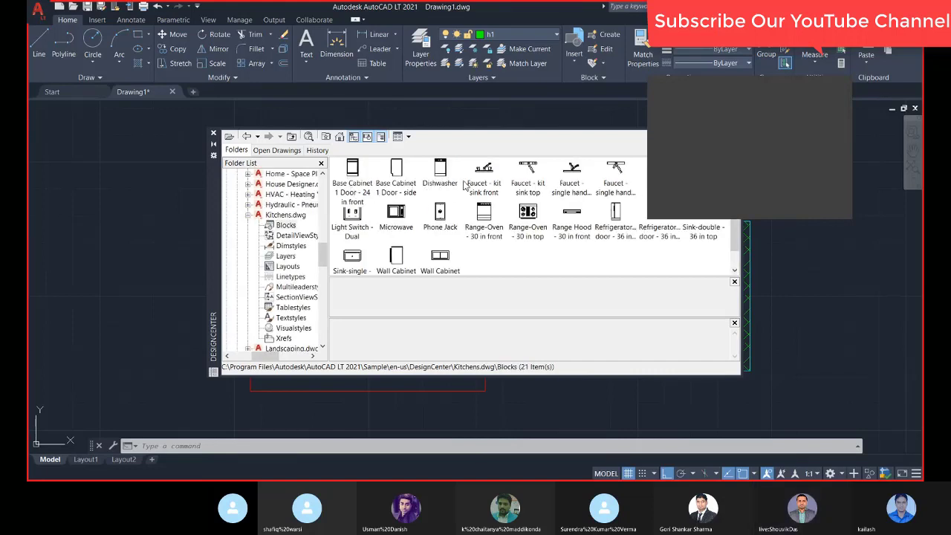
pyautogui.click(907, 311)
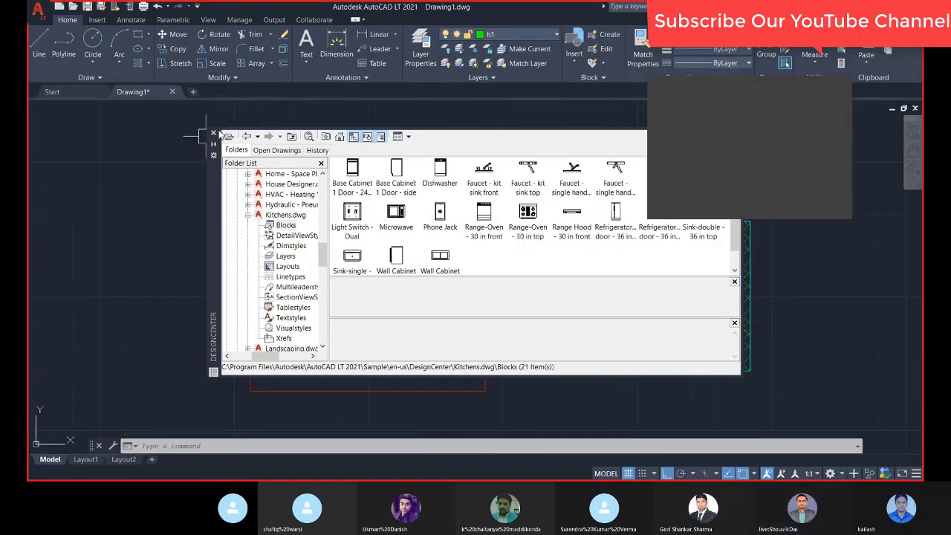
pyautogui.click(213, 134)
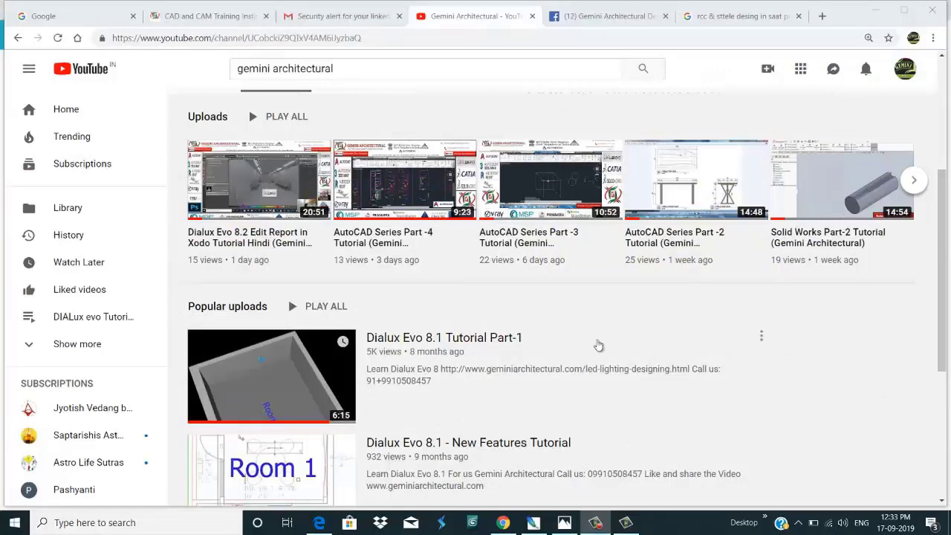
pyautogui.moveTo(258, 179)
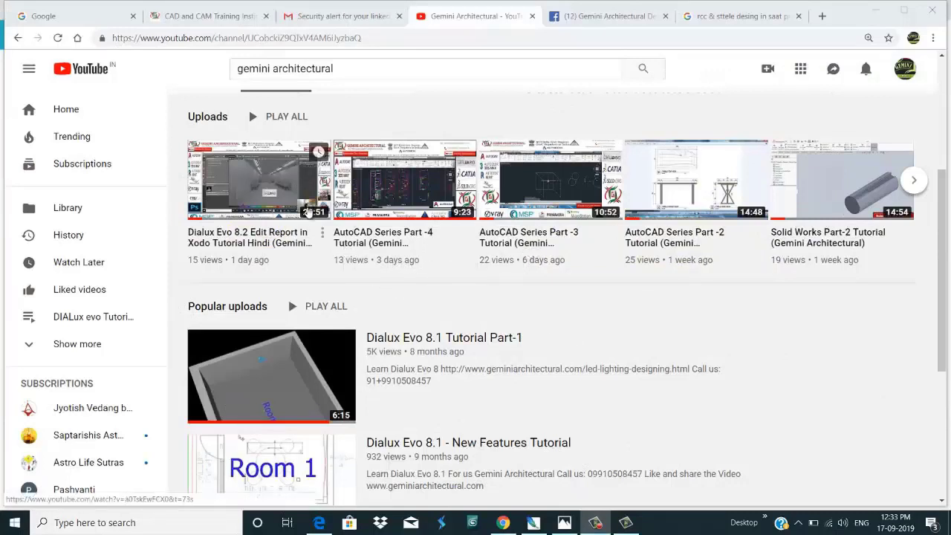
# Open the Gemini Architectural channel's full Videos list.
pyautogui.tripleClick(354, 68)
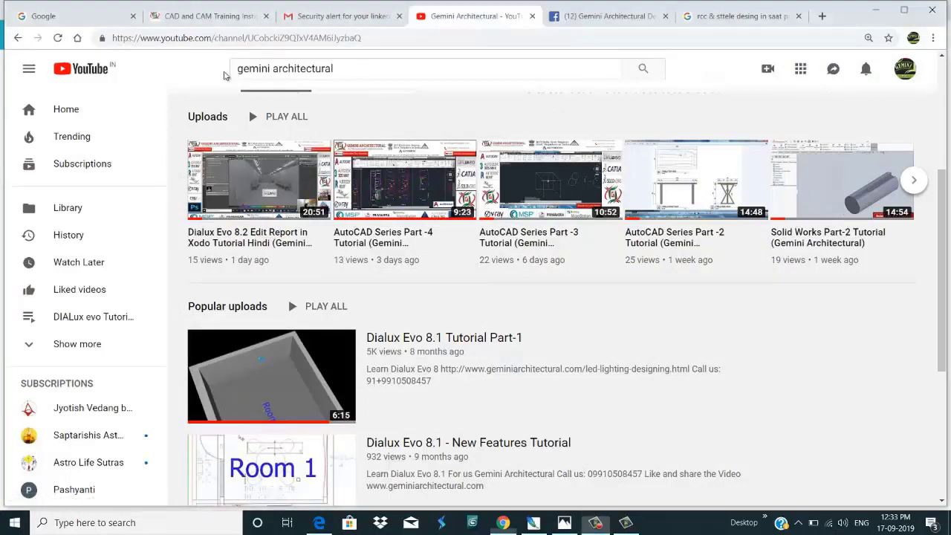
pyautogui.write('ge')
pyautogui.scroll(2, 349, 234)
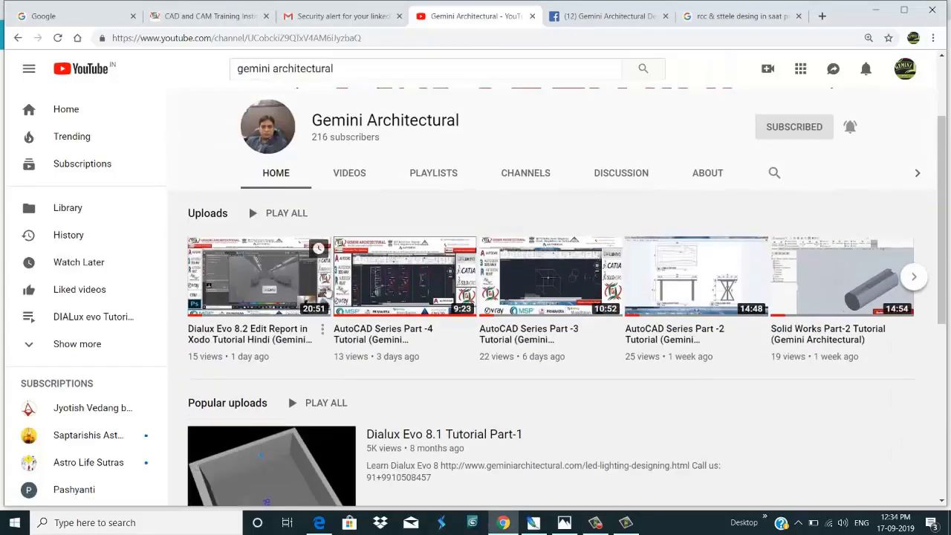
pyautogui.click(354, 174)
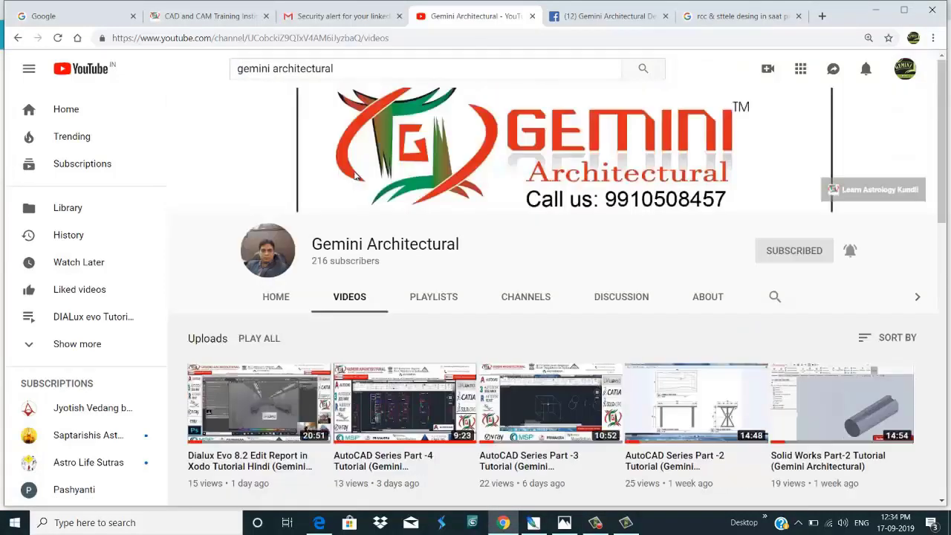
# Scroll through the channel's uploads and back up, then go to the institute's website.
pyautogui.scroll(-3, 401, 246)
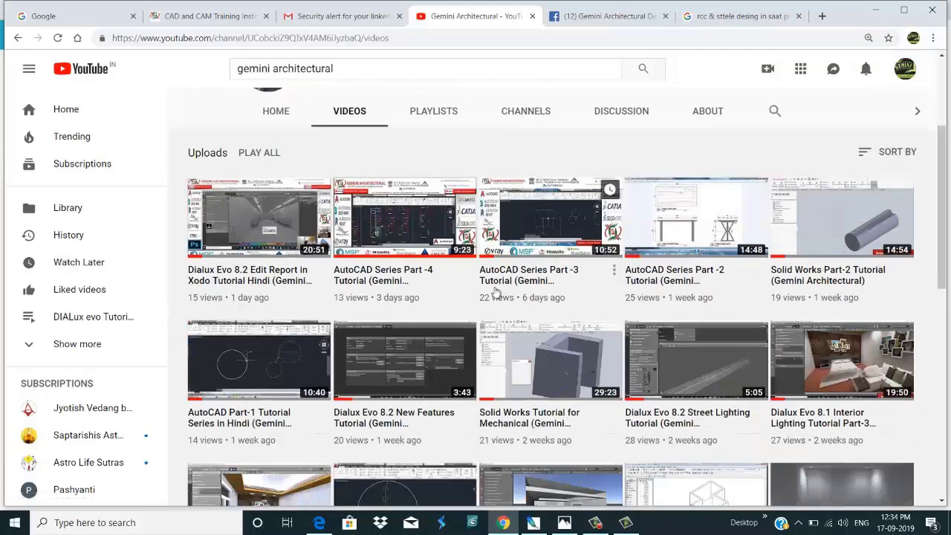
pyautogui.scroll(-2, 553, 307)
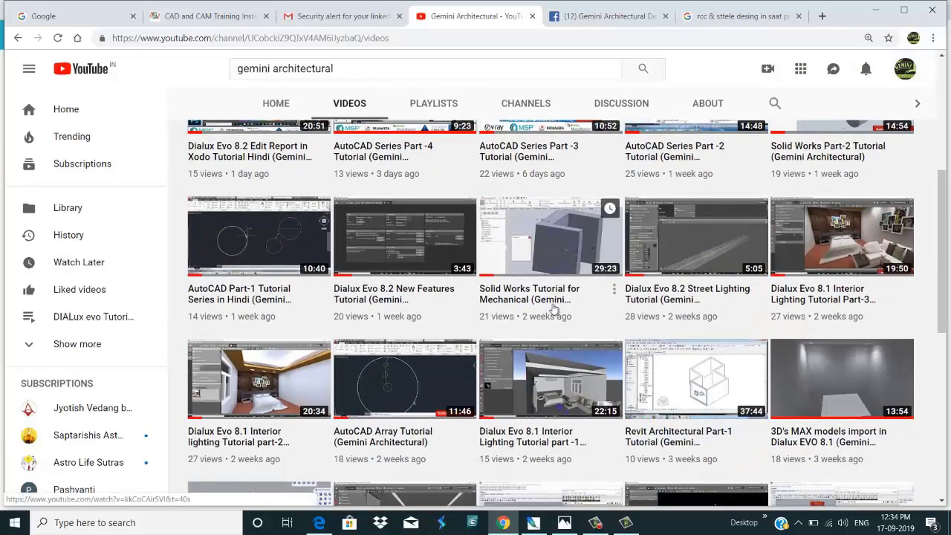
pyautogui.scroll(-2, 553, 308)
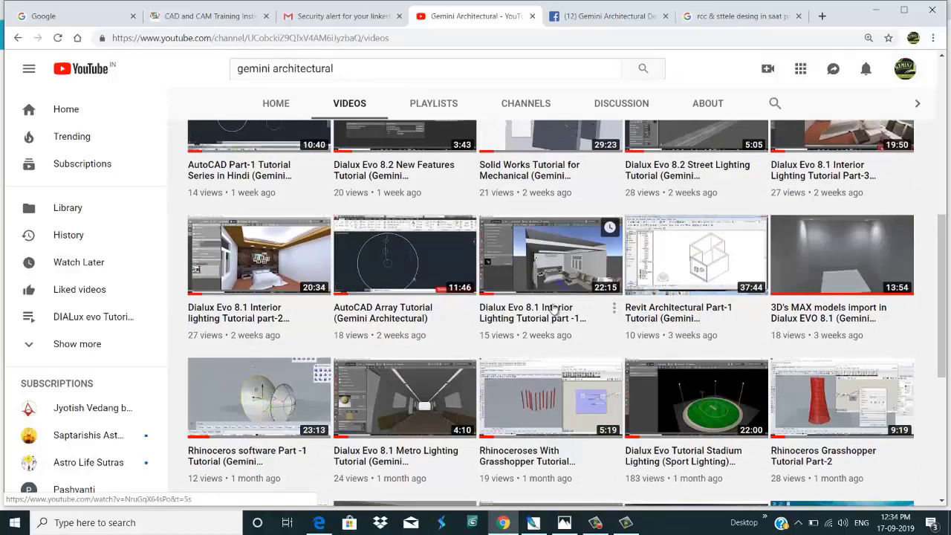
pyautogui.scroll(-1, 553, 308)
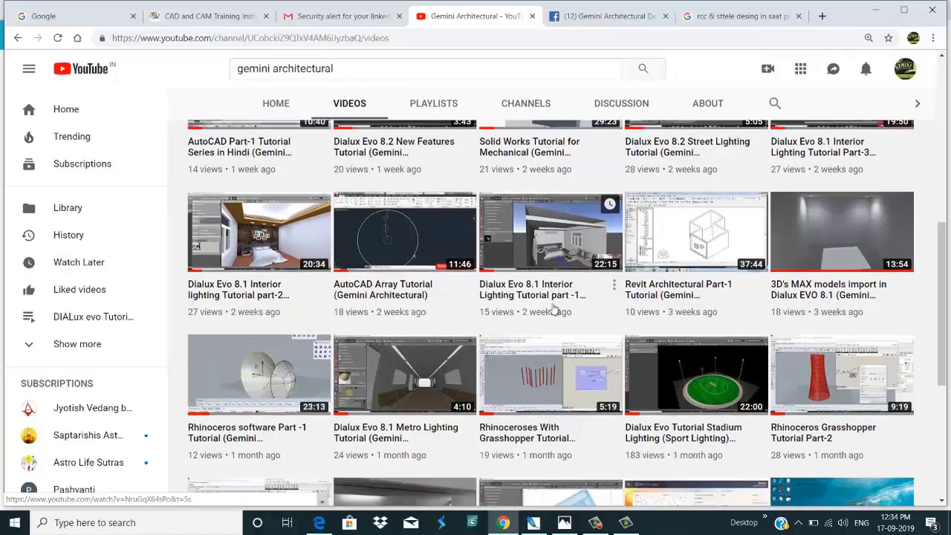
pyautogui.scroll(-1, 553, 307)
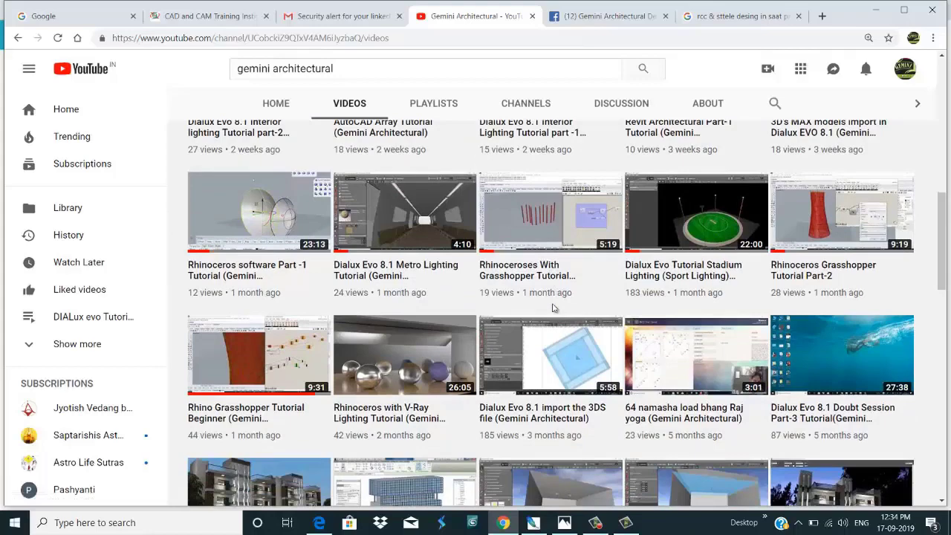
pyautogui.scroll(2, 553, 308)
pyautogui.scroll(6, 451, 255)
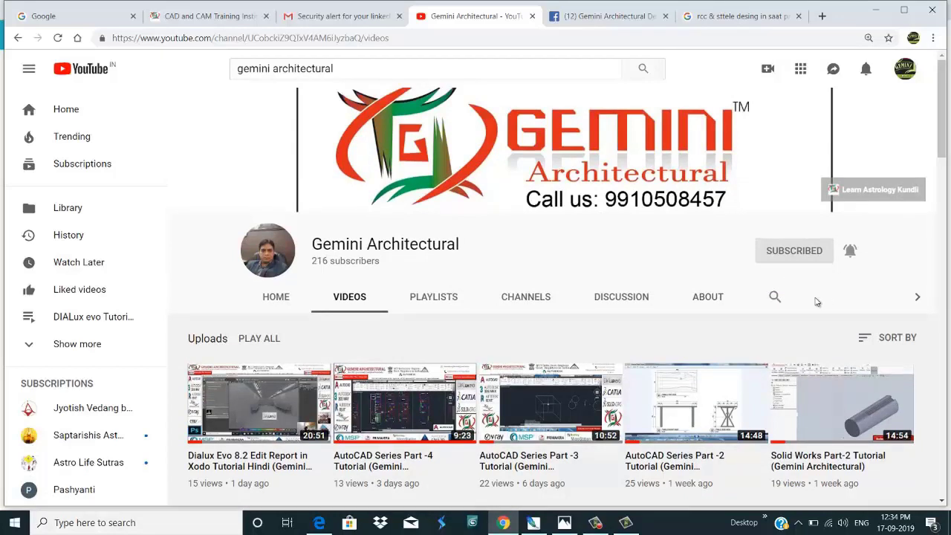
pyautogui.click(185, 16)
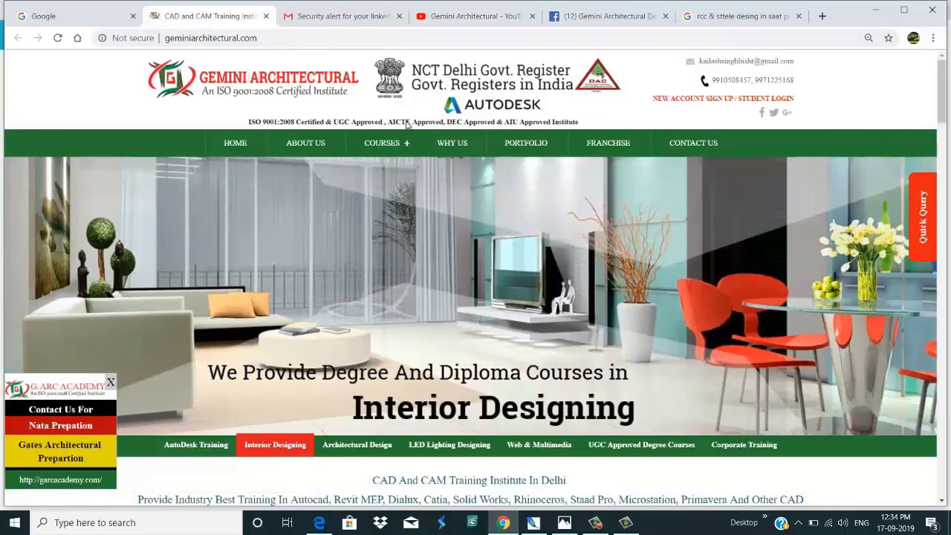
# Expand COURSES, then Architectural Courses to list AutoCAD (2D & 3D), PhotoShop, Dialux and more.
pyautogui.click(407, 149)
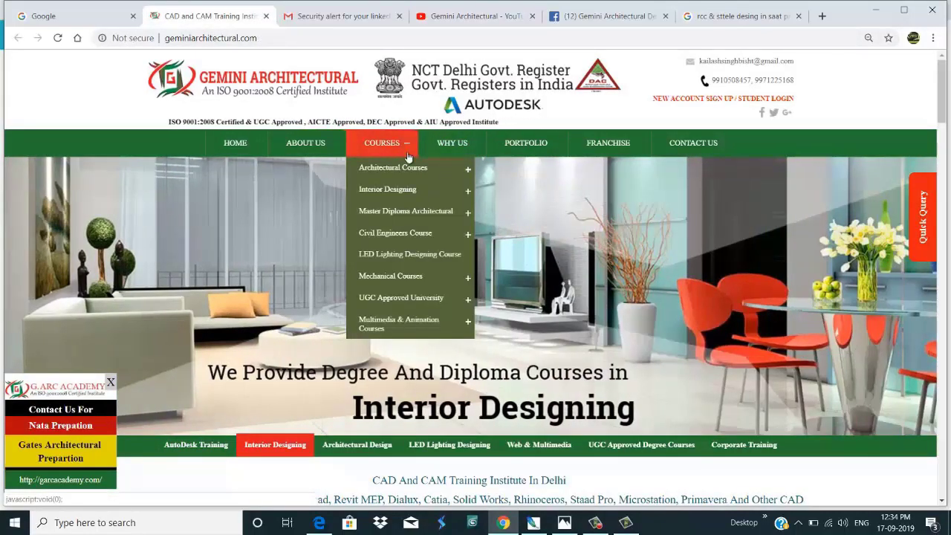
pyautogui.click(401, 168)
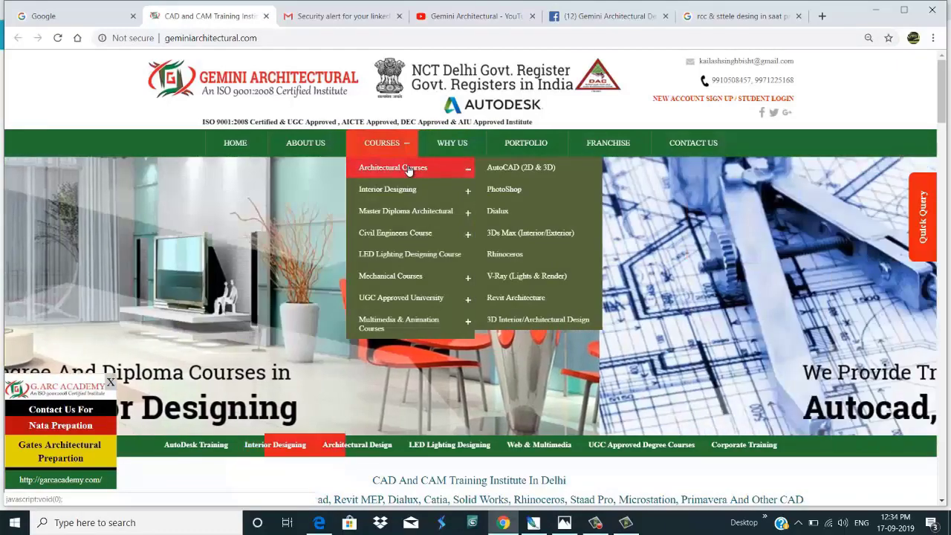